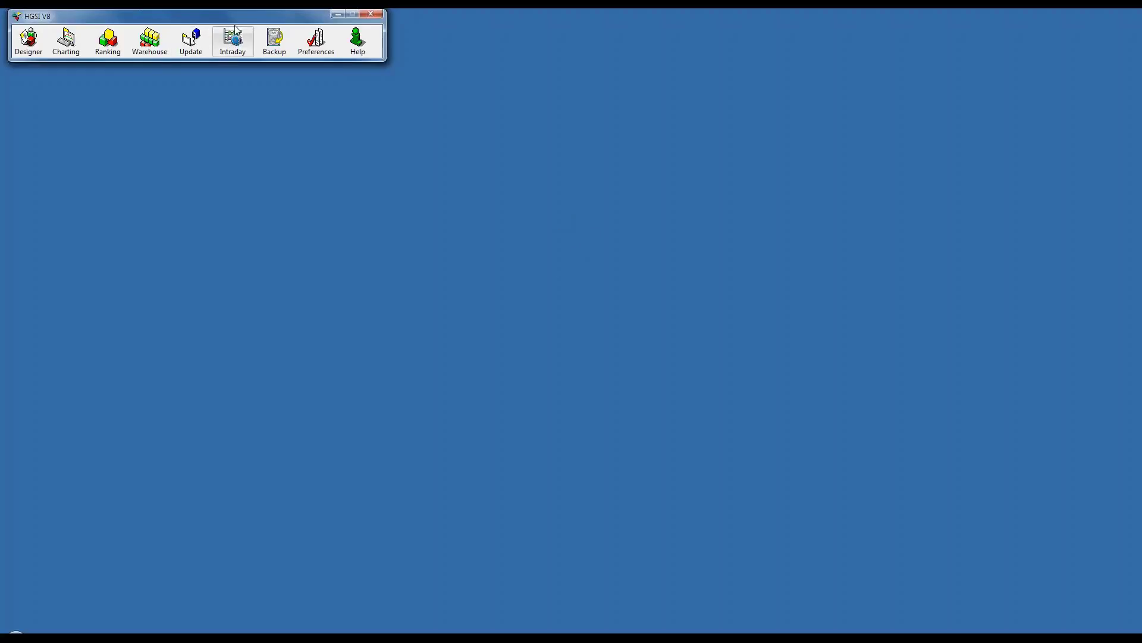
left_click_drag(257, 22, 259, 27)
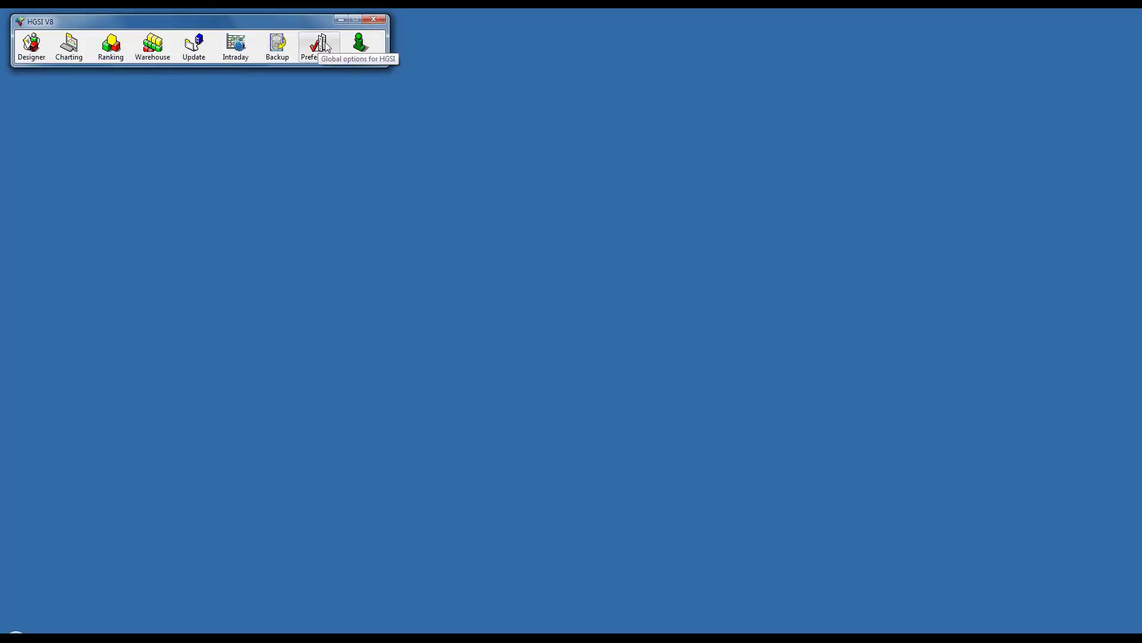
left_click(365, 47)
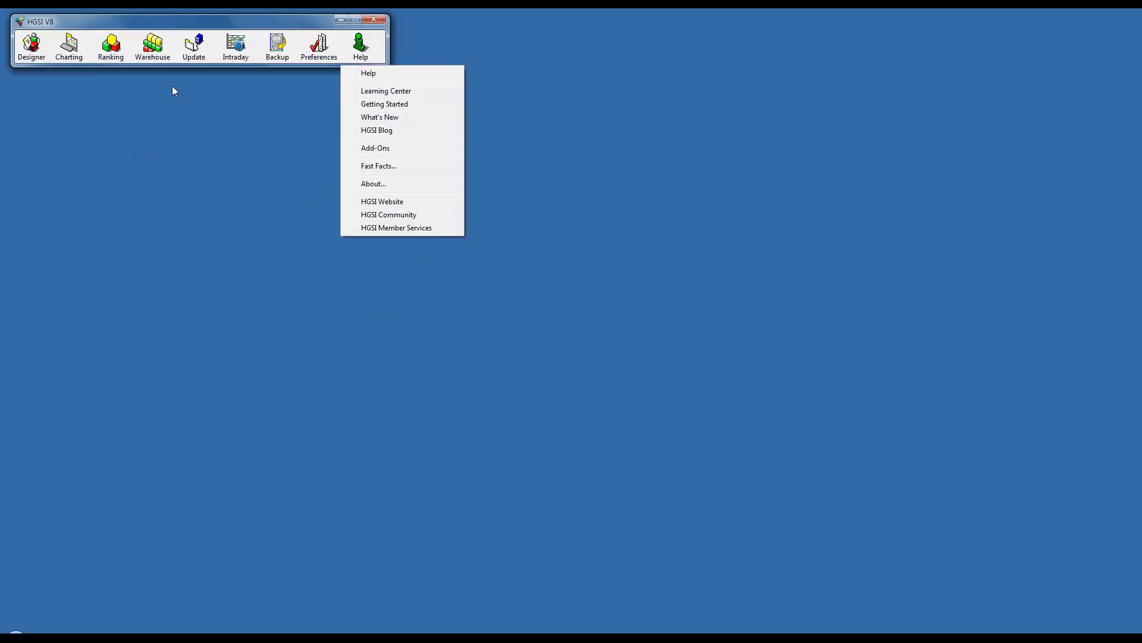
left_click(88, 22)
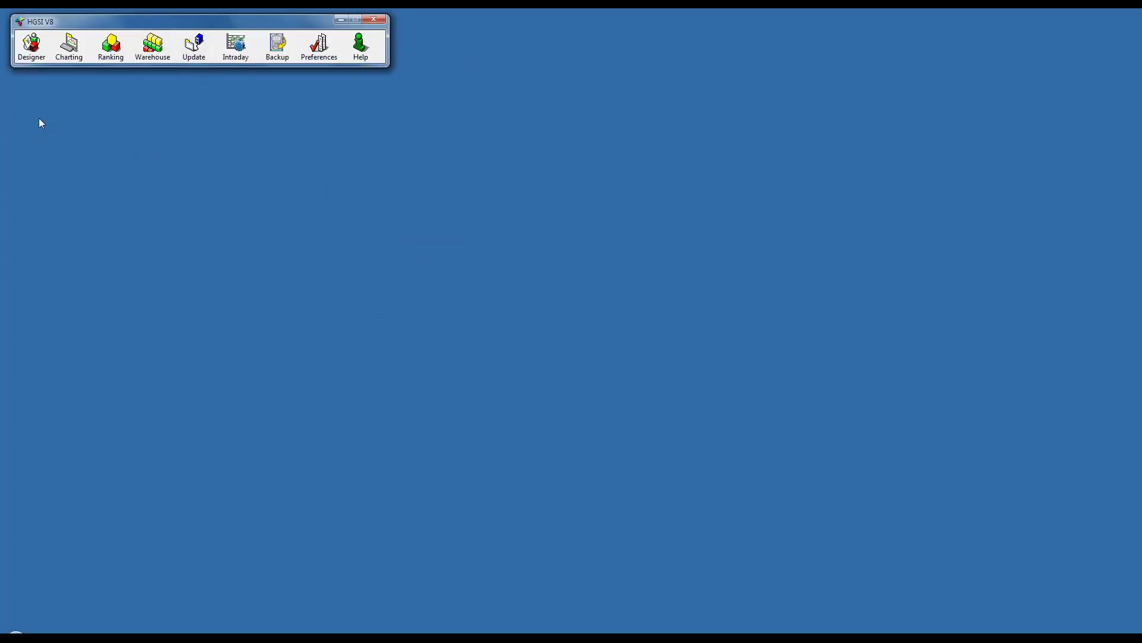
- Open the Designer, expand the HGS Reference Groups and select the All AMEX group
left_click(32, 54)
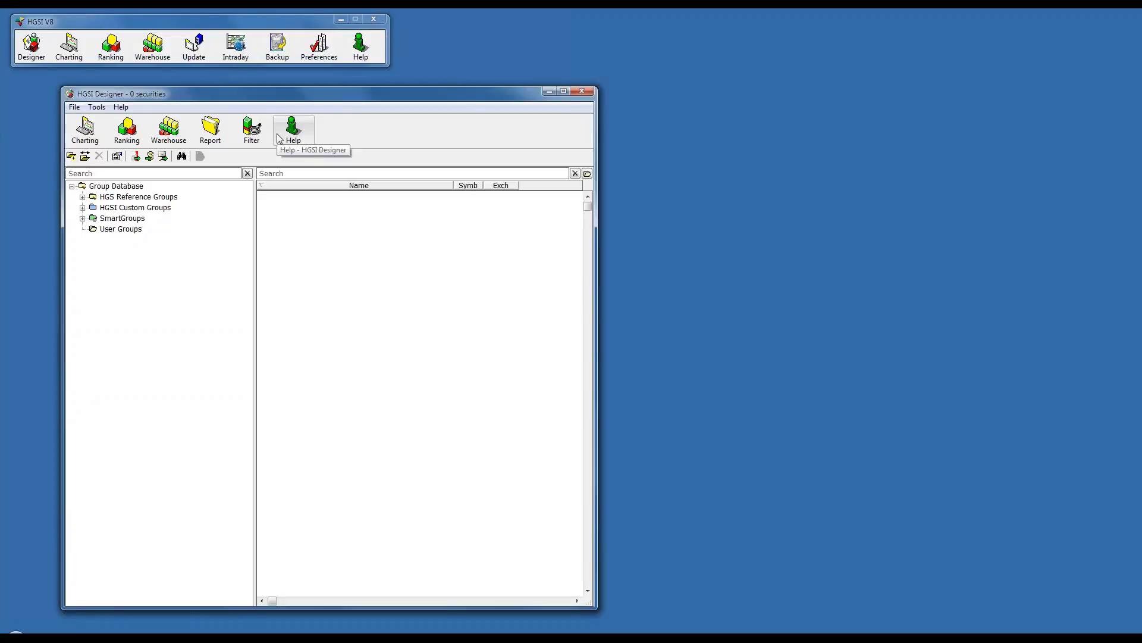
left_click(82, 197)
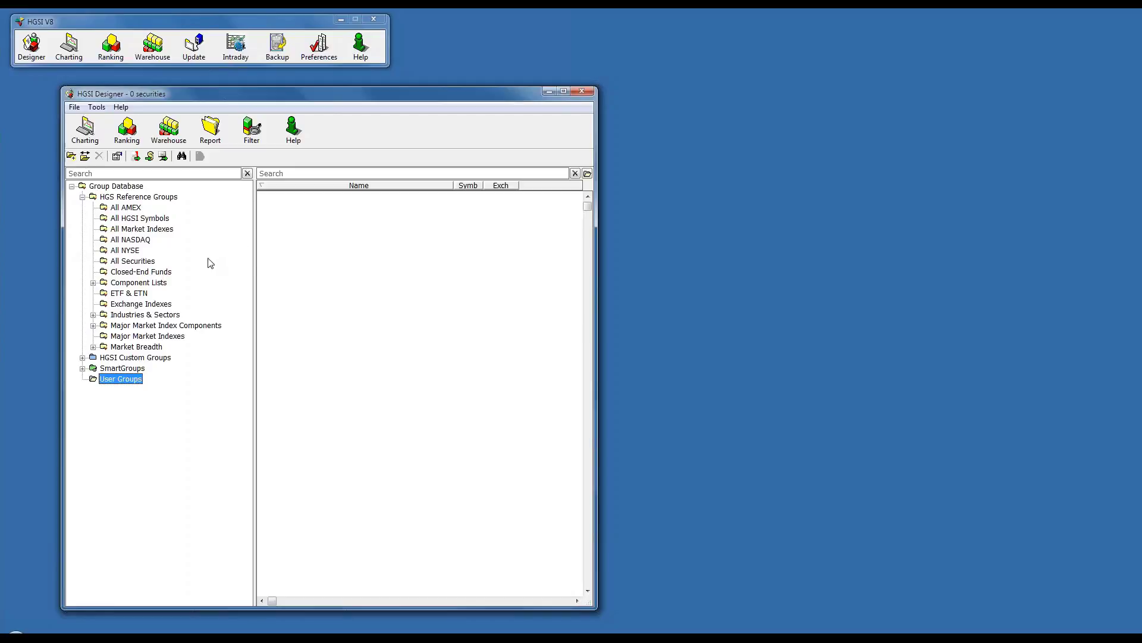
left_click(125, 208)
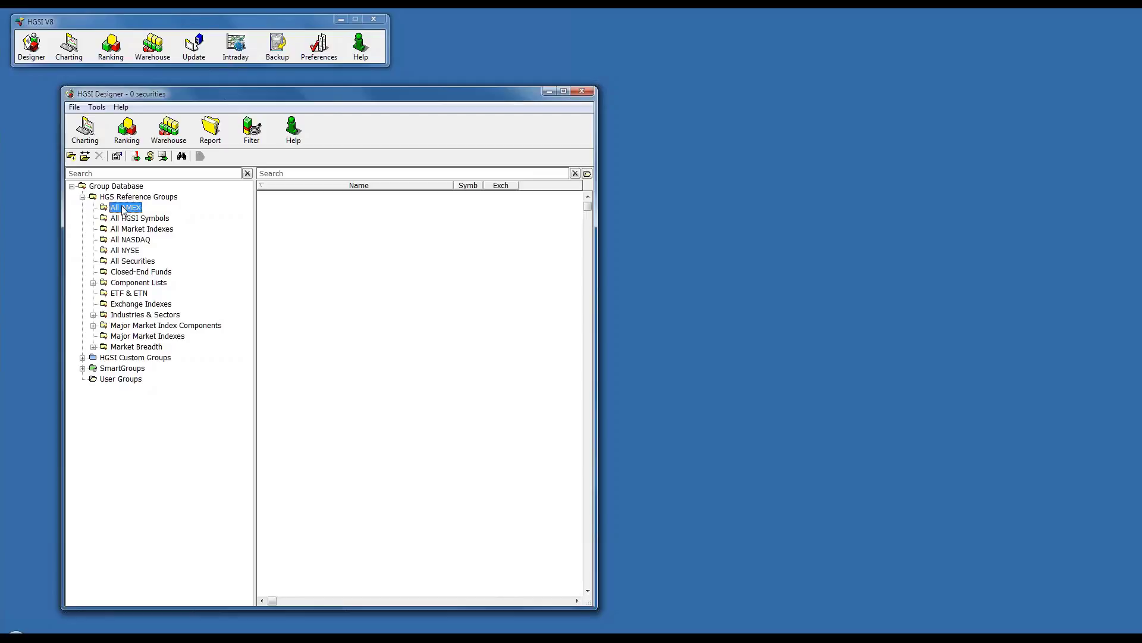
- List the All Market Indexes group and browse its entries down to the S&P 1500 Electrical Equipment index
left_click(140, 230)
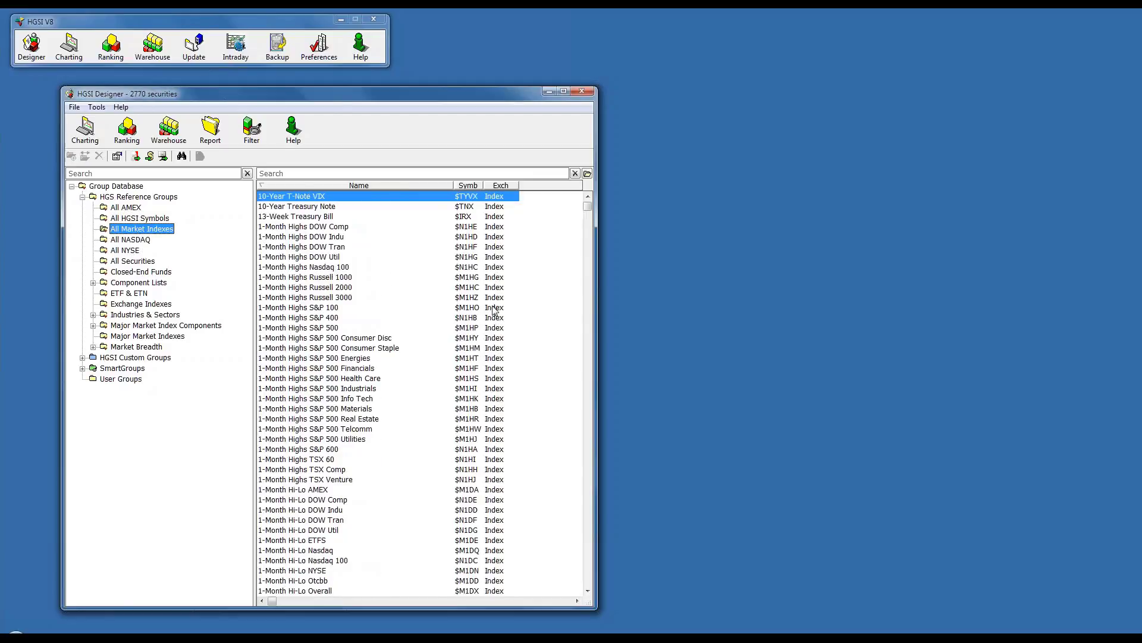
left_click_drag(588, 206, 588, 282)
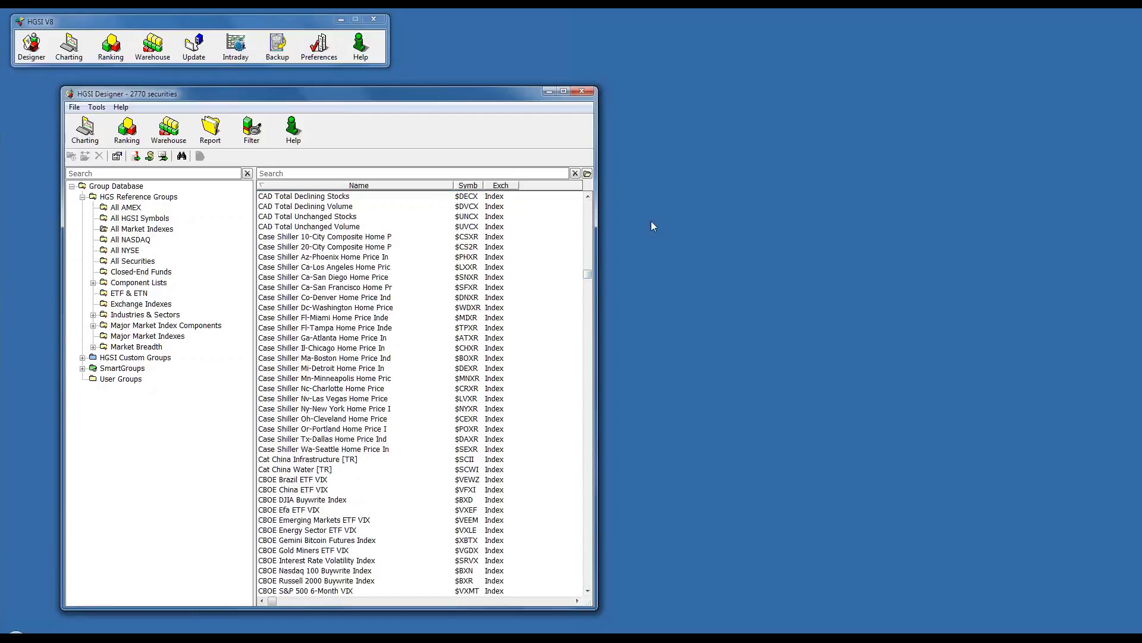
left_click_drag(588, 275, 588, 377)
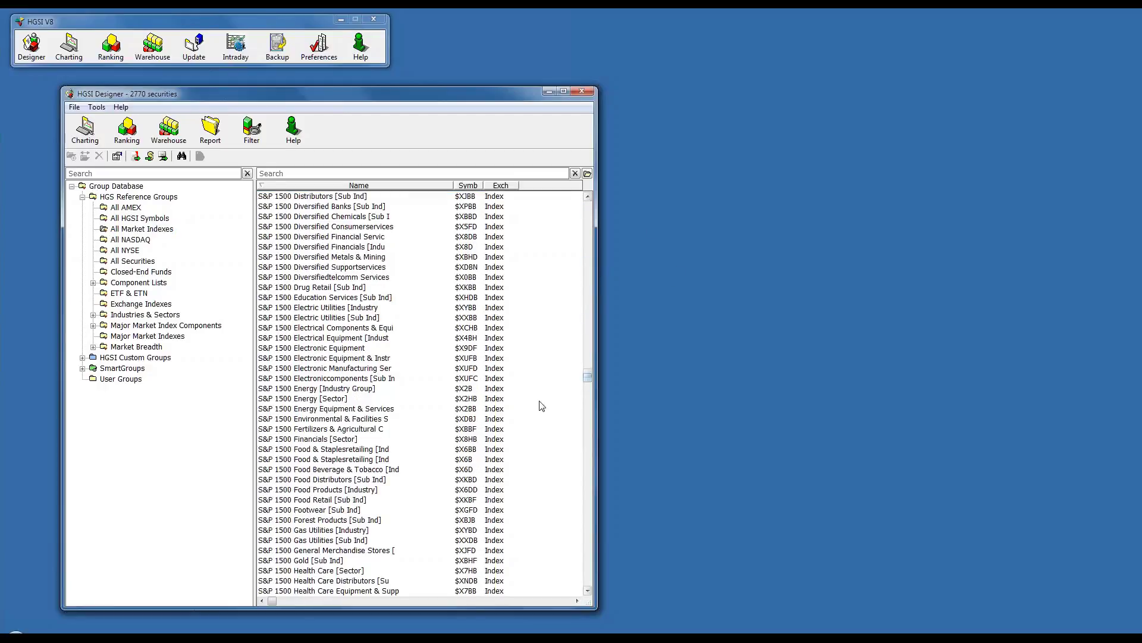
left_click(333, 338)
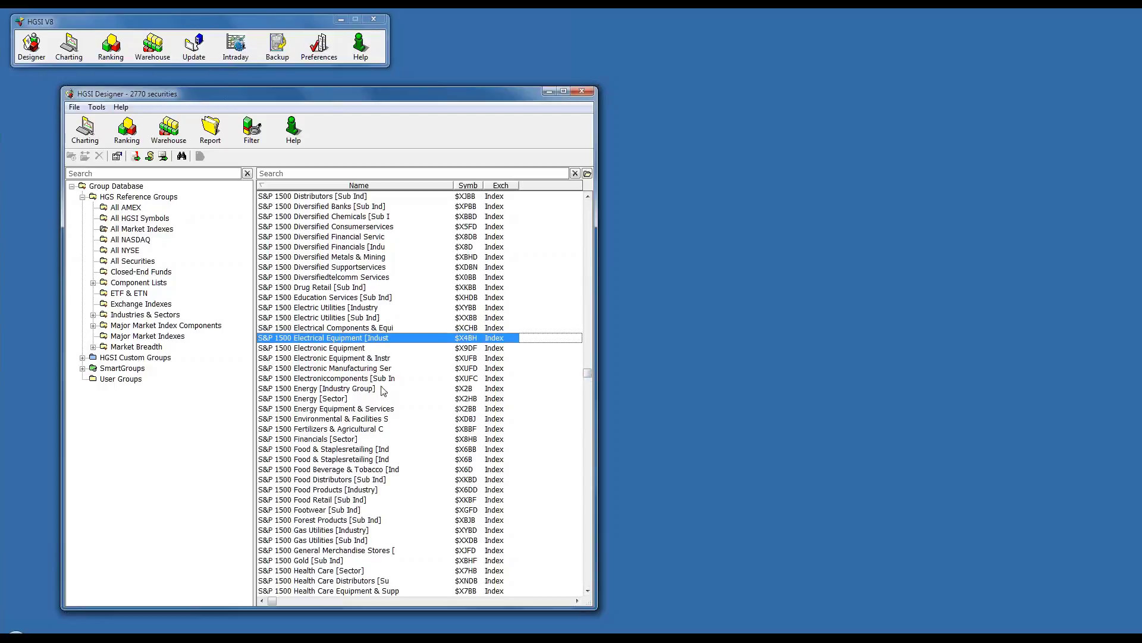
- View the securities in the All NASDAQ, All NYSE, All Securities and Closed-End Funds groups in turn
left_click(130, 239)
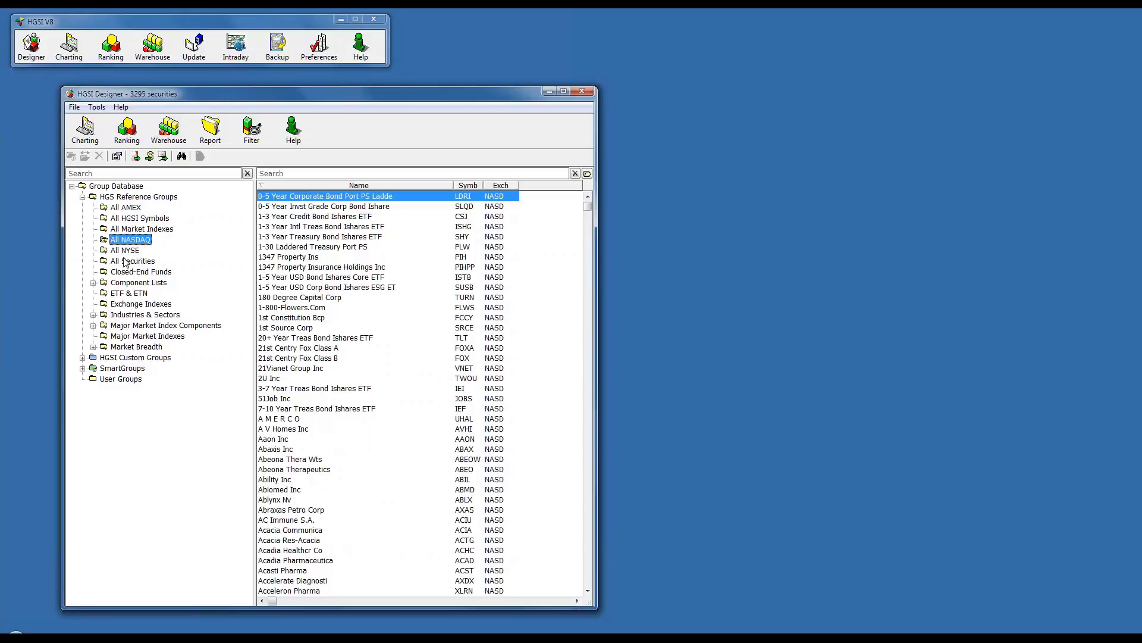
left_click(125, 250)
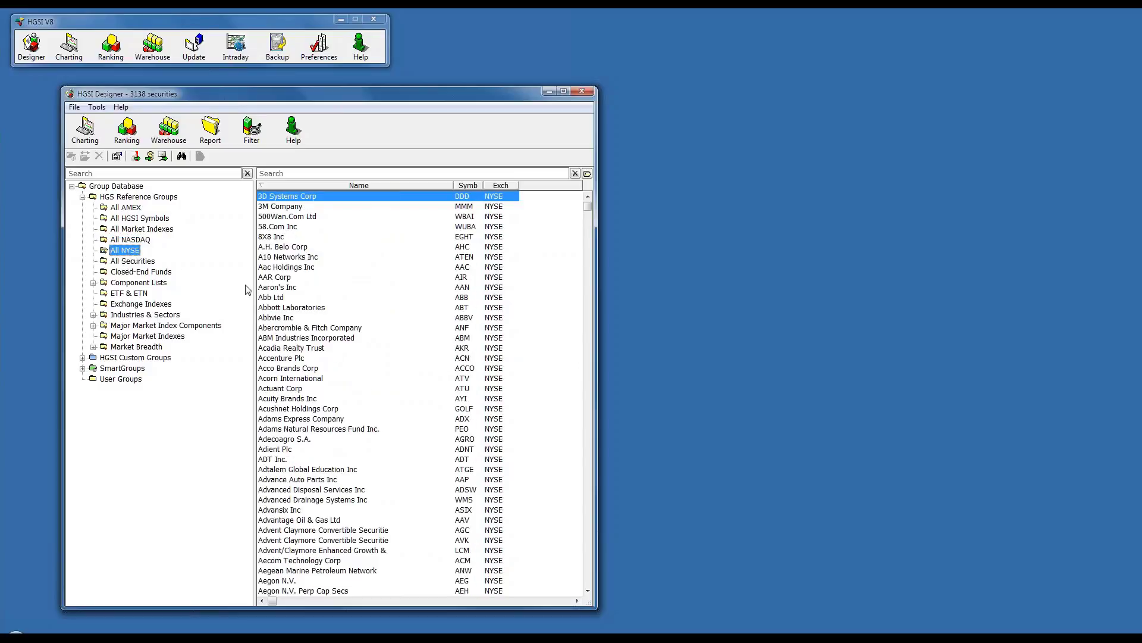
left_click(146, 262)
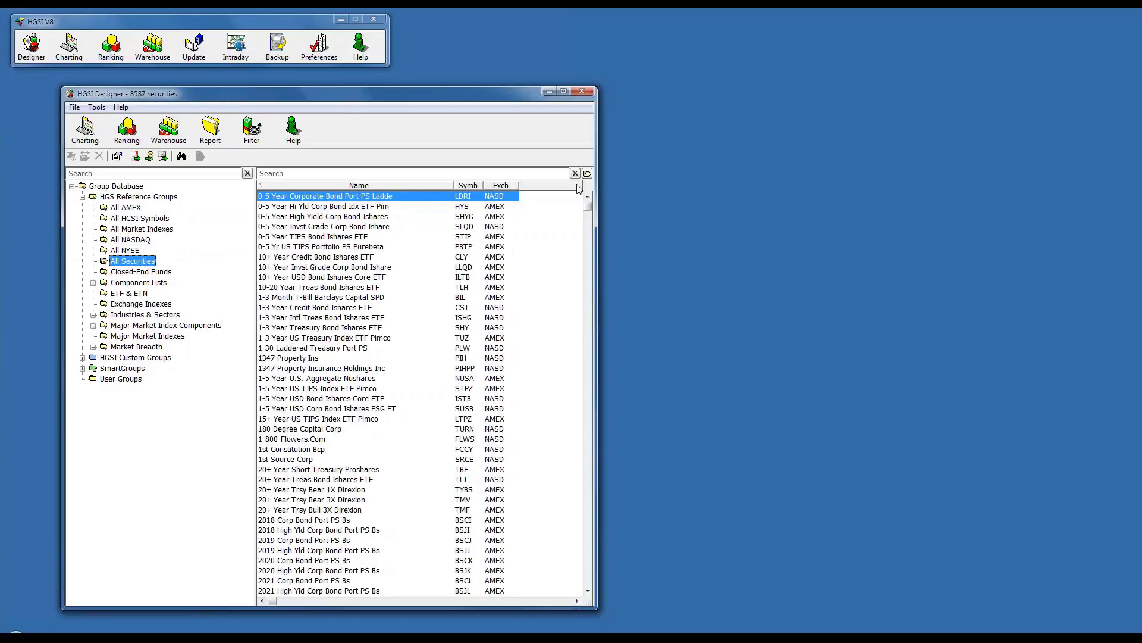
left_click_drag(588, 206, 601, 183)
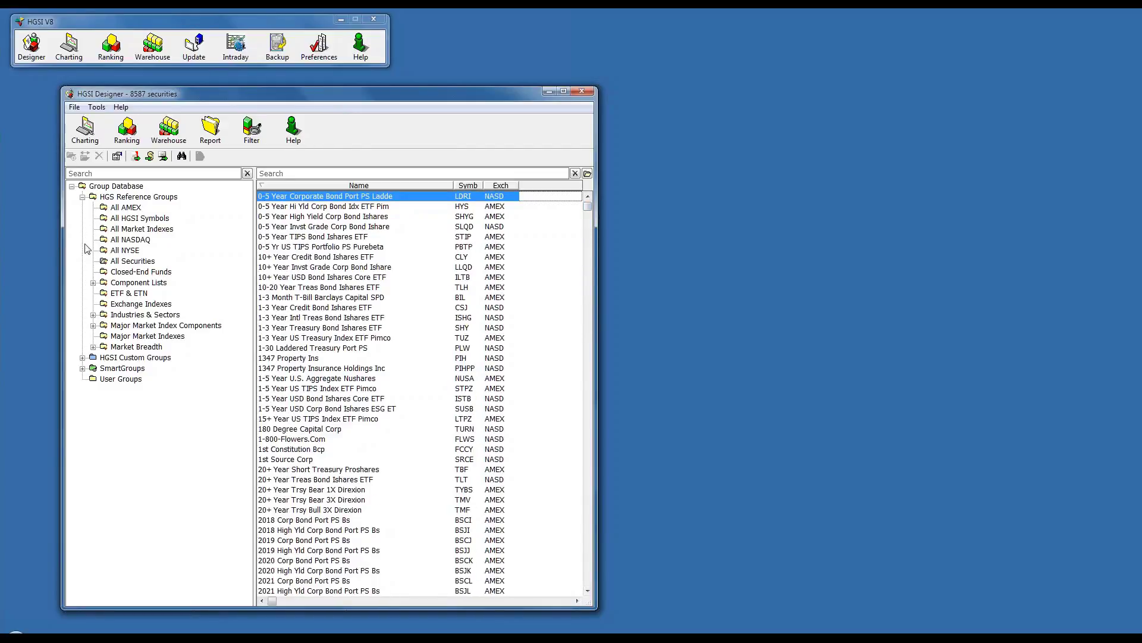
left_click(120, 272)
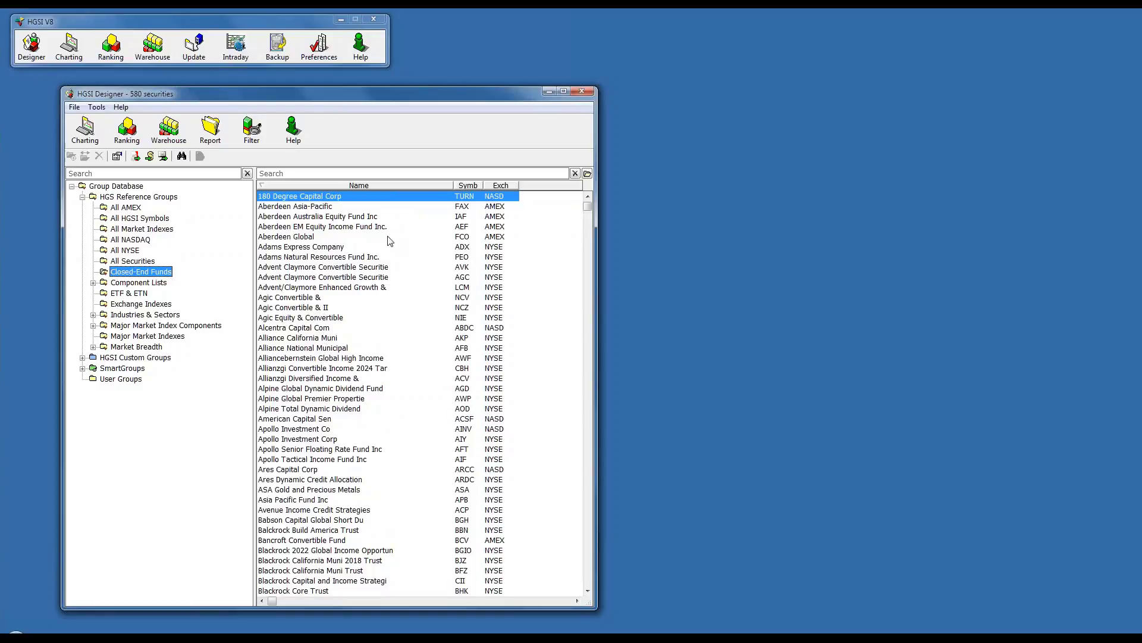
- Expand Component Lists down to the individual ETF Components and widen the group tree so the full fund names fit
left_click(93, 282)
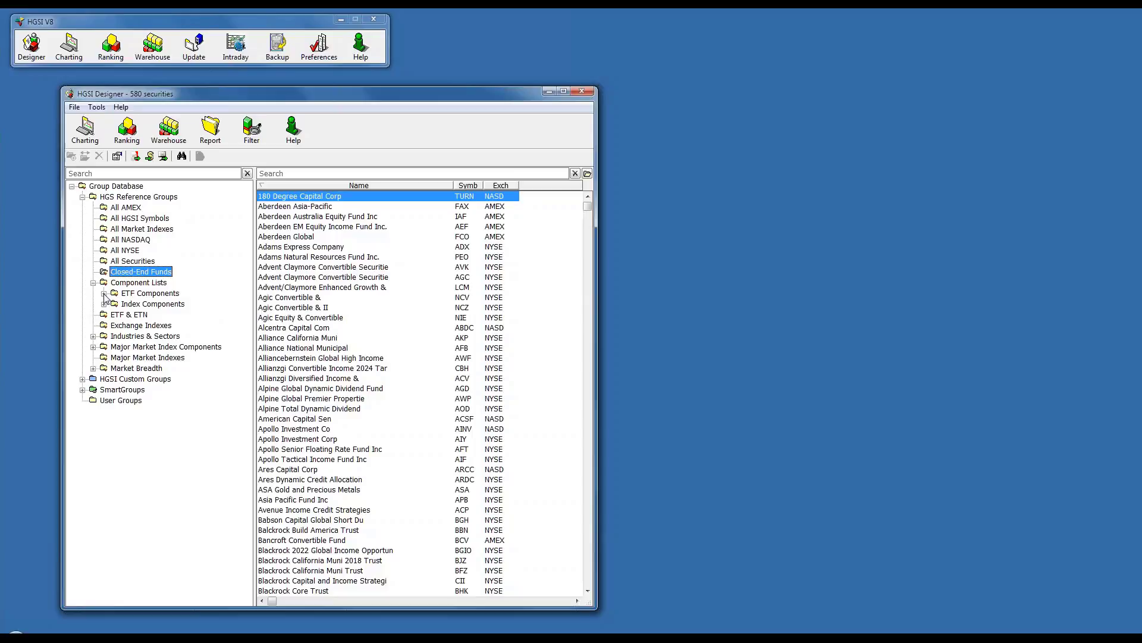
left_click(104, 294)
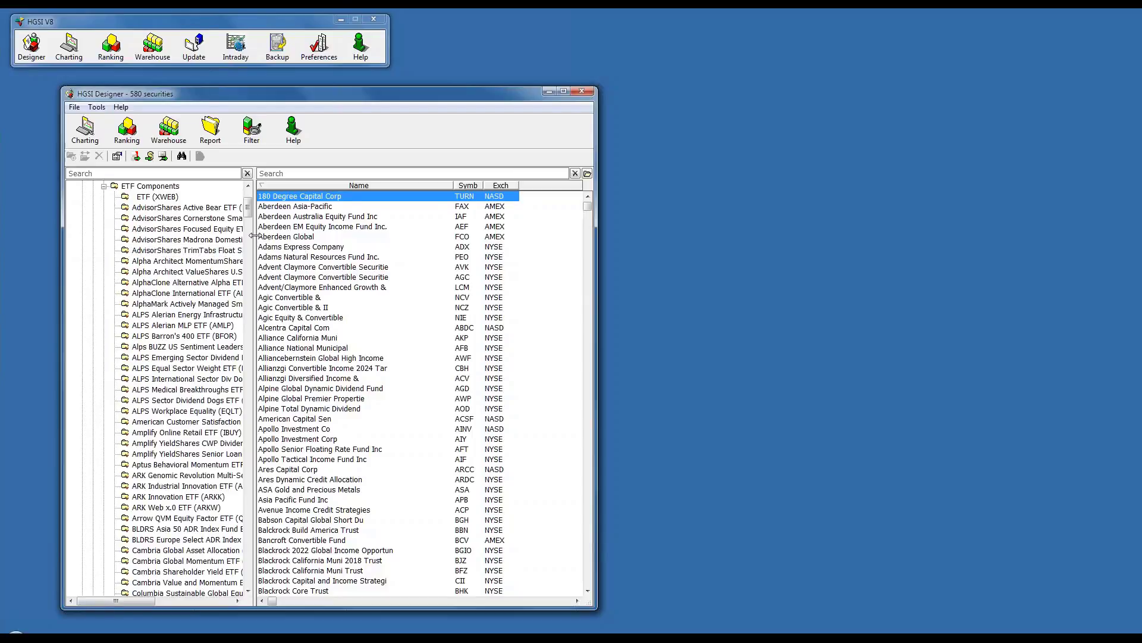
left_click_drag(362, 268, 361, 267)
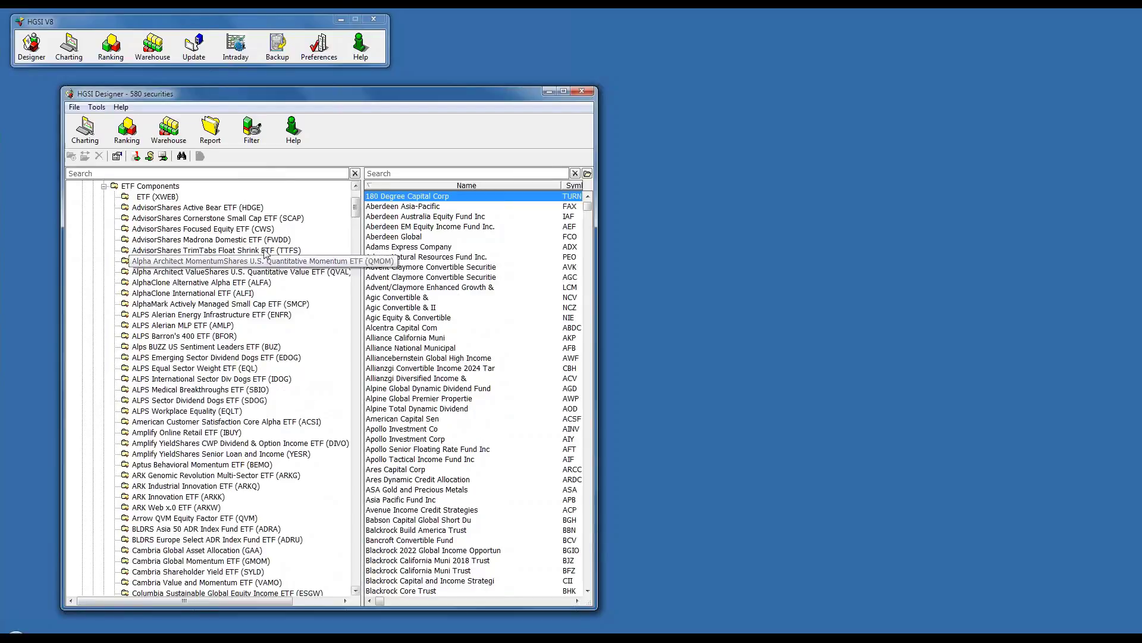
- View the component stocks of AdvisorShares Madrona Domestic ETF (FWDD), ALPS Barron's 400 ETF (BFOR) and Financial Select Sector SPDR Fund ETF (XLF)
left_click(180, 240)
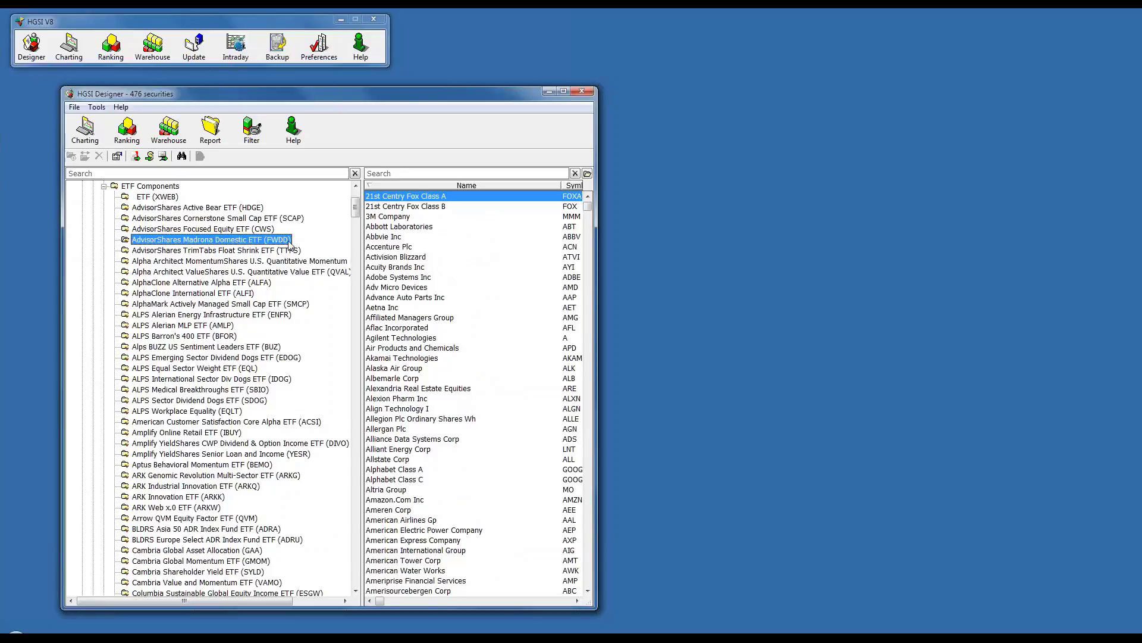
left_click(149, 337)
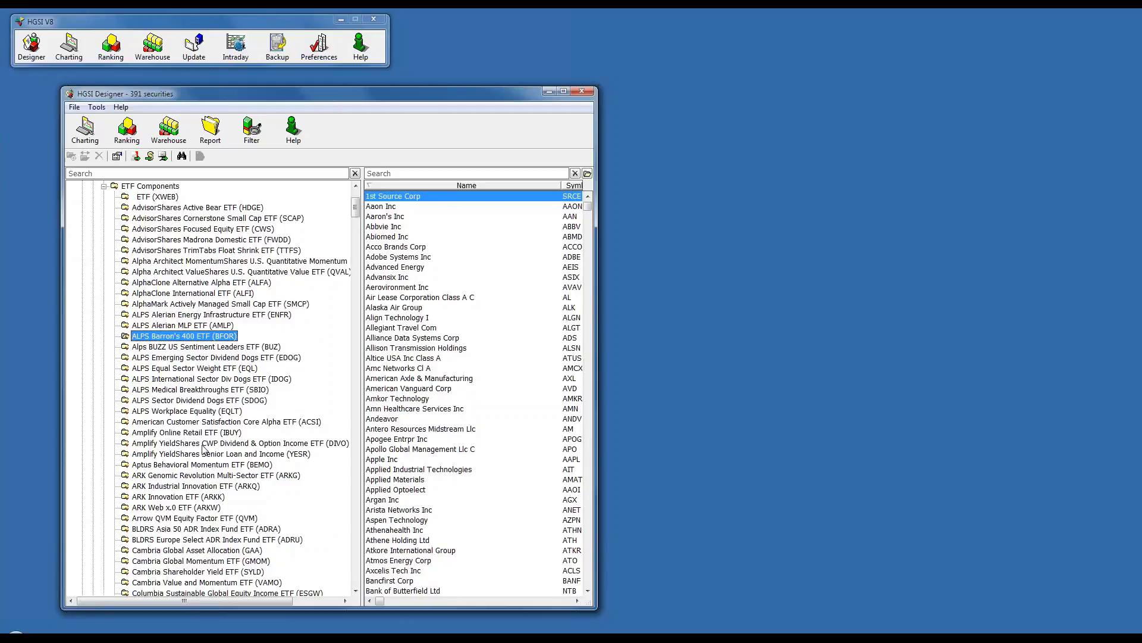
scroll(203, 448, "down", 8)
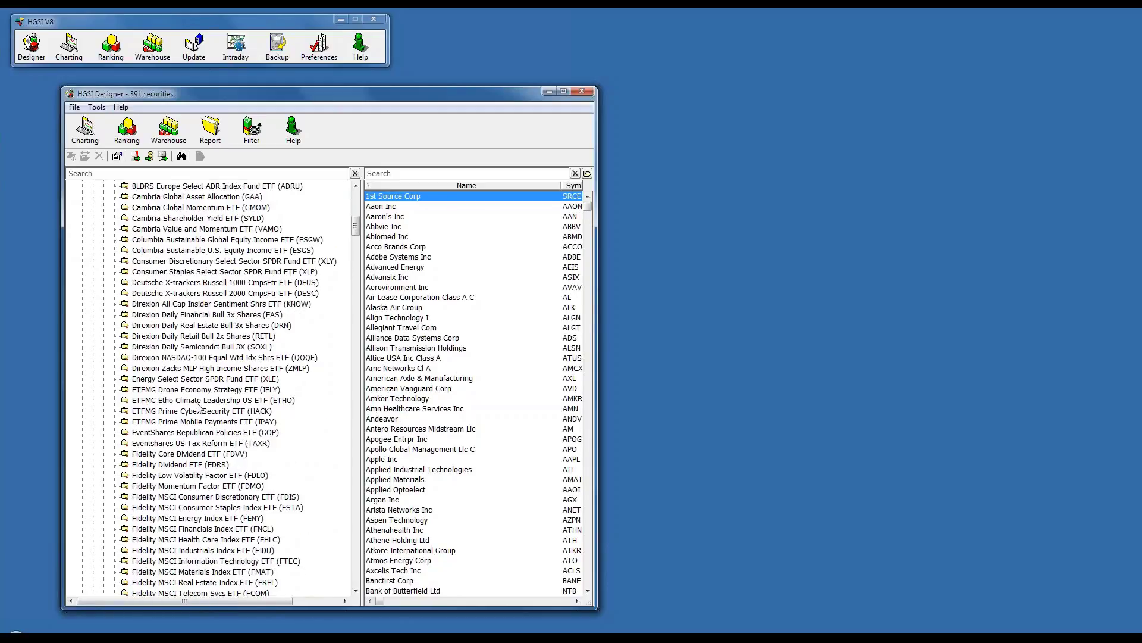
scroll(199, 407, "down", 7)
left_click(196, 422)
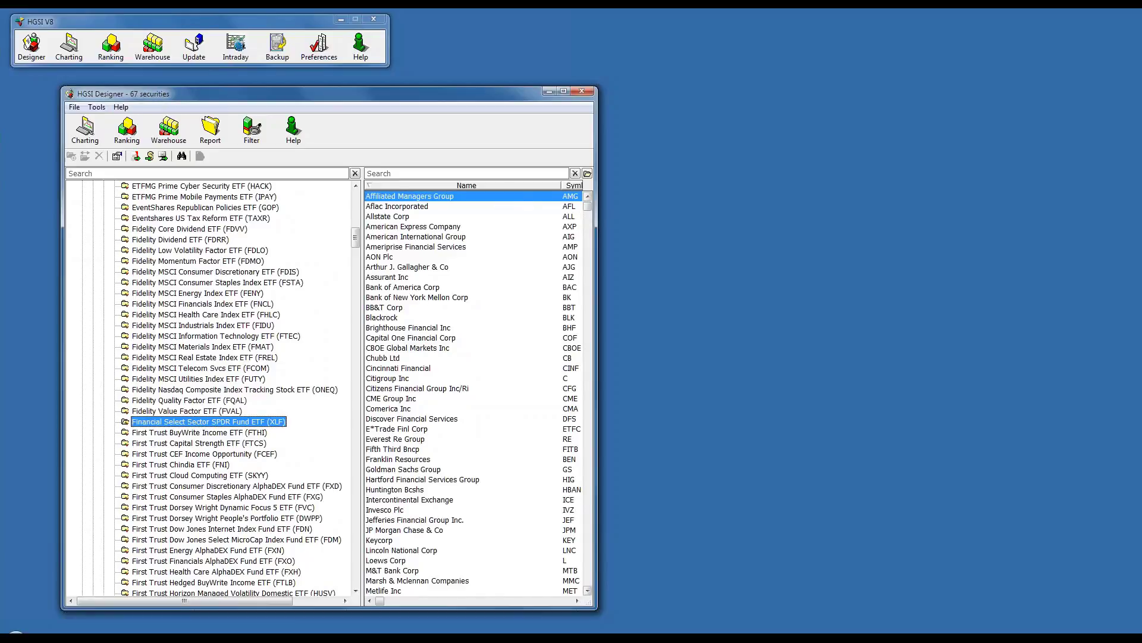
- Widen the Designer window and view the components of First Trust Chindia ETF (FNI) and Fidelity Nasdaq Composite Index Tracking Stock ETF (ONEQ)
left_click_drag(596, 214, 785, 214)
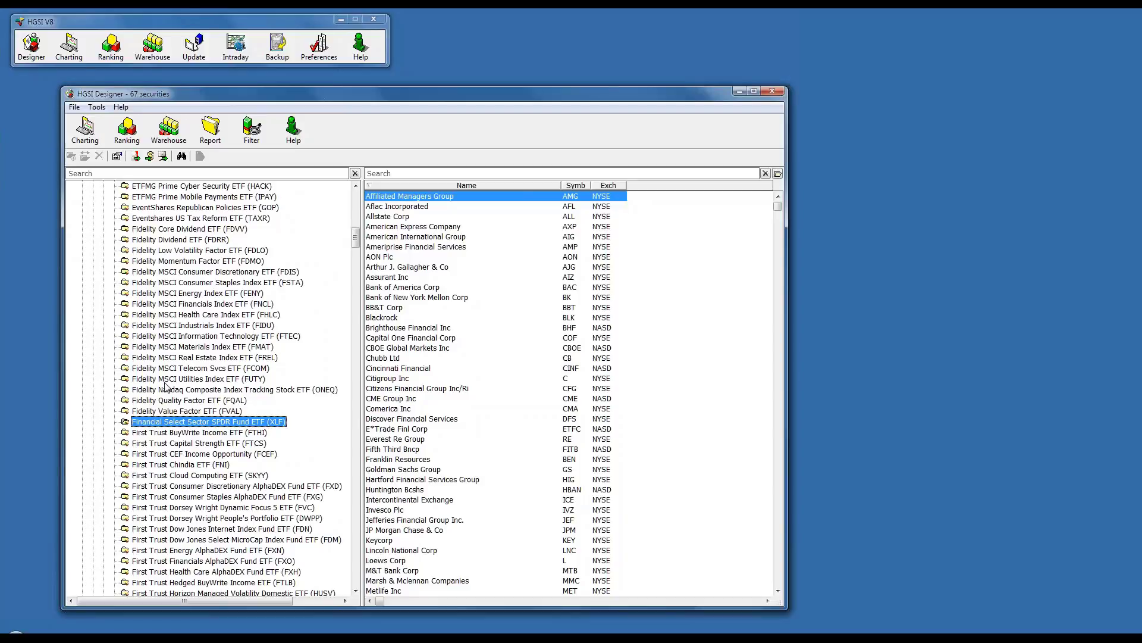
scroll(165, 385, "down", 1)
scroll(168, 380, "down", 1)
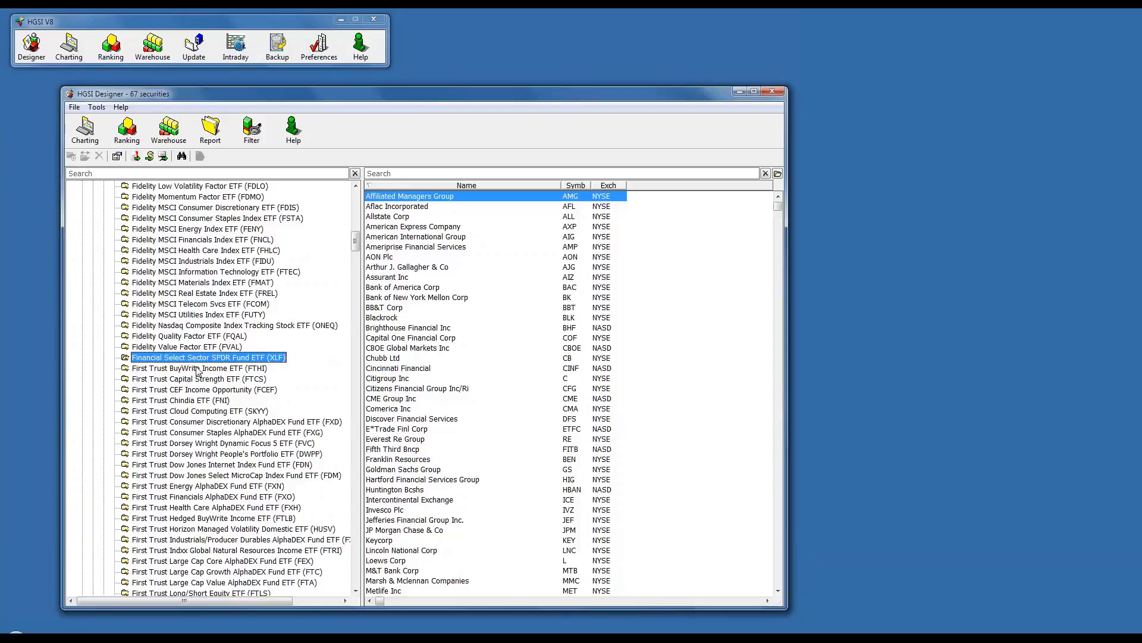
left_click(198, 399)
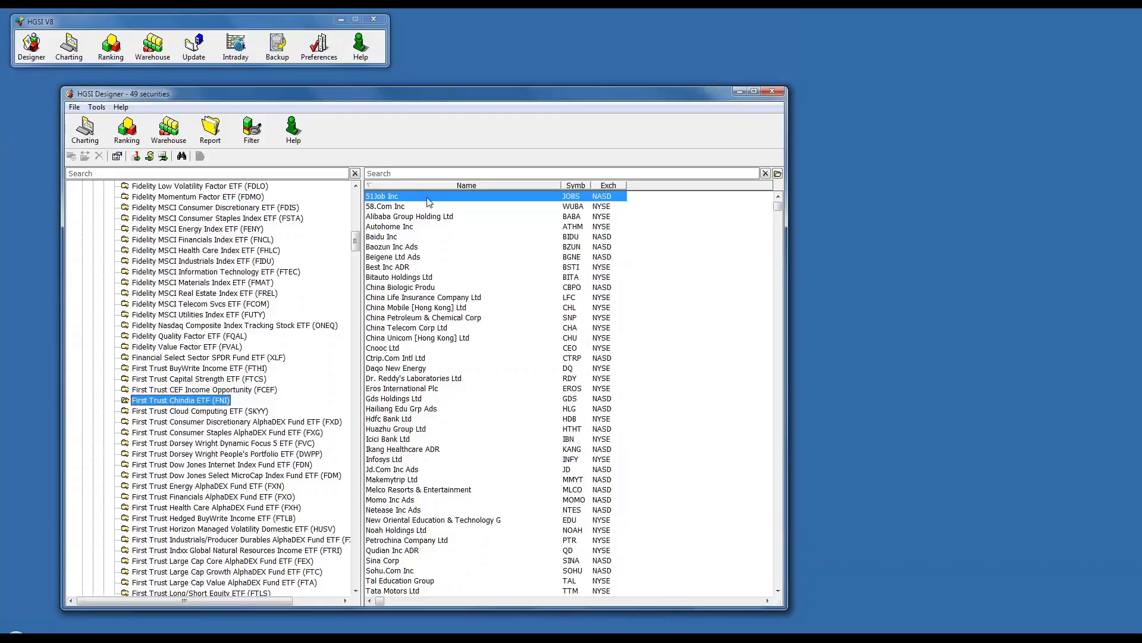
left_click(427, 307)
scroll(409, 351, "down", 3)
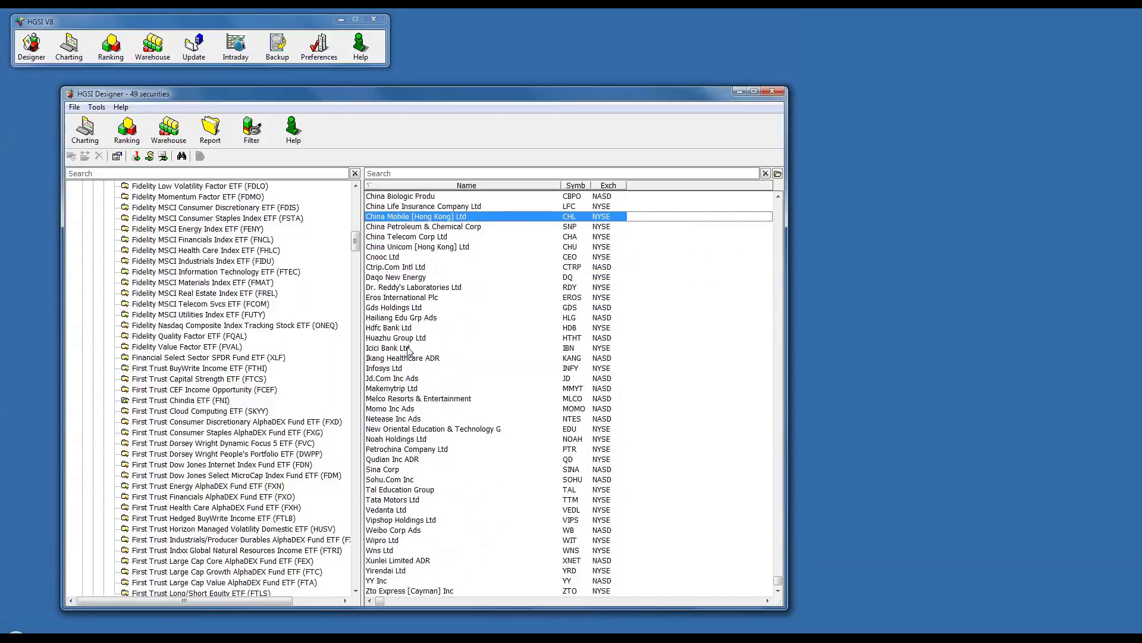
scroll(410, 345, "up", 3)
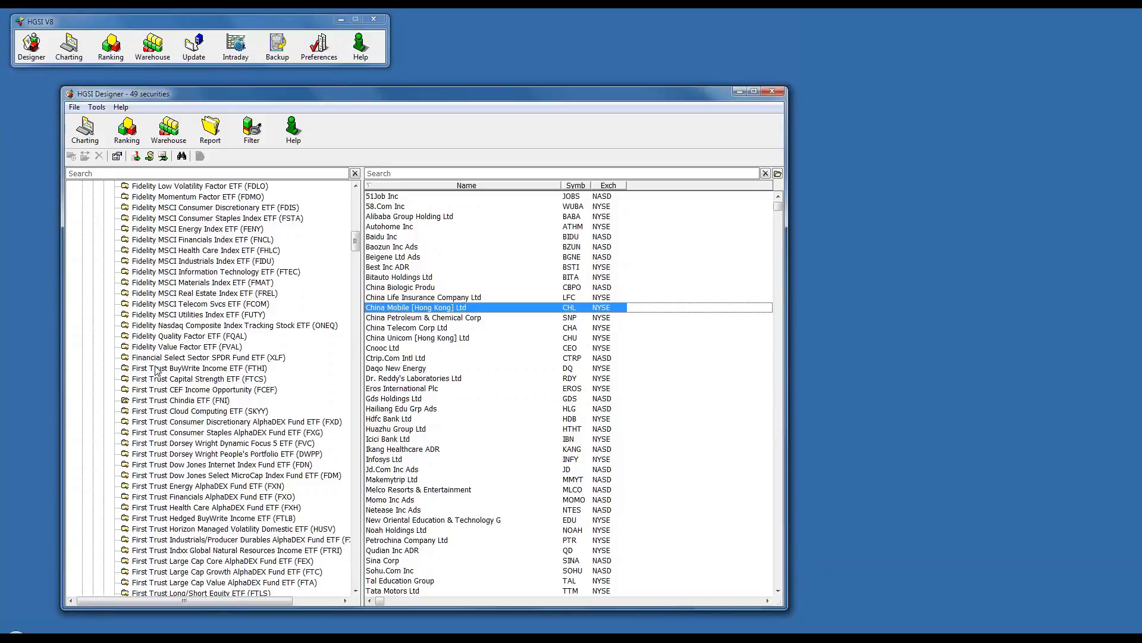
left_click(182, 326)
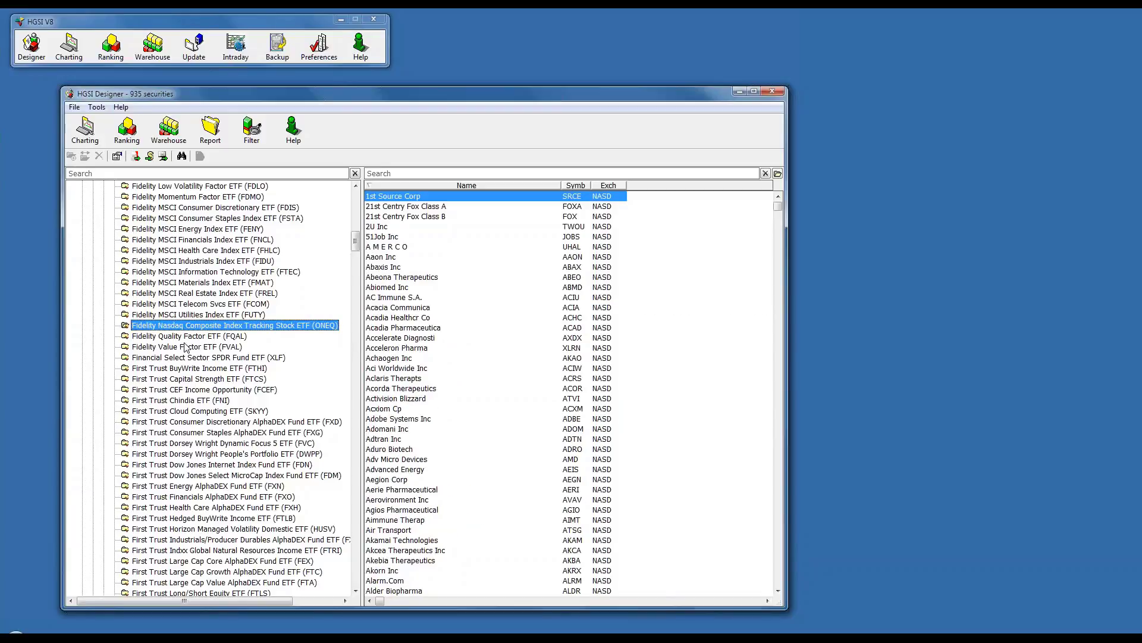
- Look through the ETF Components list and view the stocks in First Trust Multi Cap Value AlphaDEX Fund ETF (FAB)
scroll(186, 348, "up", 5)
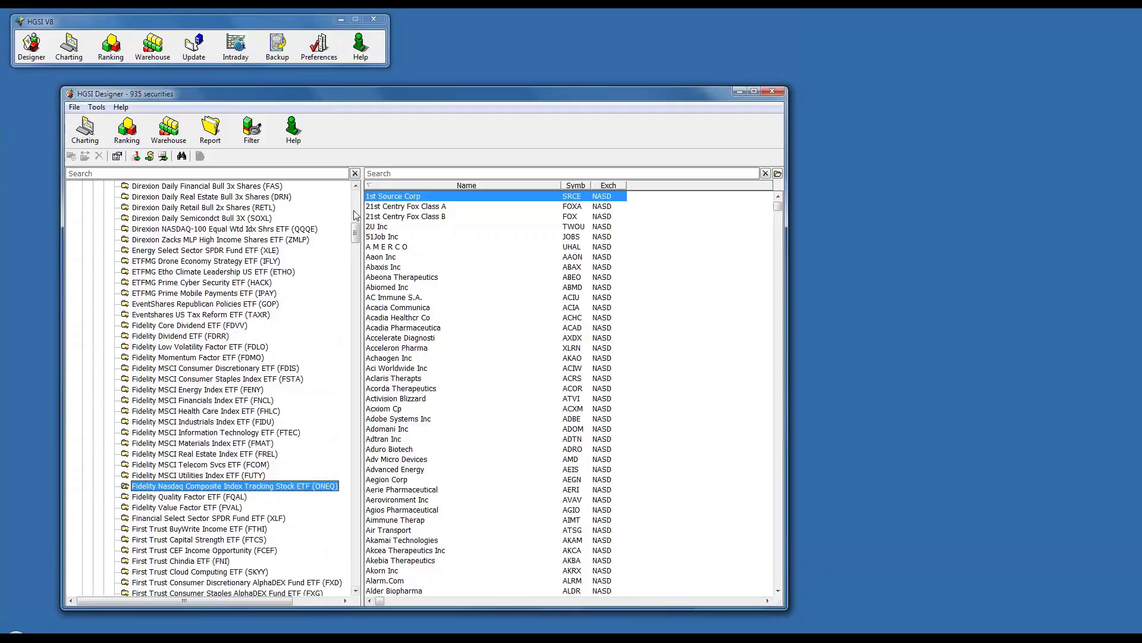
left_click_drag(356, 237, 355, 204)
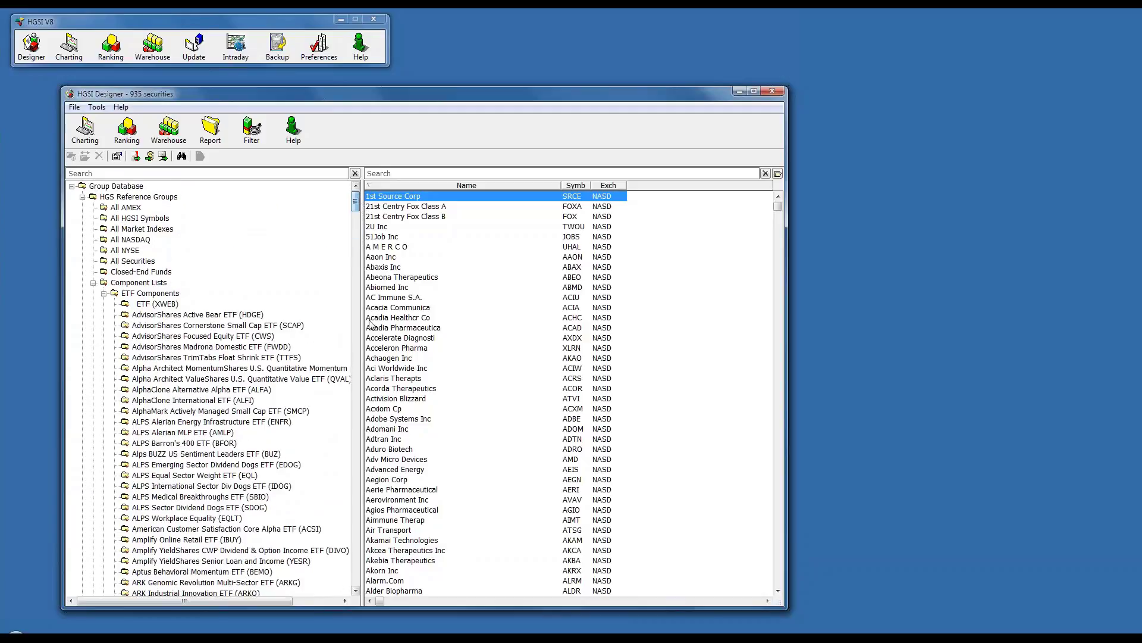
scroll(198, 303, "down", 2)
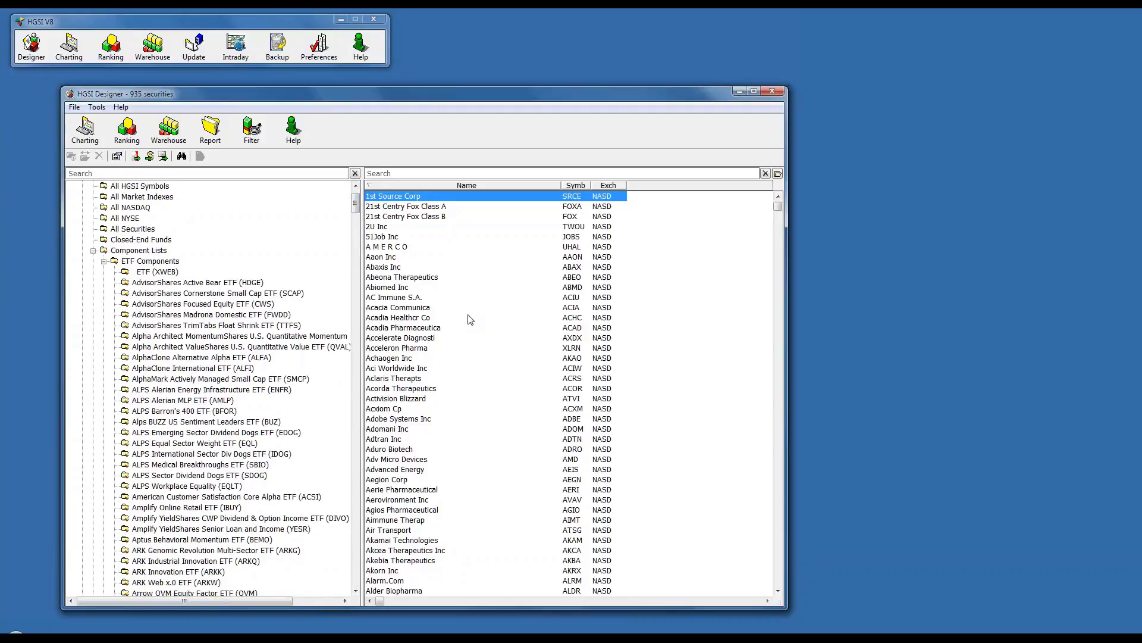
scroll(198, 300, "up", 2)
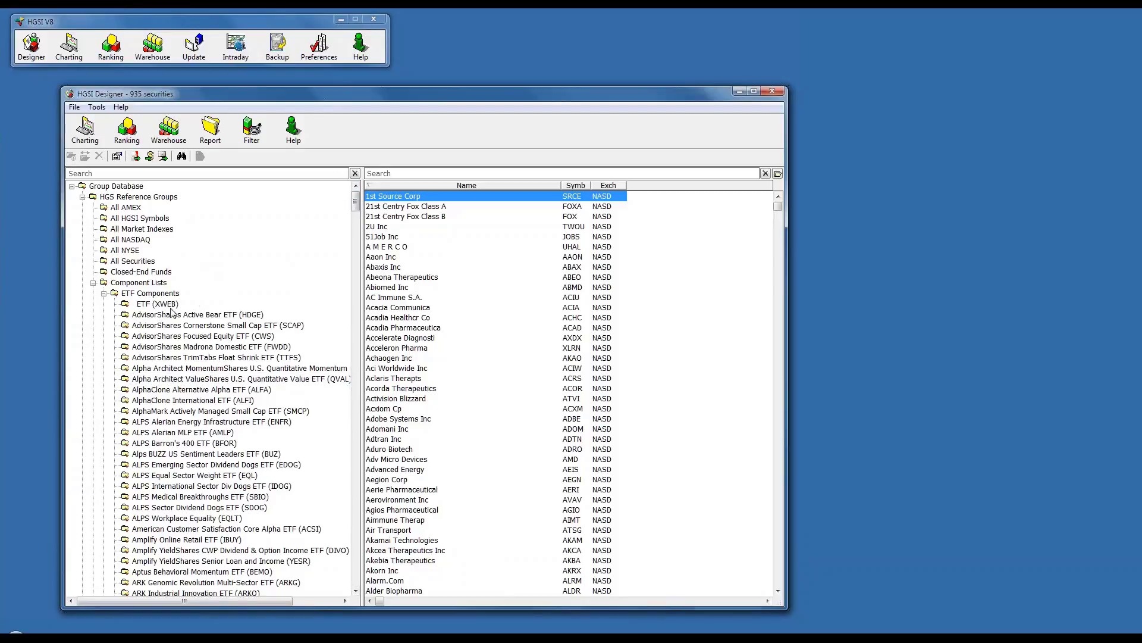
scroll(172, 310, "down", 11)
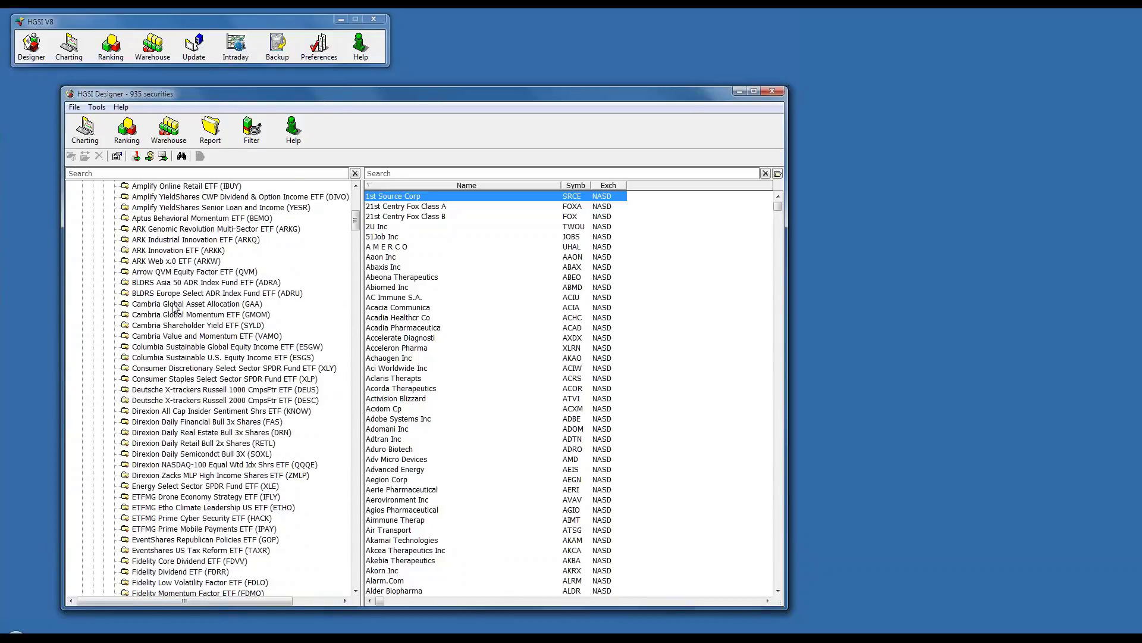
scroll(174, 307, "down", 11)
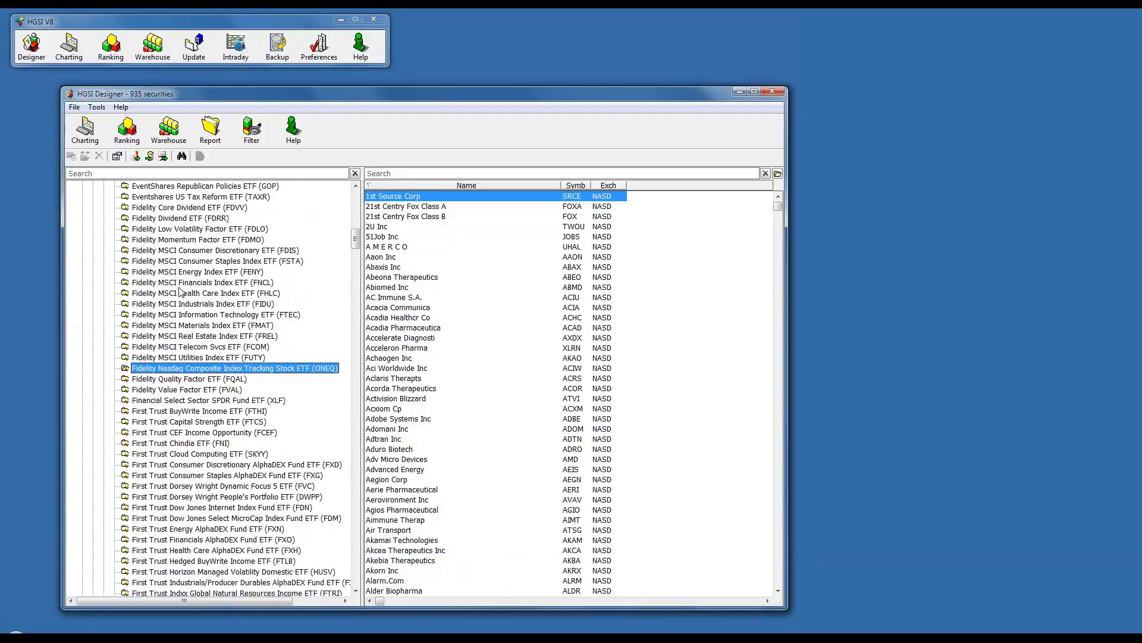
scroll(179, 291, "down", 4)
scroll(182, 296, "down", 9)
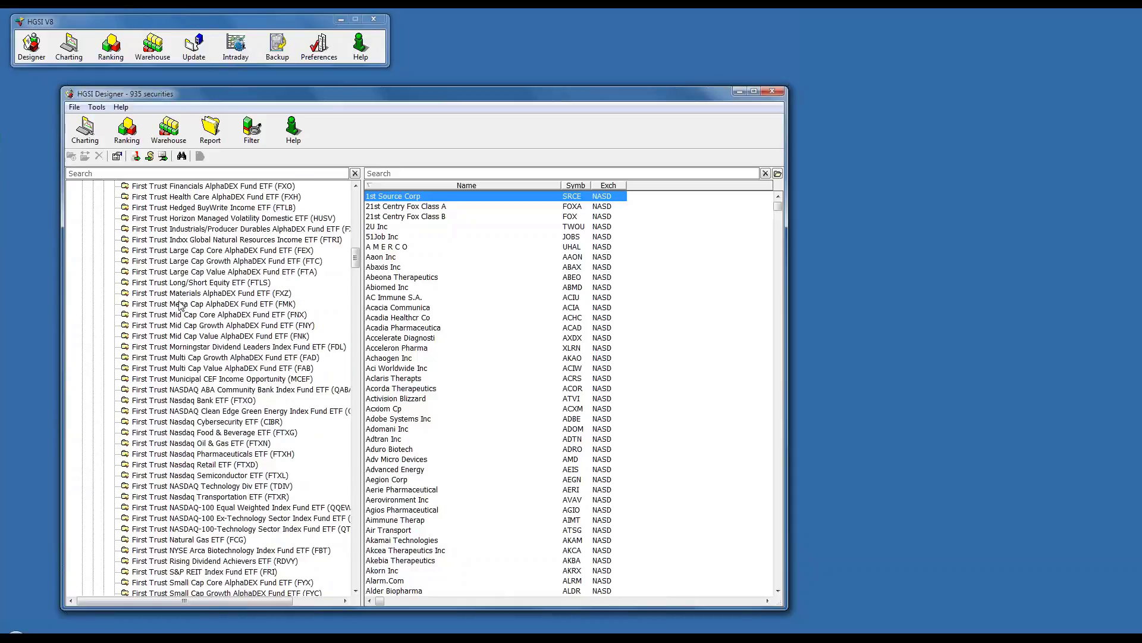
left_click(191, 304)
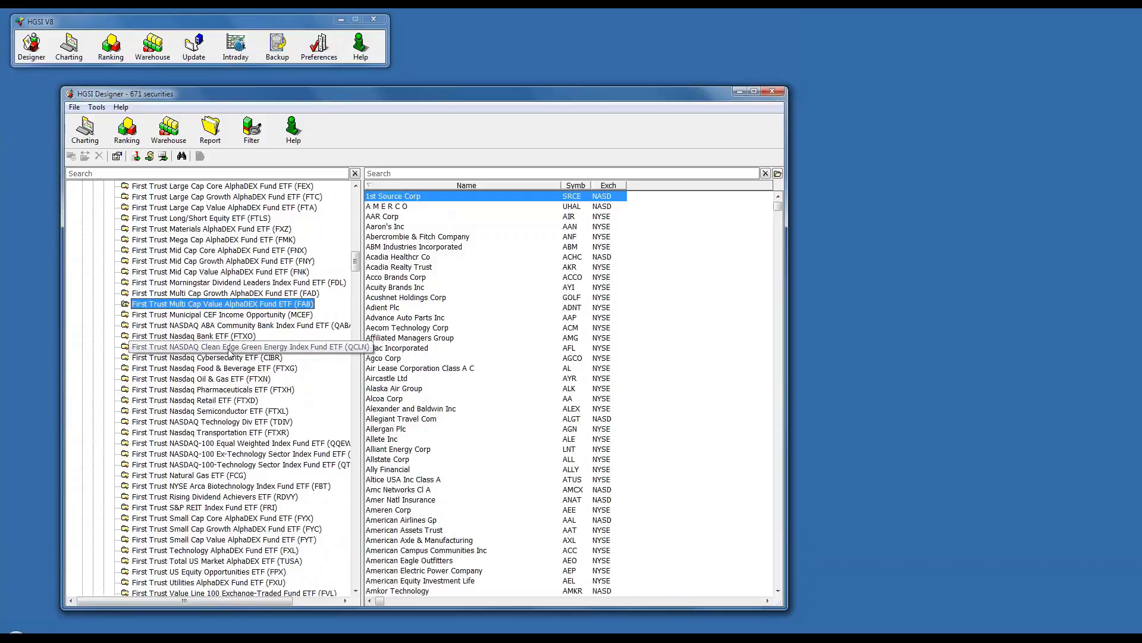
- View the component stocks of Hartford US Equity Strategy ETF (ROUS)
scroll(225, 345, "down", 4)
scroll(225, 345, "down", 3)
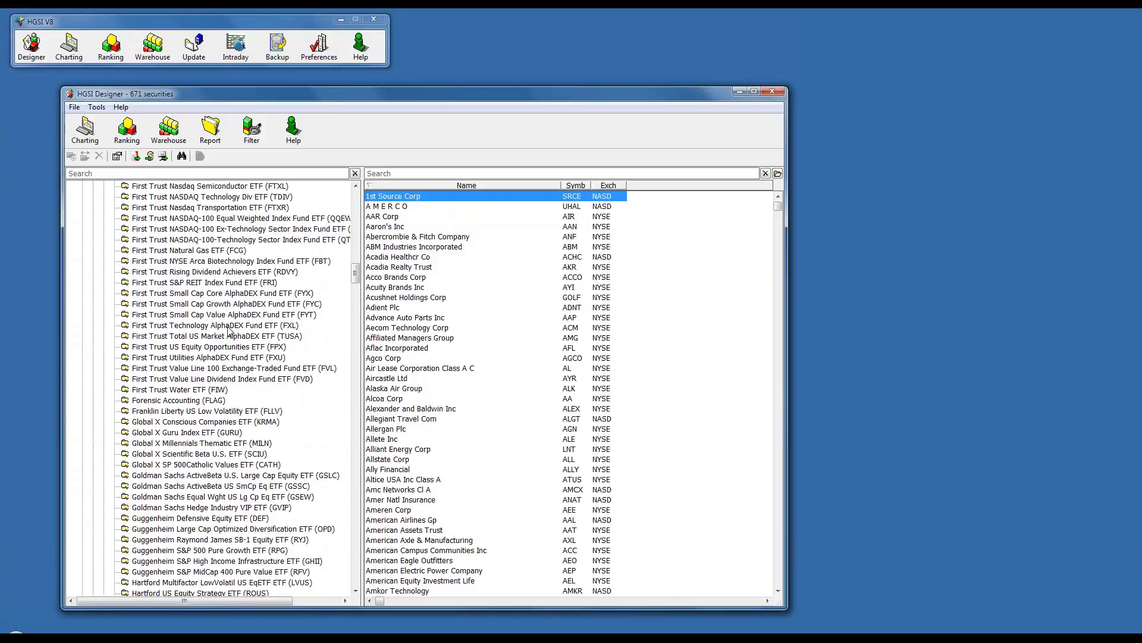
scroll(232, 328, "down", 3)
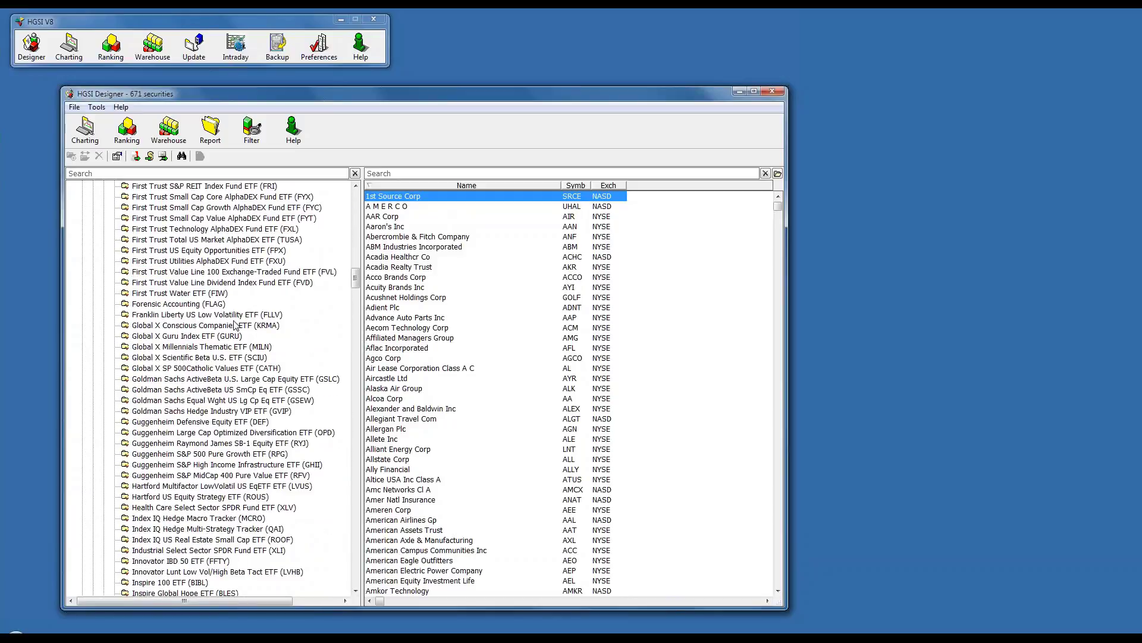
scroll(235, 324, "down", 4)
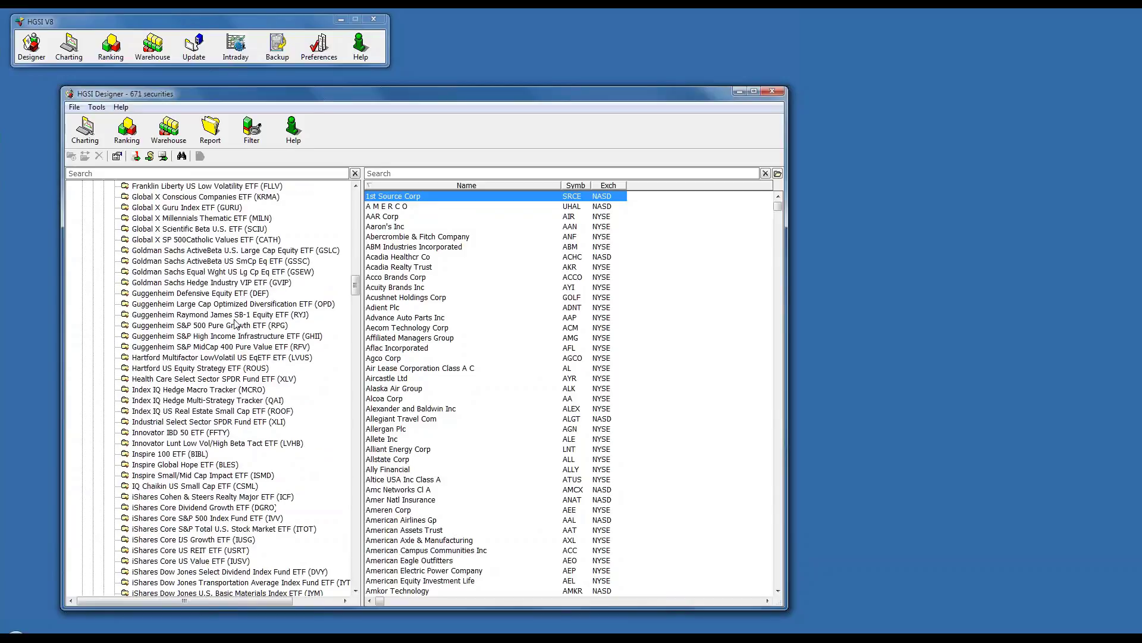
left_click(213, 368)
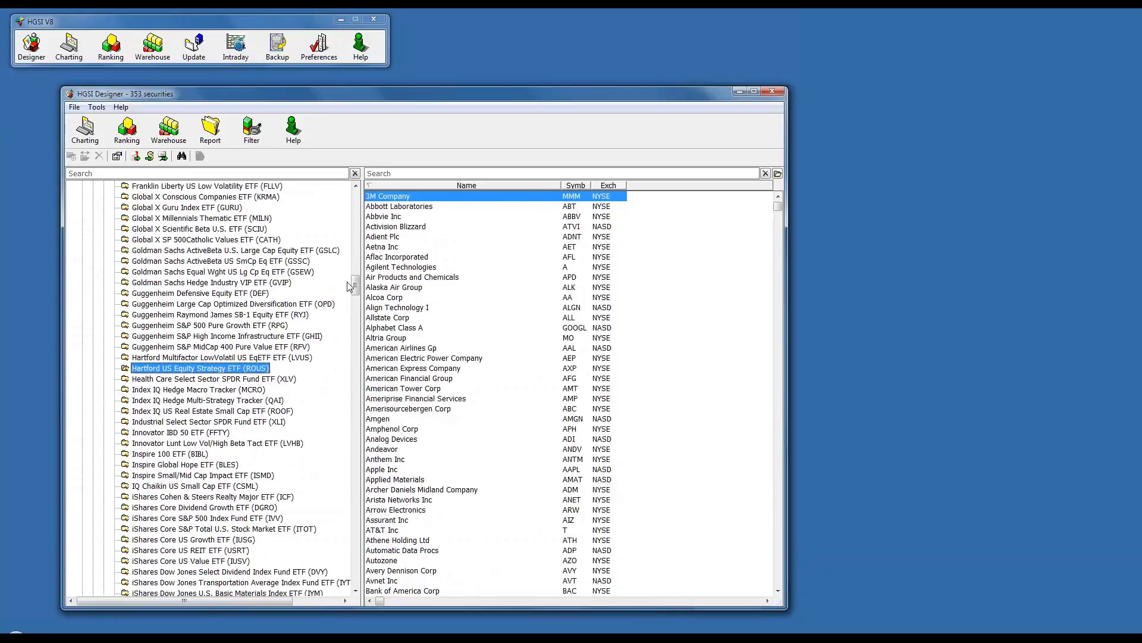
- Collapse the ETF Components list and expand Index Components
left_click_drag(355, 285, 355, 197)
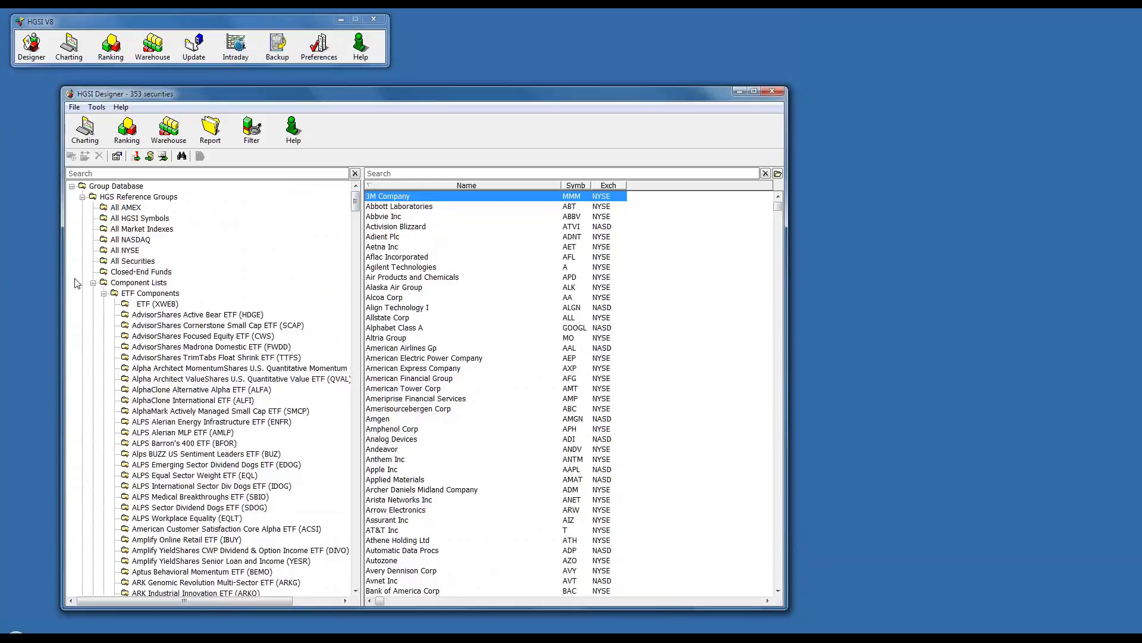
left_click(104, 293)
left_click(104, 304)
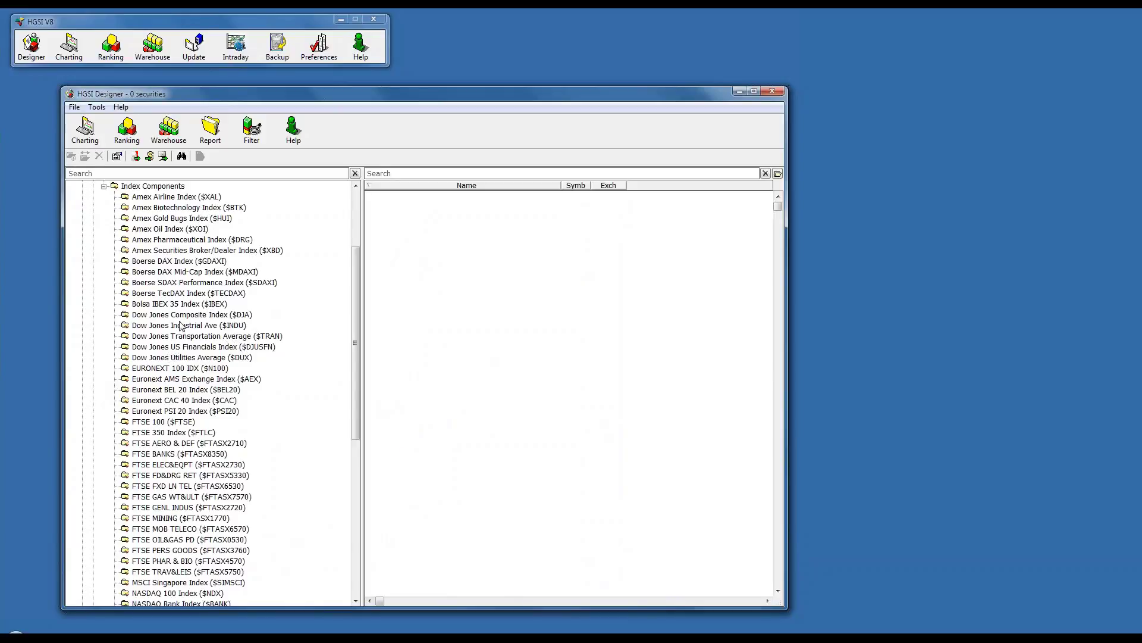
- View the component stocks of Dow Jones Industrial Ave ($INDU) and NASDAQ 100 Index ($NDX)
left_click(181, 325)
scroll(176, 413, "down", 7)
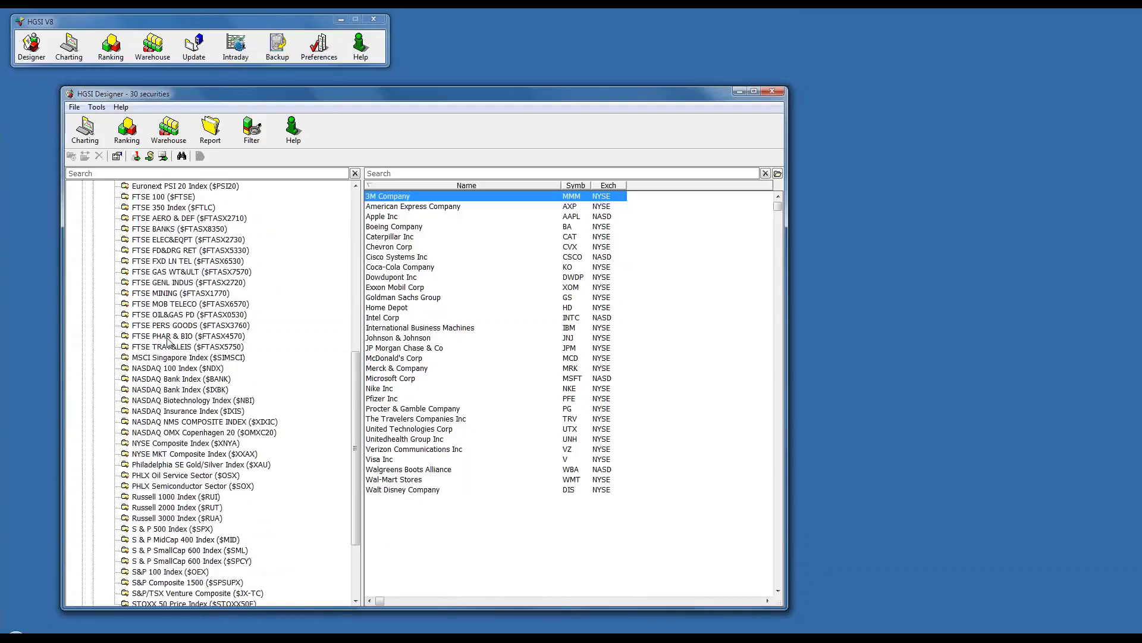
left_click(169, 368)
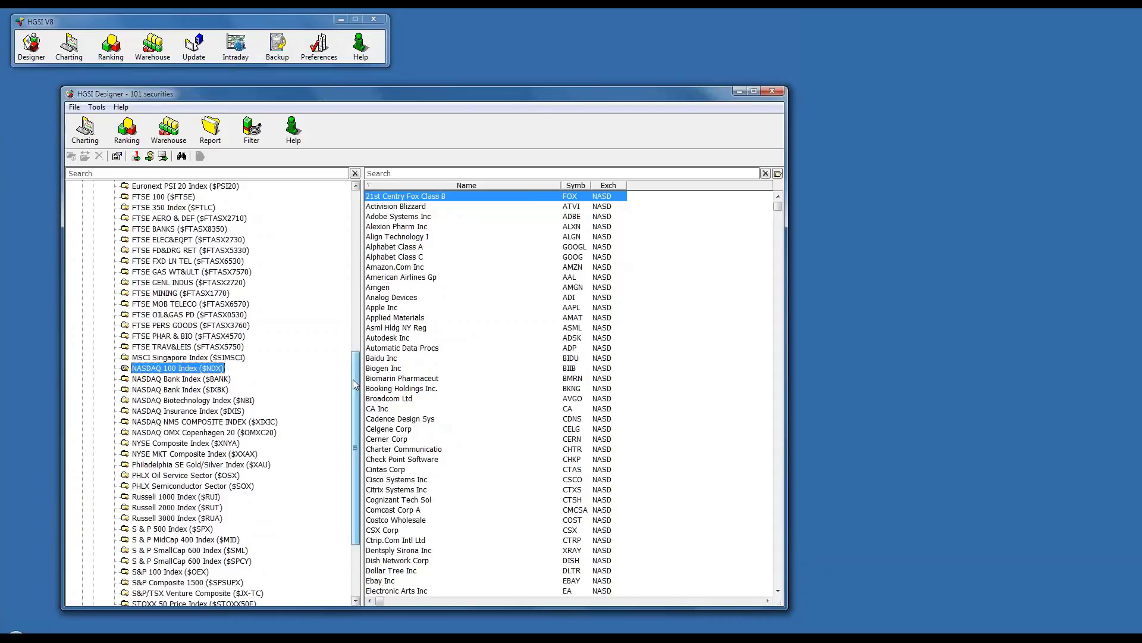
- Collapse Index Components and the parent Component Lists group
left_click_drag(357, 388, 356, 227)
left_click(104, 304)
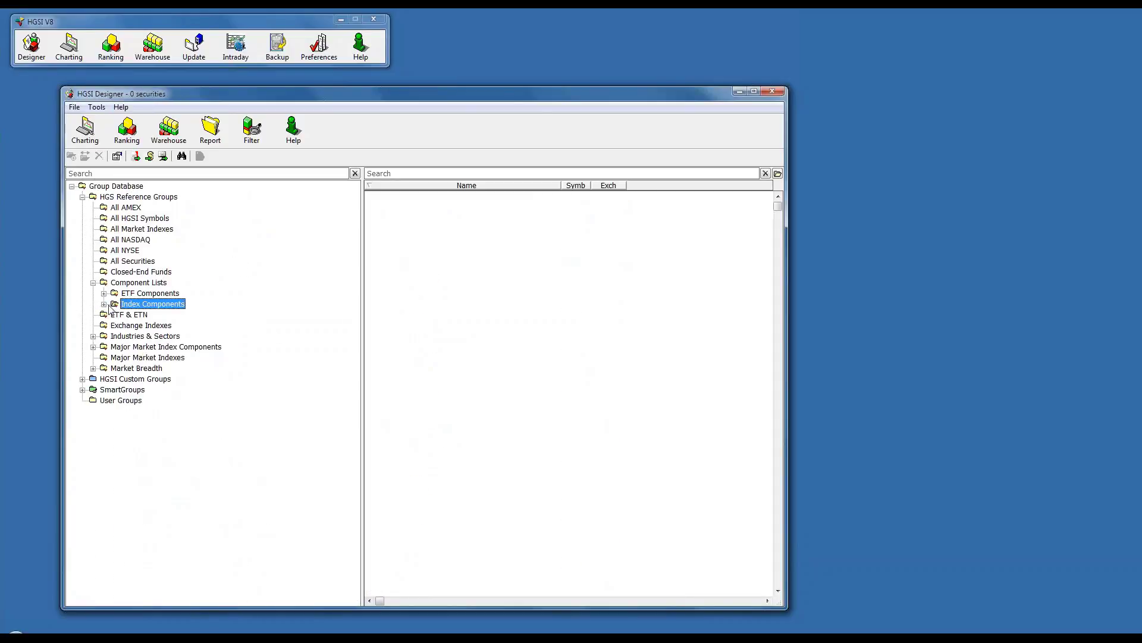
left_click(94, 282)
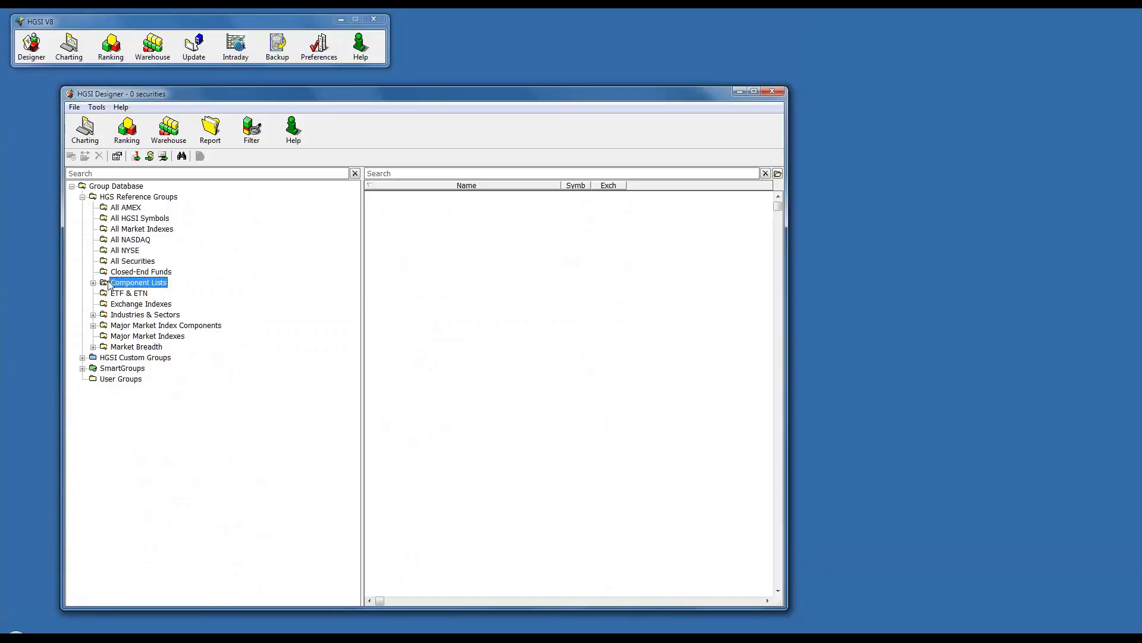
- Expand Industries & Sectors down to Industries and view the industry indexes and the securities in Advertising & Marketing
left_click(93, 315)
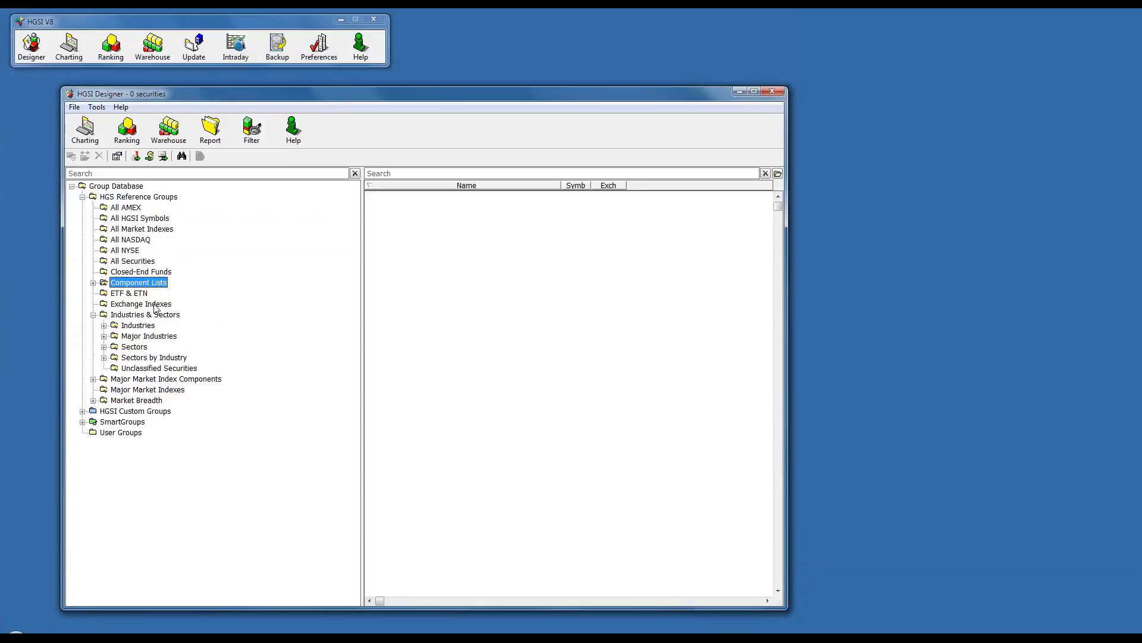
left_click(104, 326)
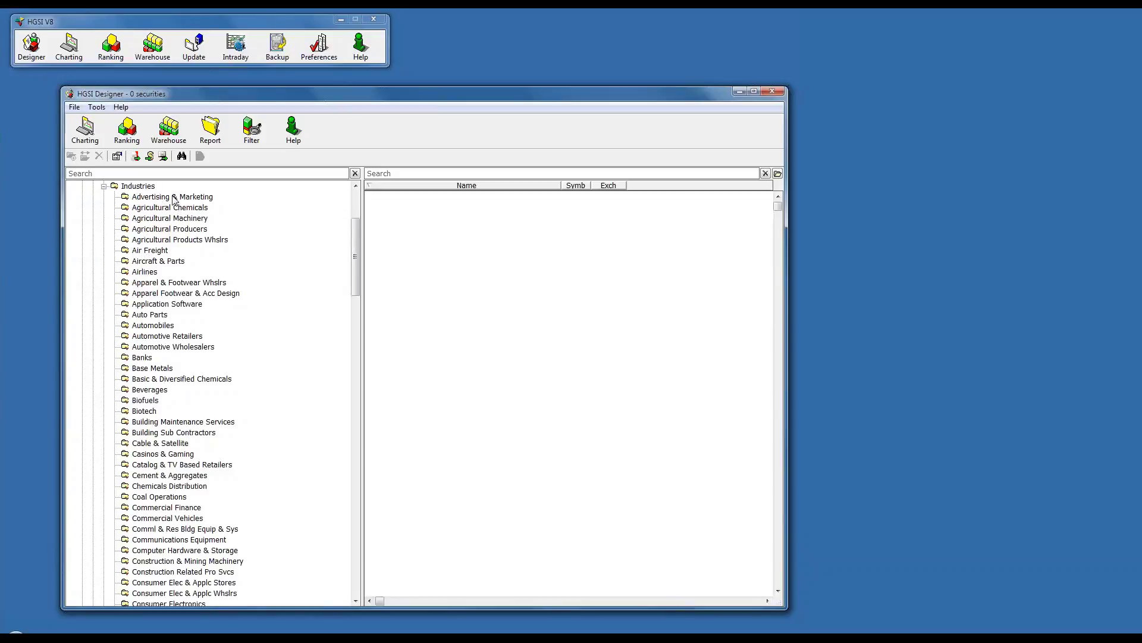
left_click(149, 187)
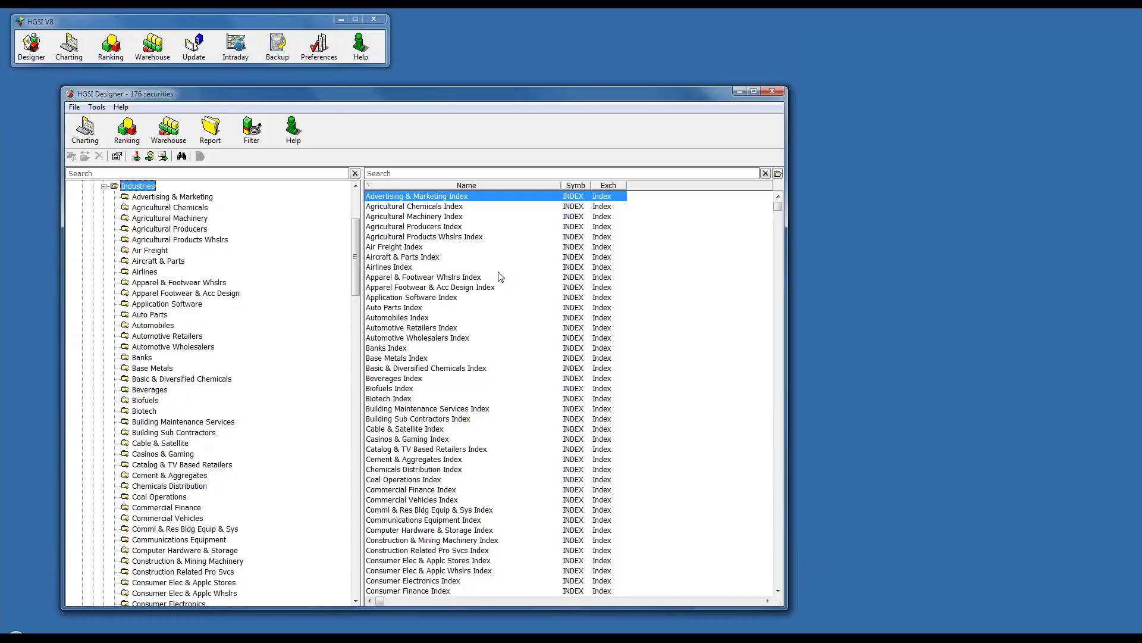
left_click(167, 198)
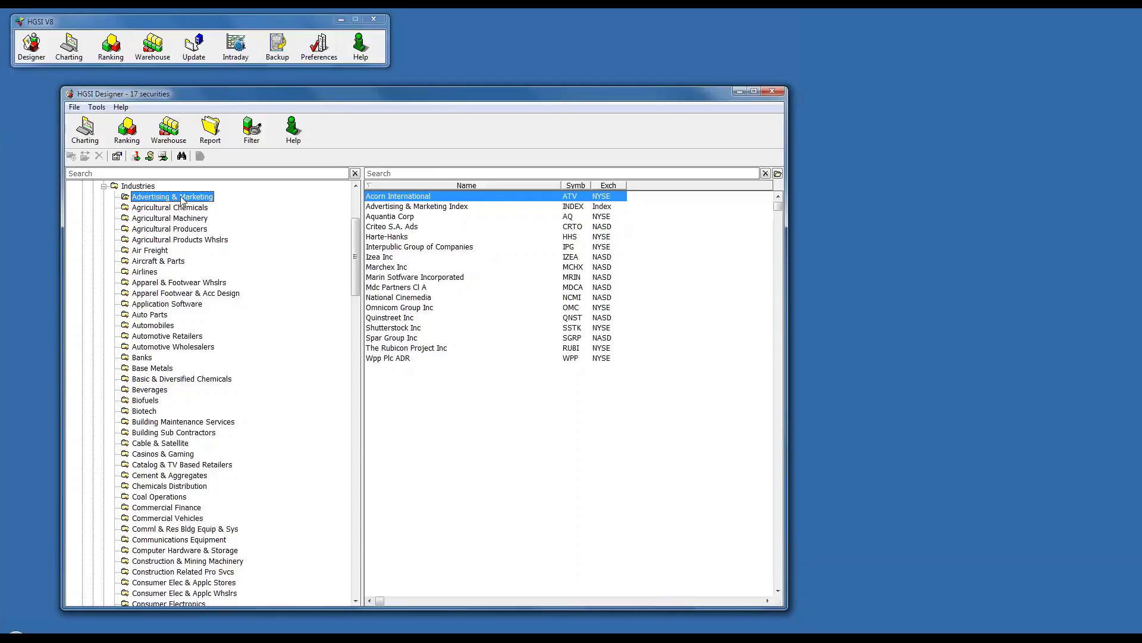
- Open the chart of the Advertising & Marketing Index and move its window so the whole chart fits on screen
left_click(402, 208)
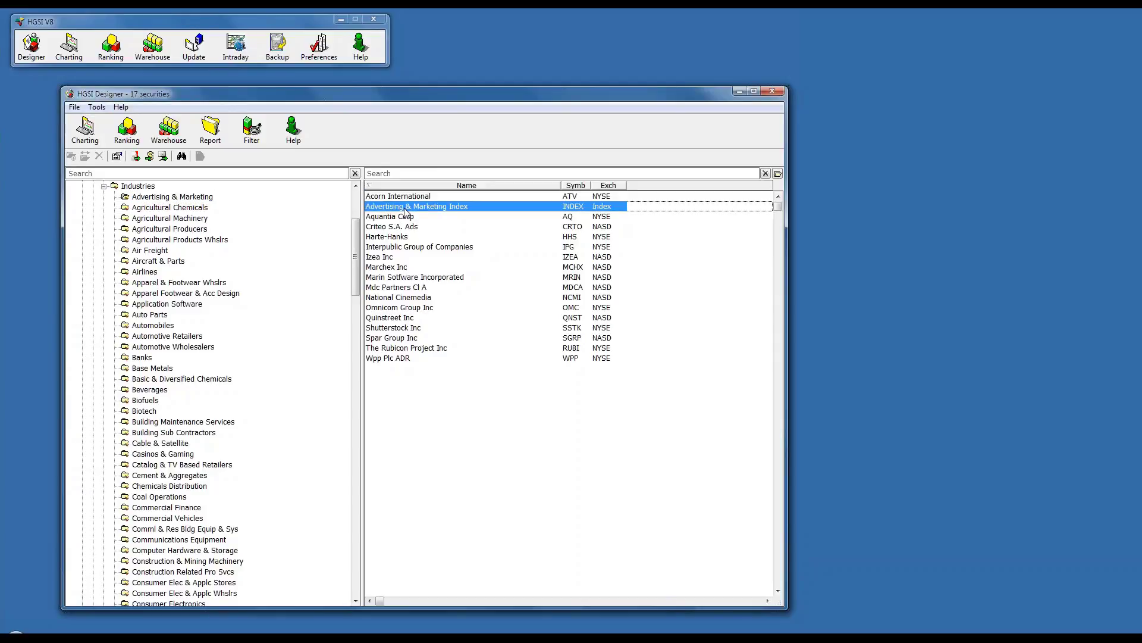
double_click(404, 210)
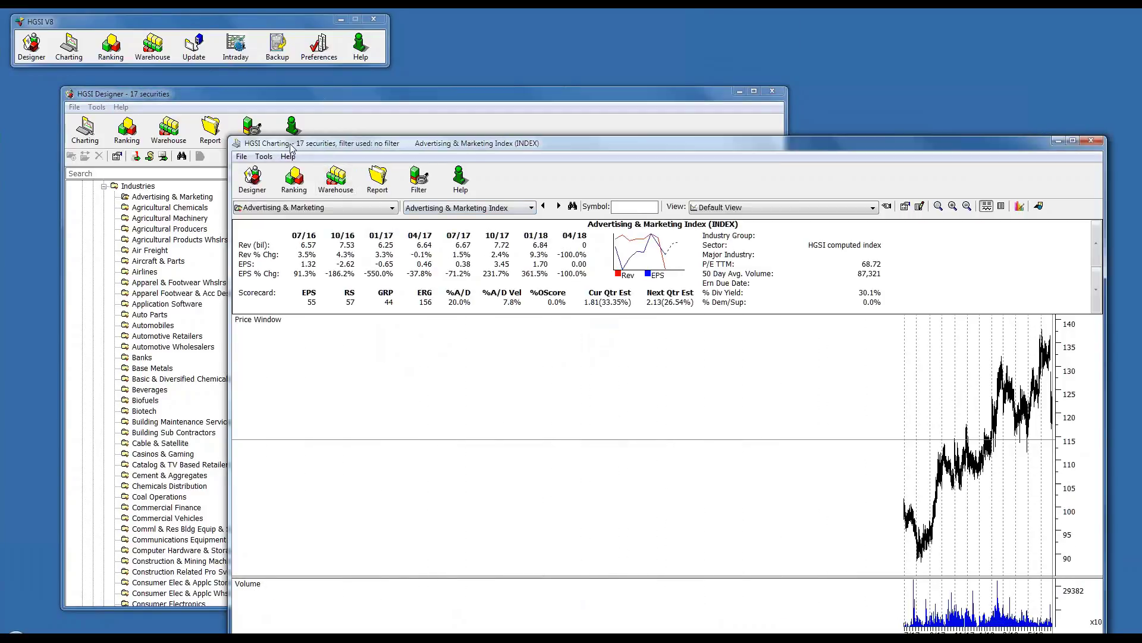
left_click_drag(290, 145, 114, 72)
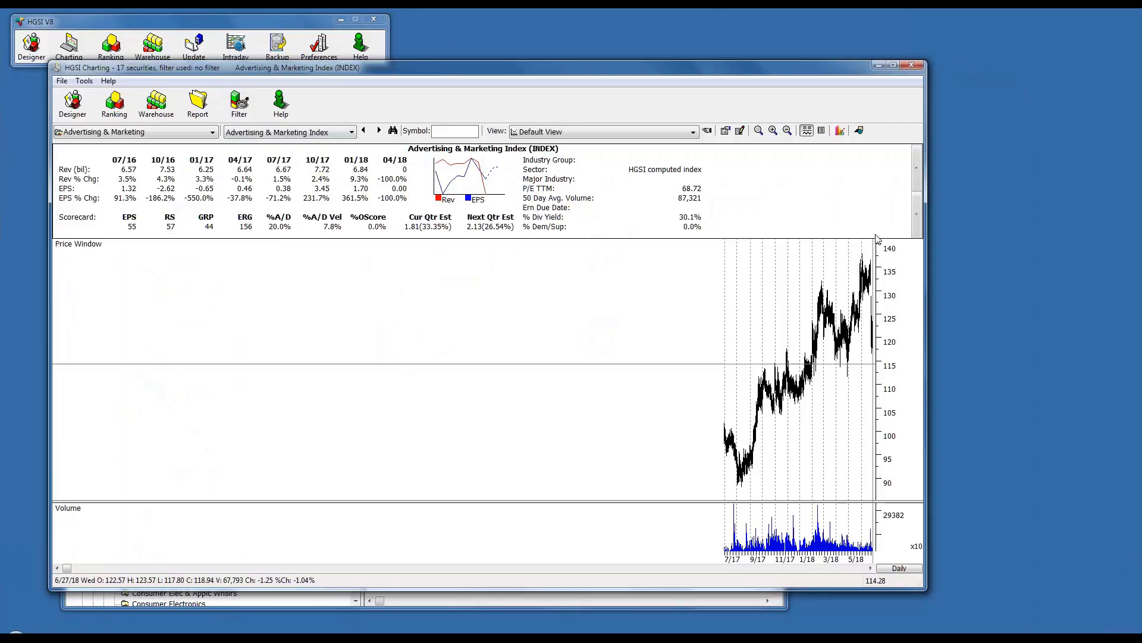
- Zoom the Advertising & Marketing Index chart to show its full price history since mid-2017 with readable bars
left_click(762, 131)
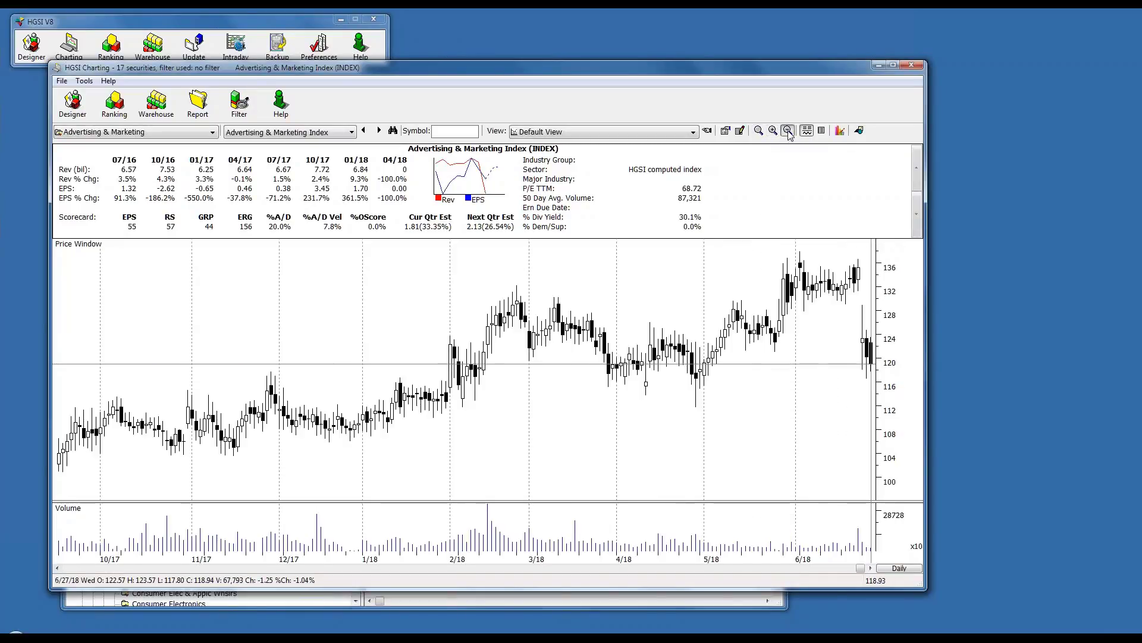
left_click(788, 131)
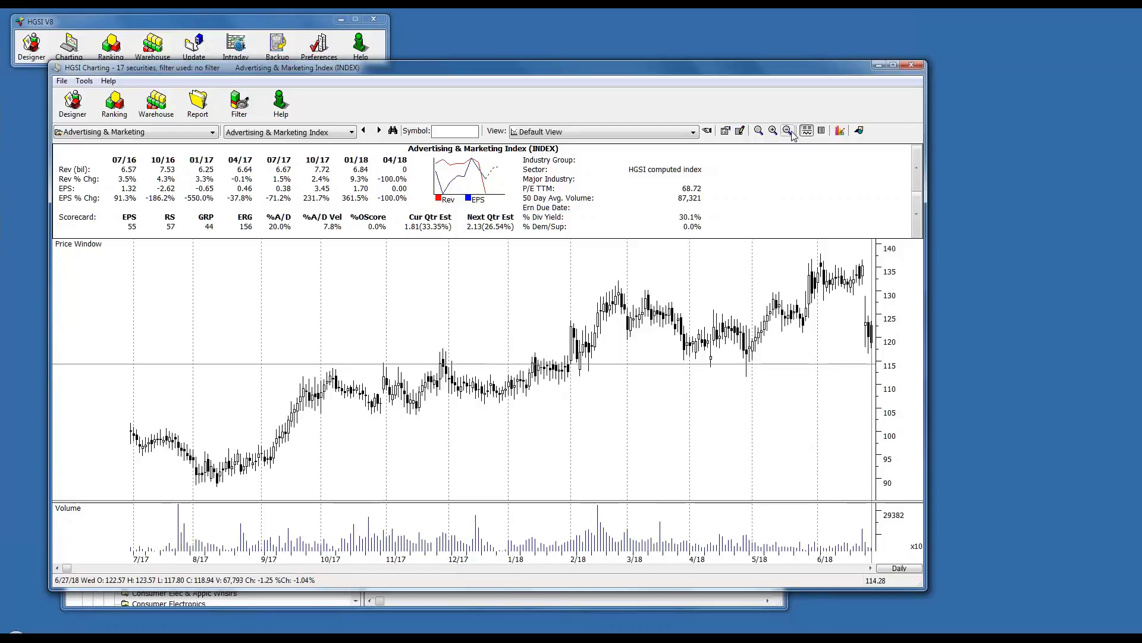
left_click(792, 133)
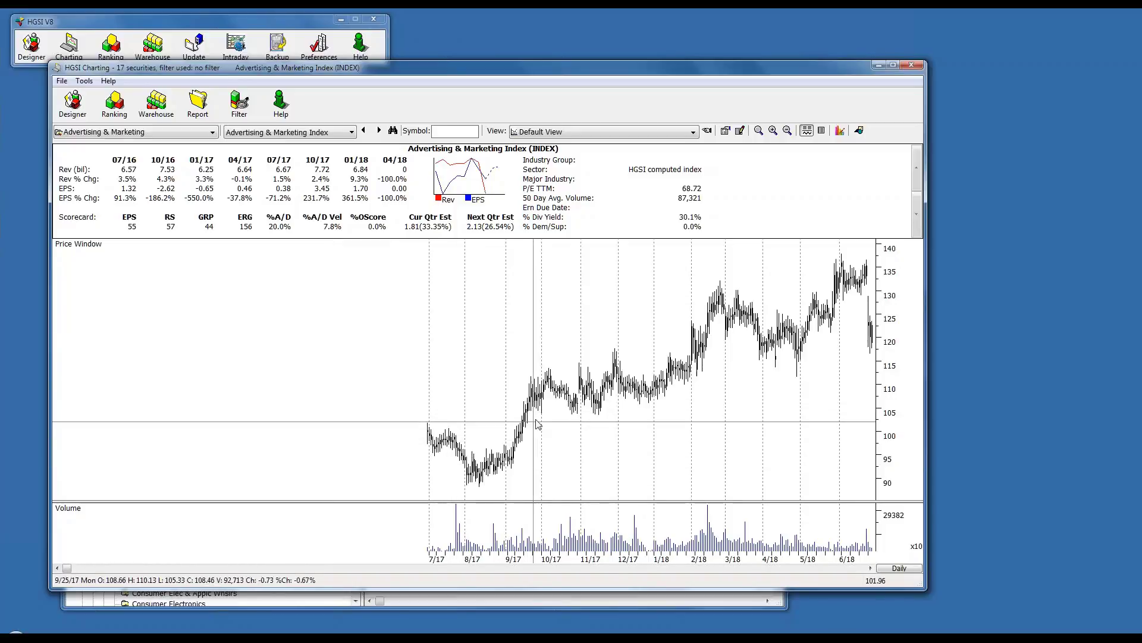
- Examine the index's price history, check its entry in the Designer's Advertising & Marketing list, and return to the chart
left_click(863, 328)
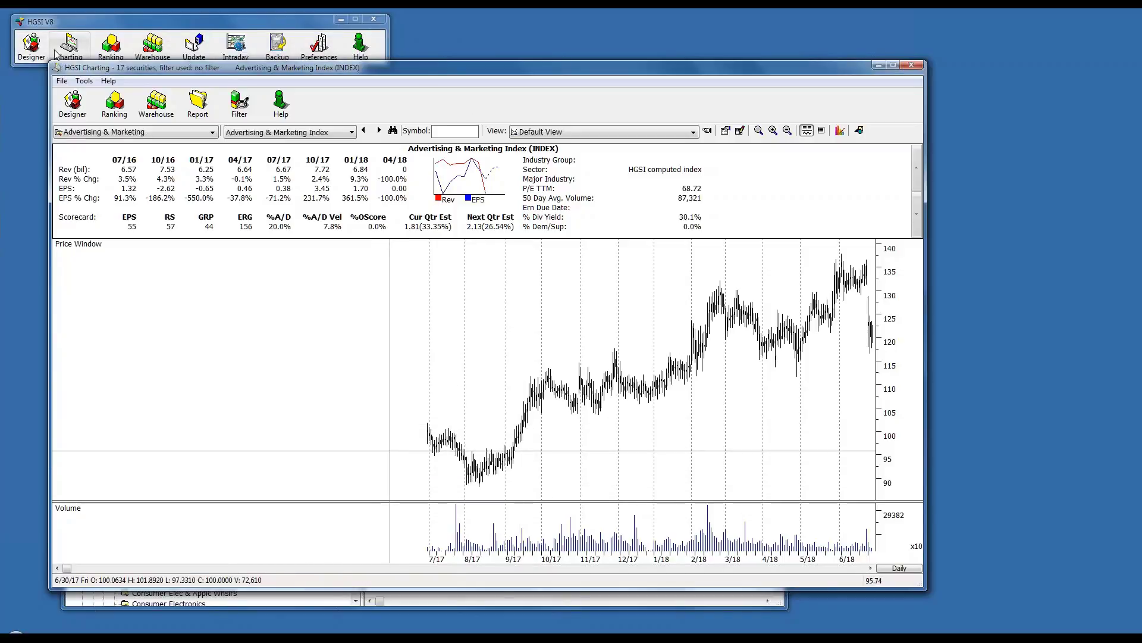
left_click(23, 47)
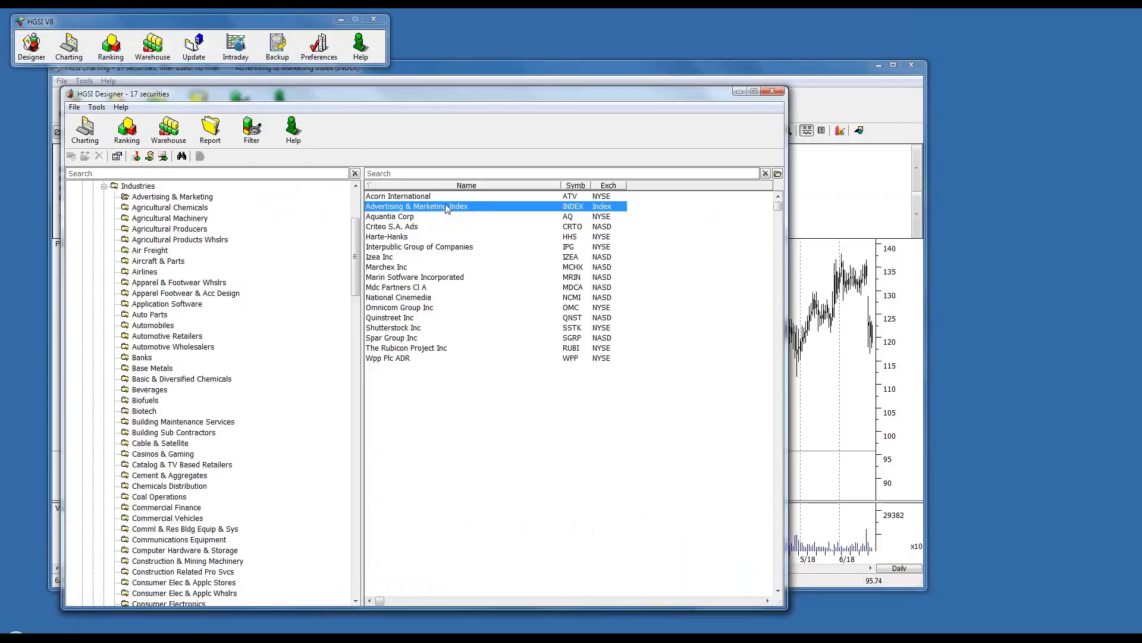
left_click(833, 109)
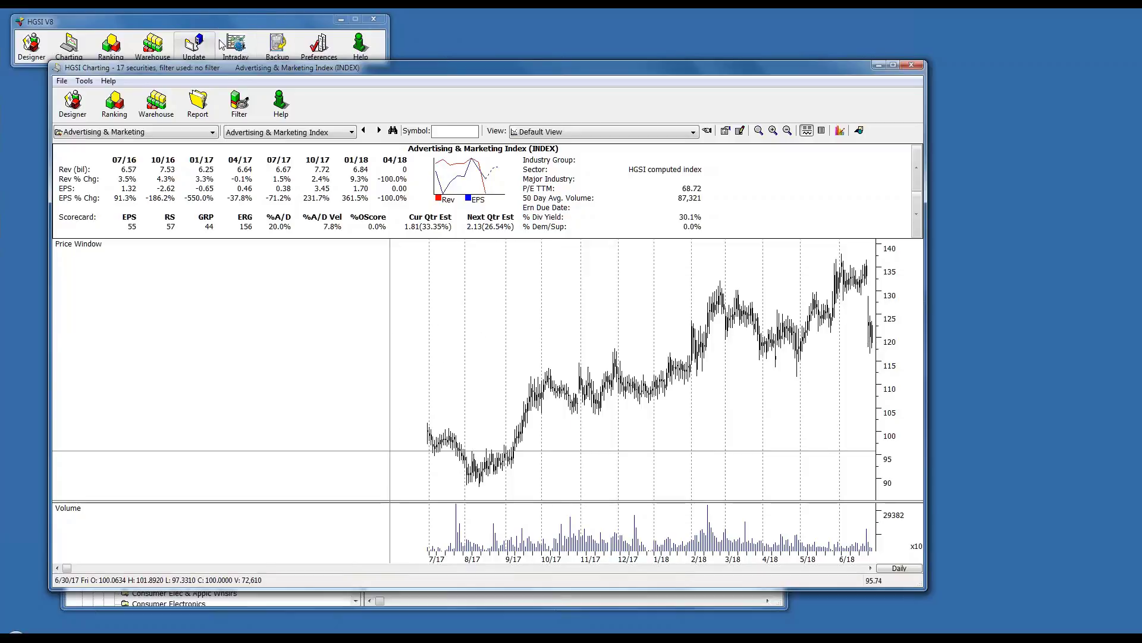
- Review the Global Index Options in the preferences, close them without changes, and return to the index chart
left_click(241, 28)
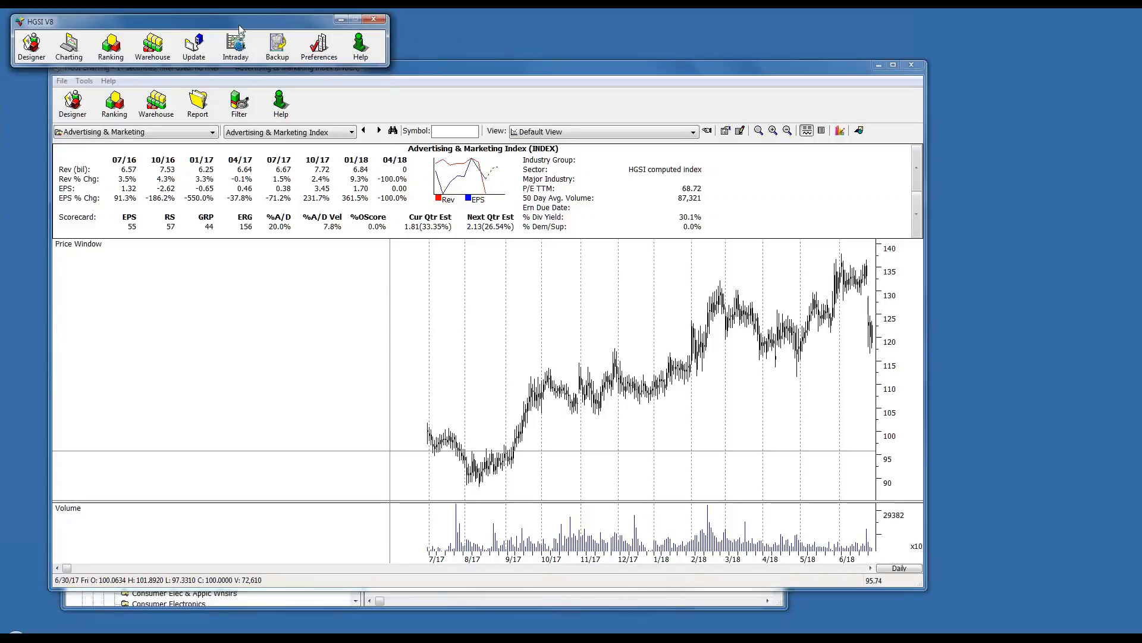
left_click(319, 46)
left_click(337, 100)
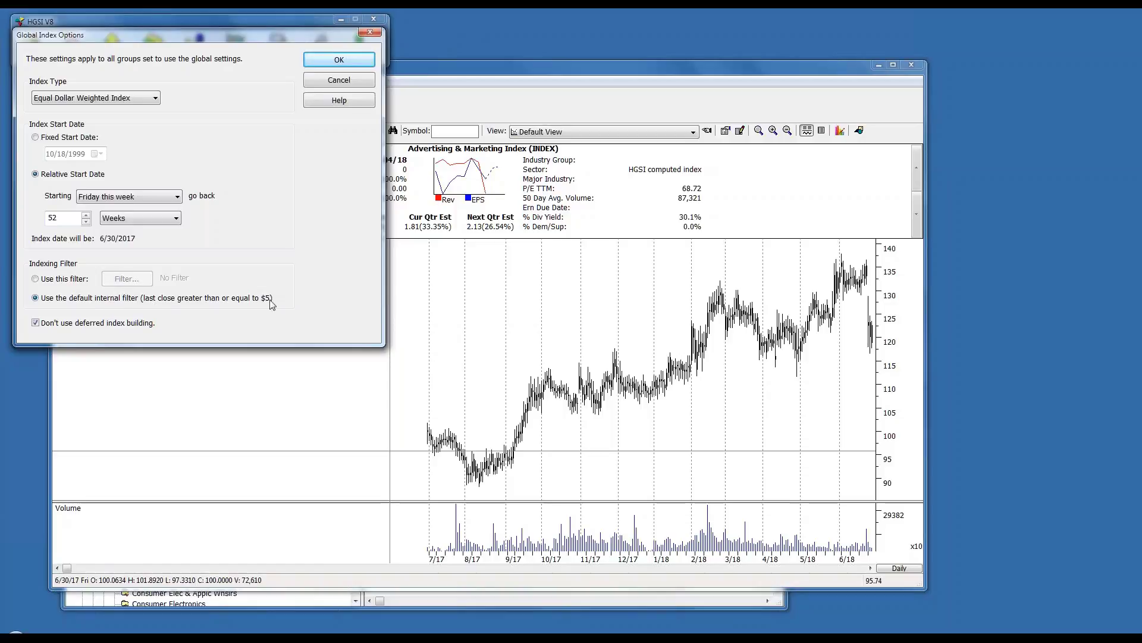
left_click(350, 81)
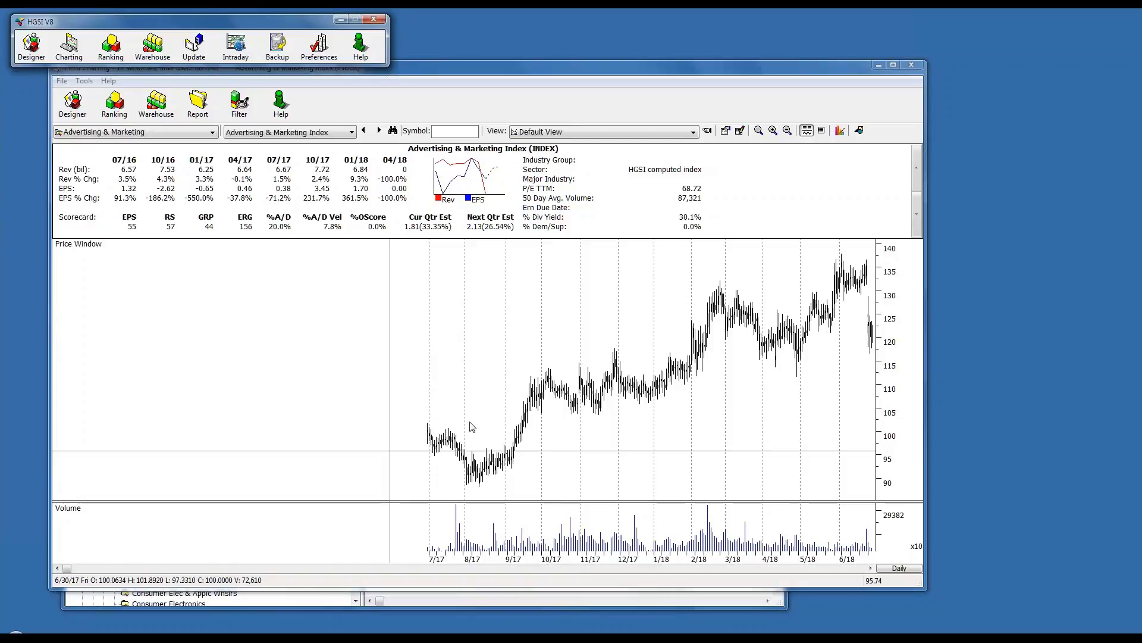
left_click(414, 378)
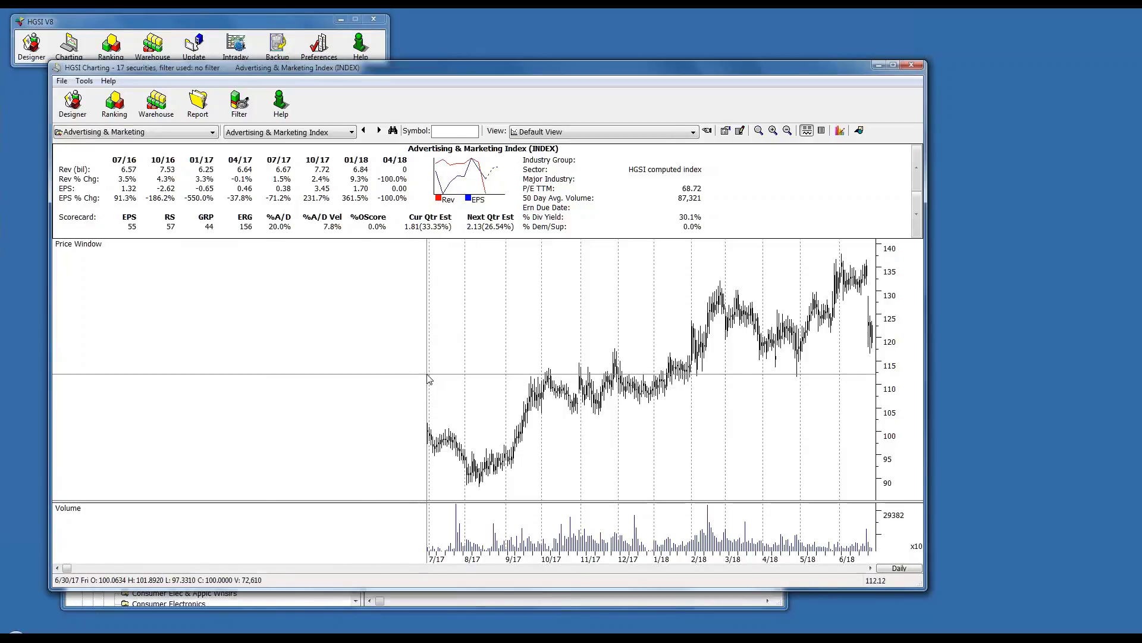
- Close the current chart, select the whole Industries group in the Designer, and chart its Advertising & Marketing Index
left_click(912, 65)
left_click(137, 186)
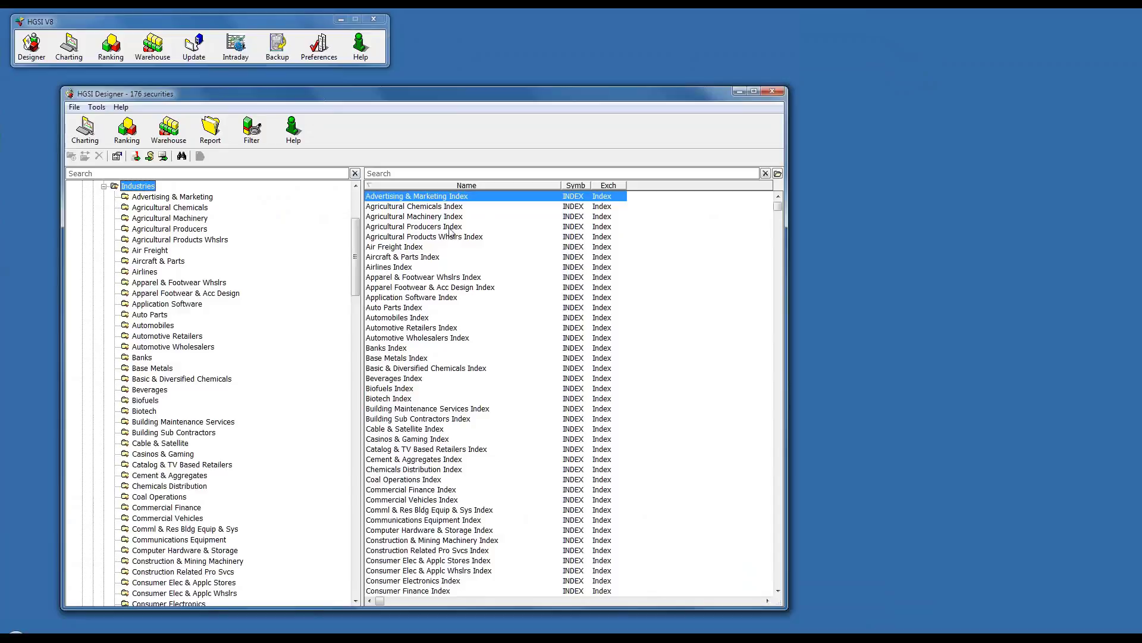
double_click(434, 200)
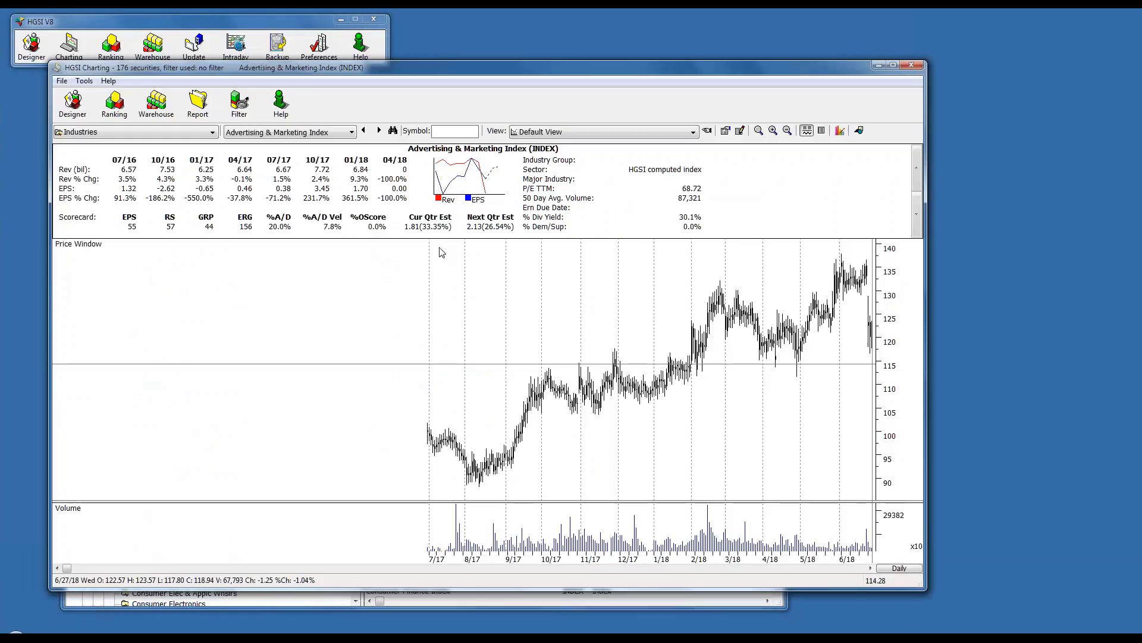
- Step forward through the industry index charts to the Agricultural Producers Index
left_click(379, 131)
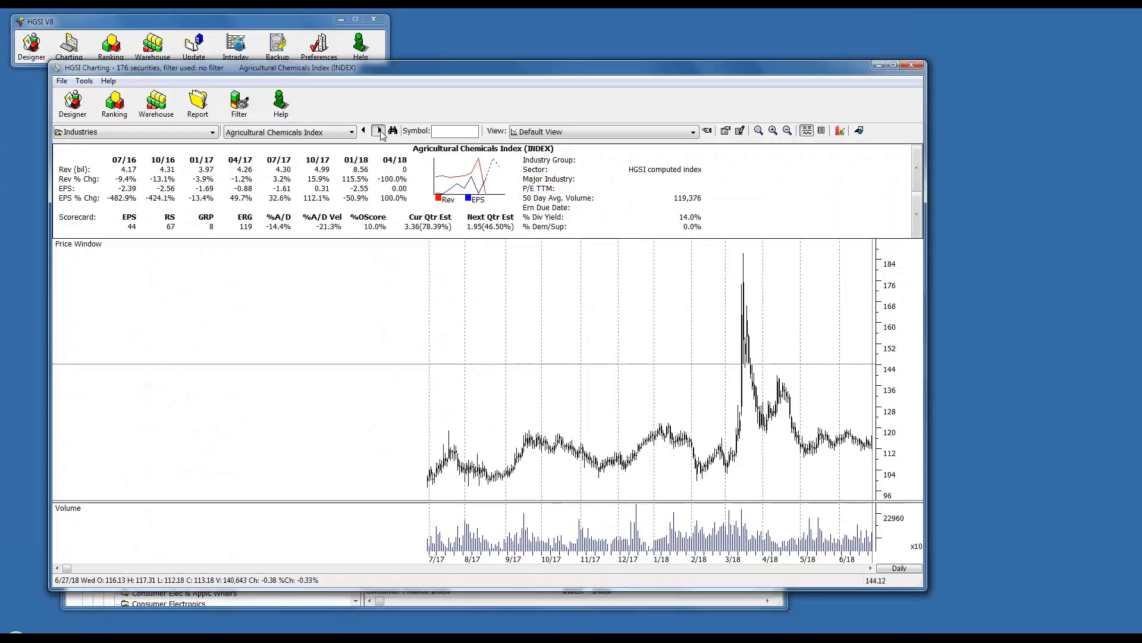
left_click(380, 131)
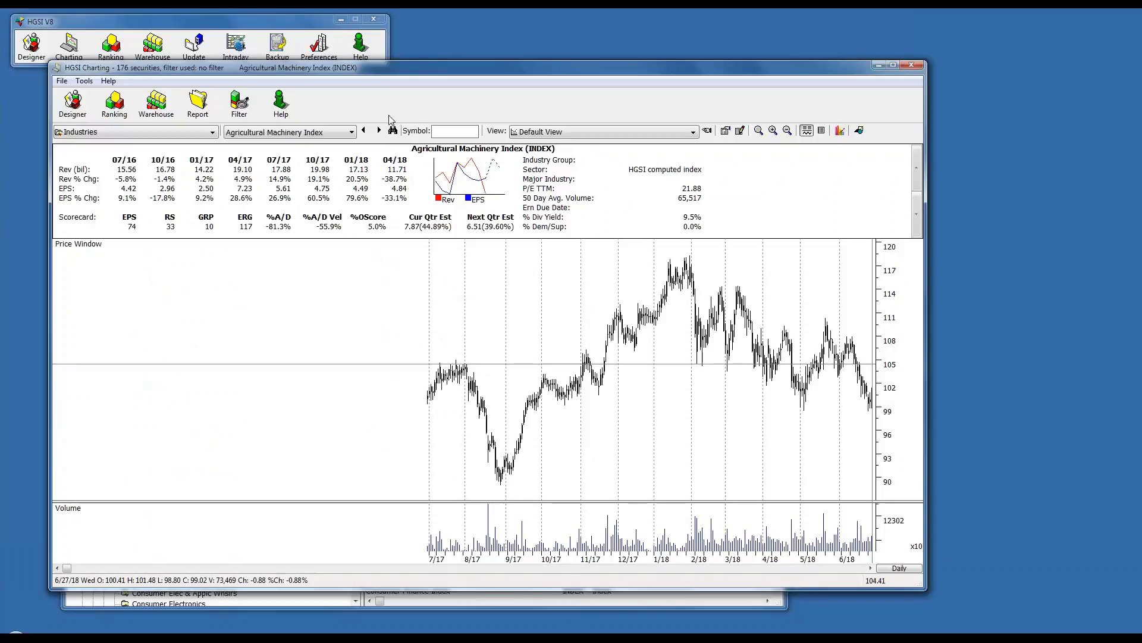
left_click(380, 131)
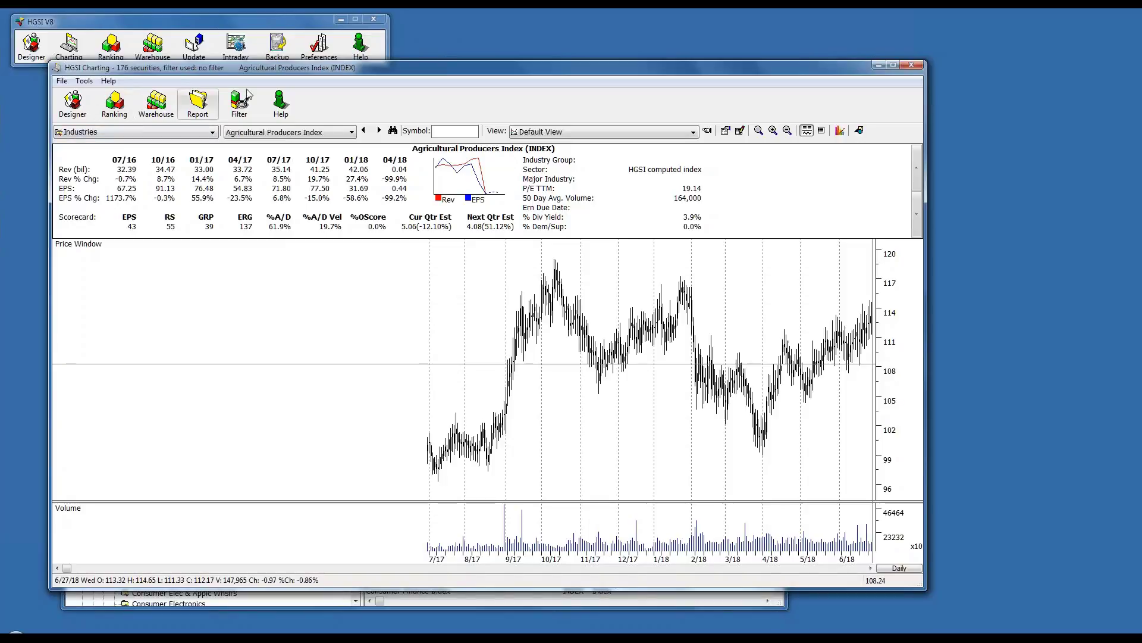
- Open the report for the Agricultural Producers Index, move it aside, and advance to the Agricultural Products Whslrs Index to view its report
left_click(199, 106)
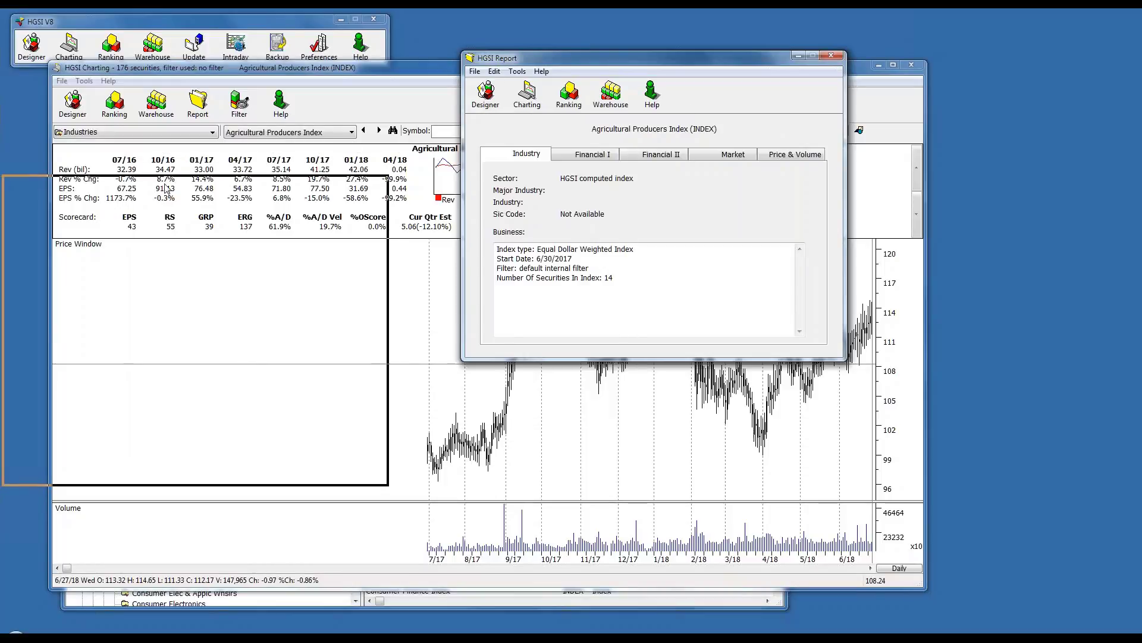
left_click_drag(170, 207, 170, 208)
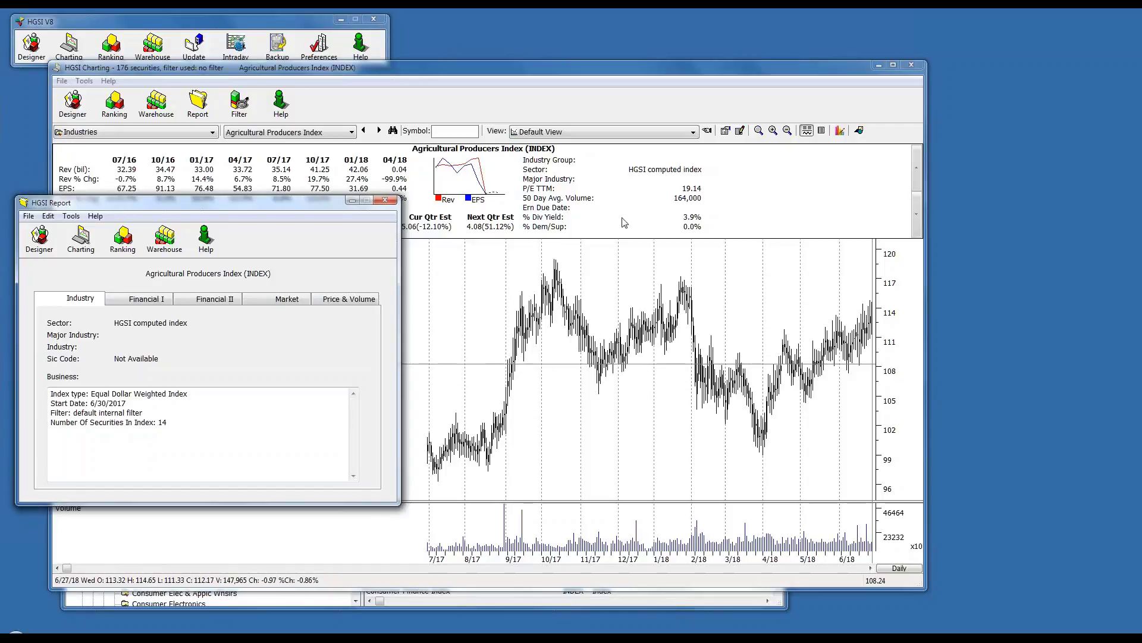
left_click(379, 131)
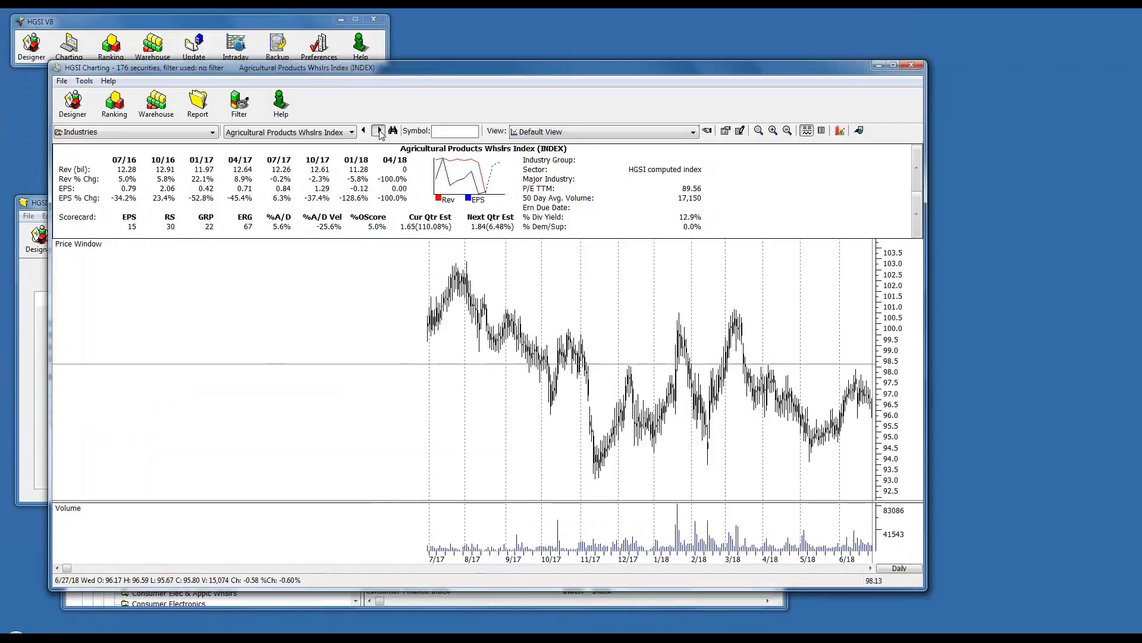
left_click(36, 201)
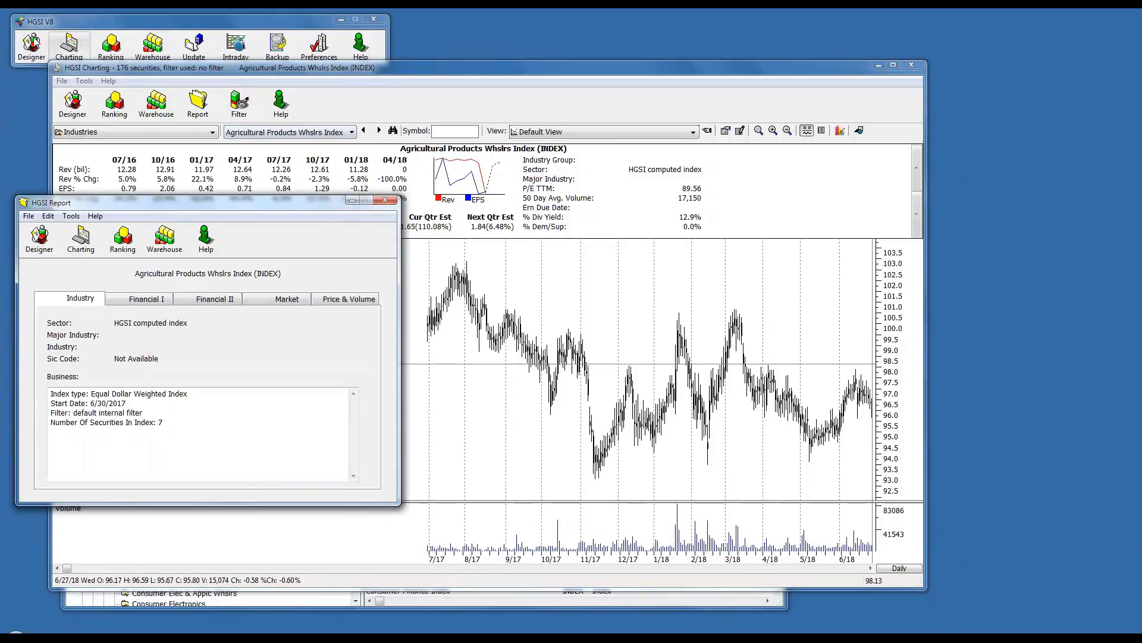
- Place the Designer beside the report and compare reports of various industry indexes, including Agricultural Chemicals, Biofuels, Commercial Finance, and Apparel & Footwear Whslrs
left_click(33, 46)
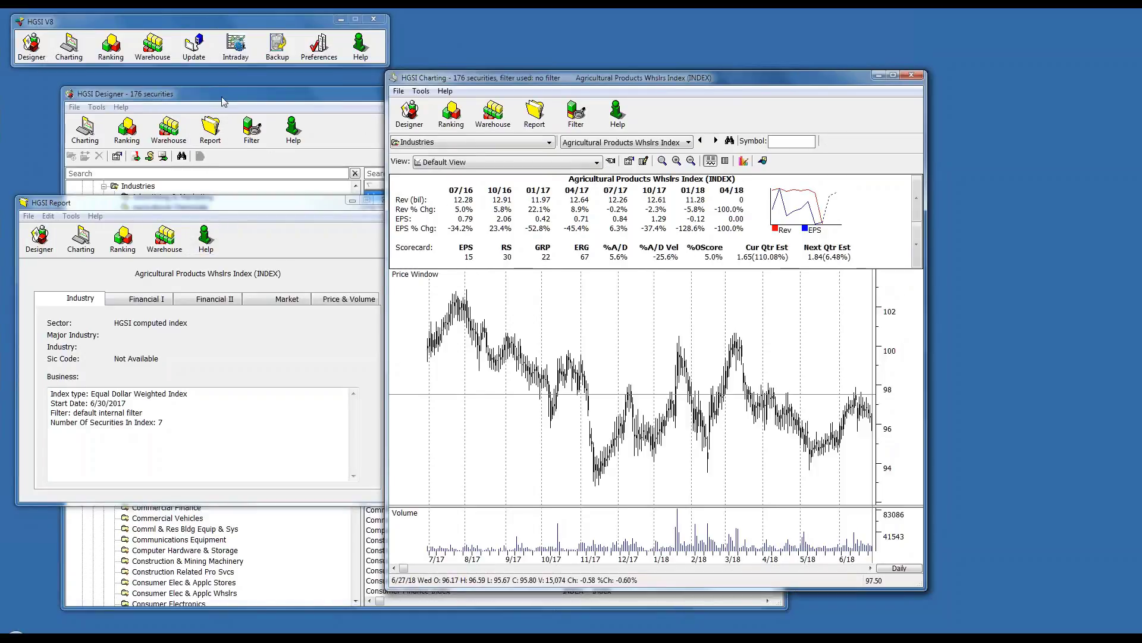
left_click_drag(222, 97, 593, 91)
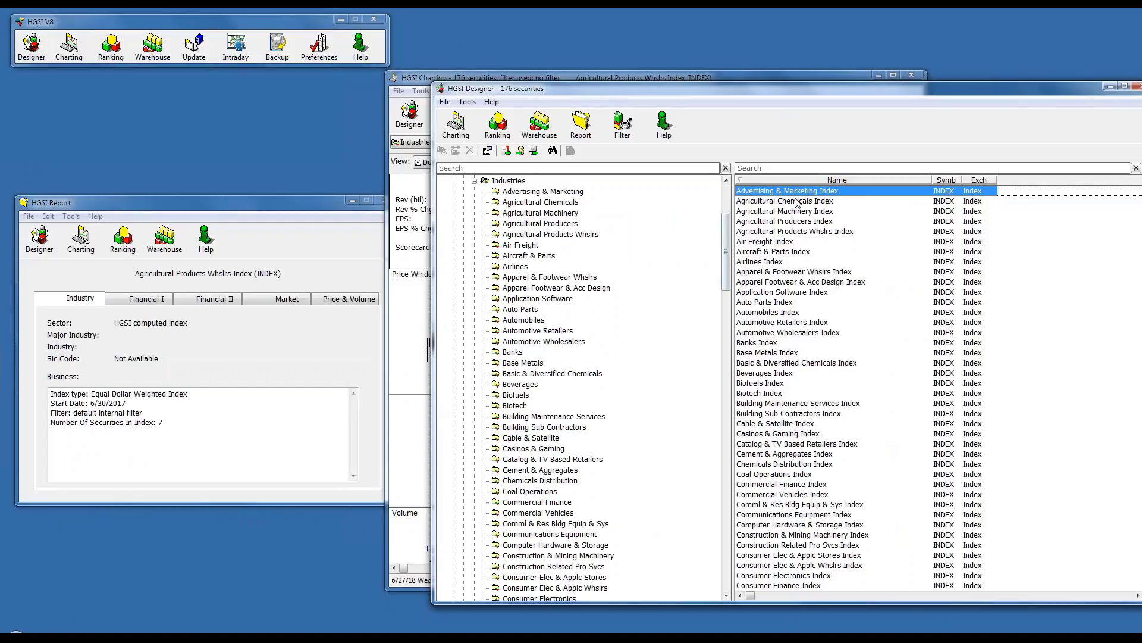
left_click(793, 202)
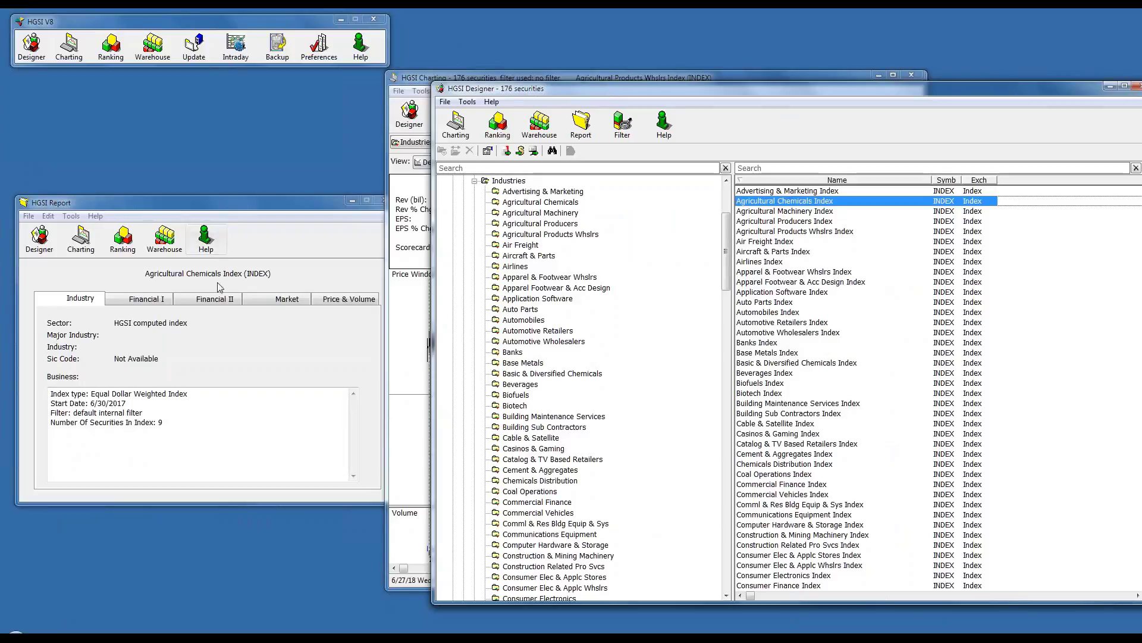
left_click(770, 213)
left_click(772, 233)
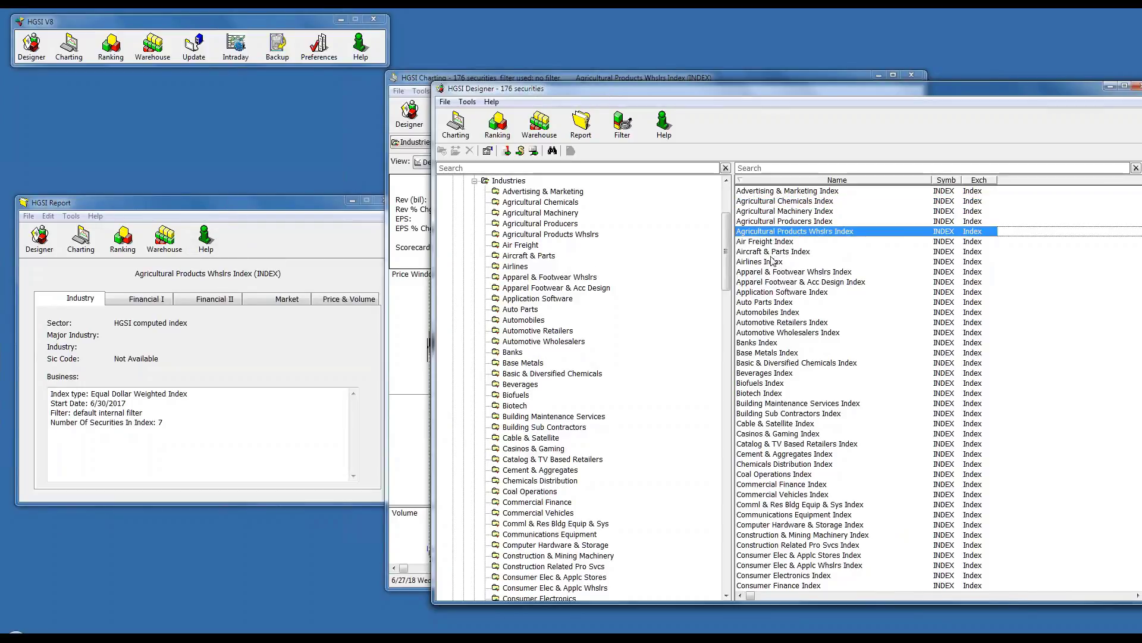
left_click(772, 263)
left_click(790, 325)
left_click(774, 383)
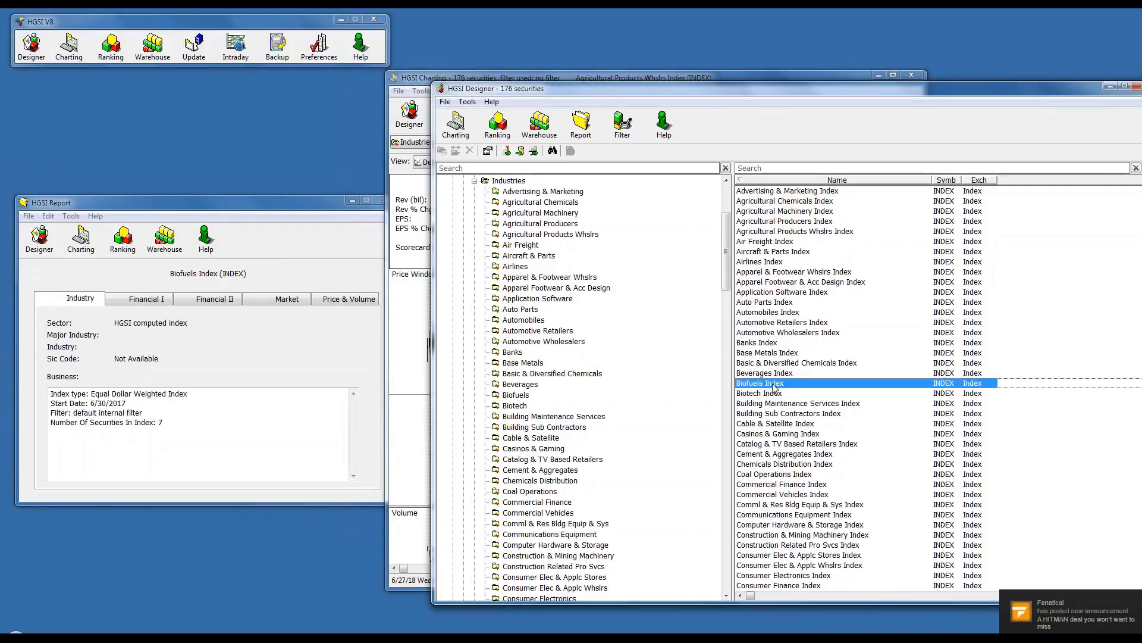
left_click(768, 434)
left_click(772, 484)
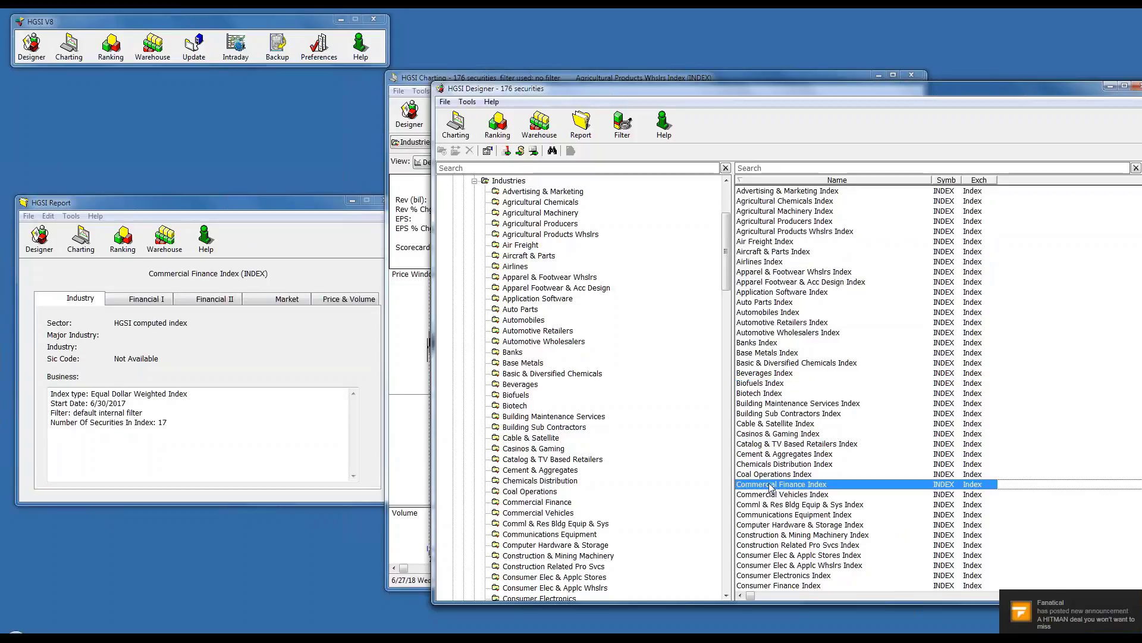
left_click(769, 545)
left_click(765, 424)
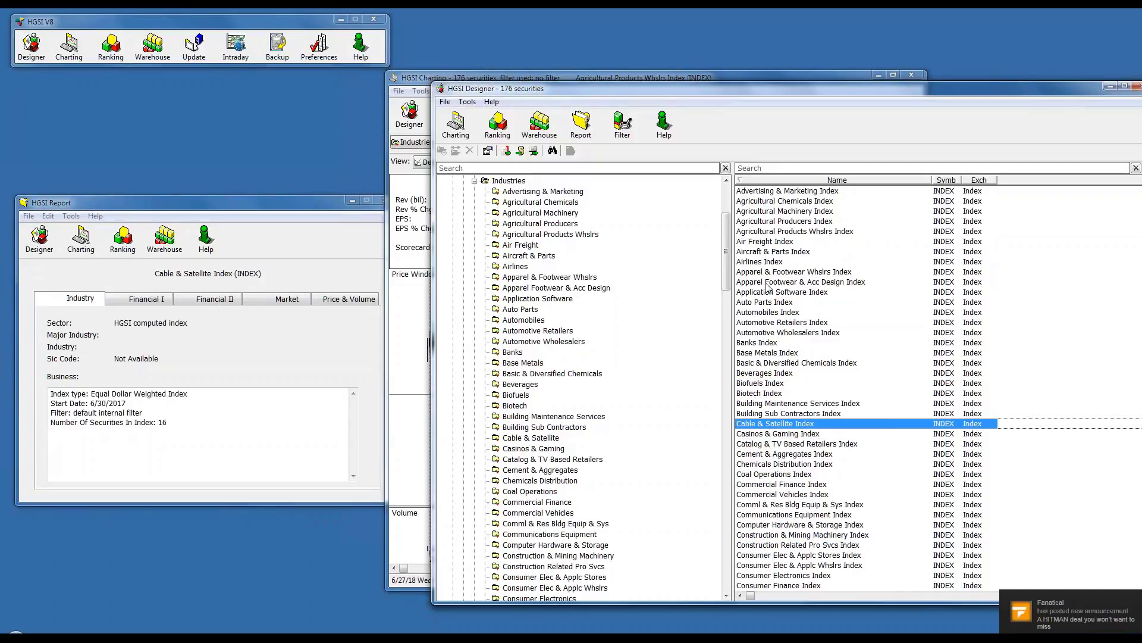
left_click(771, 272)
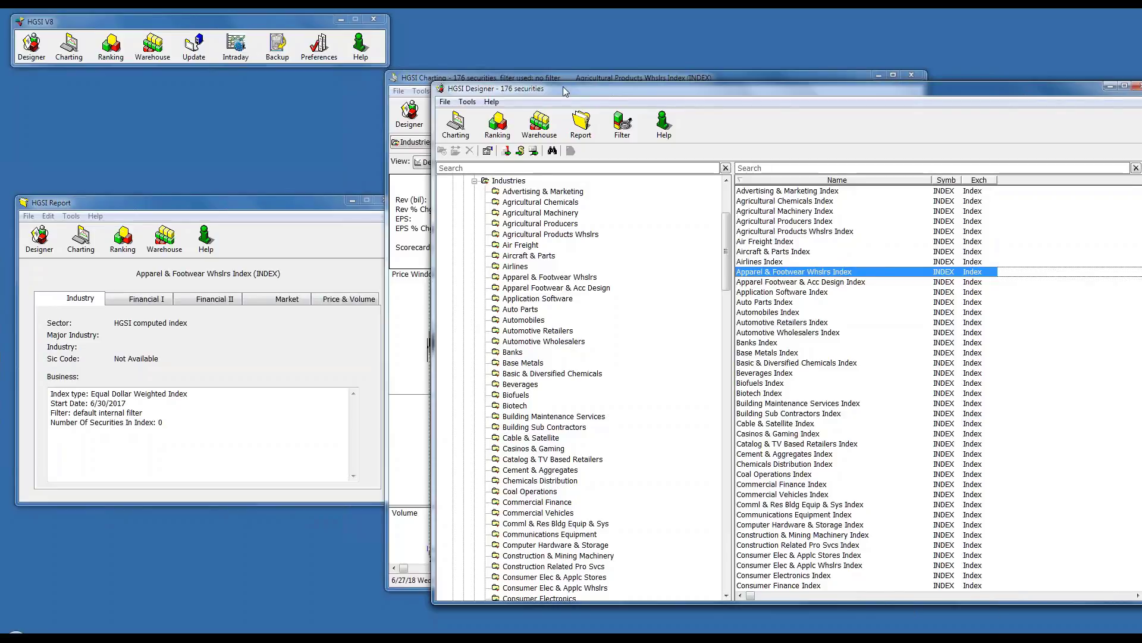
- Arrange the Designer behind the report and chart windows, and inspect the chart's list of industry indexes without choosing another
left_click_drag(565, 89, 247, 79)
left_click(52, 201)
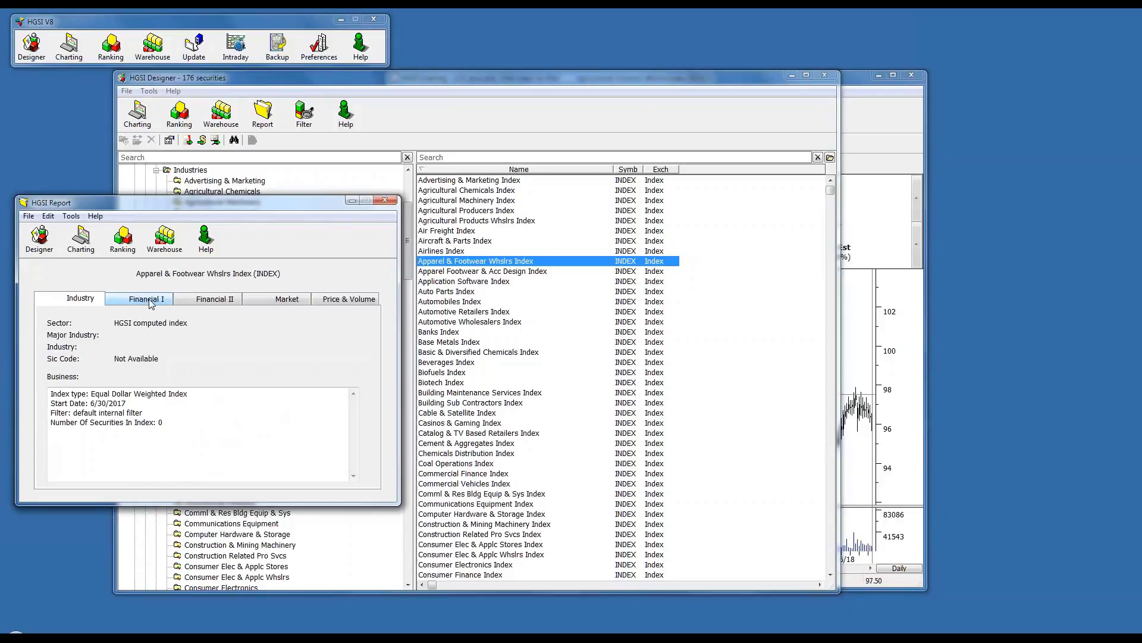
left_click(914, 146)
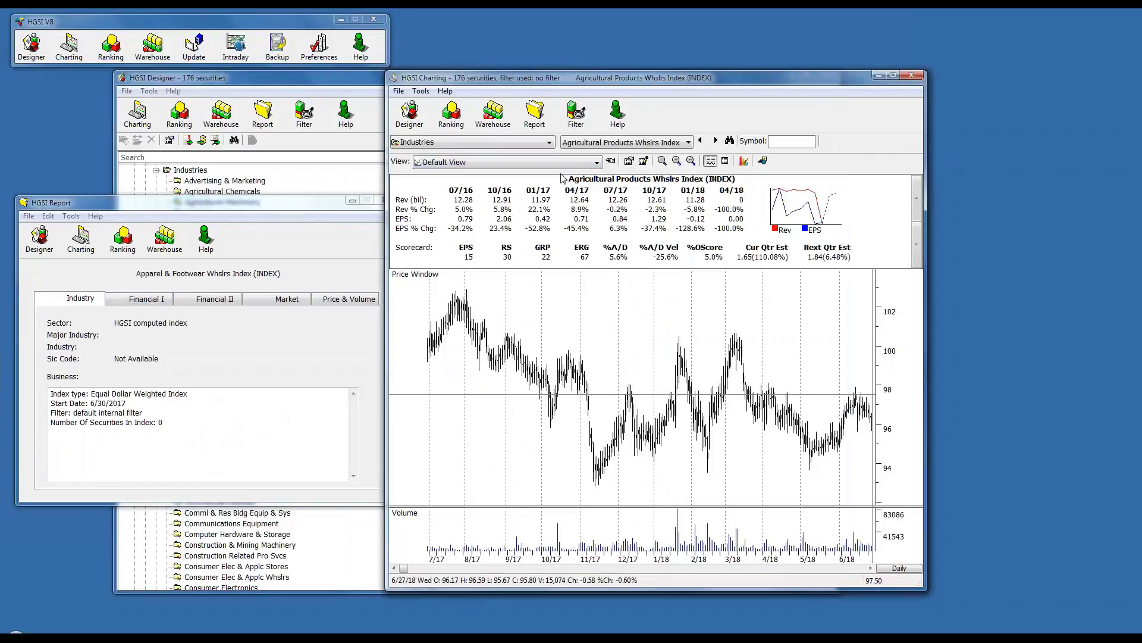
left_click(597, 143)
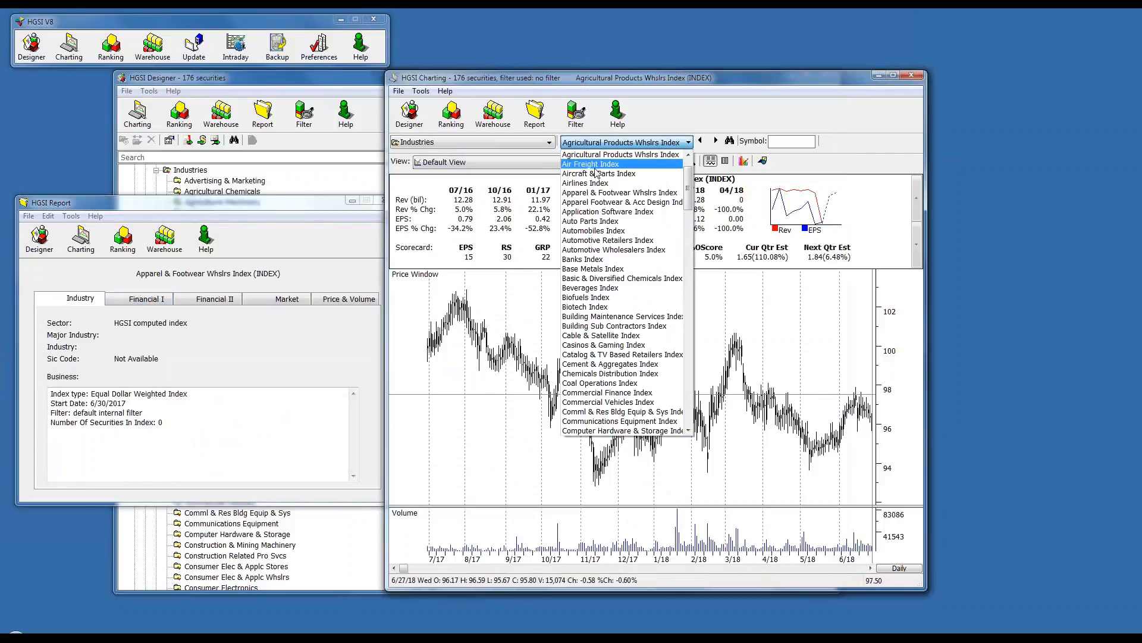
left_click(746, 112)
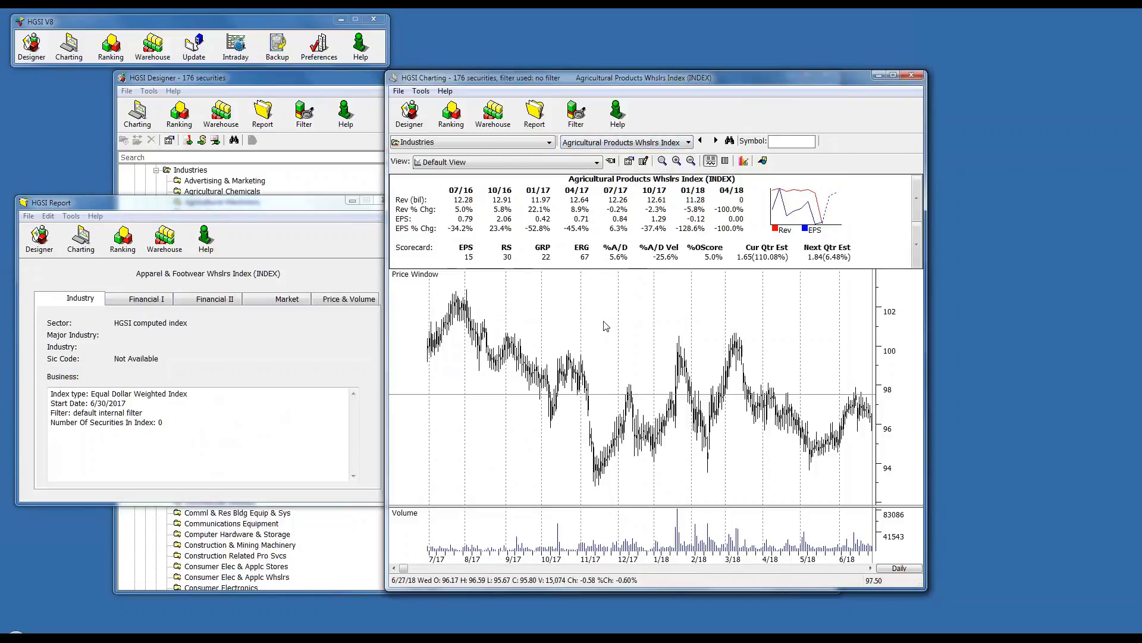
- Select Aquantia Corp in the Designer's Advertising & Marketing group and bring its chart to the front
left_click(241, 181)
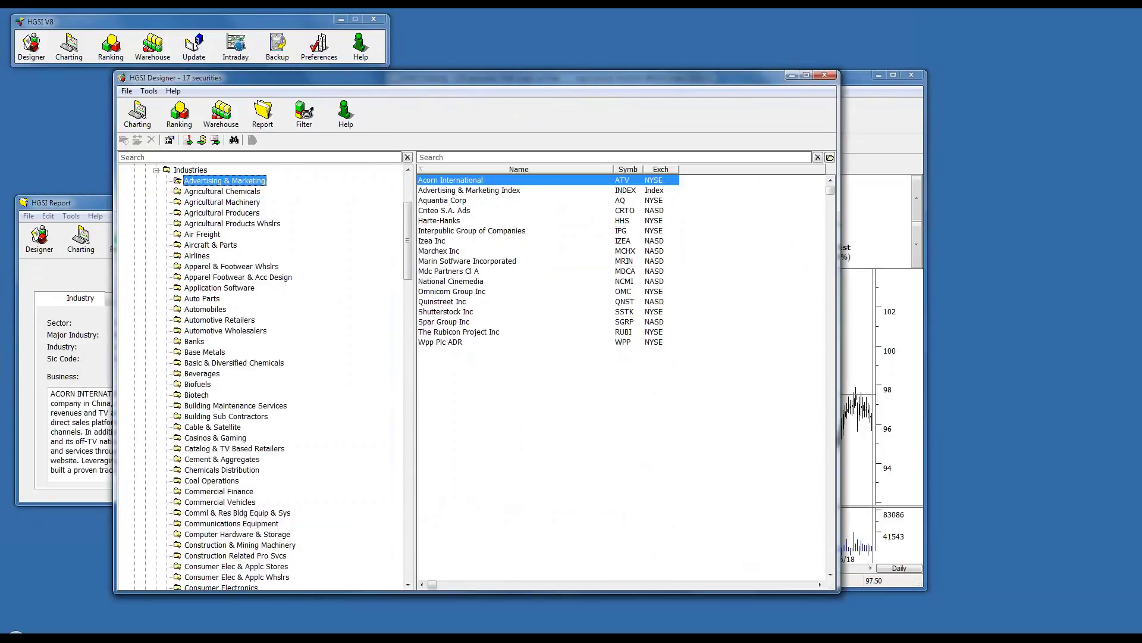
left_click(444, 201)
left_click(607, 637)
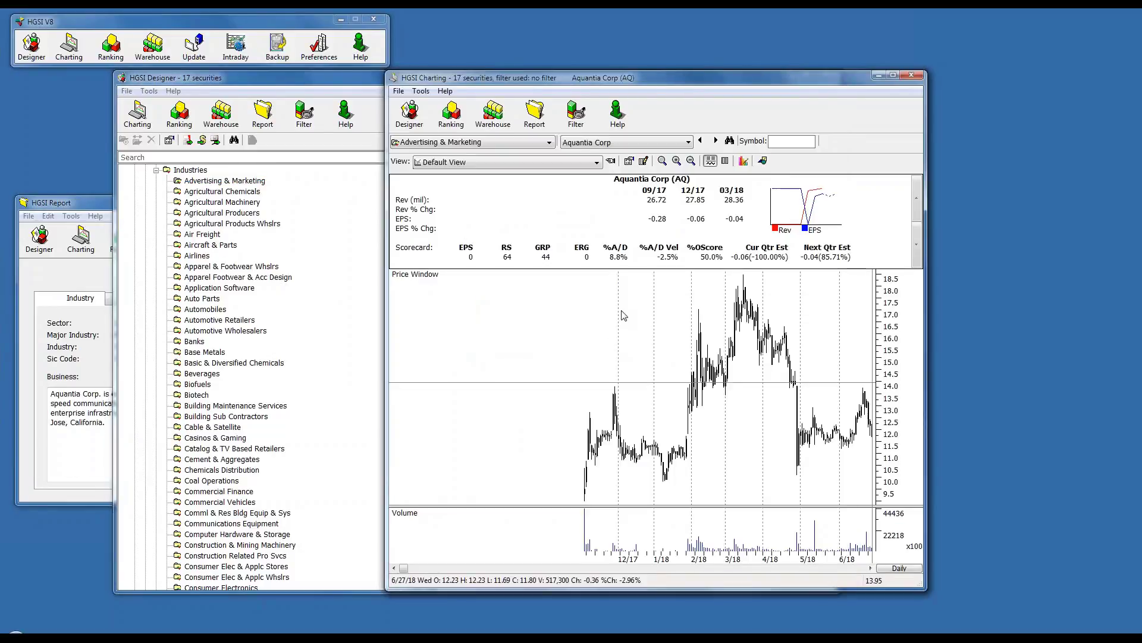
- Review the Industry, Financial I, Financial II, Market and Price & Volume pages of Aquantia Corp's report, and close the report
left_click(81, 204)
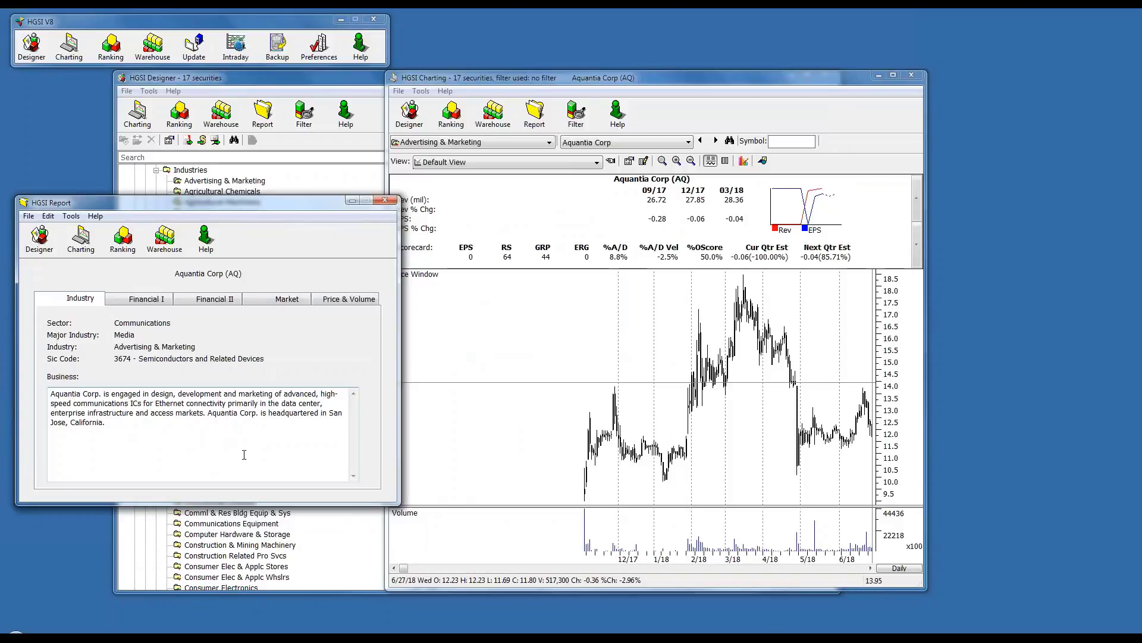
left_click(158, 299)
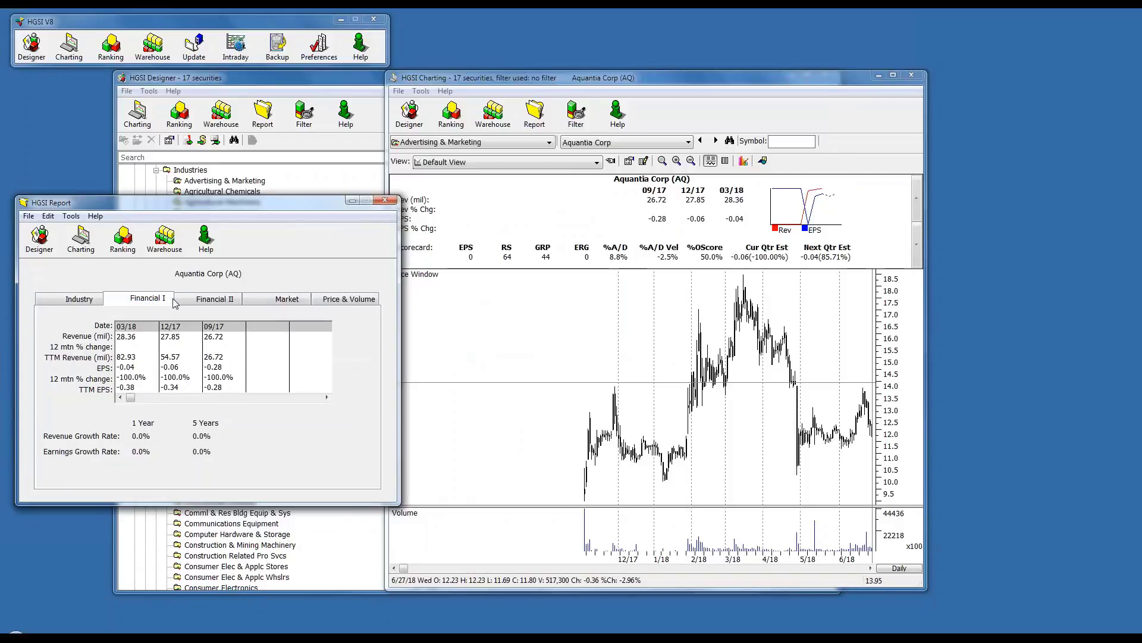
left_click(223, 300)
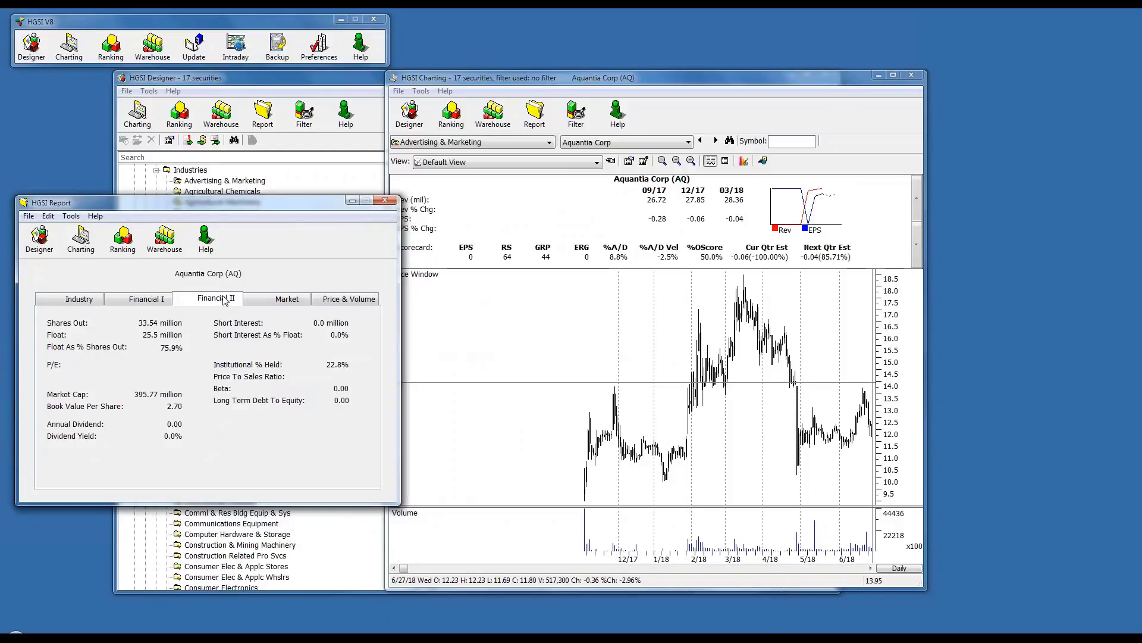
left_click(119, 298)
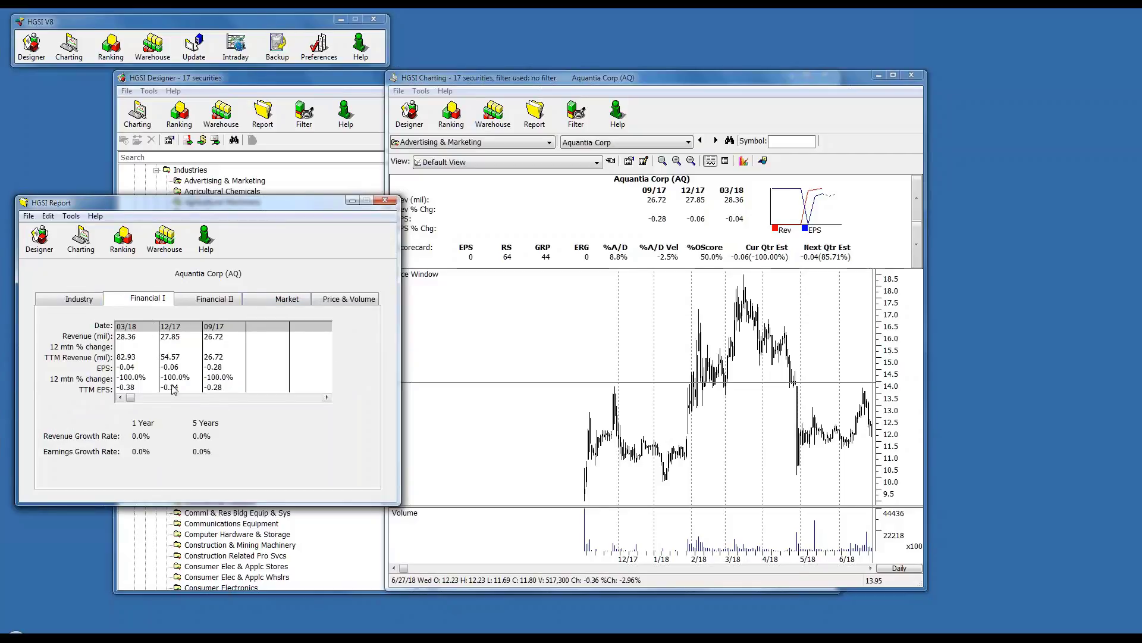
left_click(237, 299)
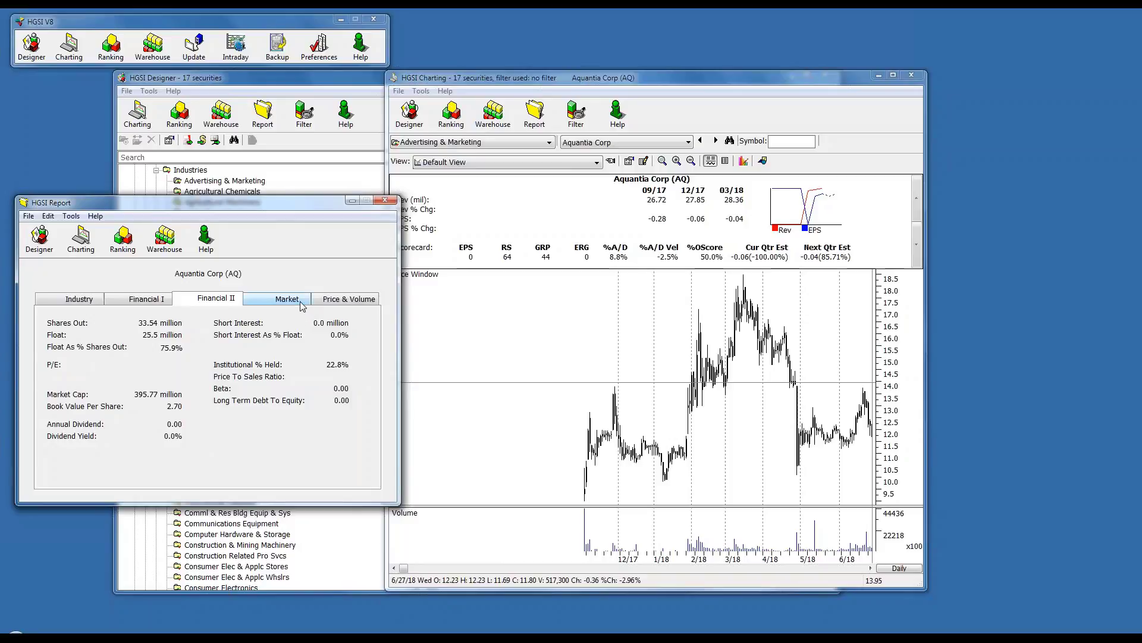
left_click(298, 301)
left_click(203, 300)
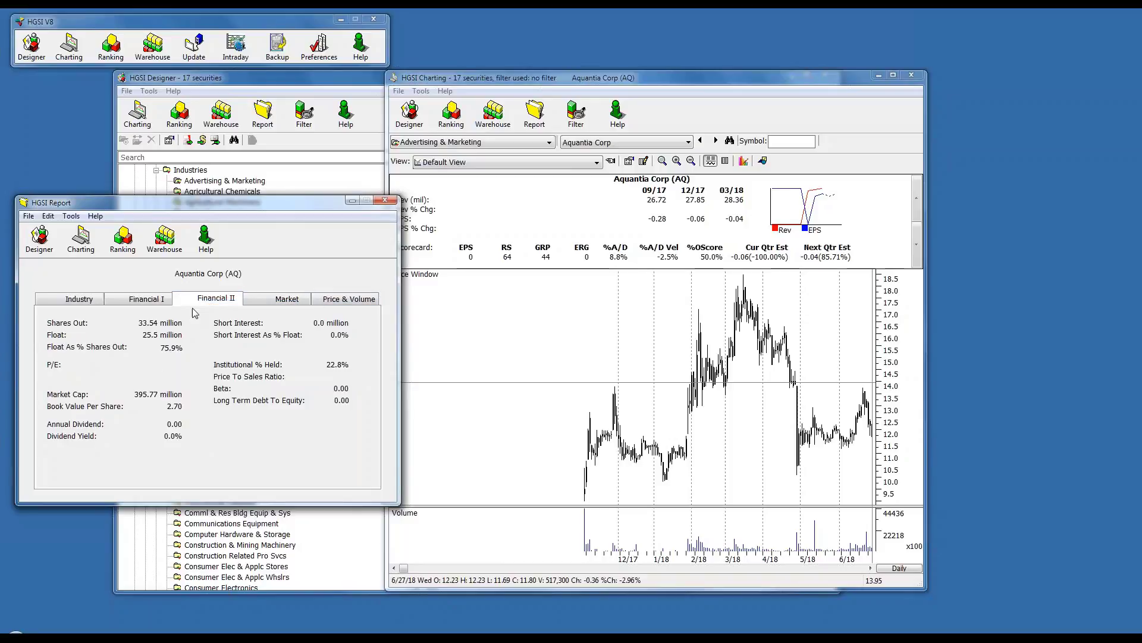
left_click(142, 299)
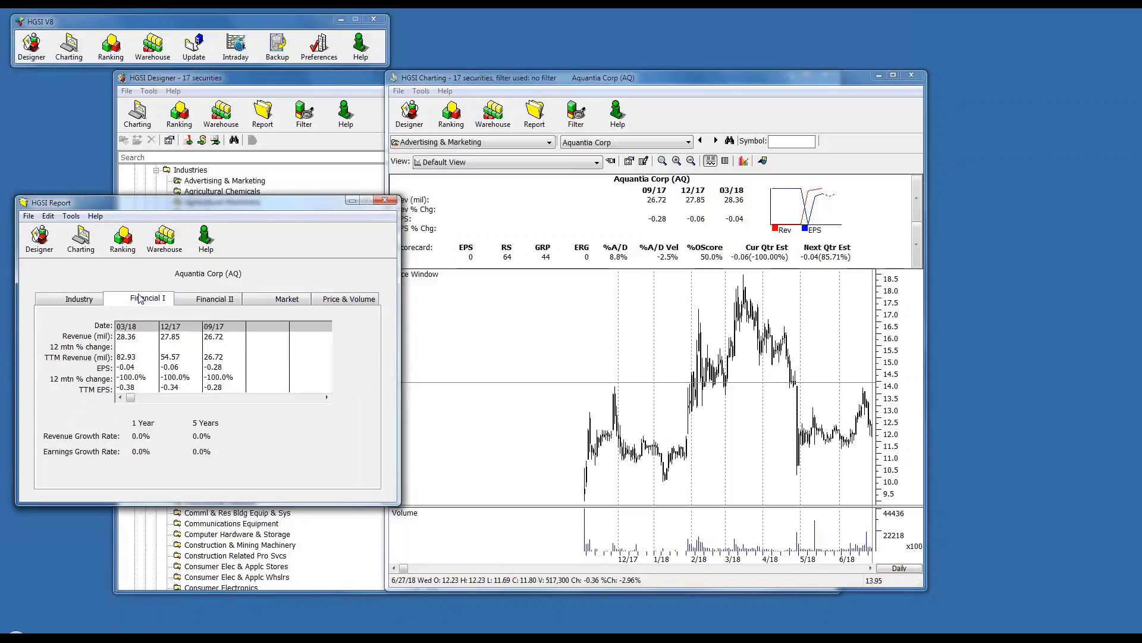
left_click(360, 304)
left_click(58, 300)
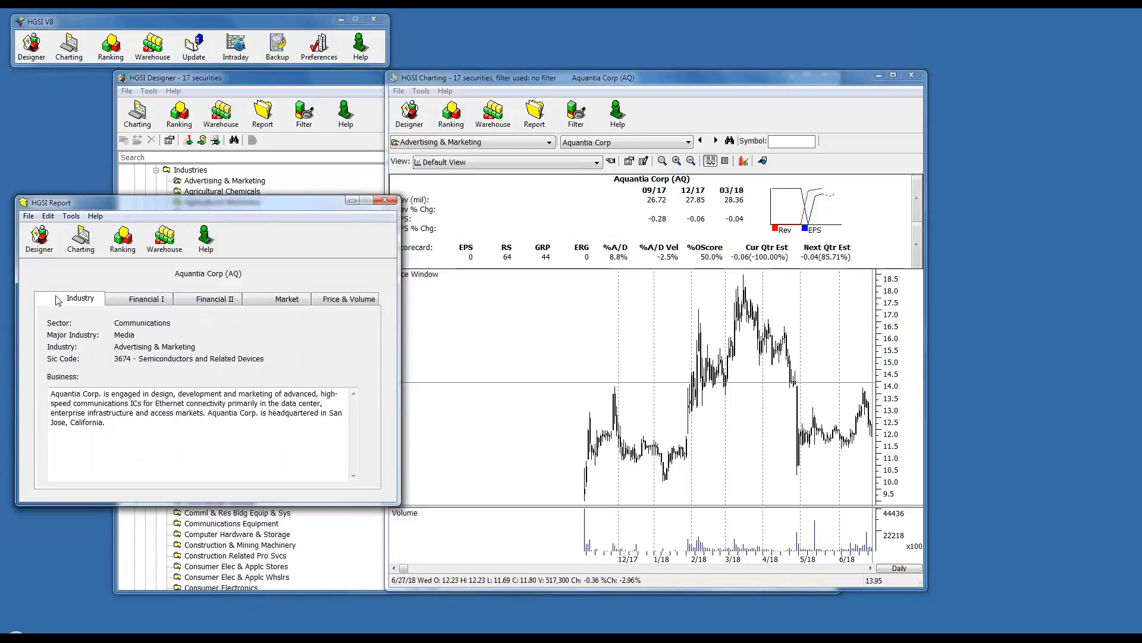
left_click(295, 302)
left_click(229, 298)
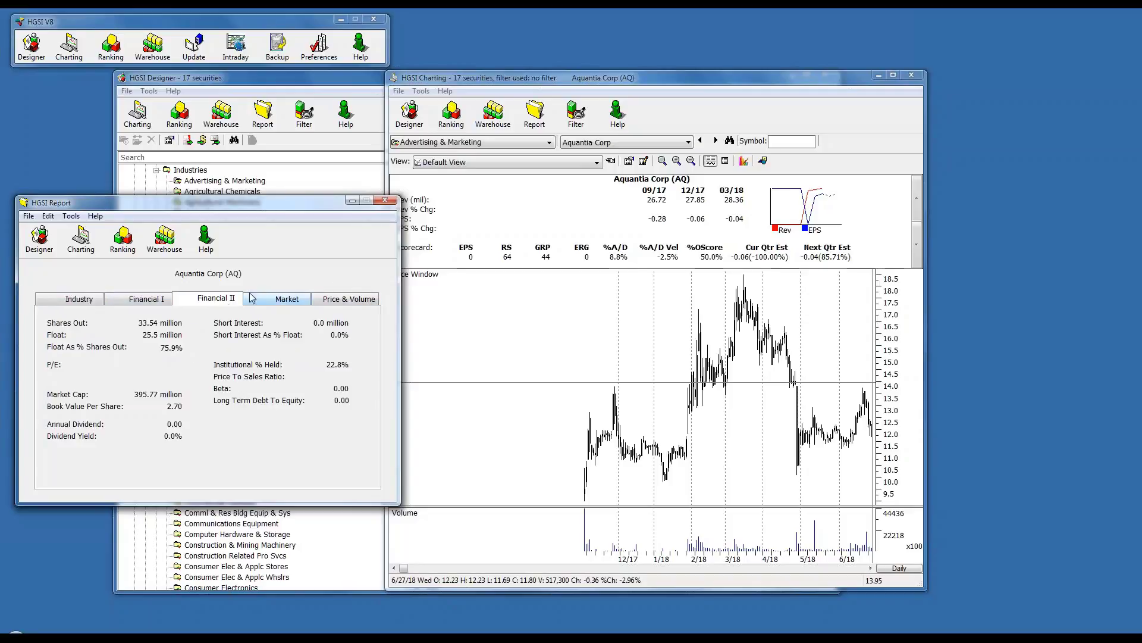
left_click(385, 200)
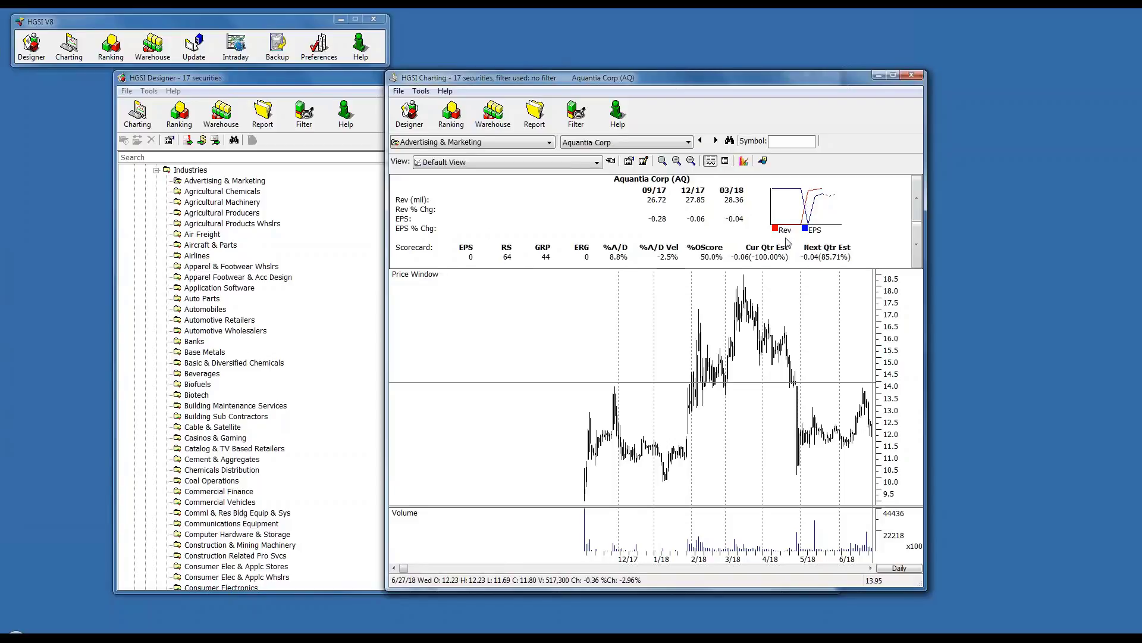
- Toggle the fundamental data area above the Aquantia Corp chart off and on, and page through to its latest-quarter revenue and EPS data
left_click(711, 162)
left_click(710, 164)
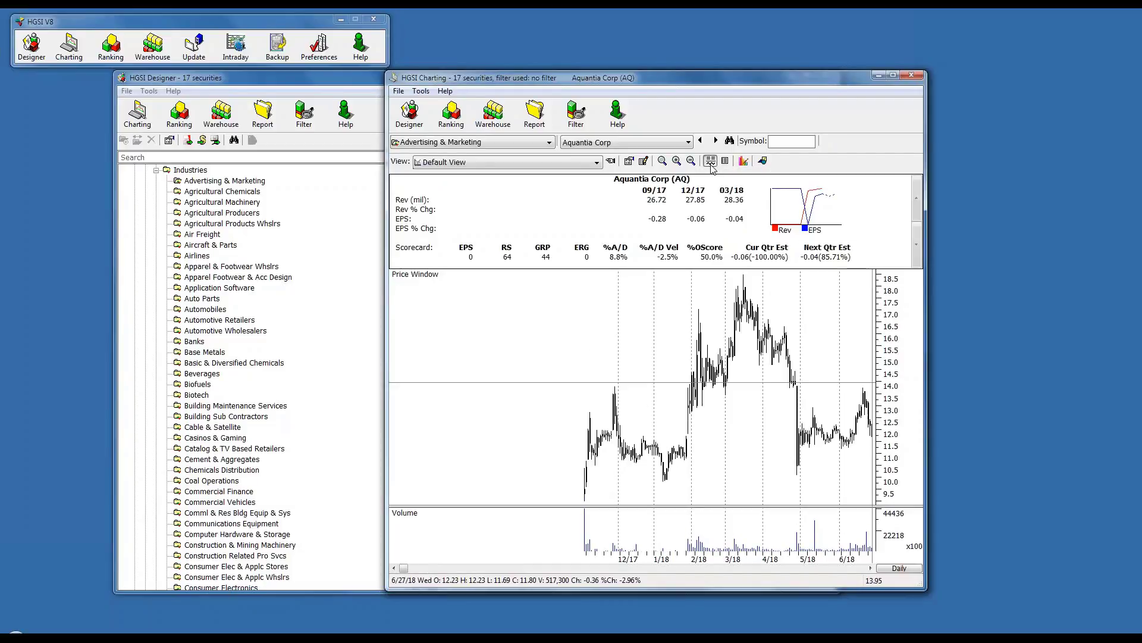
left_click(916, 247)
left_click(916, 247)
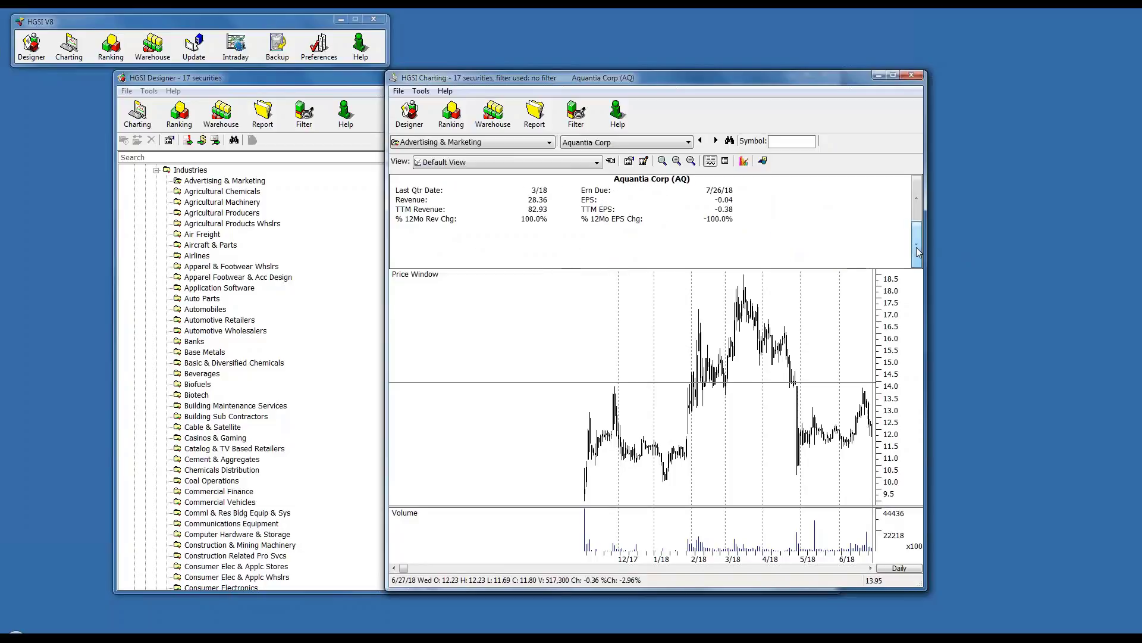
- Page through Aquantia Corp's fundamental data to its quarterly revenue, EPS and scorecard figures, and advance the chart to Criteo S.A. Ads
left_click(916, 248)
left_click(917, 197)
left_click(917, 197)
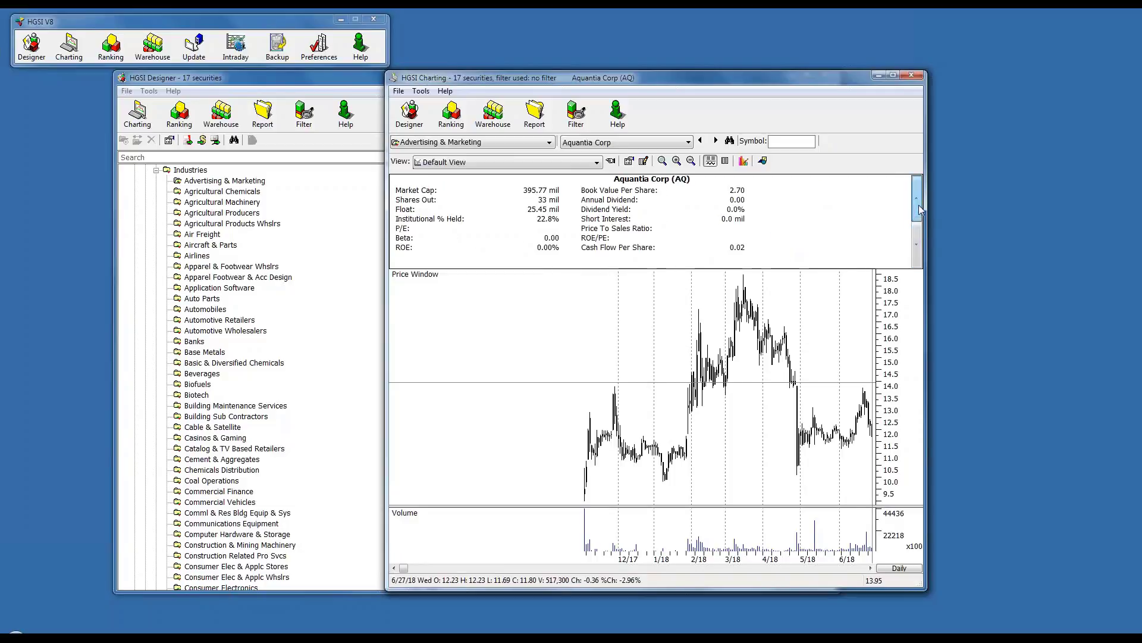
left_click(917, 249)
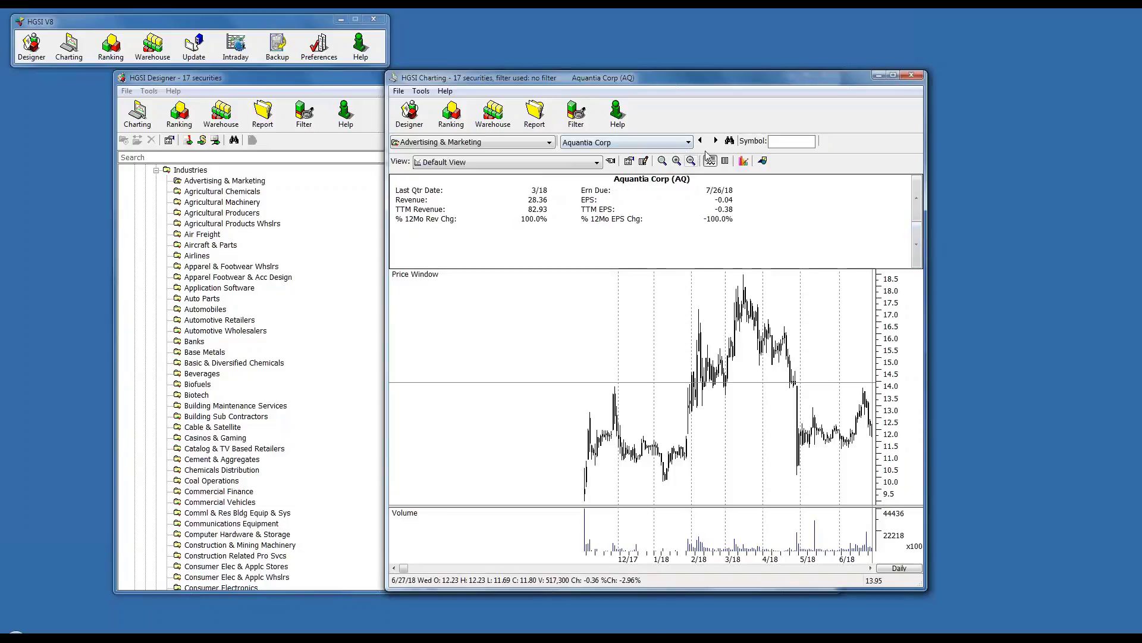
left_click(916, 197)
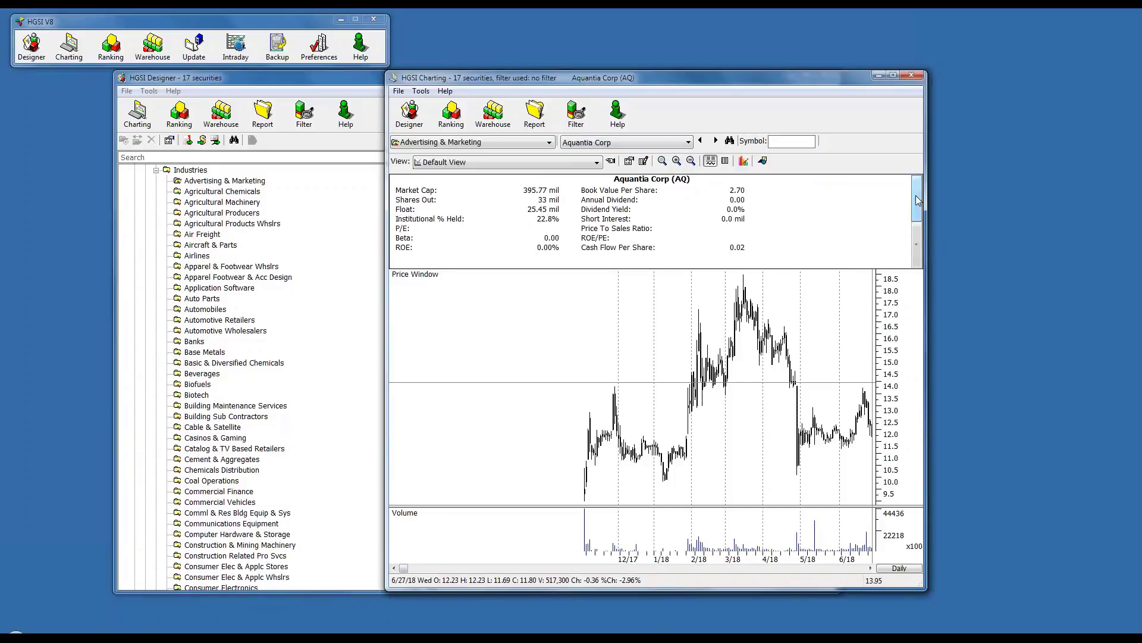
left_click(916, 196)
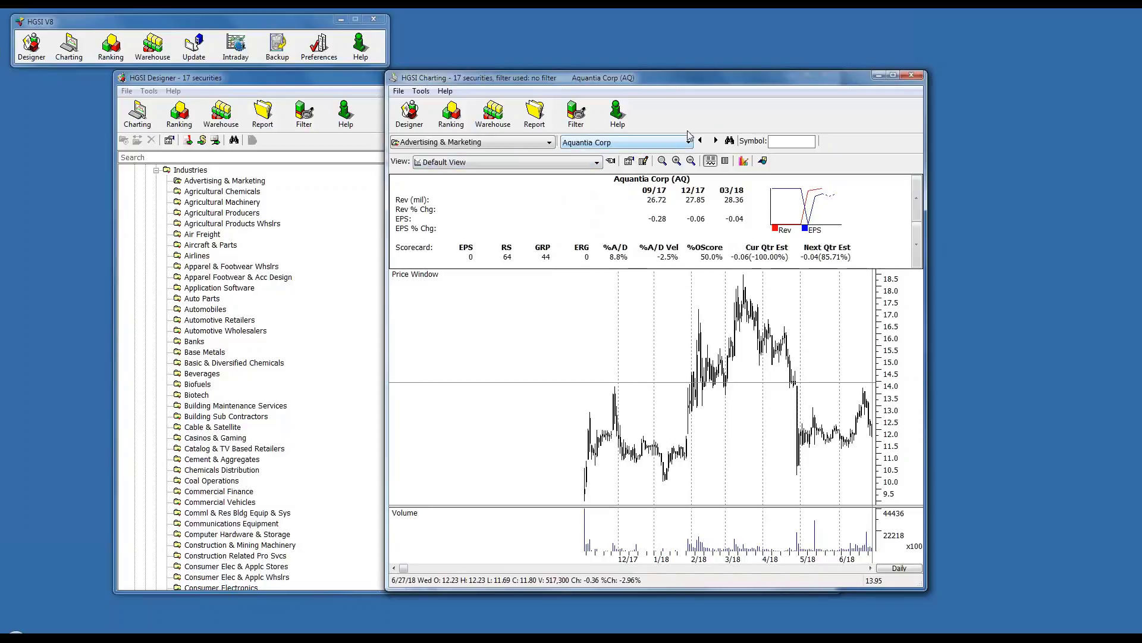
left_click(716, 140)
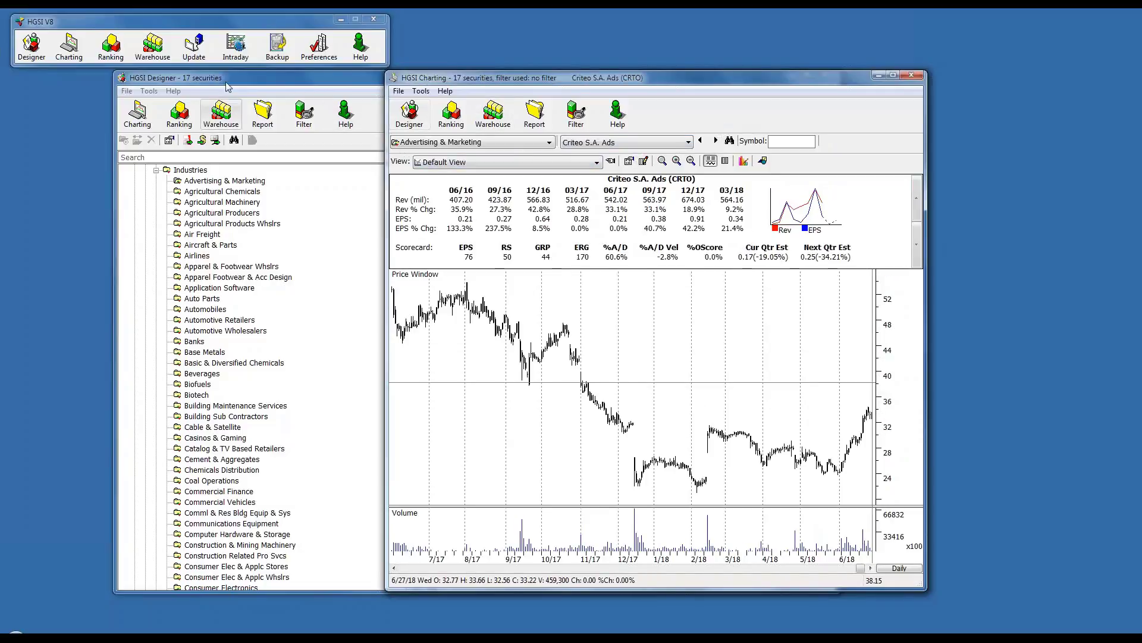
- Bring the Designer to the front and close the charting window behind it
left_click(245, 88)
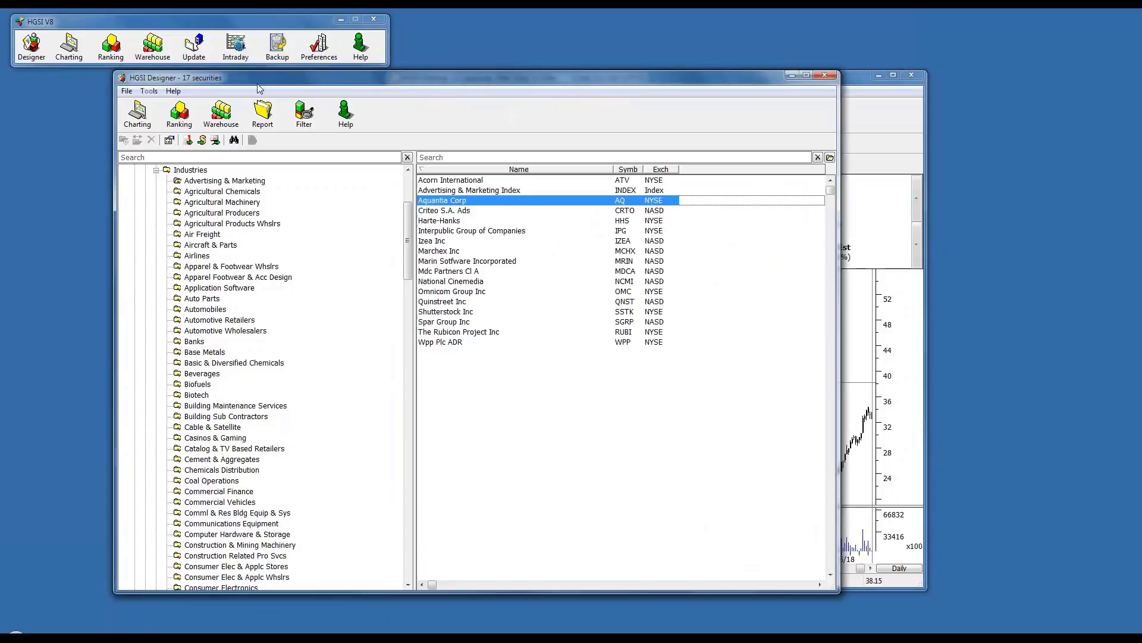
left_click(919, 126)
left_click(910, 76)
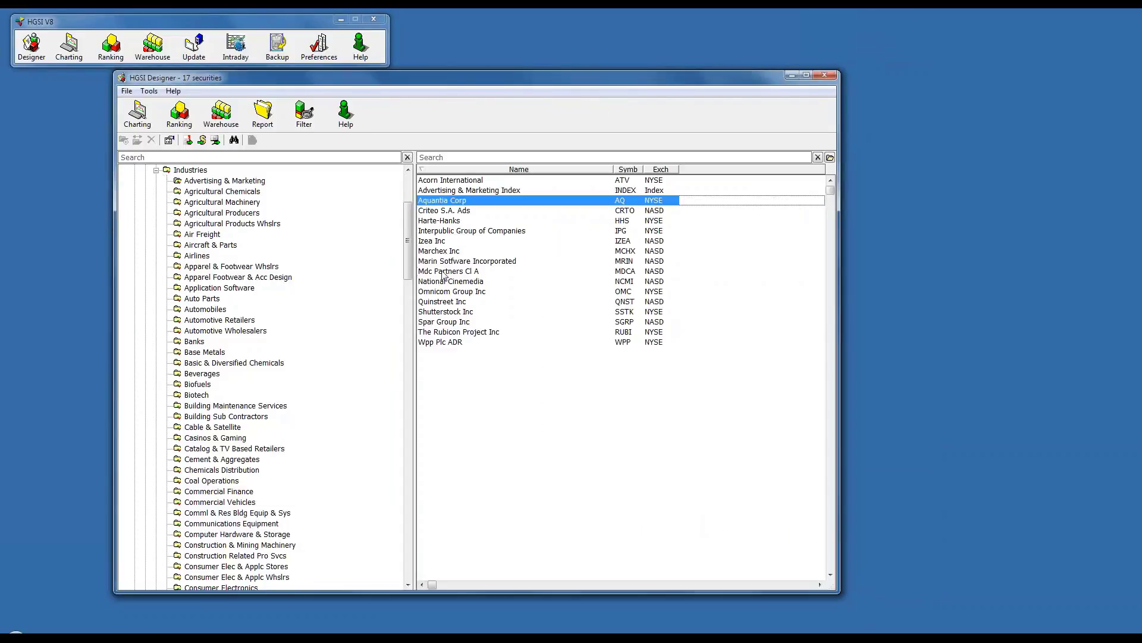
- Collapse the Industries group, expand Major Industries, and list the securities in Aerospace & Defense
left_click_drag(411, 253, 410, 216)
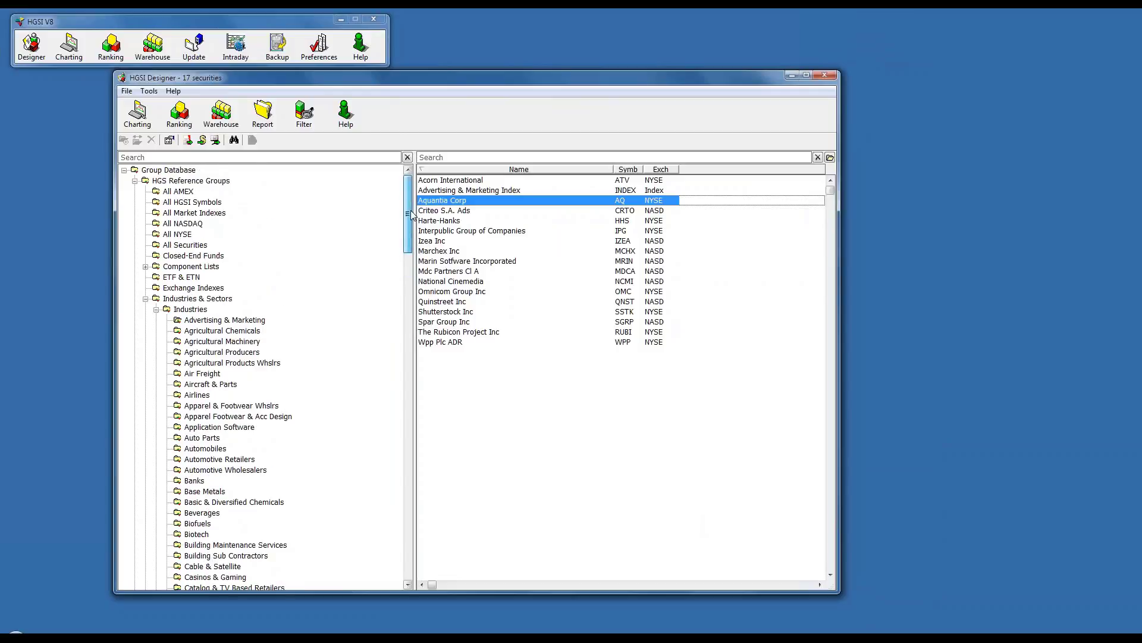
left_click(157, 310)
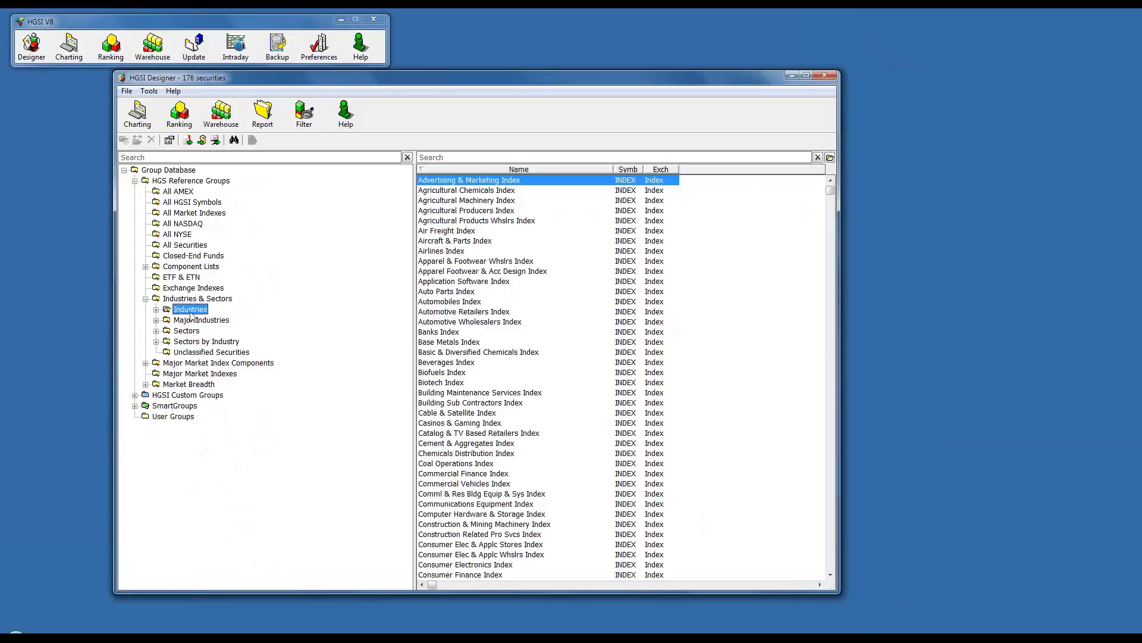
left_click(156, 320)
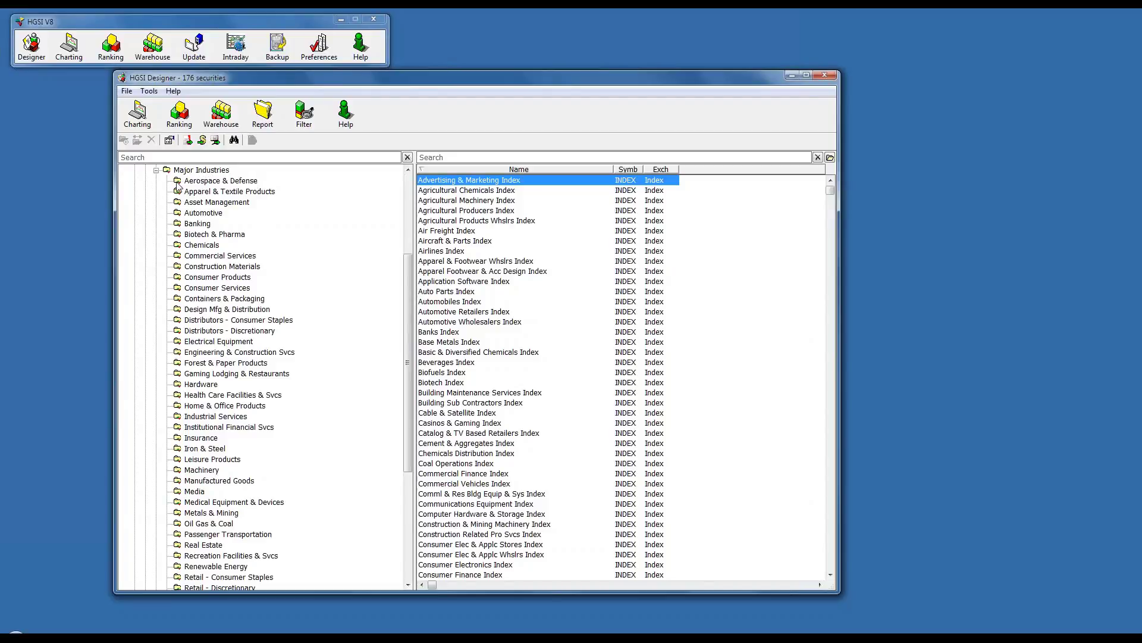
left_click(198, 181)
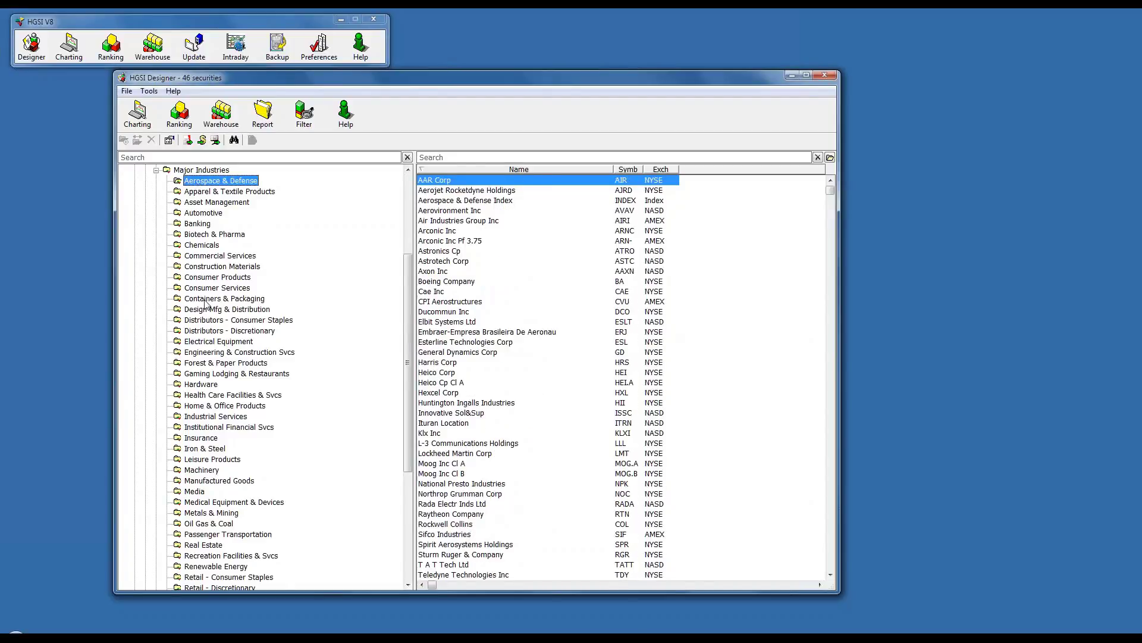
scroll(205, 292, "down", 1)
scroll(201, 295, "up", 3)
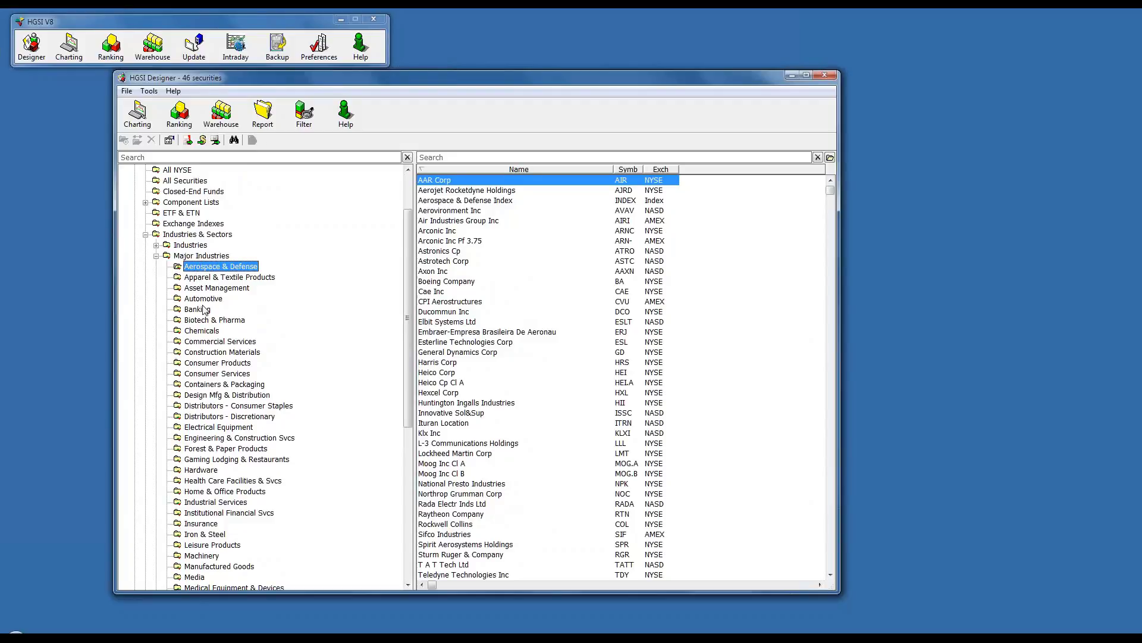
scroll(180, 278, "down", 1)
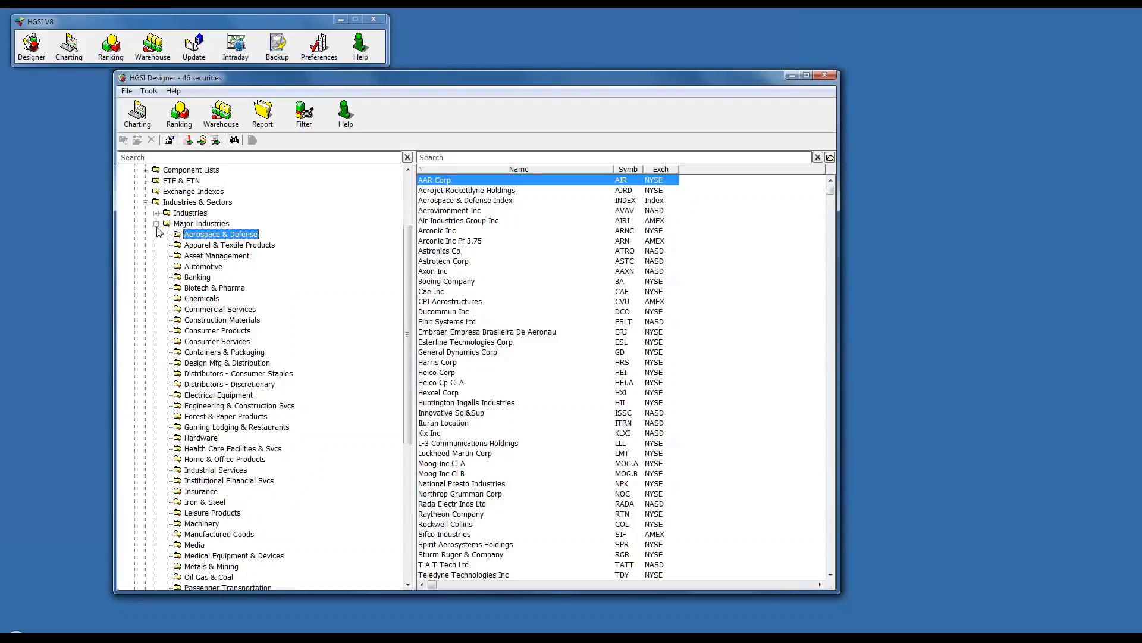
- Collapse the Major Industries group, and expand Sectors to list its sector indexes
left_click(157, 225)
left_click(157, 331)
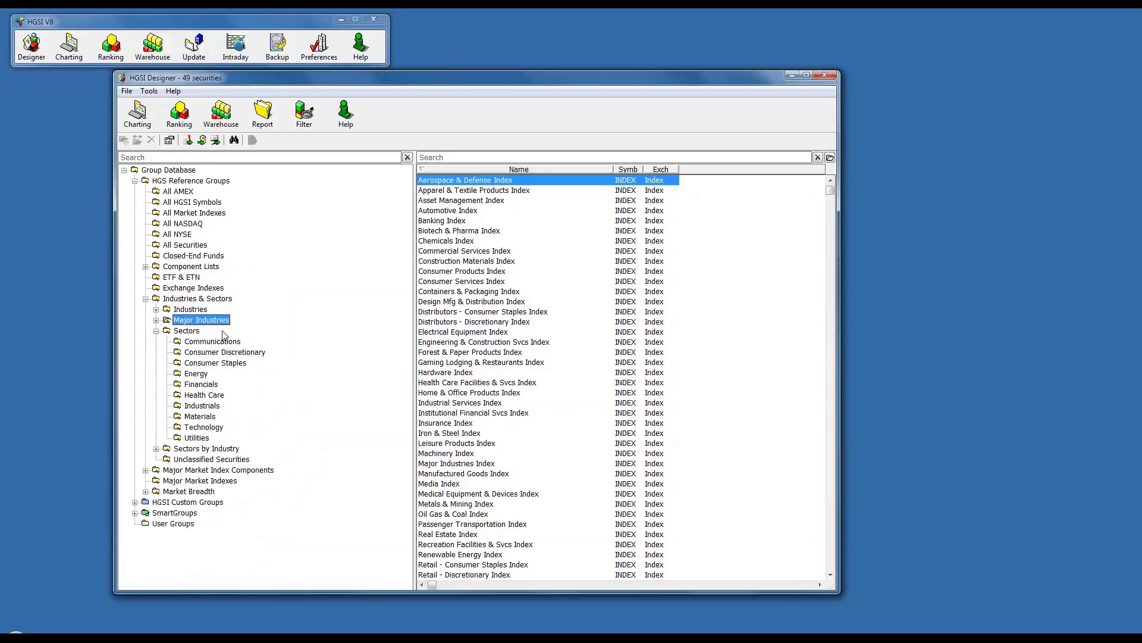
left_click(199, 332)
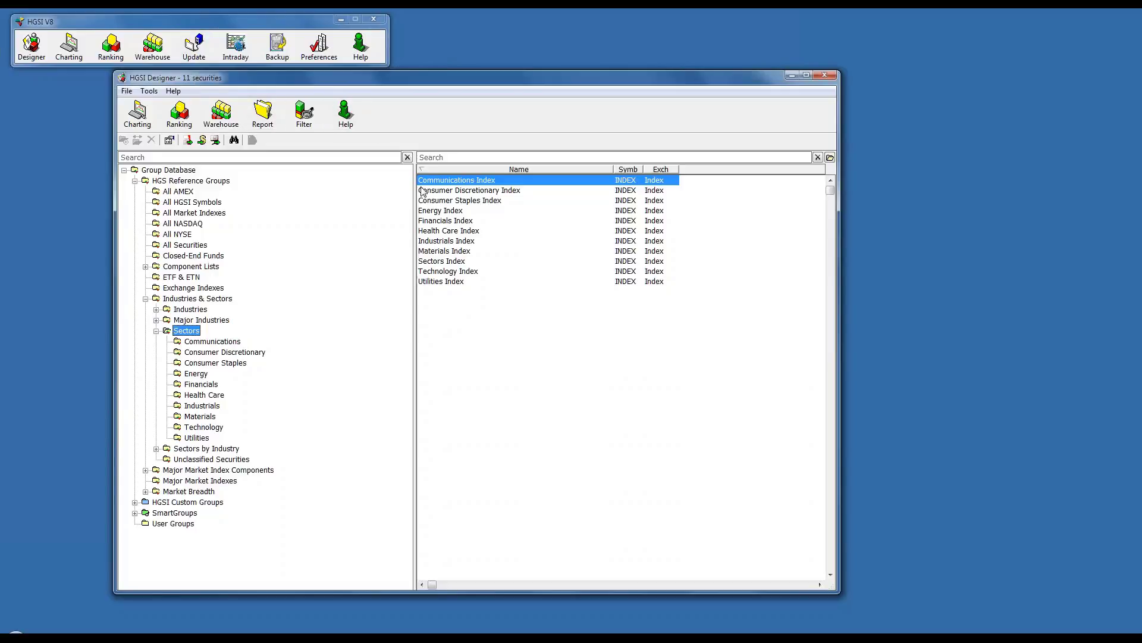
- Expand Sectors by Industry, review the industry indexes of its Communications sector, and collapse that sector to list the sector-level indexes
left_click(156, 449)
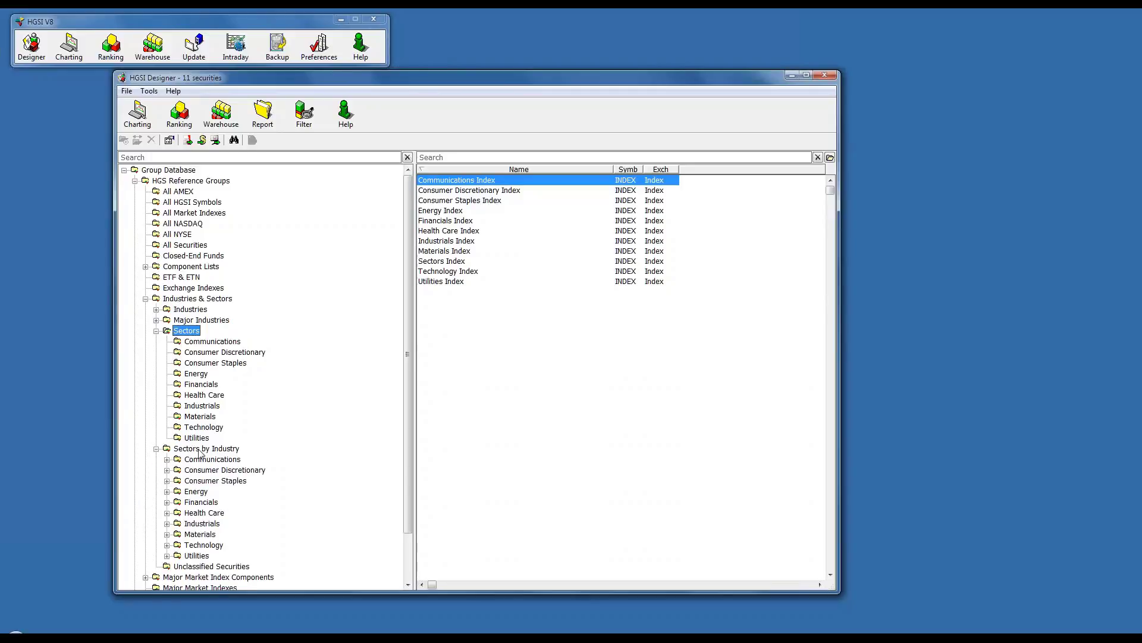
left_click(168, 460)
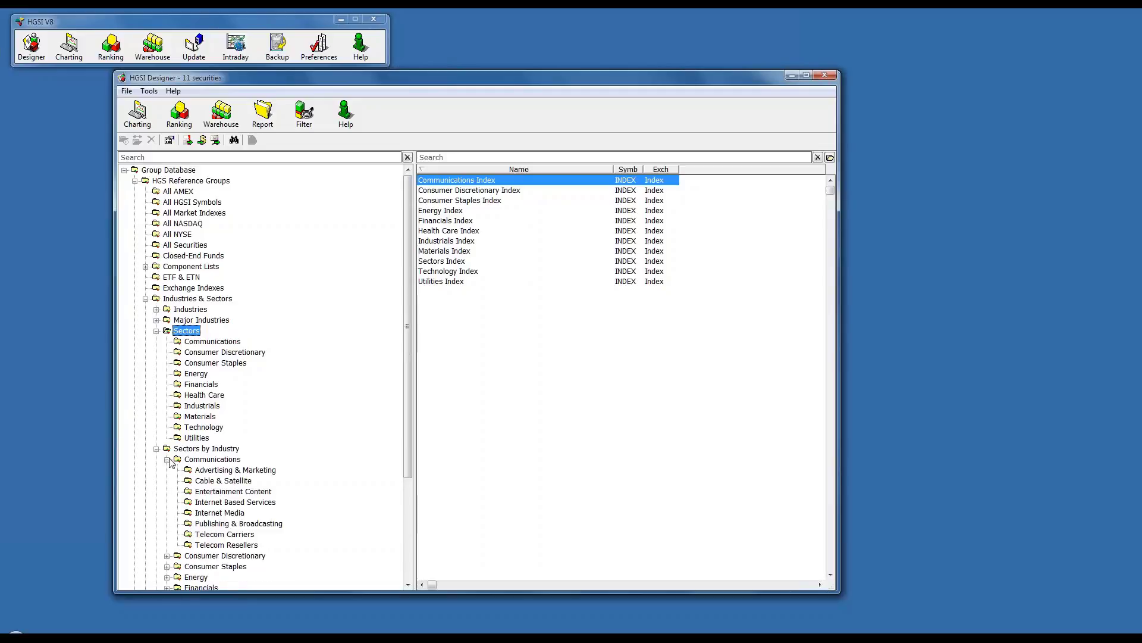
left_click(224, 461)
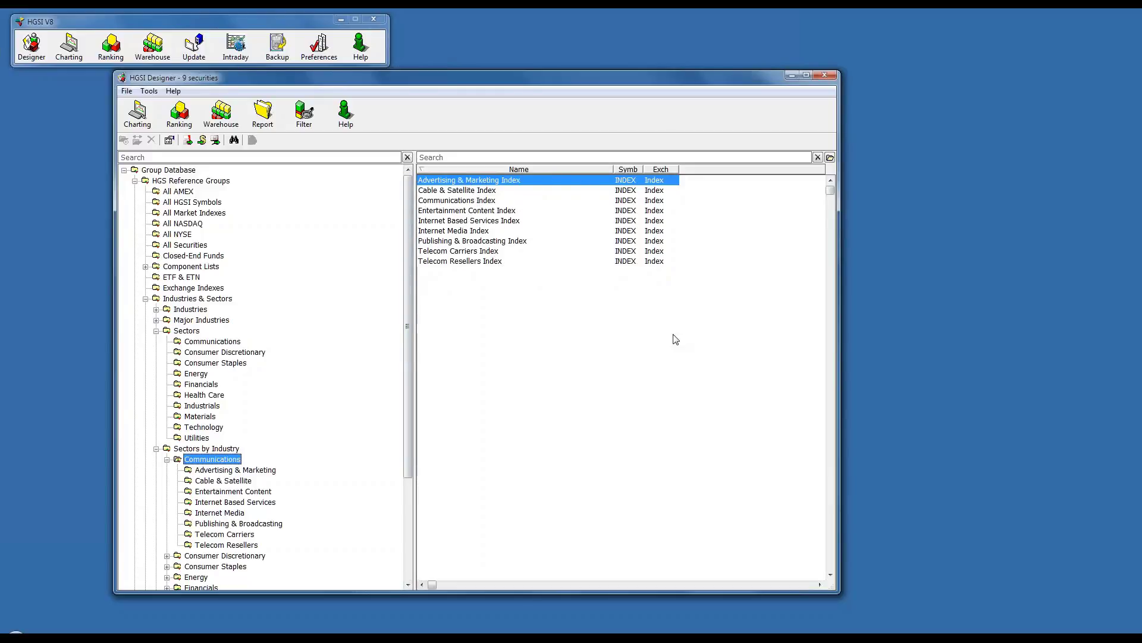
left_click(168, 460)
left_click(186, 451)
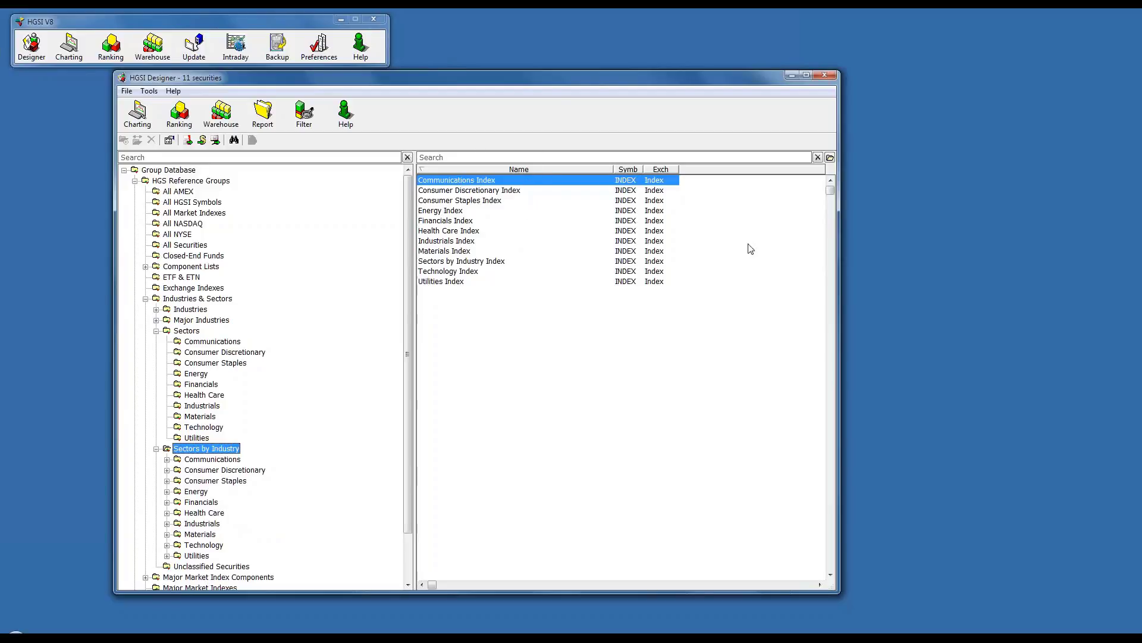
- List the All Securities group, and collapse the Sectors, Sectors by Industry and Industries & Sectors groups
left_click(157, 332)
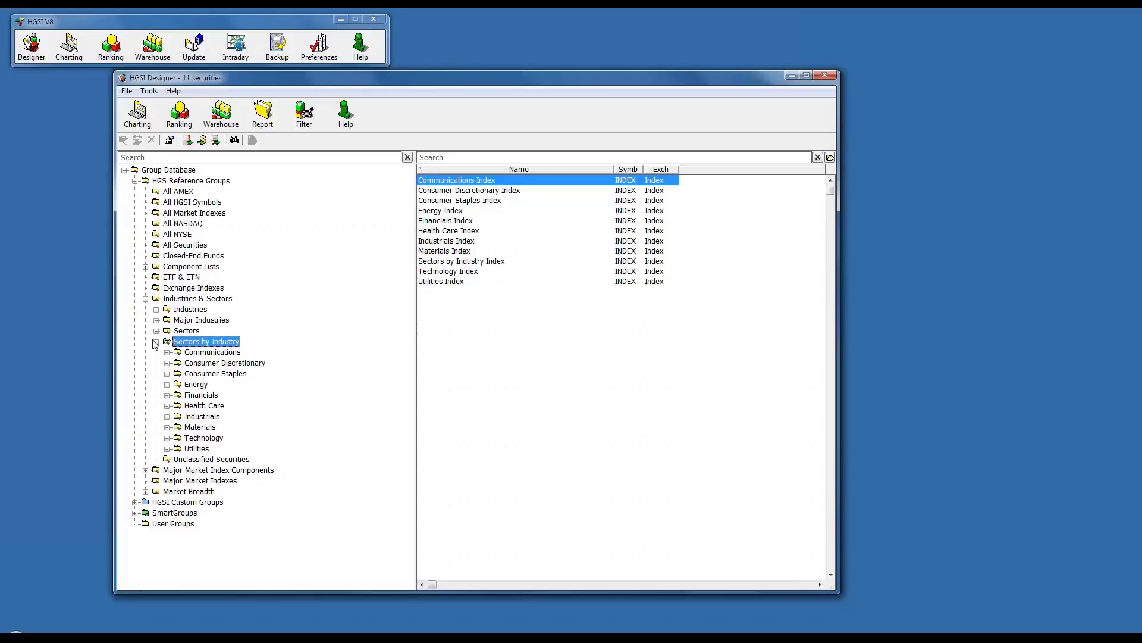
left_click(181, 246)
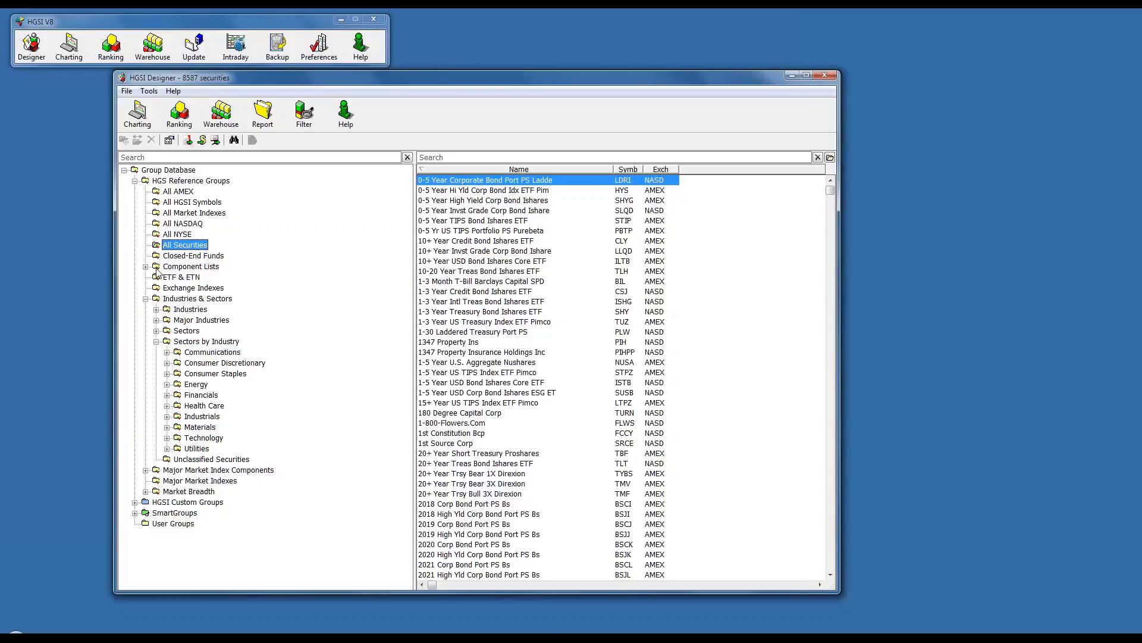
left_click(156, 342)
left_click(146, 298)
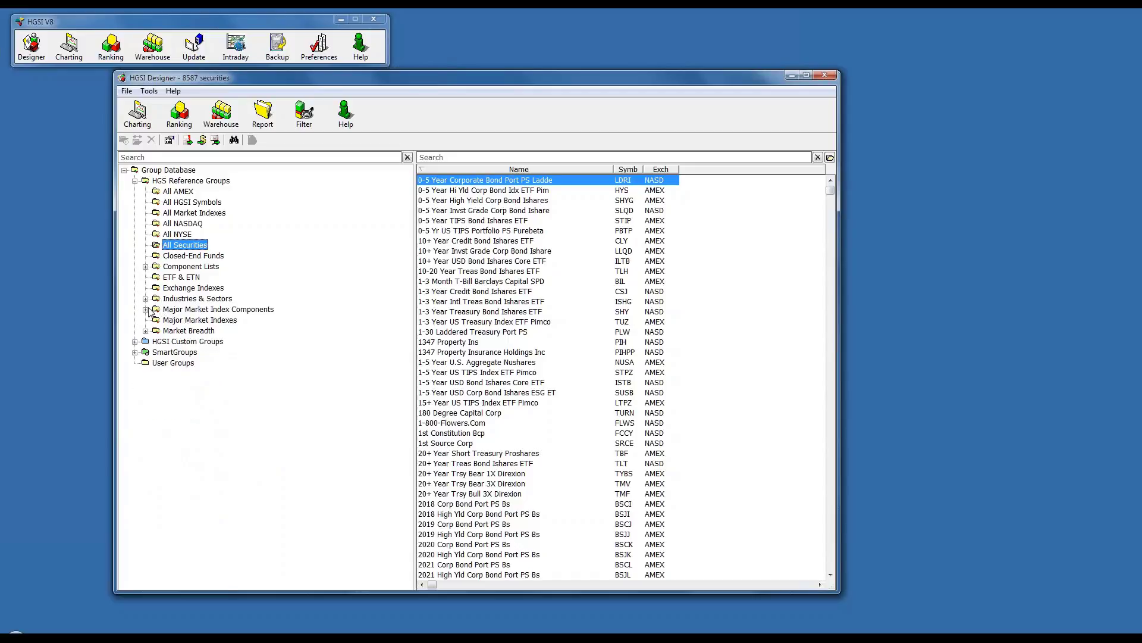
- Expand Major Market Index Components and review its computed indexes and the member stocks of the S&P 100, S&P 1500, Russell 2000 and NASDAQ 100
left_click(146, 310)
left_click(191, 310)
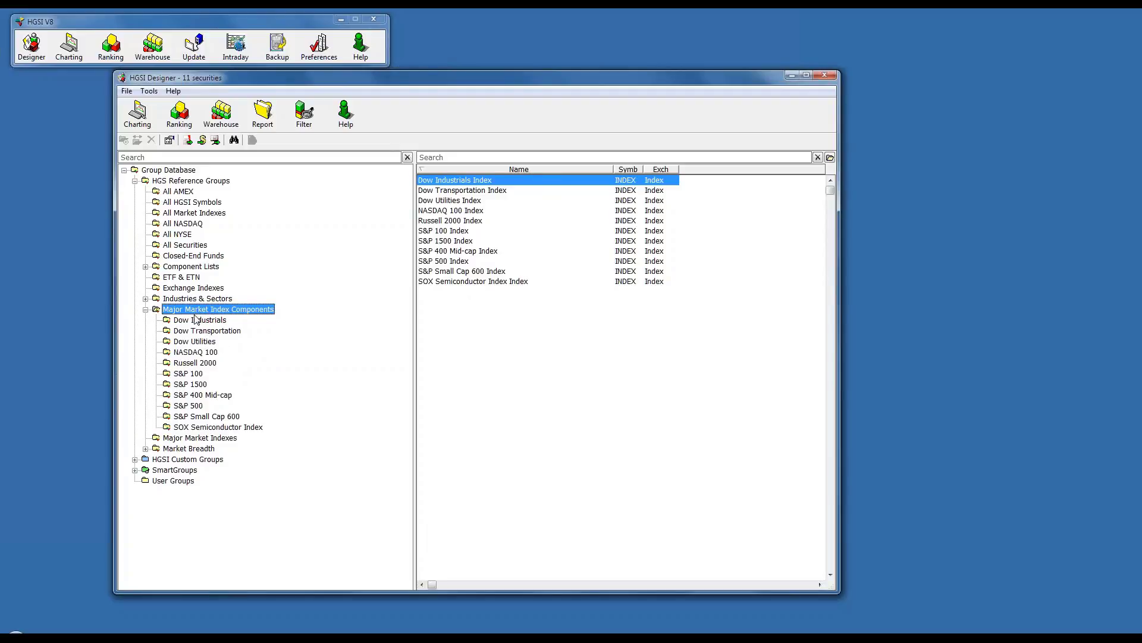
left_click(188, 374)
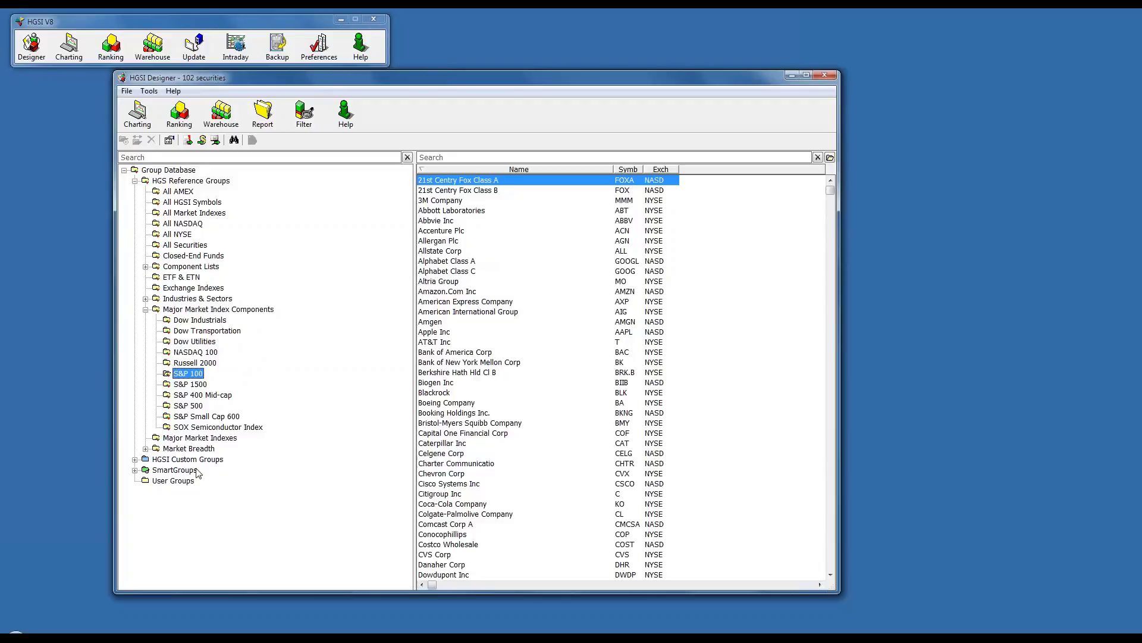
left_click(203, 428)
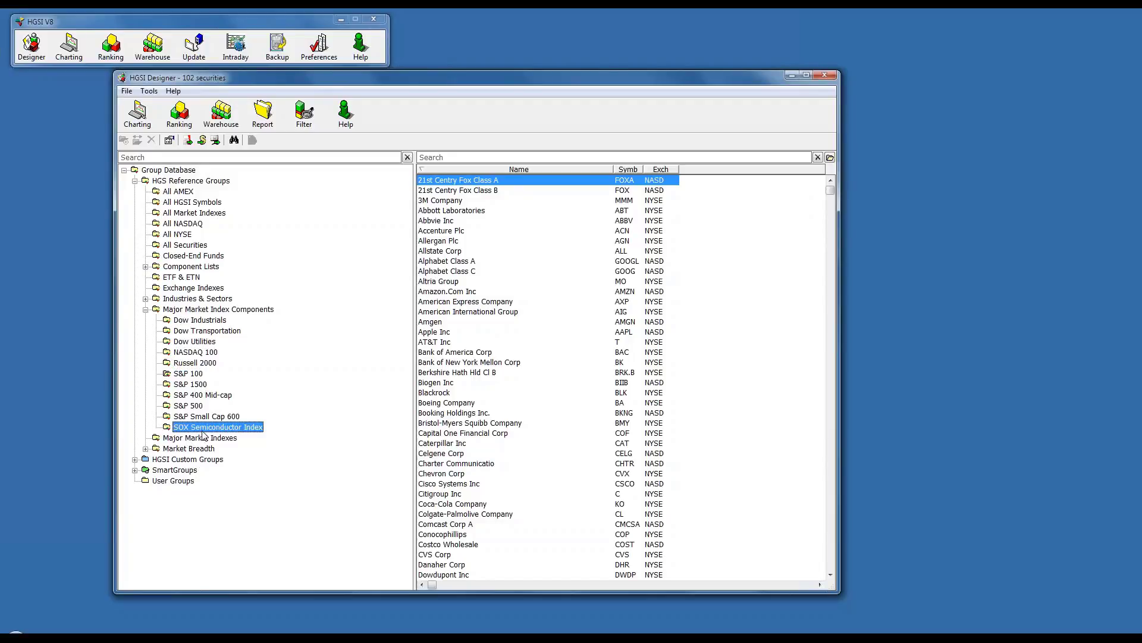
left_click(198, 385)
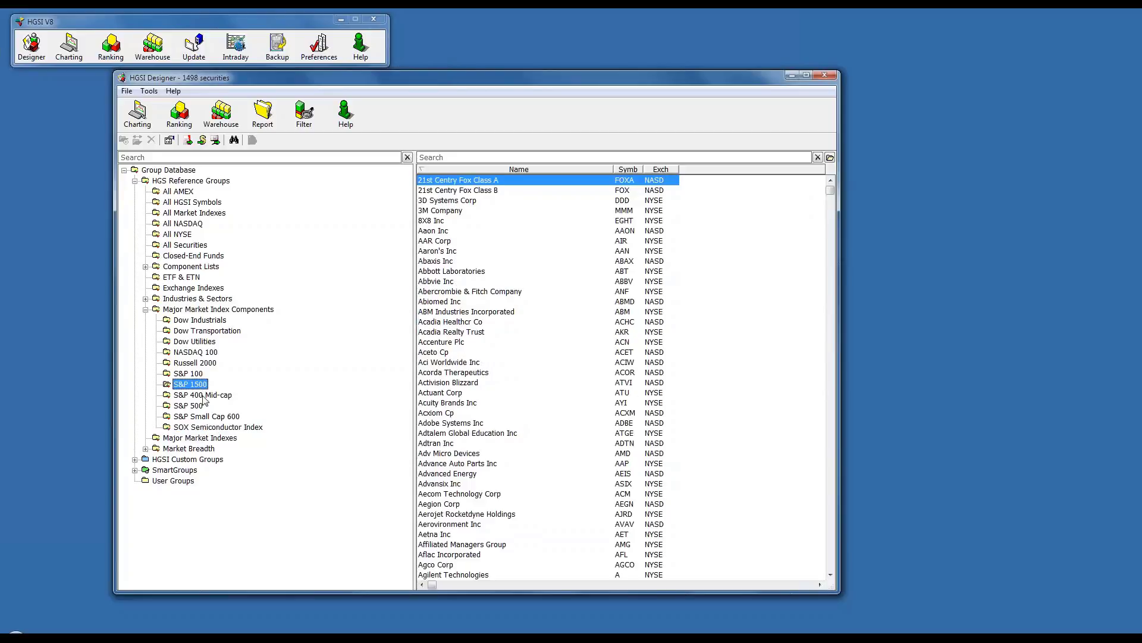
left_click(191, 407)
left_click(201, 386)
left_click(206, 363)
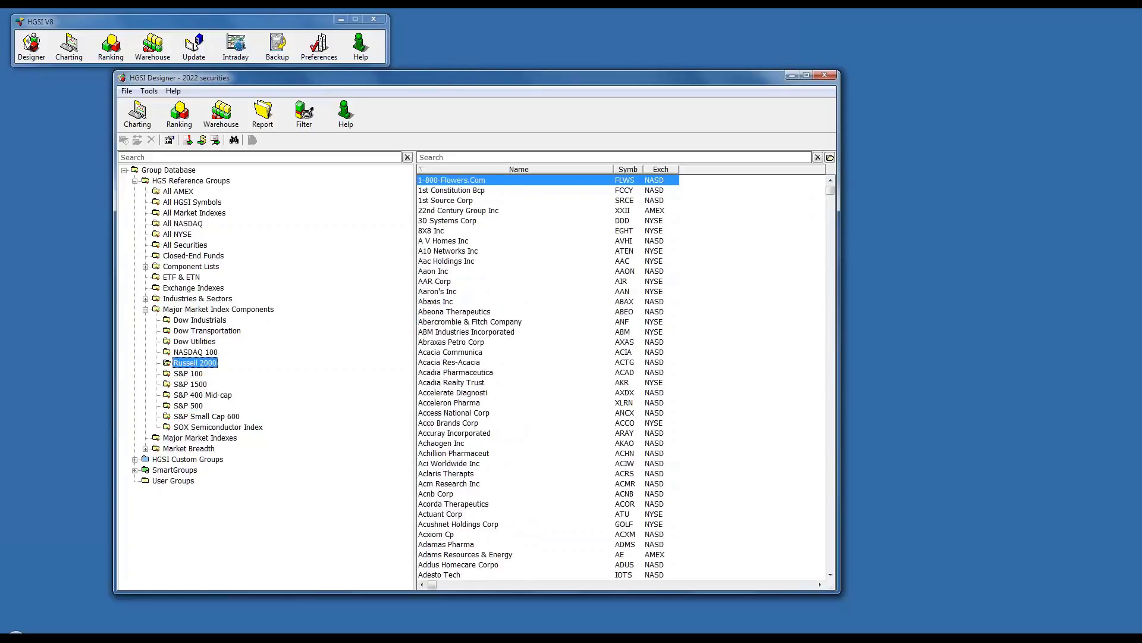
left_click(207, 353)
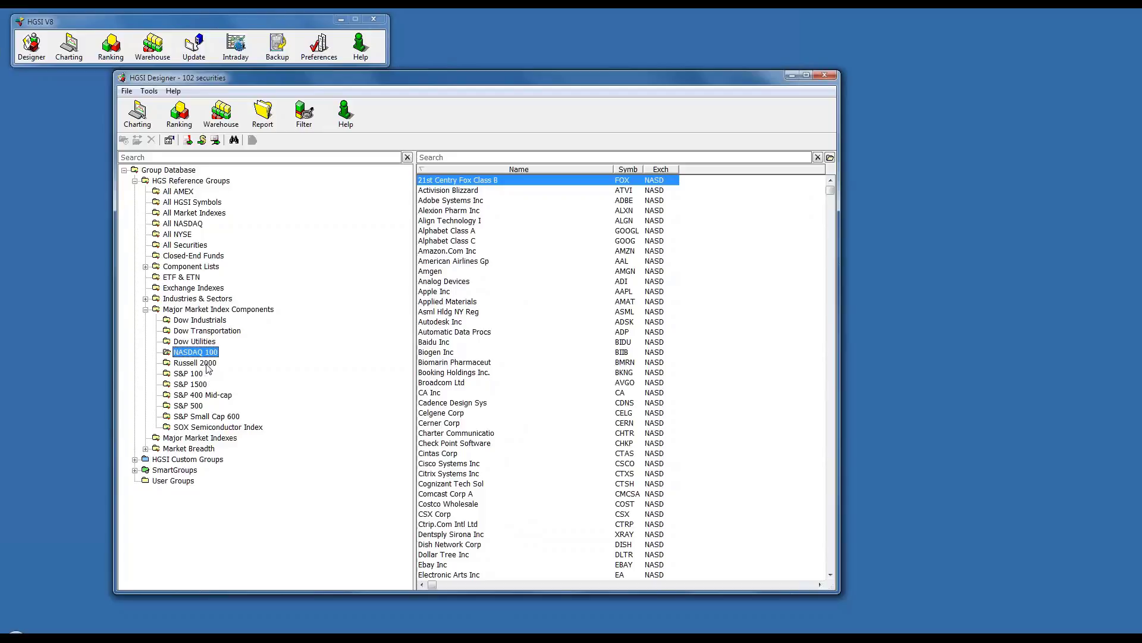
left_click(207, 364)
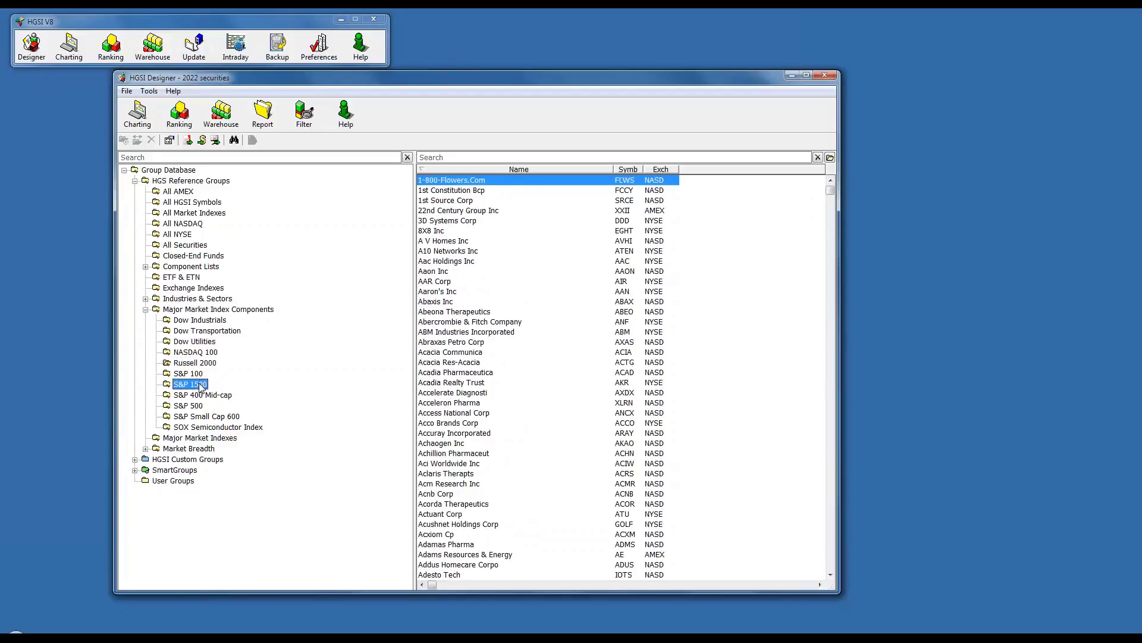
left_click(201, 387)
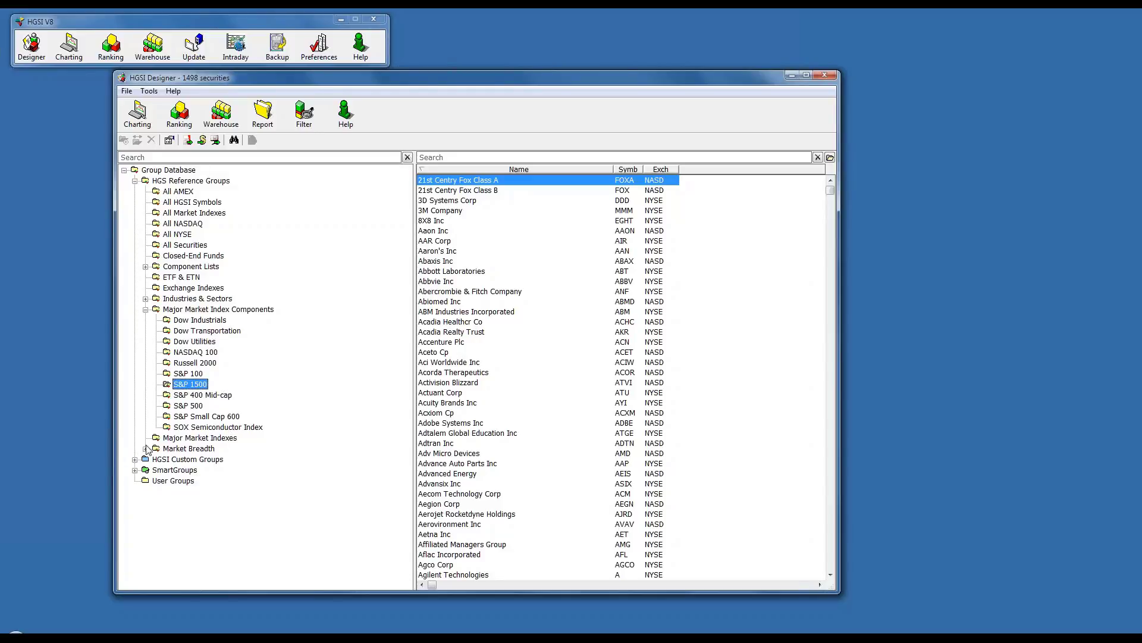
- List the Major Market Indexes, and expand Market Breadth to review the AMEX, NASDAQ and NYSE Breadth groups
left_click(170, 439)
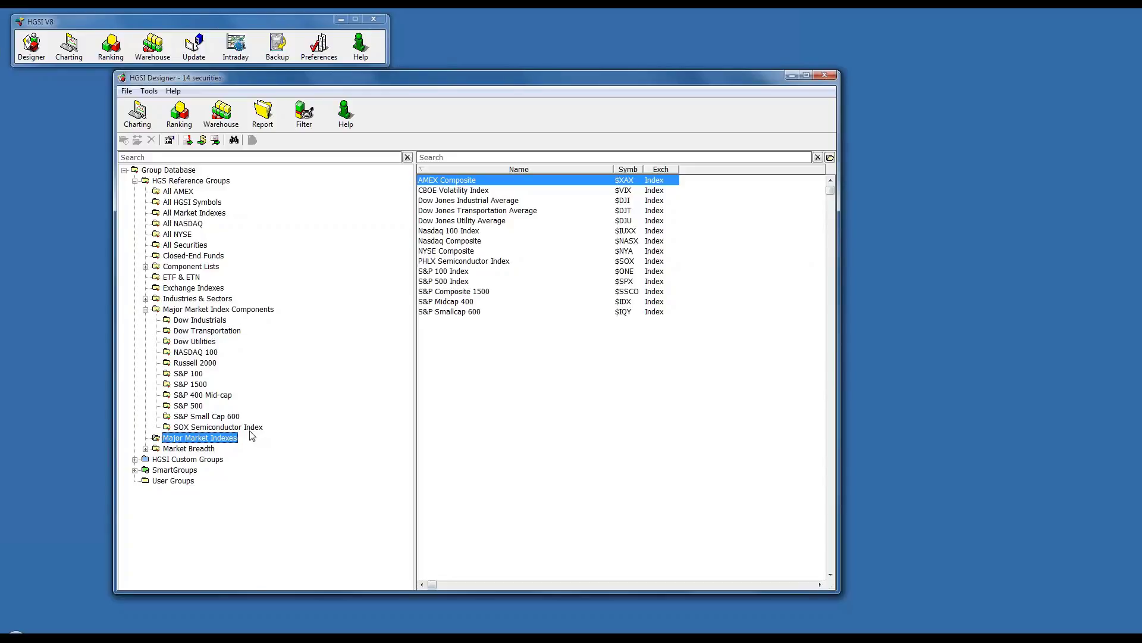
left_click(146, 449)
left_click(210, 463)
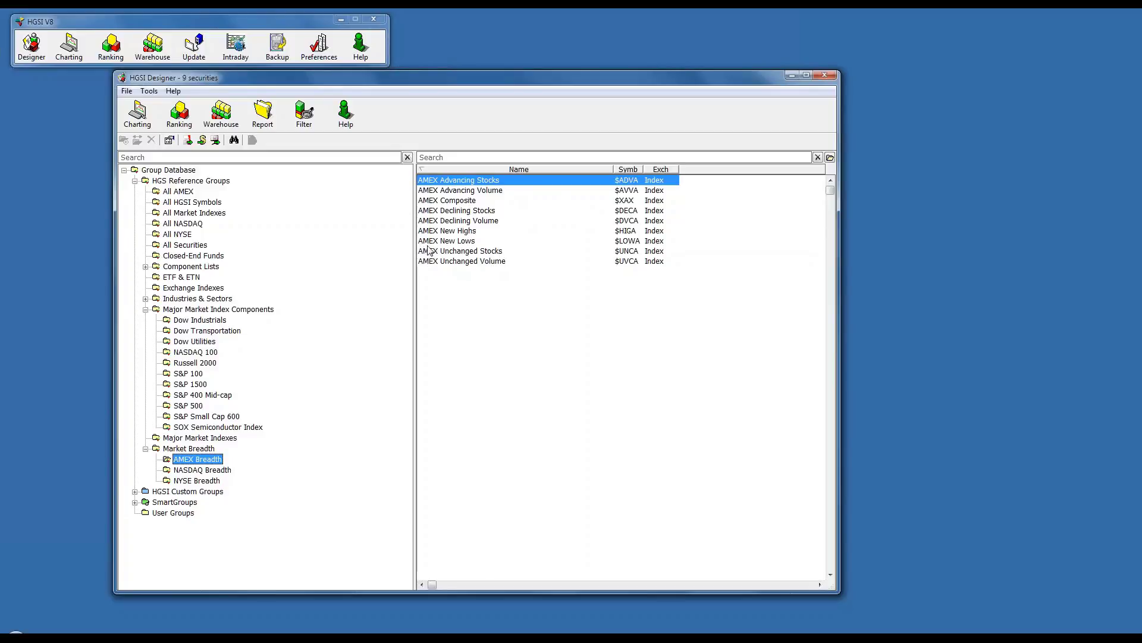
left_click(201, 471)
left_click(204, 481)
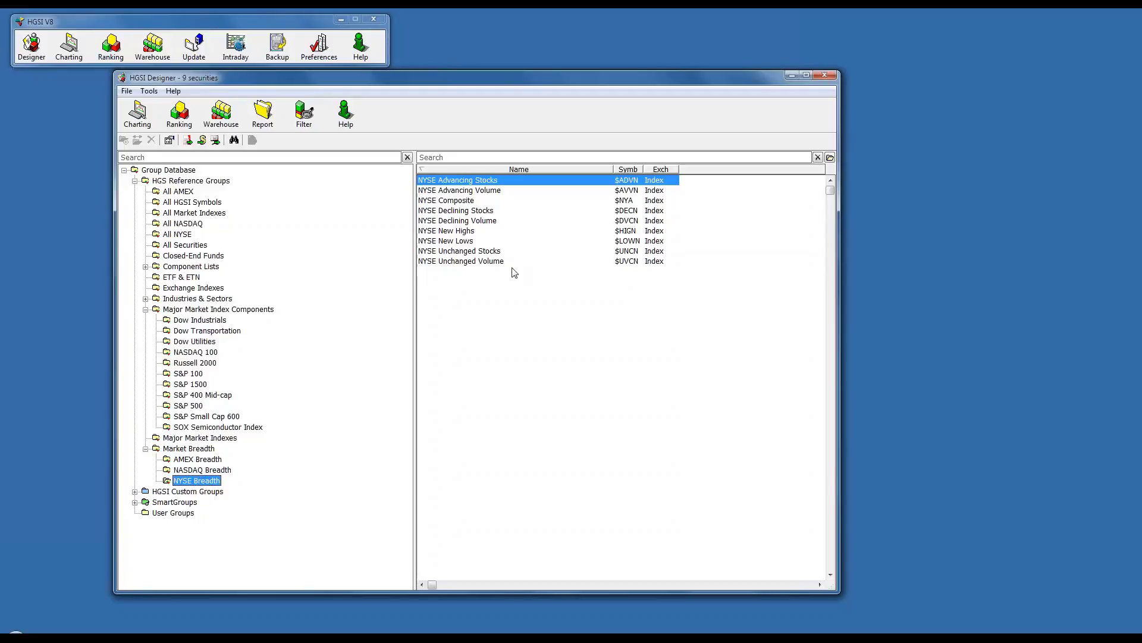
- Collapse Major Market Index Components and HGS Reference Groups, and expand the SmartGroups folder
left_click(145, 309)
left_click(134, 181)
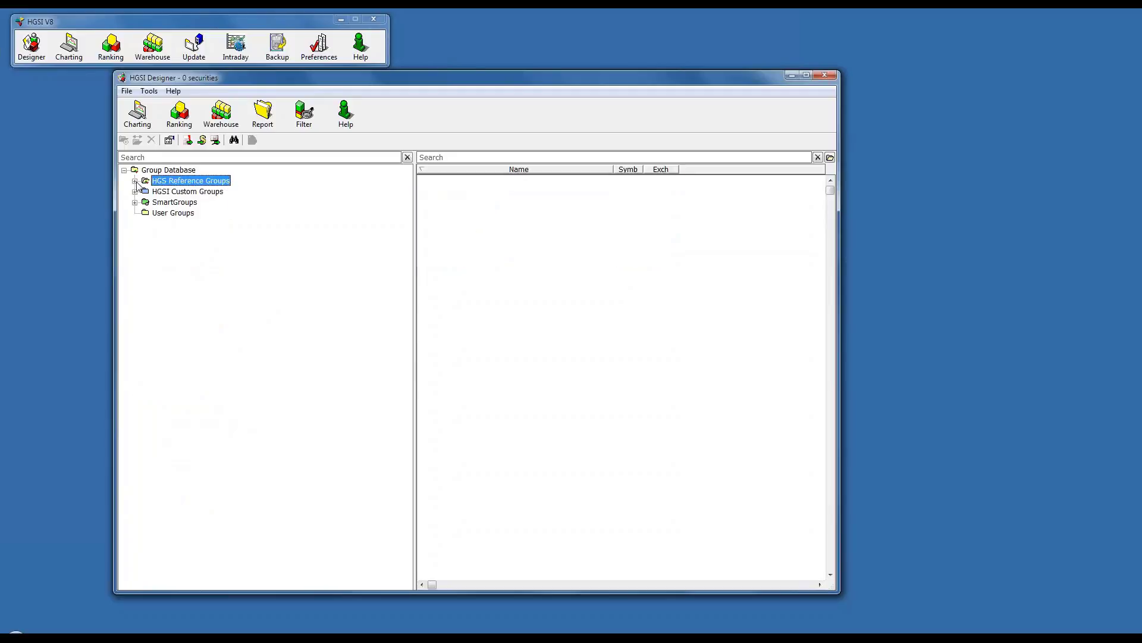
left_click(135, 203)
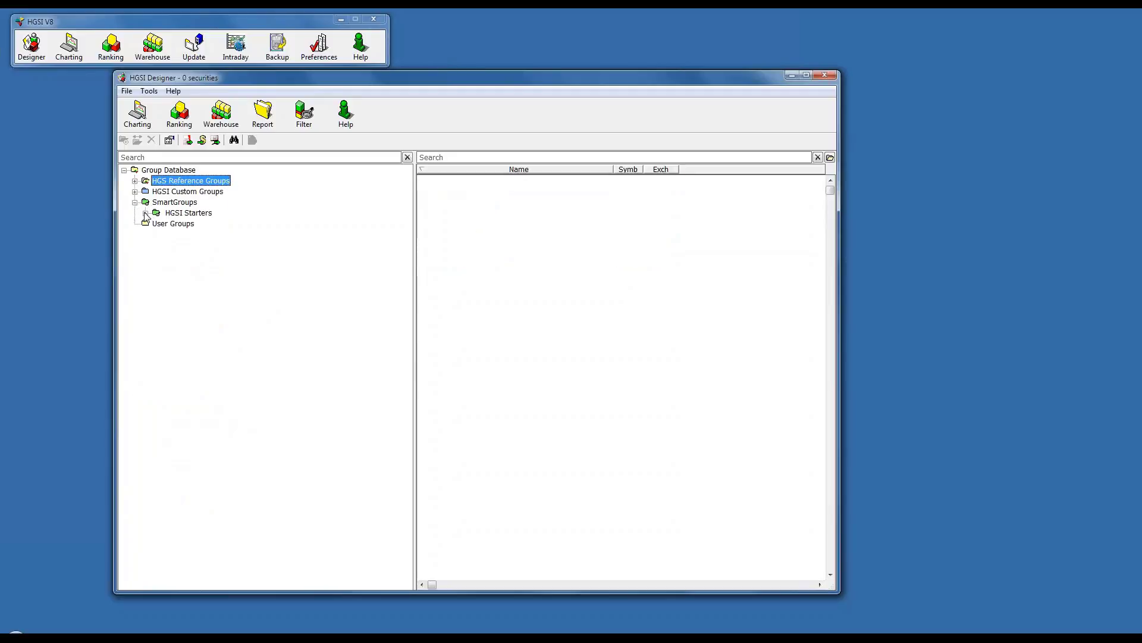
- Expand HGSI Starters under SmartGroups and review the groups in Popular ETF Families and Popular Stock Categories
left_click(146, 213)
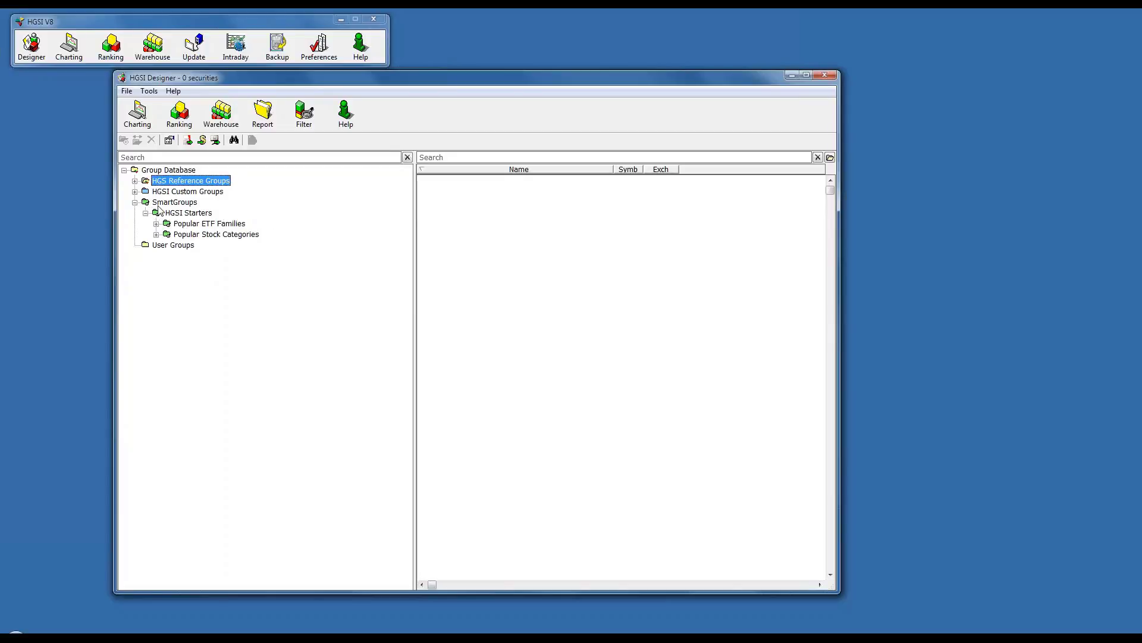
left_click(135, 180)
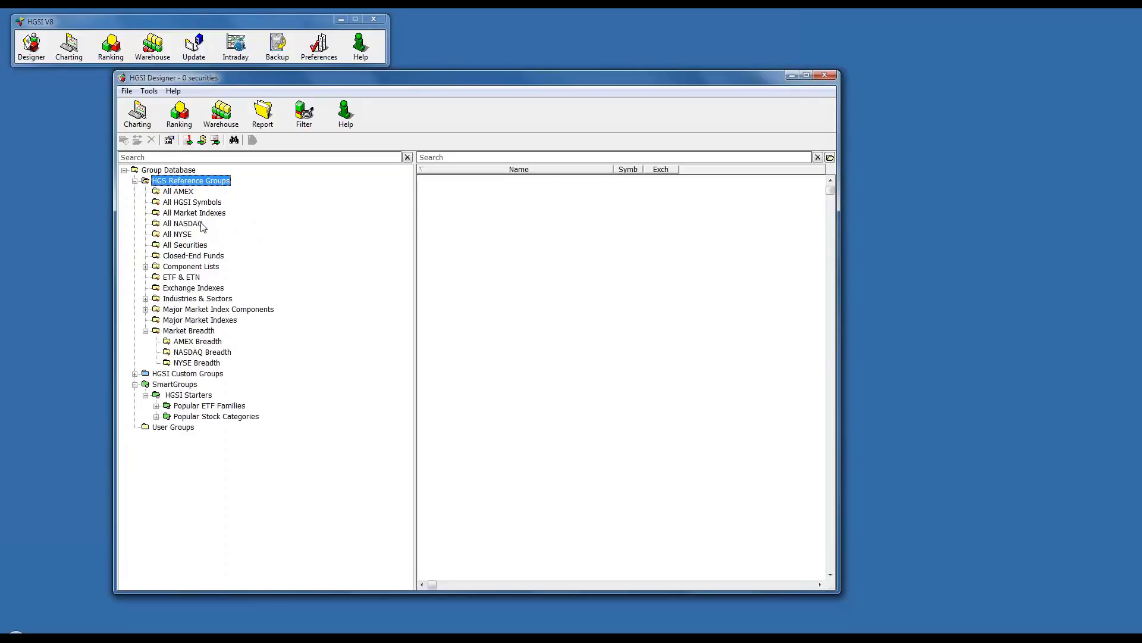
left_click(135, 181)
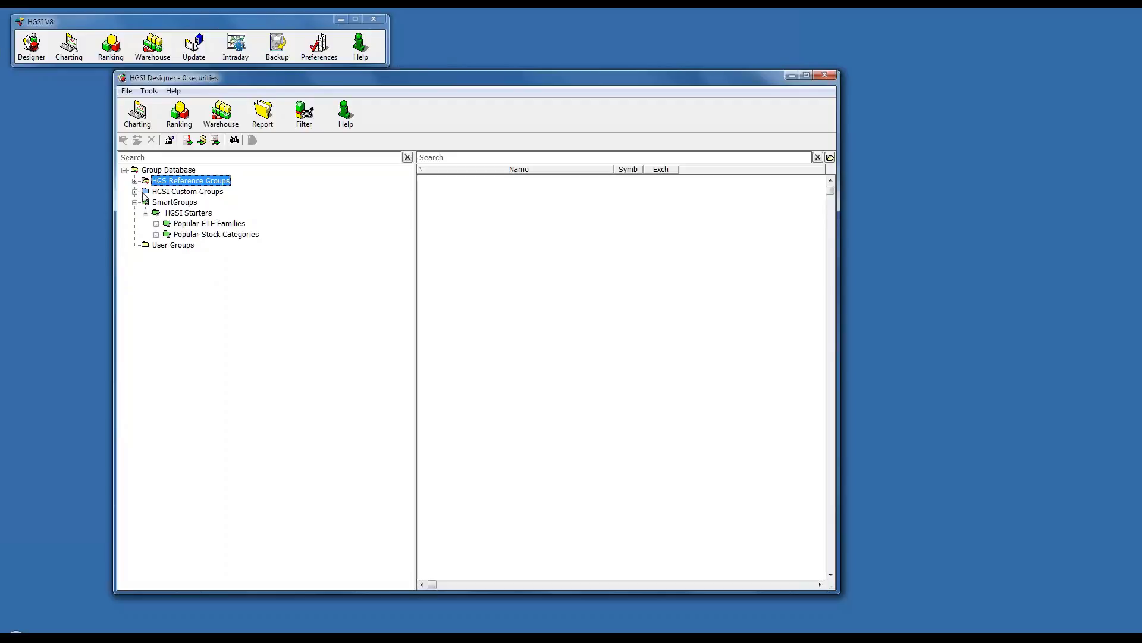
left_click(156, 224)
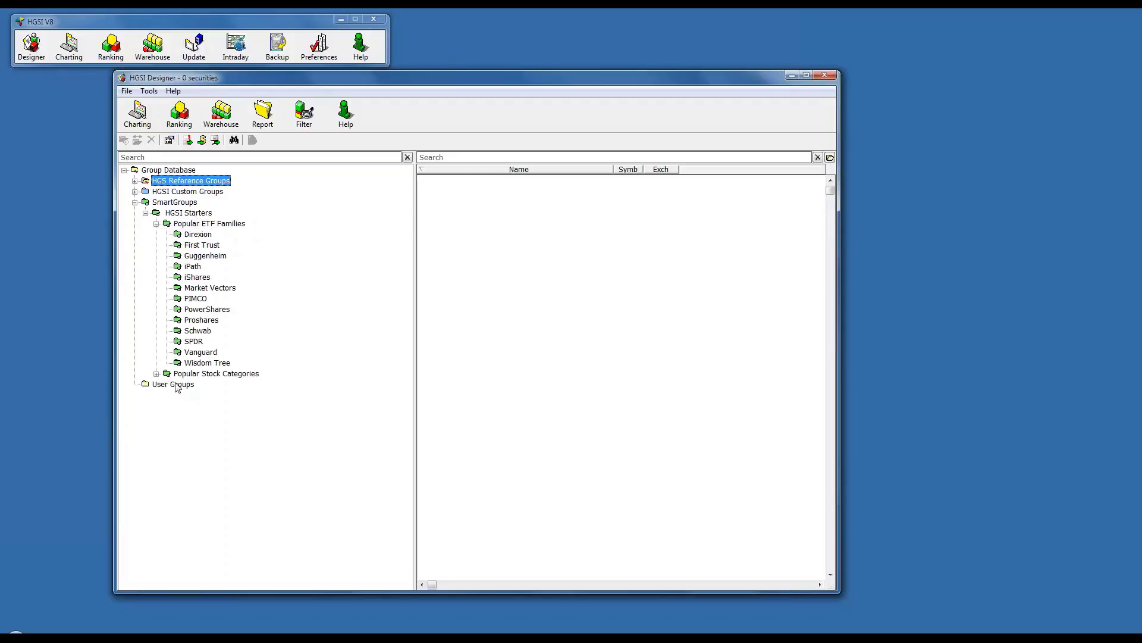
left_click(157, 374)
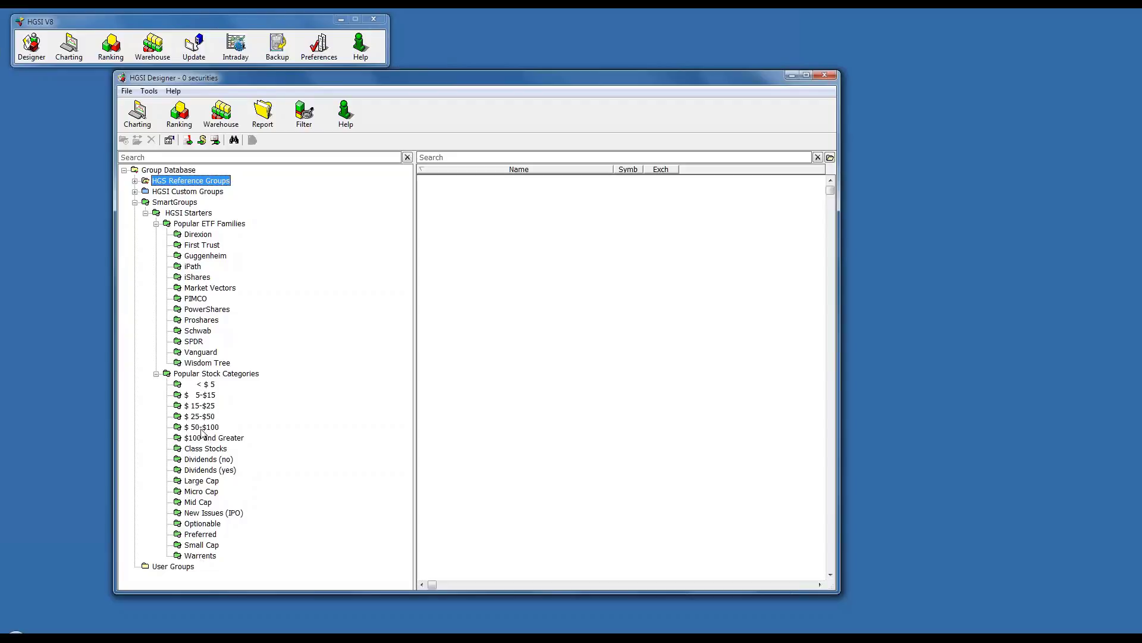
- List the Dividends (yes) stocks, and collapse Popular Stock Categories and Popular ETF Families
left_click(201, 469)
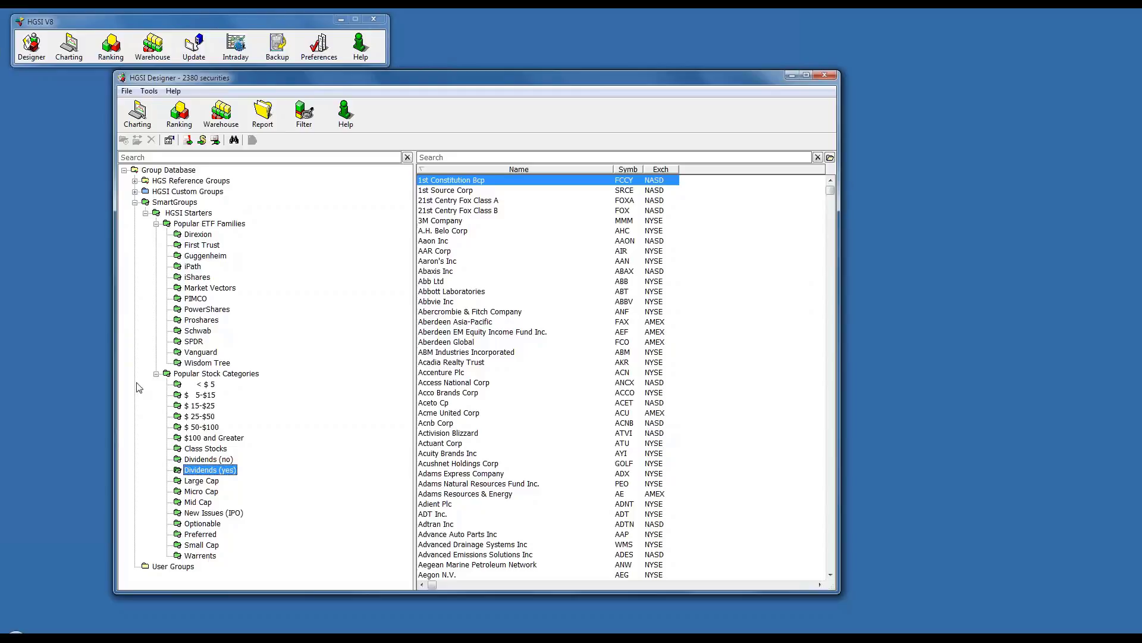
left_click(156, 375)
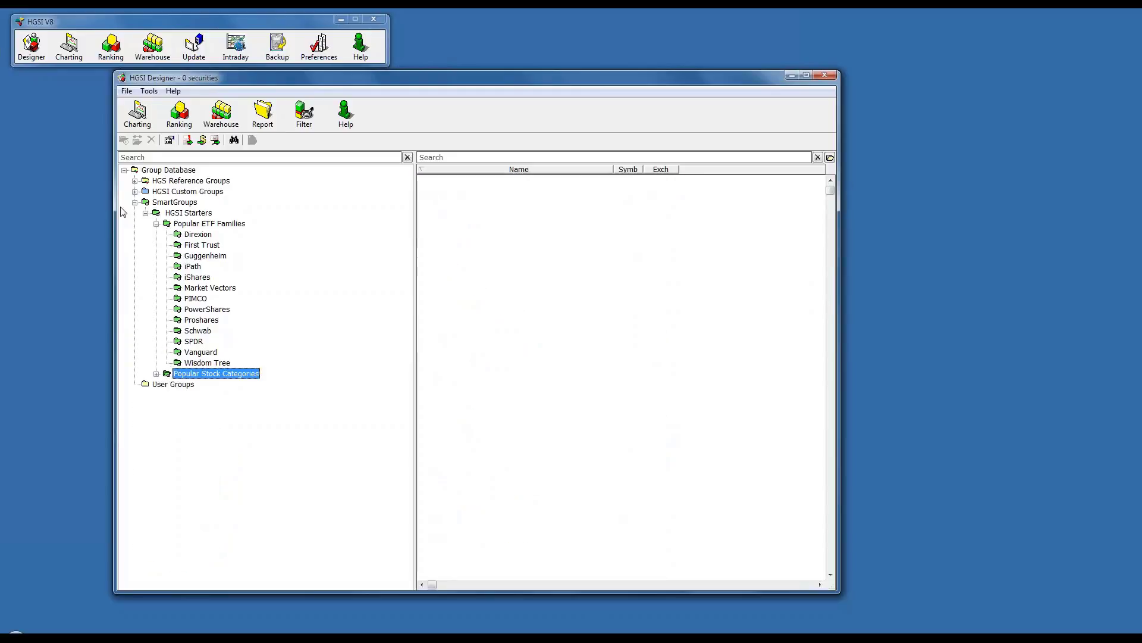
left_click(156, 223)
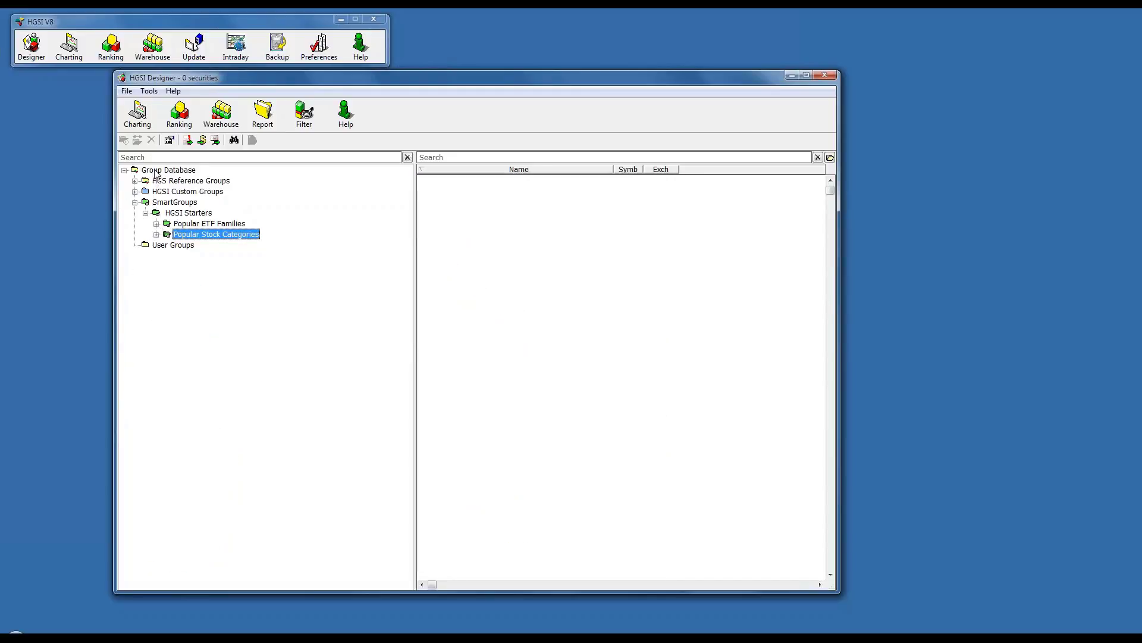
- Subscribe to all available HGSI custom groups and SmartGroups, and reopen the Designer
left_click(128, 92)
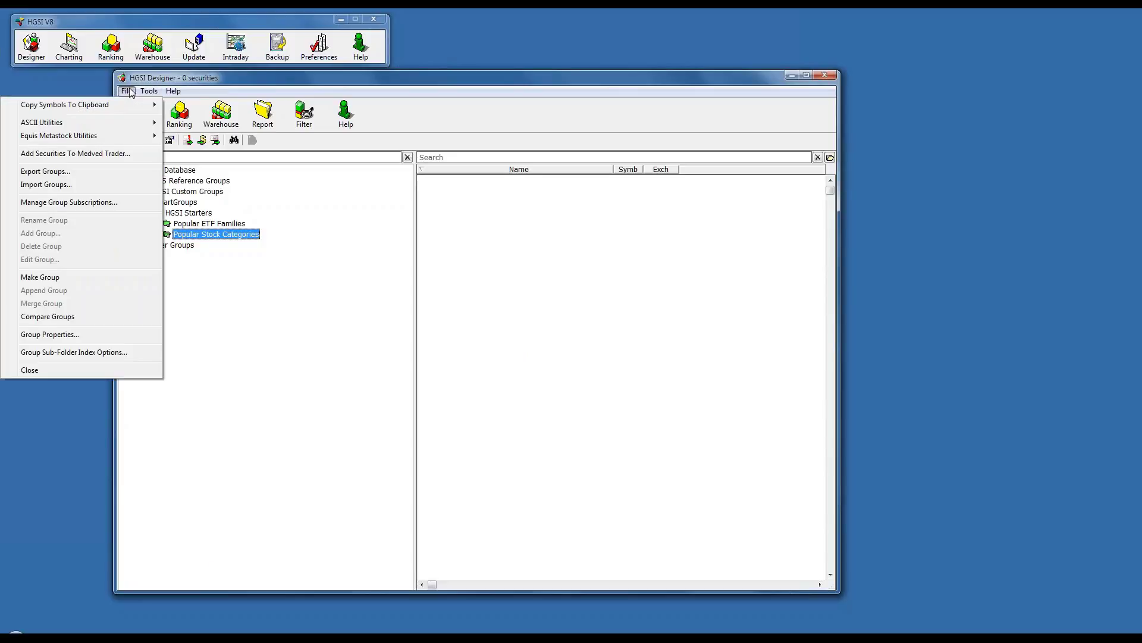
left_click(114, 205)
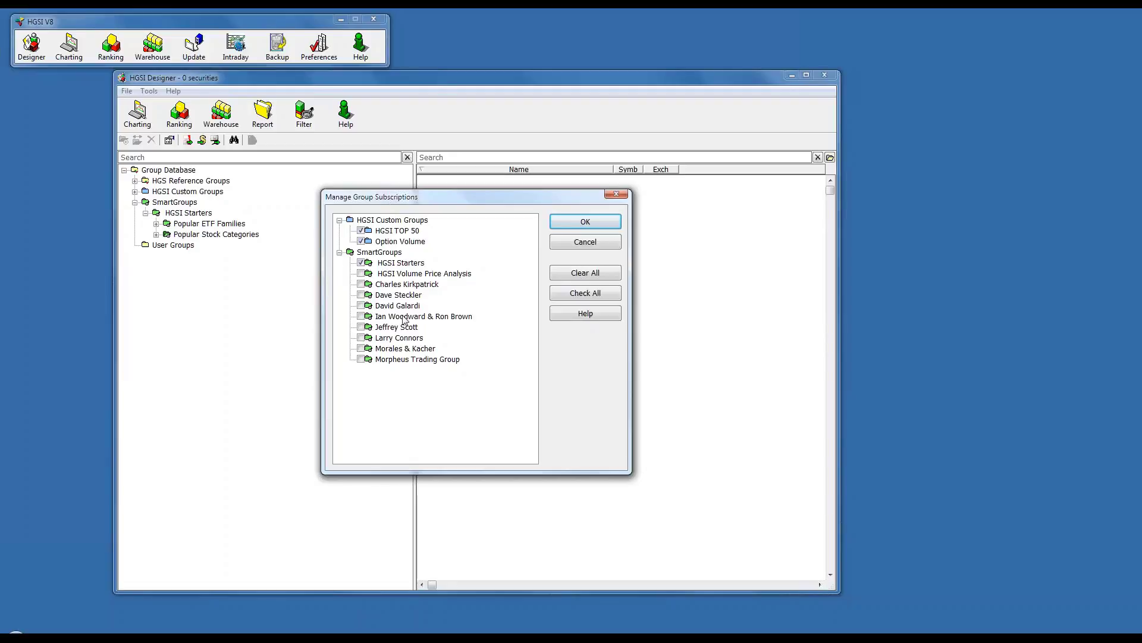
left_click(360, 263)
left_click(581, 295)
left_click(584, 222)
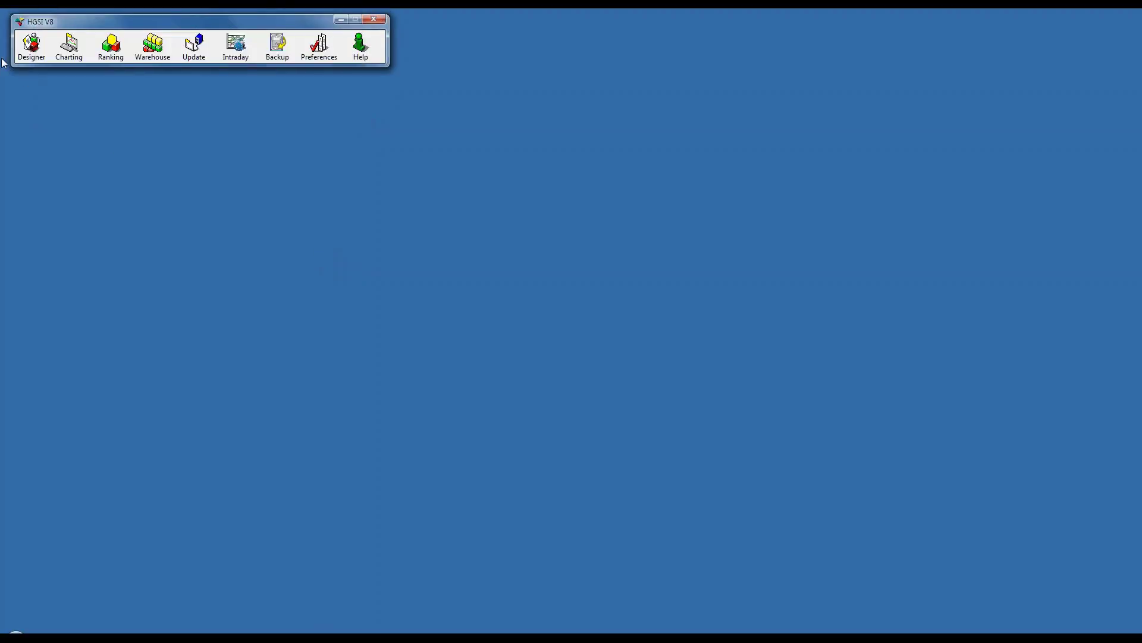
left_click(32, 47)
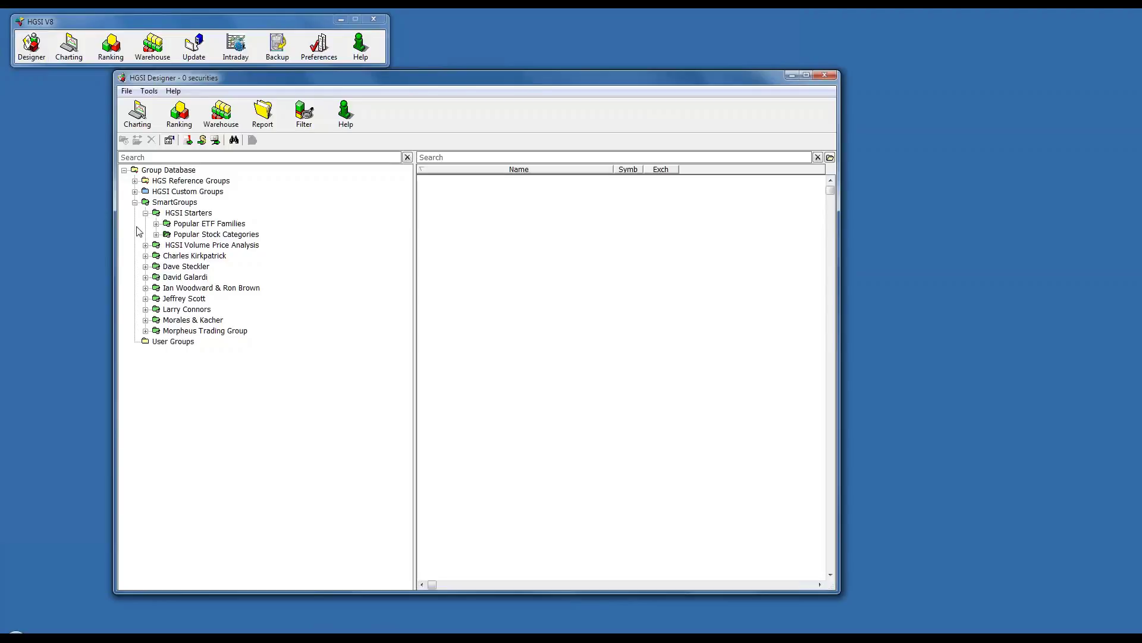
- Collapse HGSI Starters, and expand the Woodward & Brown SmartGroups to list their 52 Week High and Best Criteria stocks
left_click(145, 213)
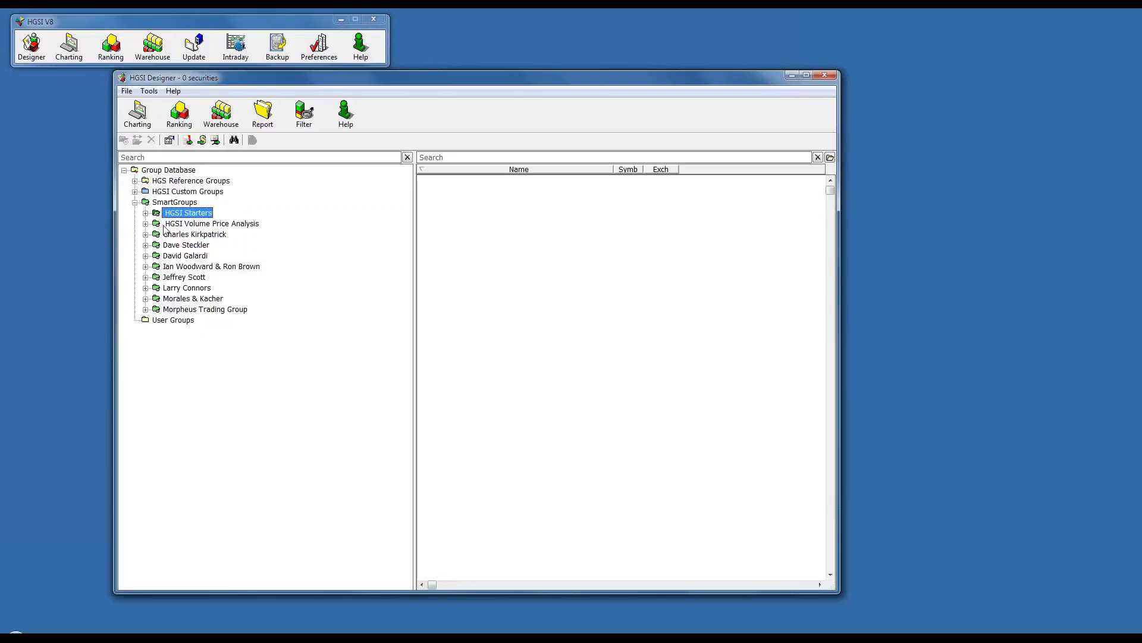
left_click(146, 266)
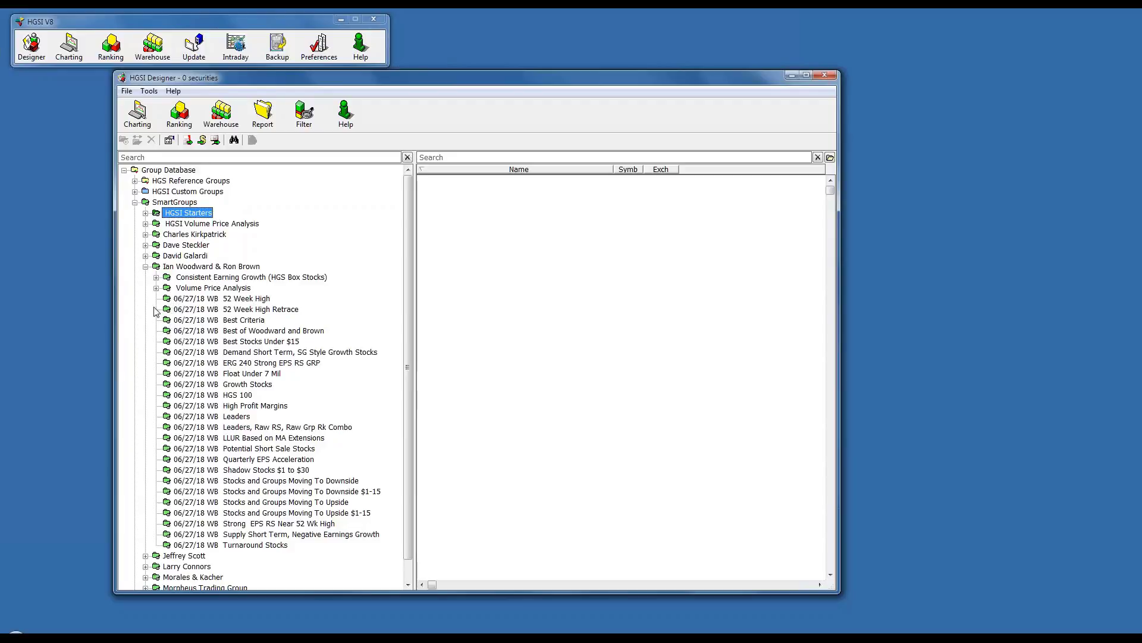
left_click(182, 301)
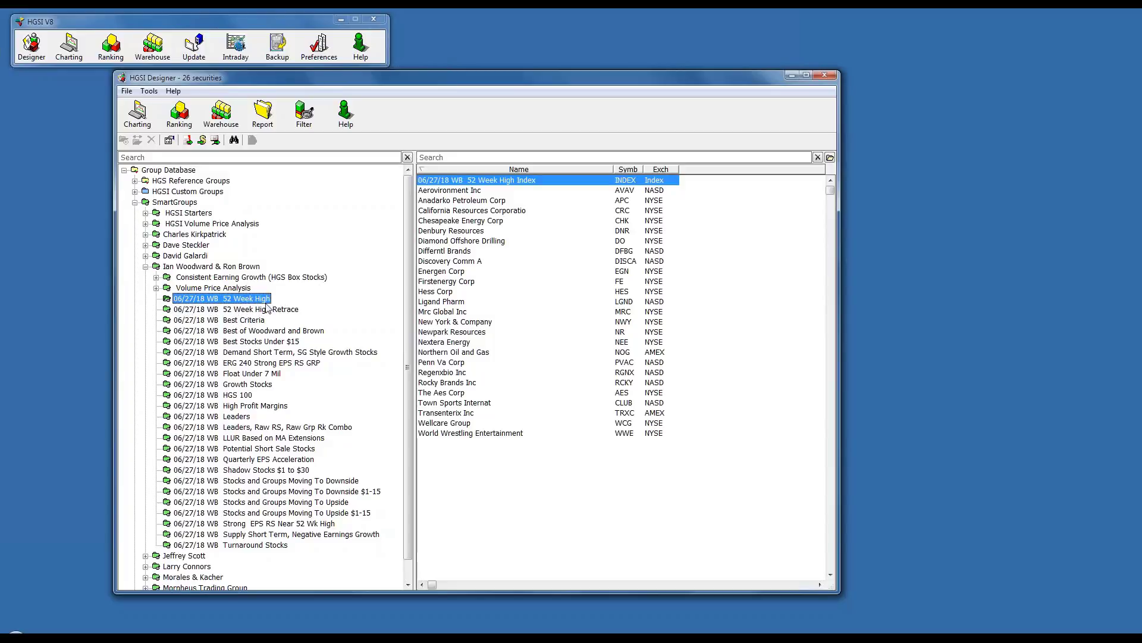
left_click_drag(251, 306, 261, 329)
left_click(569, 351)
left_click(264, 321)
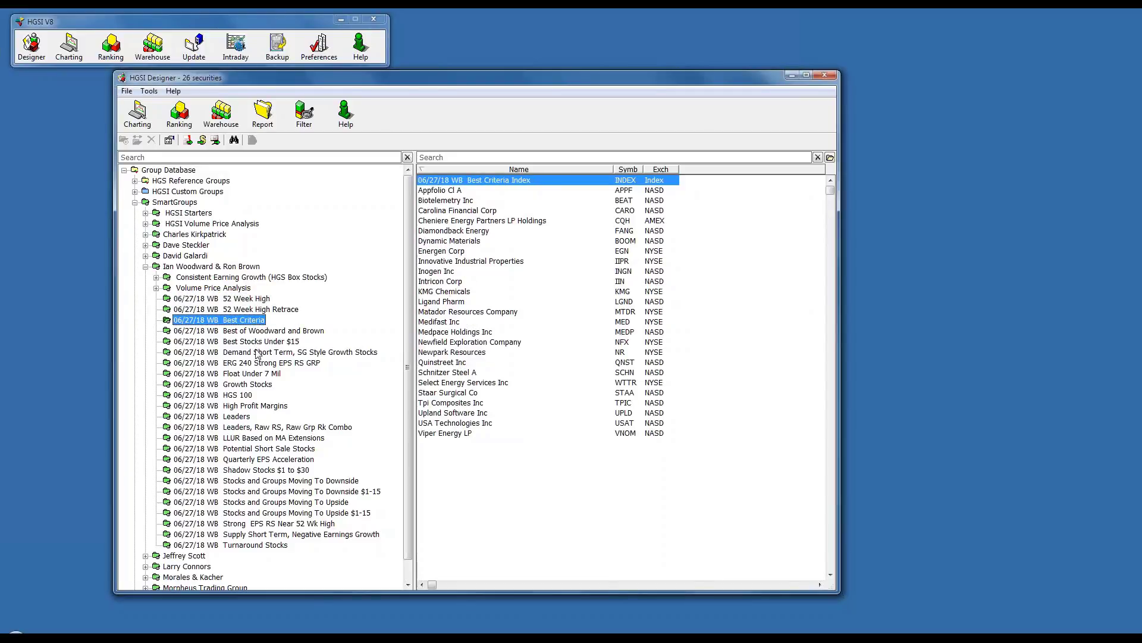
- Review the WB Leaders, Raw RS, Raw Grp Rk Combo and Leaders stock lists, and select Turnaround Stocks
left_click(258, 427)
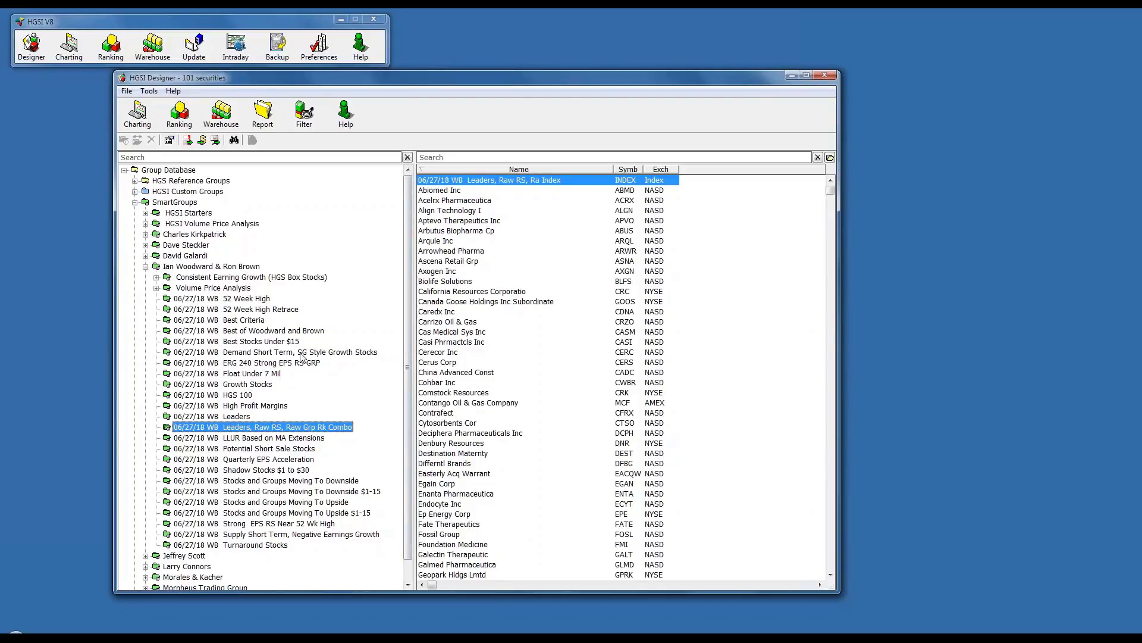
left_click(218, 416)
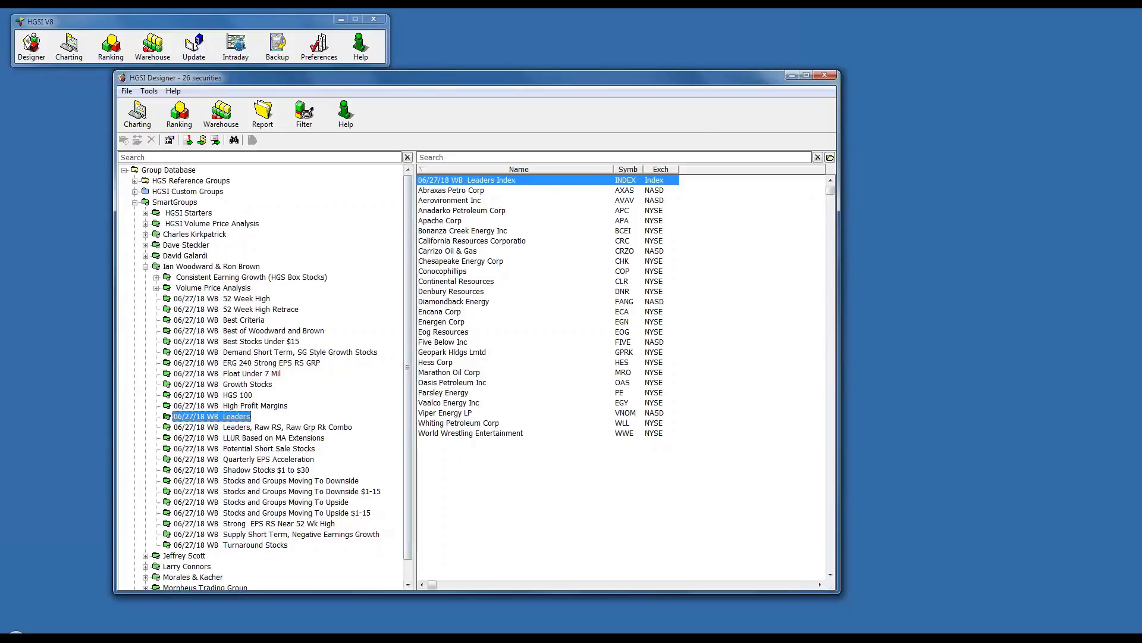
left_click(235, 545)
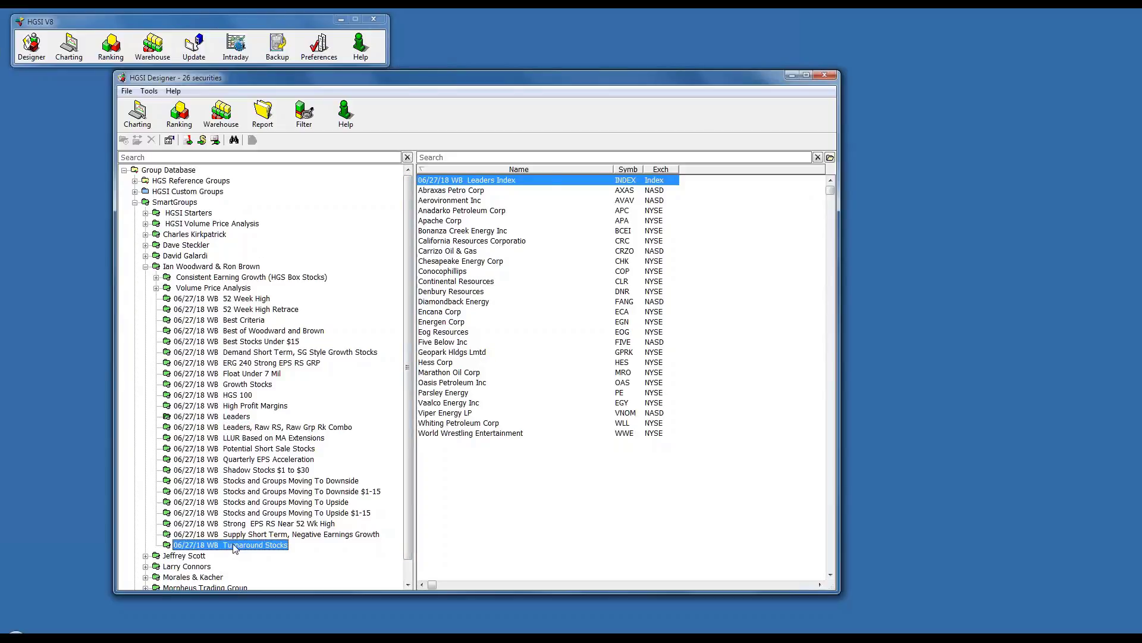
- Compare the WB Stocks and Groups Moving To Downside list with its $1-15 version
left_click(252, 481)
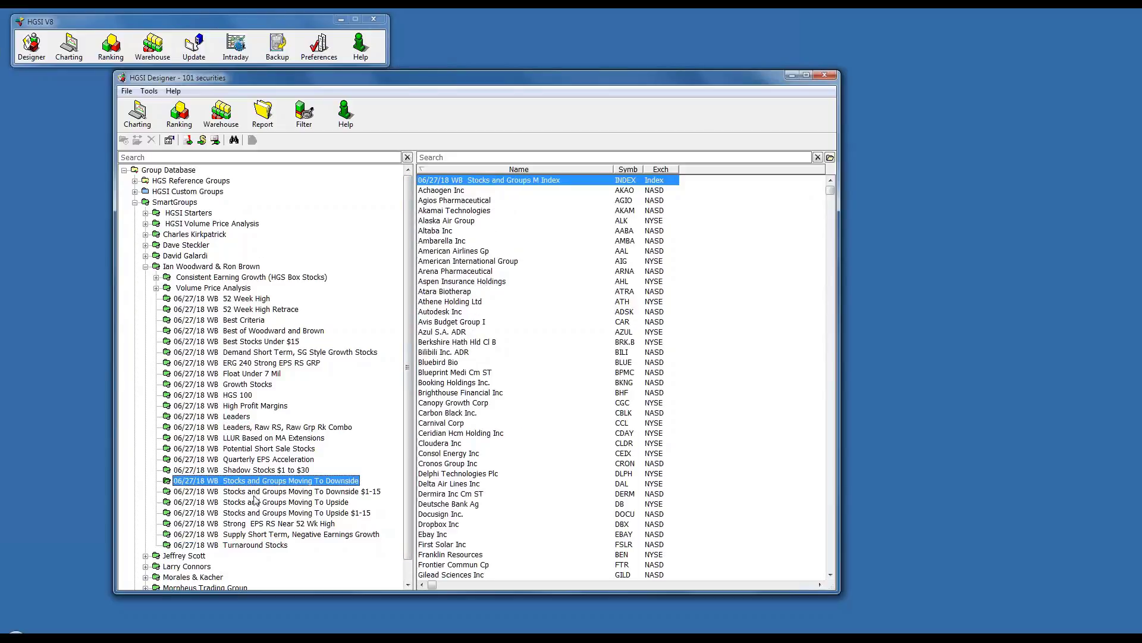
left_click(255, 492)
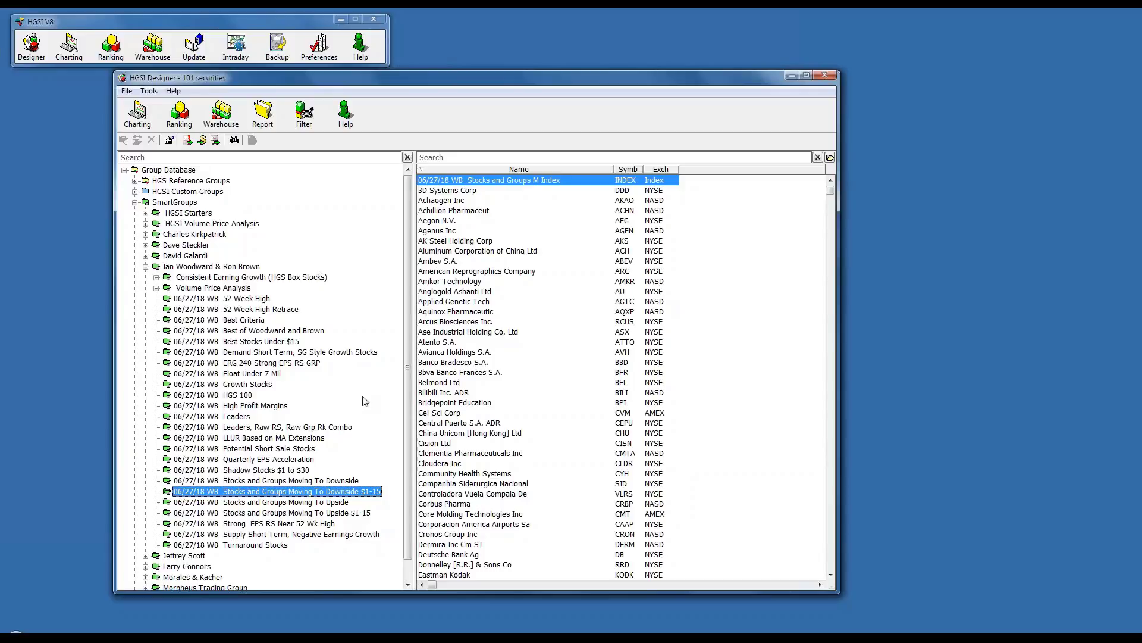
left_click(288, 481)
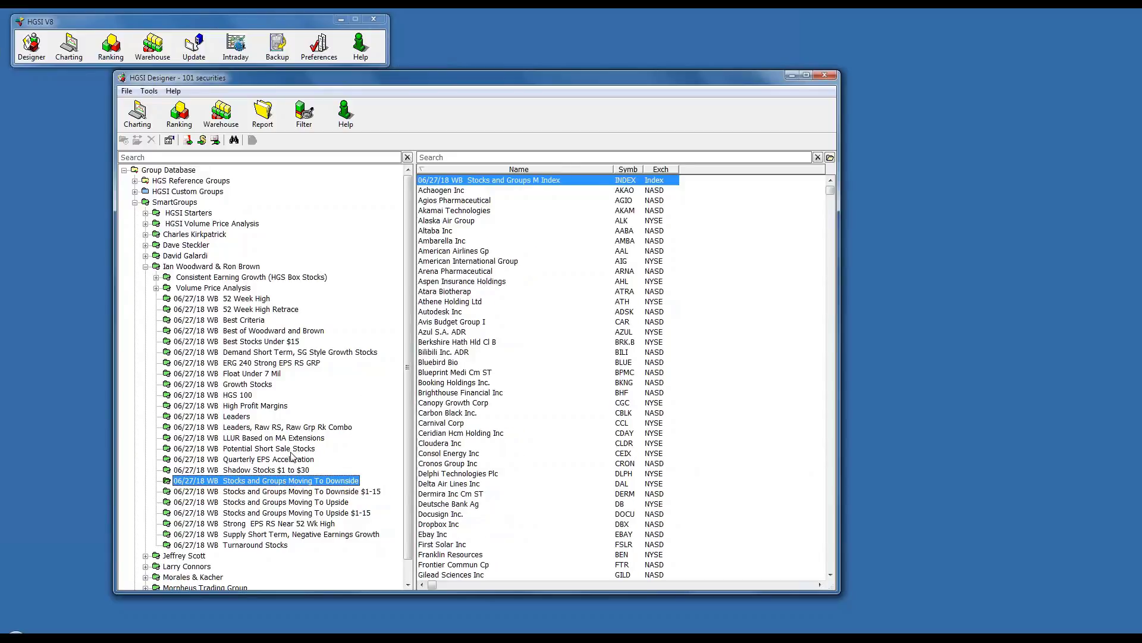
- Look through the WB Potential Short Sale Stocks, Quarterly EPS Acceleration, Shadow Stocks $1 to $30 and LLUR Based on MA Extensions groups
left_click(292, 451)
left_click(295, 460)
left_click(295, 470)
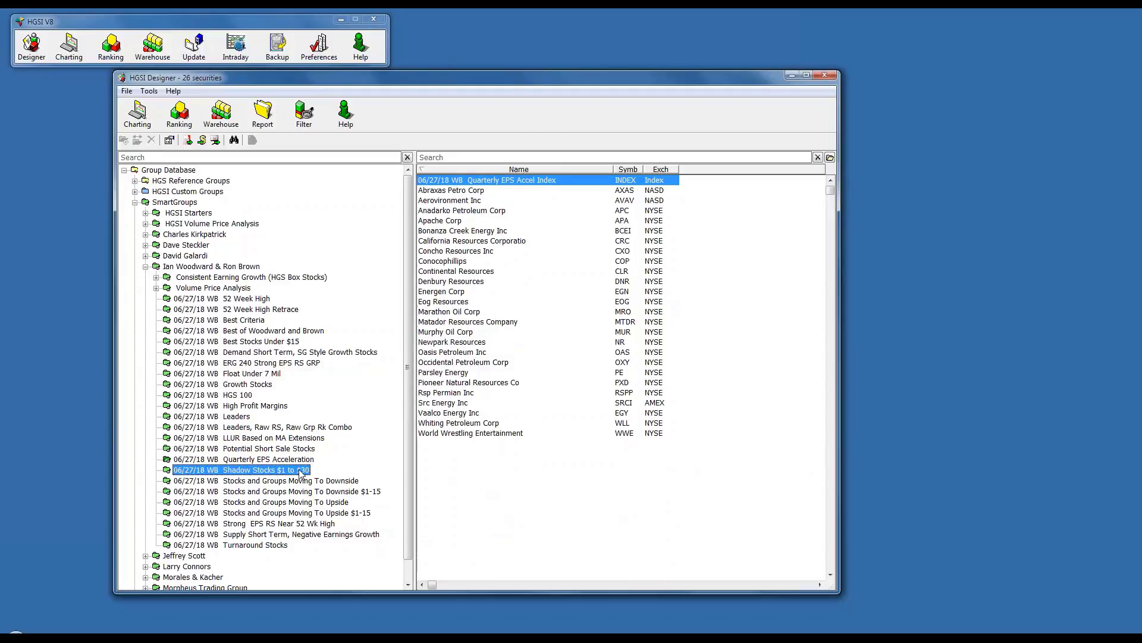
left_click(291, 459)
left_click(296, 438)
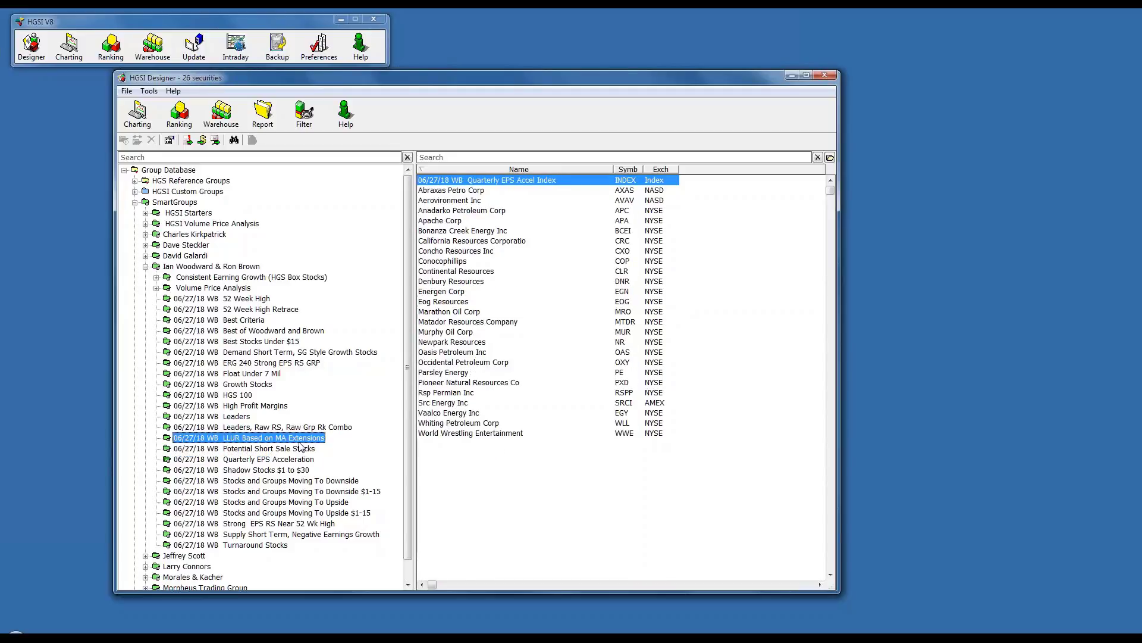
- List the WB Moving To Downside $1-15 group, and review the members of Moving To Upside and Moving To Upside $1-15
left_click(282, 491)
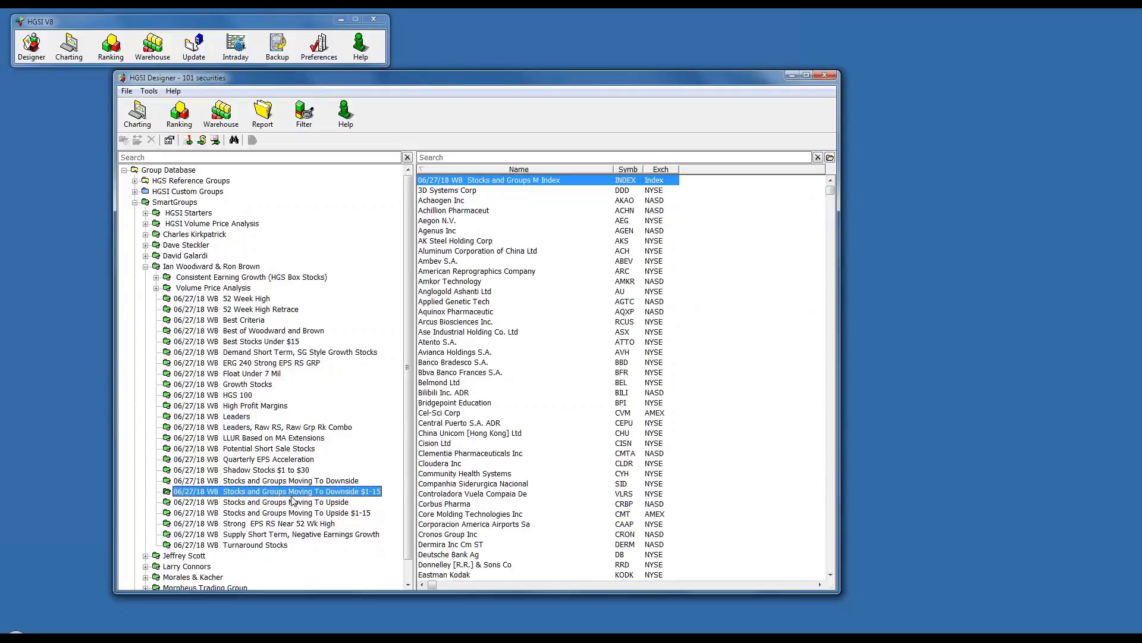
left_click(250, 503)
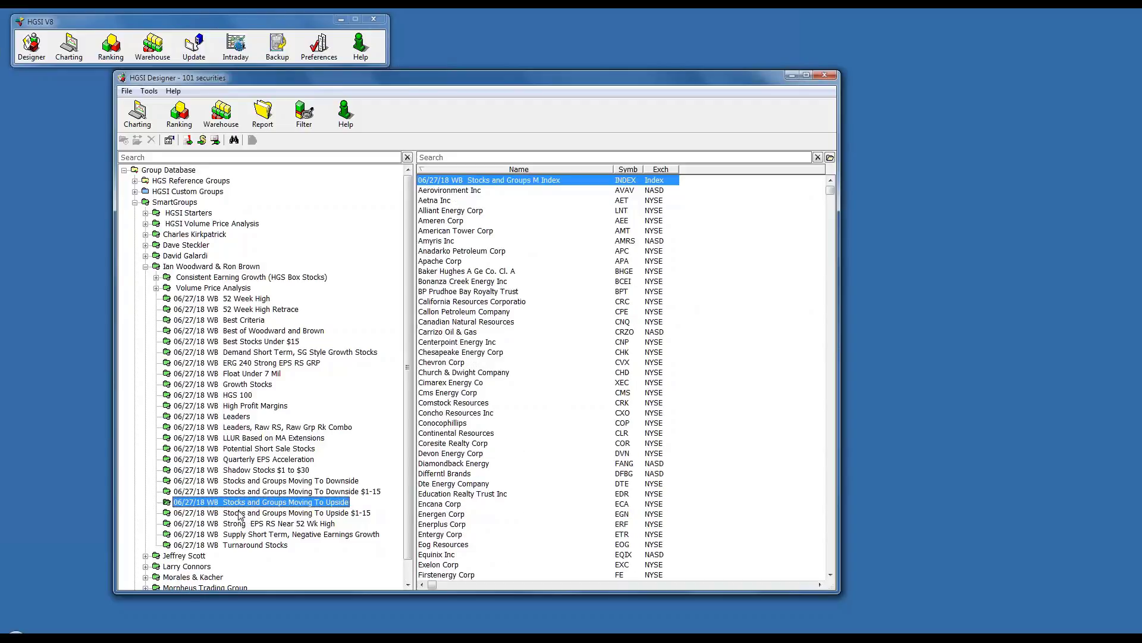
left_click(238, 514)
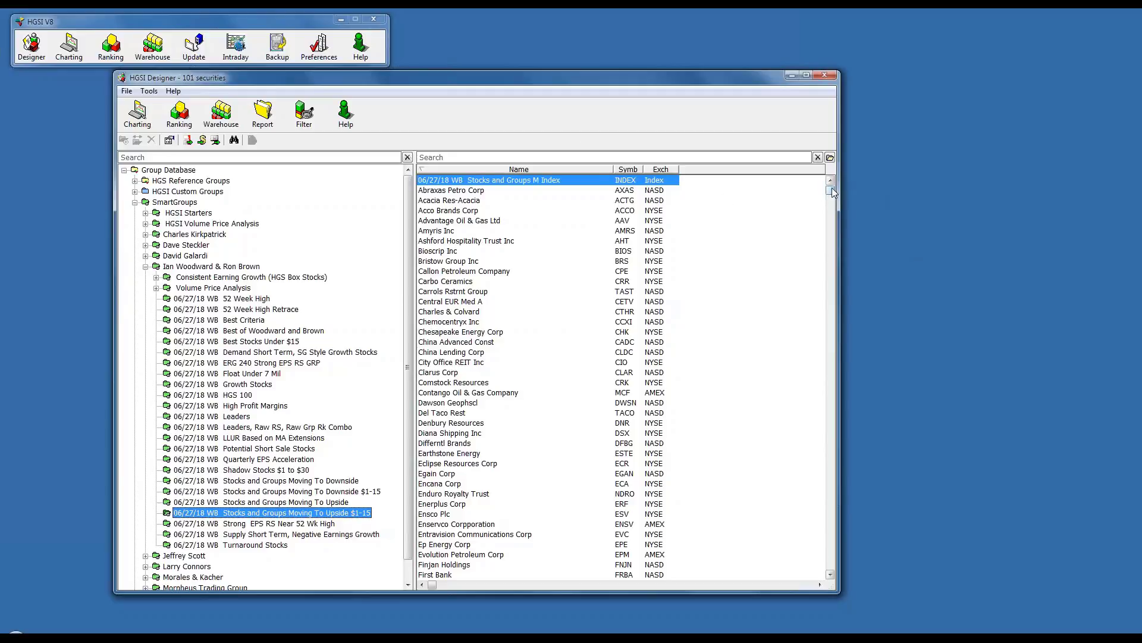
left_click_drag(830, 190, 826, 592)
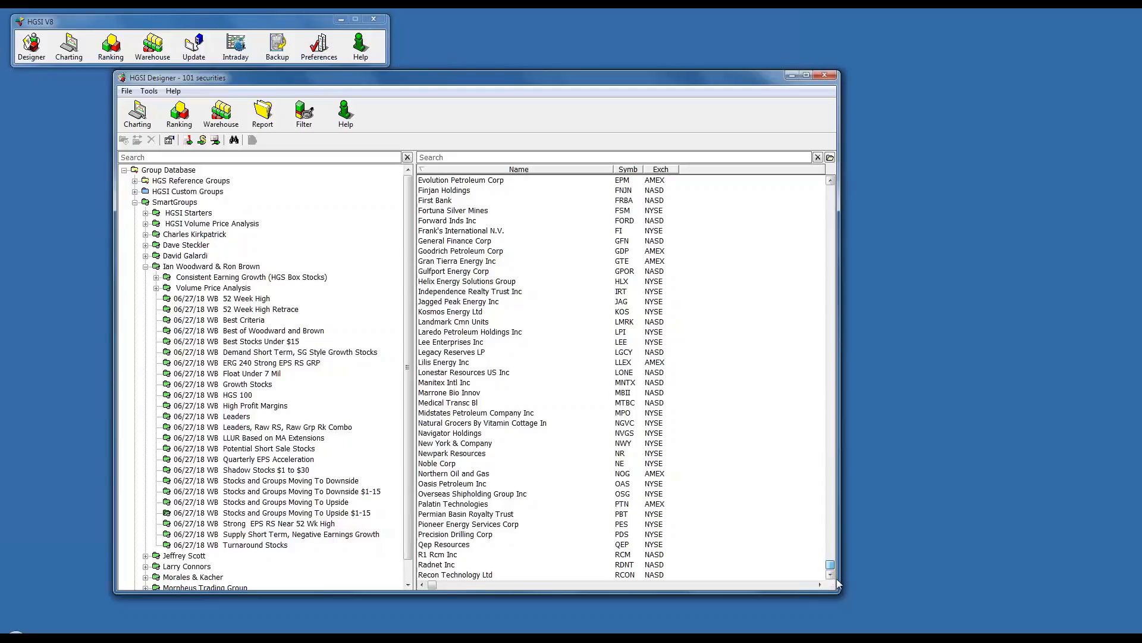
left_click(309, 503)
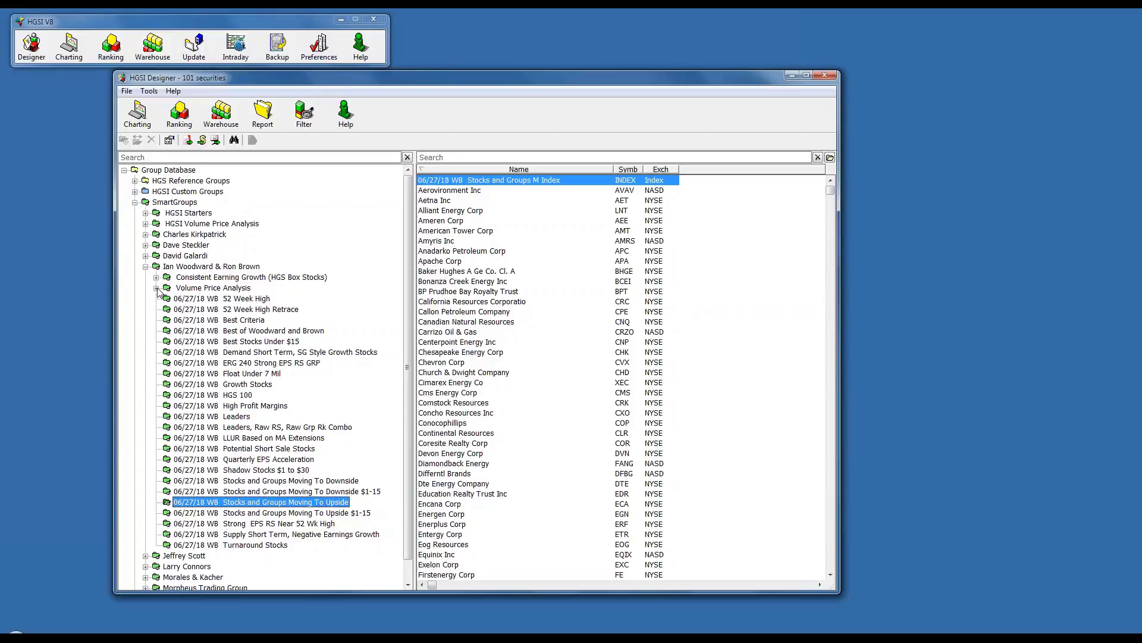
- List the Demand/Supply stocks under WB Volume Price Analysis, and review the groups within Consistent Earning Growth (HGS Box Stocks)
left_click(316, 299)
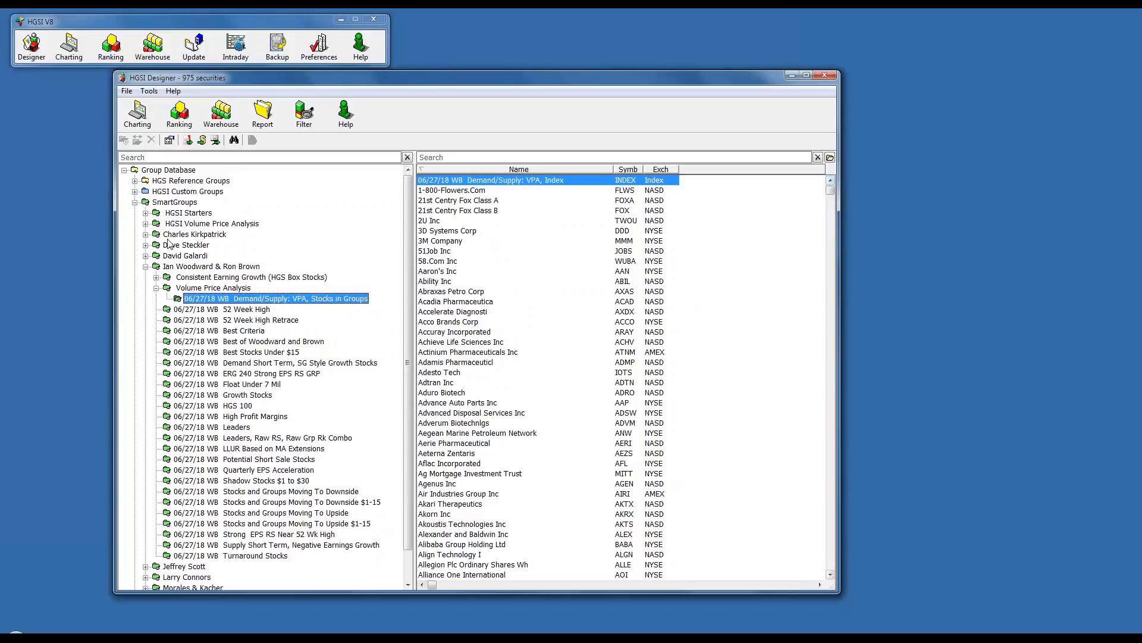
left_click(157, 288)
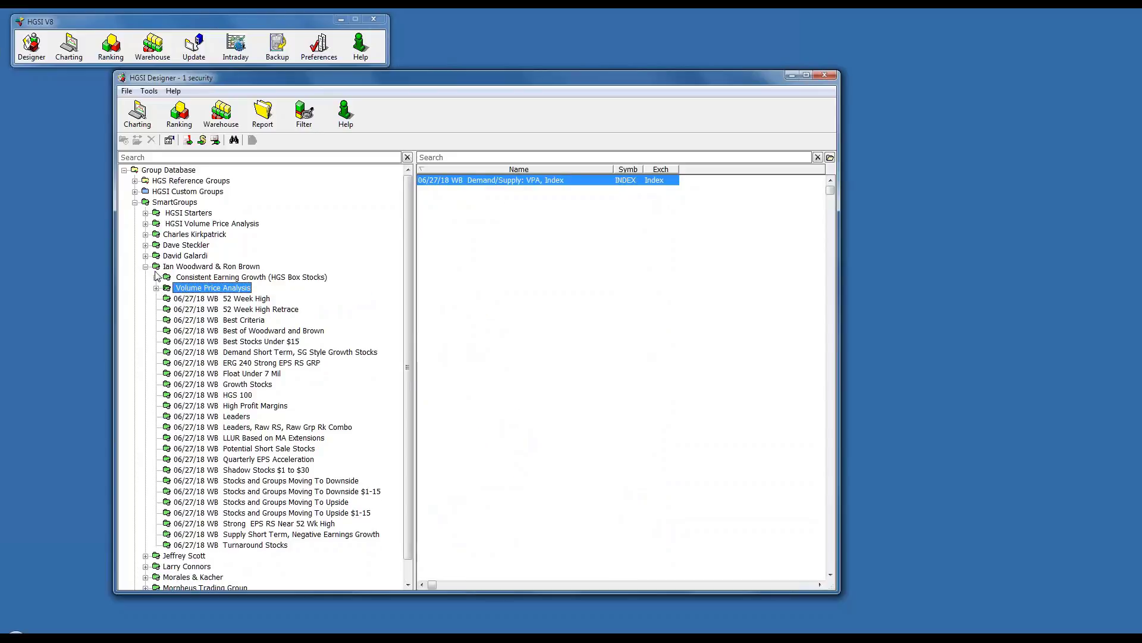
left_click(157, 277)
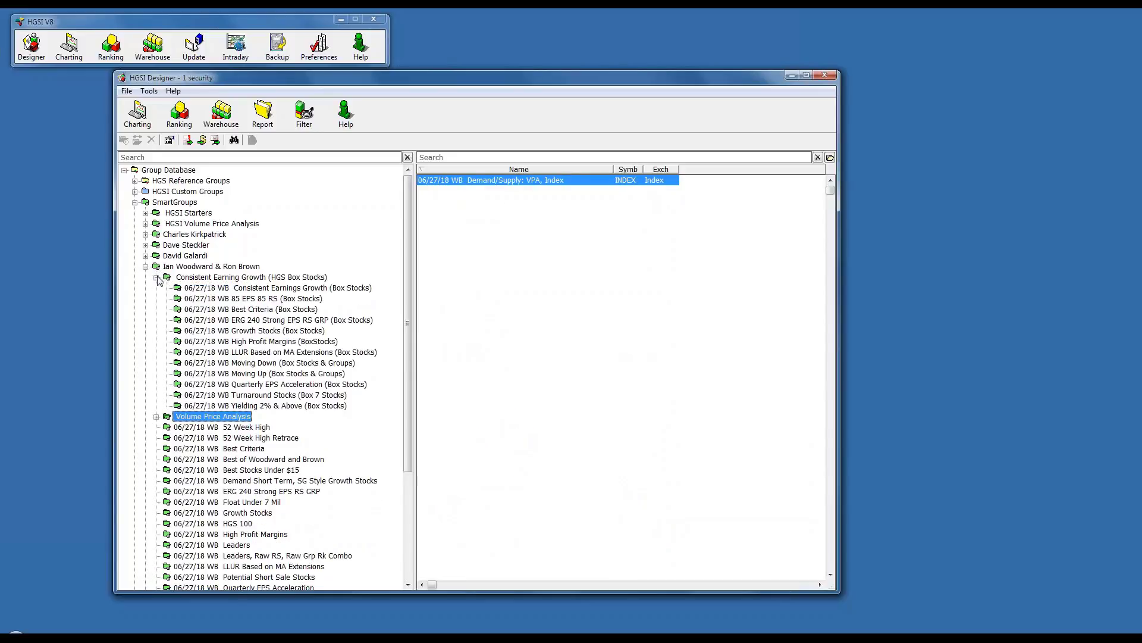
left_click(156, 277)
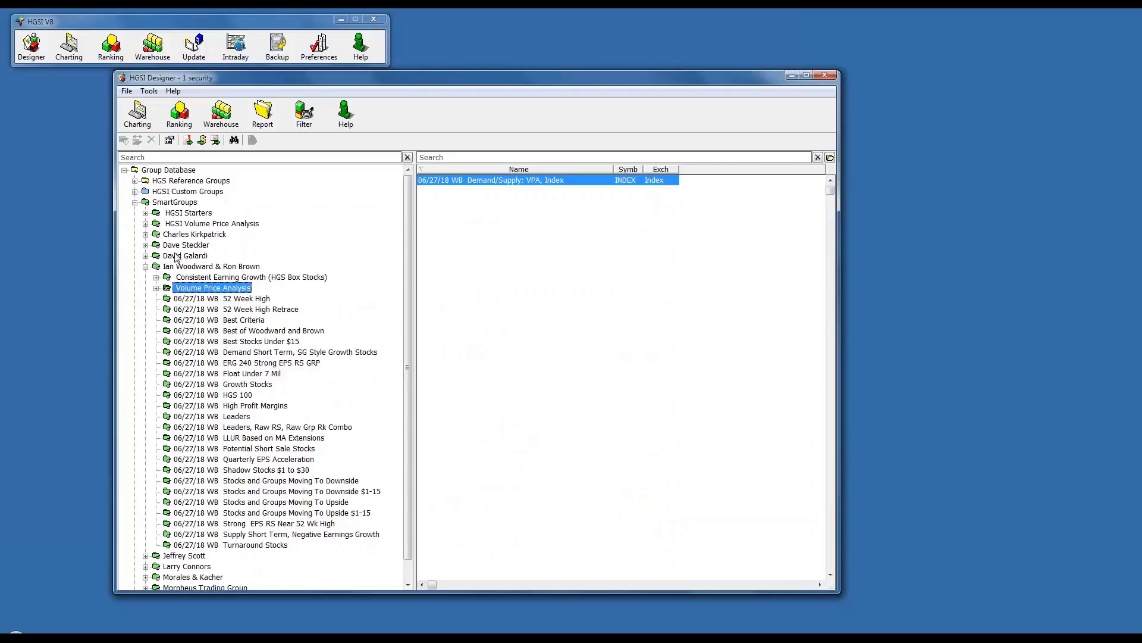
- Collapse the Woodward & Brown SmartGroups and expand the Morales & Kacher folder
left_click(146, 266)
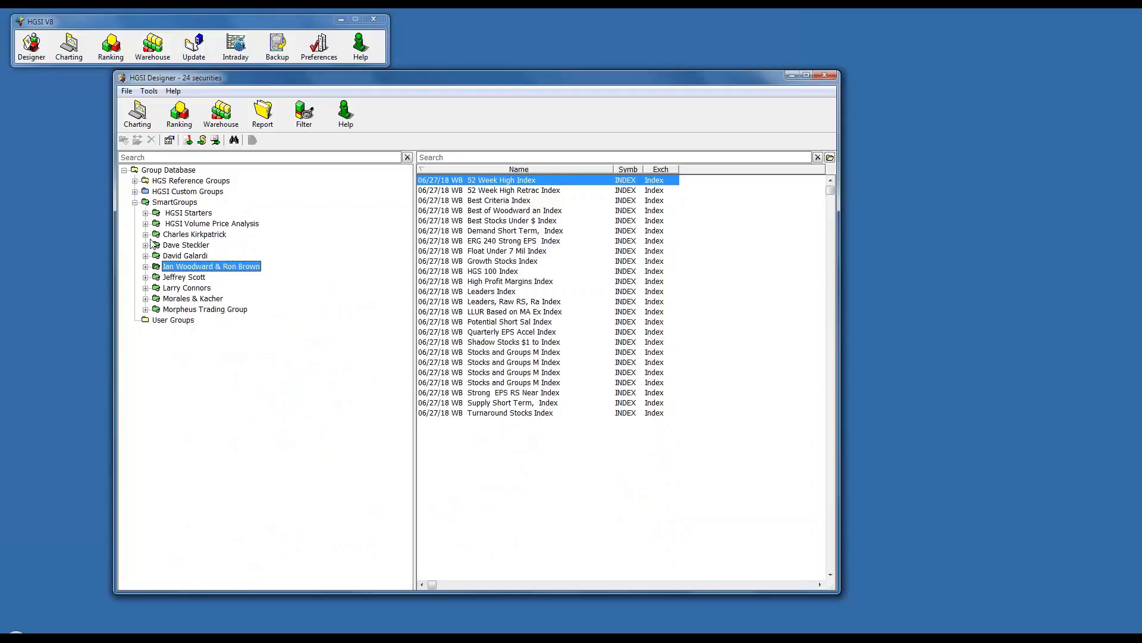
left_click(146, 299)
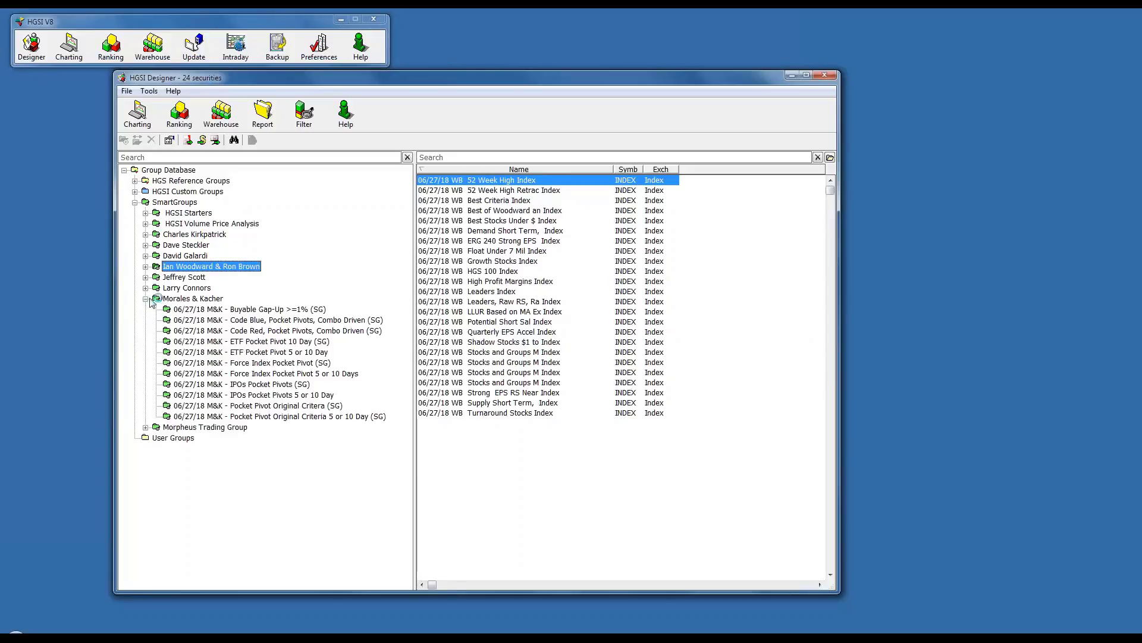
- List the M&K Buyable Gap-Up >=1% stocks, then collapse the SmartGroups and view the User Groups folder
left_click(281, 310)
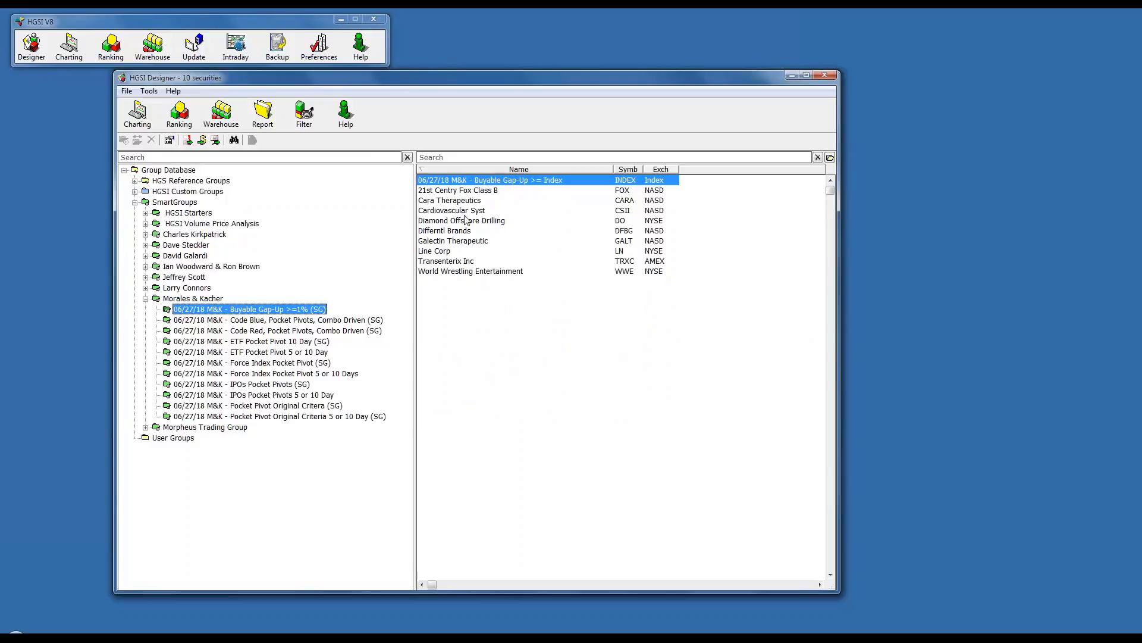
left_click(146, 300)
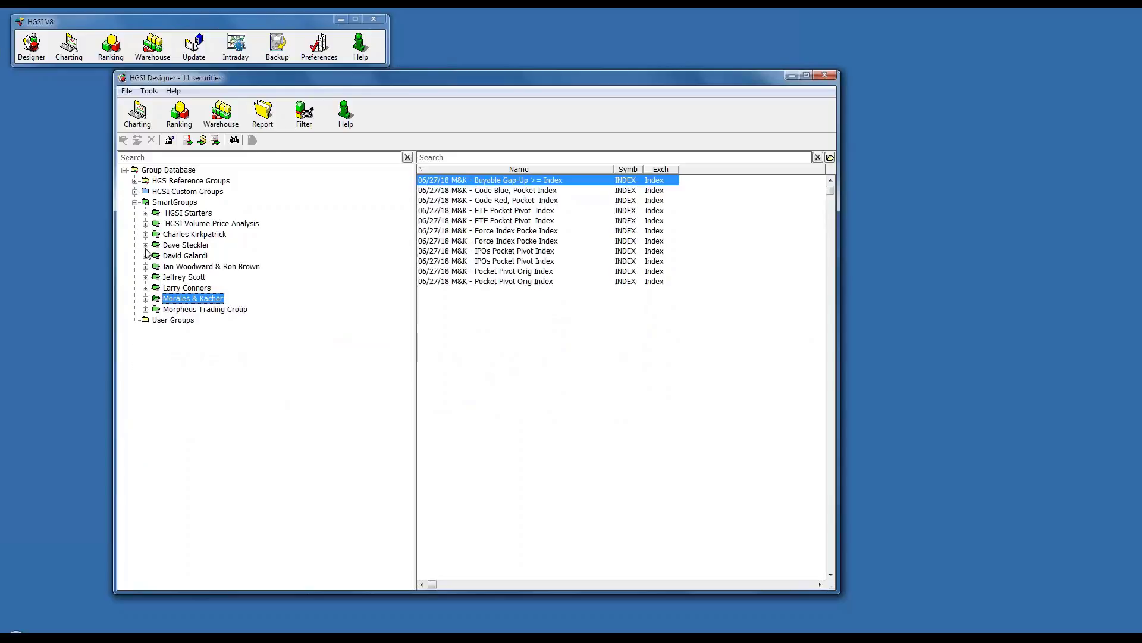
left_click(135, 202)
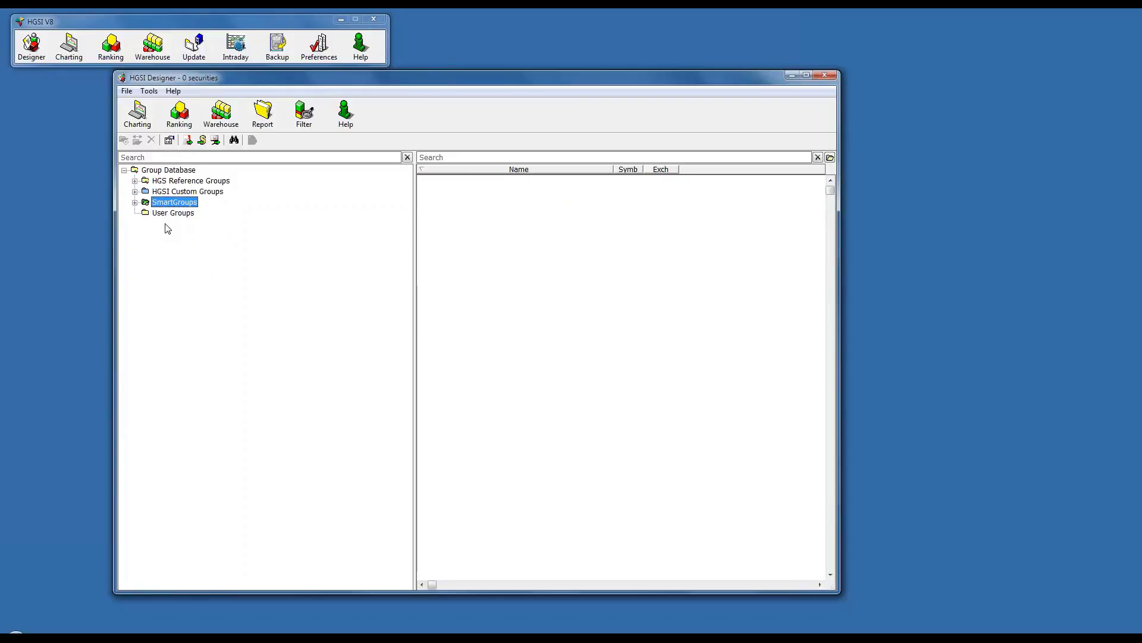
left_click(173, 214)
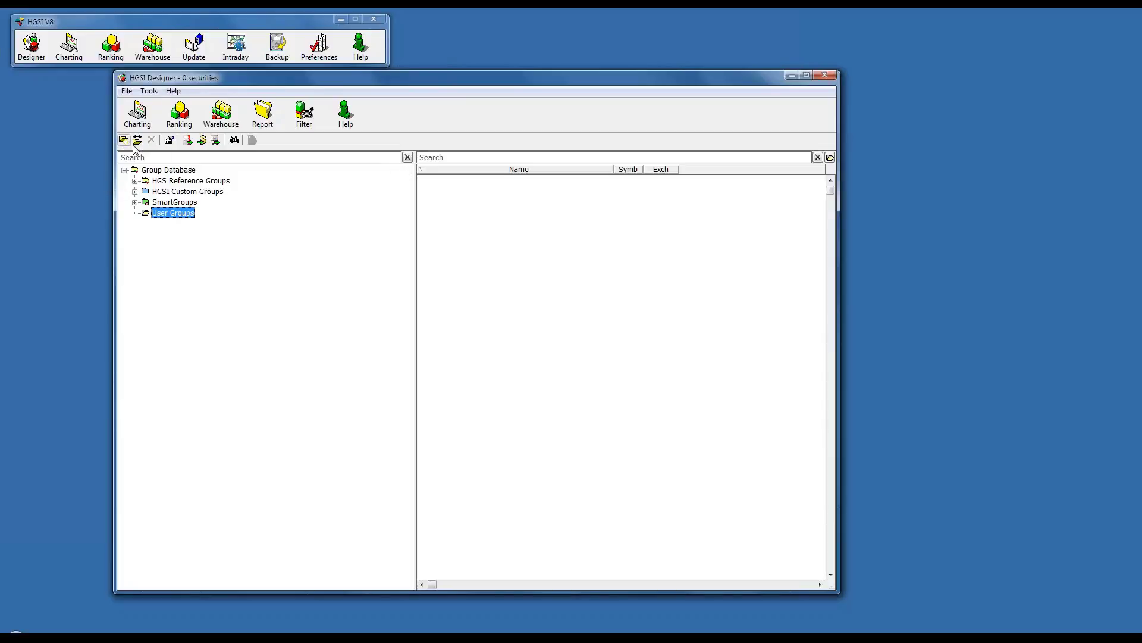
- List the S&P 1500 securities from Major Market Index Components and narrow the group tree pane
left_click(135, 181)
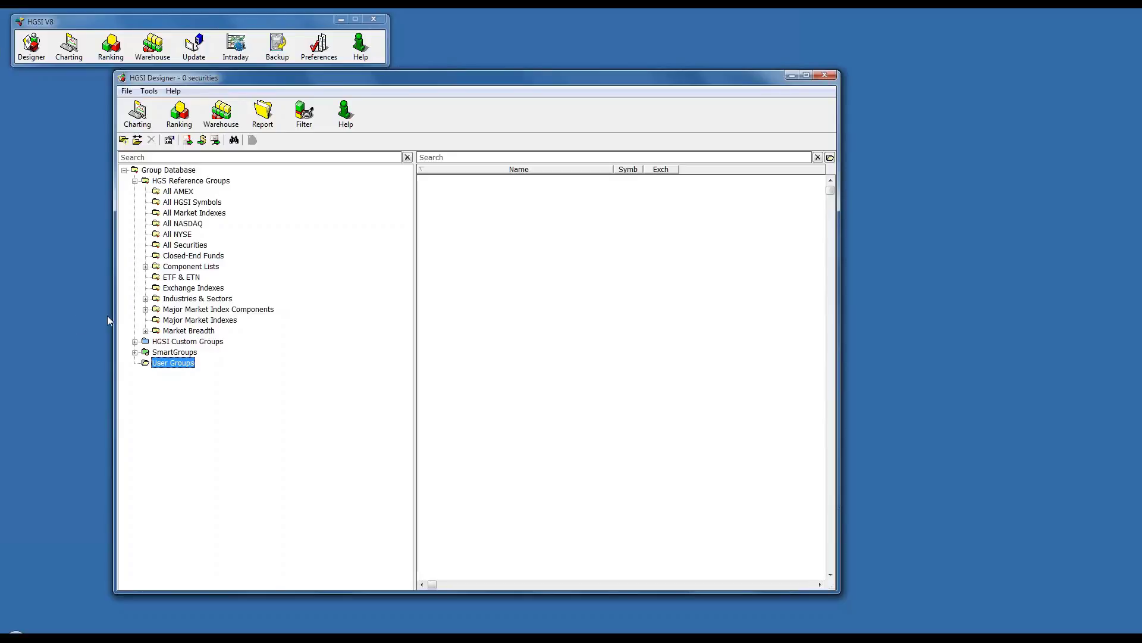
left_click(146, 310)
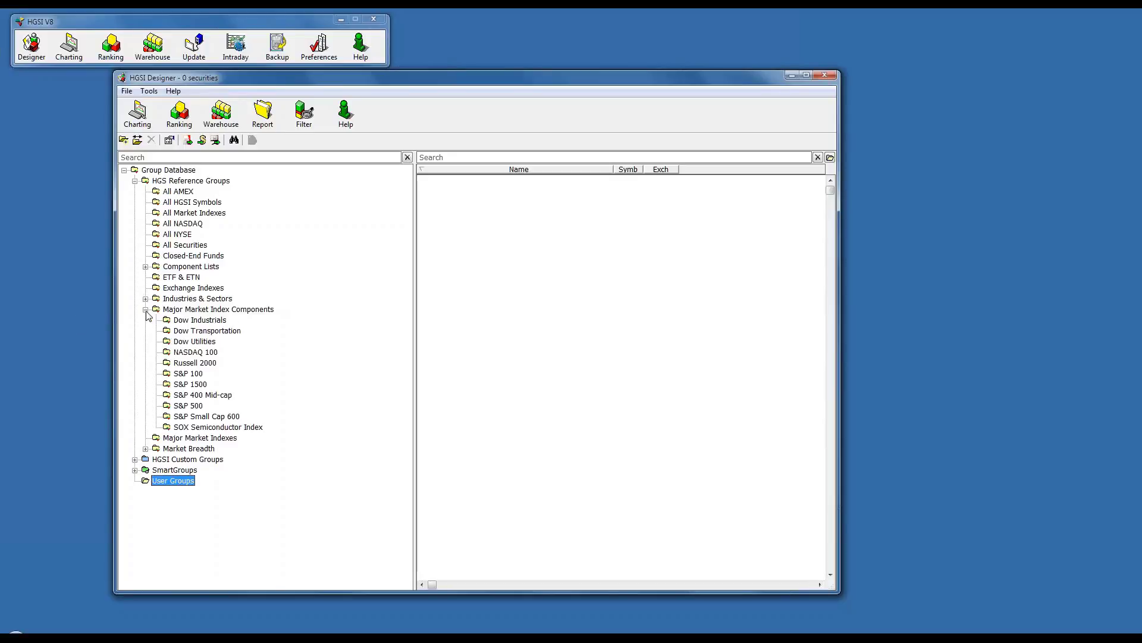
left_click(198, 386)
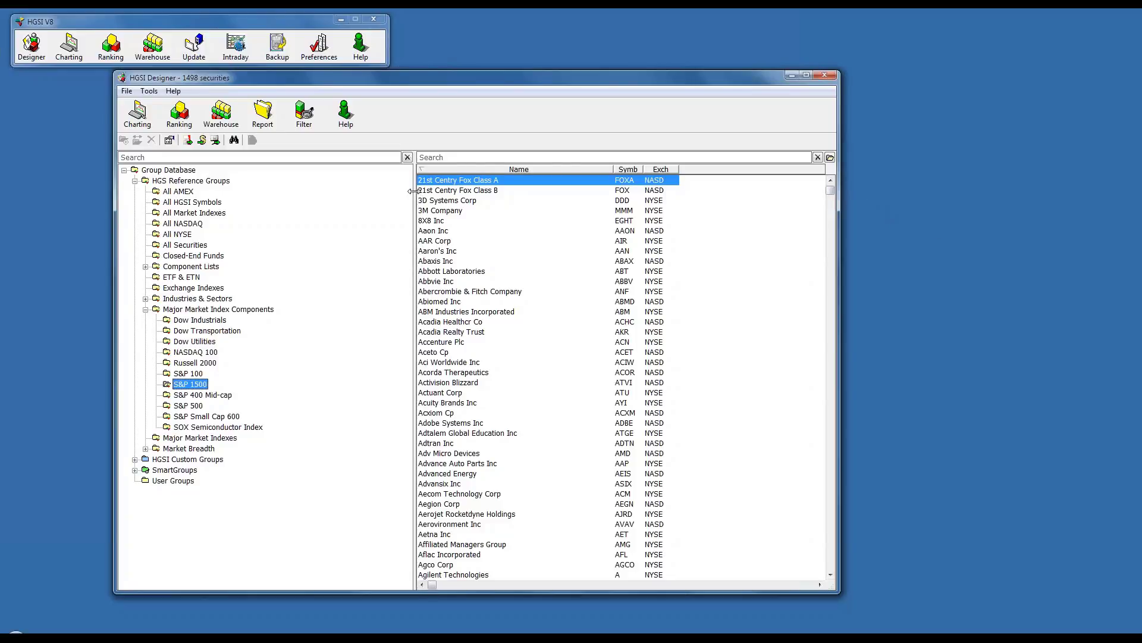
left_click_drag(376, 208, 384, 213)
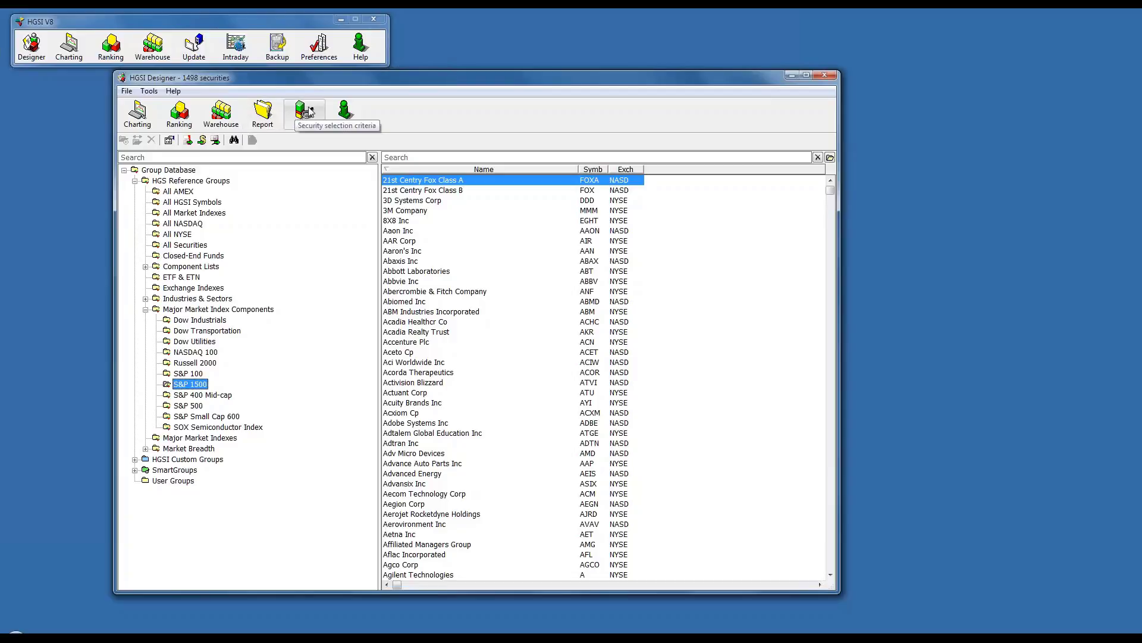
- Search the S&P 1500 securities for the symbol msft, and clear the search
left_click(435, 158)
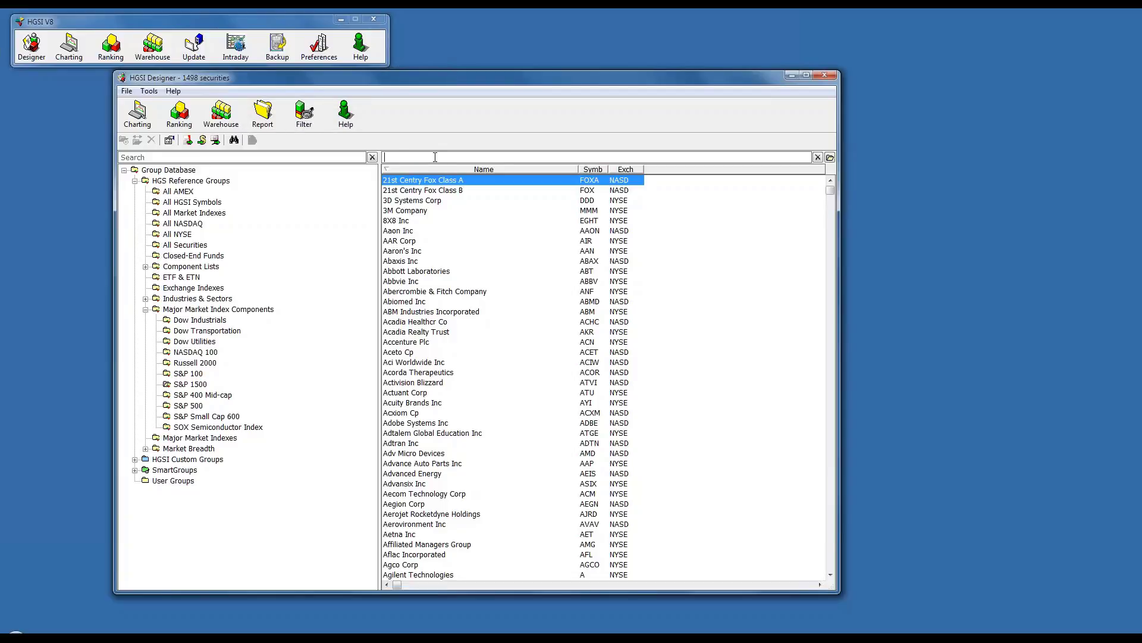
type("msft")
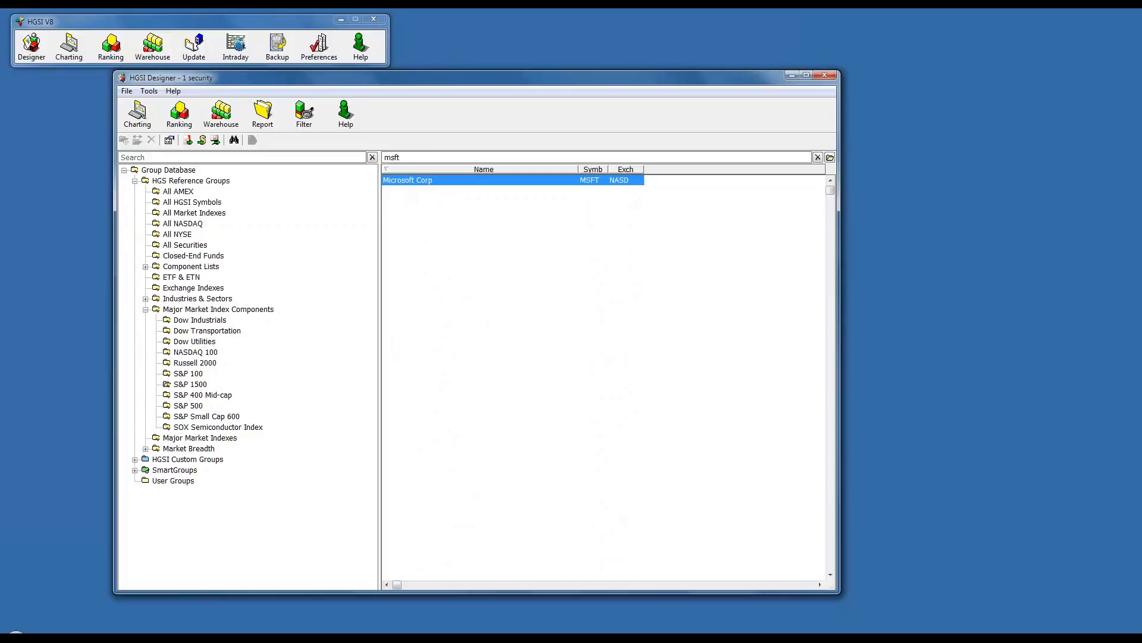
key("BackSpace")
key("BackSpace")
key("BackSpace")
key("BackSpace")
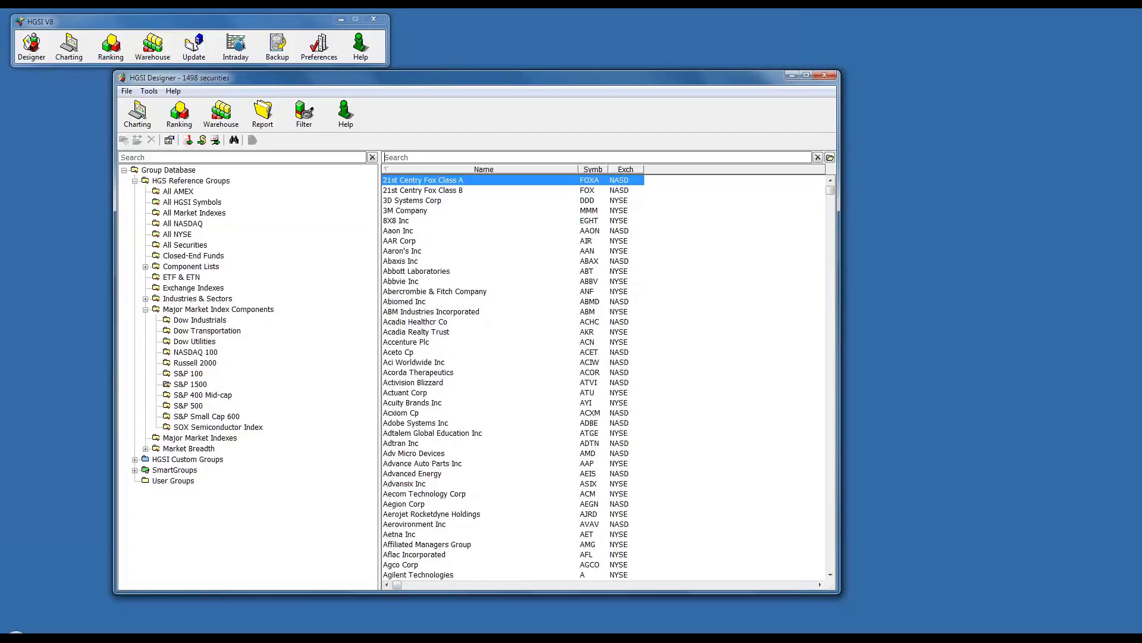
- Search the S&P 1500 securities by company name with "micros", and clear the search
type("micros")
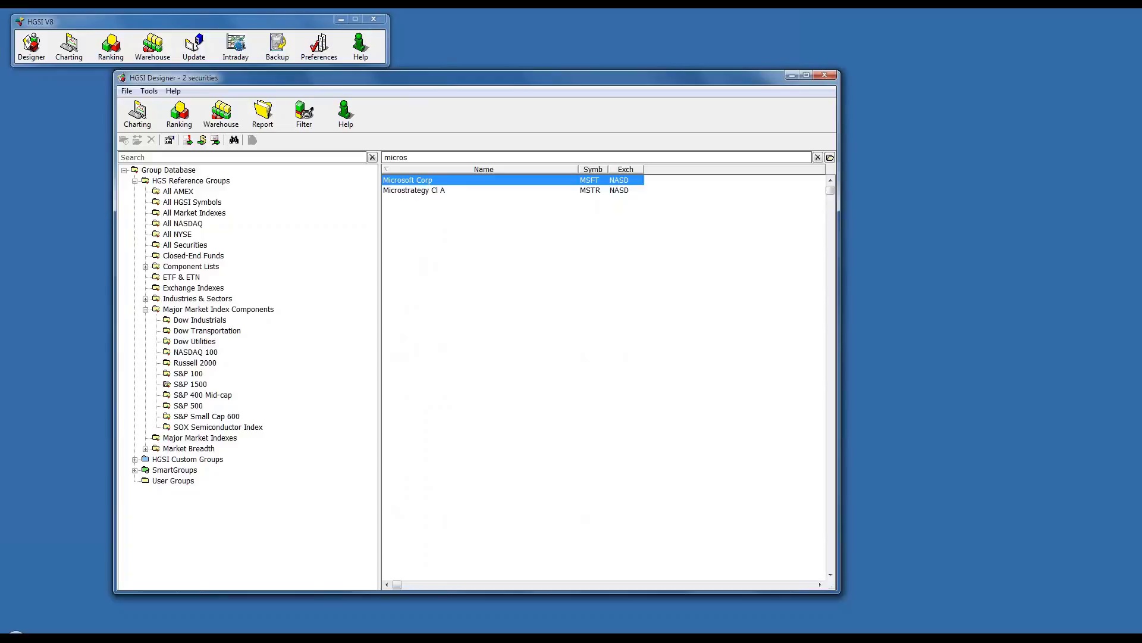
key("BackSpace")
key("BackSpace")
key("BackSpace")
key("BackSpace")
key("BackSpace")
key("BackSpace")
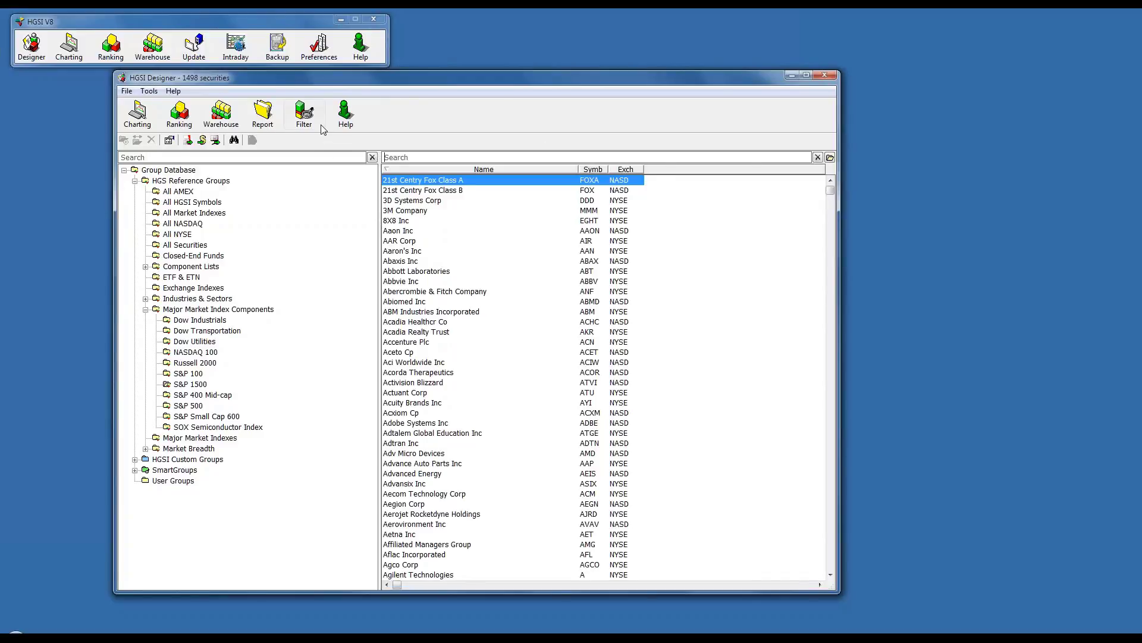
- Open the filter chooser and review the Charting Visual Strategy Backtest (VSB) filters within HGSI Starters
left_click(304, 115)
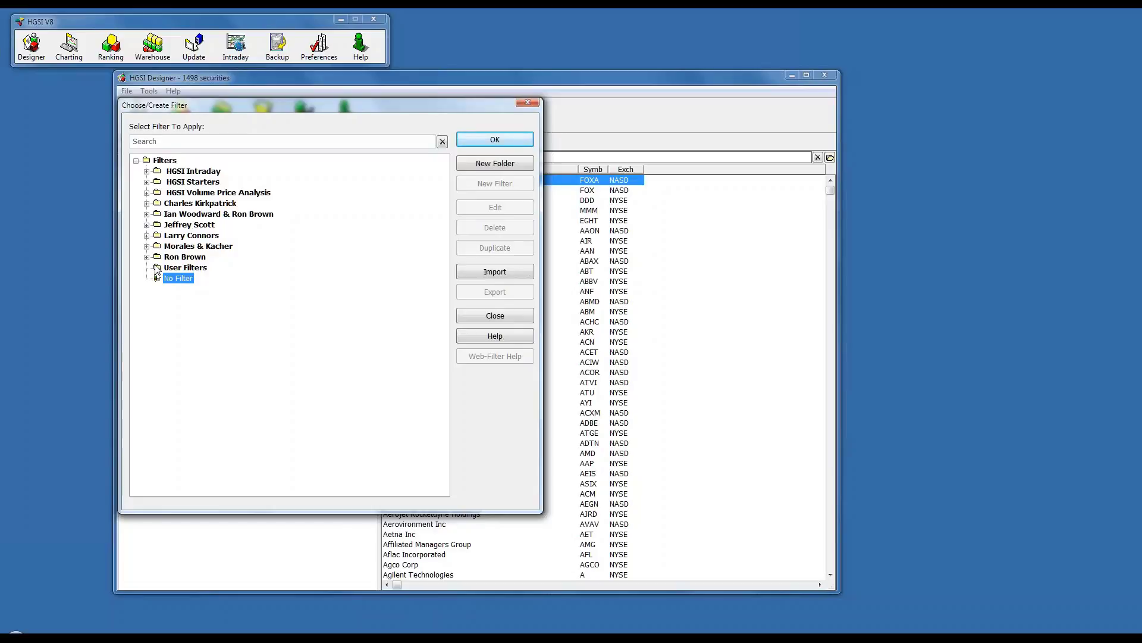
left_click(146, 182)
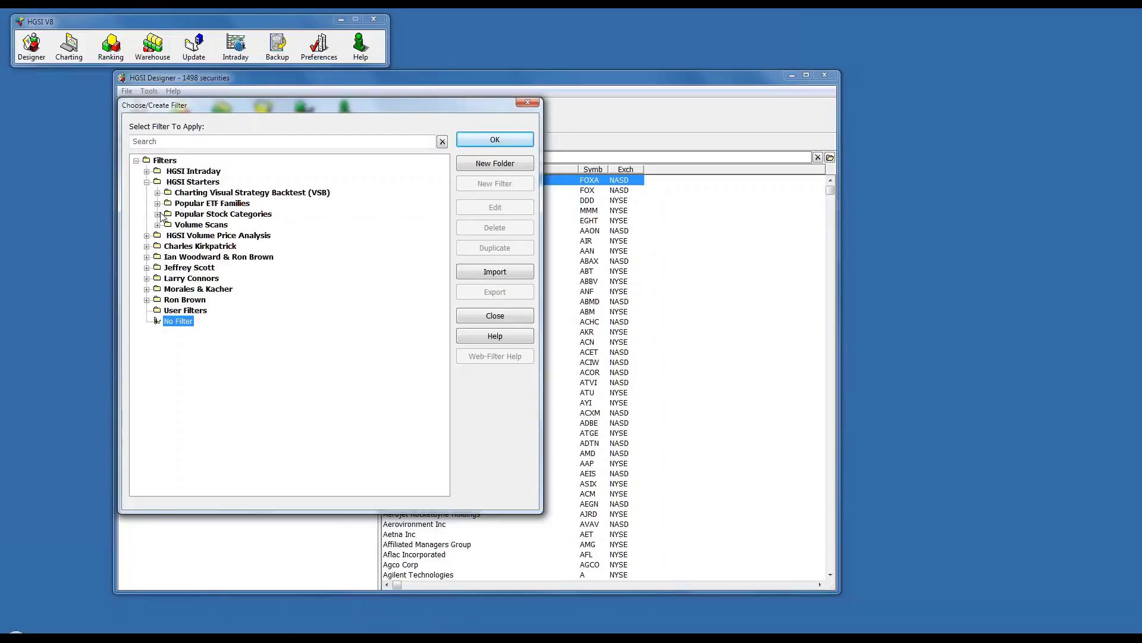
left_click(158, 192)
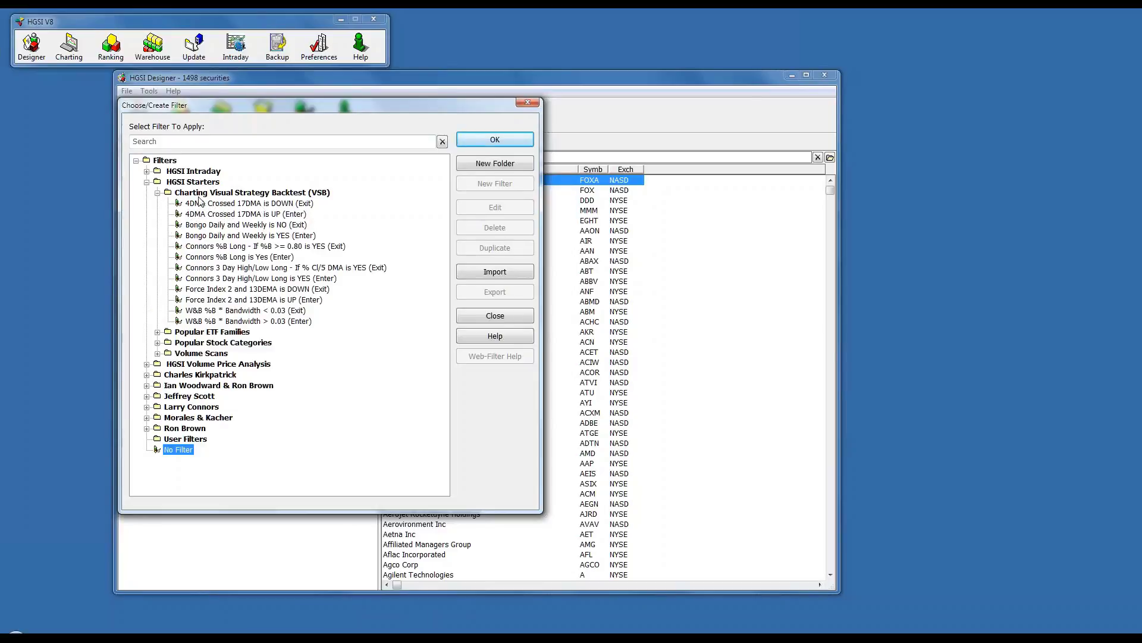
left_click(147, 182)
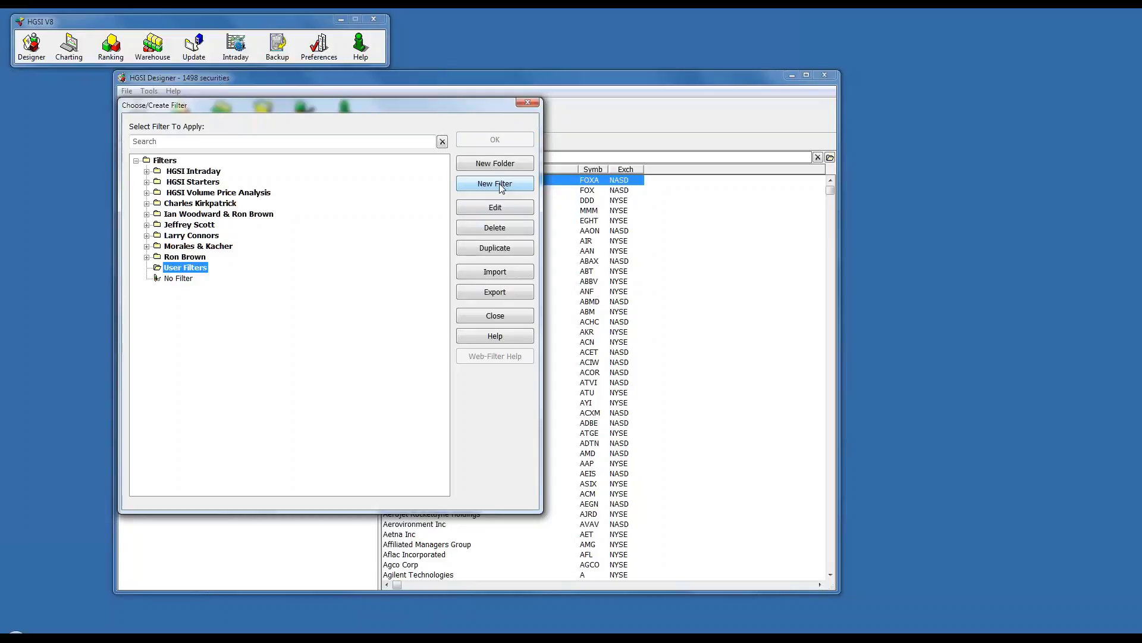
- Create a new filter in User Filters named "Prospecting 06-28-2018"
left_click(501, 186)
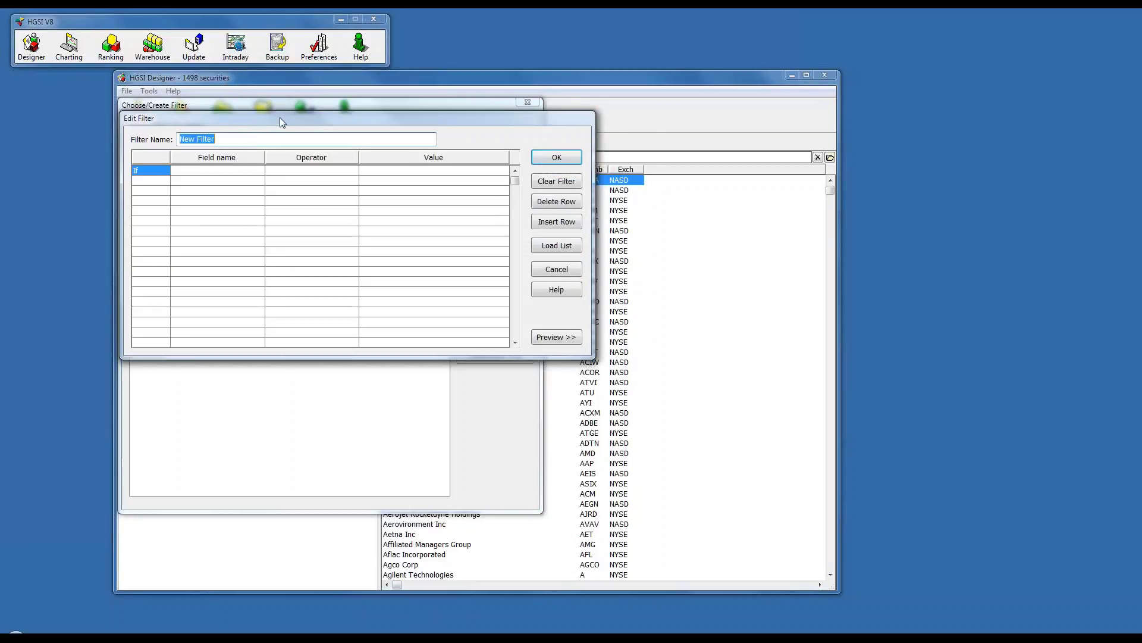
left_click_drag(279, 117, 399, 278)
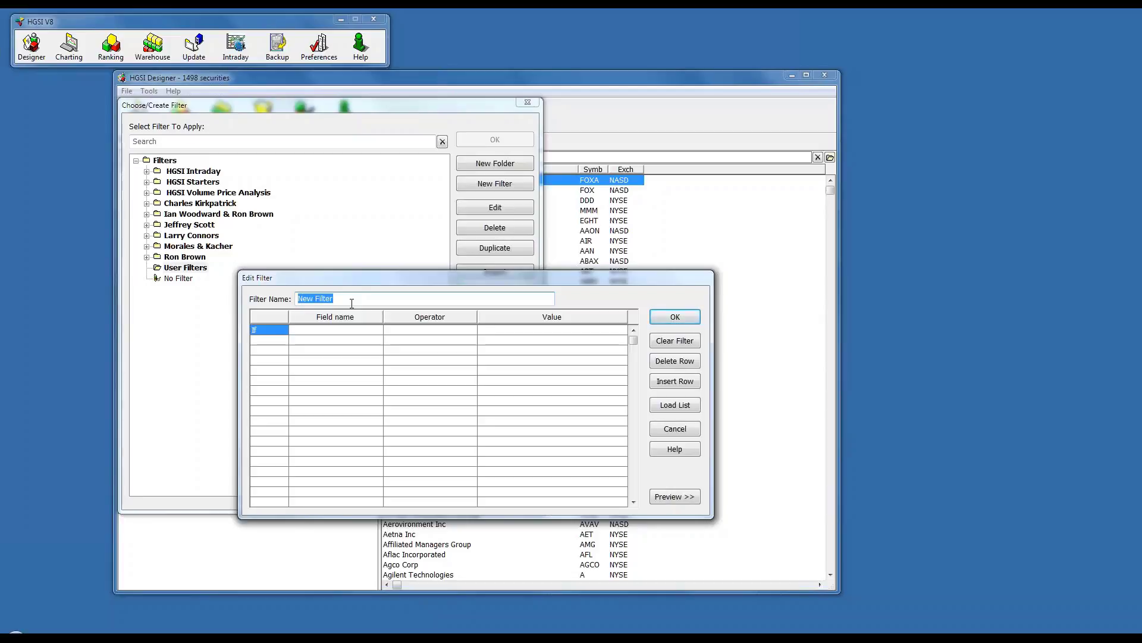
type("Prospecting 06-28-2018")
left_click_drag(402, 277, 394, 127)
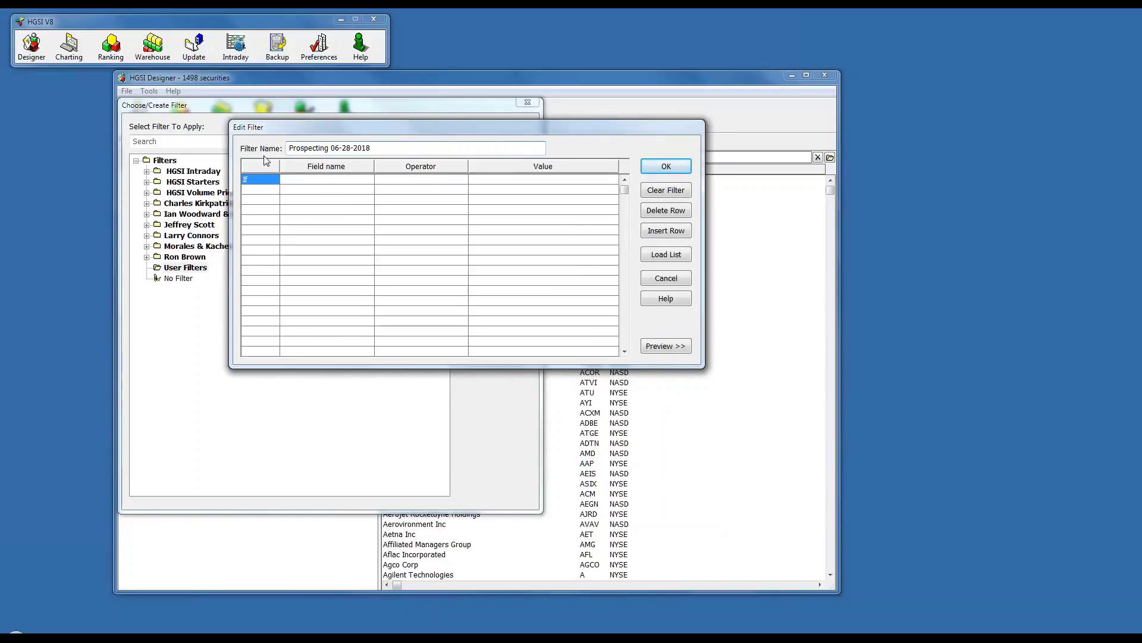
- Add a first filter condition requiring % Cl/200 DMA to be greater than 0
left_click(320, 185)
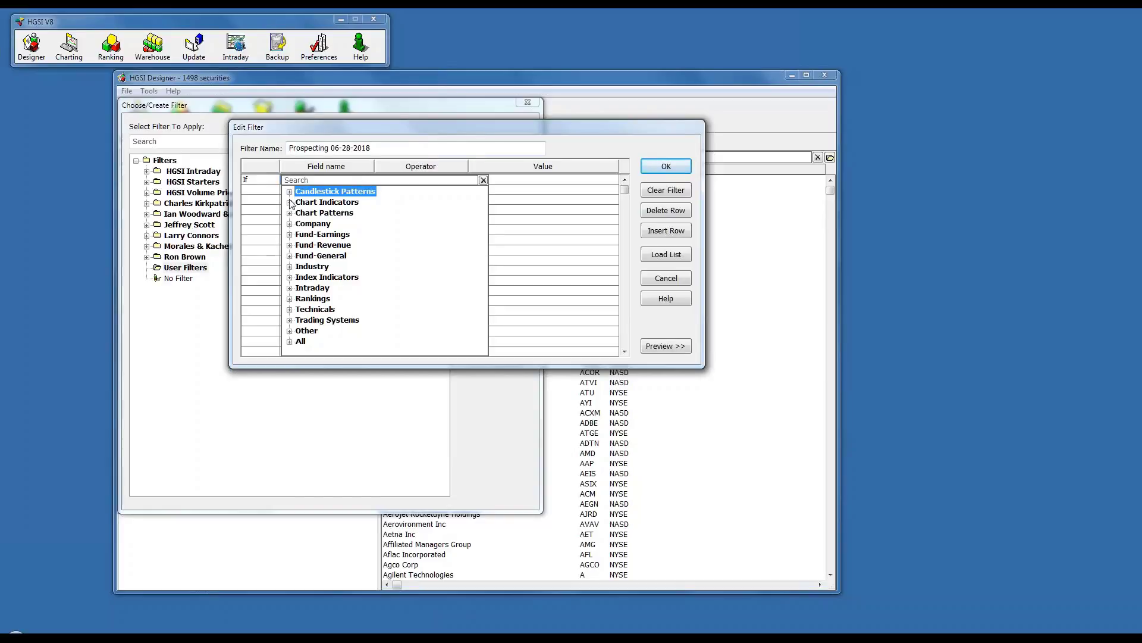
left_click(302, 180)
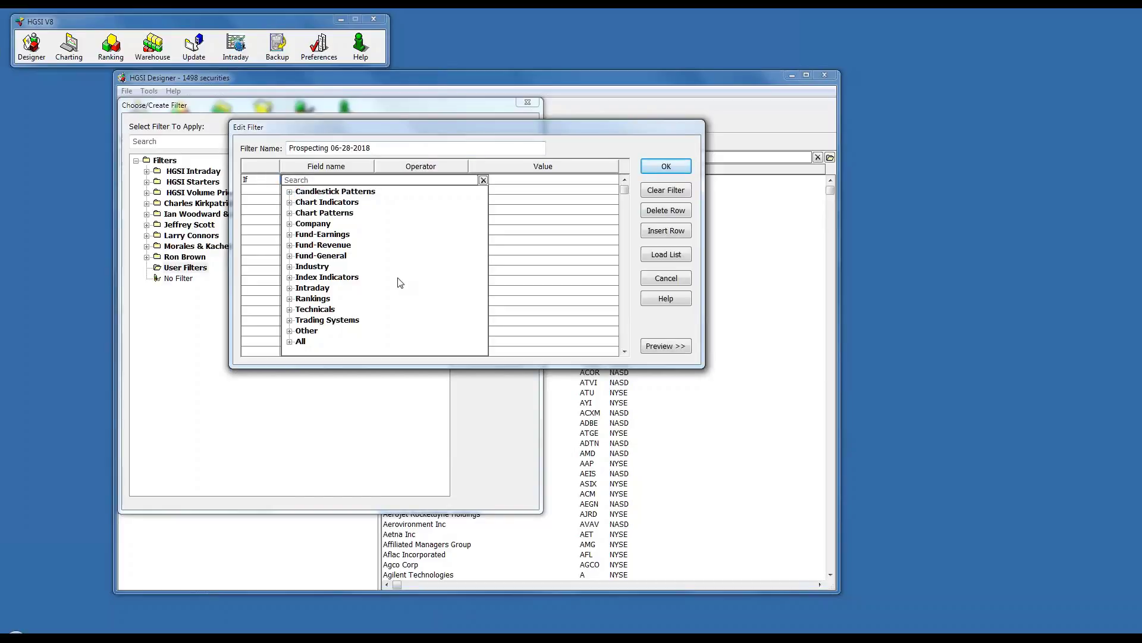
type("200")
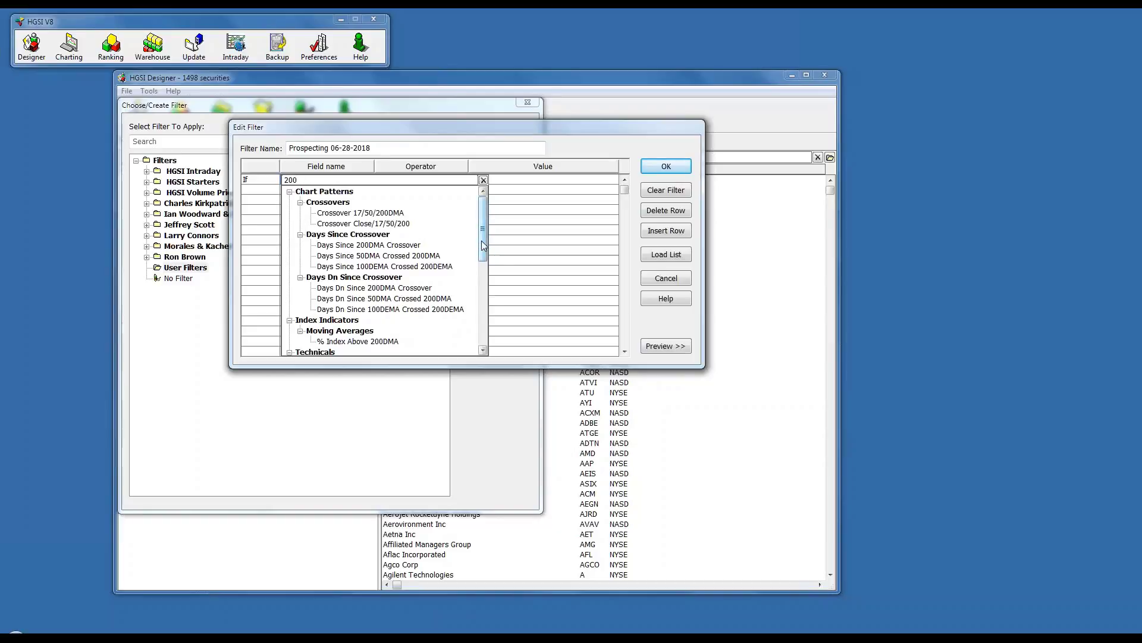
left_click_drag(483, 244, 491, 278)
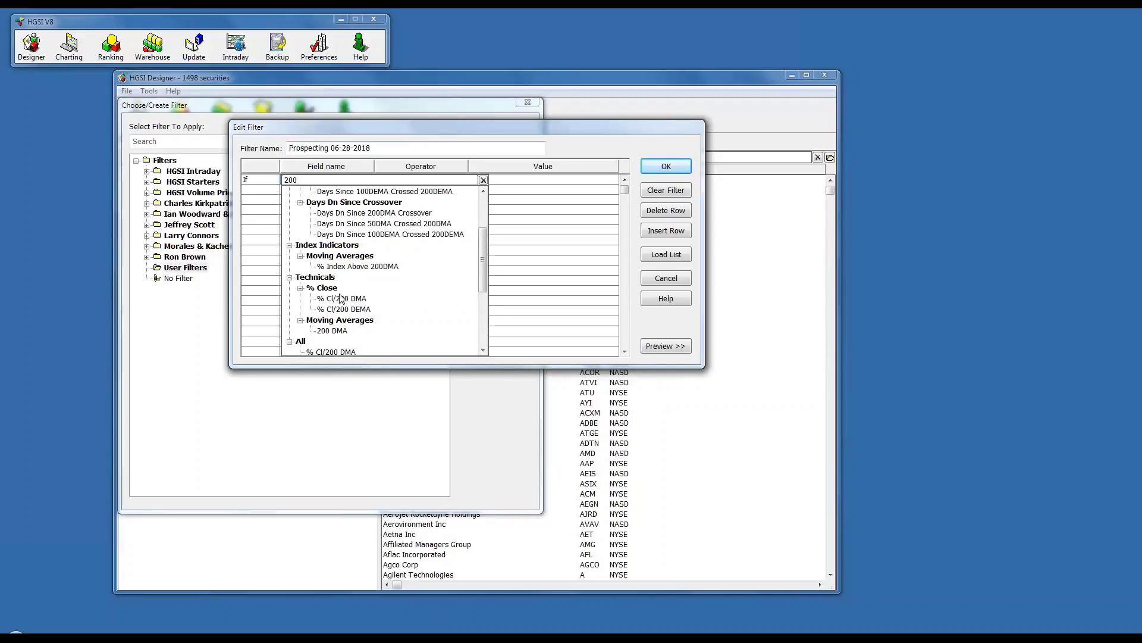
left_click(344, 299)
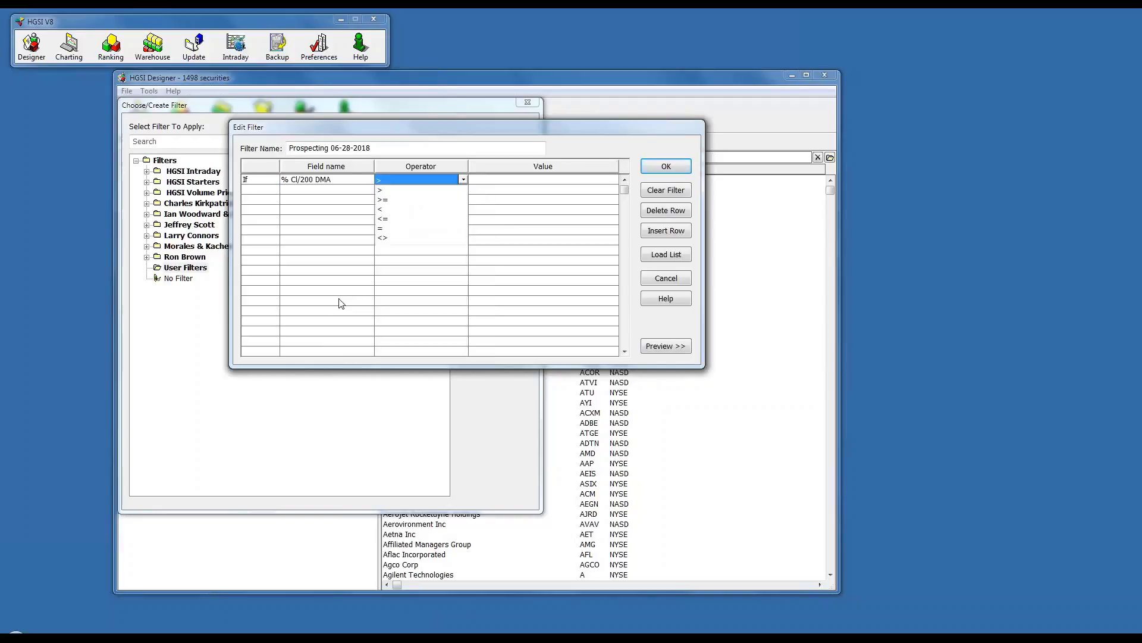
left_click(384, 189)
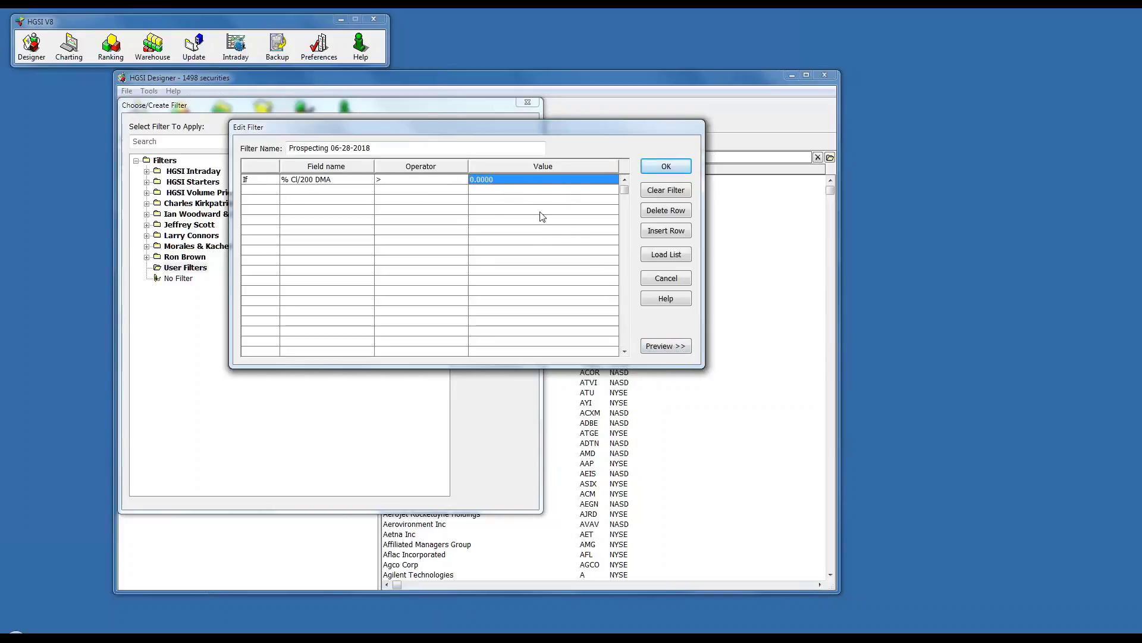
- Preview the filter's matches against the S&P 1500 group from Major Market Index Components
left_click(679, 350)
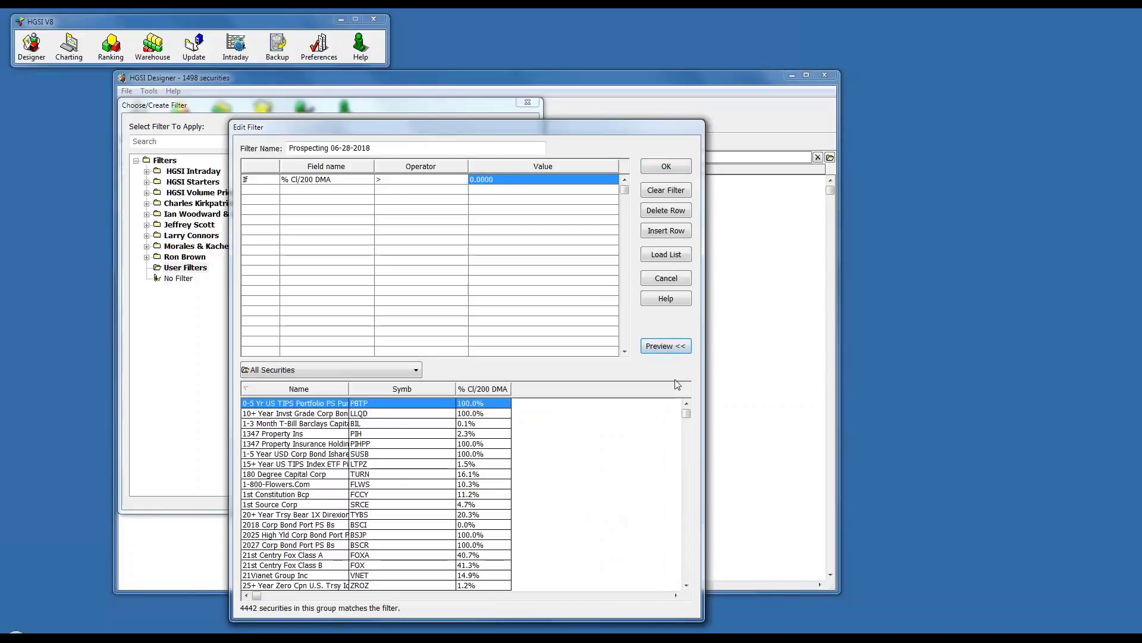
left_click(417, 371)
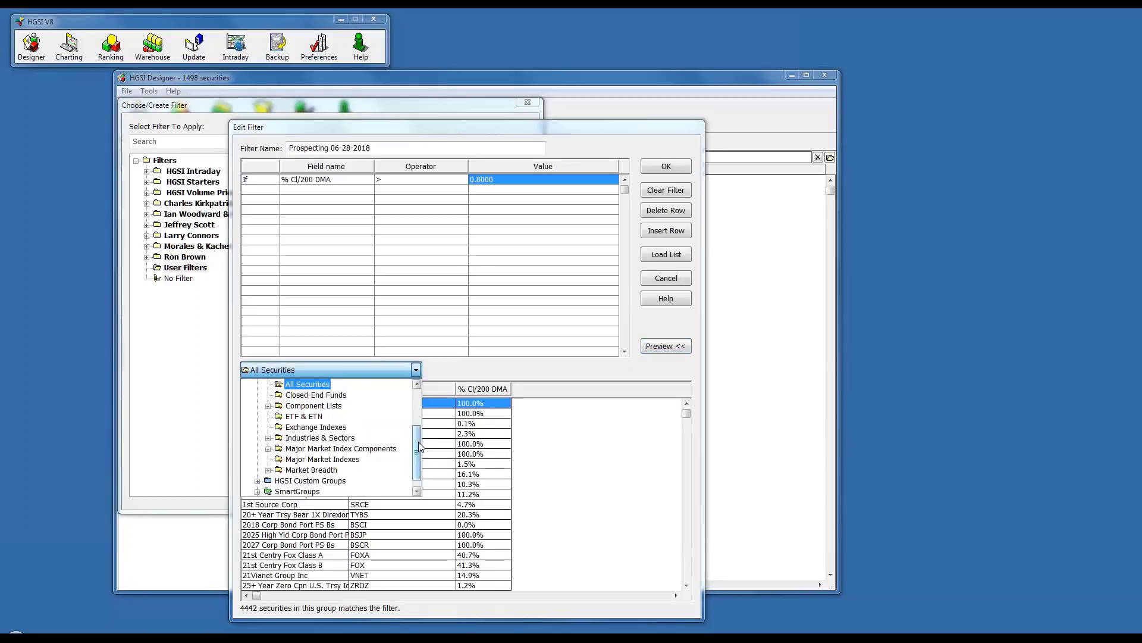
scroll(425, 402, "down", 3)
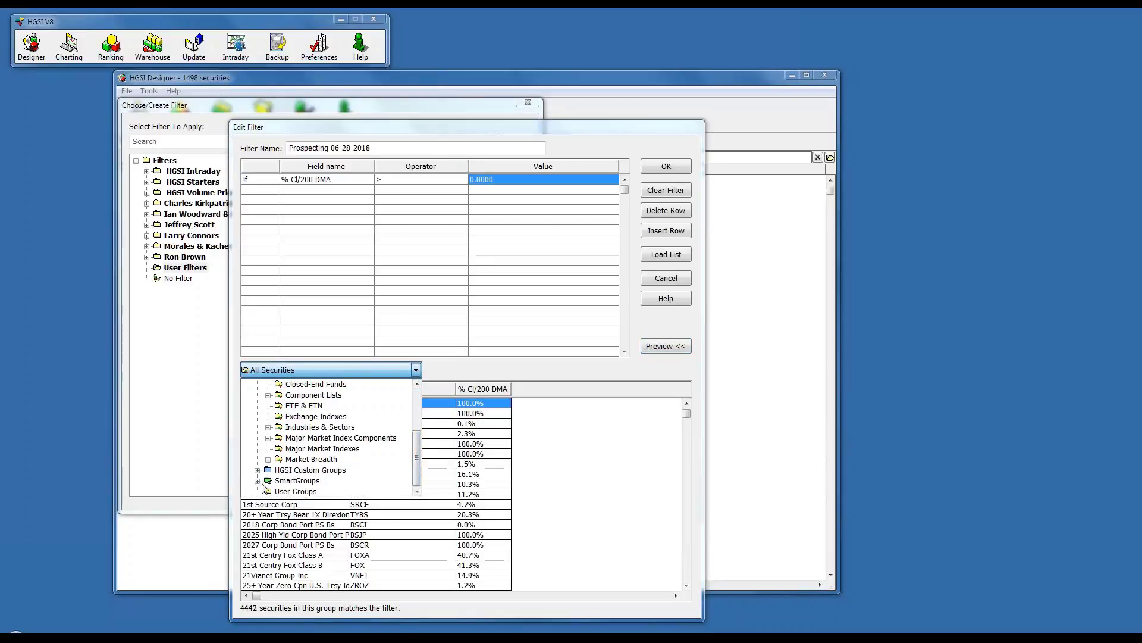
left_click(269, 438)
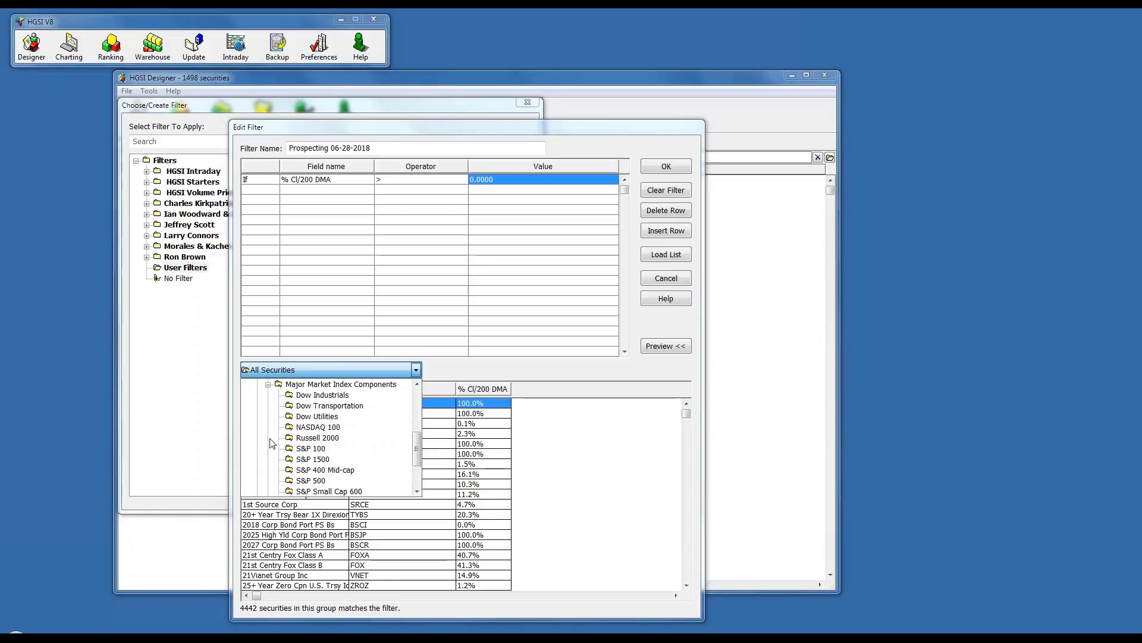
left_click(330, 460)
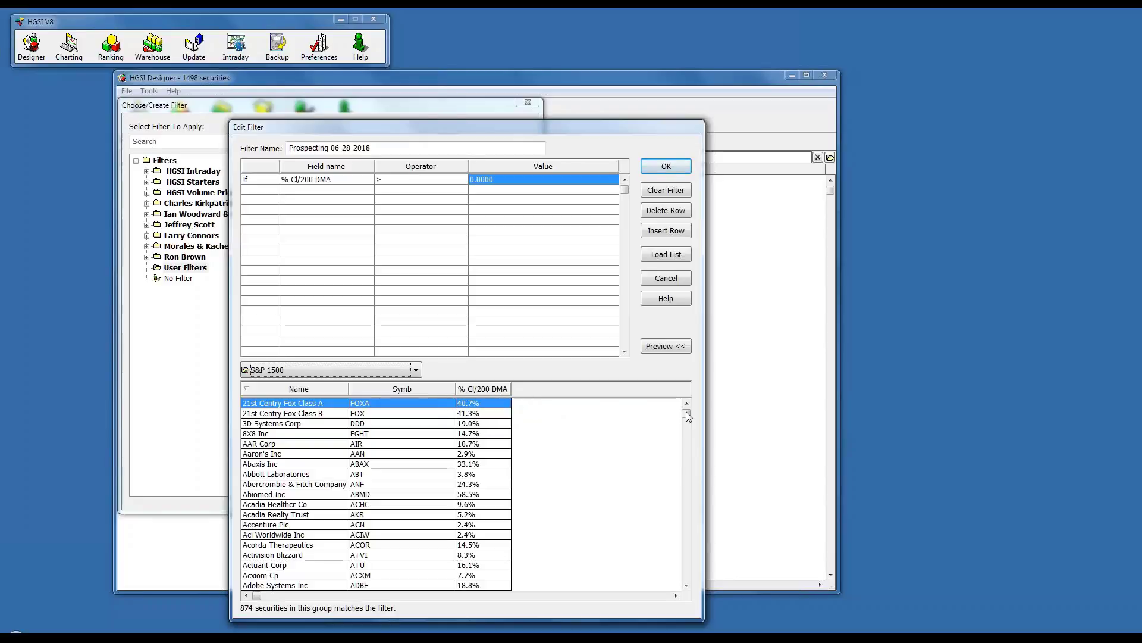
- Sort the previewed securities by % Cl/200 DMA from highest to lowest and widen that column
mouse_move(686, 413)
left_mouse_down()
mouse_move(684, 435)
mouse_move(670, 405)
left_mouse_up()
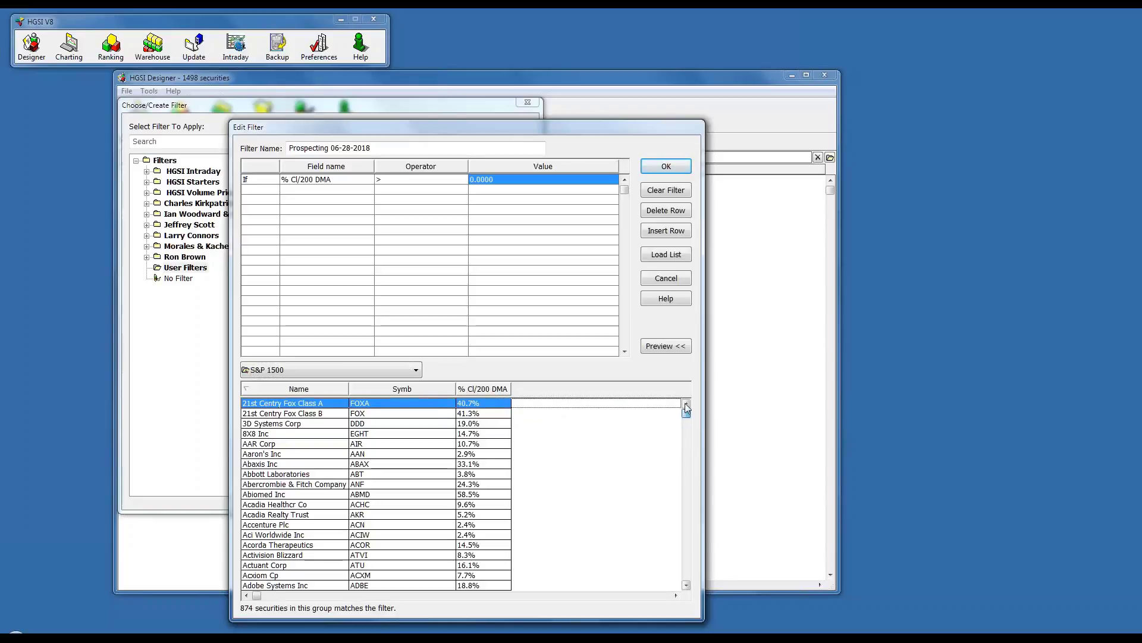
left_click(476, 389)
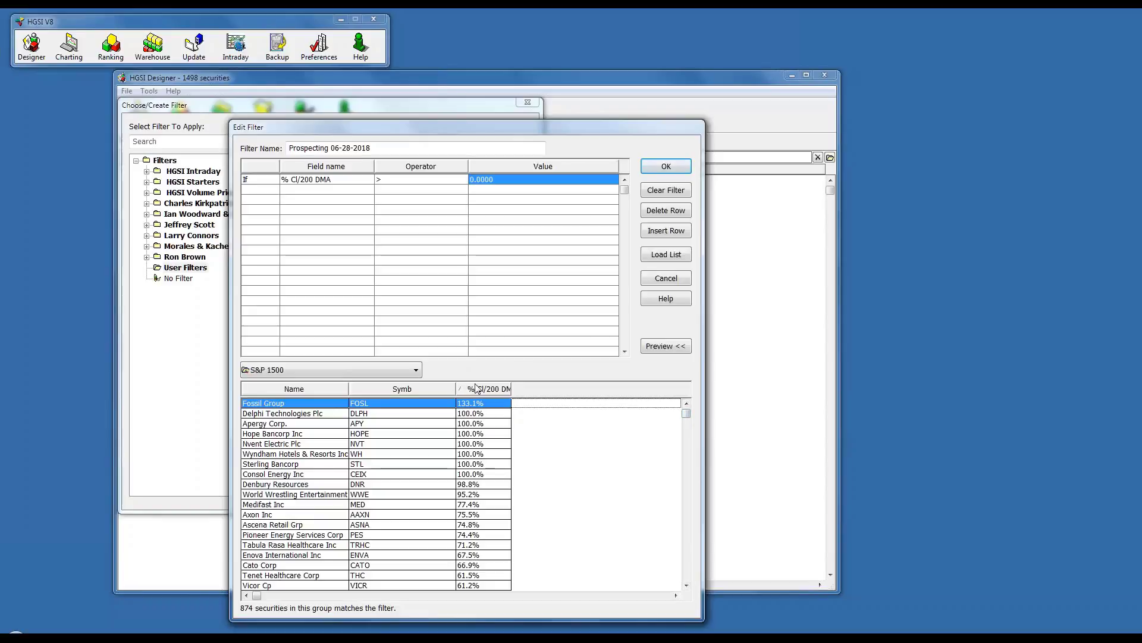
left_click(485, 390)
left_click(486, 390)
left_click_drag(512, 388, 531, 388)
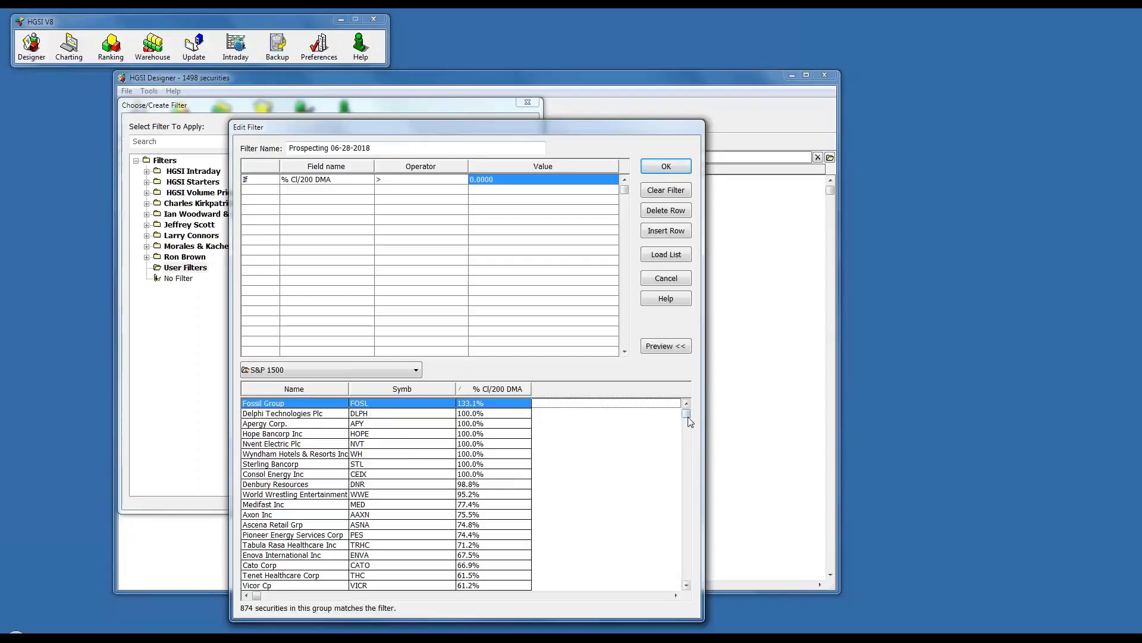
mouse_move(687, 415)
left_mouse_down()
mouse_move(687, 432)
mouse_move(687, 411)
left_mouse_up()
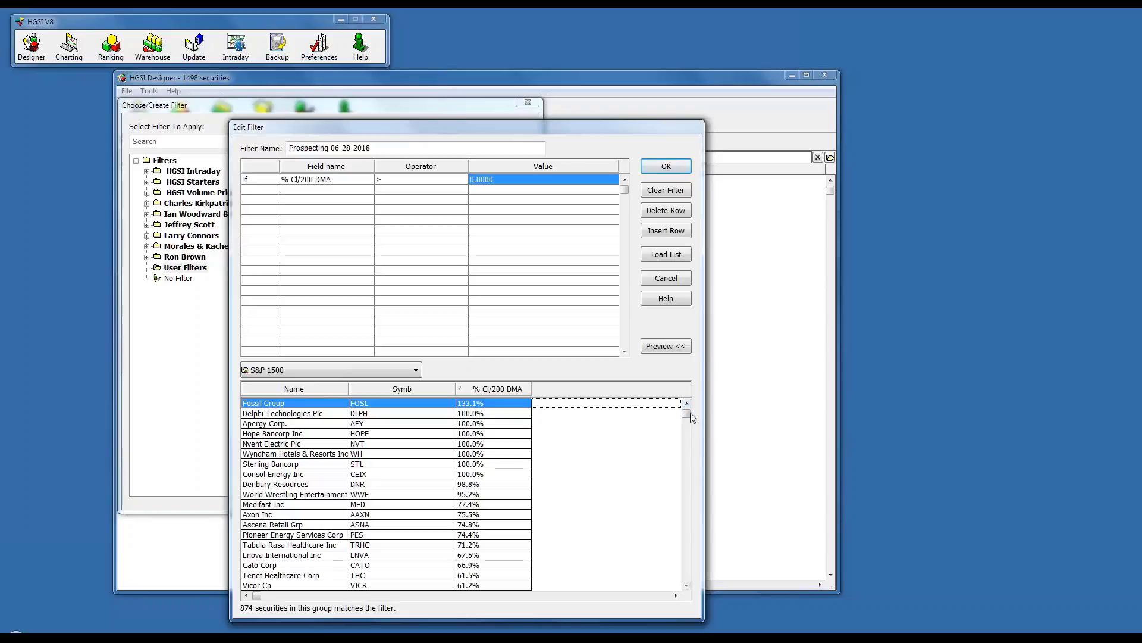
- Set the filter's % Cl/200 DMA threshold to 75, save the filter, and apply it to the S&P 1500 group
left_click_drag(686, 413, 689, 387)
left_click(508, 177)
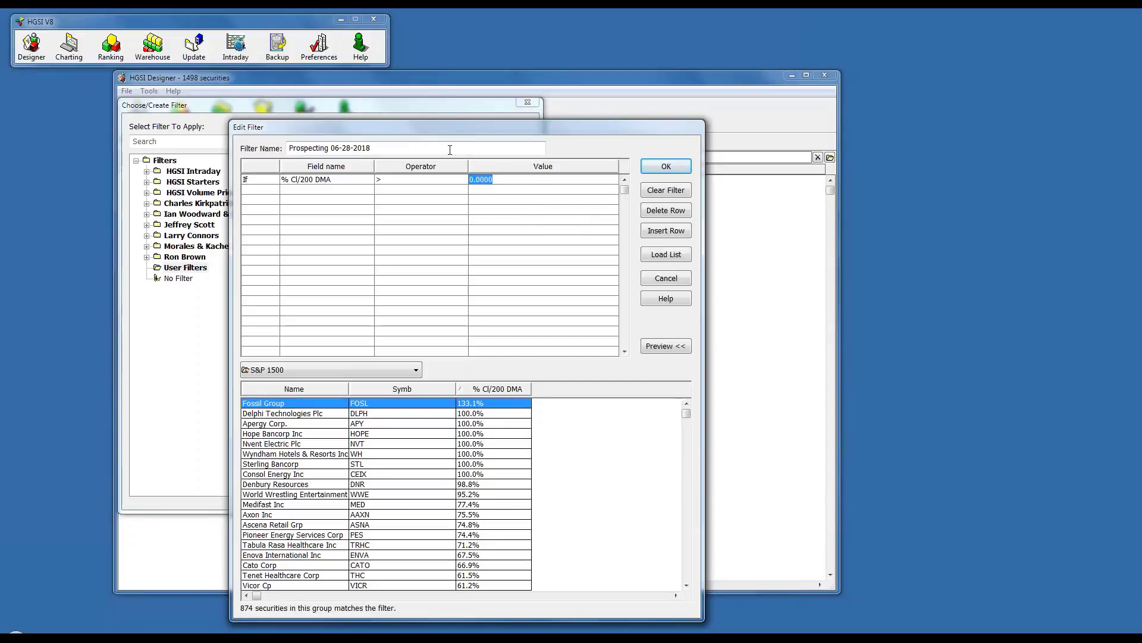
type("75")
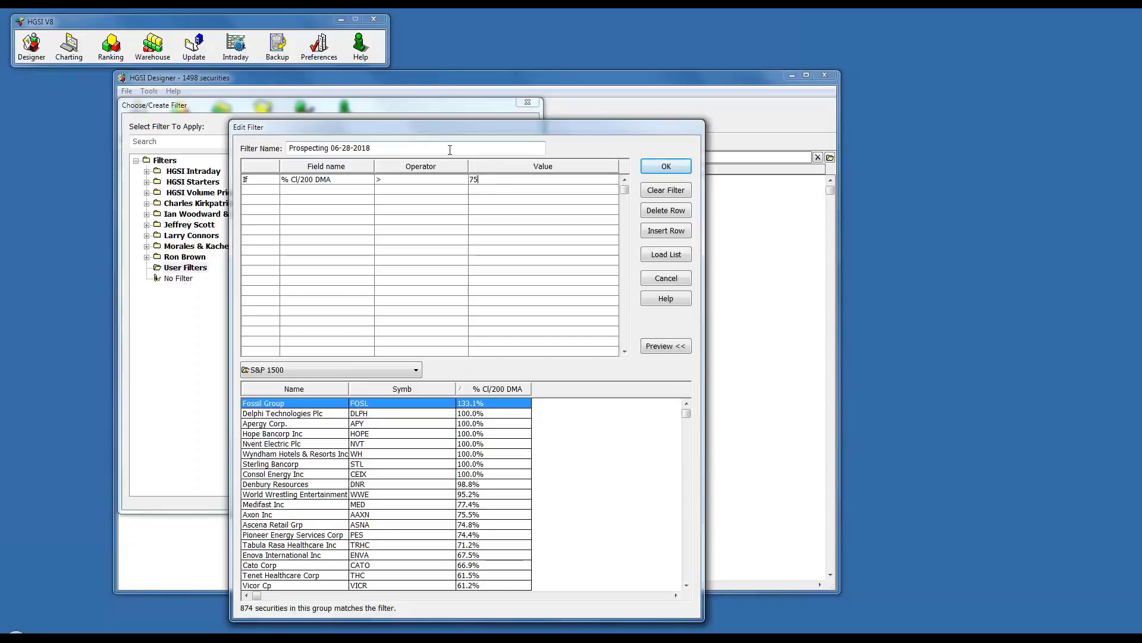
left_click(667, 166)
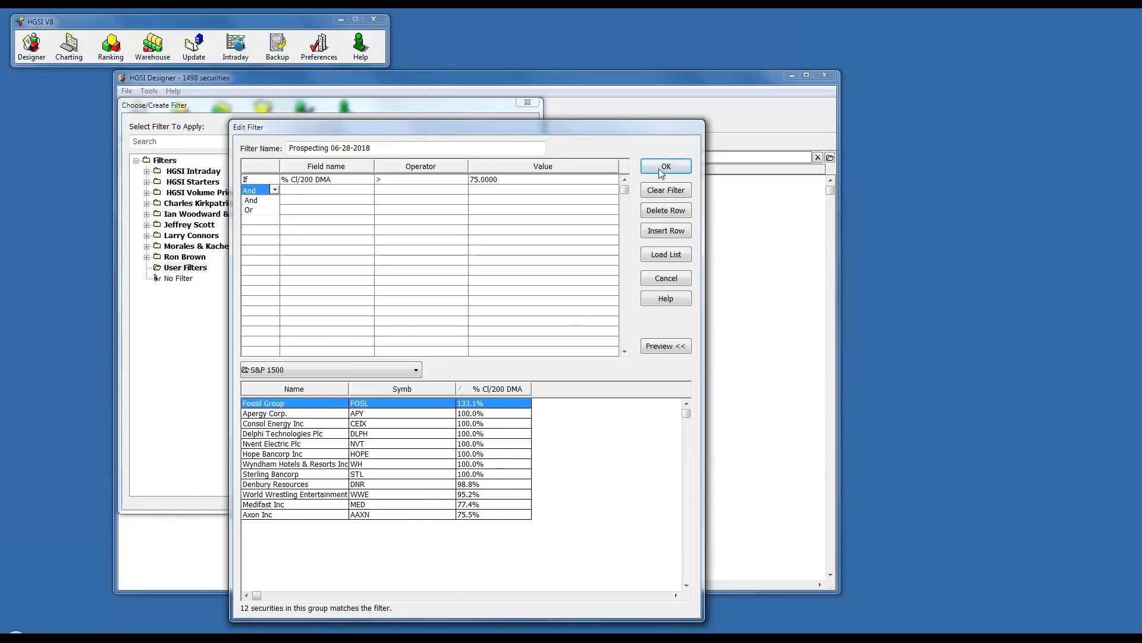
left_click(673, 171)
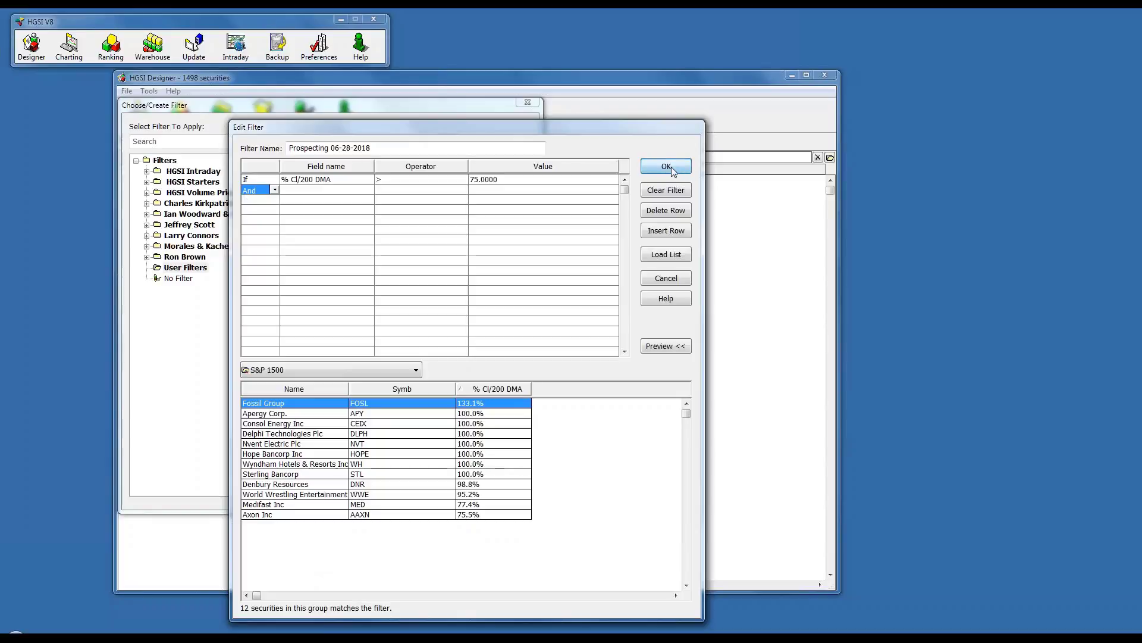
left_click(673, 170)
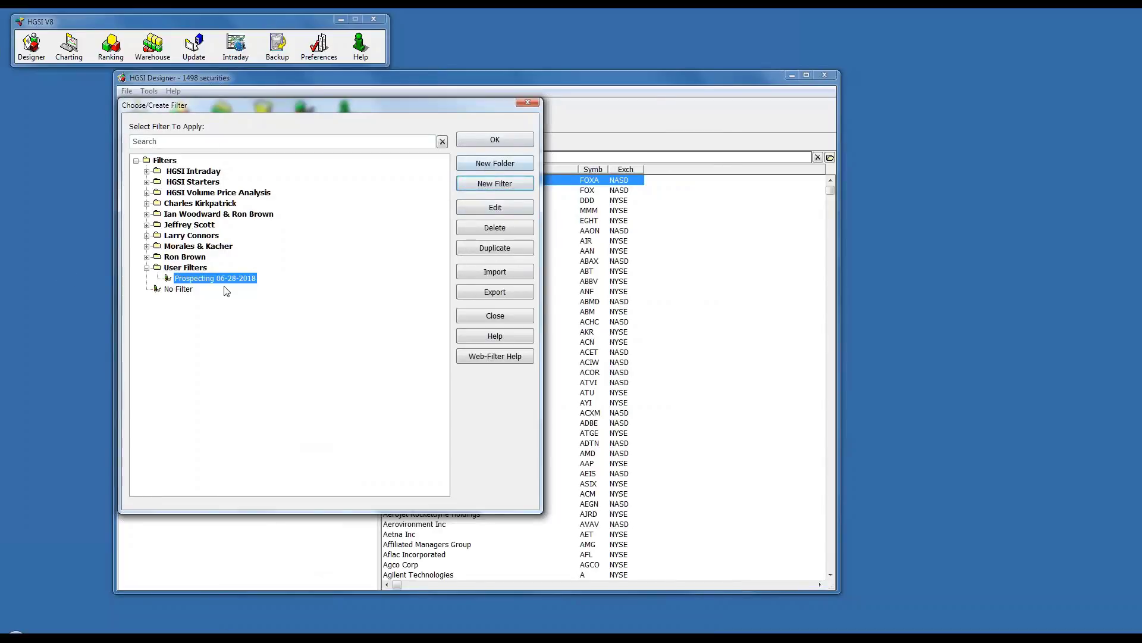
left_click(495, 140)
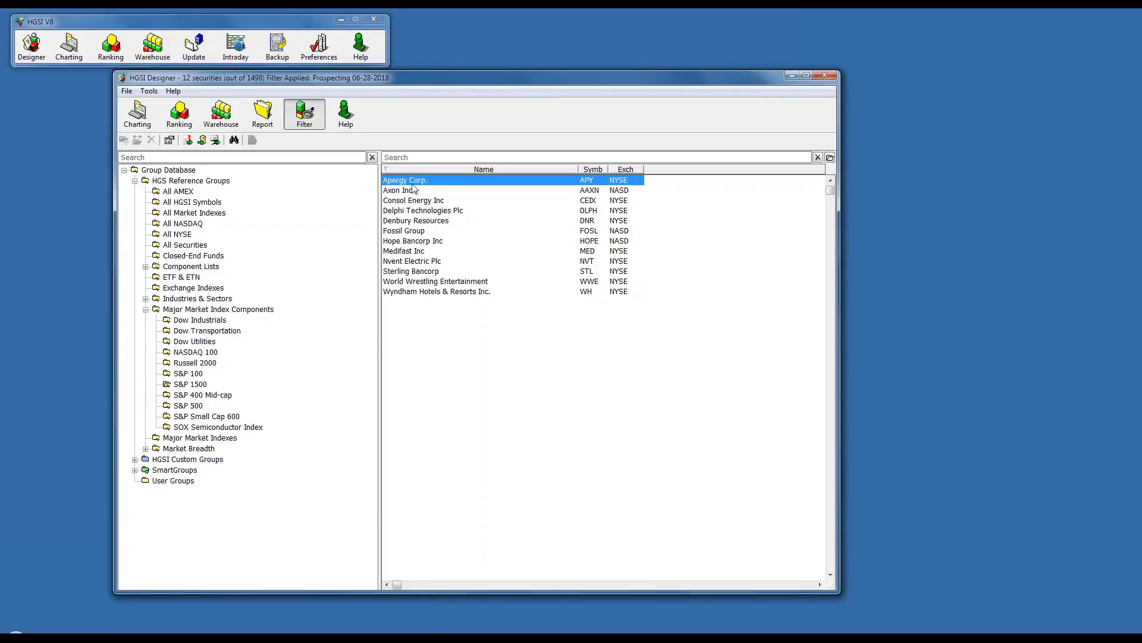
- Reopen the Prospecting 06-28-2018 filter, preview its matches against All Securities, and reapply it with its condition unchanged
left_click(302, 114)
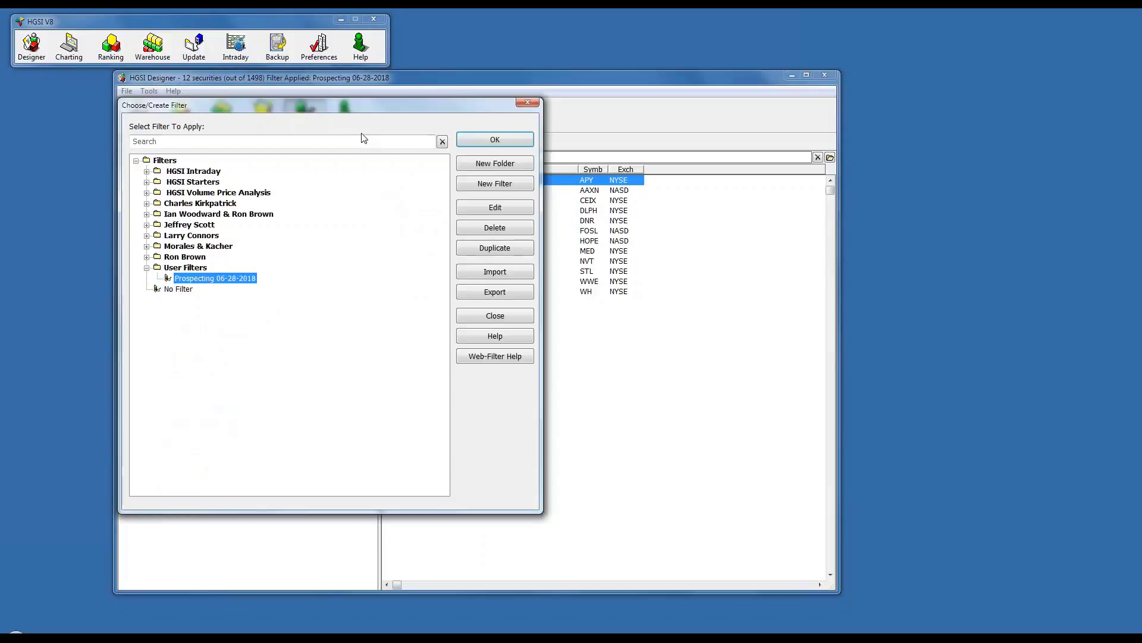
left_click(509, 208)
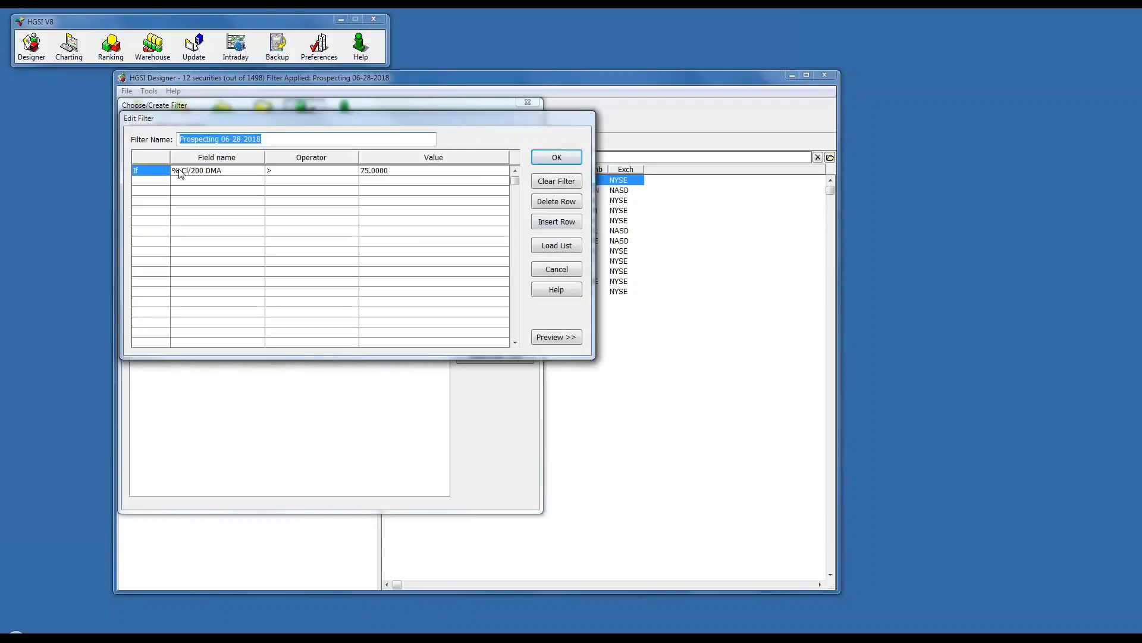
left_click(576, 341)
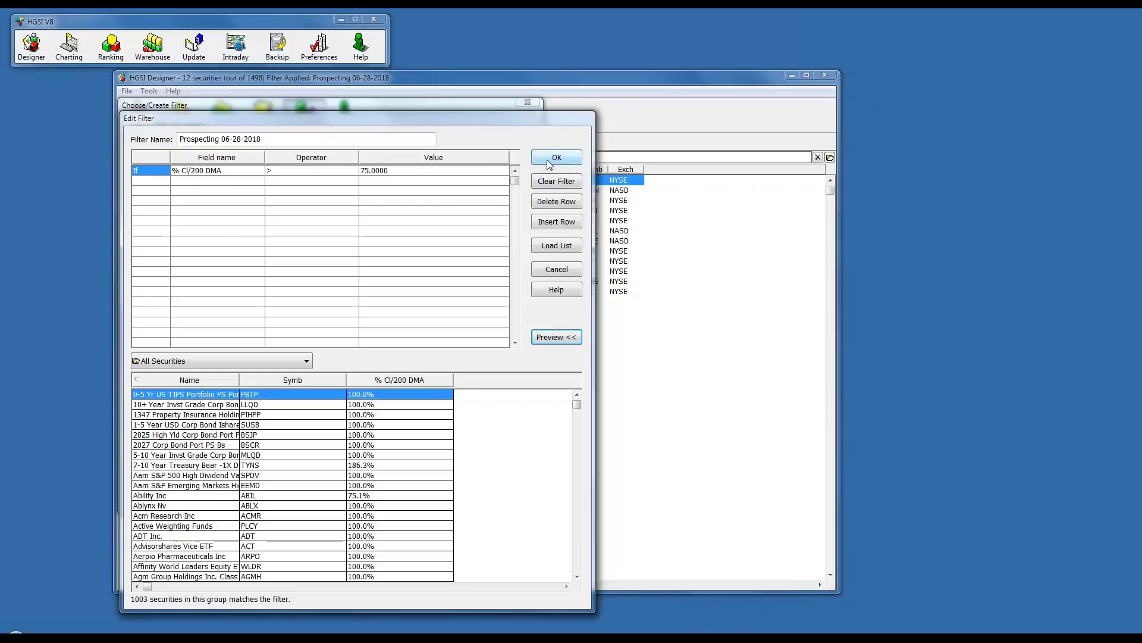
left_click(162, 186)
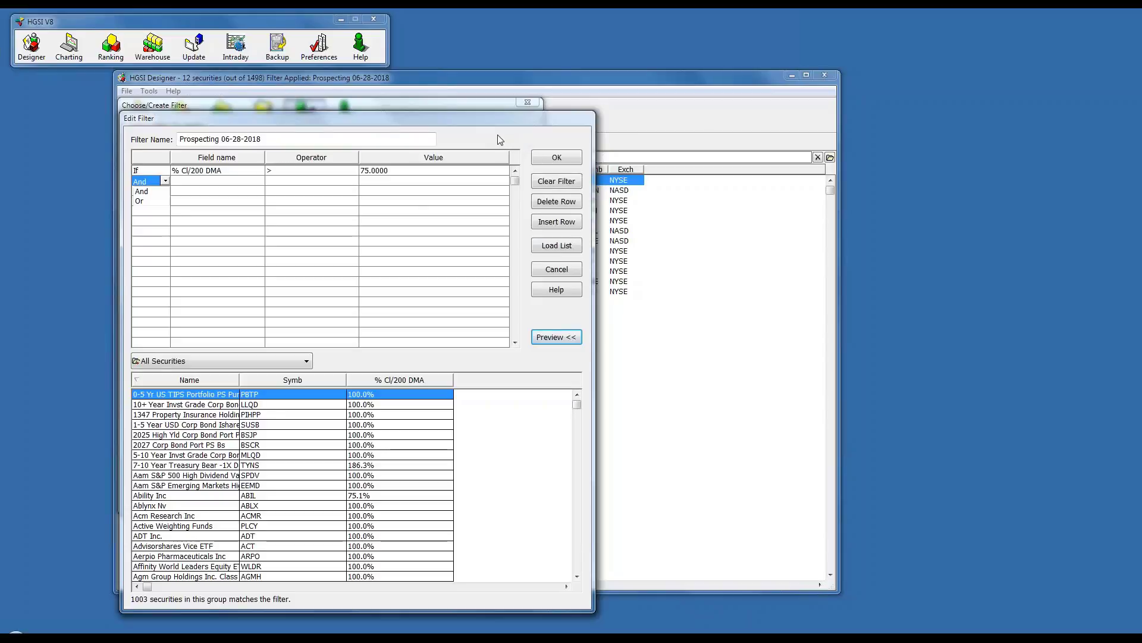
left_click(554, 164)
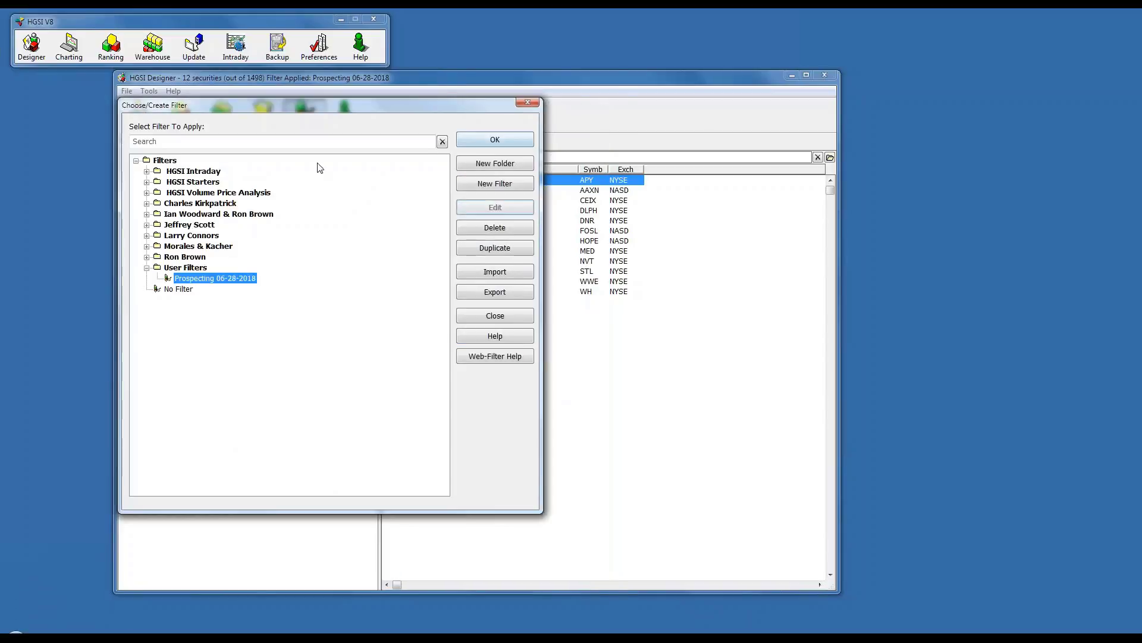
left_click(476, 142)
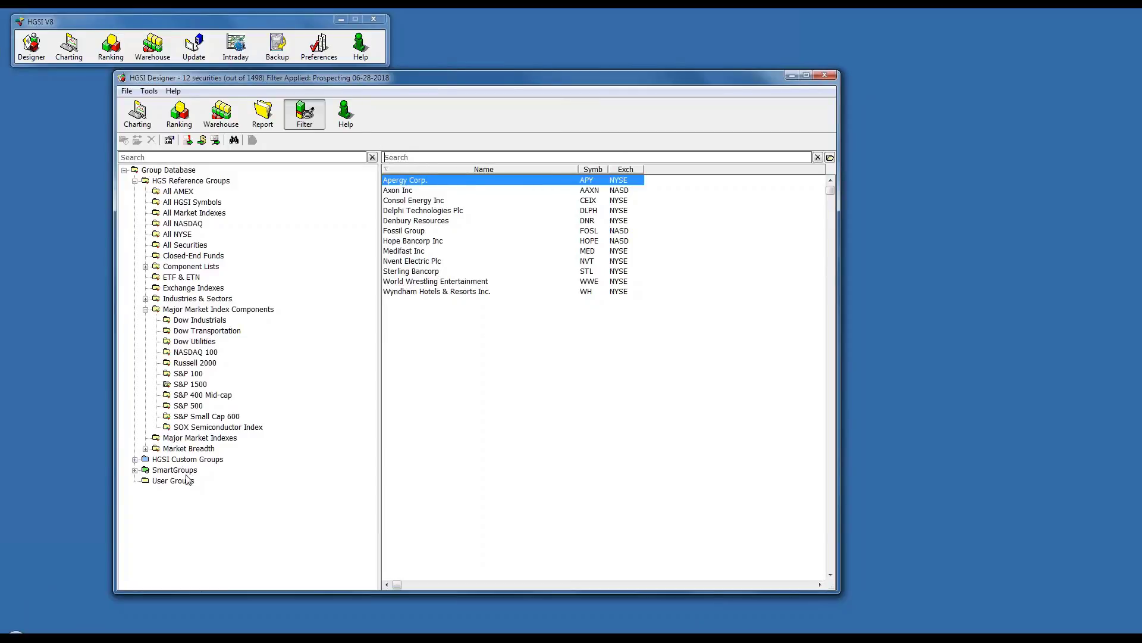
- Make a group named "Prospecting 06-28-2018" from the filtered securities under User Groups and generate its index
left_click(126, 91)
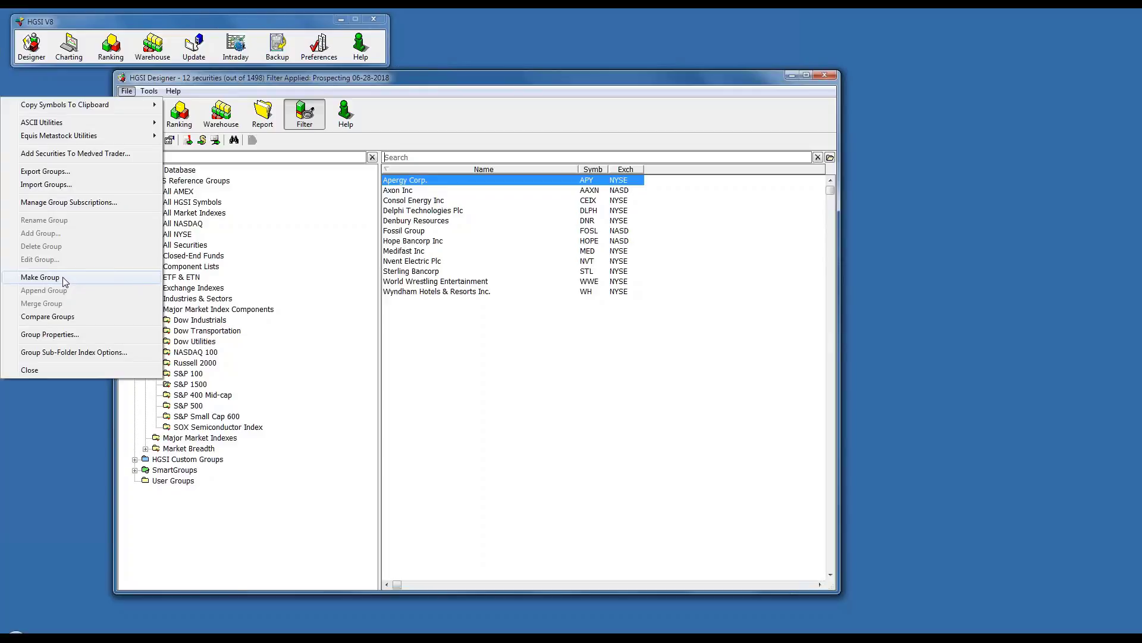
left_click(41, 277)
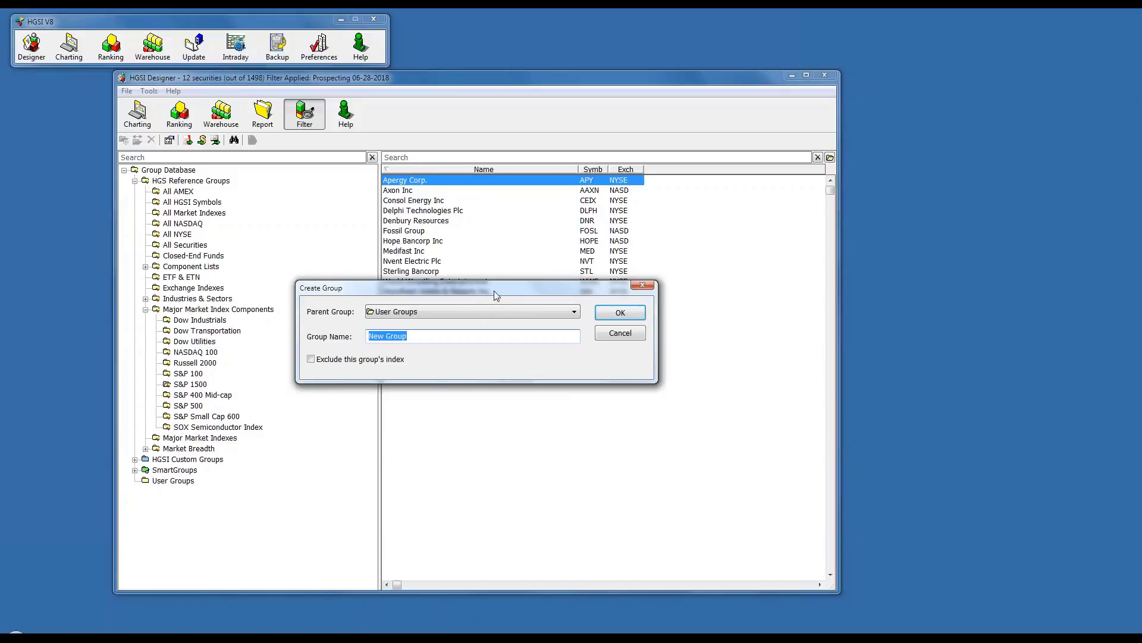
left_click_drag(493, 291, 559, 416)
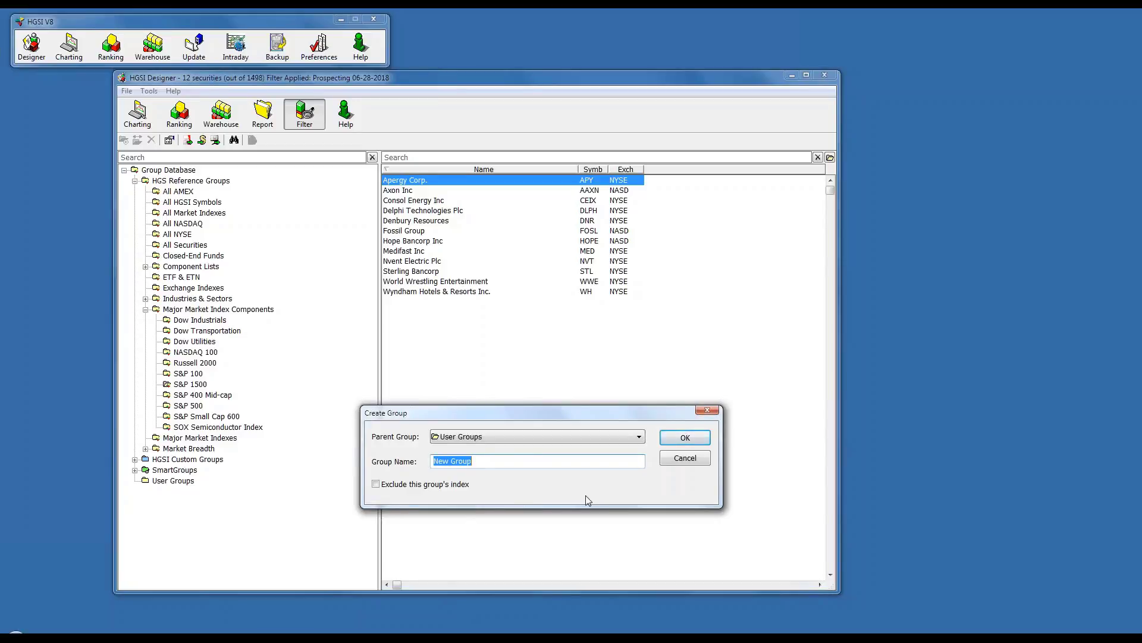
type("Prospecting 06-28-2018")
left_click(680, 439)
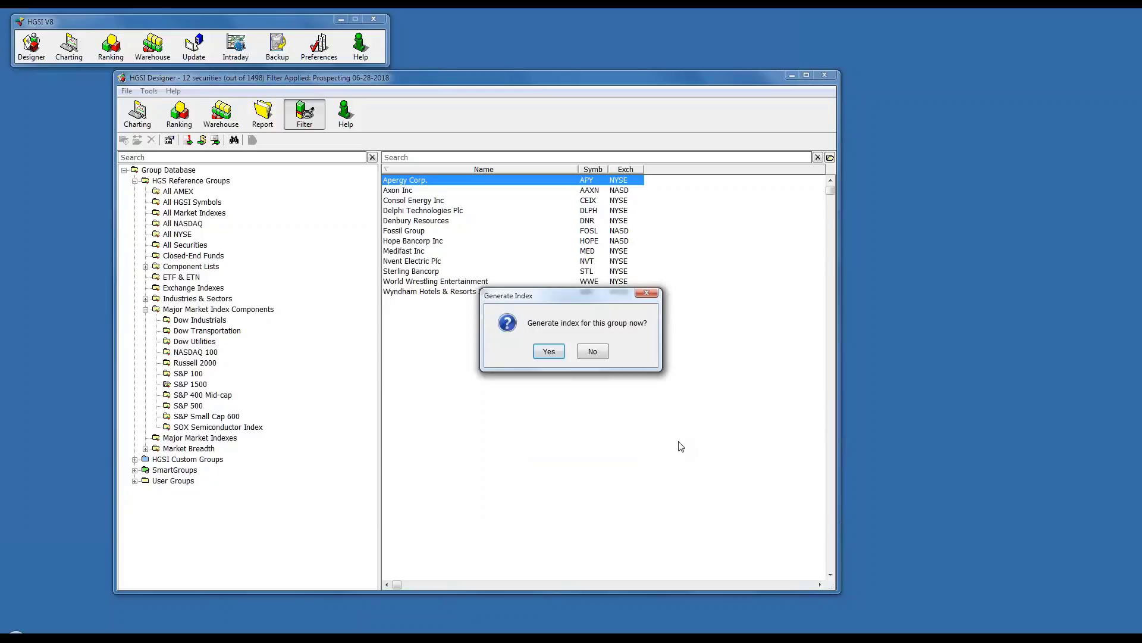
left_click(548, 352)
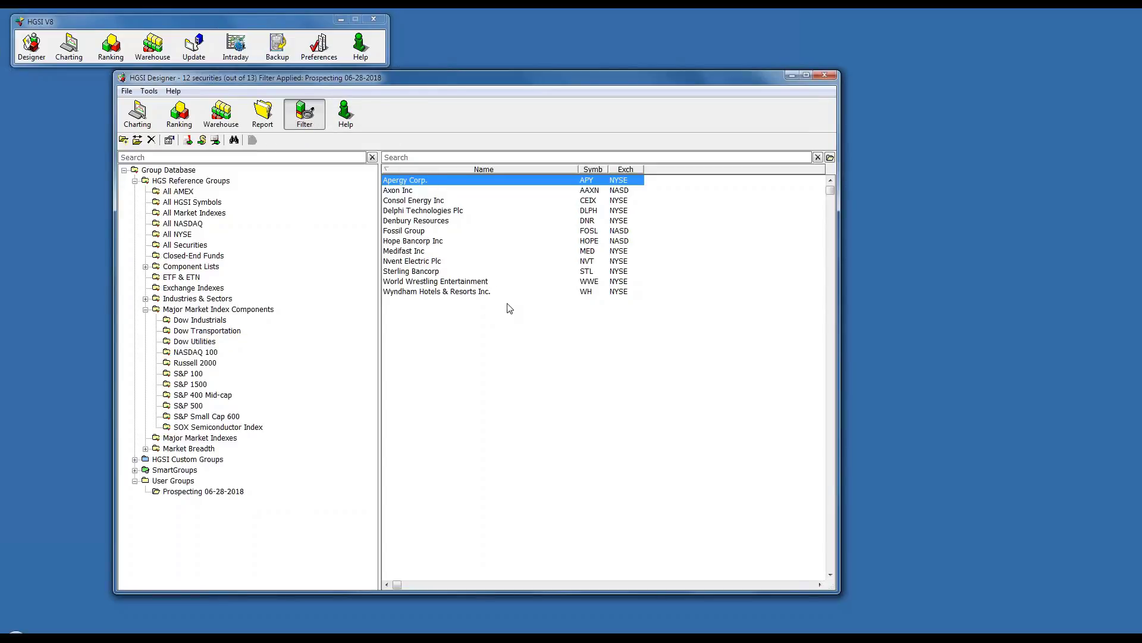
- Remove the applied filter from the Prospecting 06-28-2018 group so all its members are listed
left_click(314, 115)
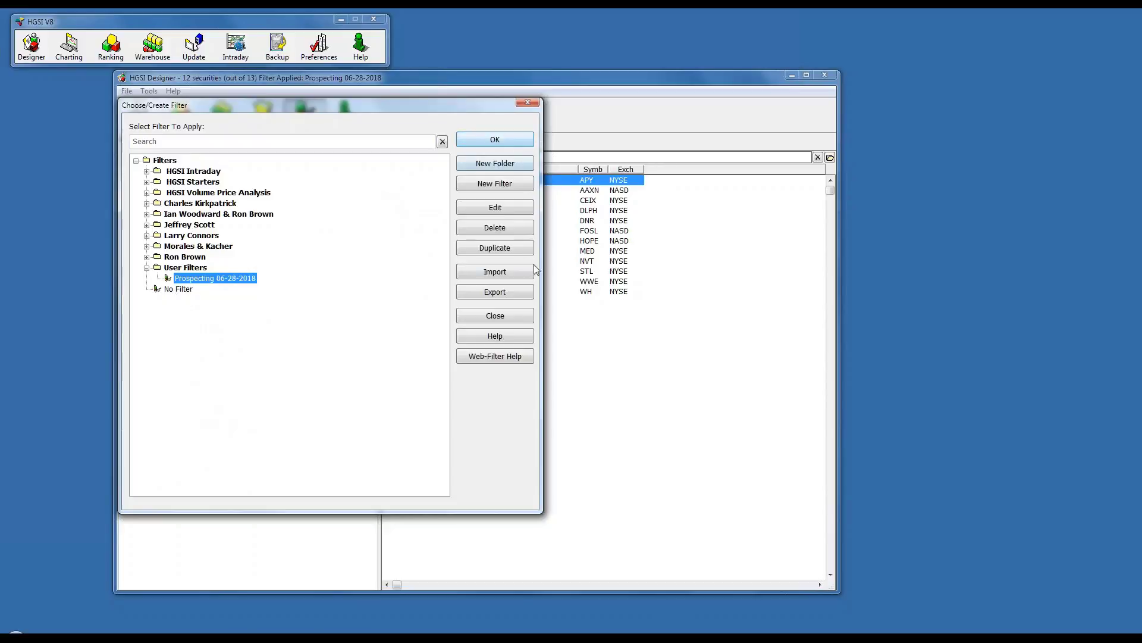
left_click(487, 314)
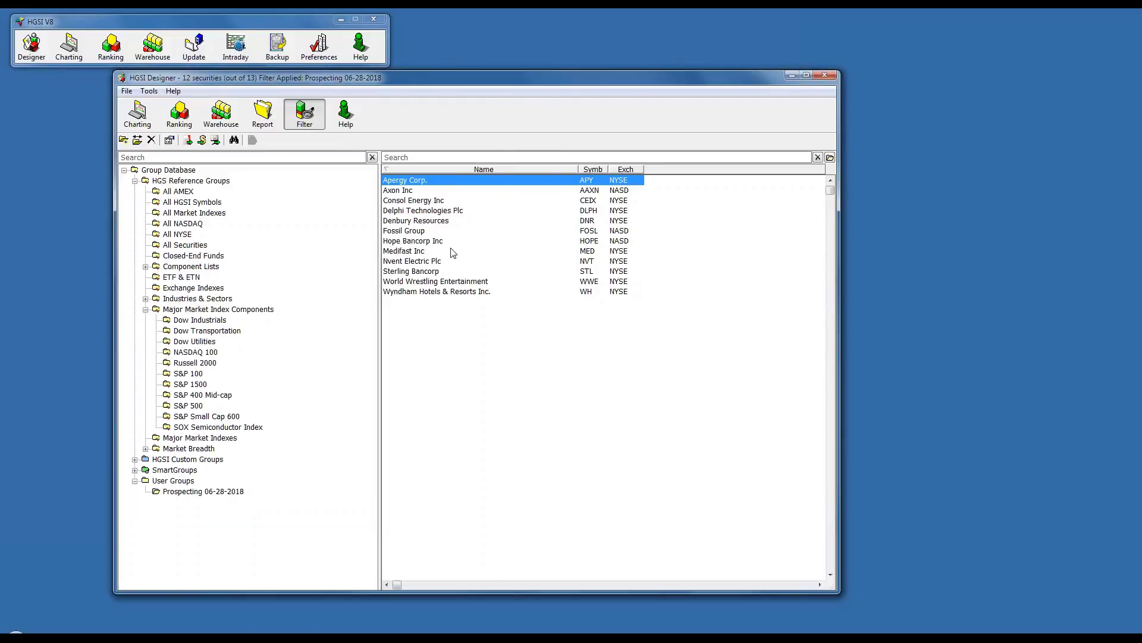
left_click(304, 117)
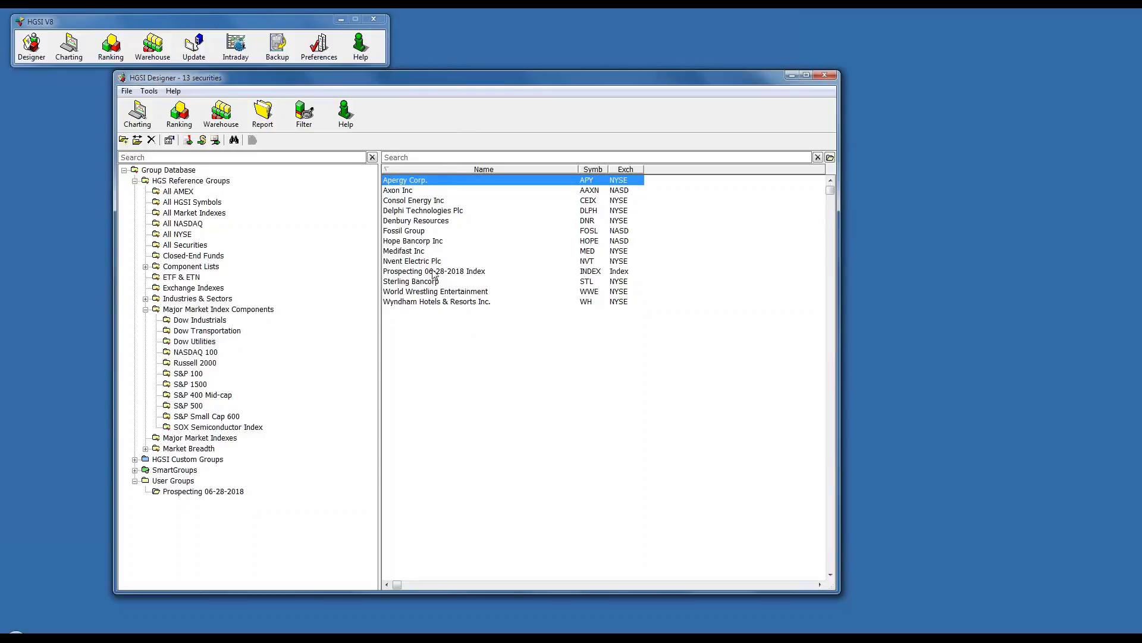
- Open the Prospecting 06-28-2018 Index in HGSI Charting and widen the chart window
left_click(399, 271)
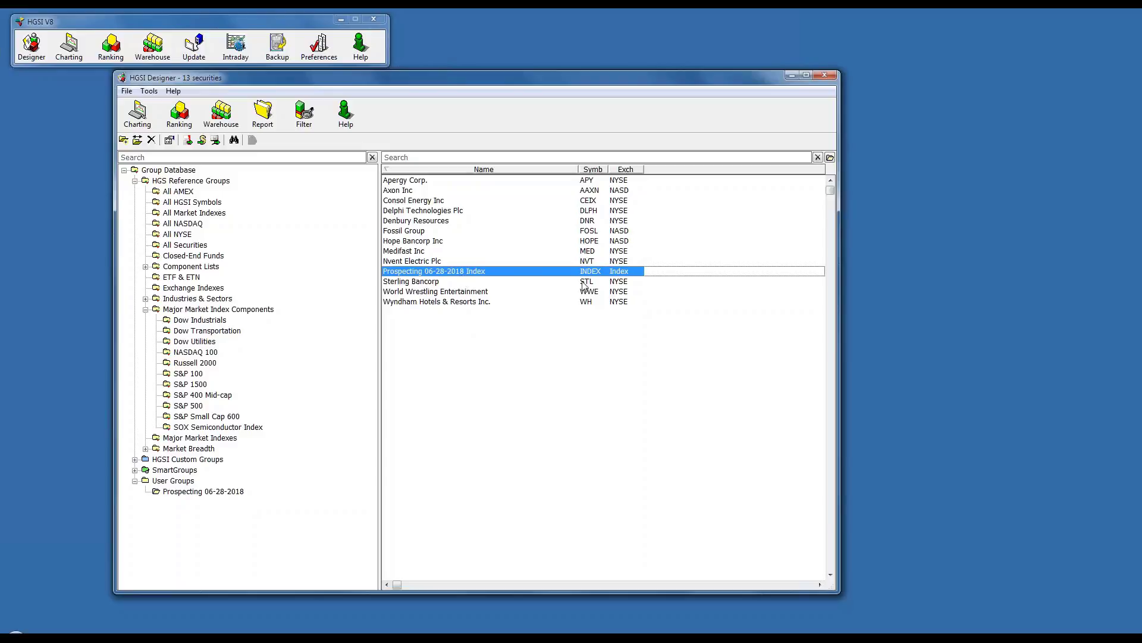
double_click(399, 273)
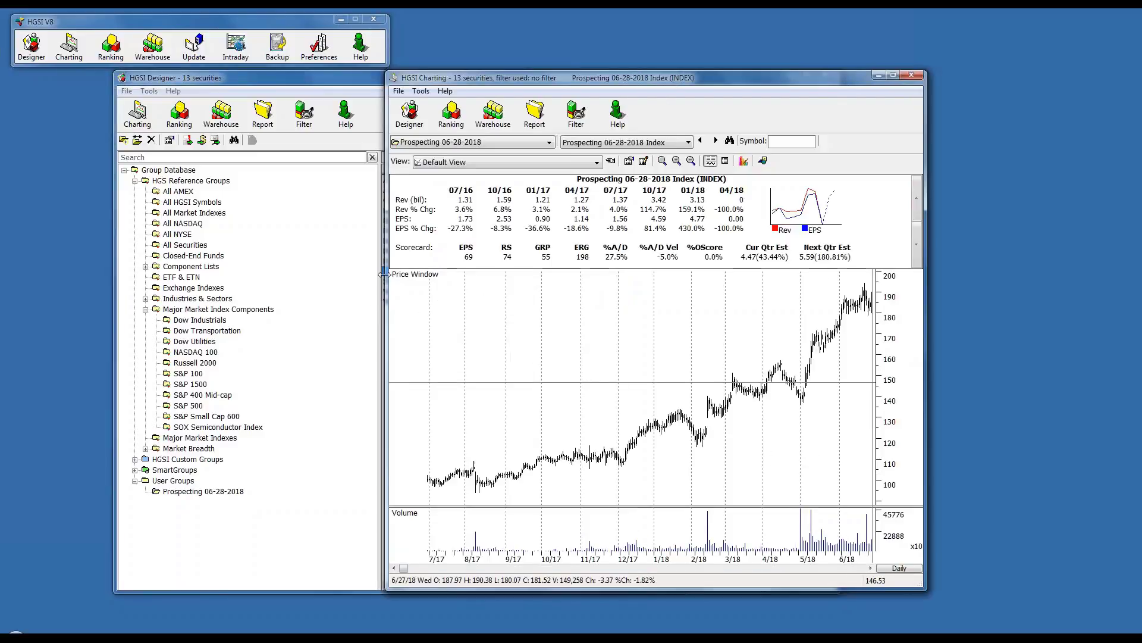
left_click_drag(387, 280, 207, 280)
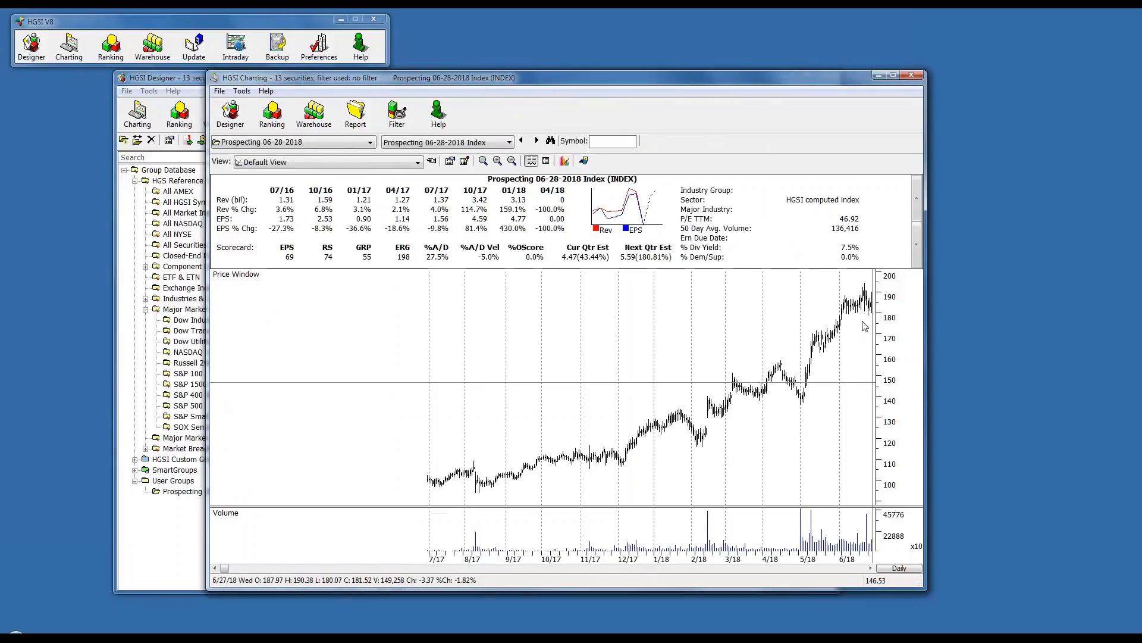
- Review the available groups and the Prospecting 06-28-2018 group's securities in Charting, and display the Apergy Corp. chart
left_click(370, 142)
left_click_drag(370, 356, 363, 385)
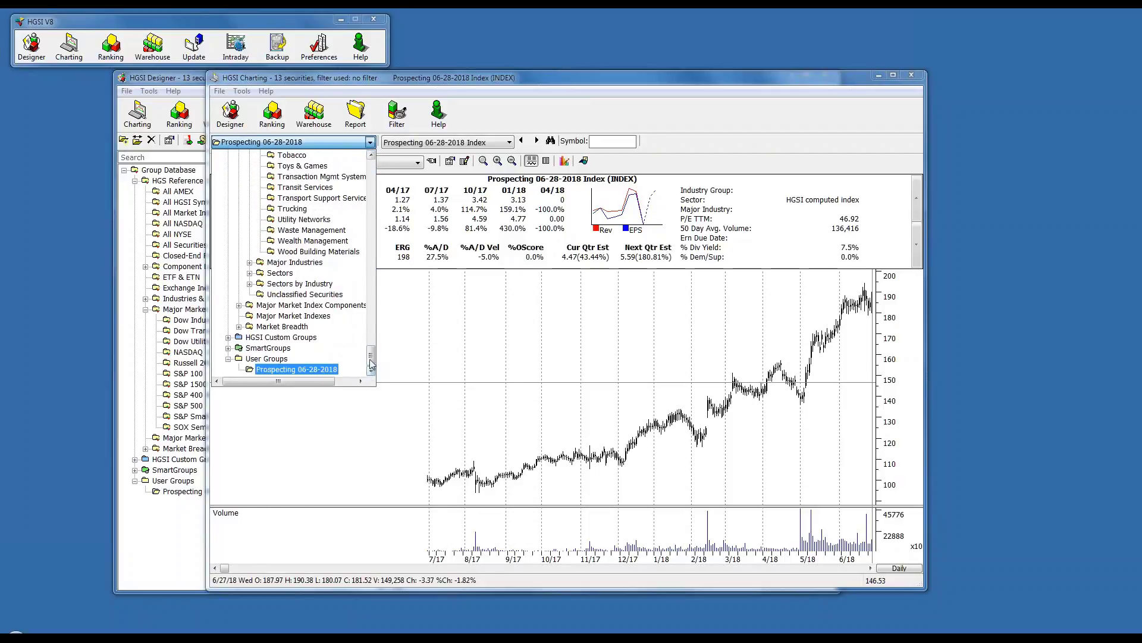
left_click(558, 112)
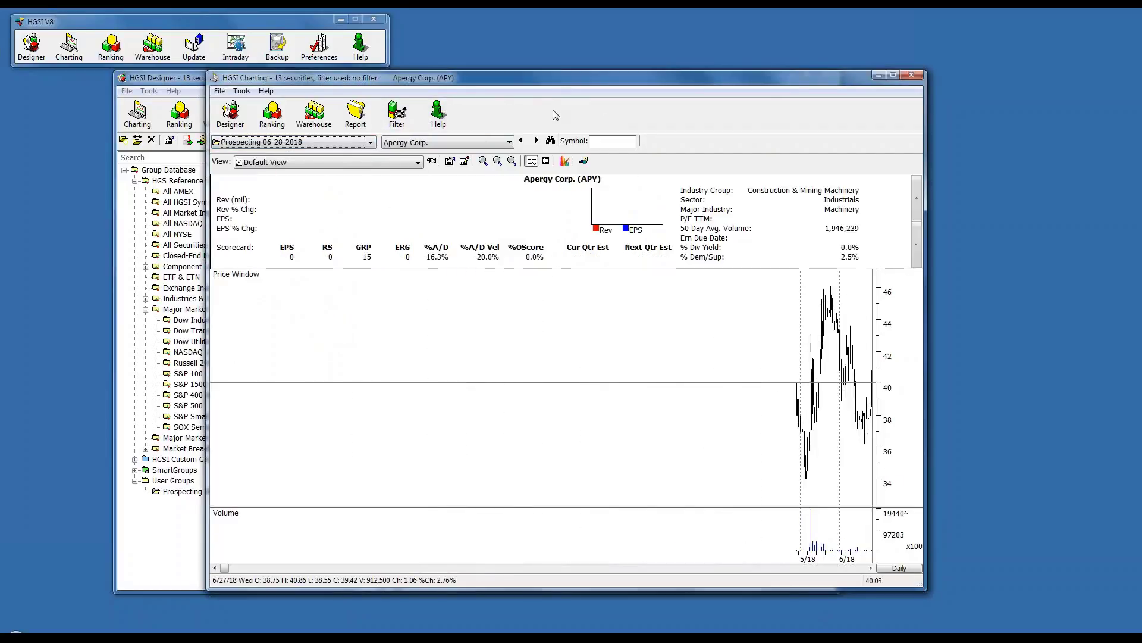
left_click(502, 142)
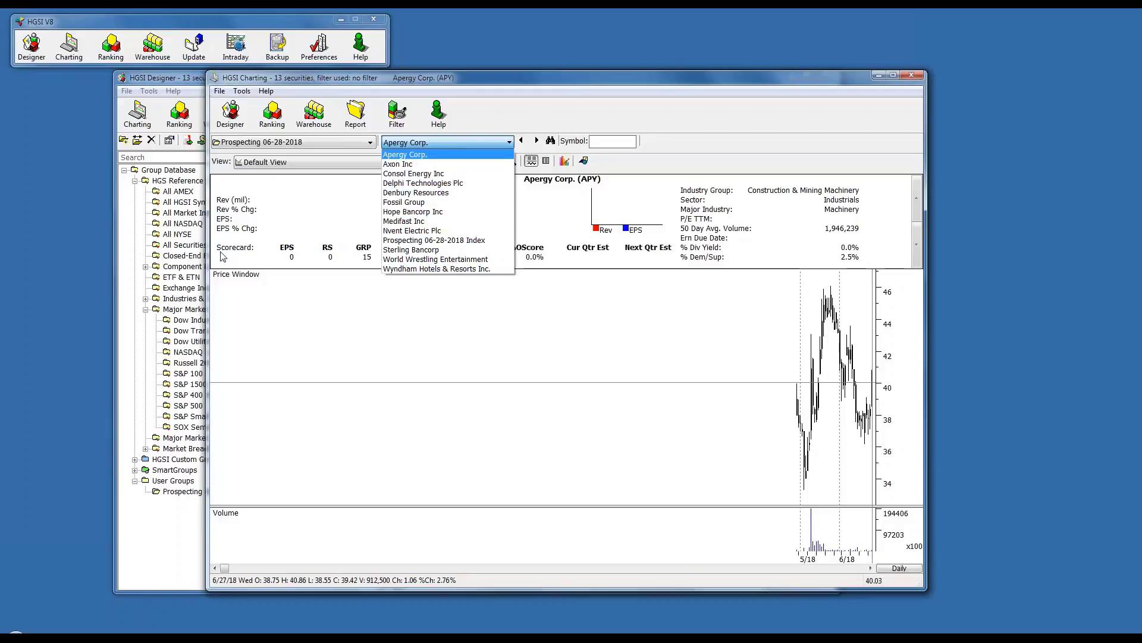
left_click(520, 93)
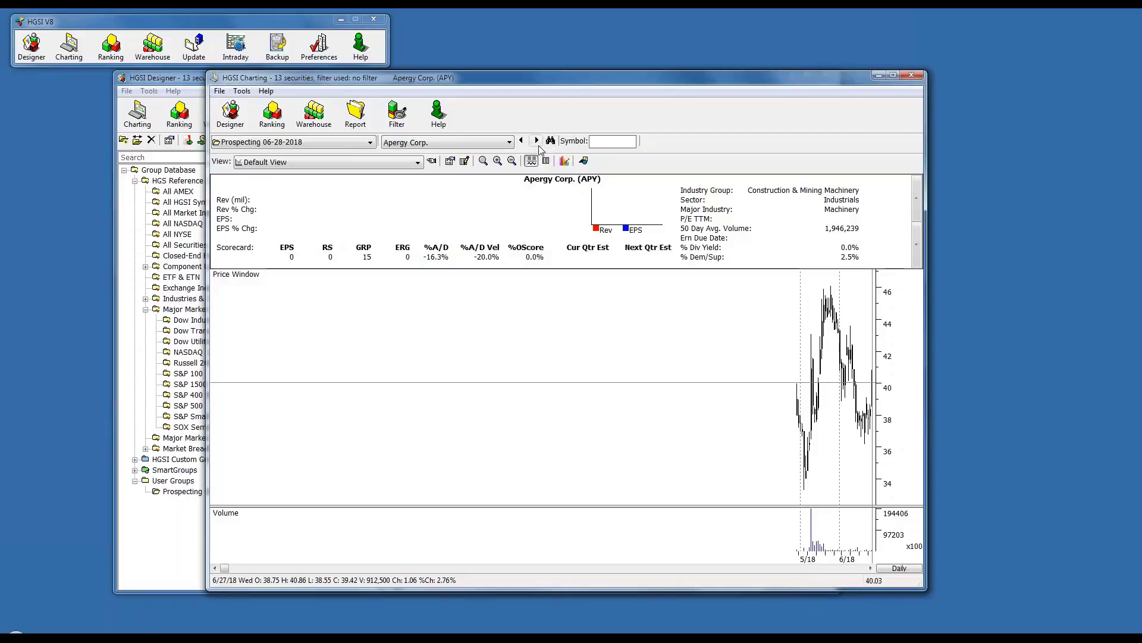
left_click(481, 142)
left_click(453, 156)
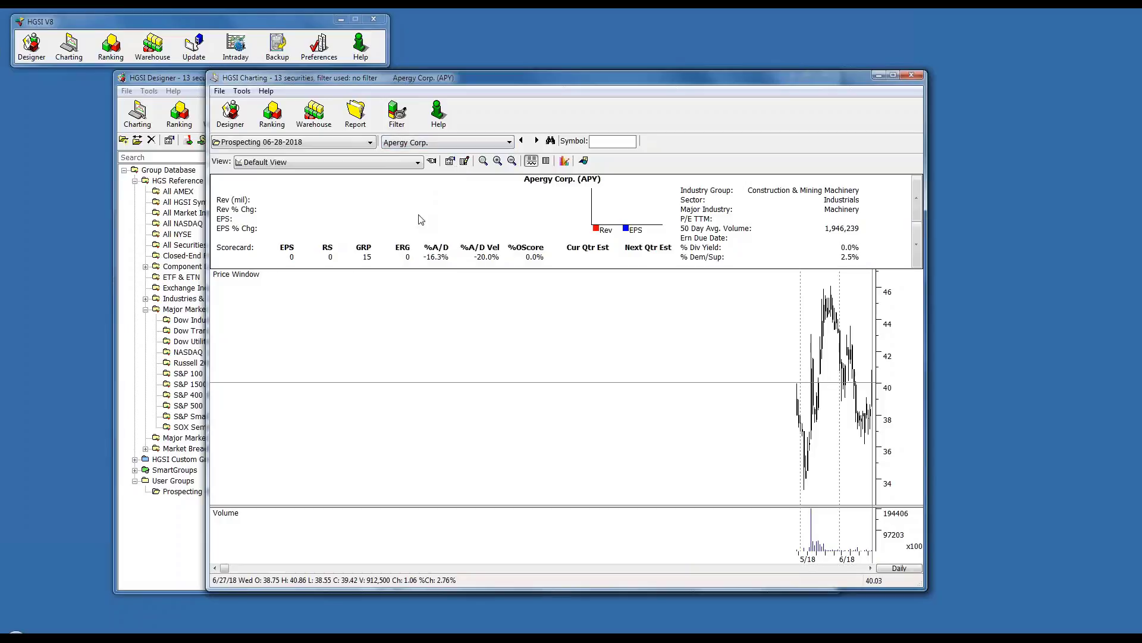
- Go through the group's security charts one by one from Axon Inc to Nvent Electric Plc
key("Down")
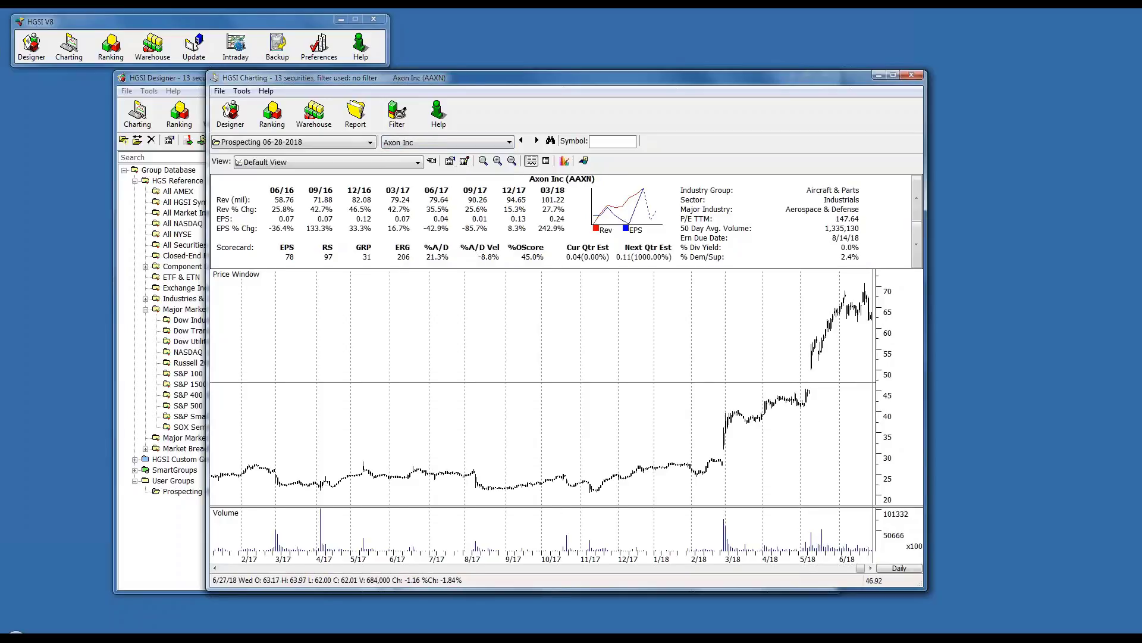
key("Down")
key("Down")
key("Down")
key("Down")
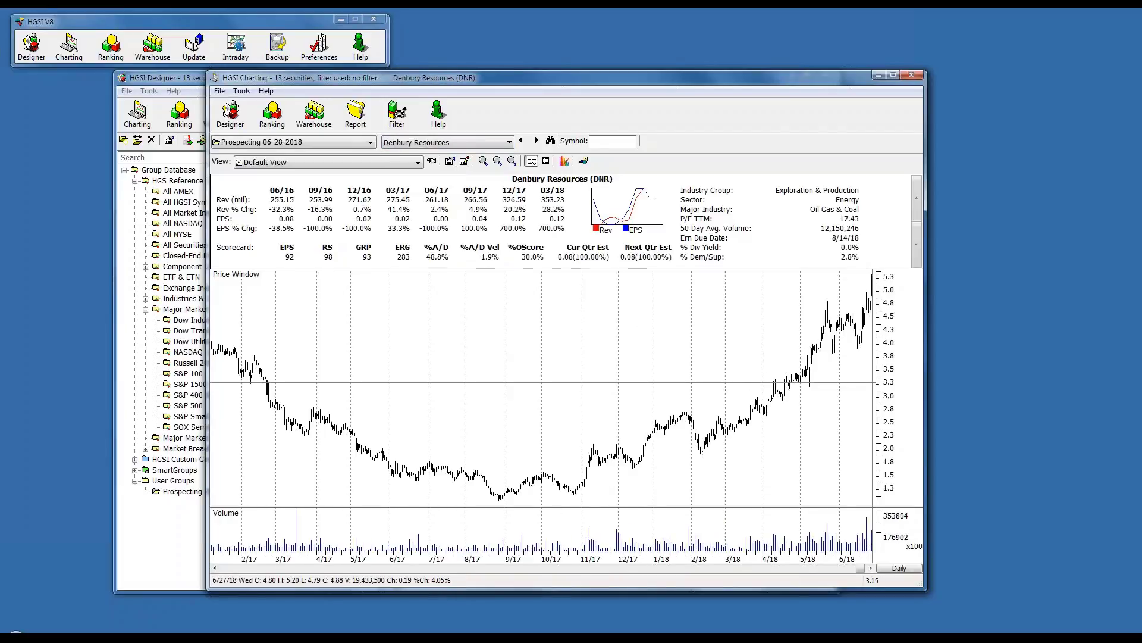
key("Down")
key("Down")
key("Down")
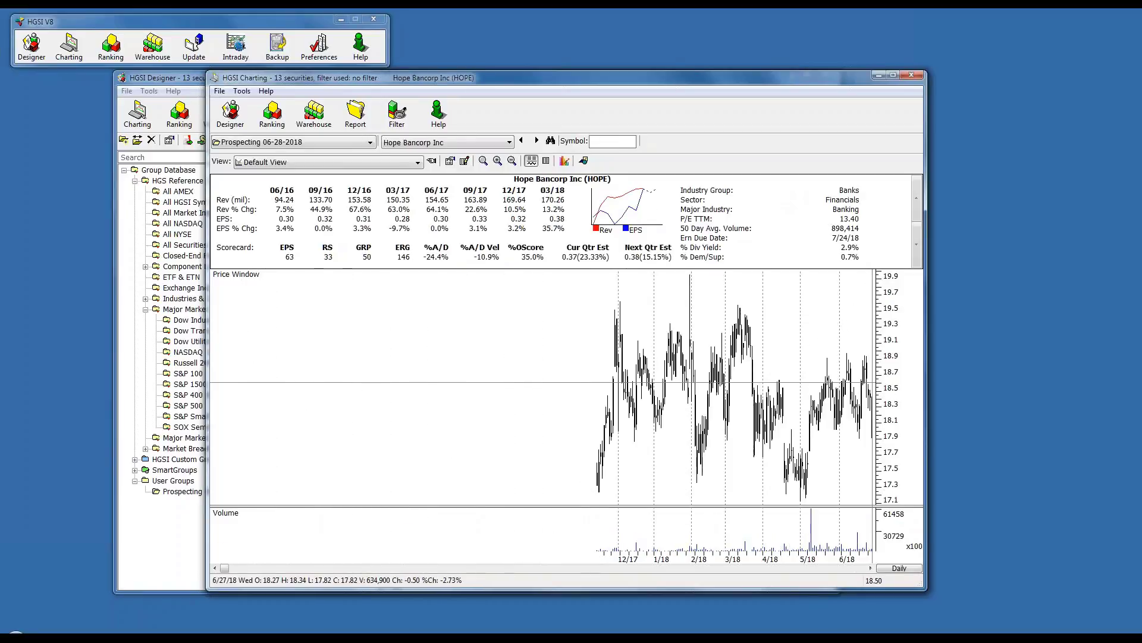
key("Down")
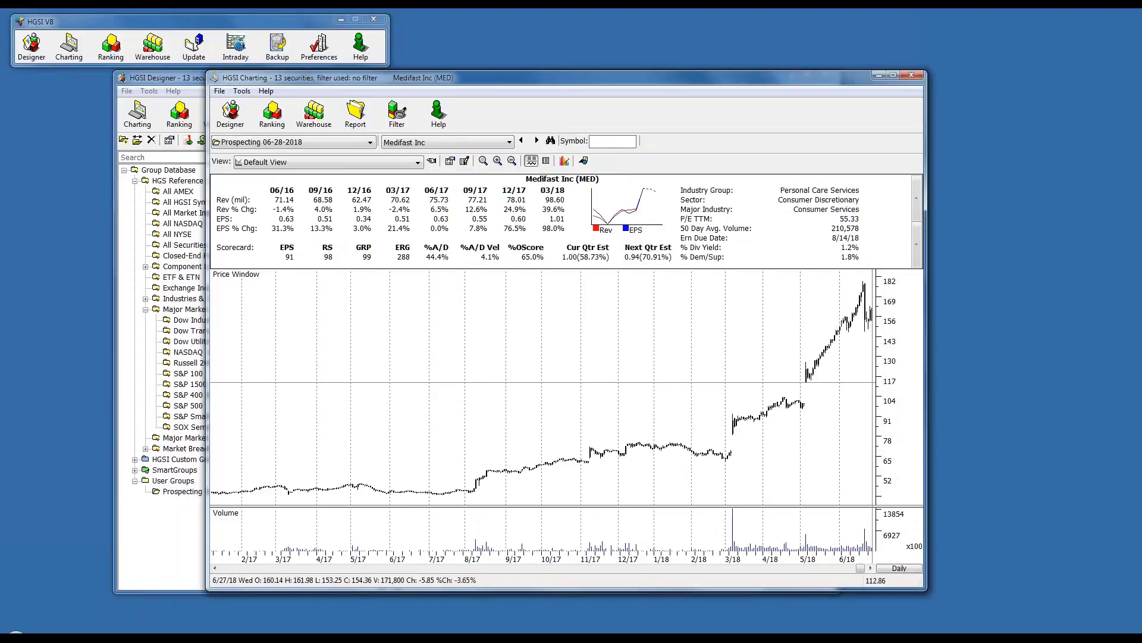
key("Up")
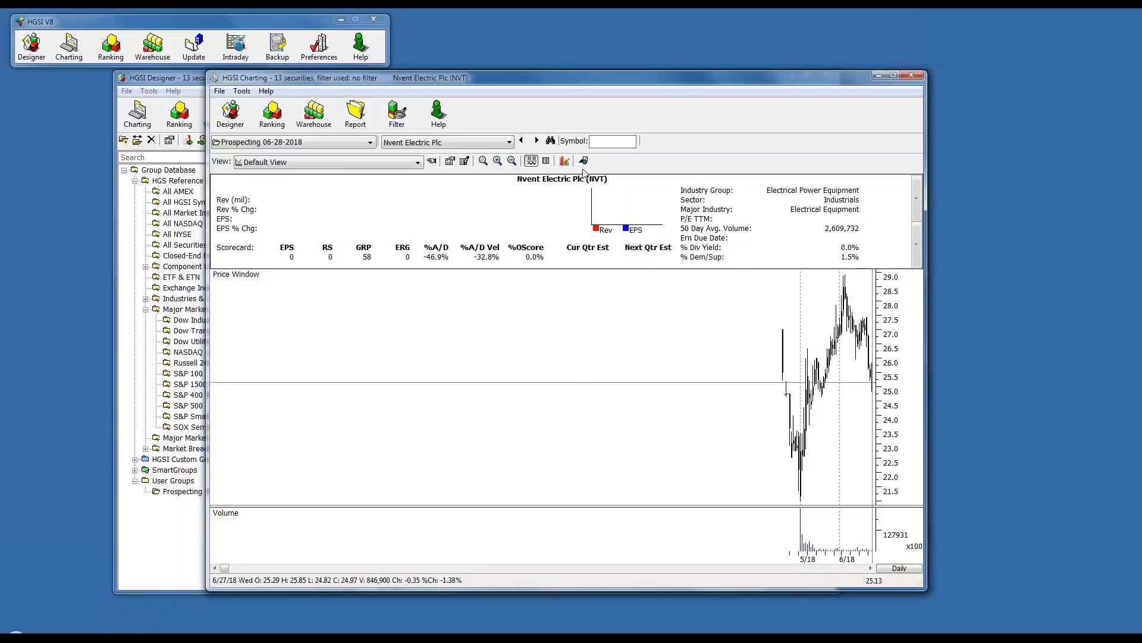
- Zoom the Nvent Electric Plc chart in to individual candlesticks, and zoom it back out slightly
left_click(483, 161)
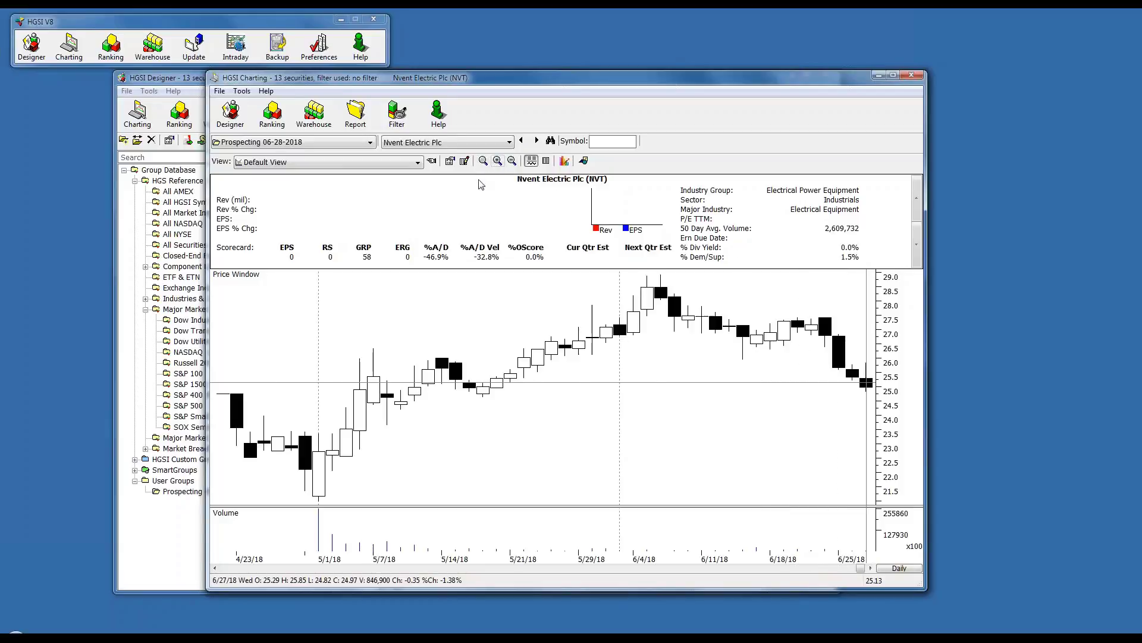
left_click(512, 161)
left_click(512, 161)
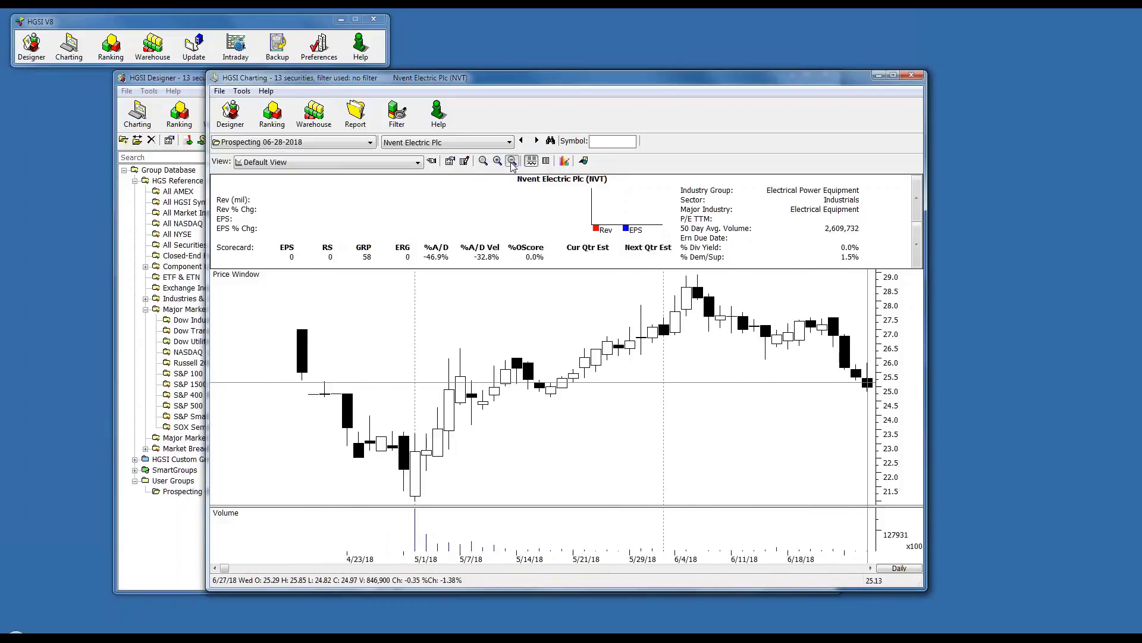
- Zoom the Nvent Electric Plc chart out one more level and widen the Charting window
left_click(512, 161)
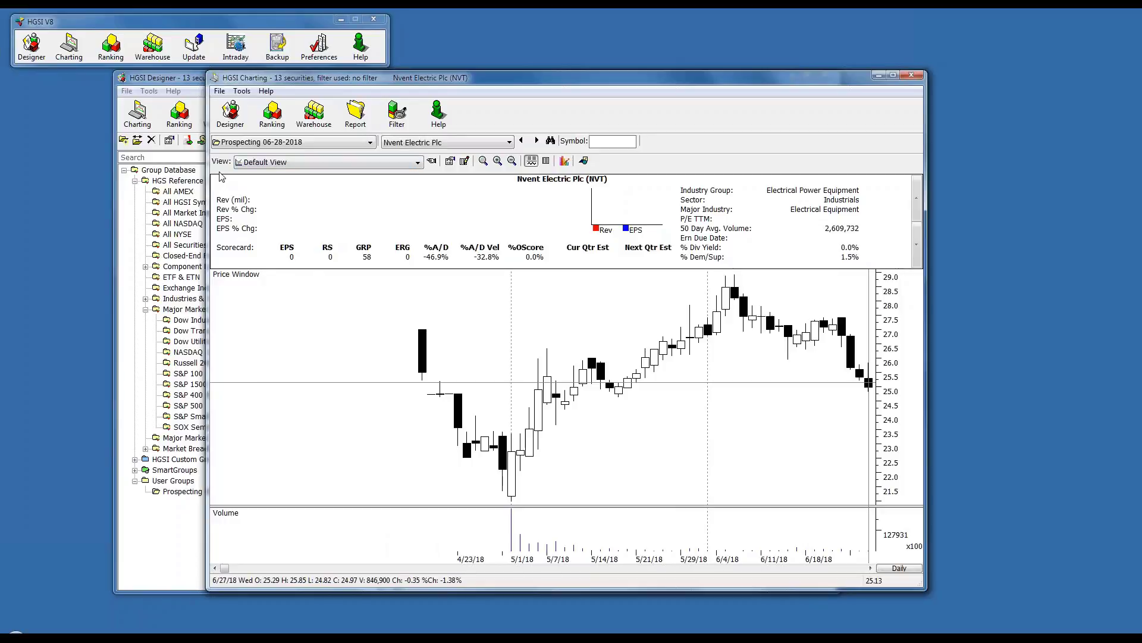
left_click(418, 162)
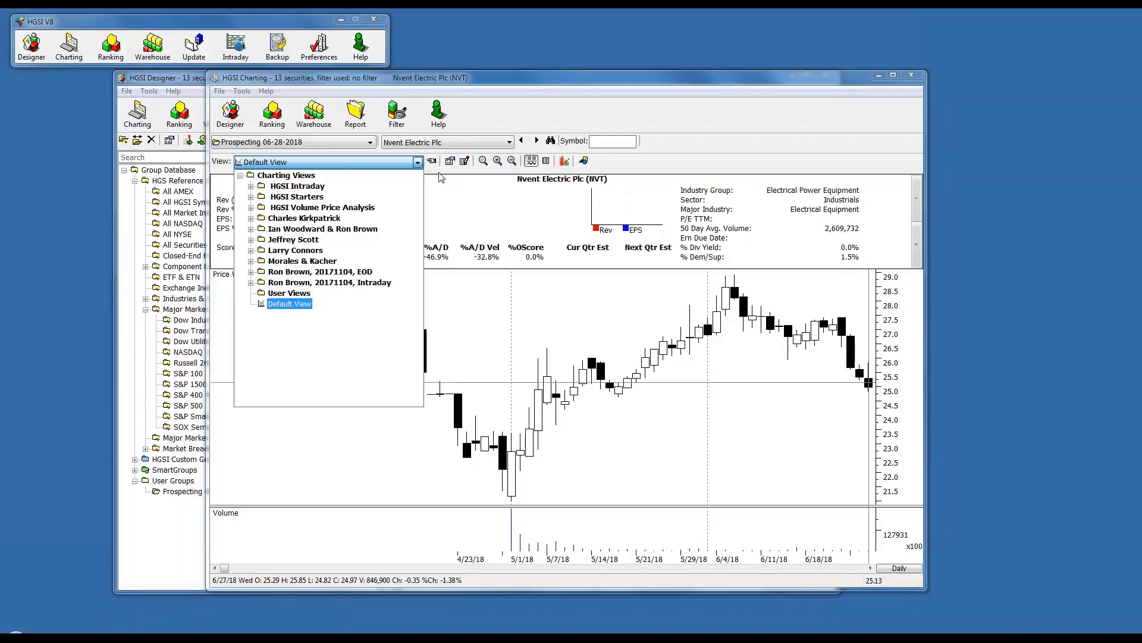
left_click(418, 163)
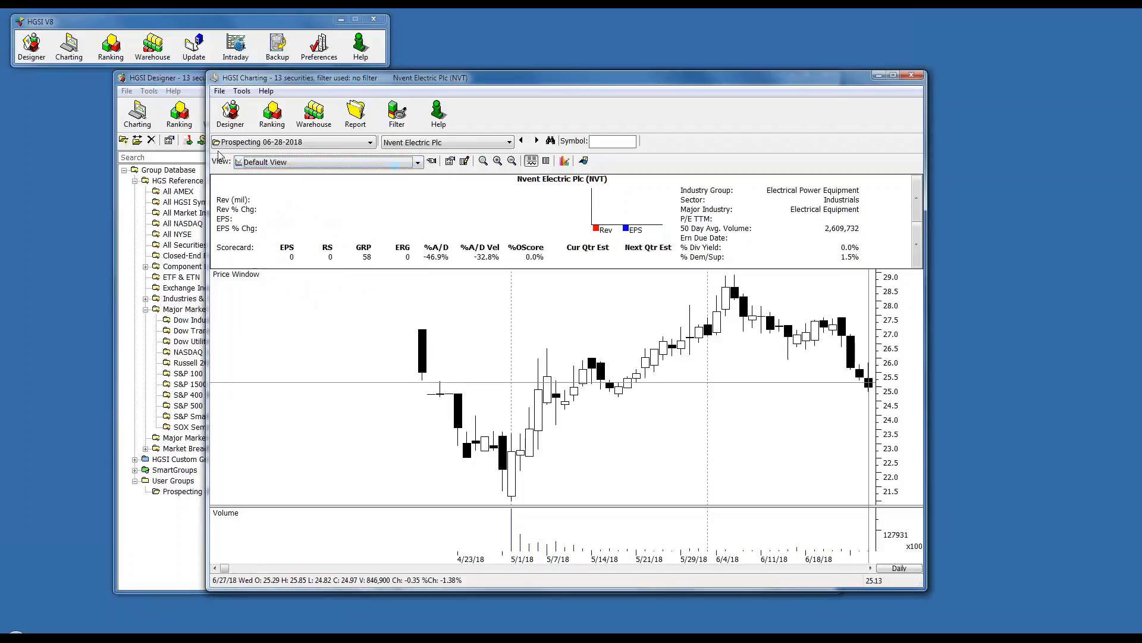
left_click_drag(207, 116, 80, 117)
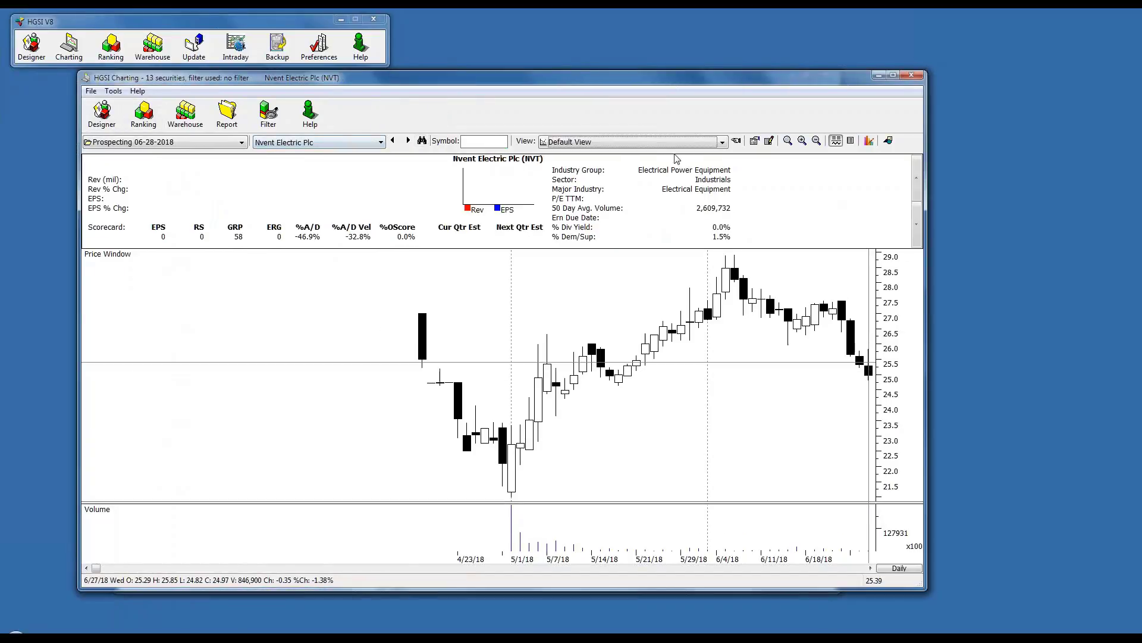
- Review the available charting views, including those in the HGSI Starters folder
left_click(723, 142)
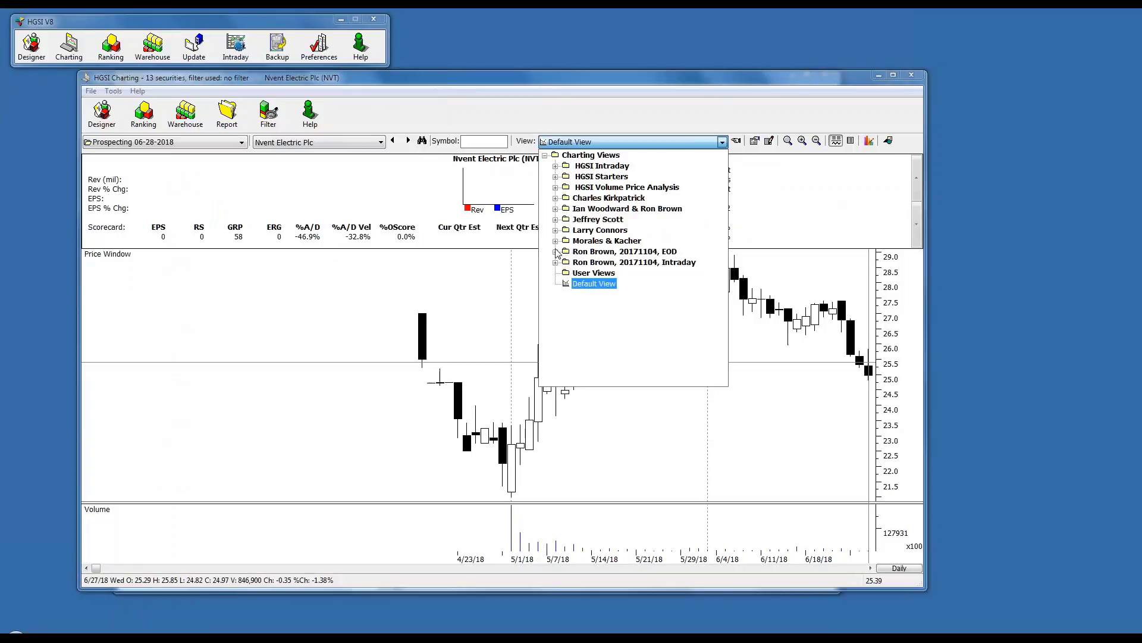
left_click(556, 177)
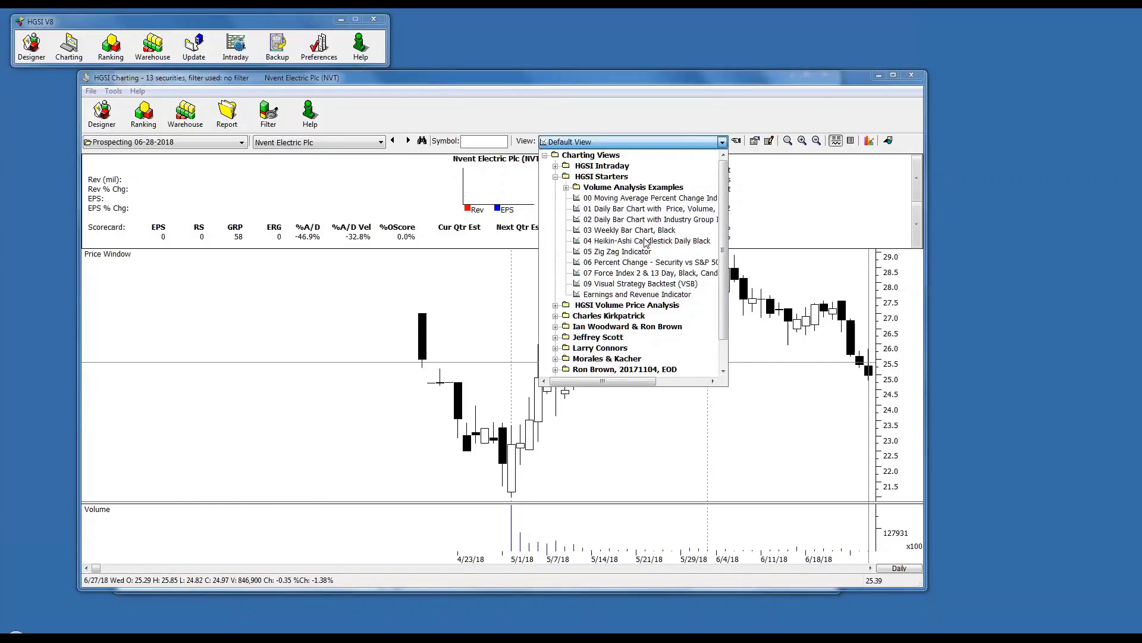
left_click(703, 110)
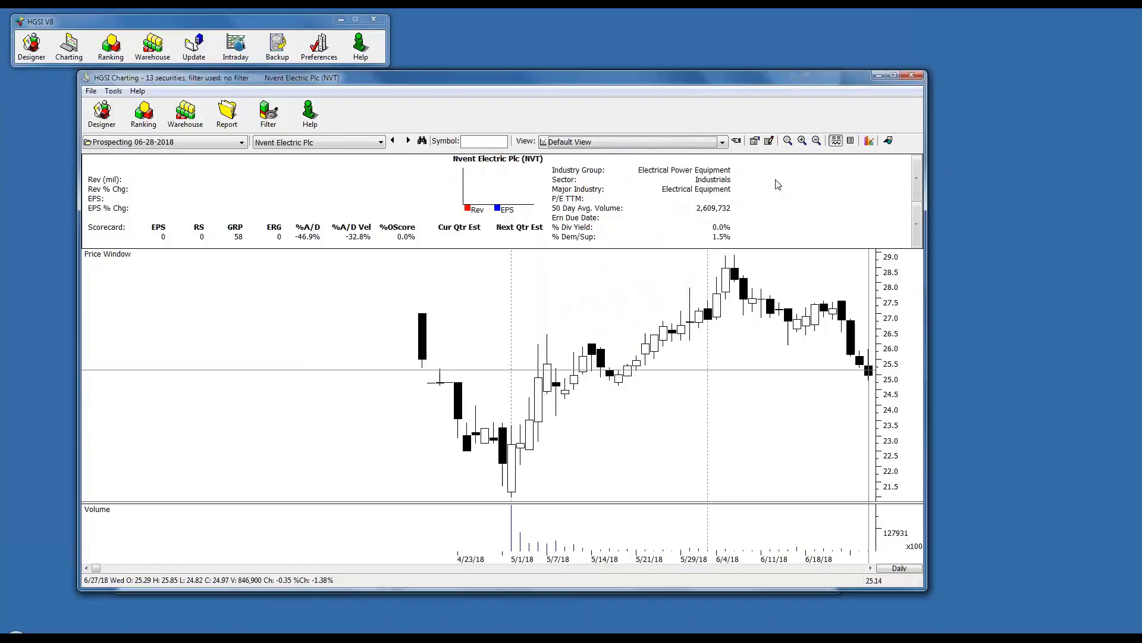
- Create a charting view named Simple View in the User Views folder, keeping All dates and the Daily chart mode
left_click(756, 143)
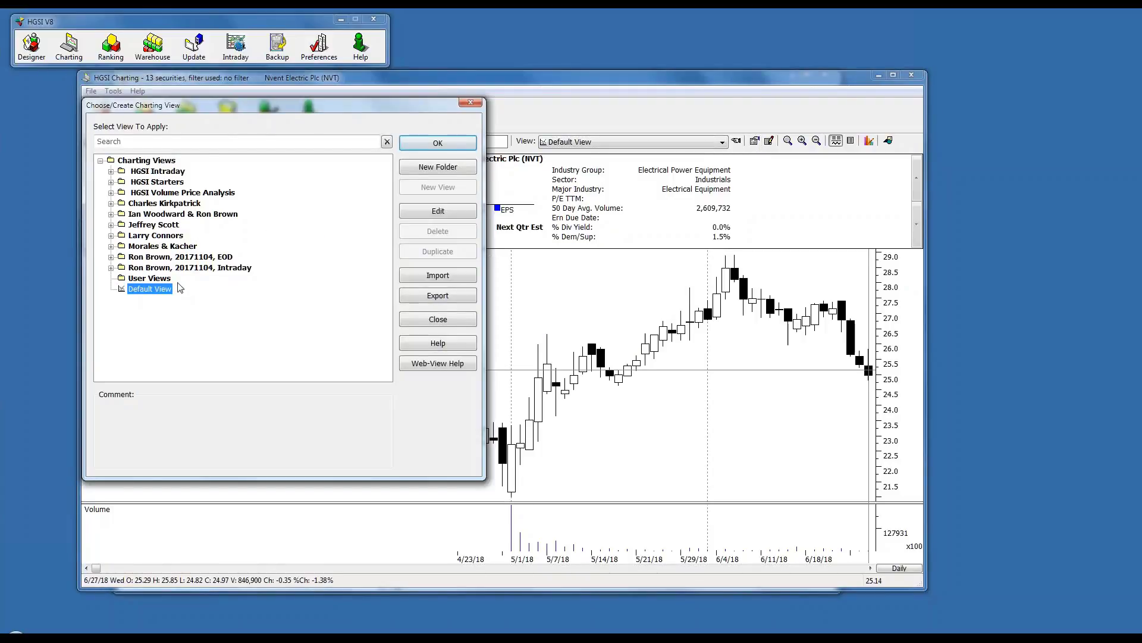
left_click(149, 279)
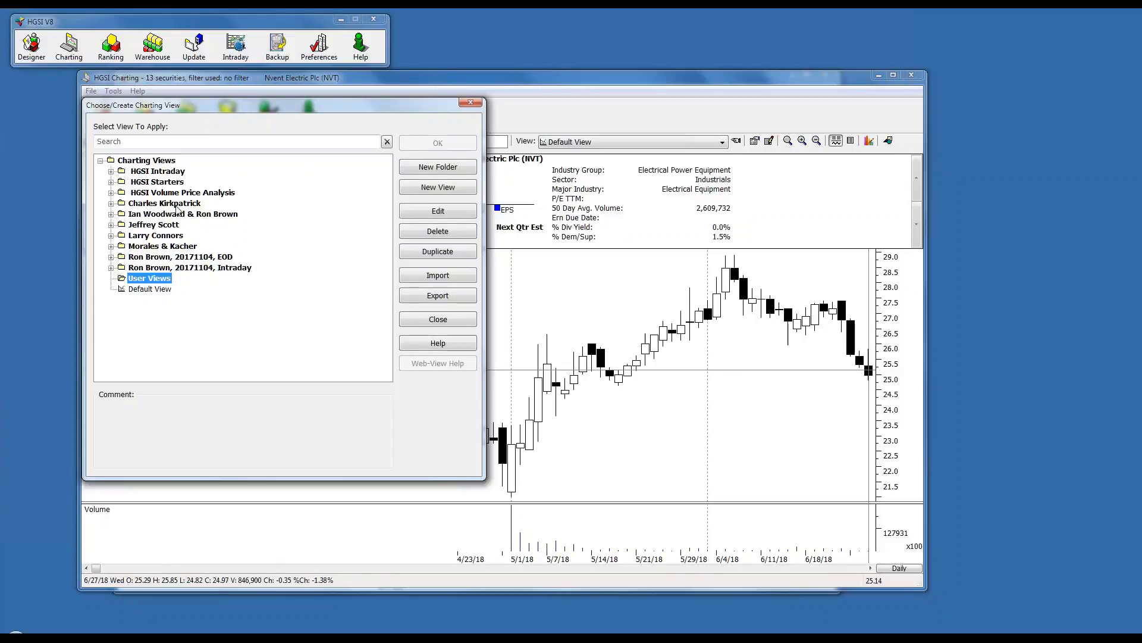
left_click(441, 188)
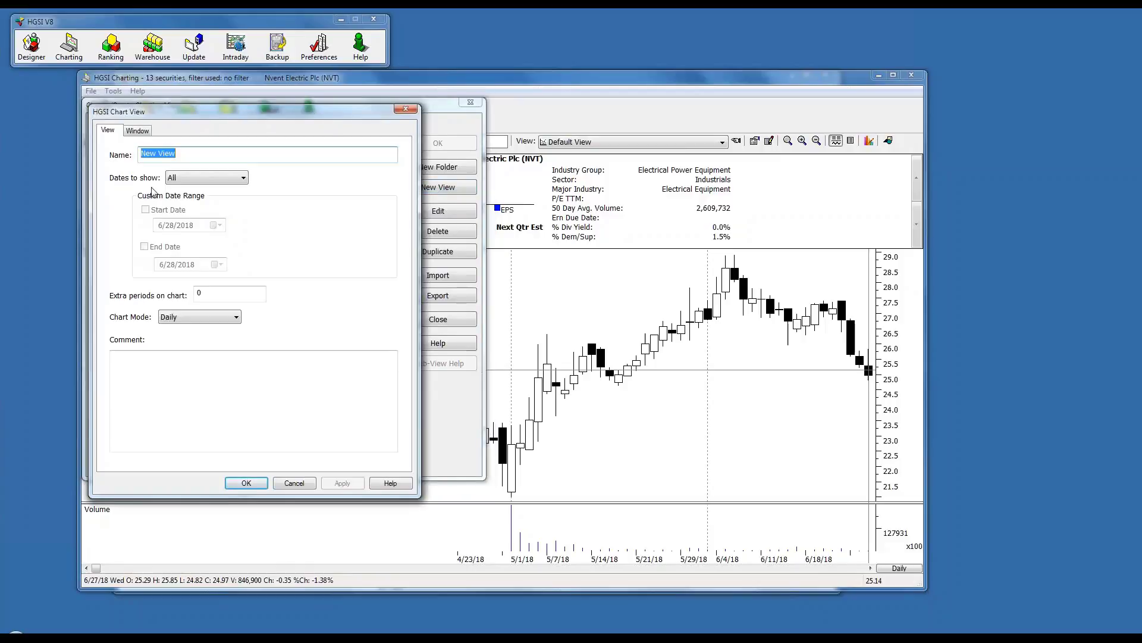
type("Simple")
left_click(244, 178)
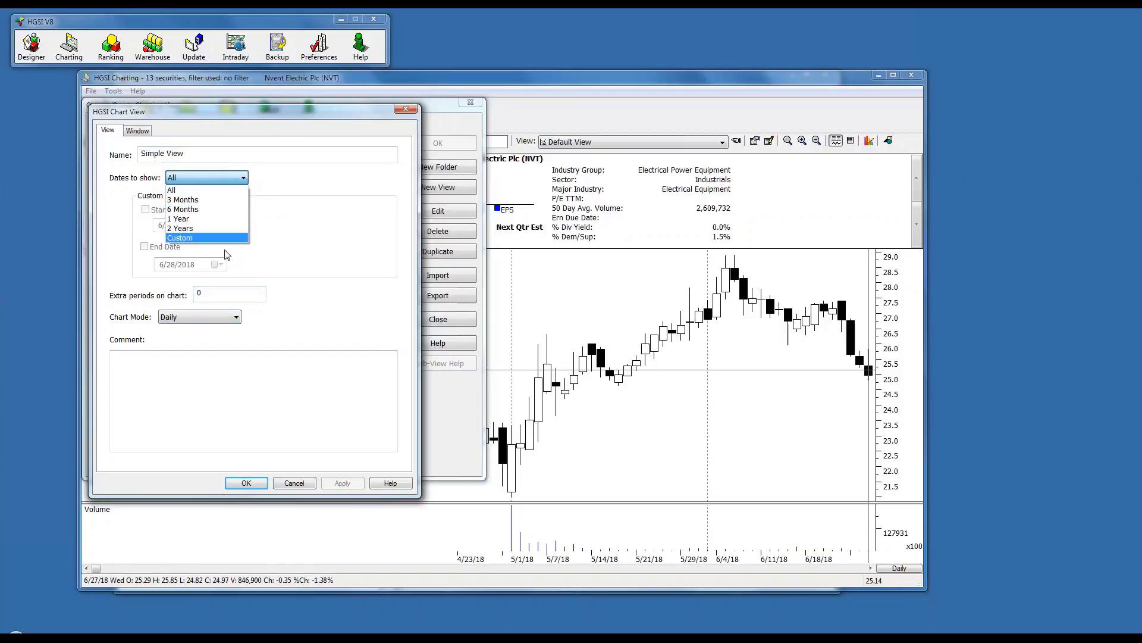
left_click(266, 160)
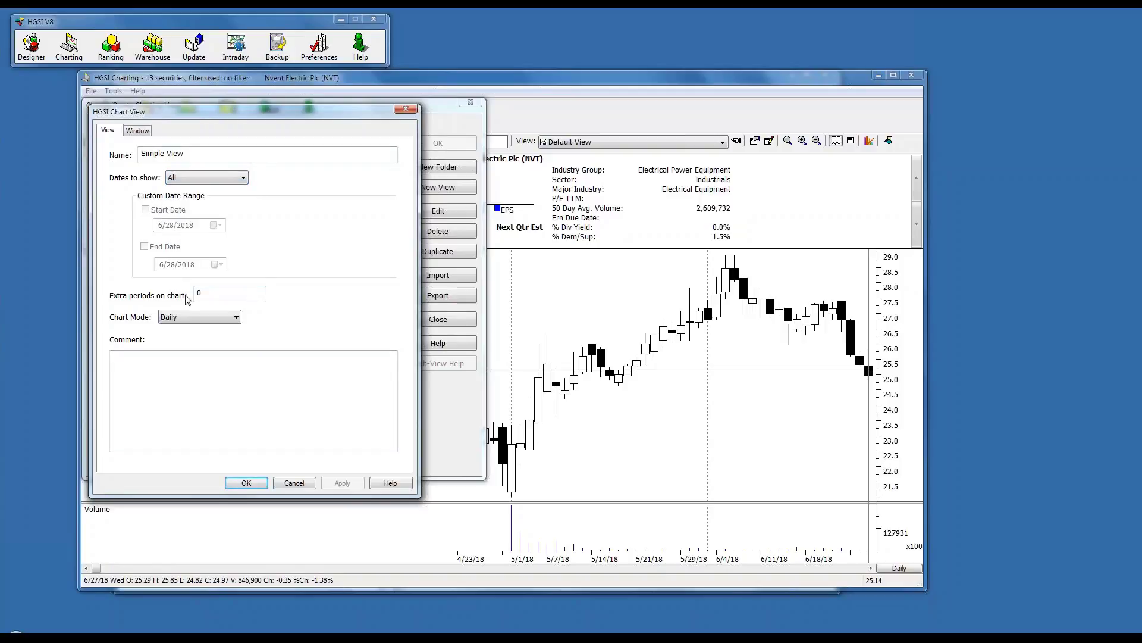
left_click(231, 319)
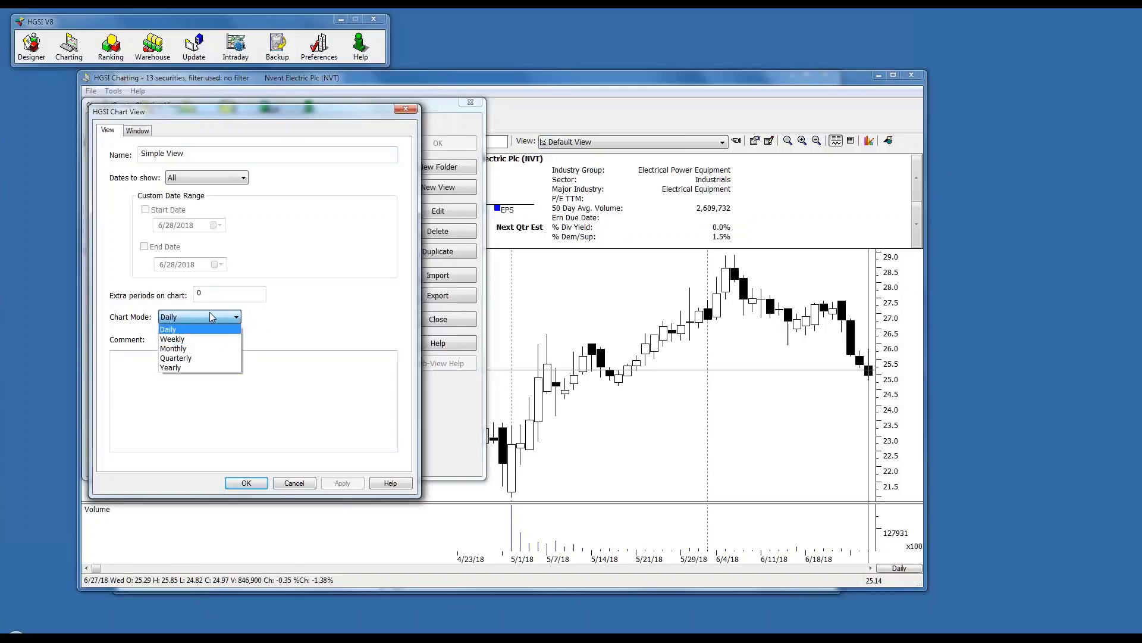
left_click(305, 287)
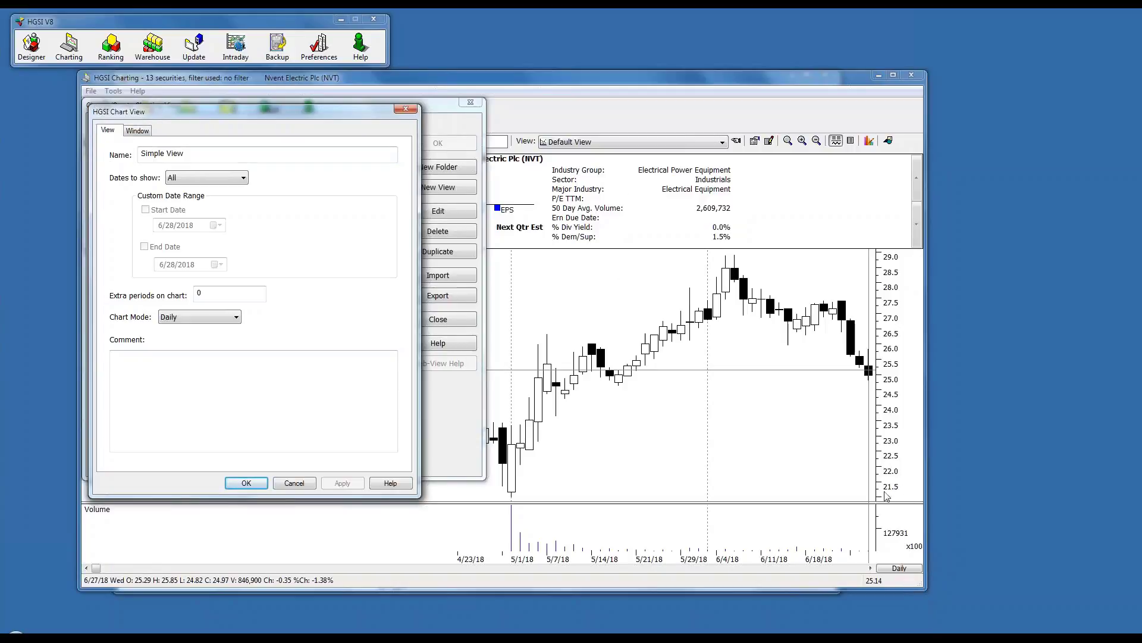
- Find the Moving Average indicator by searching for "moving" and choose it for the view's Price Window
left_click(137, 132)
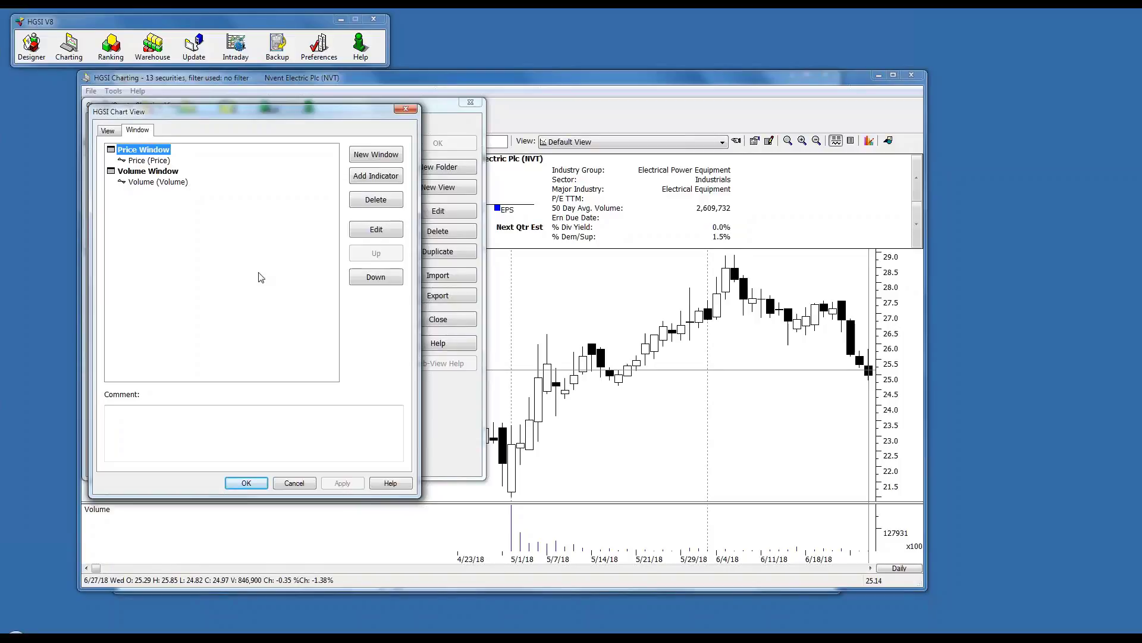
left_click(138, 172)
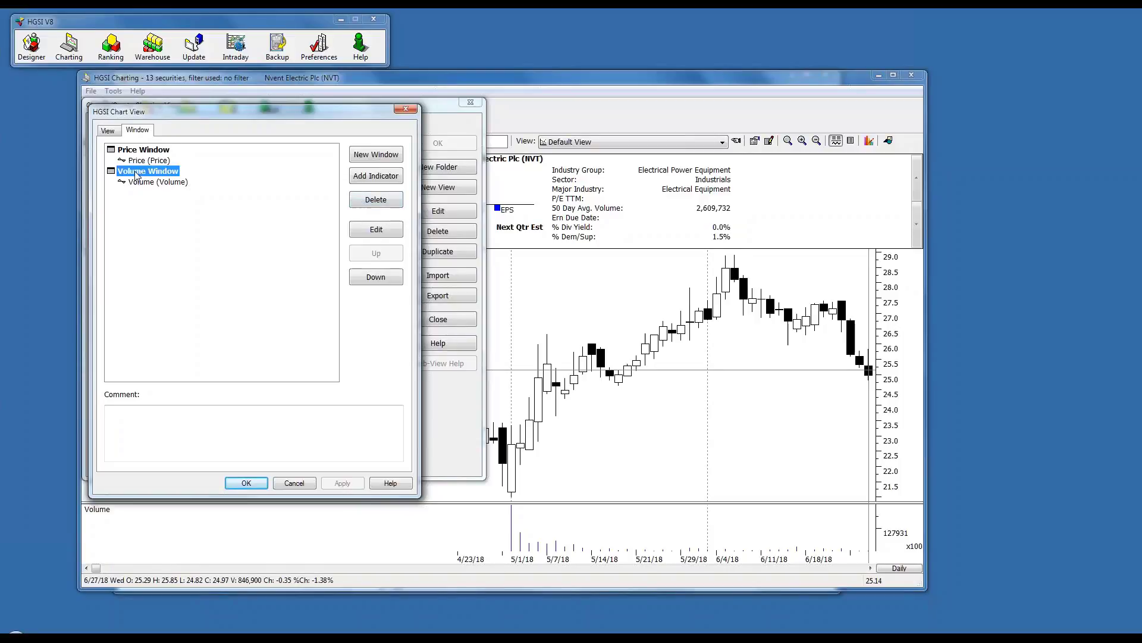
left_click(142, 150)
left_click(144, 172)
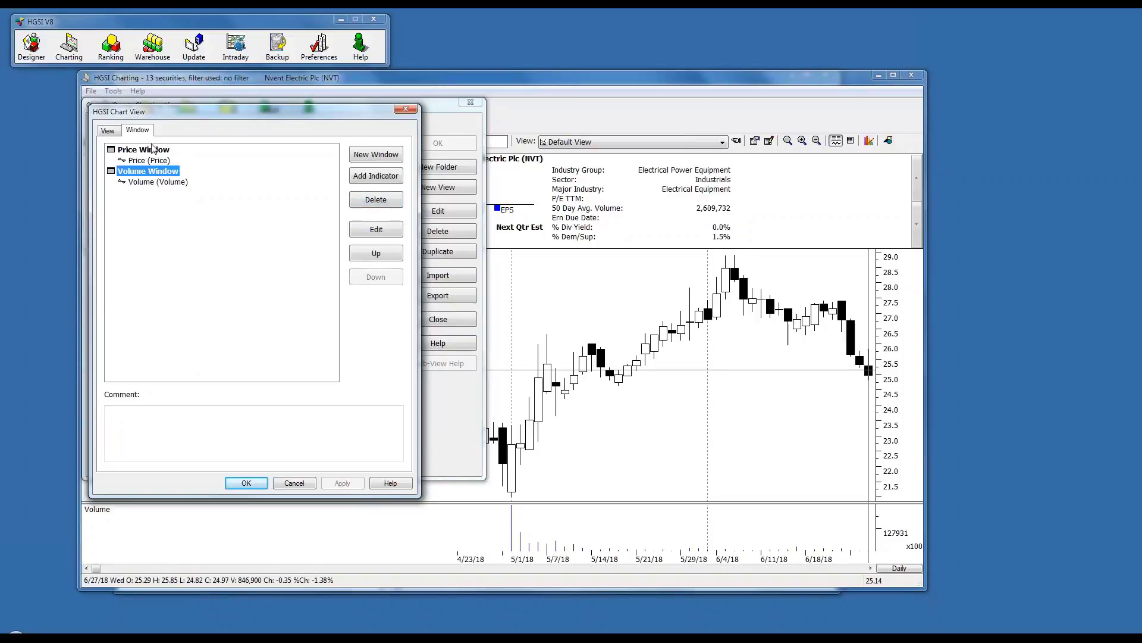
left_click(149, 150)
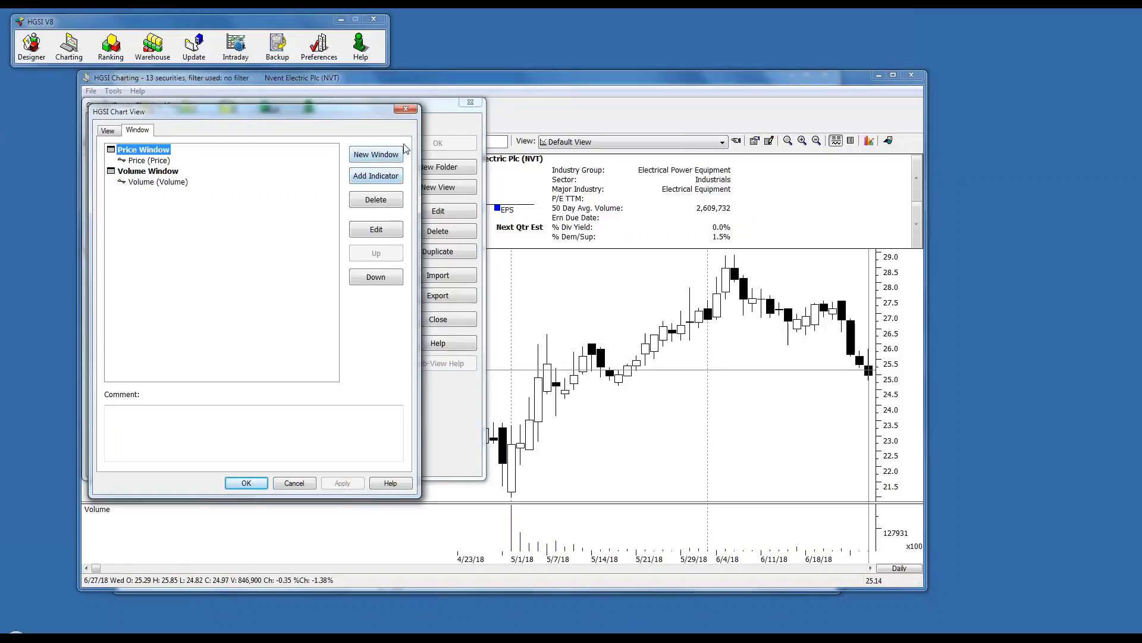
left_click(376, 176)
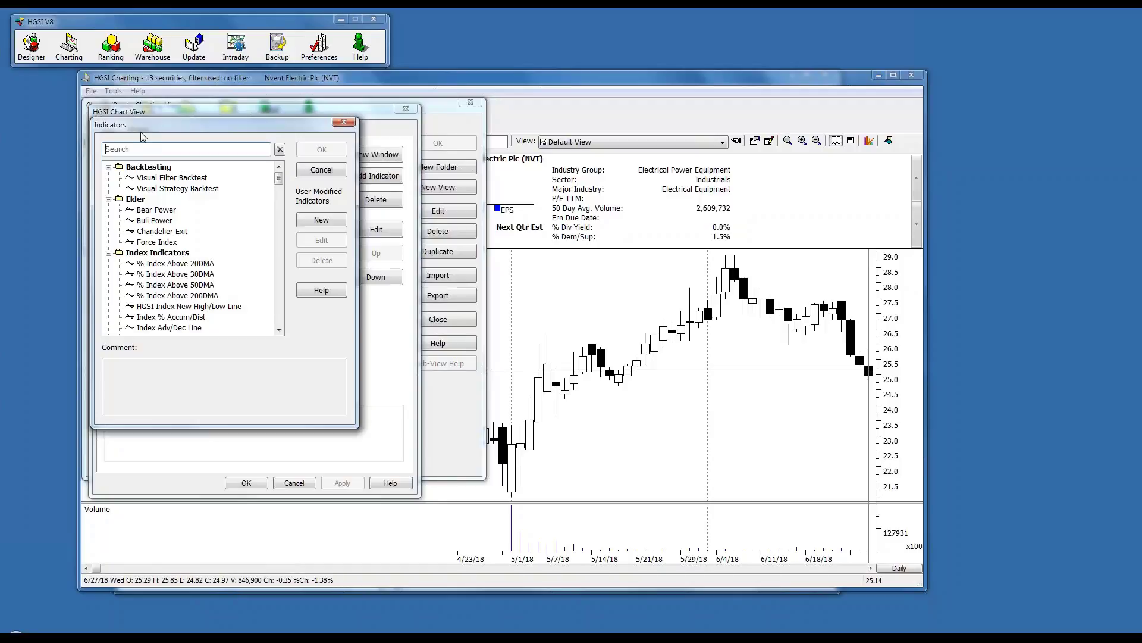
type("moving")
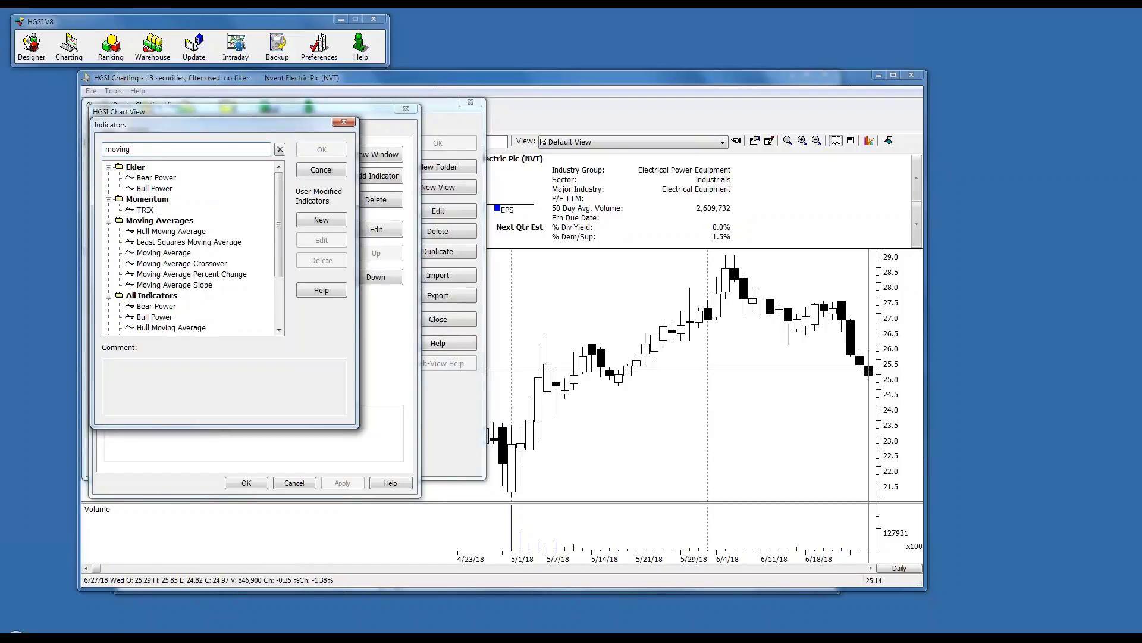
left_click(172, 257)
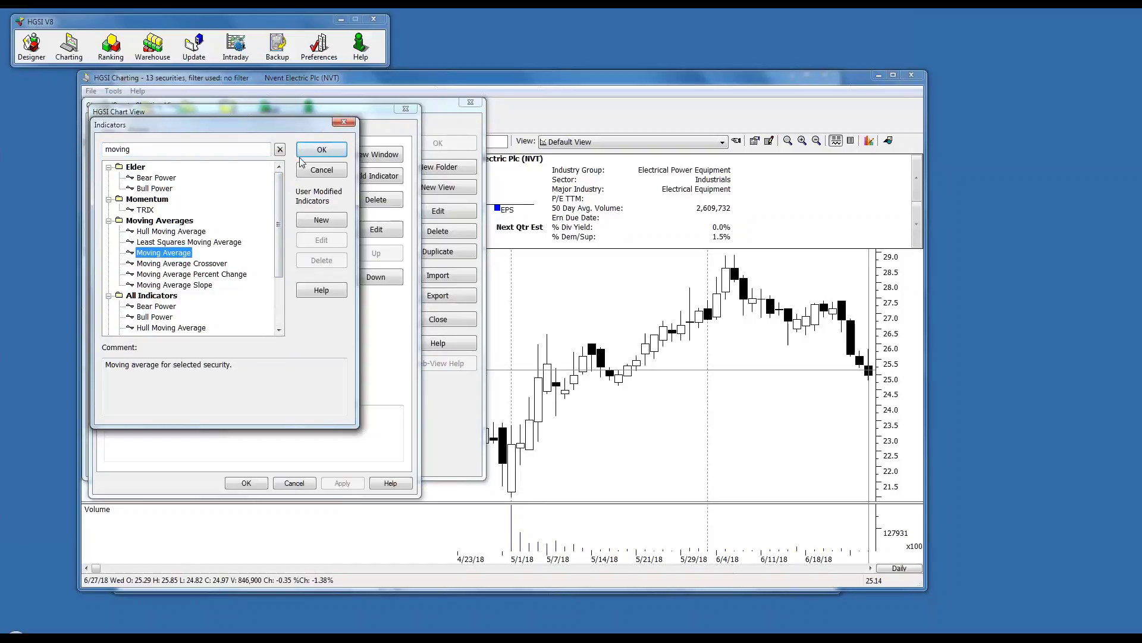
left_click(331, 152)
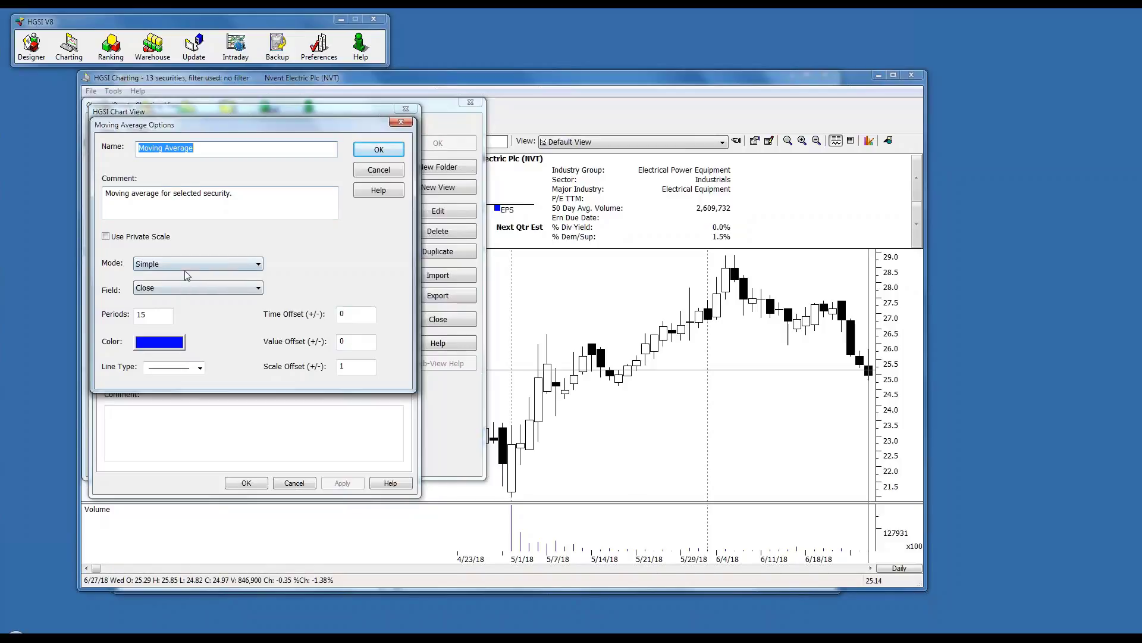
- Set the moving average to 200 periods and color its line red
left_click(165, 320)
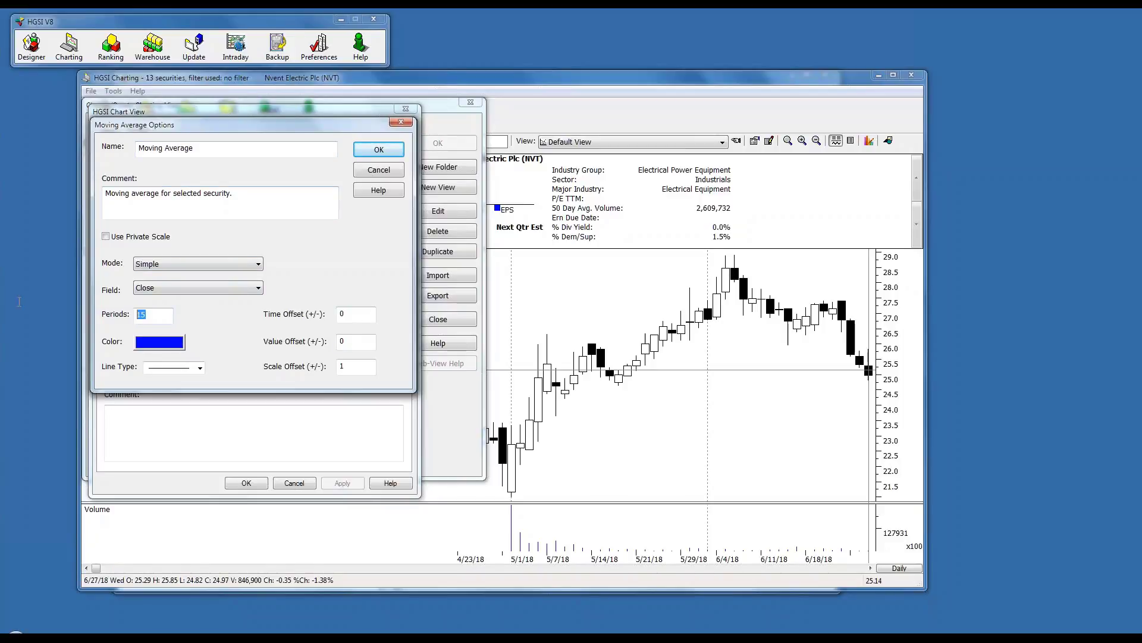
type("200")
left_click(153, 340)
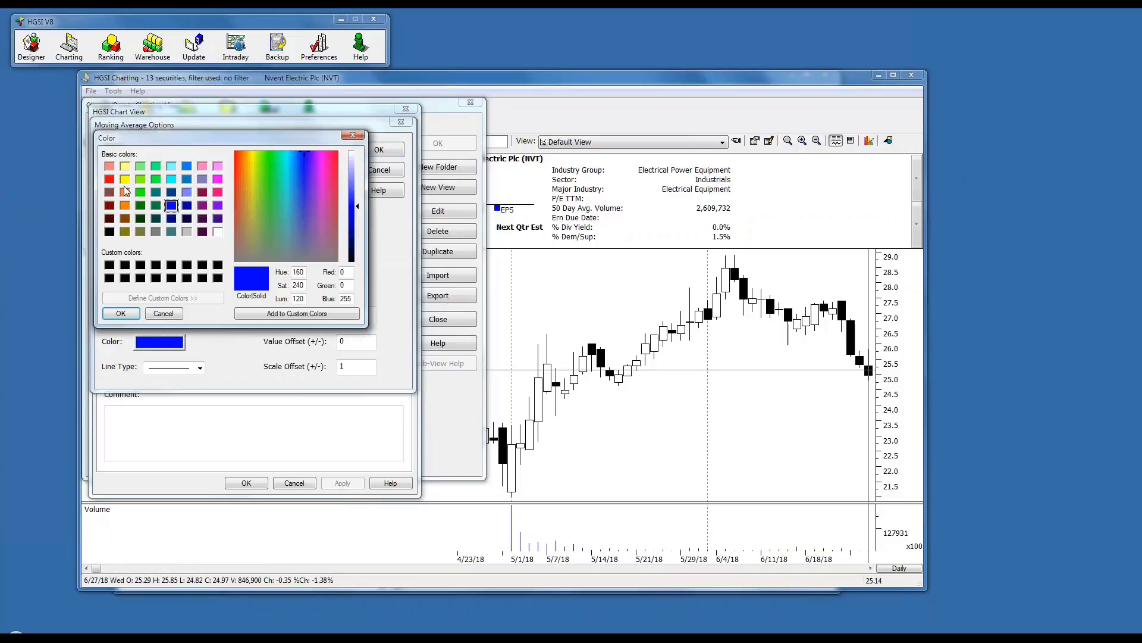
left_click(109, 179)
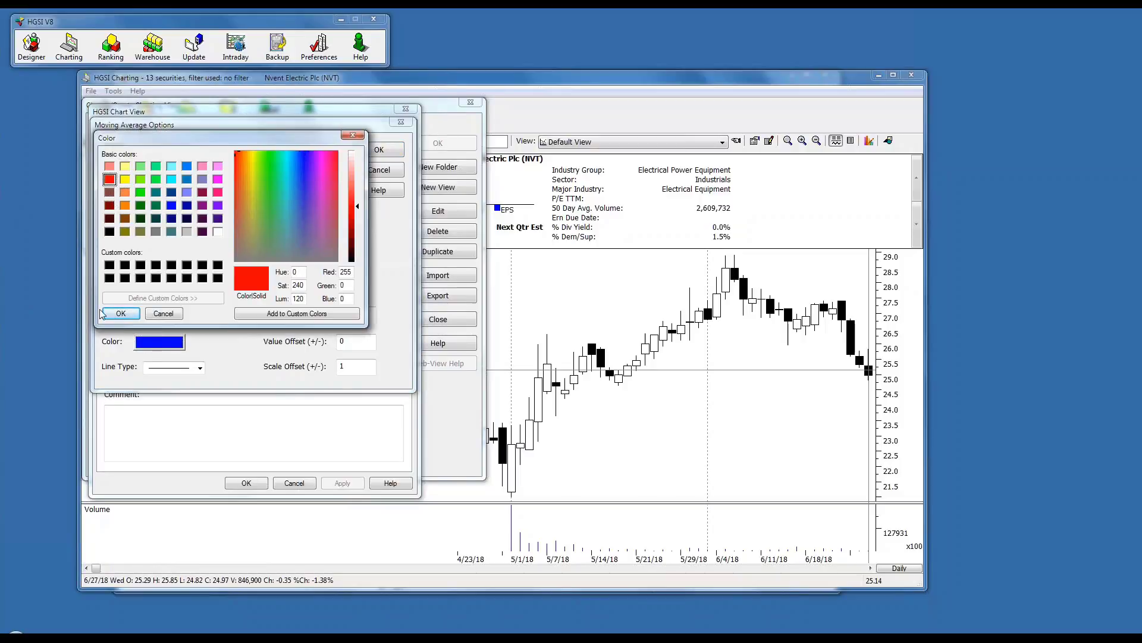
left_click(121, 313)
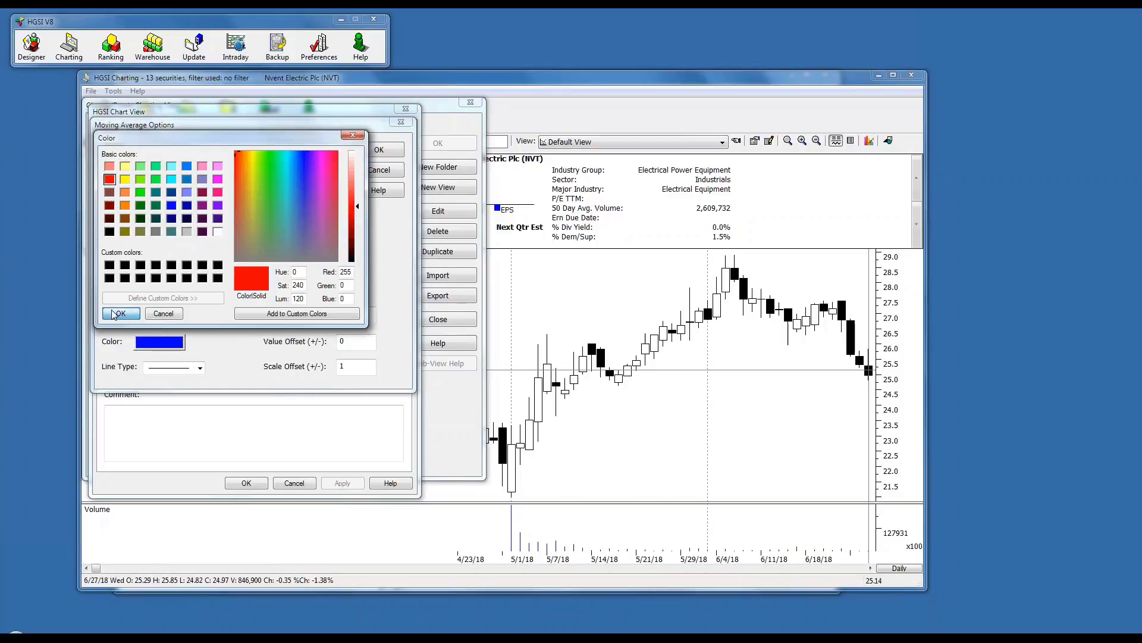
left_click(200, 368)
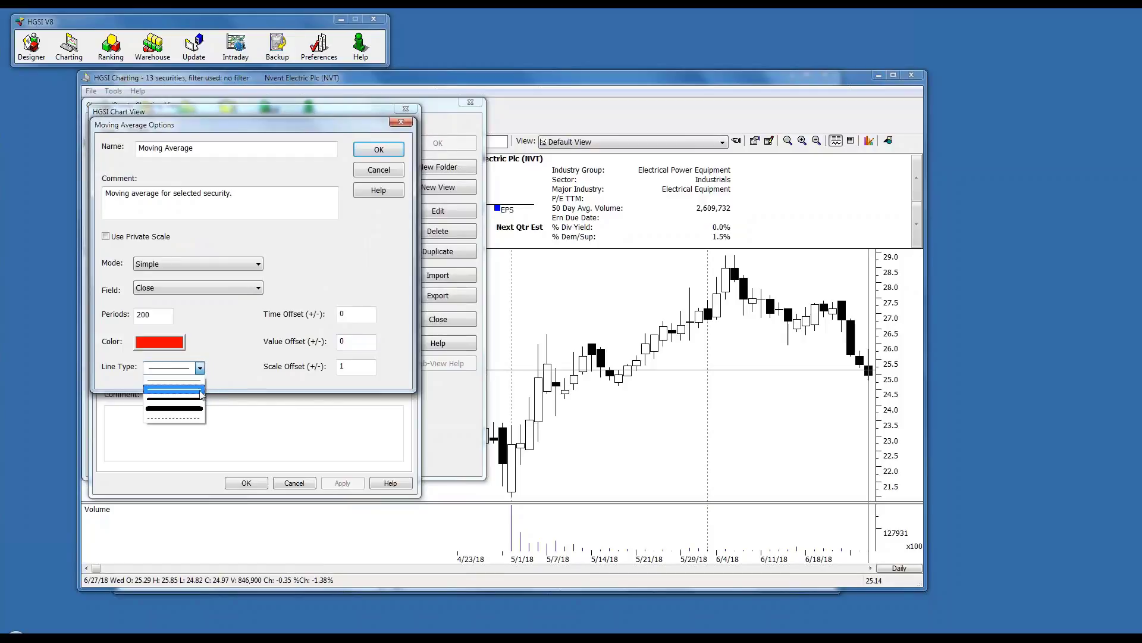
left_click(215, 332)
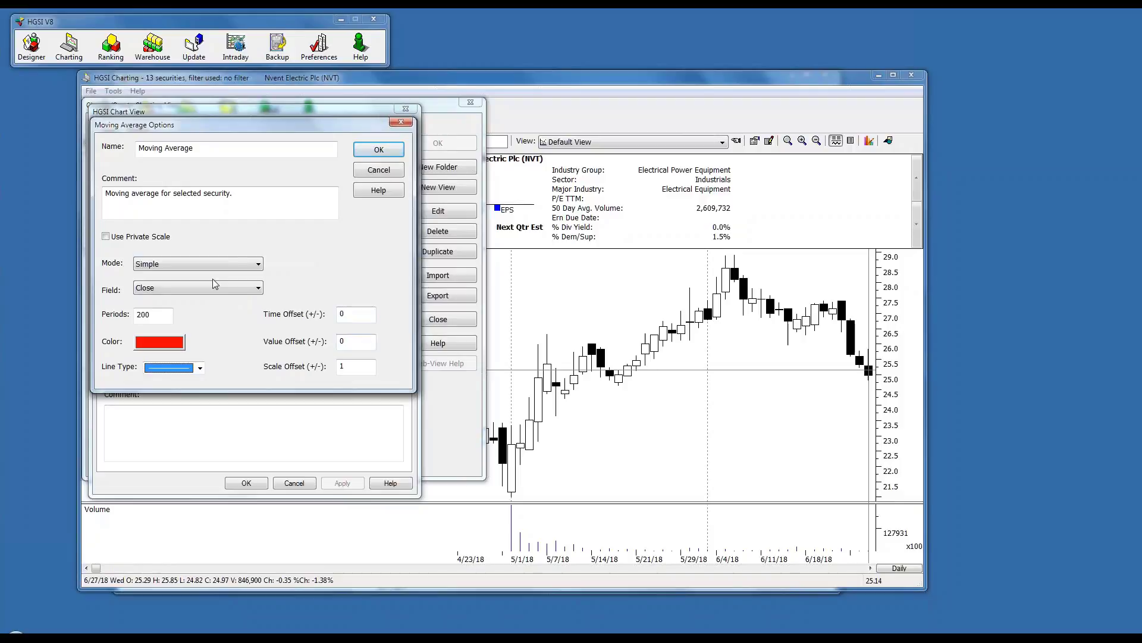
- Review the moving average's mode and field options, keep Simple and Close, and accept the indicator
left_click(258, 266)
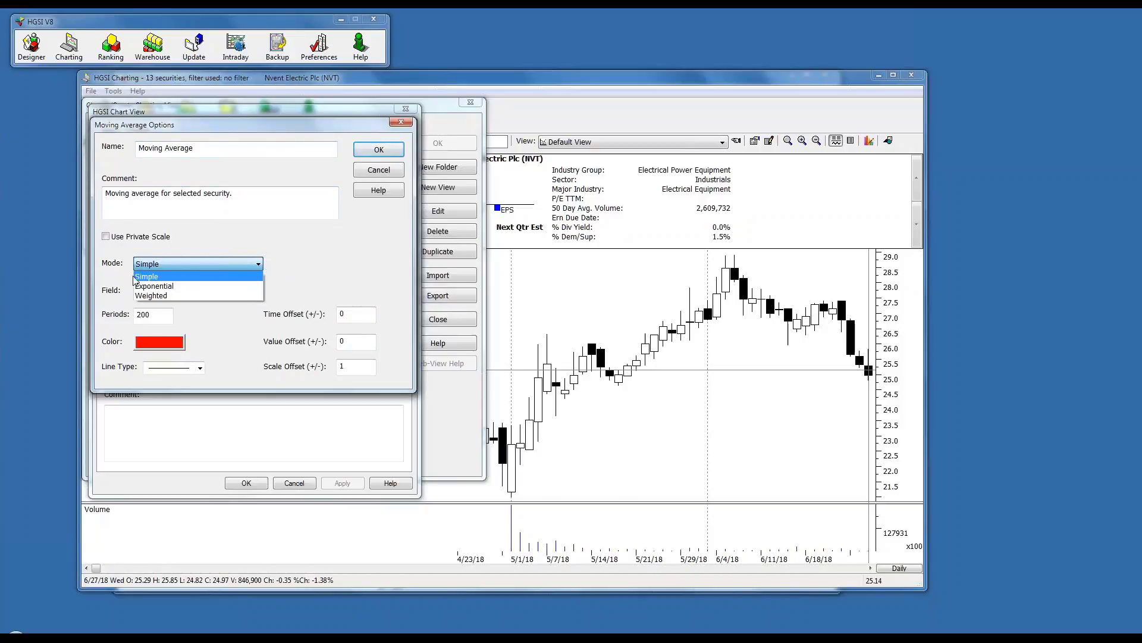
left_click(321, 231)
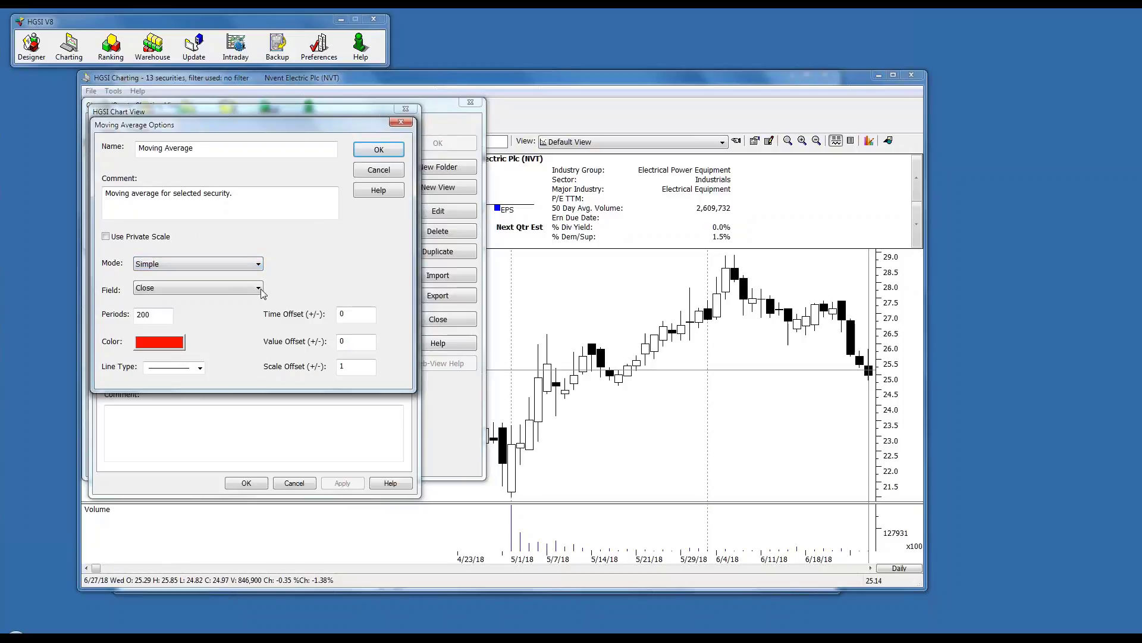
left_click(260, 290)
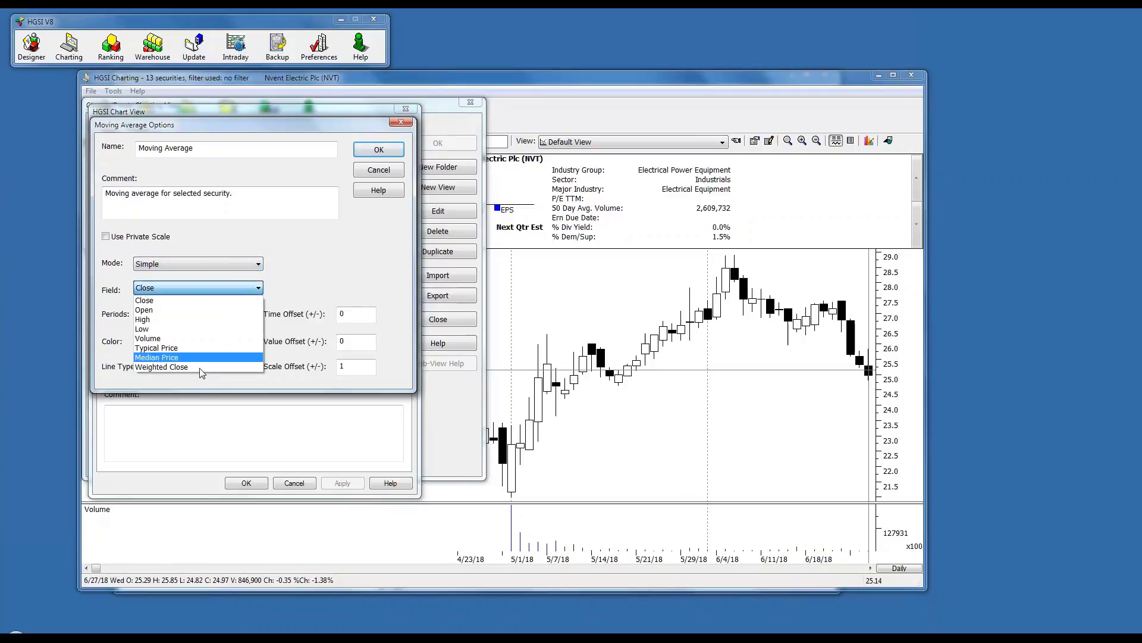
left_click(285, 245)
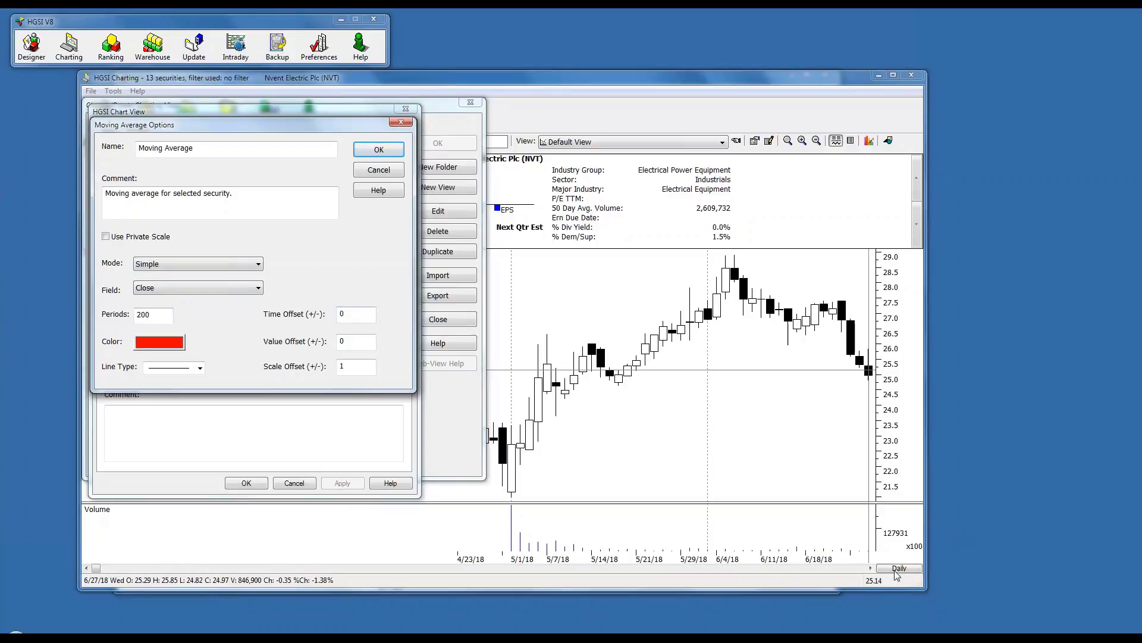
left_click(378, 150)
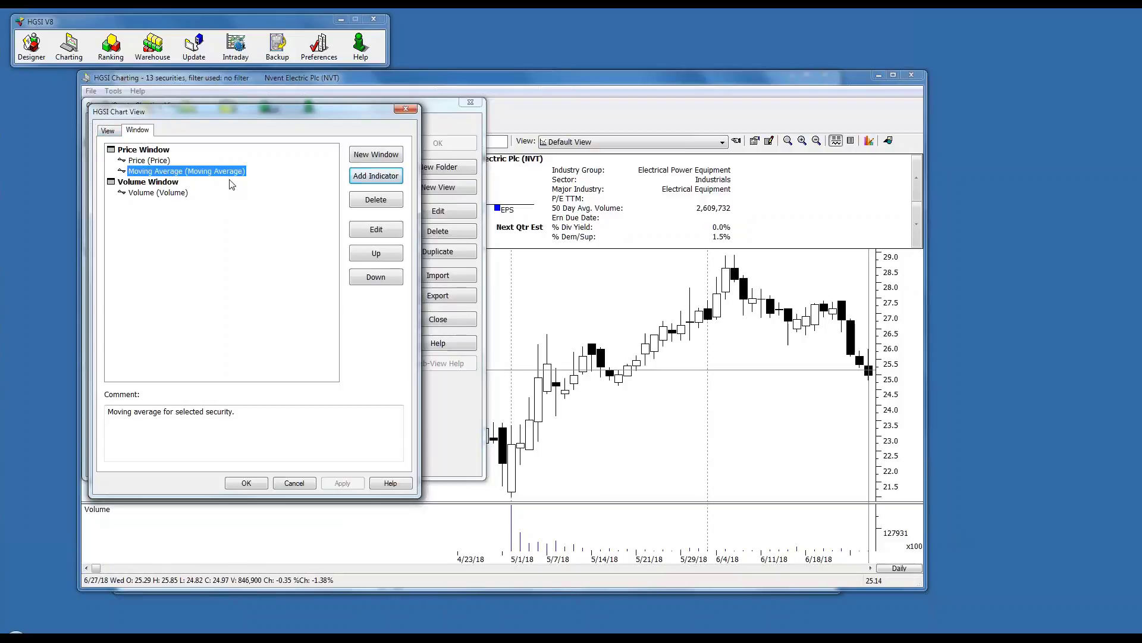
- Save Simple View, apply it to the Nvent Electric Plc chart, and enlarge the price pane by shrinking the volume pane
left_click(254, 483)
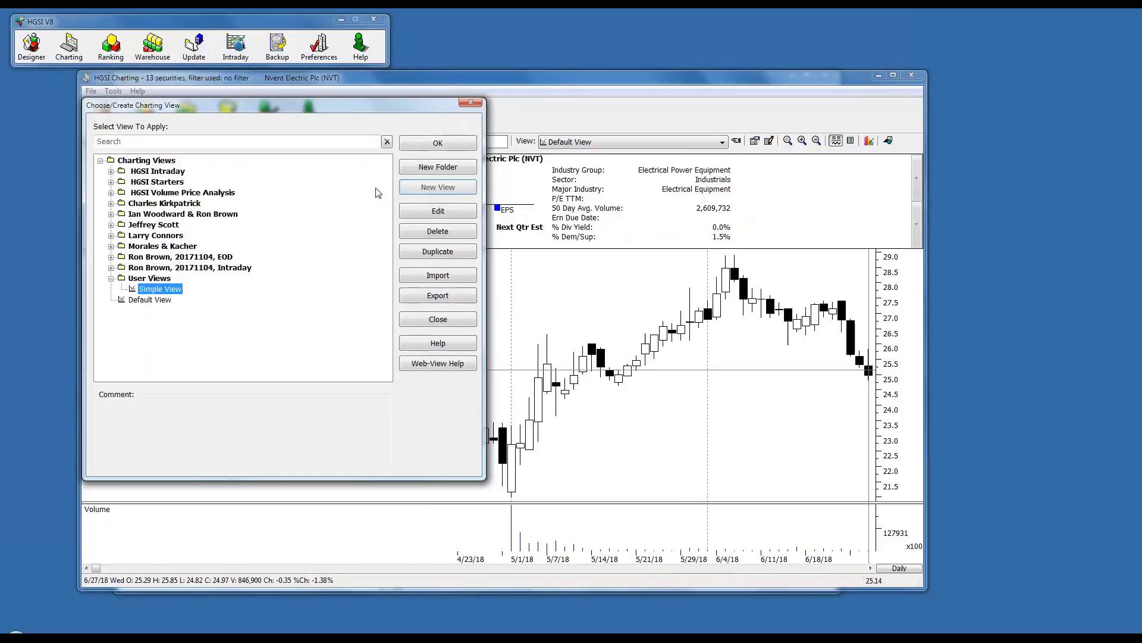
left_click(422, 145)
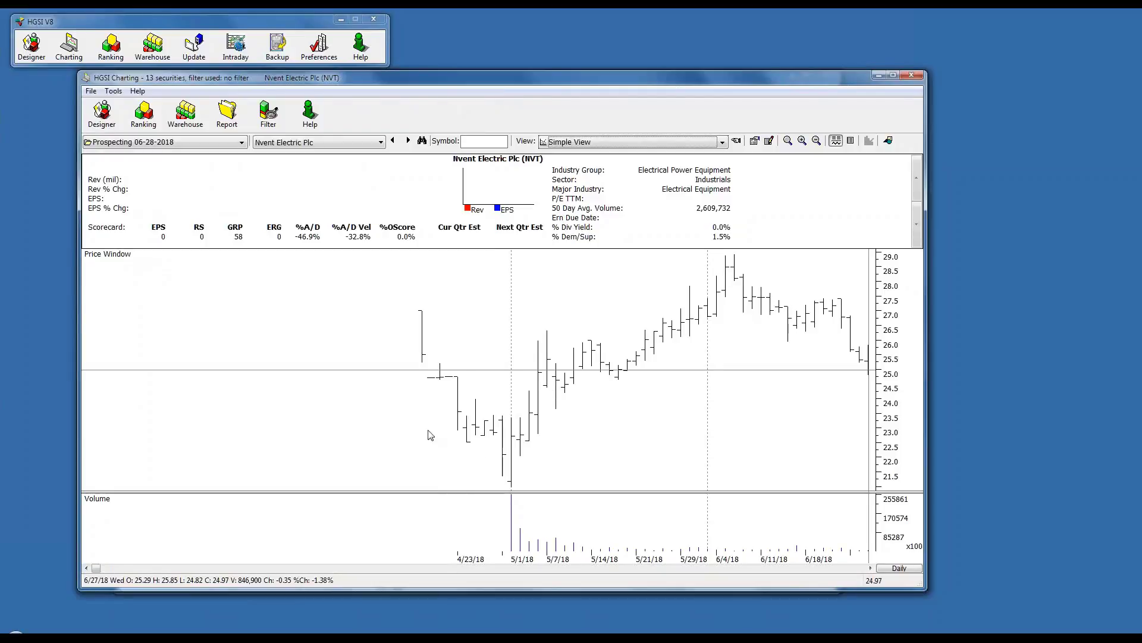
left_click_drag(418, 492, 421, 517)
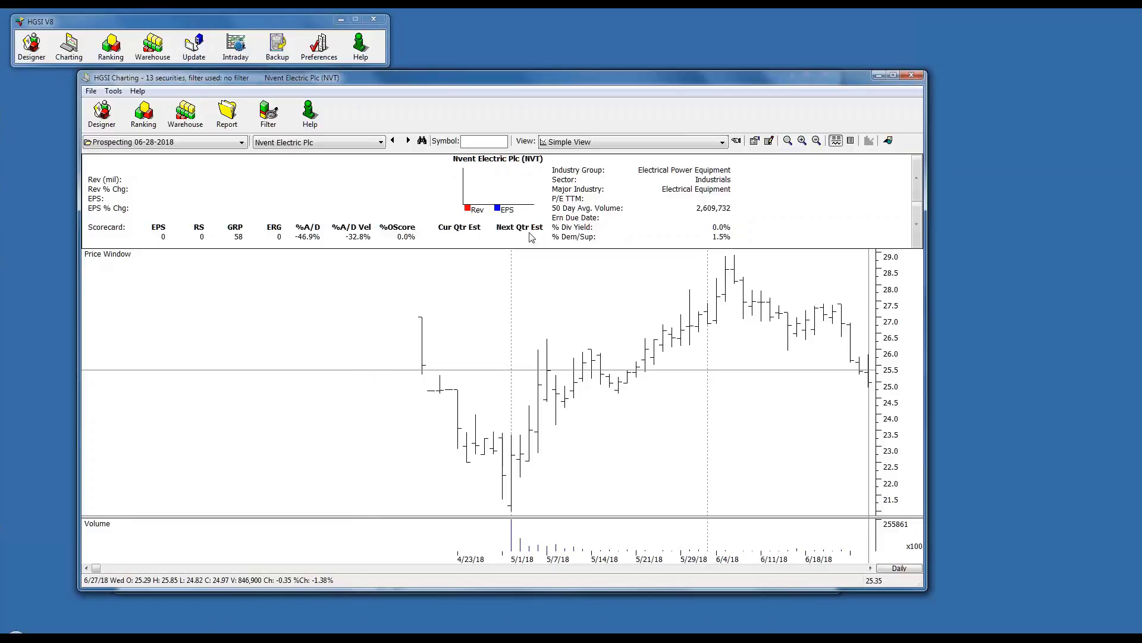
- Show the Apergy Corp. chart from the prospecting group, then switch the chart to Axon Inc
left_click(349, 141)
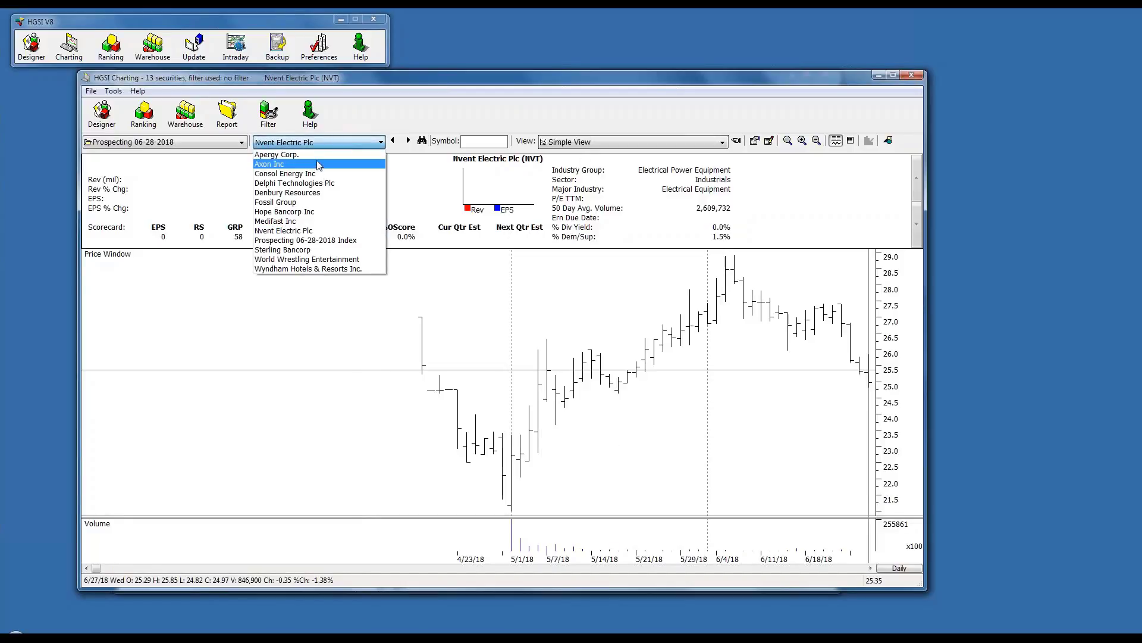
left_click(319, 159)
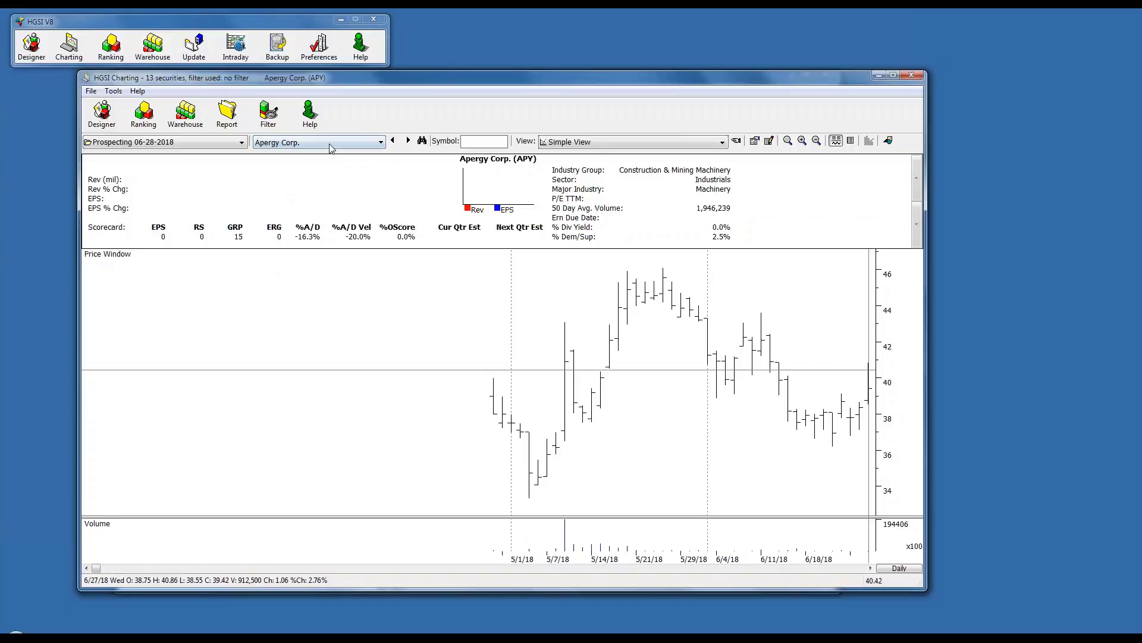
left_click(330, 141)
left_click(326, 165)
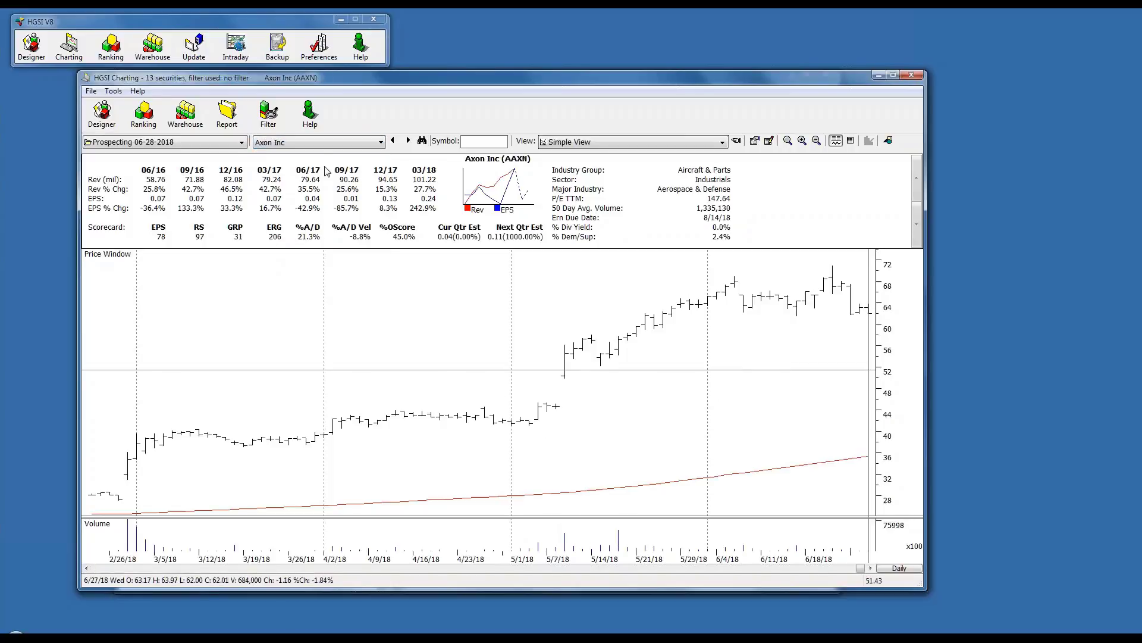
- Zoom out the Axon Inc daily chart until its price history reaches back to 2013
left_click(816, 141)
left_click(817, 141)
left_click(816, 141)
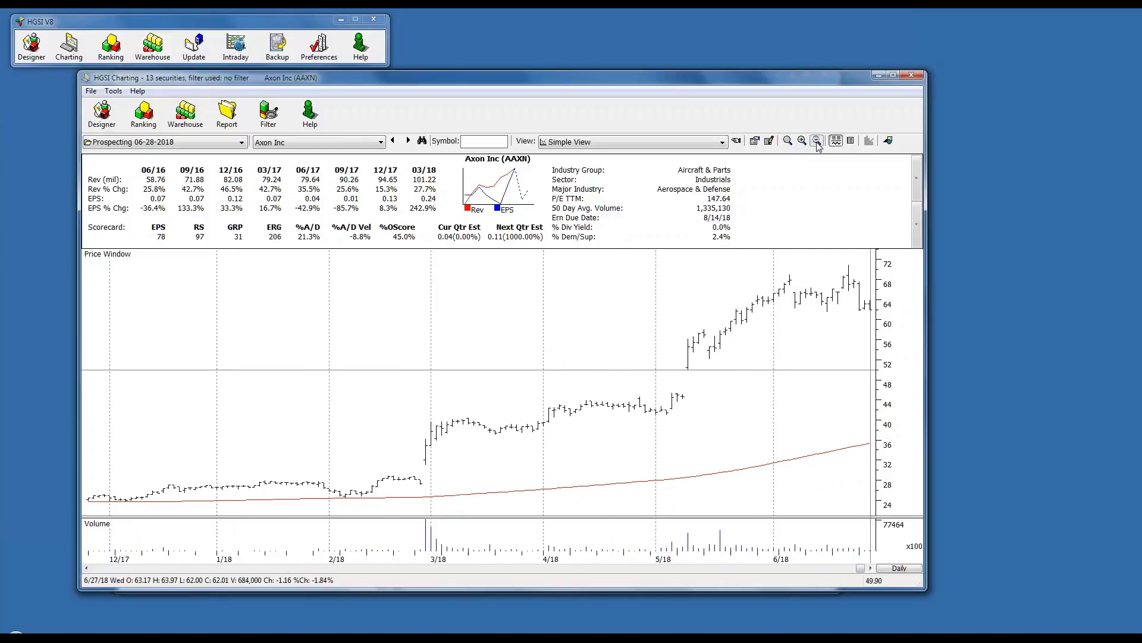
left_click(816, 141)
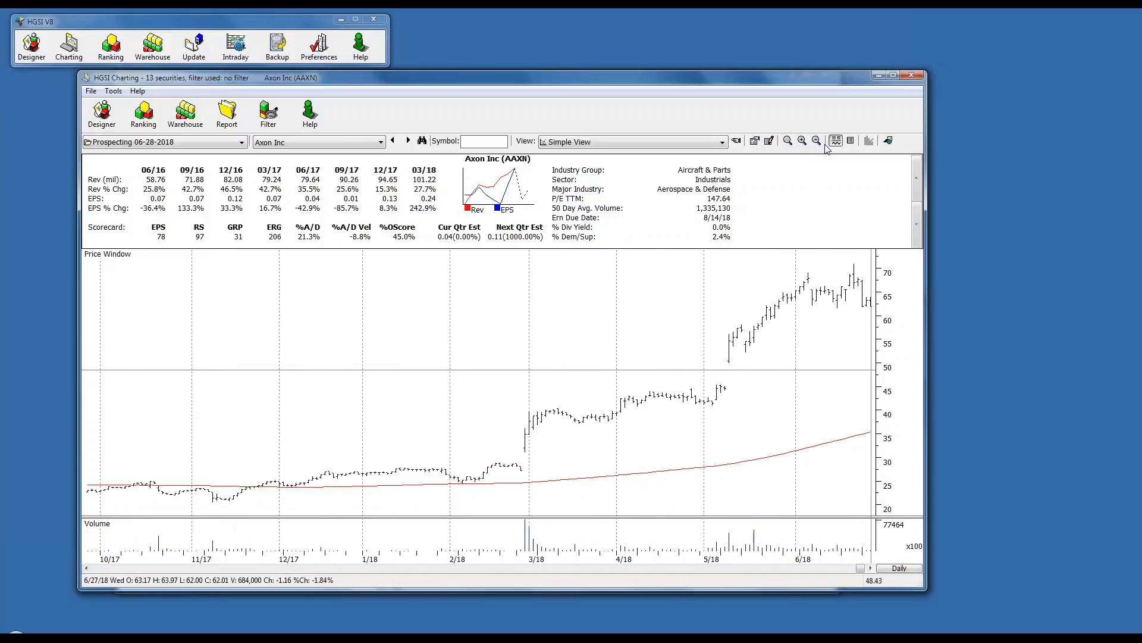
left_click(816, 141)
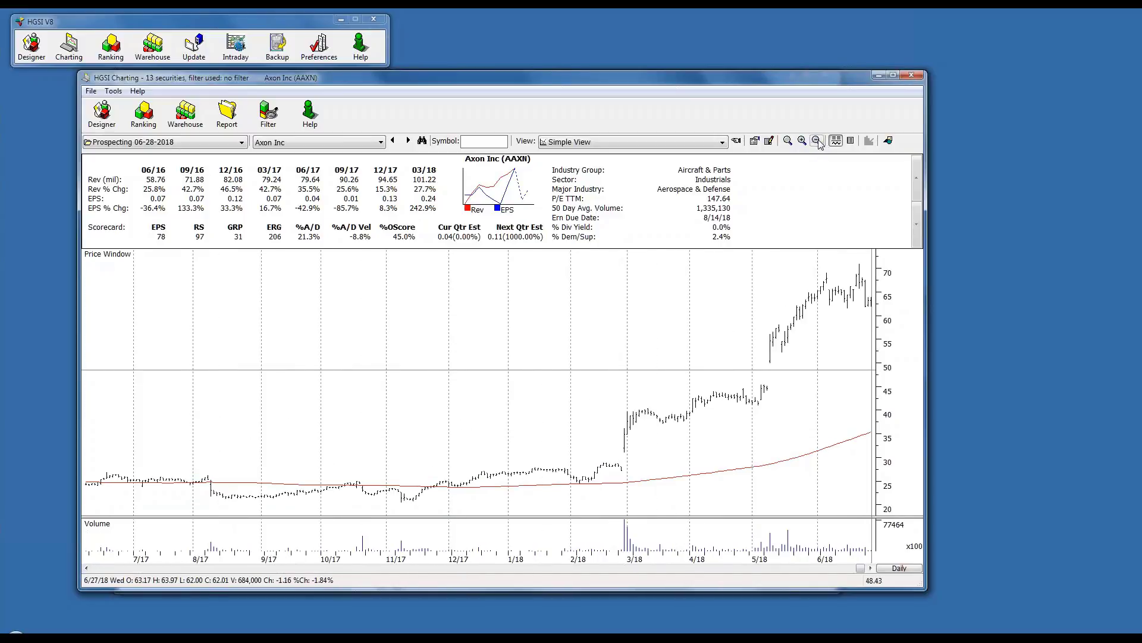
left_click(817, 142)
left_click(817, 142)
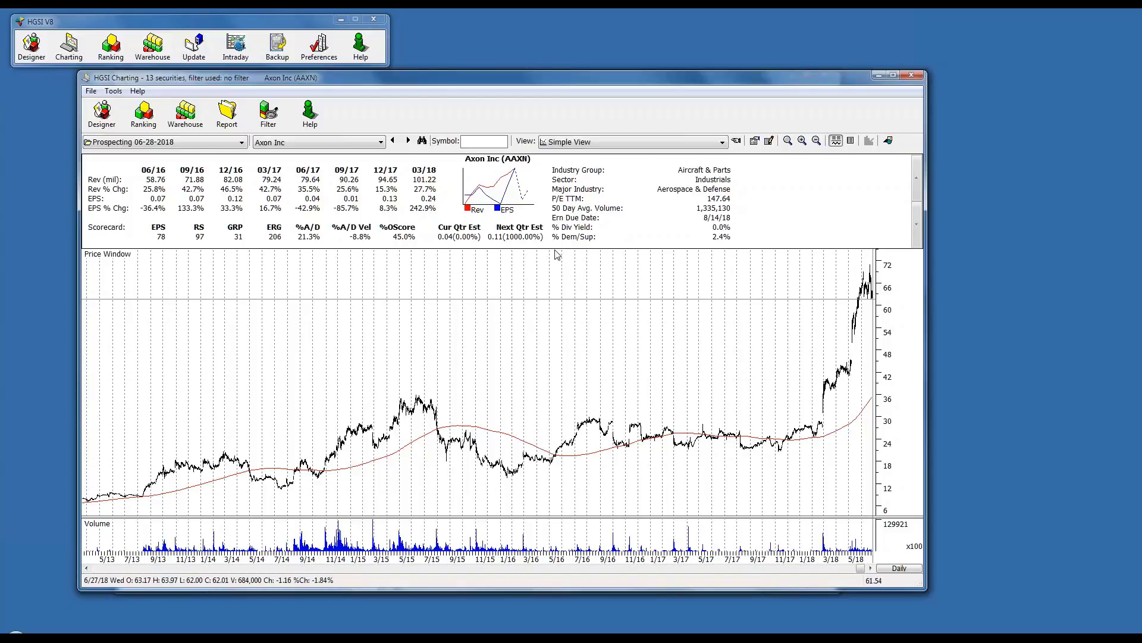
left_click(765, 328)
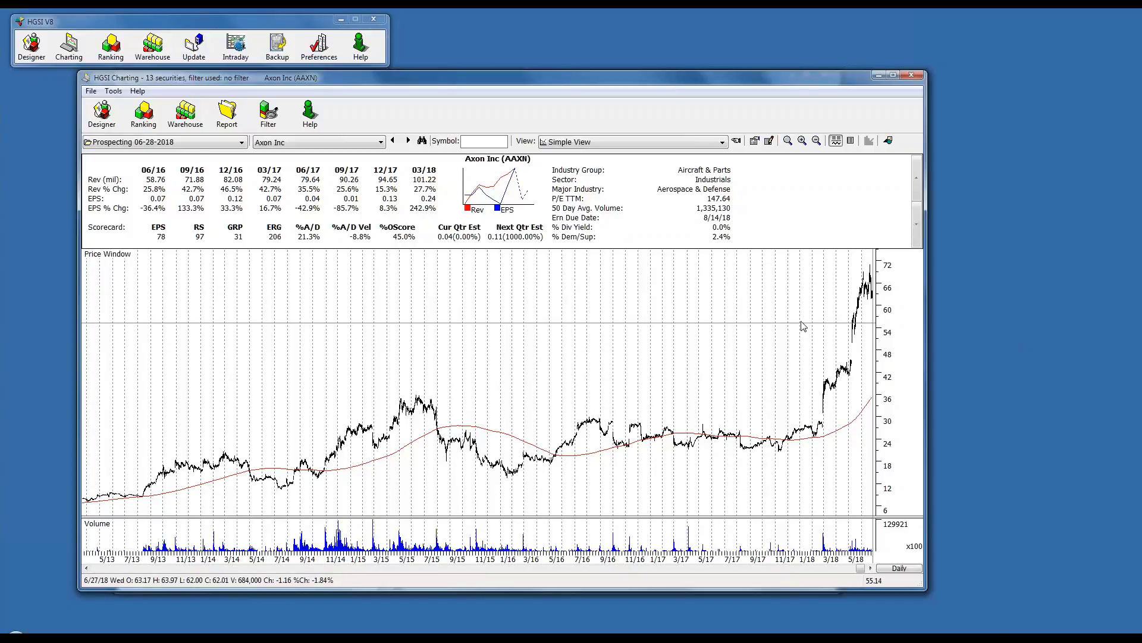
- Set the Value Offset of the price window's 200-period simple moving average to 100 and apply it to the chart
left_click(769, 144)
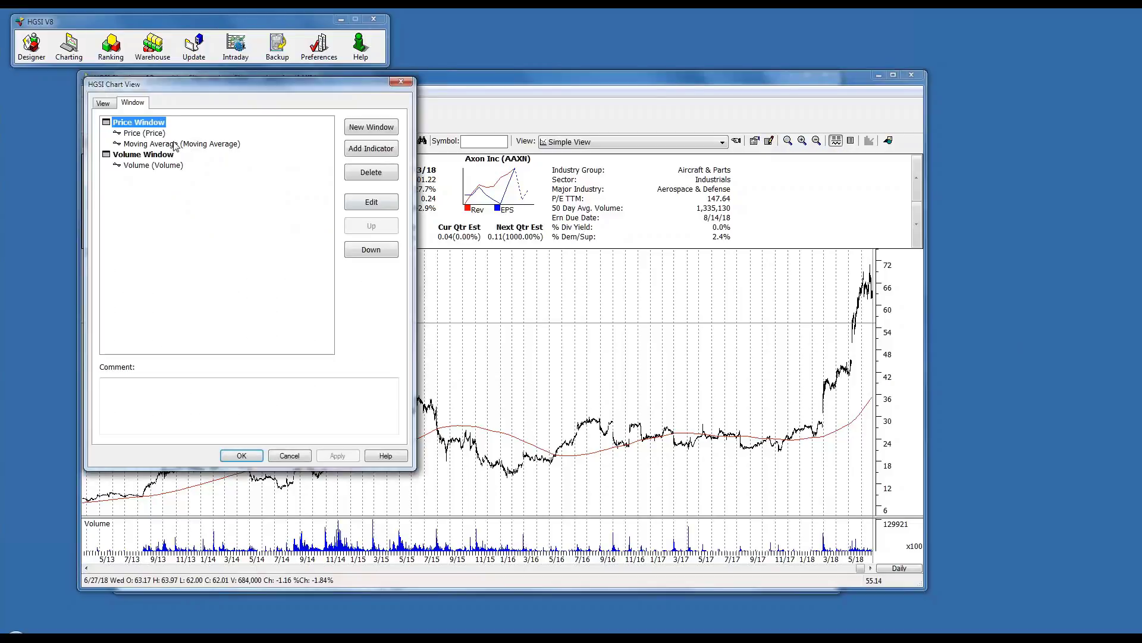
left_click(178, 143)
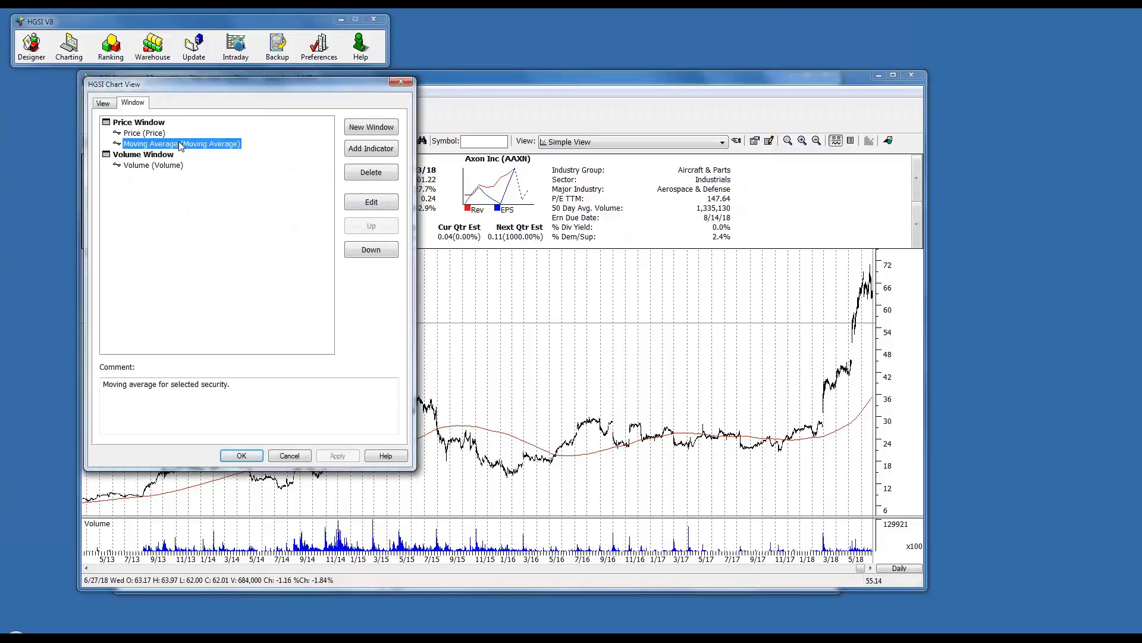
left_click(369, 203)
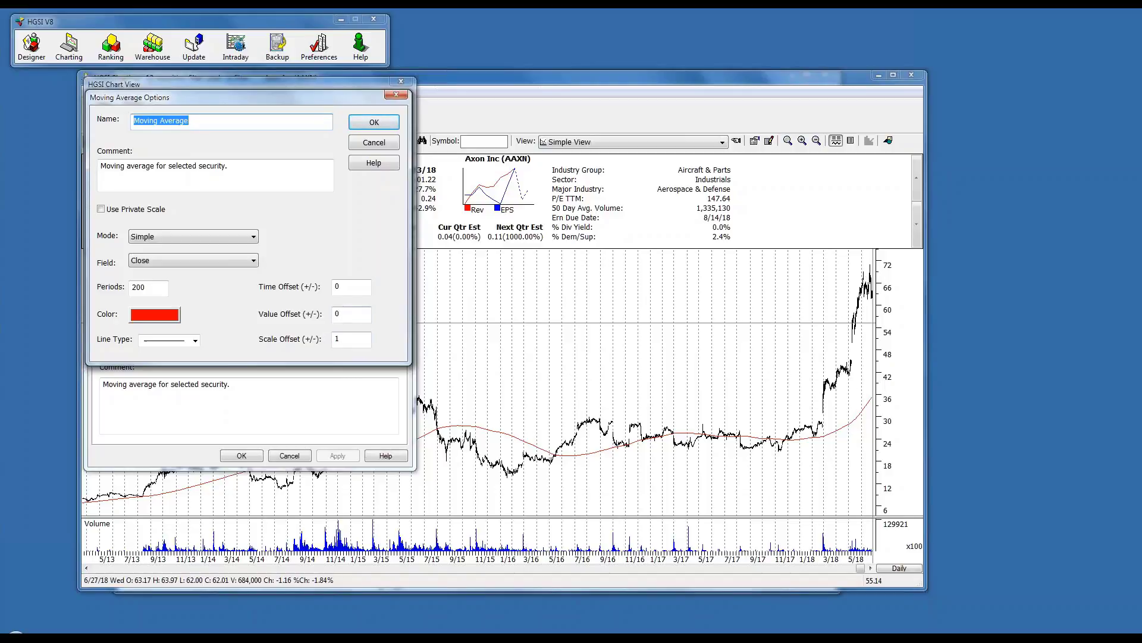
double_click(351, 310)
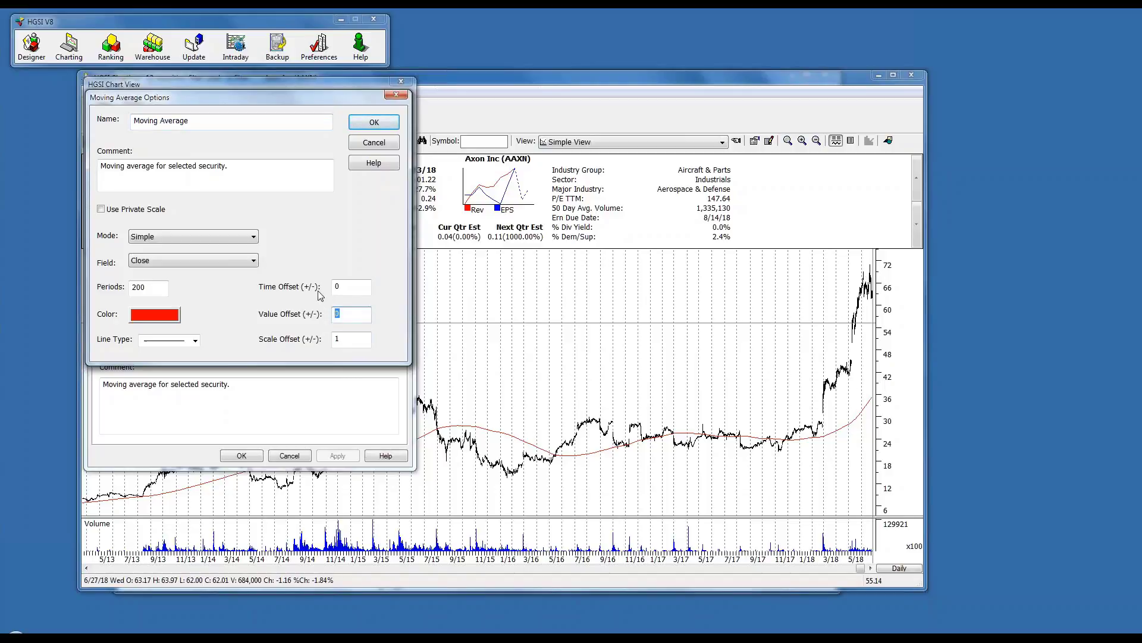
type("100")
left_click(374, 123)
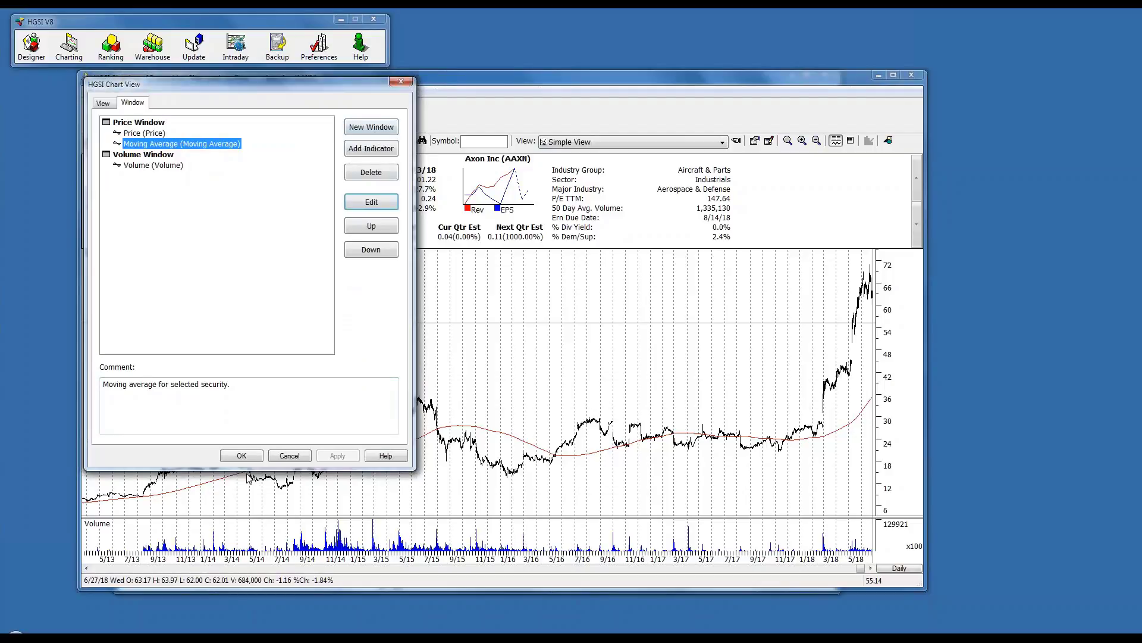
left_click(242, 456)
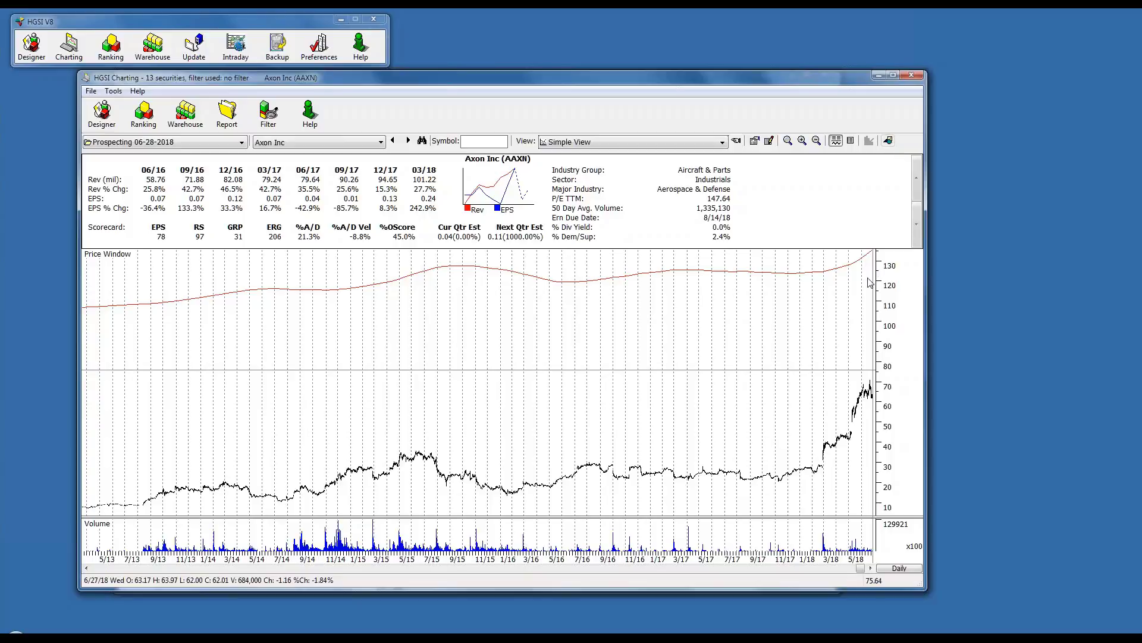
- Show the data window over the price chart and enlarge it enough to read the full moving average line
left_click(852, 141)
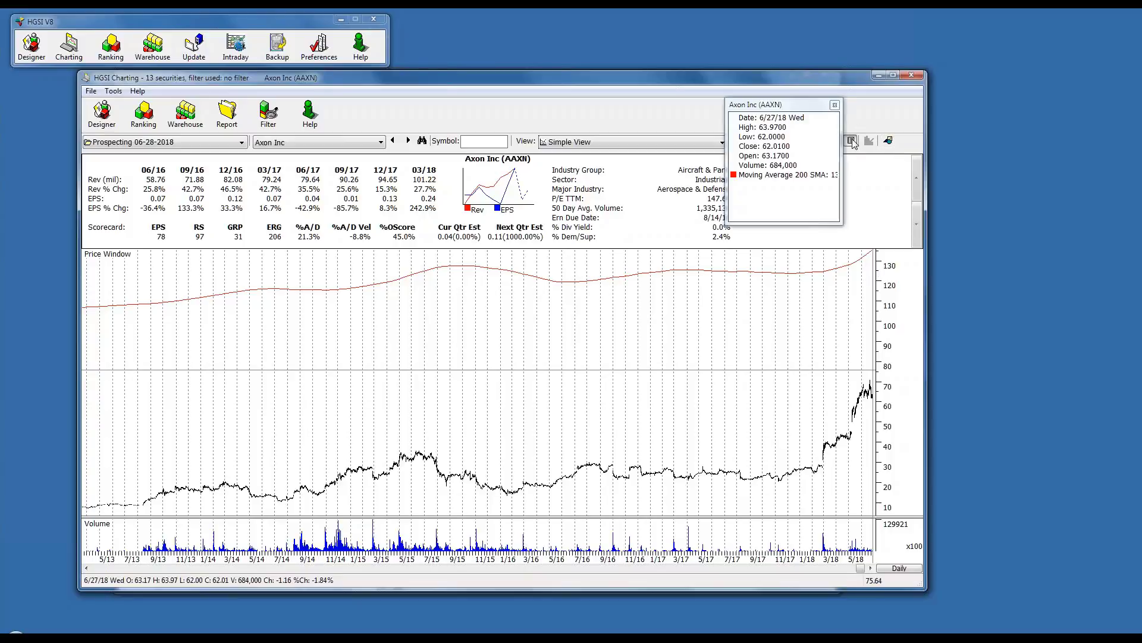
left_click_drag(781, 109, 515, 318)
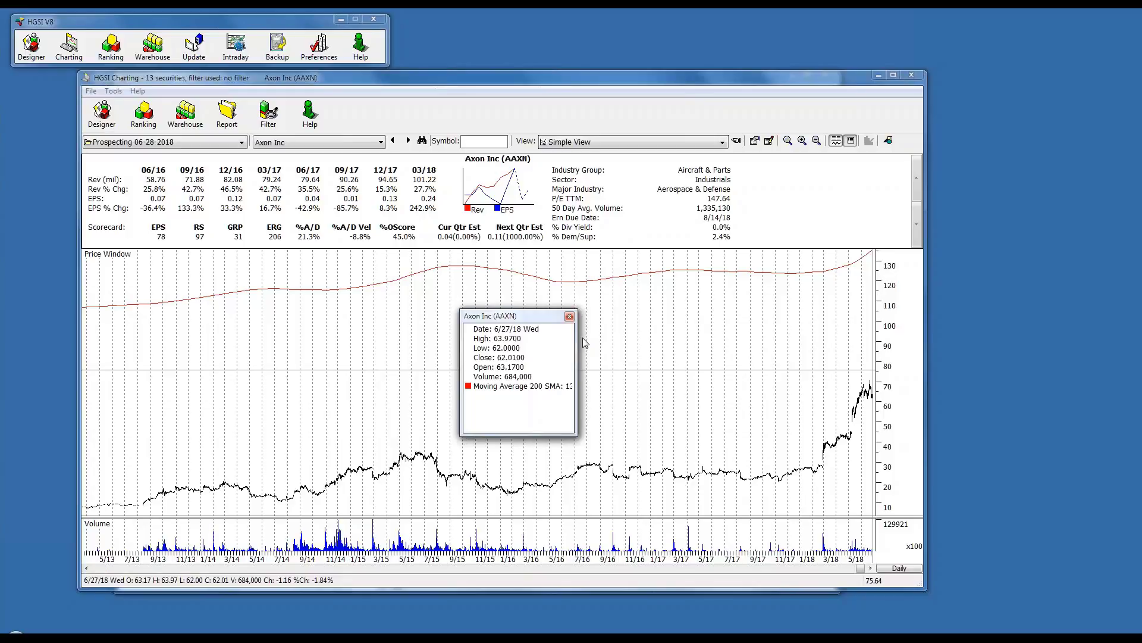
left_click_drag(576, 351, 618, 364)
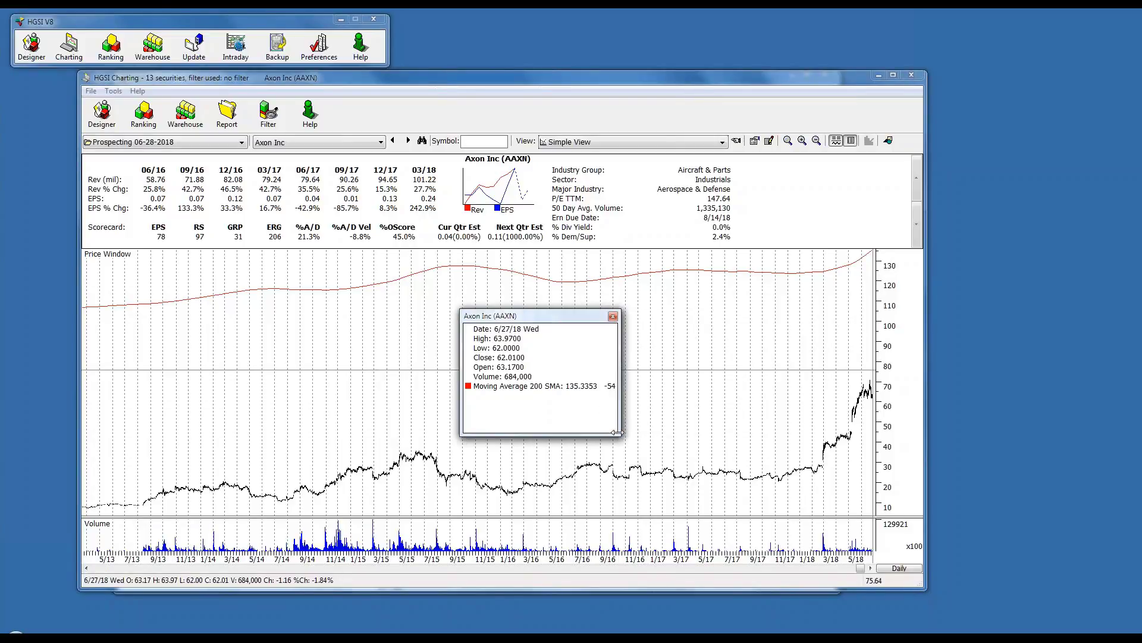
left_click_drag(617, 433, 694, 489)
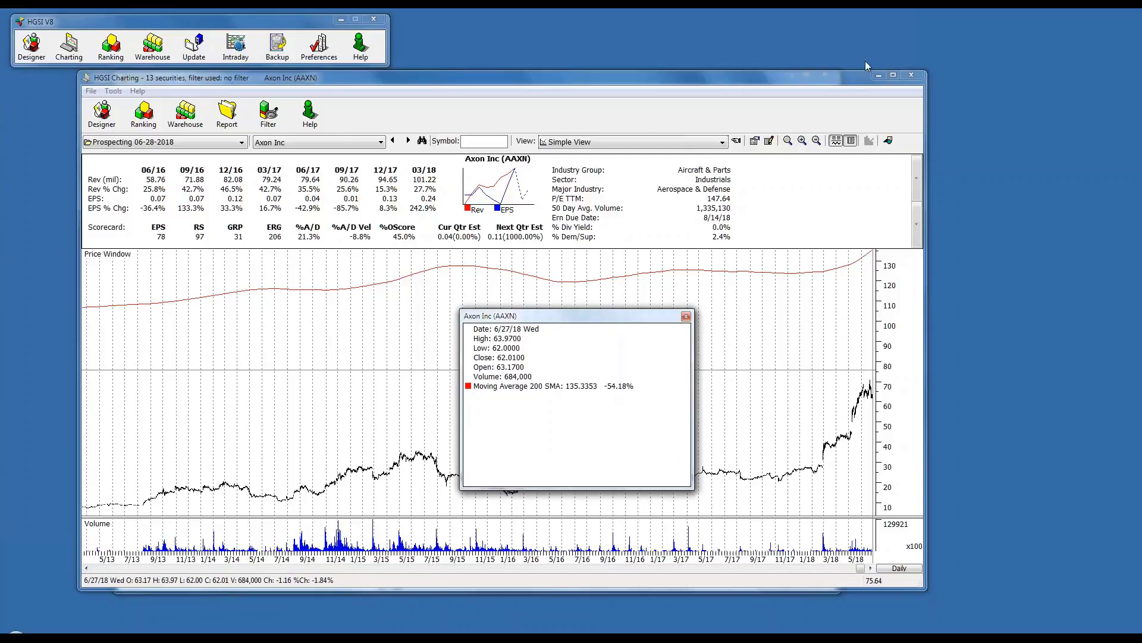
left_click(849, 142)
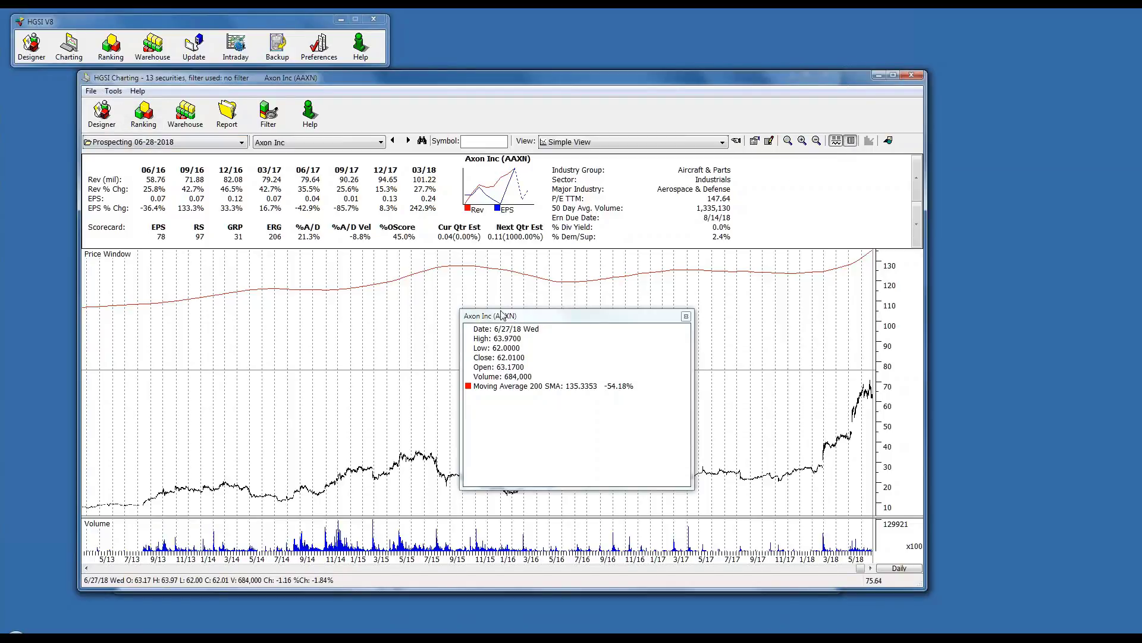
left_click_drag(505, 318, 252, 267)
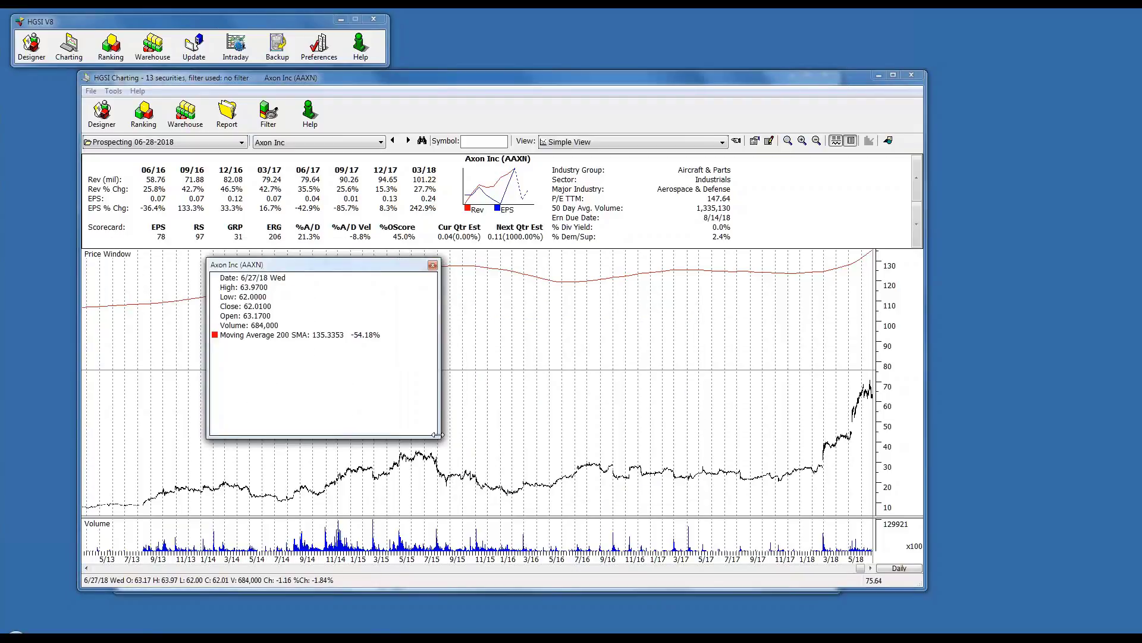
left_click_drag(438, 437, 430, 447)
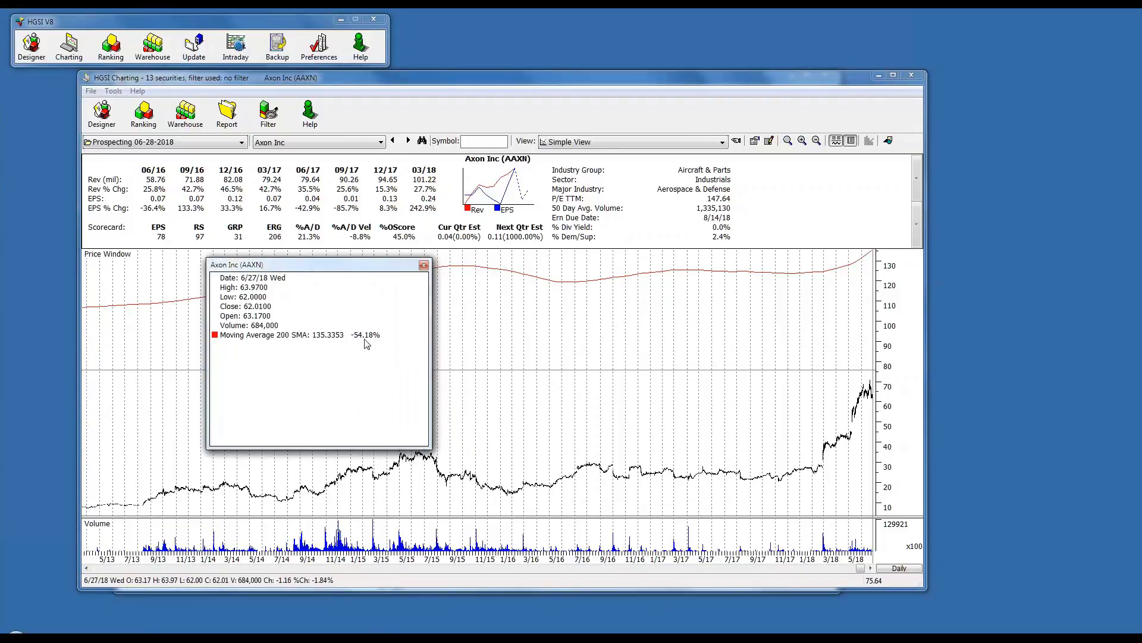
left_click(814, 316)
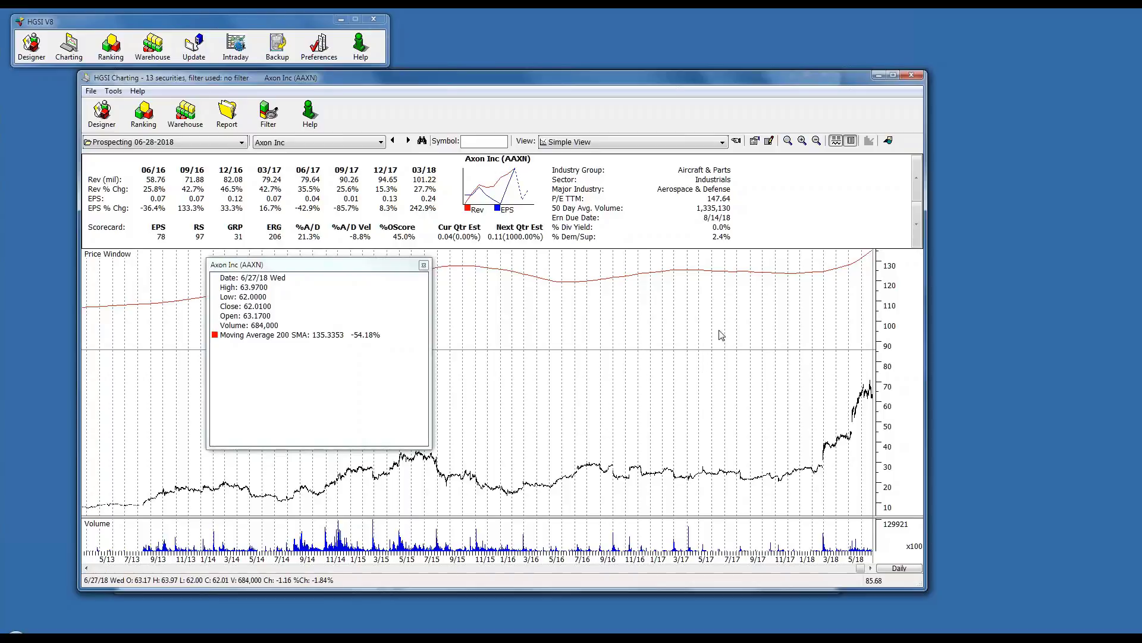
- Set the moving average indicator's Value Offset back to 0
right_click(583, 291)
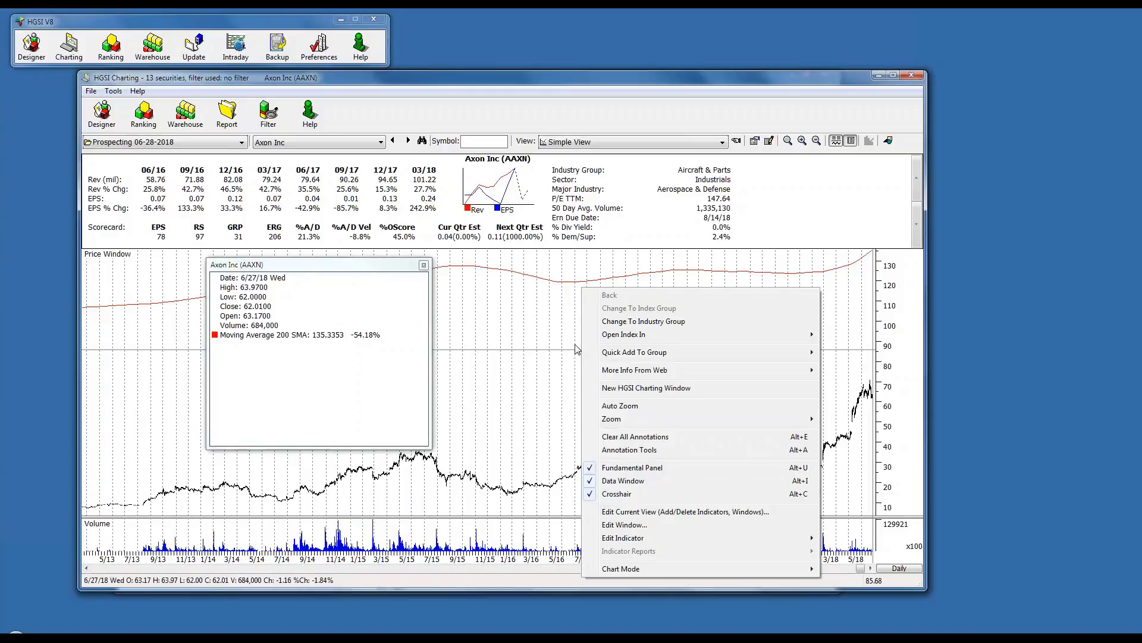
mouse_move(590, 335)
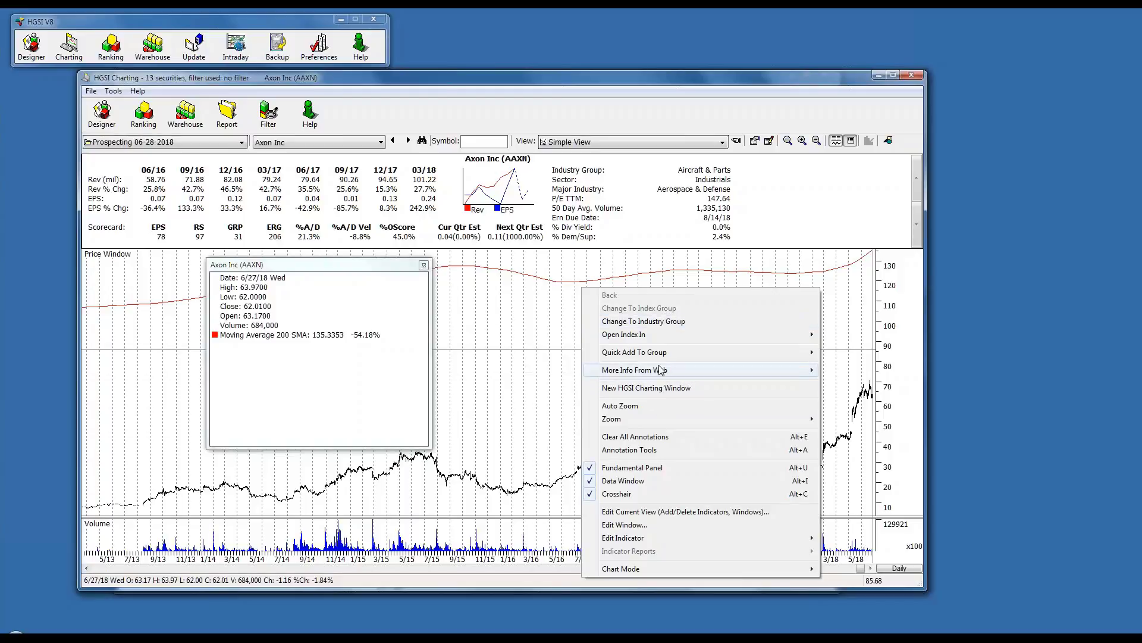
mouse_move(660, 370)
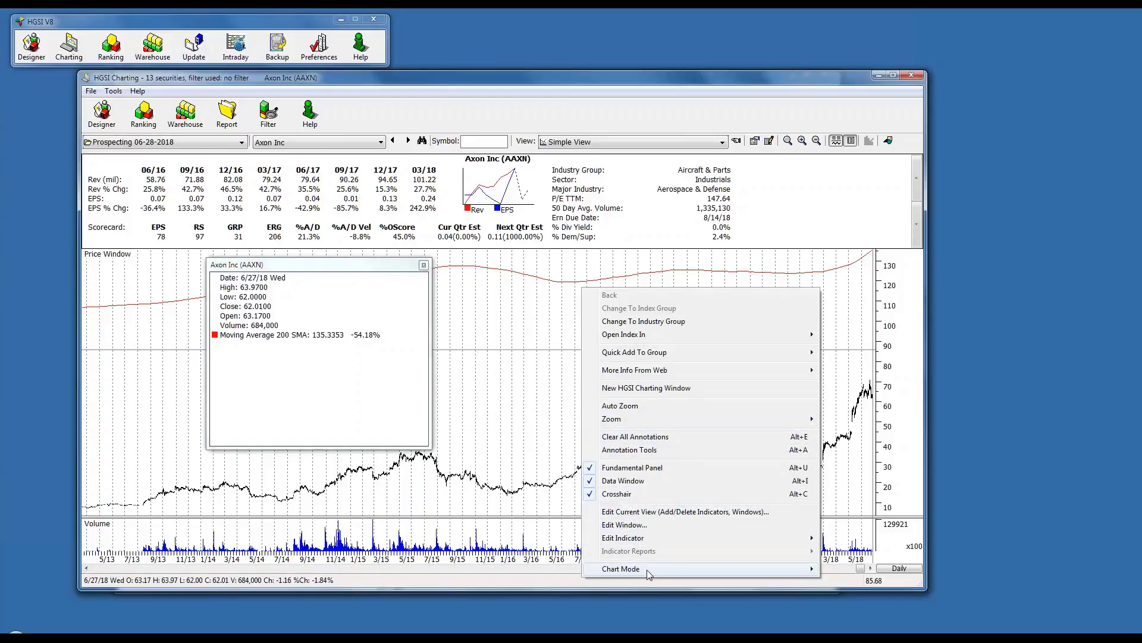
mouse_move(650, 540)
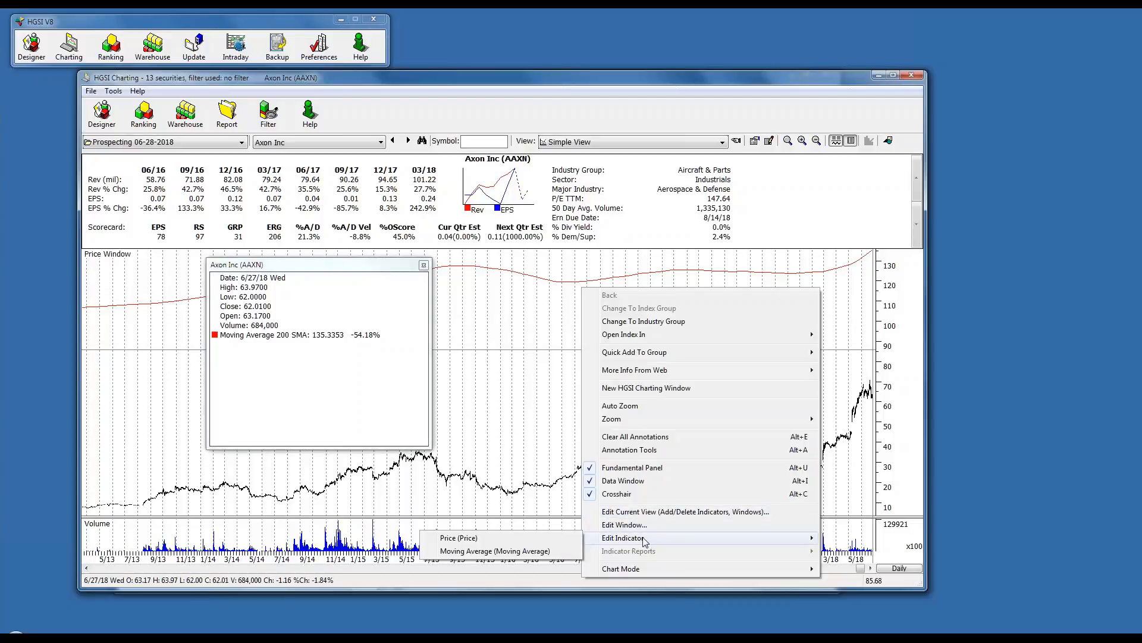
left_click(516, 551)
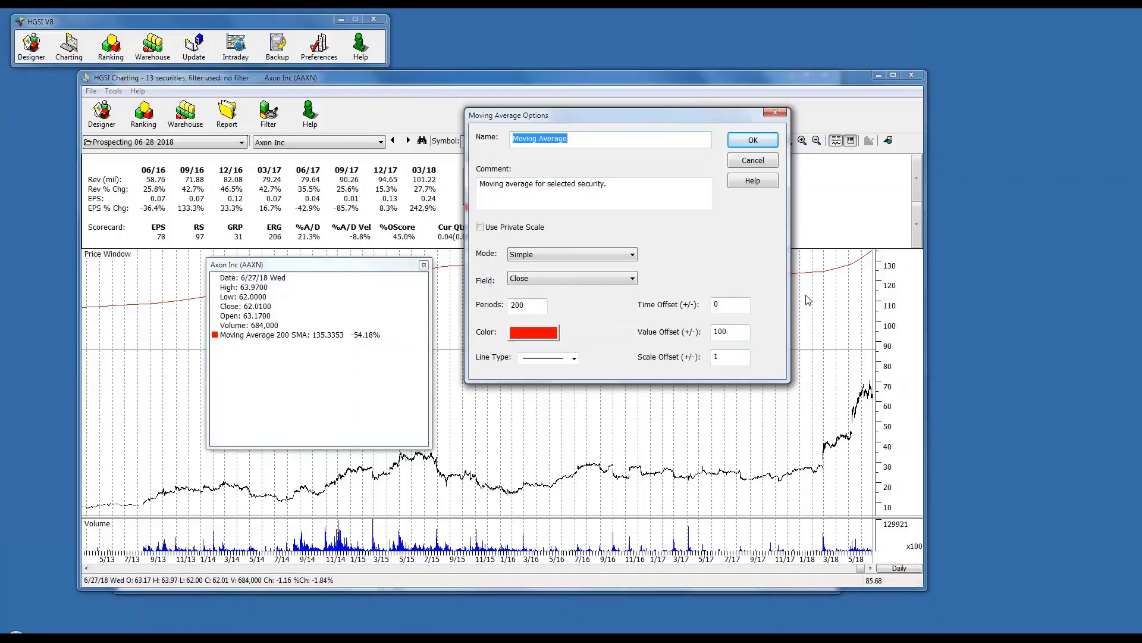
left_click_drag(728, 331, 624, 321)
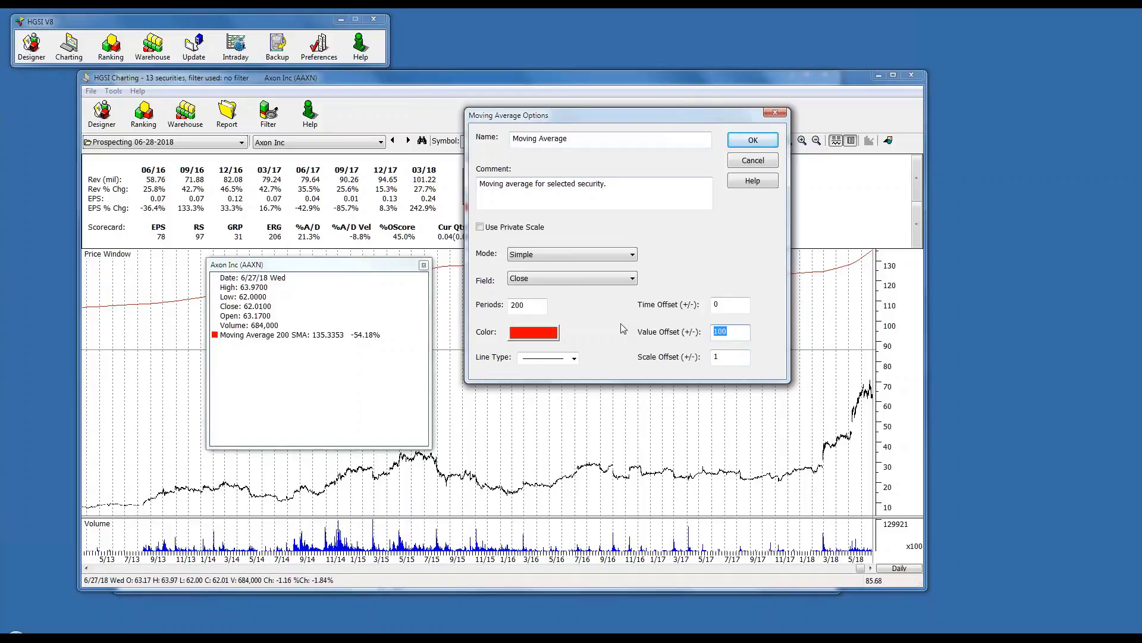
type("0")
left_click(751, 139)
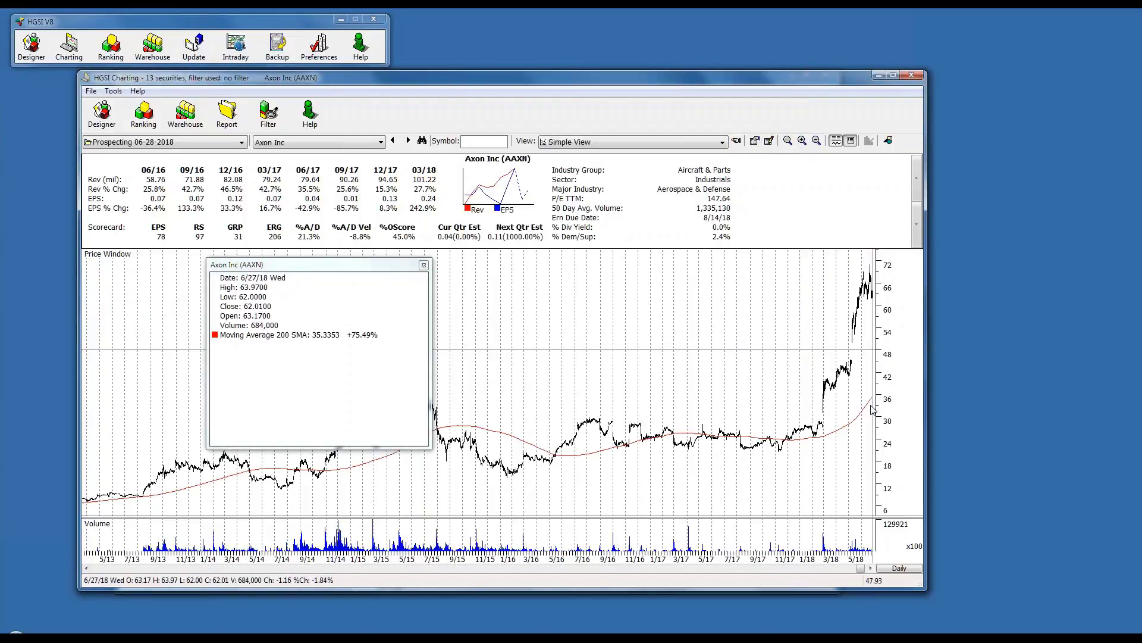
- Set the moving average indicator's Scale Offset to 2 and apply it to the Axon Inc chart
right_click(601, 314)
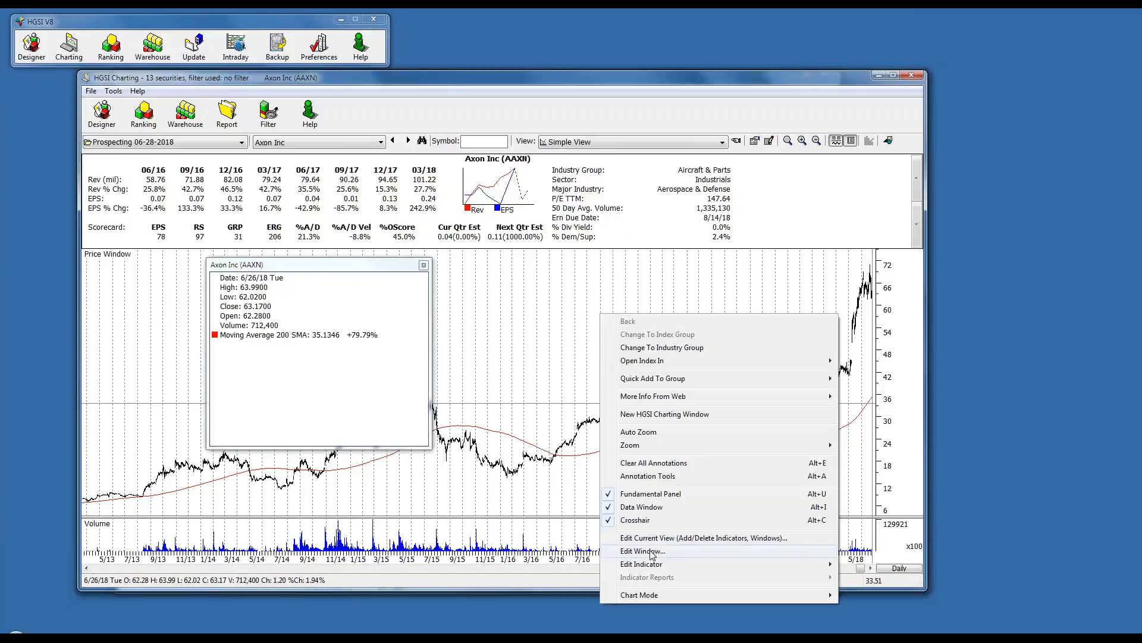
mouse_move(654, 565)
left_click(510, 579)
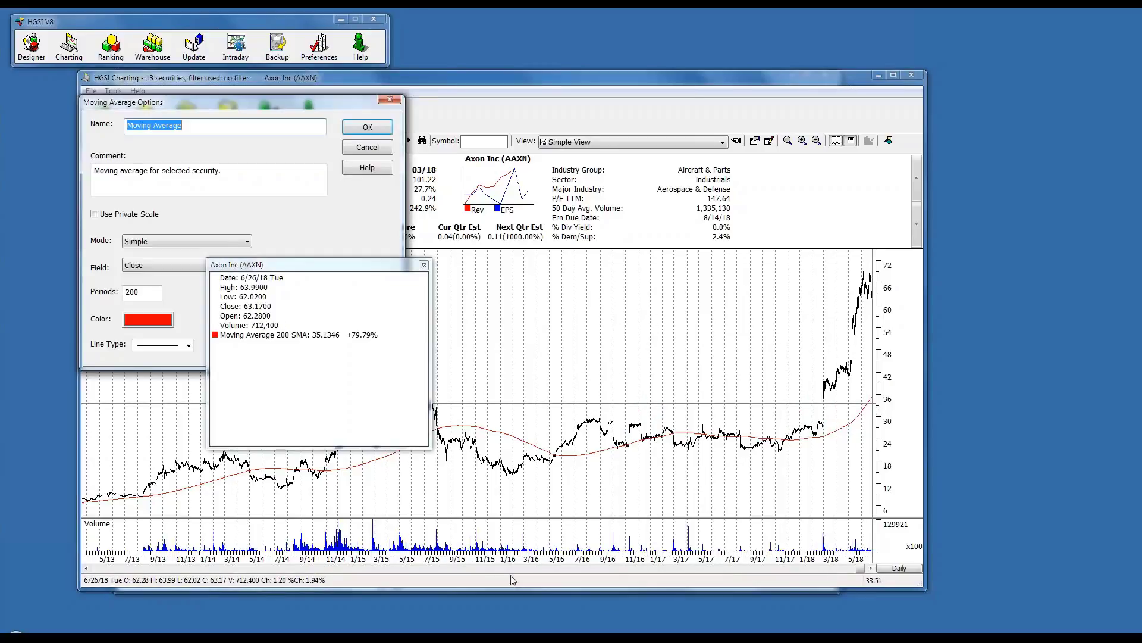
left_click_drag(247, 104, 595, 154)
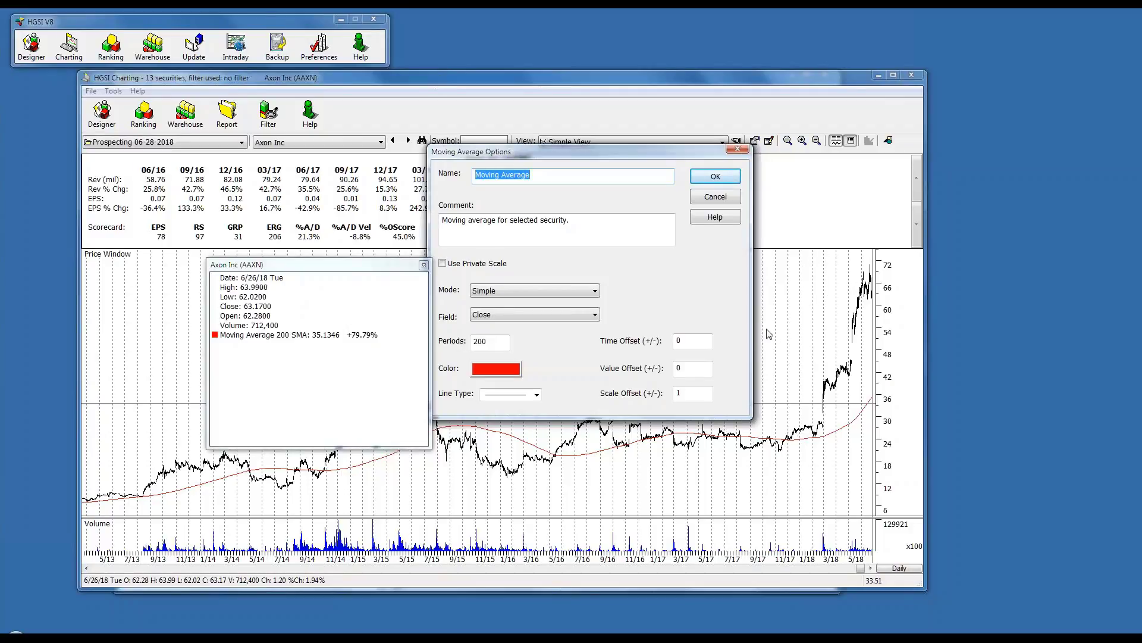
left_click(694, 394)
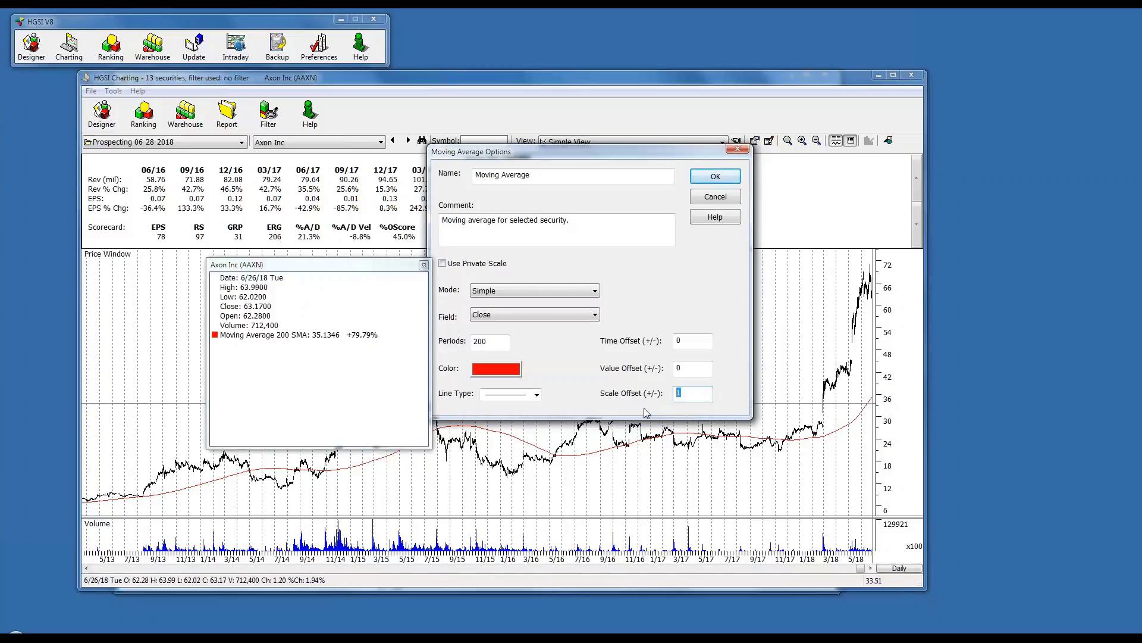
type("2")
left_click(732, 177)
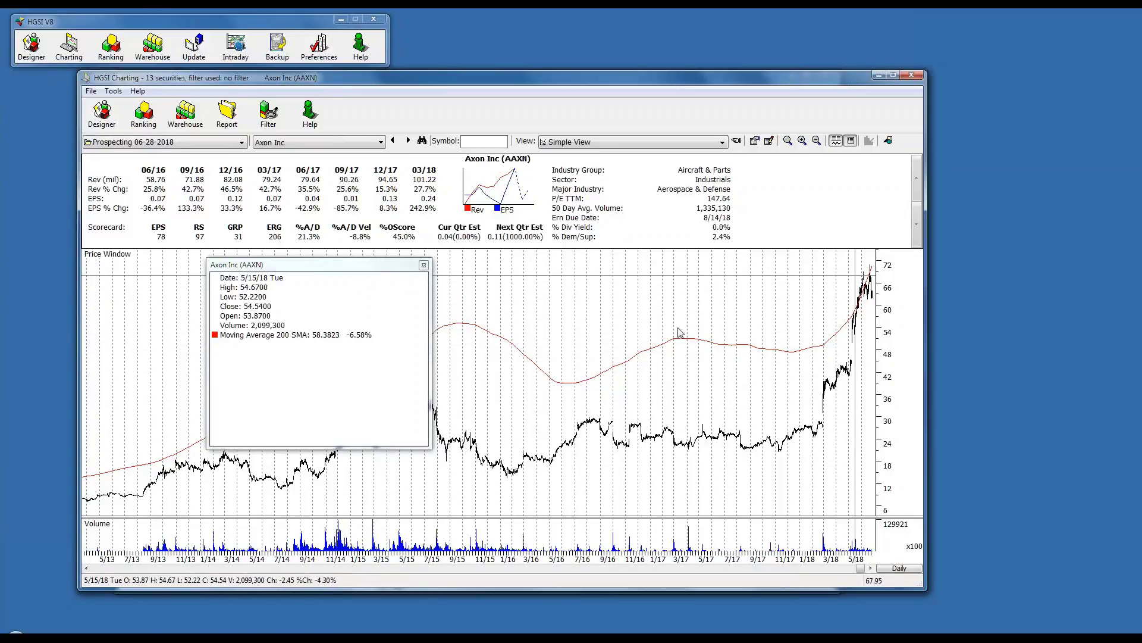
- Set the 200-period moving average's Scale Offset to 0 and apply it to the Axon Inc chart
right_click(673, 308)
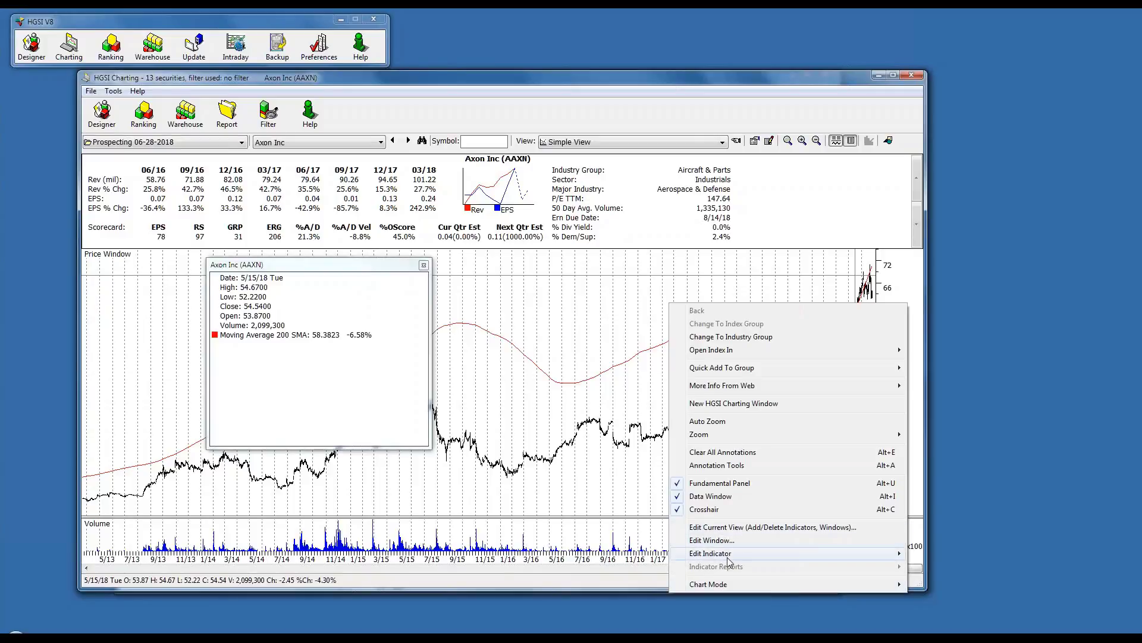
mouse_move(727, 555)
left_click(608, 567)
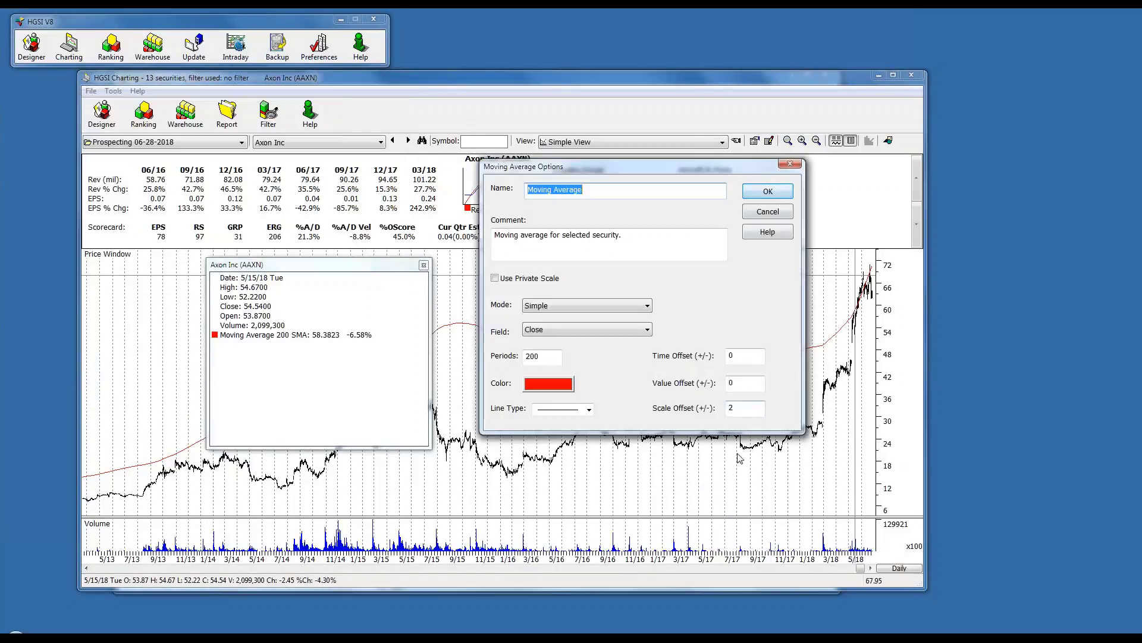
left_click_drag(740, 409, 649, 411)
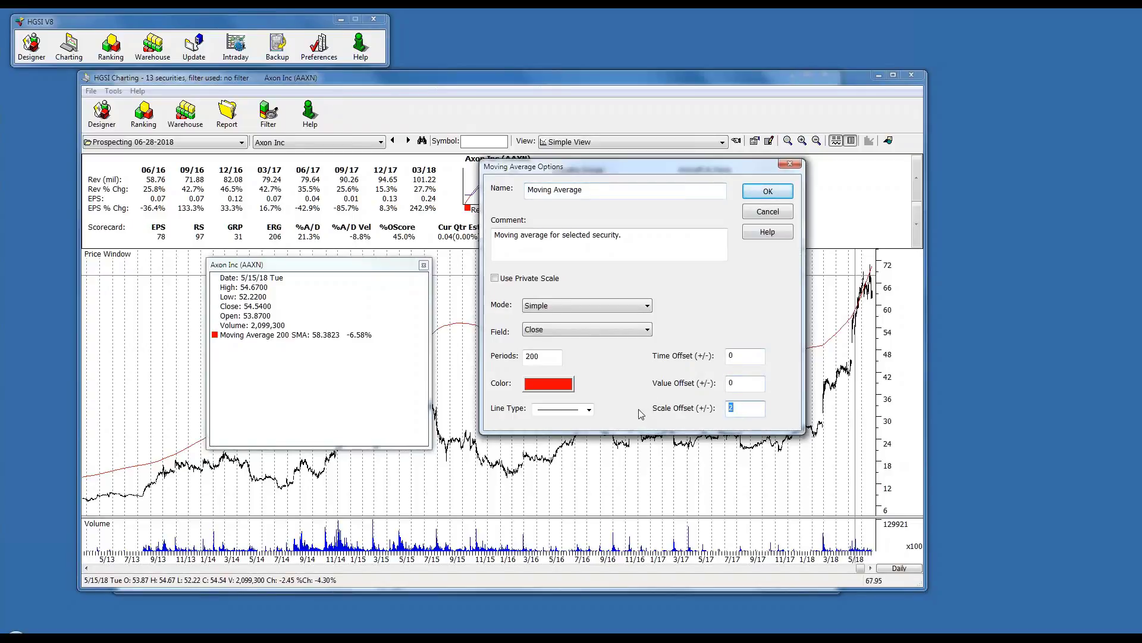
type("0")
left_click(781, 195)
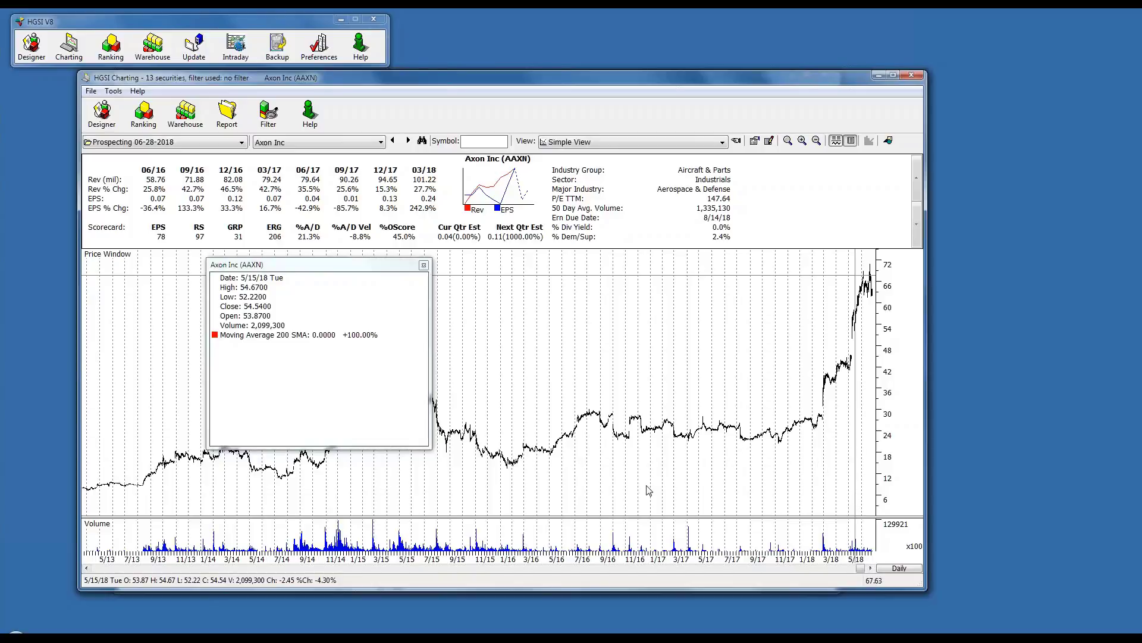
- Set the moving average's Time Offset to -30 and its Scale Offset to 1, and apply both to the chart
left_click(764, 457)
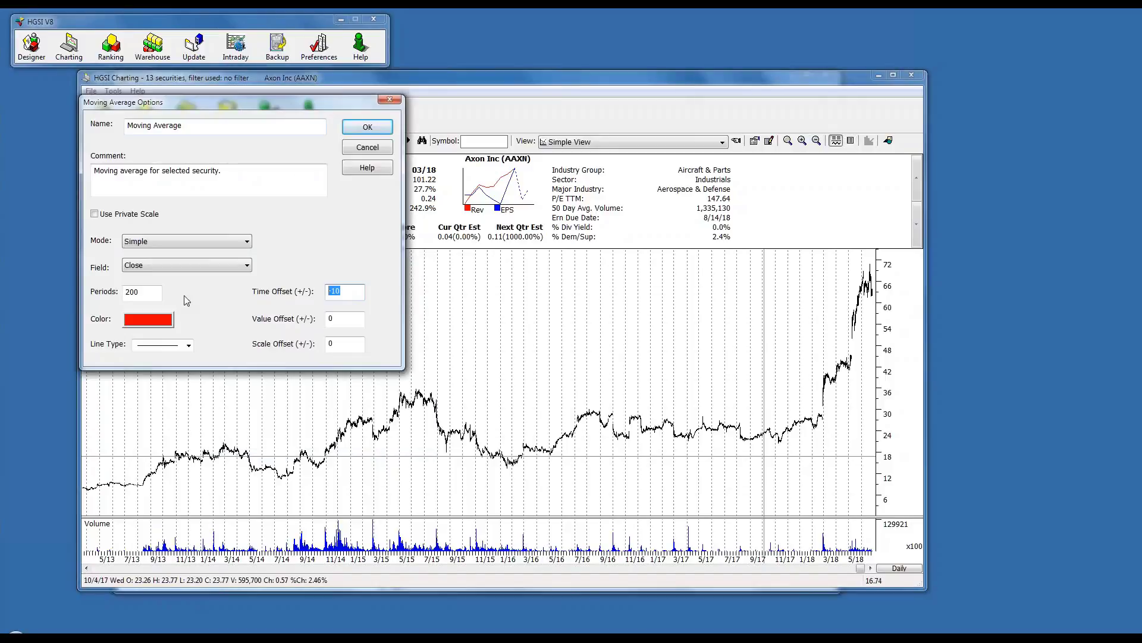
type("0")
key("BackSpace")
type("-")
double_click(342, 345)
left_click(367, 127)
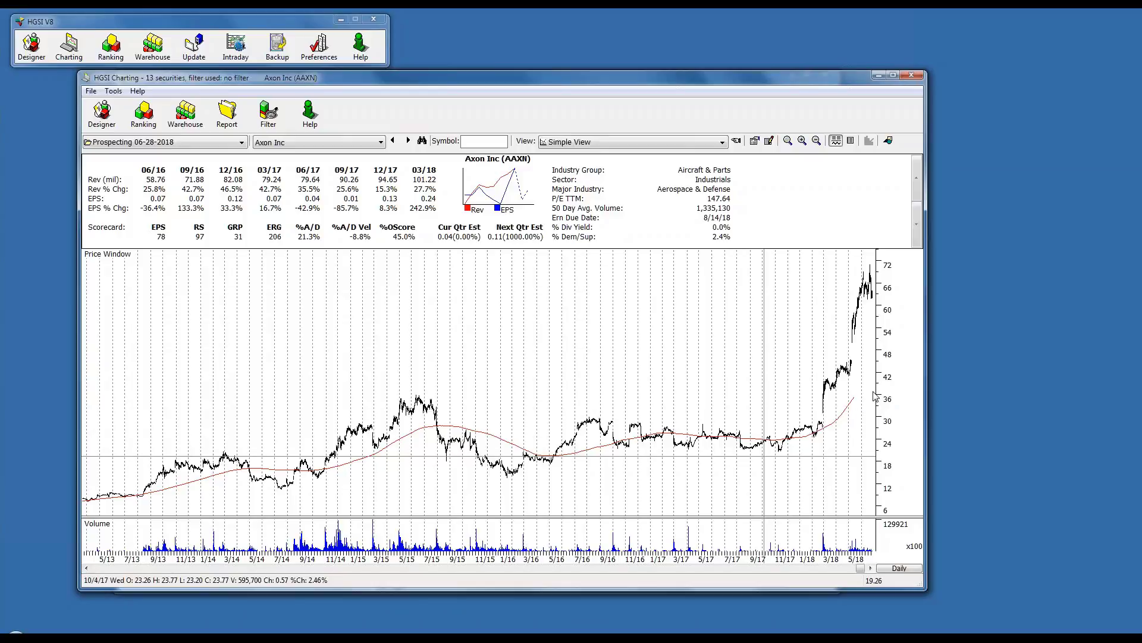
- Examine at closer range where the shifted moving average line ends relative to the latest price bars, and return to the full date range
left_click(802, 140)
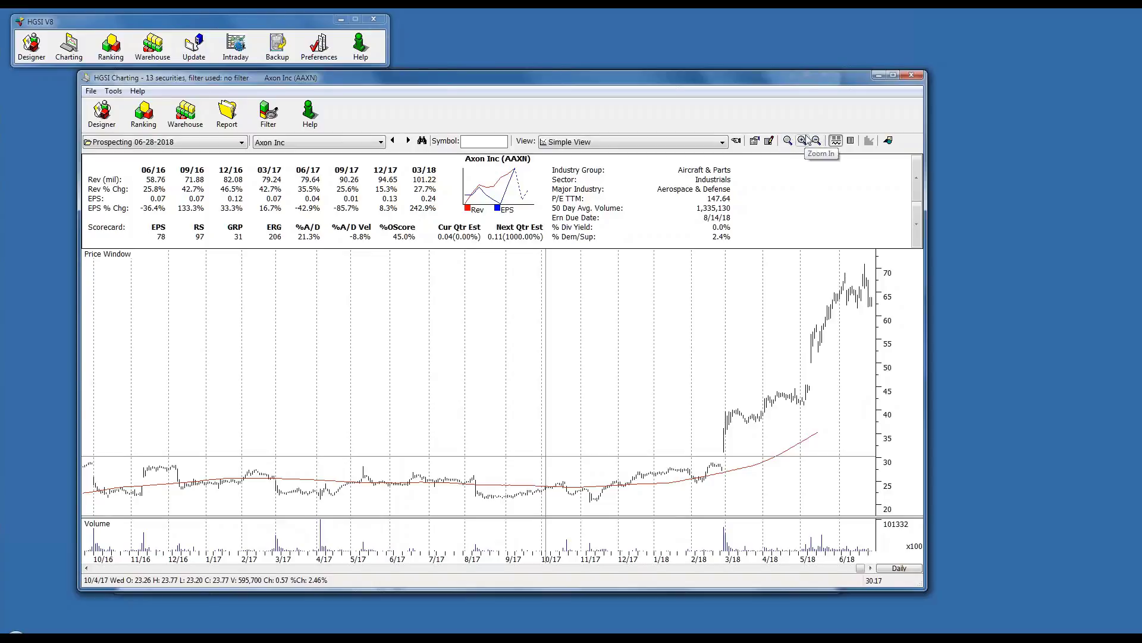
scroll(803, 260, "up", 5)
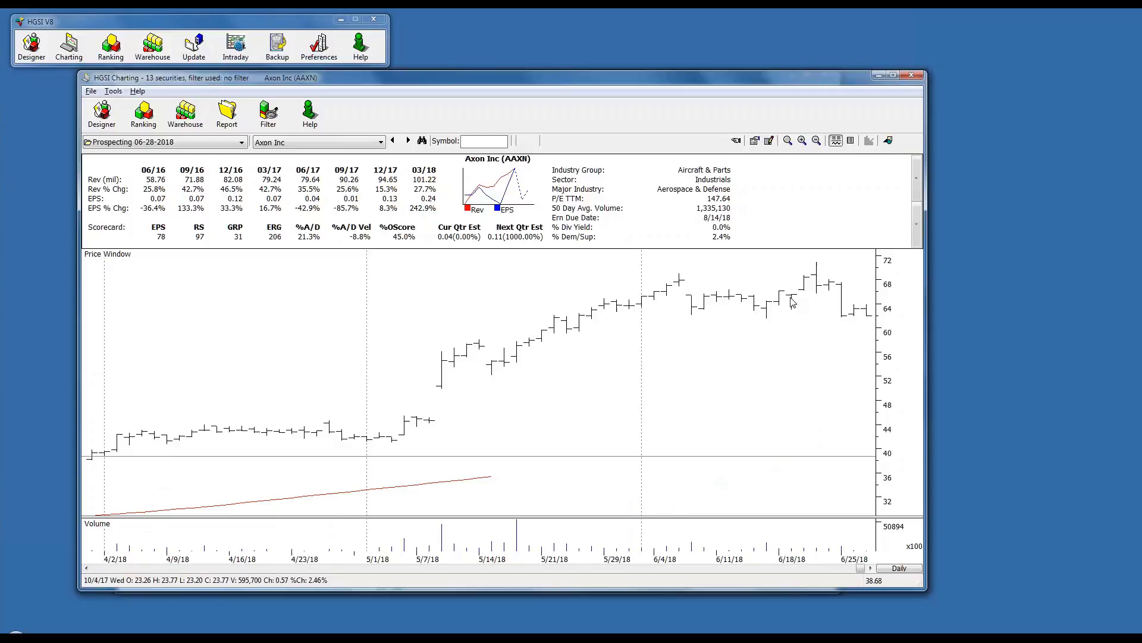
scroll(794, 303, "down", 5)
scroll(799, 288, "up", 2)
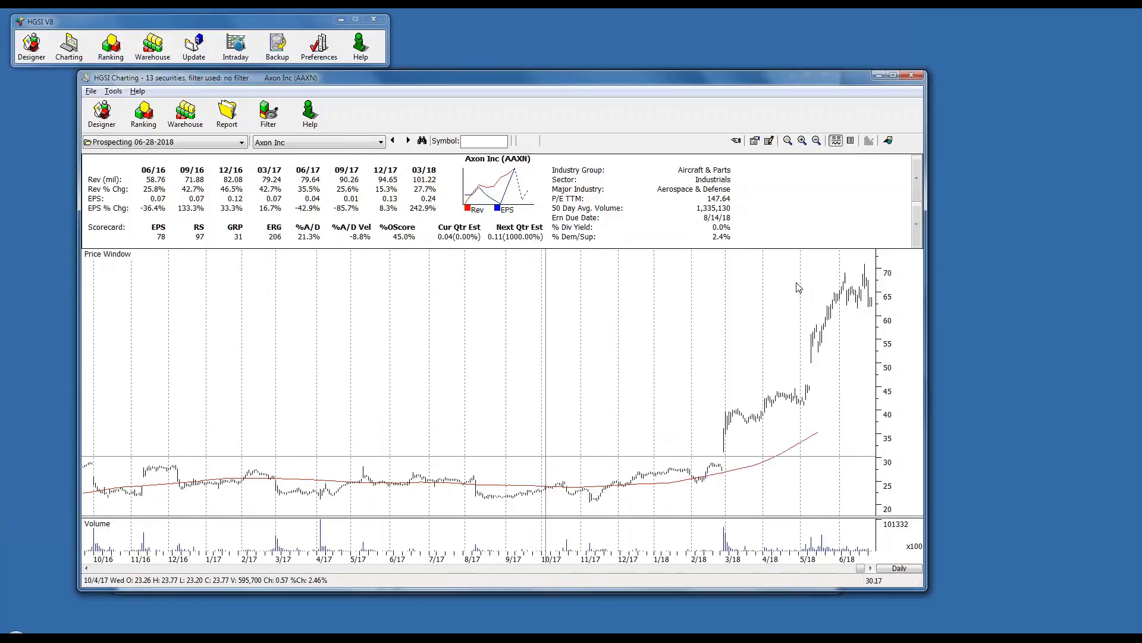
scroll(798, 282, "up", 2)
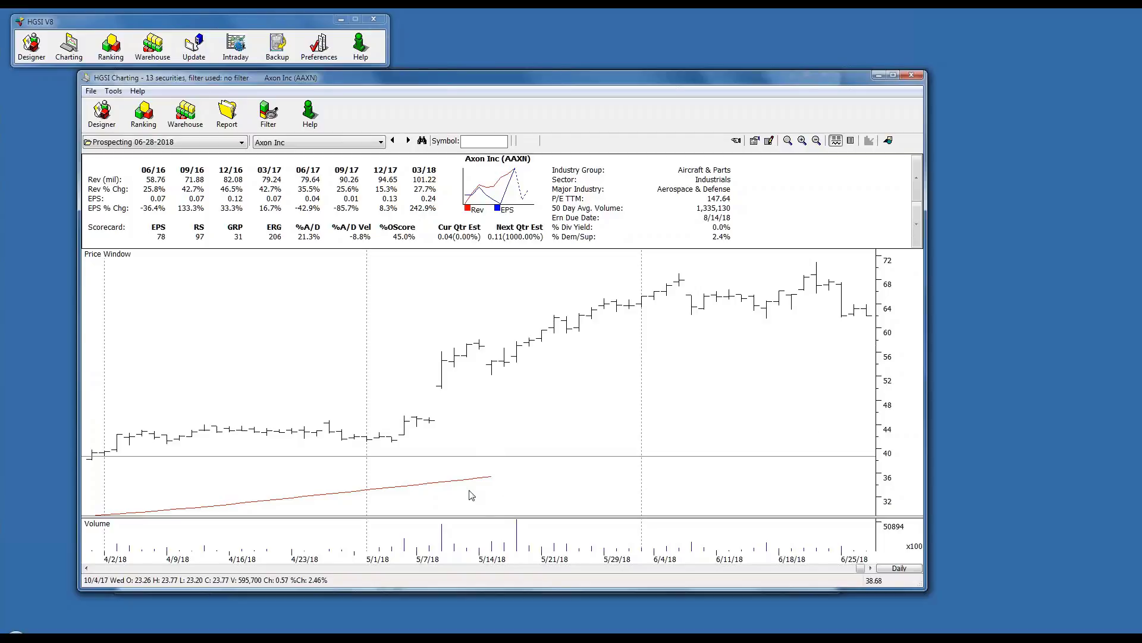
left_click(816, 141)
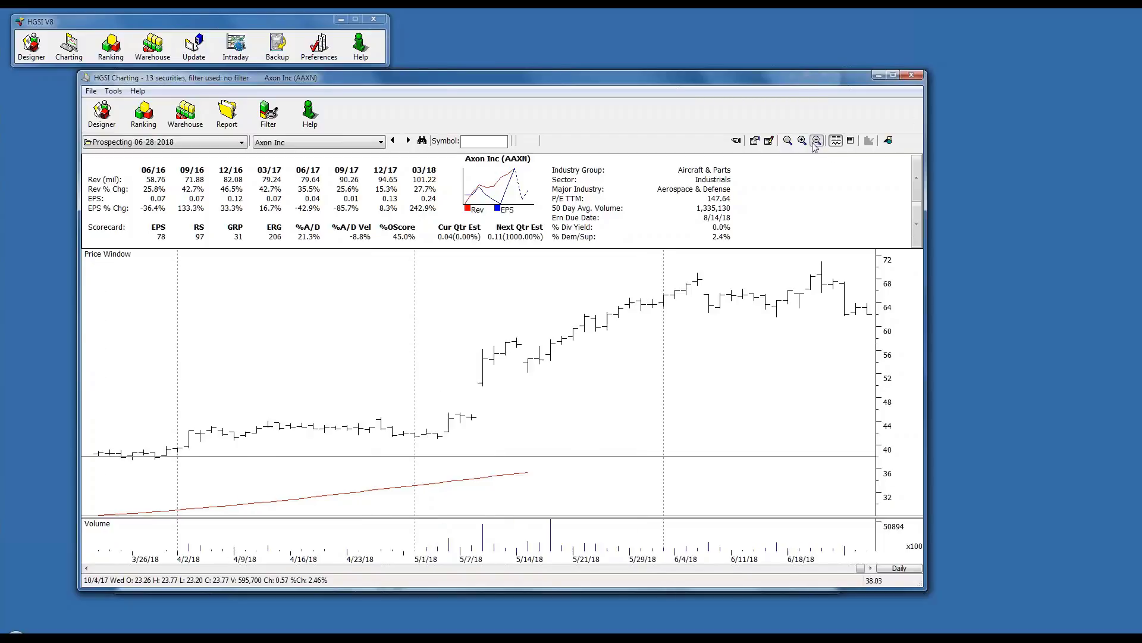
left_click(816, 142)
left_click(816, 141)
left_click(836, 141)
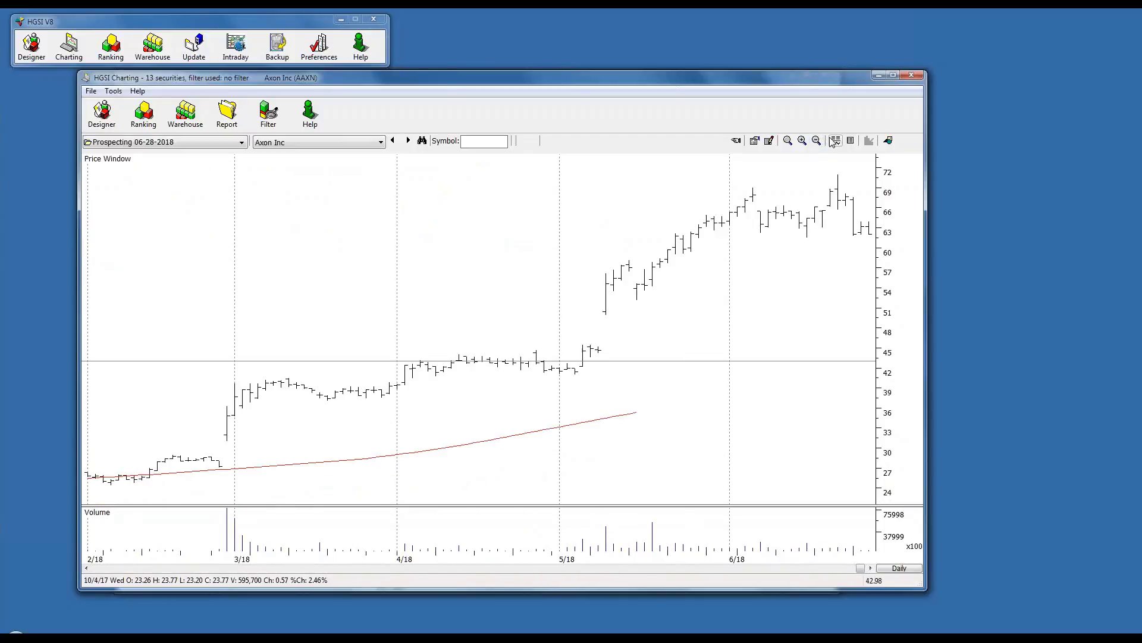
left_click(836, 141)
left_click(817, 141)
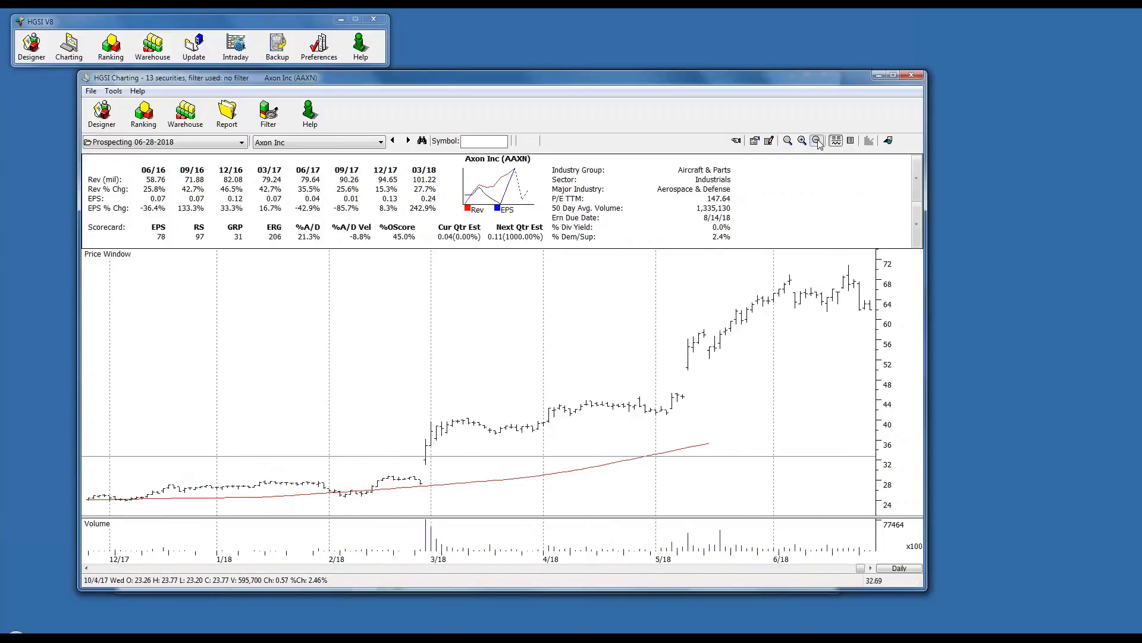
left_click(817, 142)
left_click(817, 141)
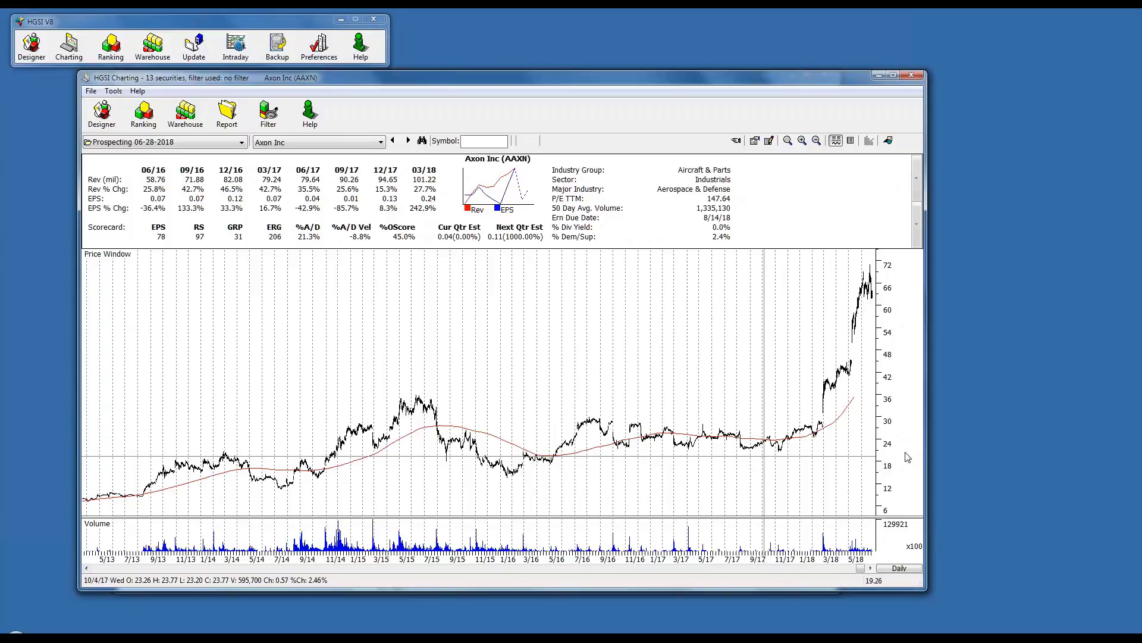
- Set the moving average's Time Offset to 30 and apply it to the chart
right_click(482, 316)
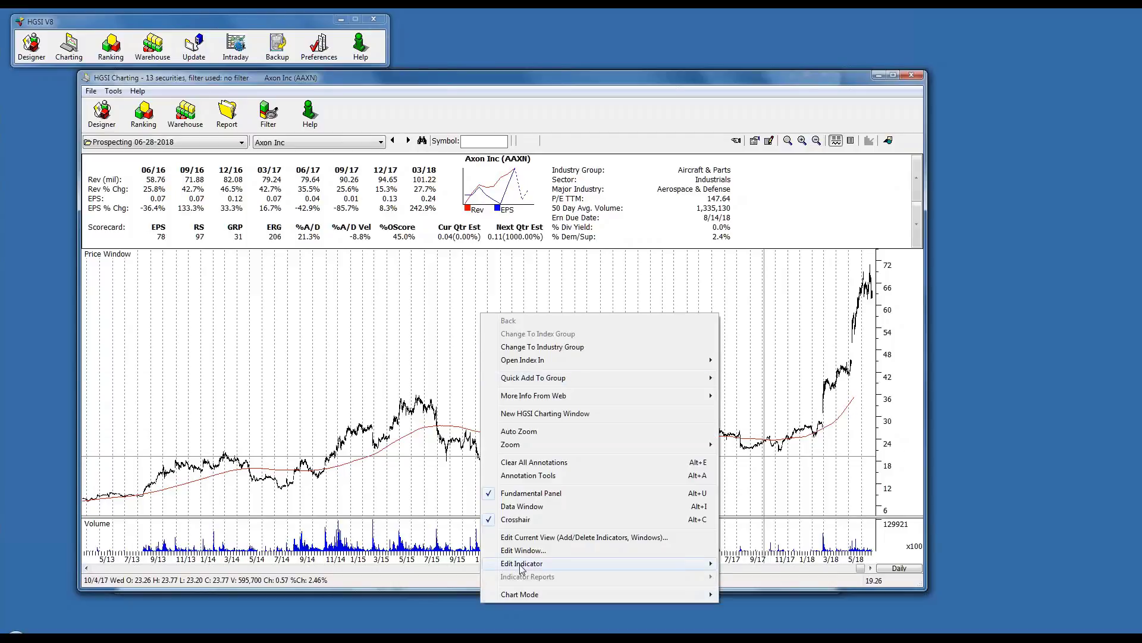
mouse_move(522, 569)
left_click(411, 575)
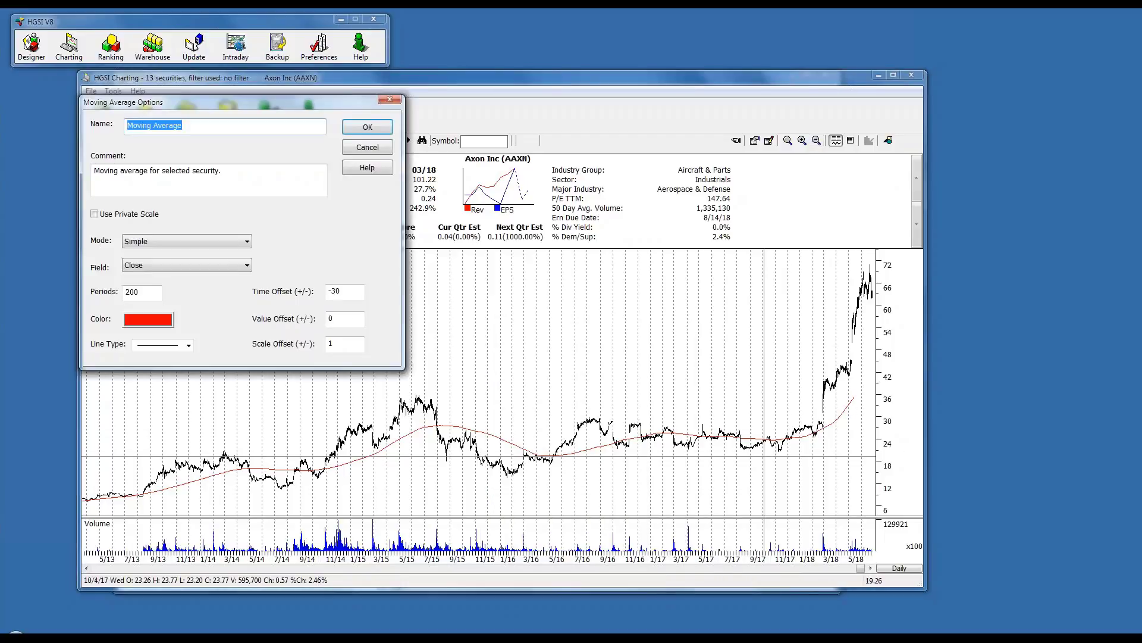
left_click_drag(347, 291, 176, 311)
type("30")
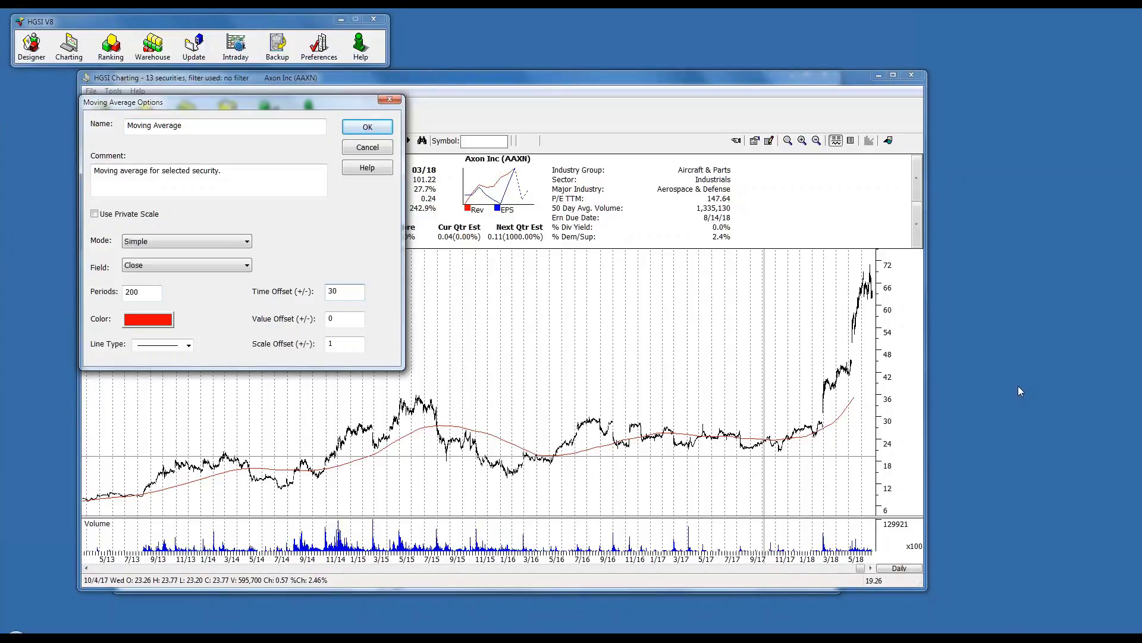
left_click(367, 127)
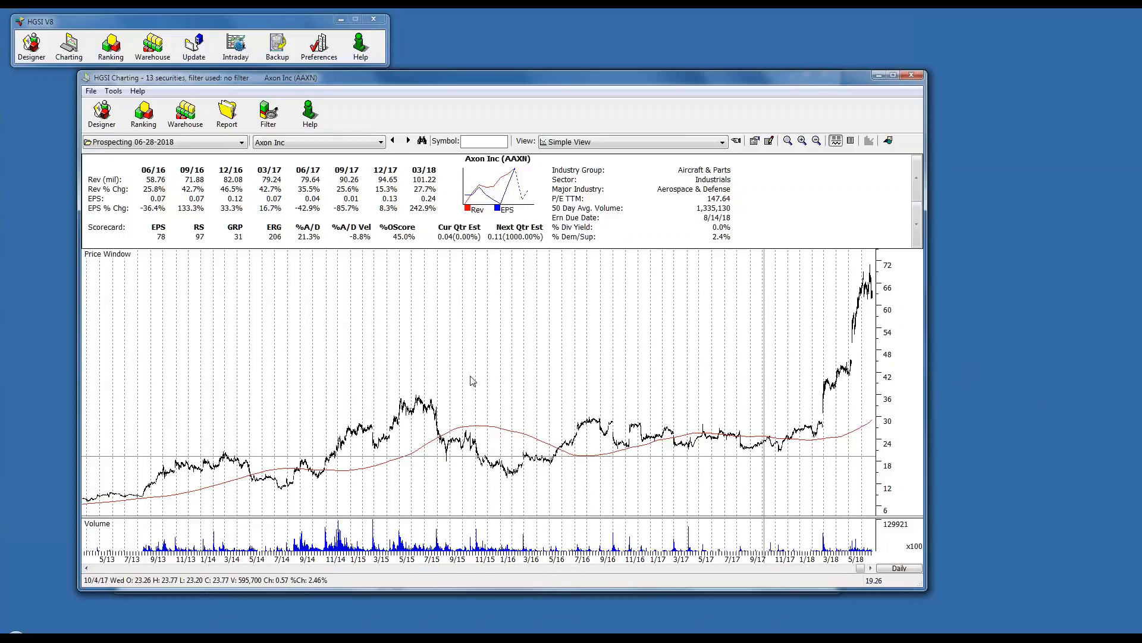
- Add extra periods to the Simple View beyond the last price bar, and make the charting window slightly narrower and taller
left_click(770, 140)
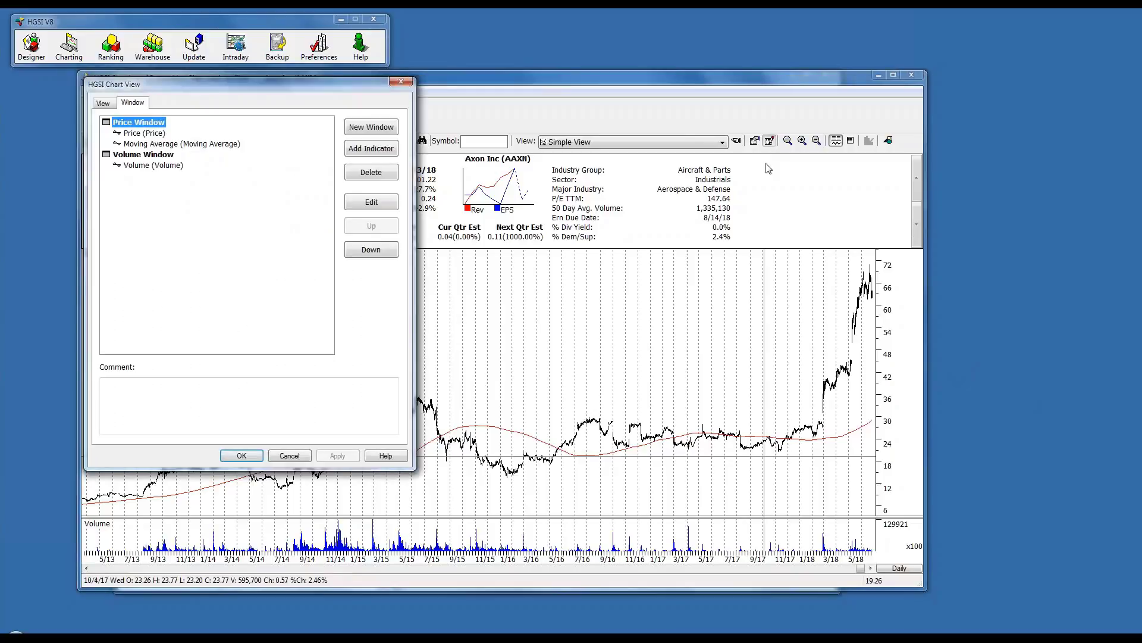
left_click(110, 108)
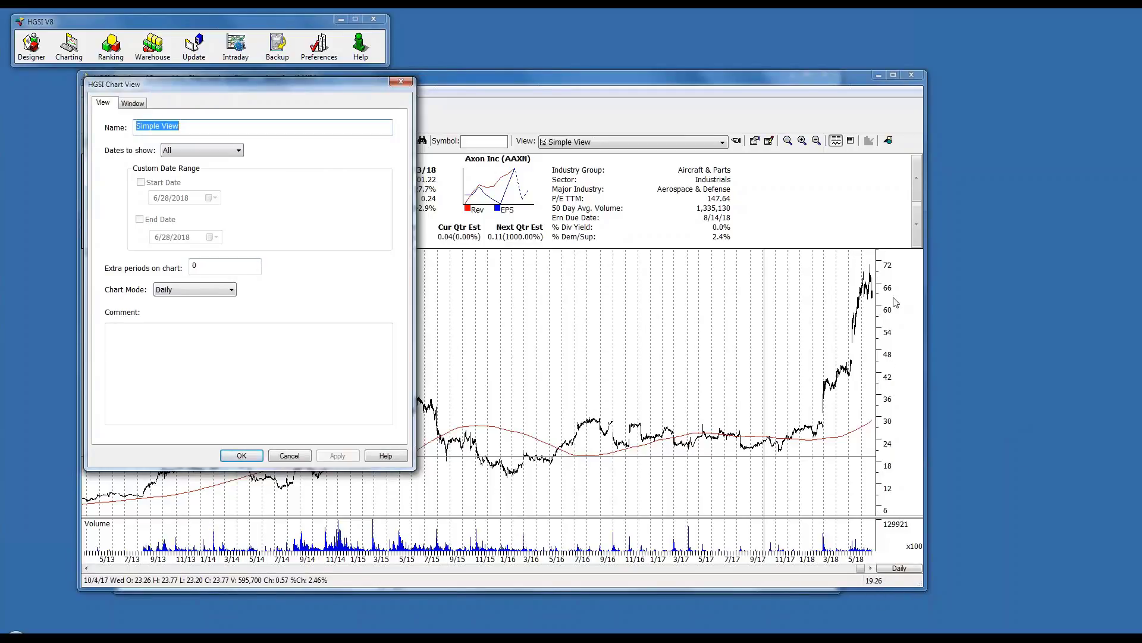
left_click_drag(210, 268, 194, 266)
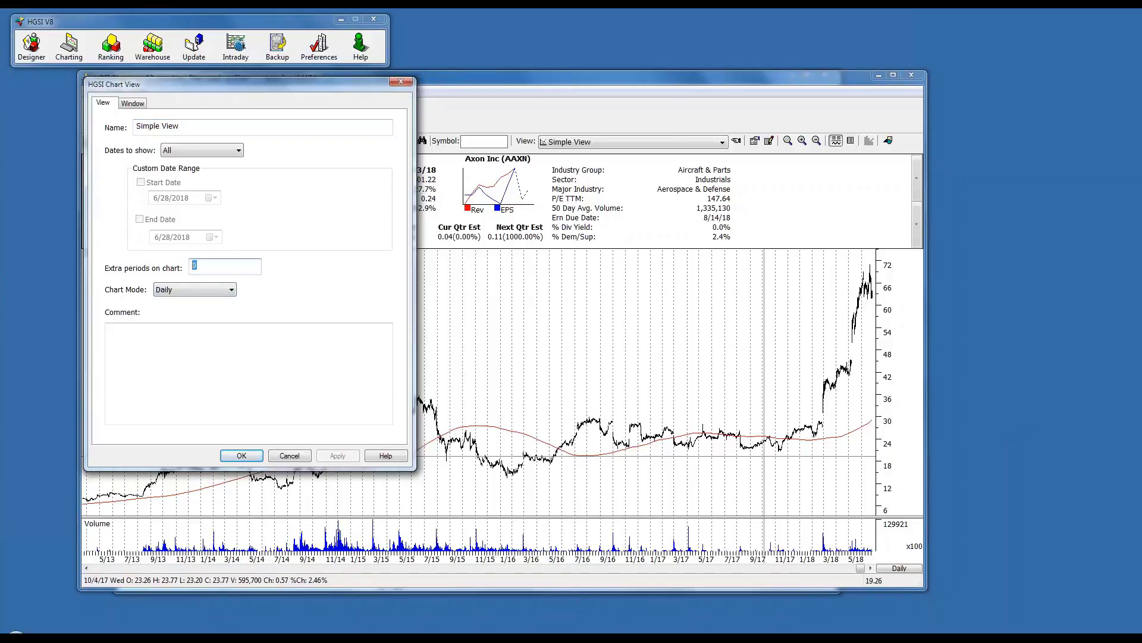
type("3")
left_click(245, 457)
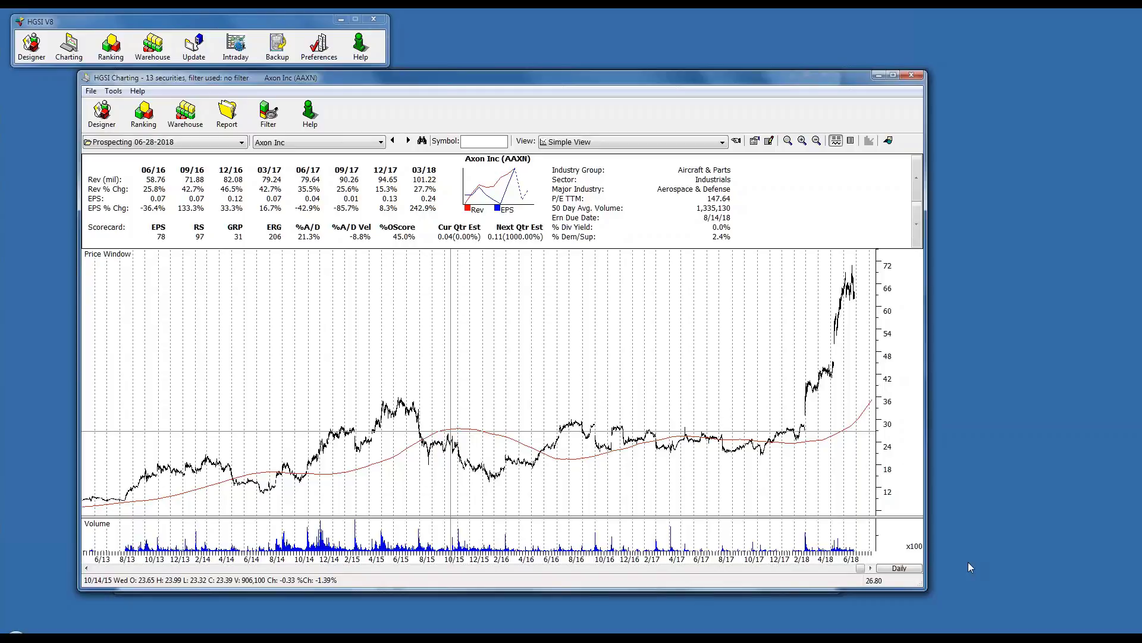
left_click_drag(918, 581, 897, 598)
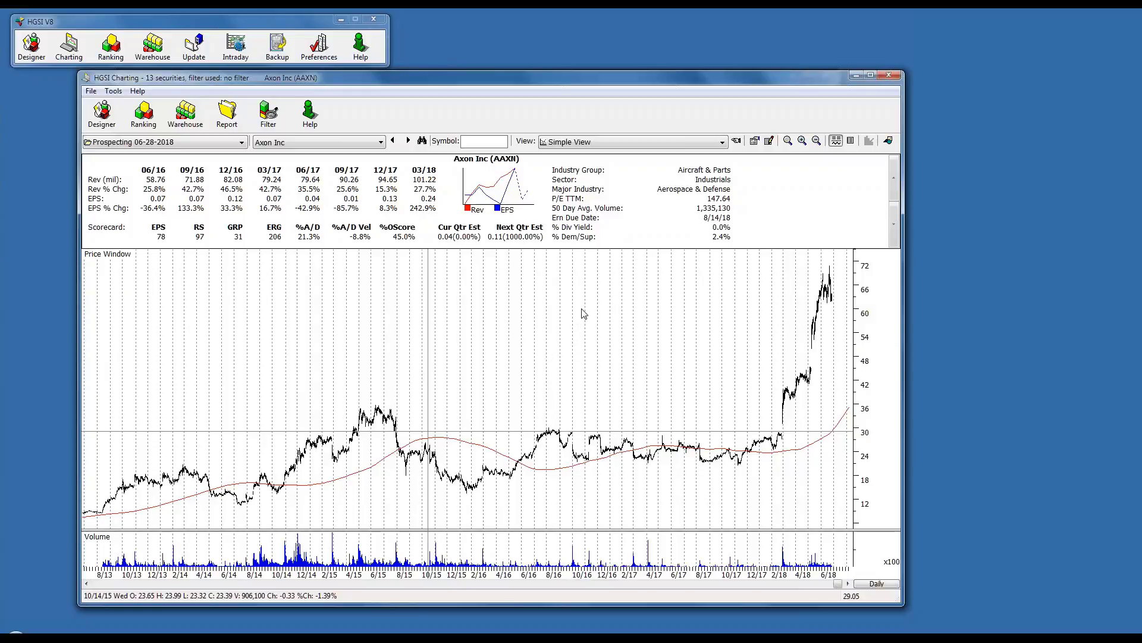
- Switch the Volume indicator in the Volume Window to Multi-Color Volume and apply the view change
left_click(769, 143)
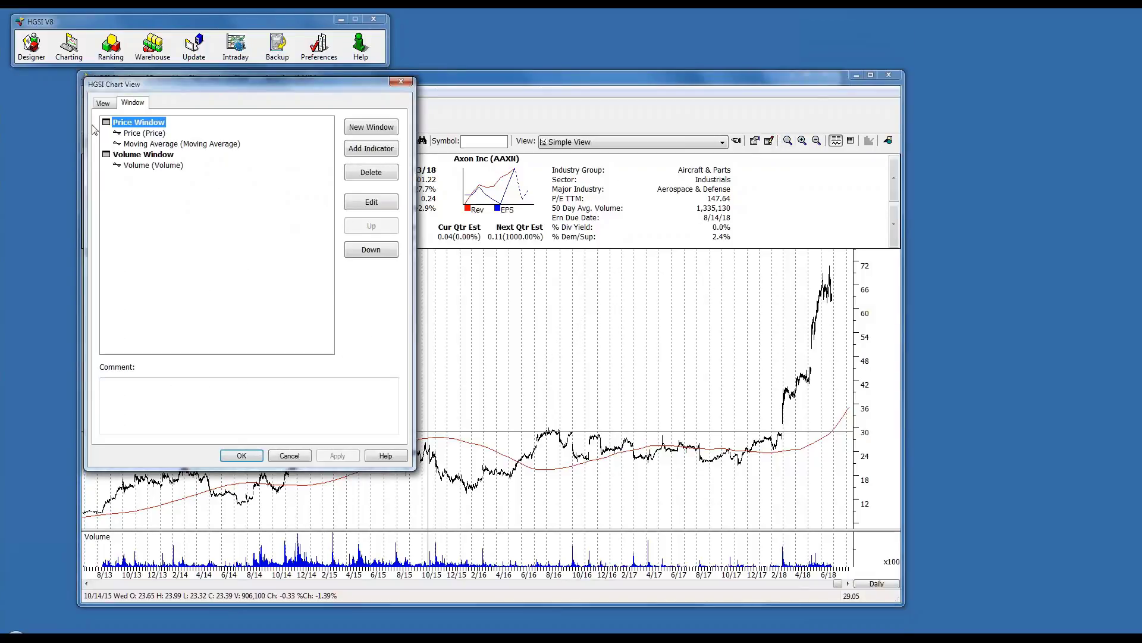
left_click(203, 144)
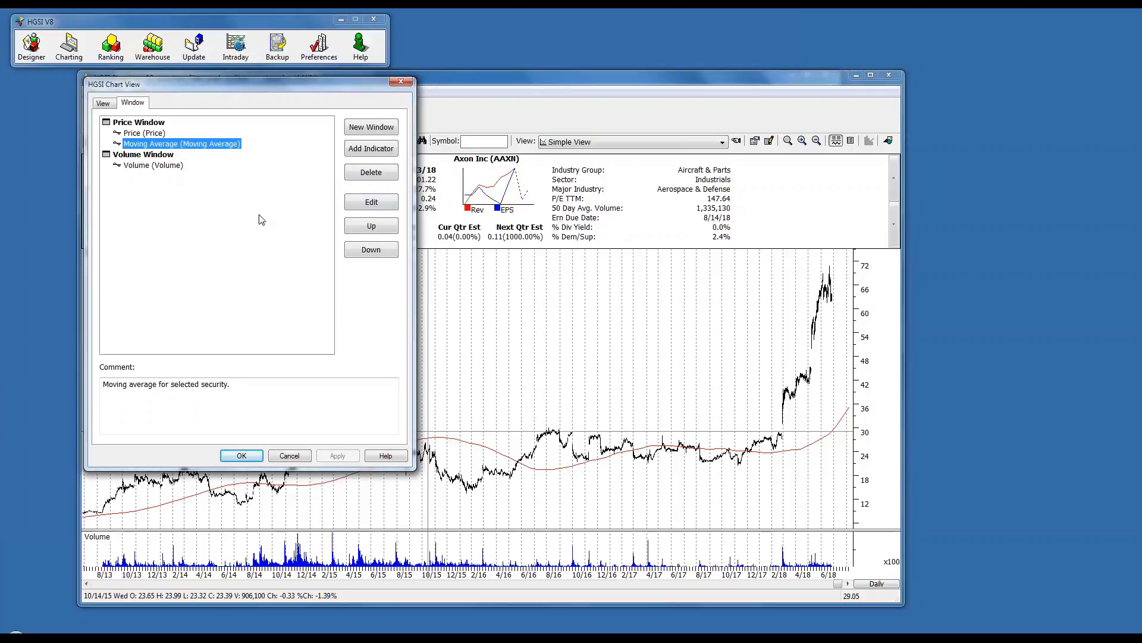
left_click(150, 167)
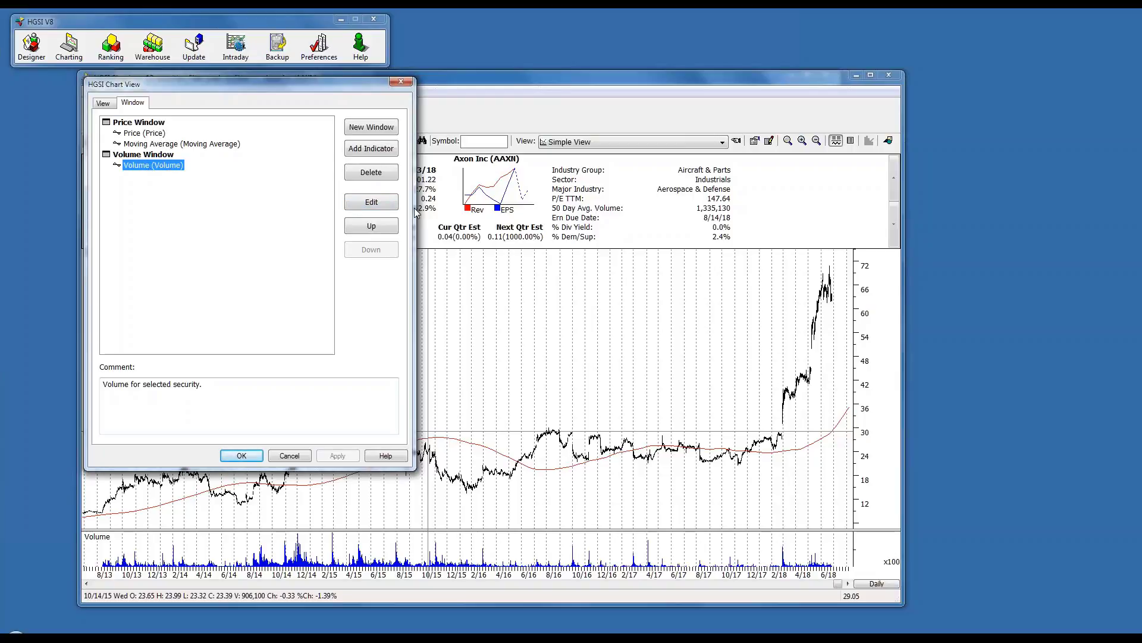
left_click(375, 202)
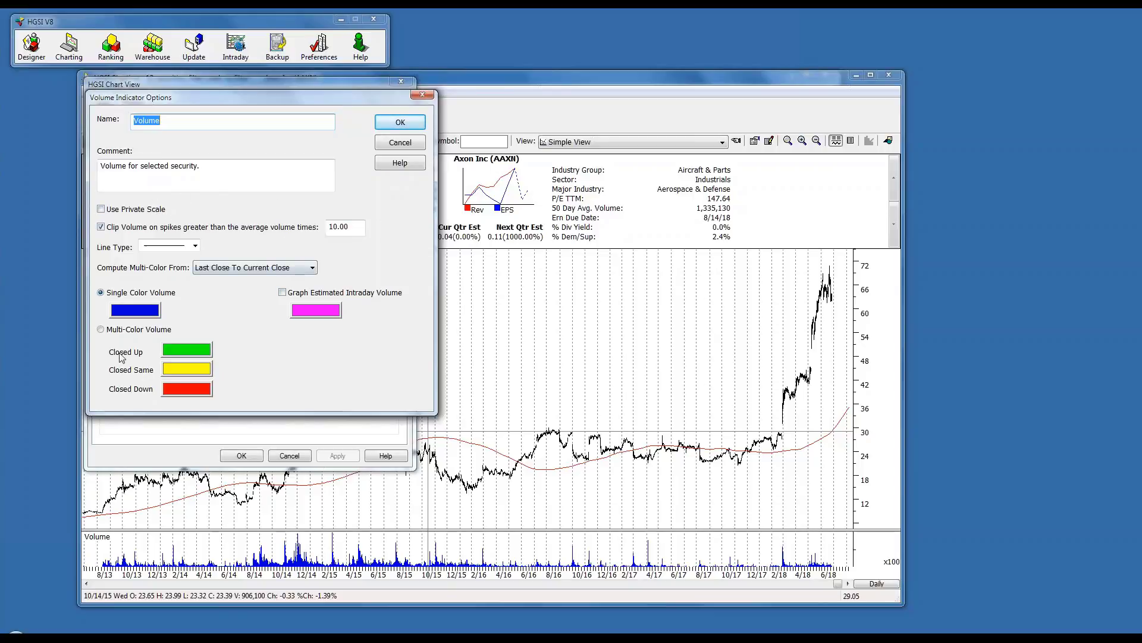
left_click(120, 332)
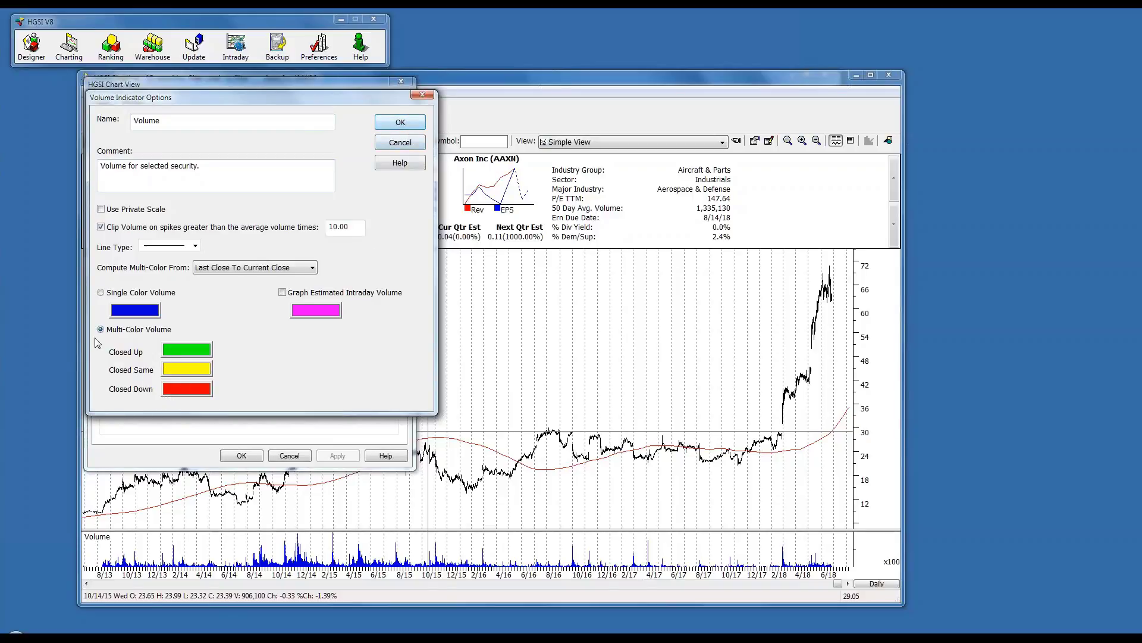
left_click(390, 122)
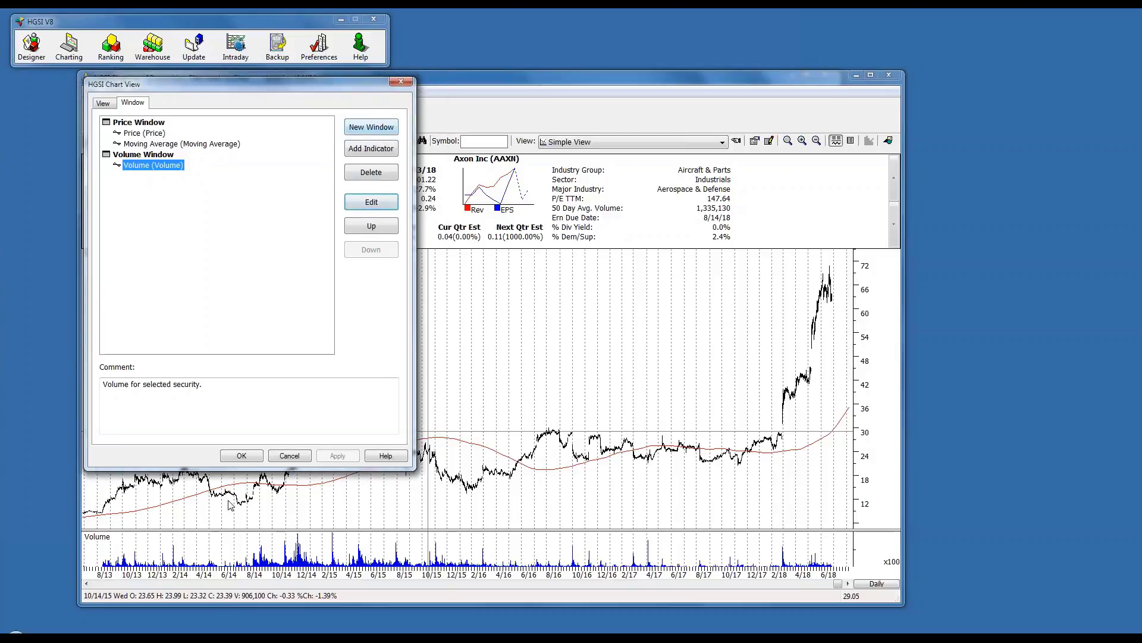
left_click(241, 455)
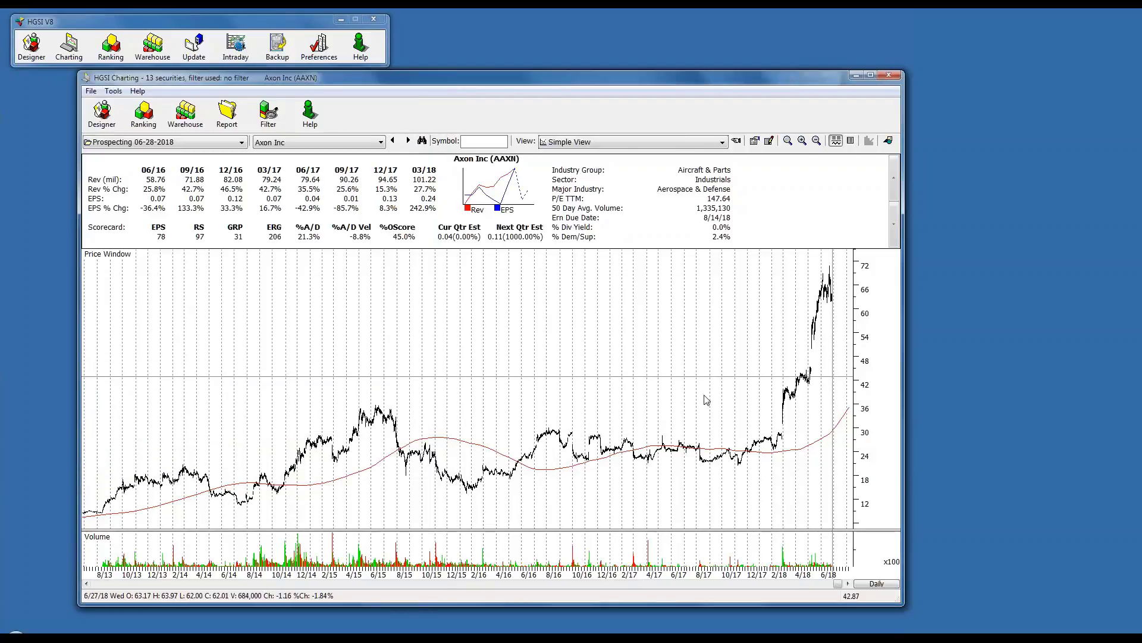
- Open the help page for the Volume indicator's options and read how volume clipping and Graph Estimated Intraday Volume work
right_click(706, 539)
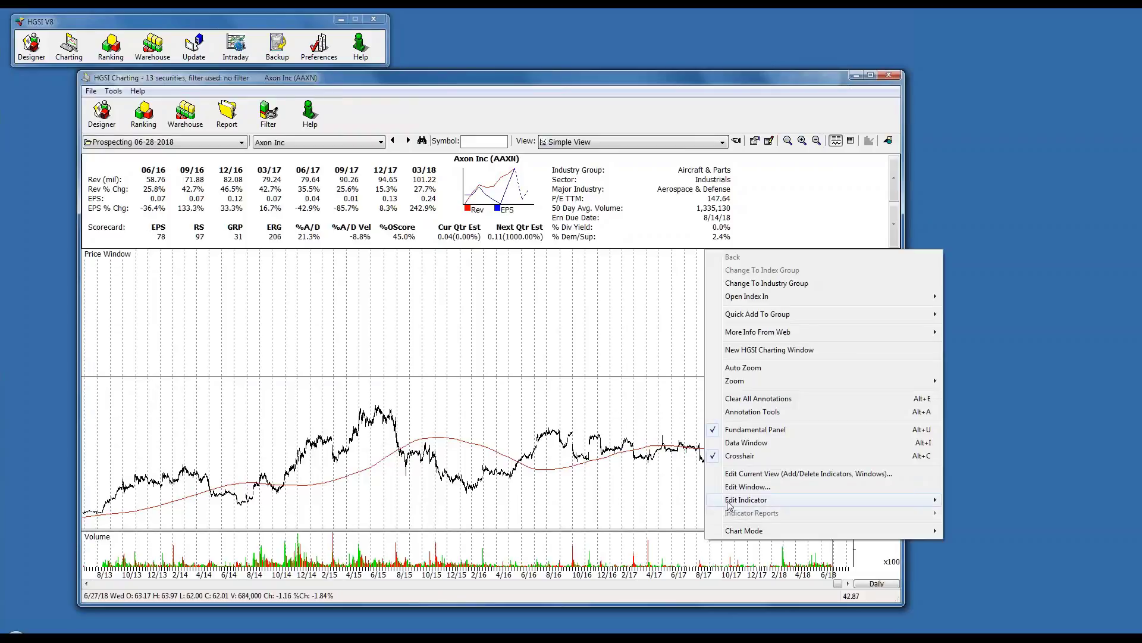
mouse_move(733, 505)
left_click(681, 501)
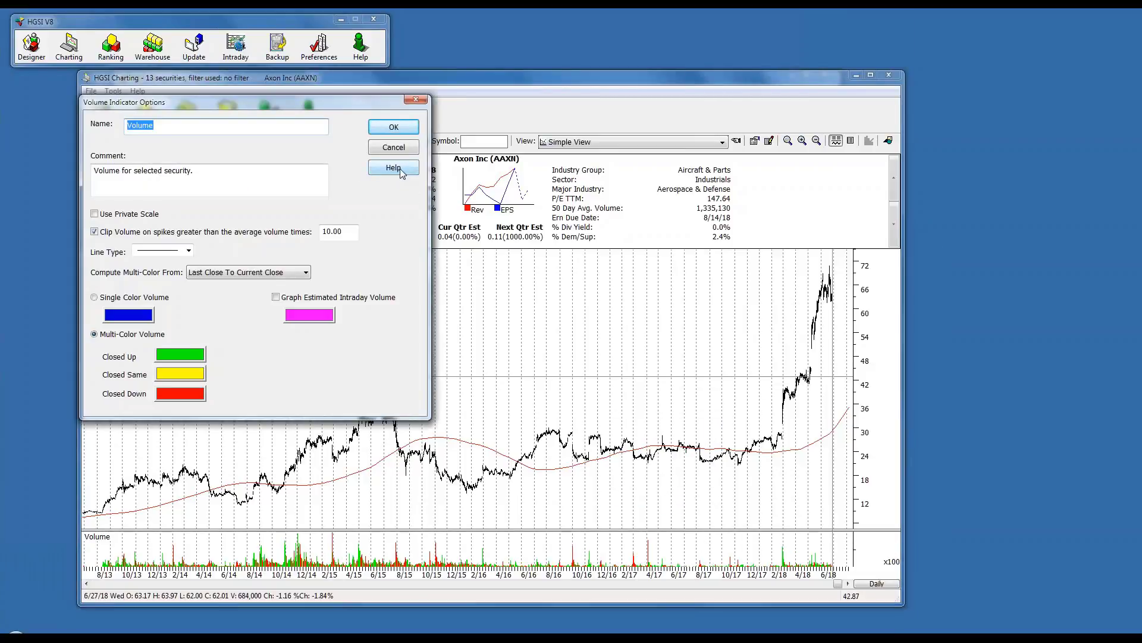
left_click(400, 171)
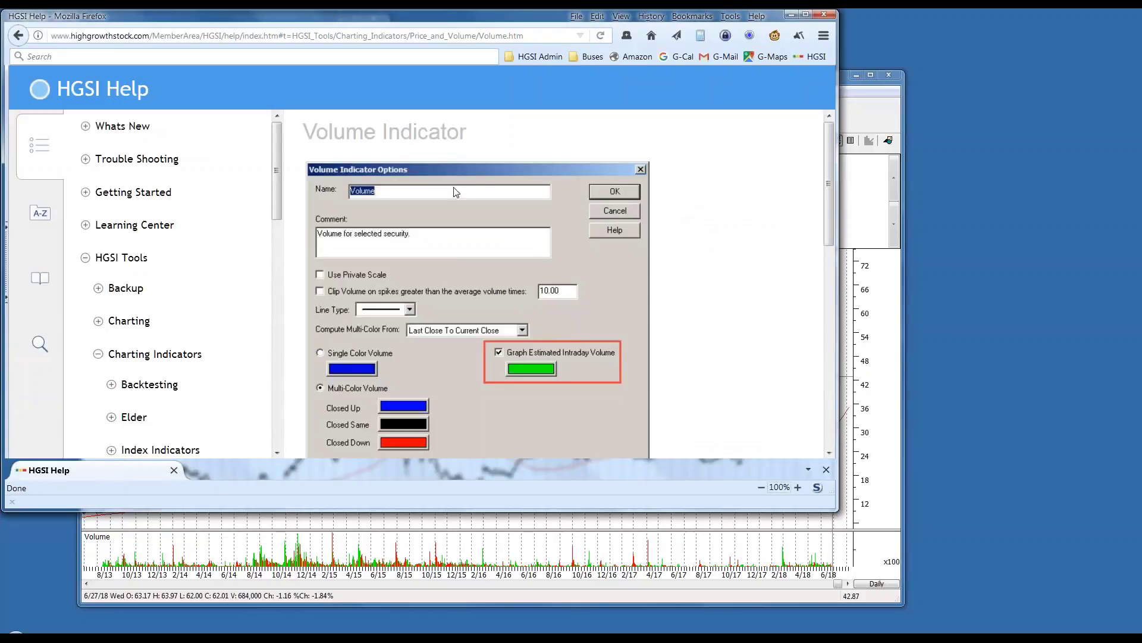
scroll(514, 199, "down", 4)
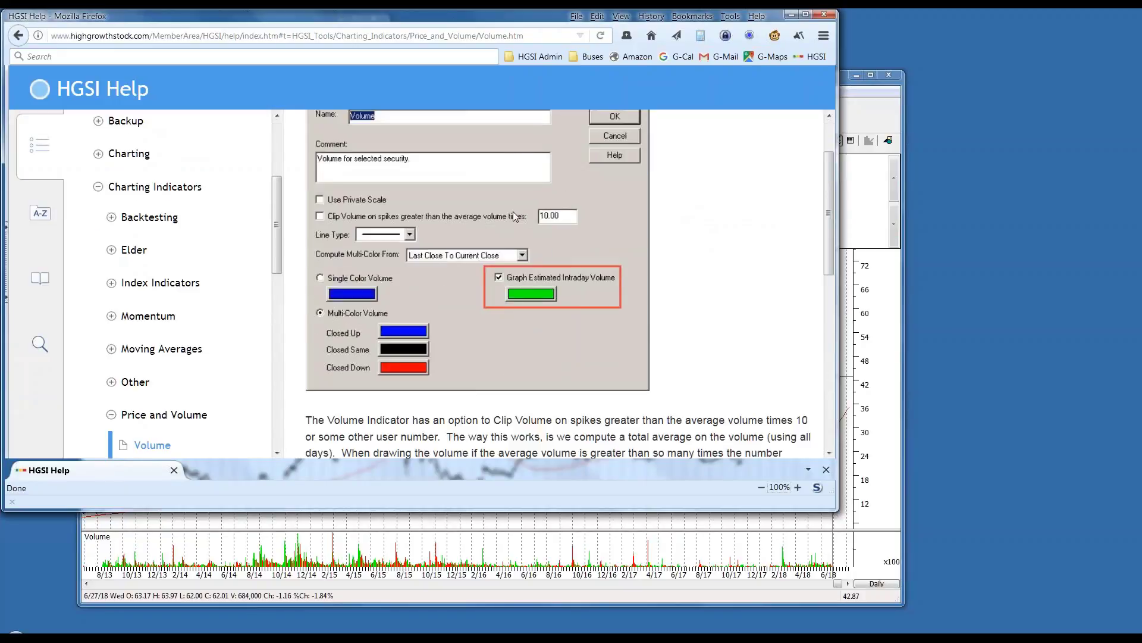
scroll(513, 219, "down", 5)
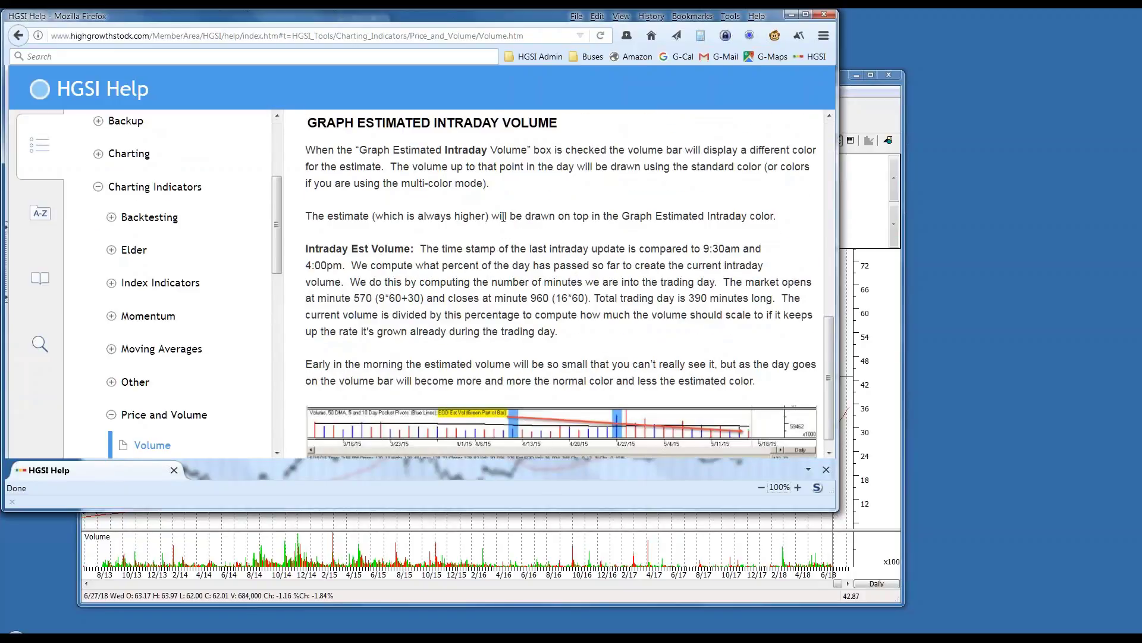
- Review the illustrated options at the start of the Volume help page, close it, and cancel the Volume indicator options
scroll(503, 224, "up", 9)
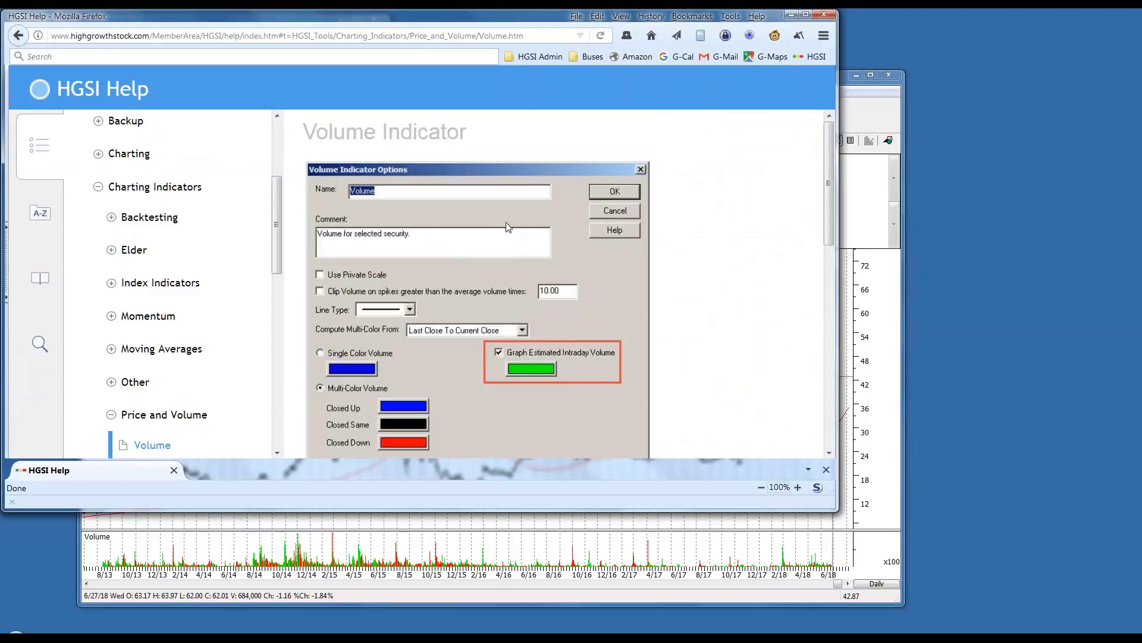
left_click(824, 15)
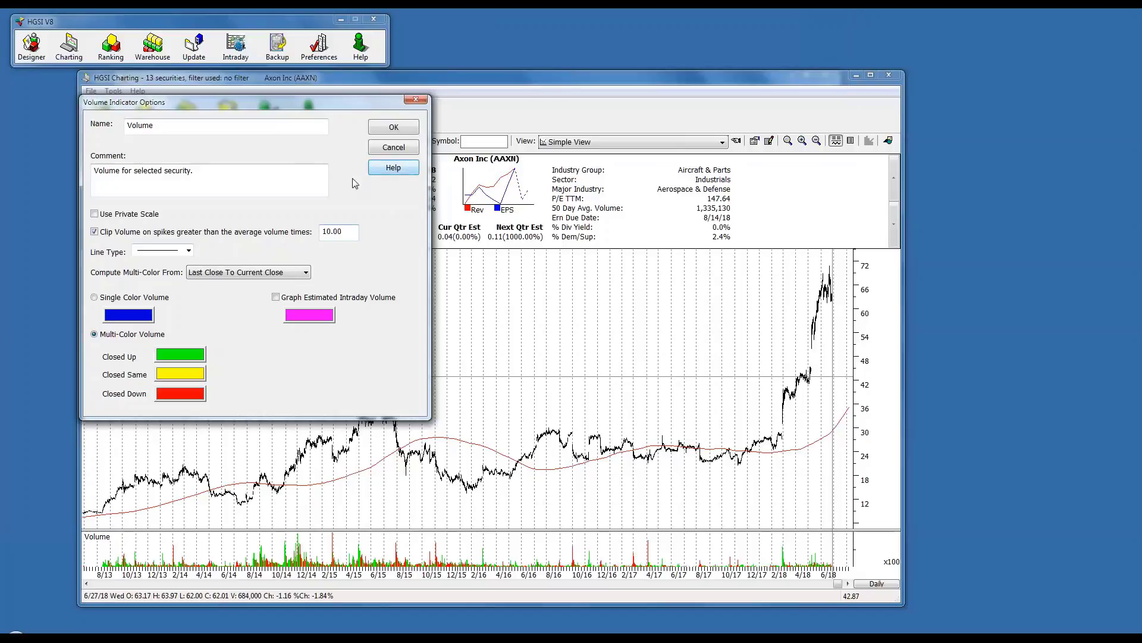
left_click(392, 147)
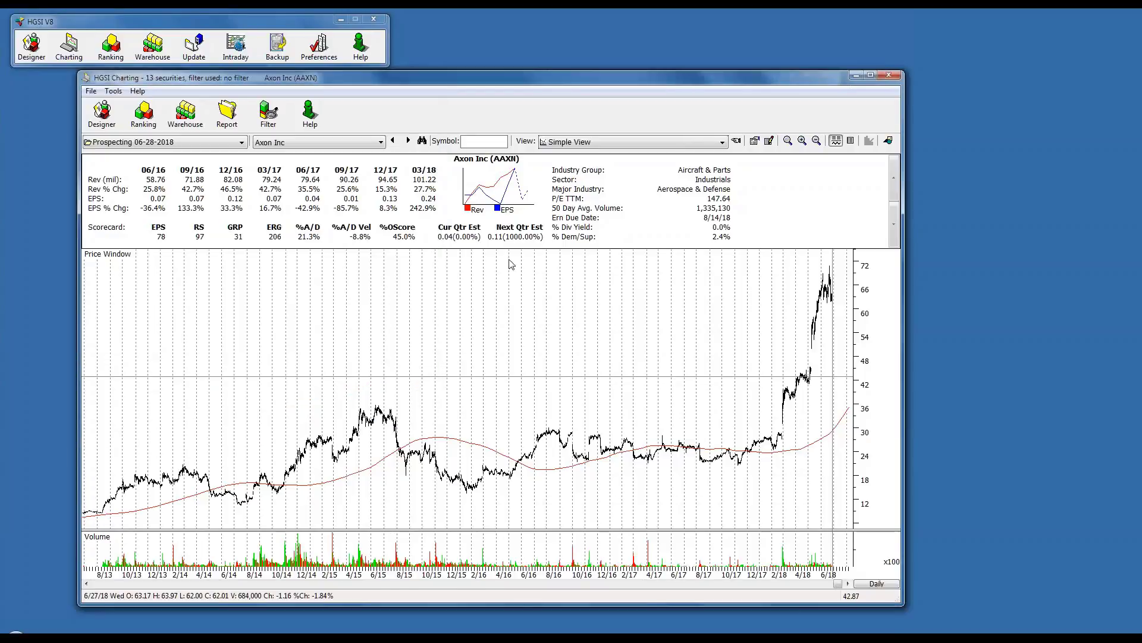
- Display the Axon Inc chart in the HGSI Intraday view "05 Force Index 2 & 13 Daily, Candlestick"
left_click(722, 142)
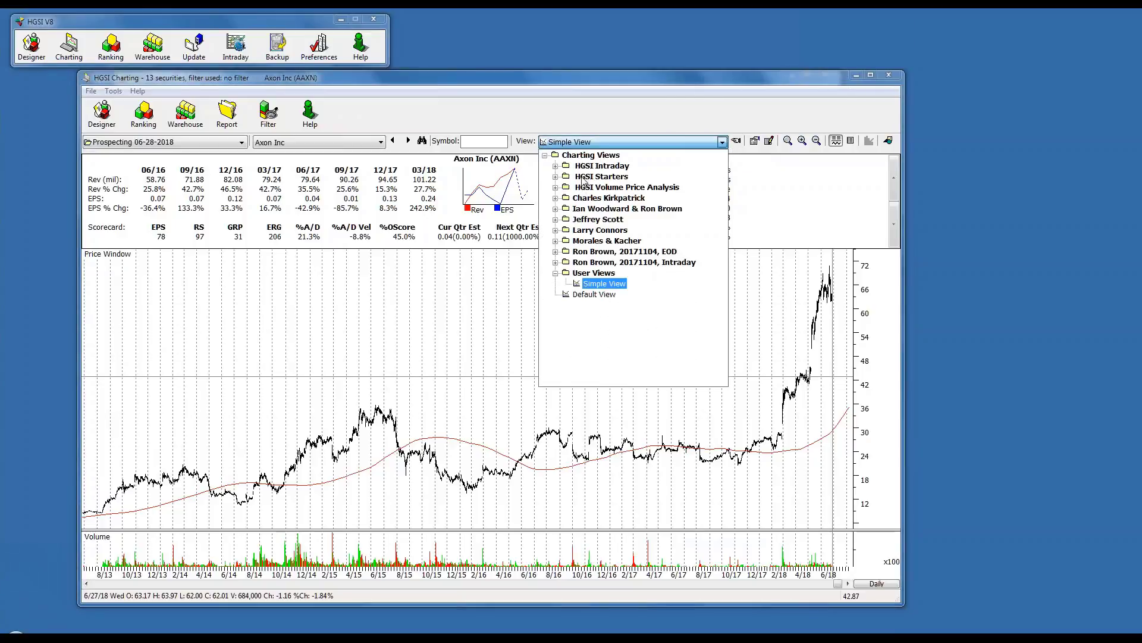
left_click(555, 166)
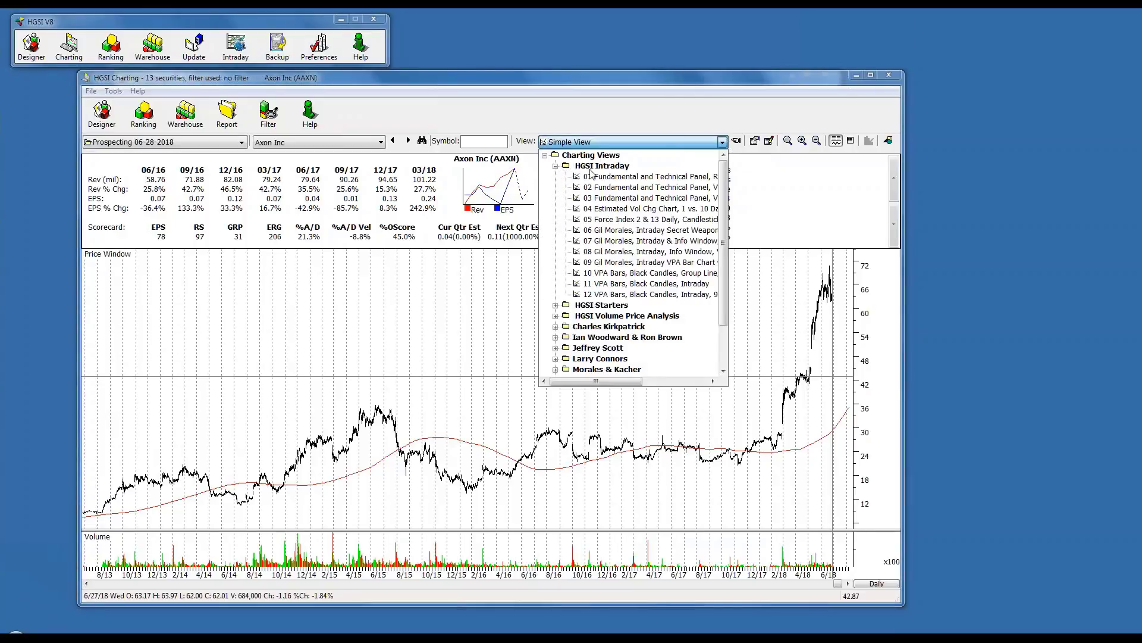
left_click(623, 220)
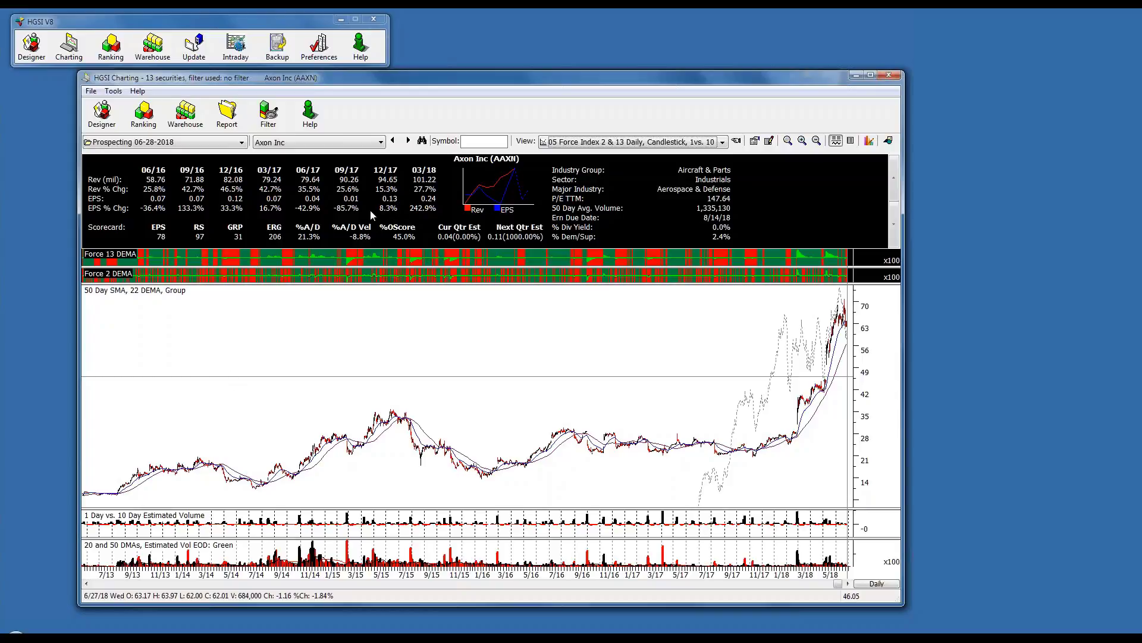
- Examine the view's two Force 13 DEMA indicators and the options of Force Index 13 DEMA, leaving the settings unchanged
left_click(769, 141)
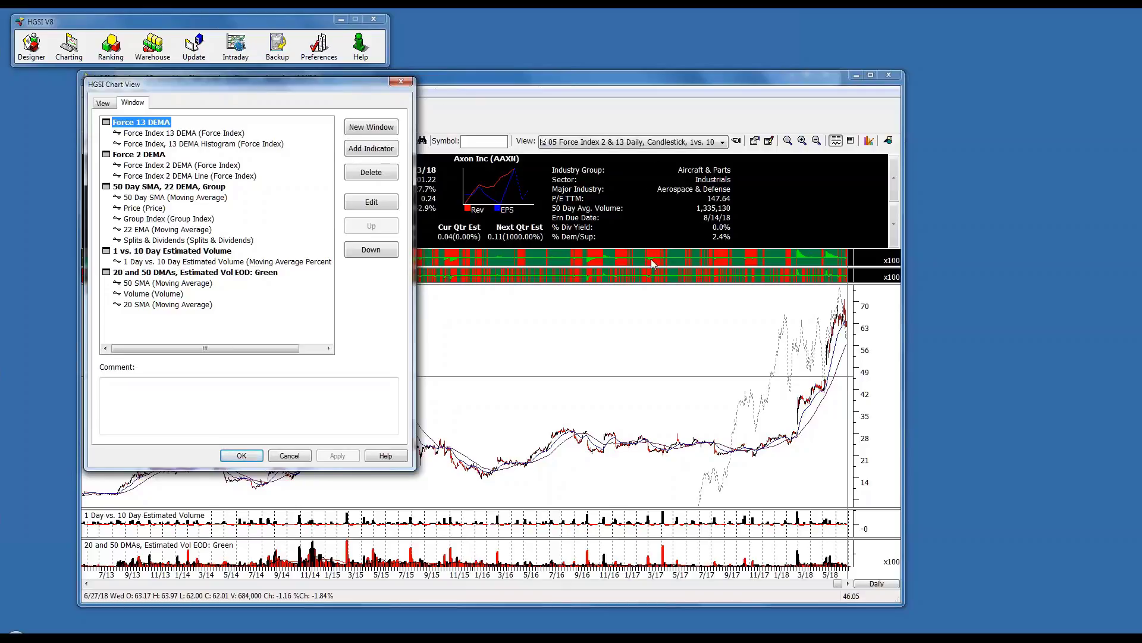
left_click_drag(320, 88, 766, 150)
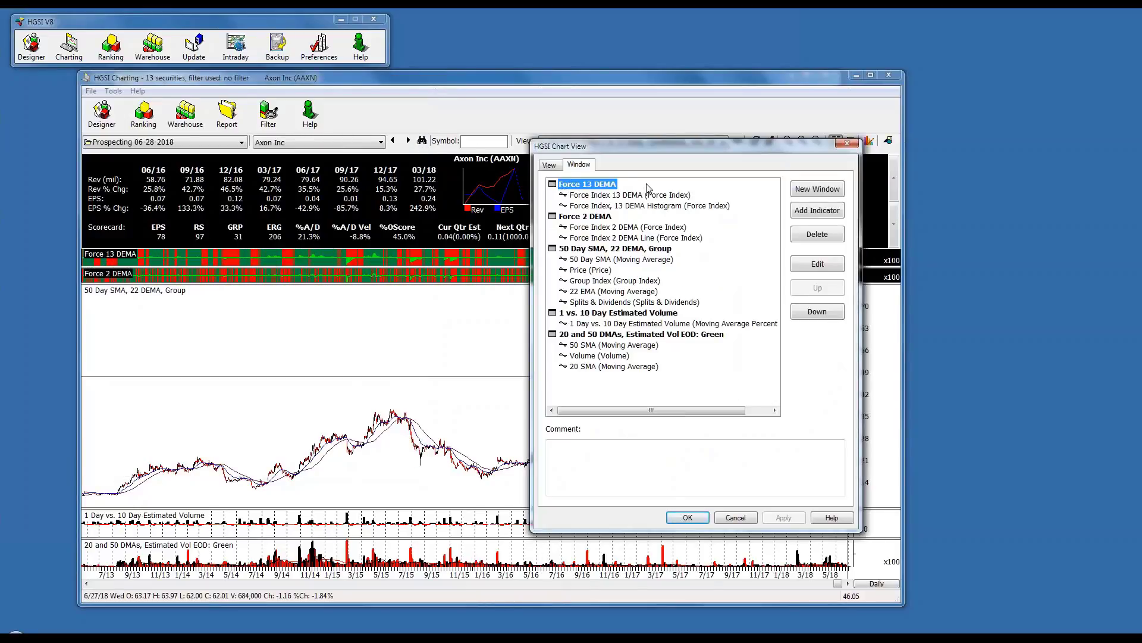
left_click(587, 196)
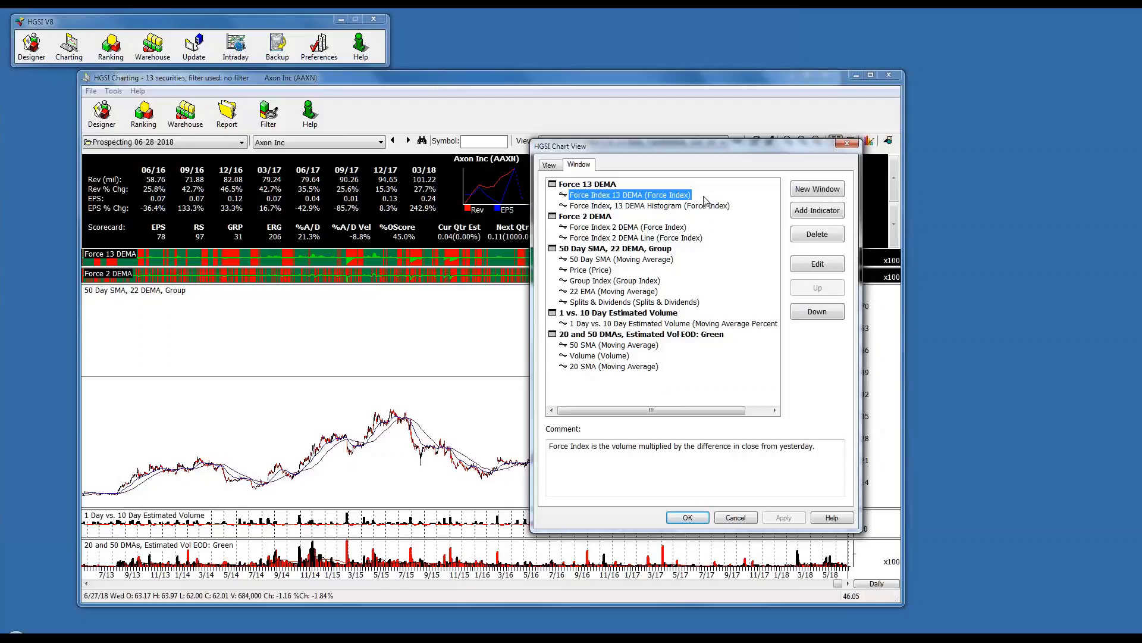
left_click(589, 206)
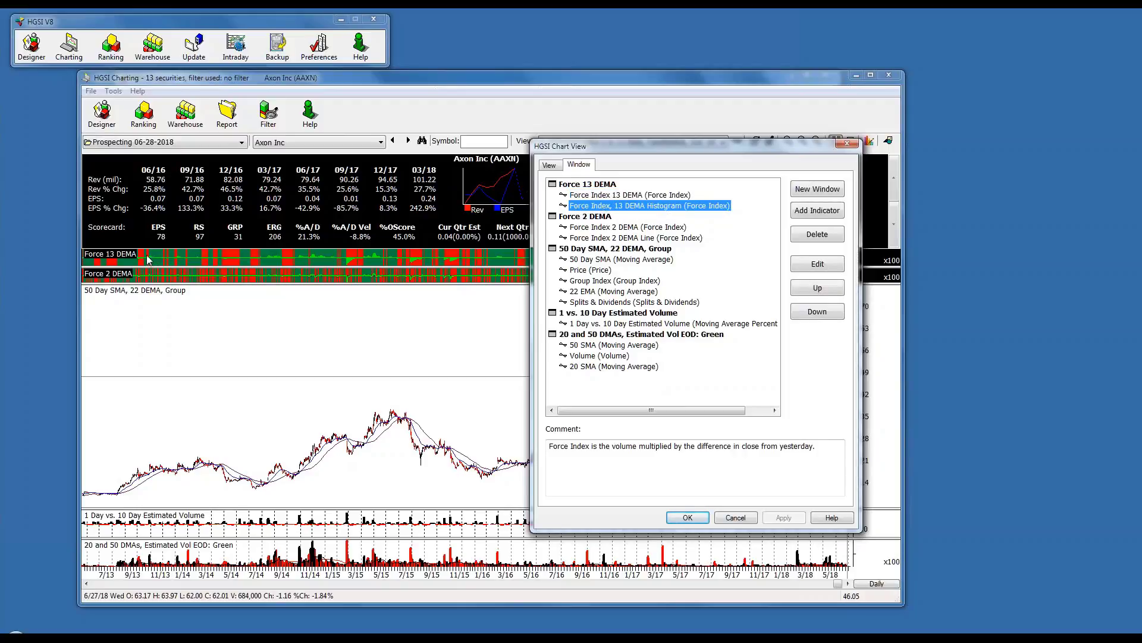
left_click(651, 195)
left_click(643, 205)
left_click(642, 196)
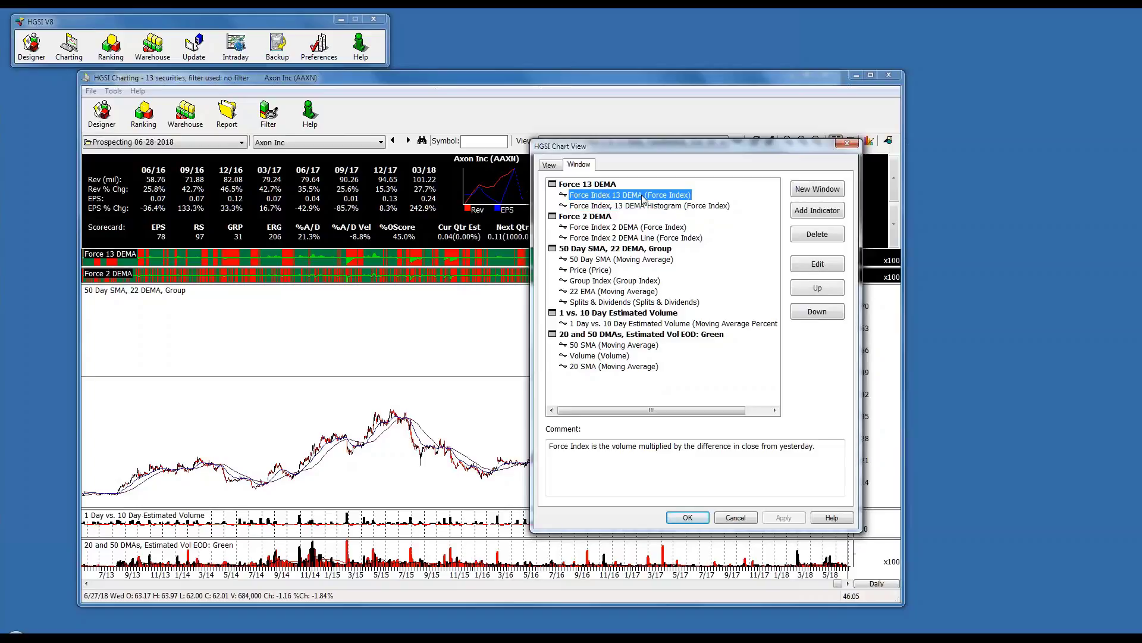
left_click(828, 266)
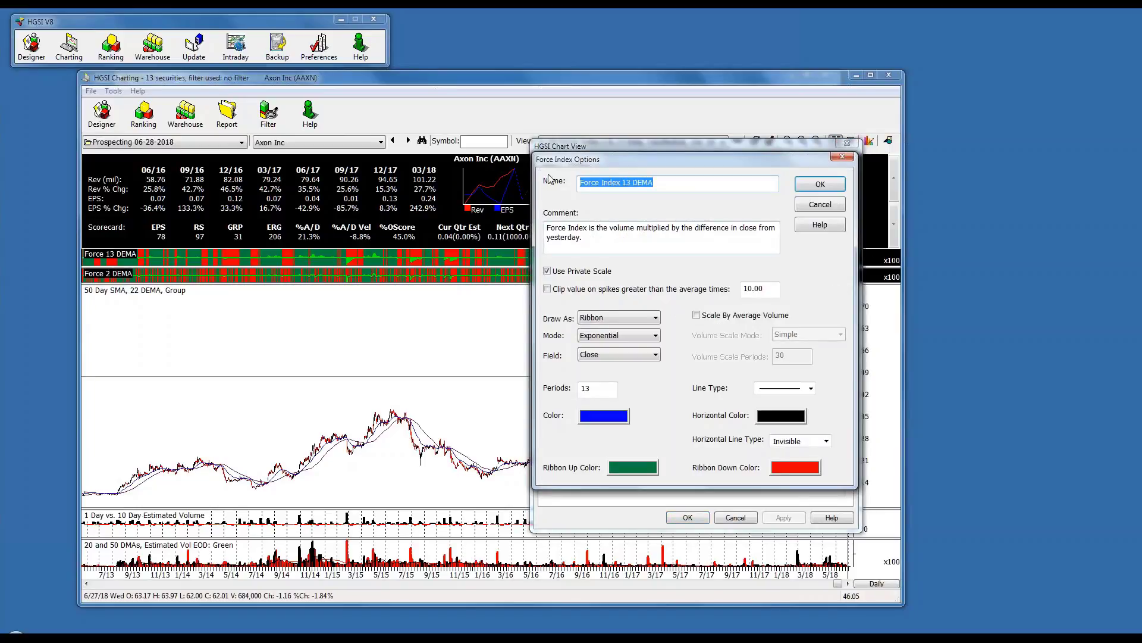
left_click(827, 204)
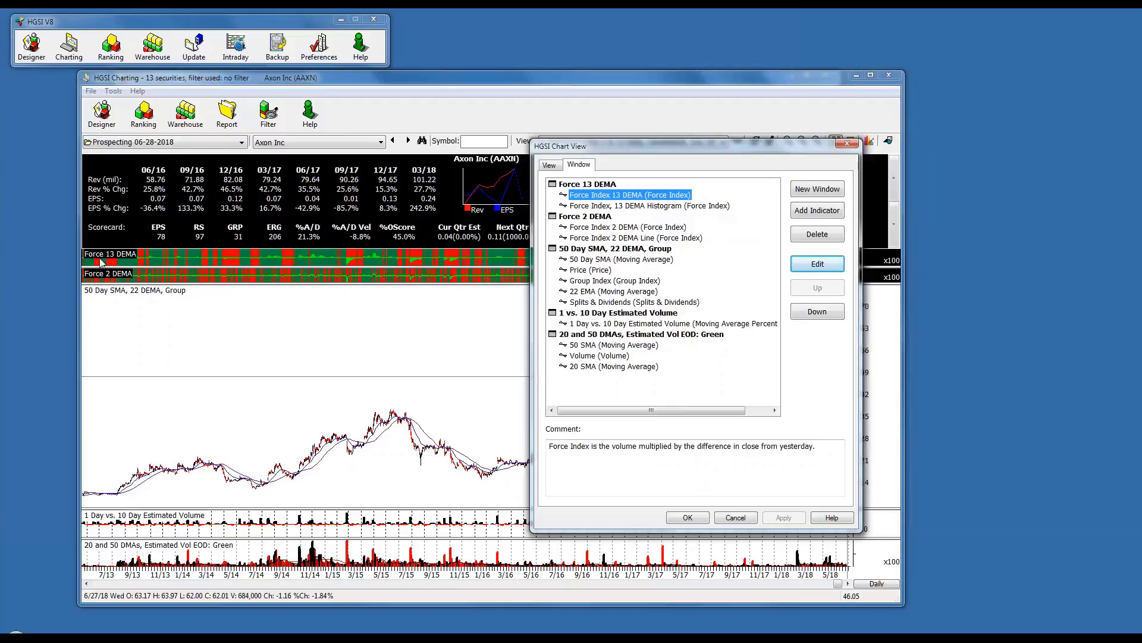
- Inspect the window options of the Force 13 DEMA window, including its grid, label and color settings, without changing them
left_click(603, 185)
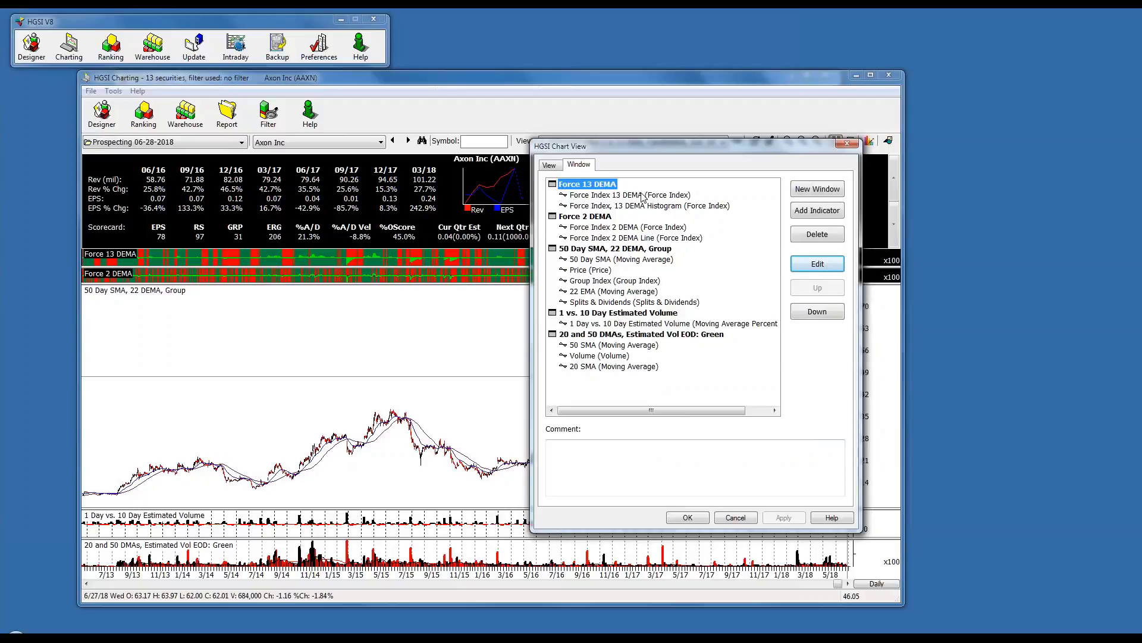
left_click(833, 263)
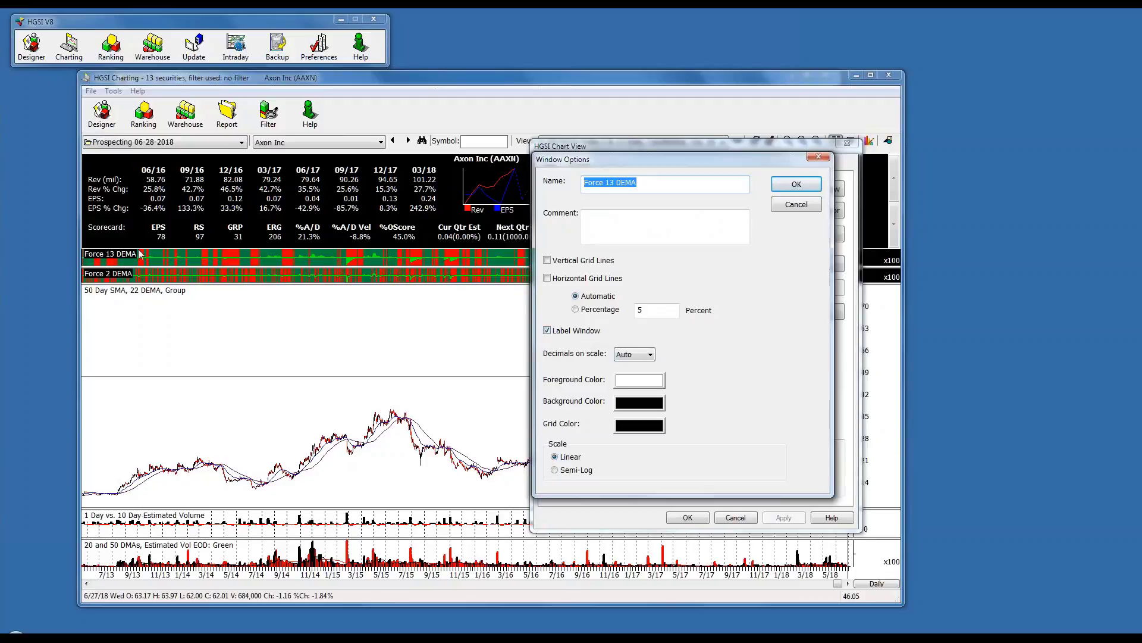
left_click(785, 205)
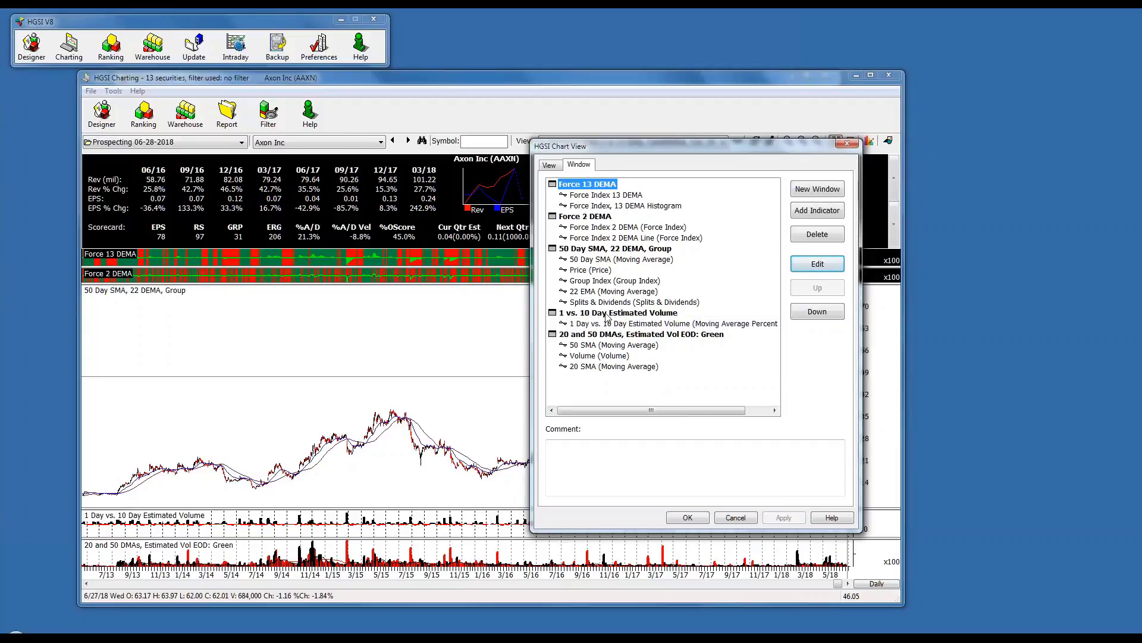
- Review the 1 Day vs. 10 Day Estimated Volume indicator's options, select the 50 SMA entry, and close the view editor without changes
left_click(588, 325)
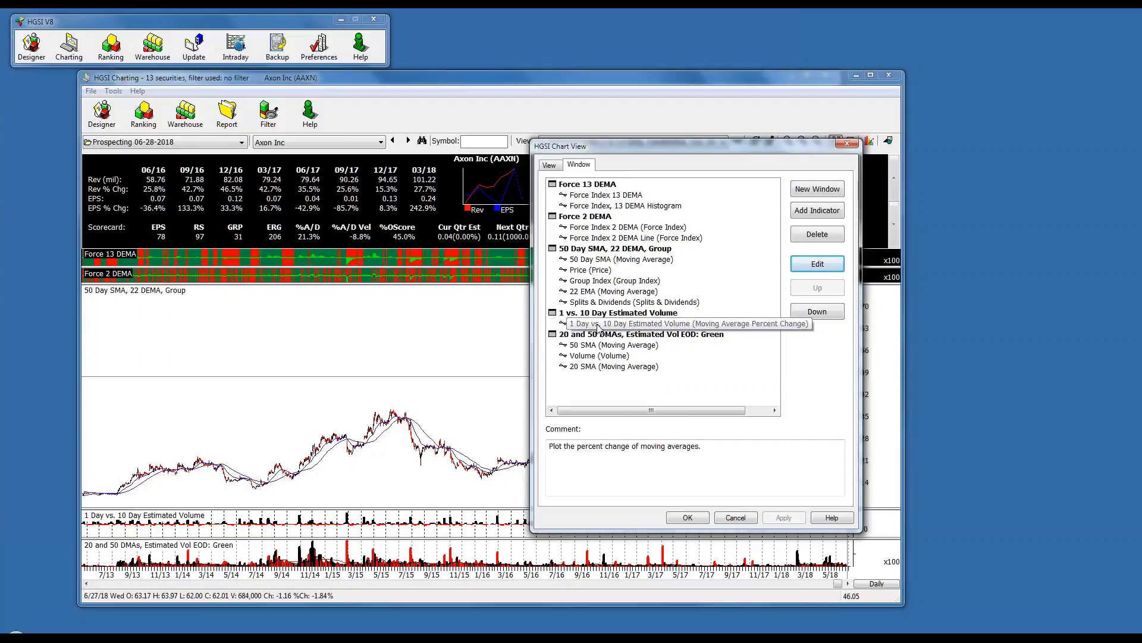
left_click(817, 265)
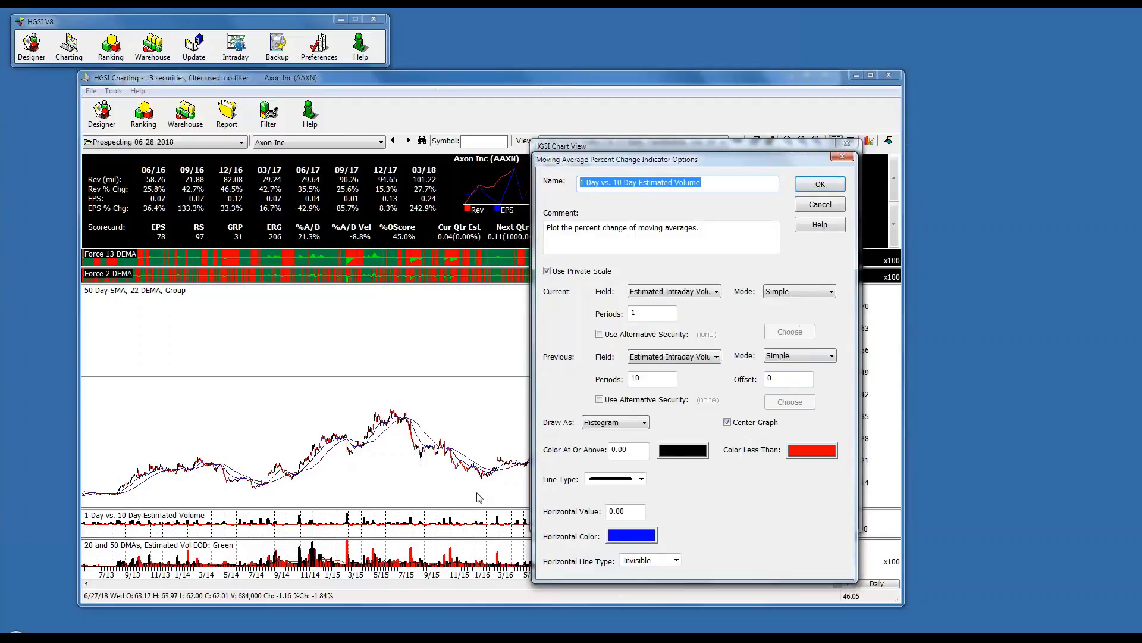
left_click(826, 206)
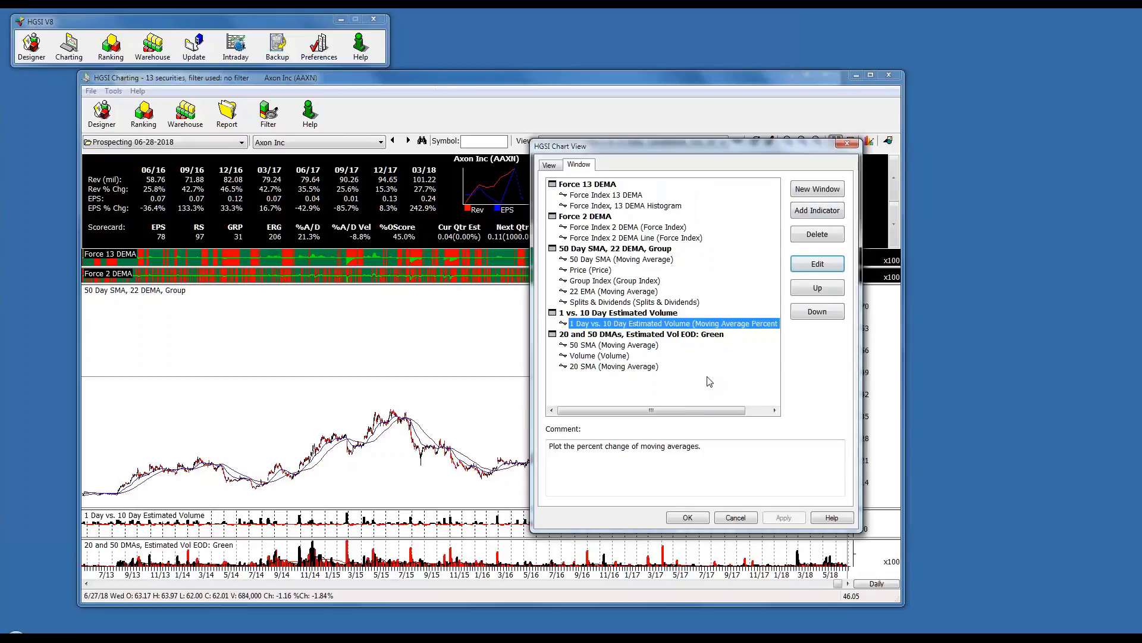
left_click(639, 346)
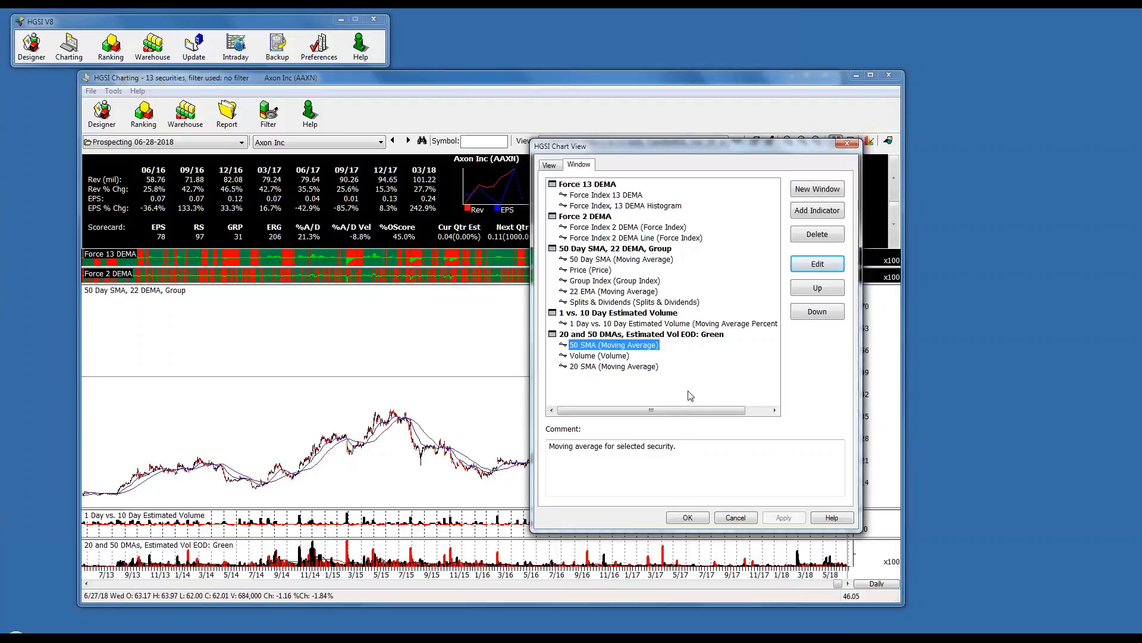
left_click(751, 517)
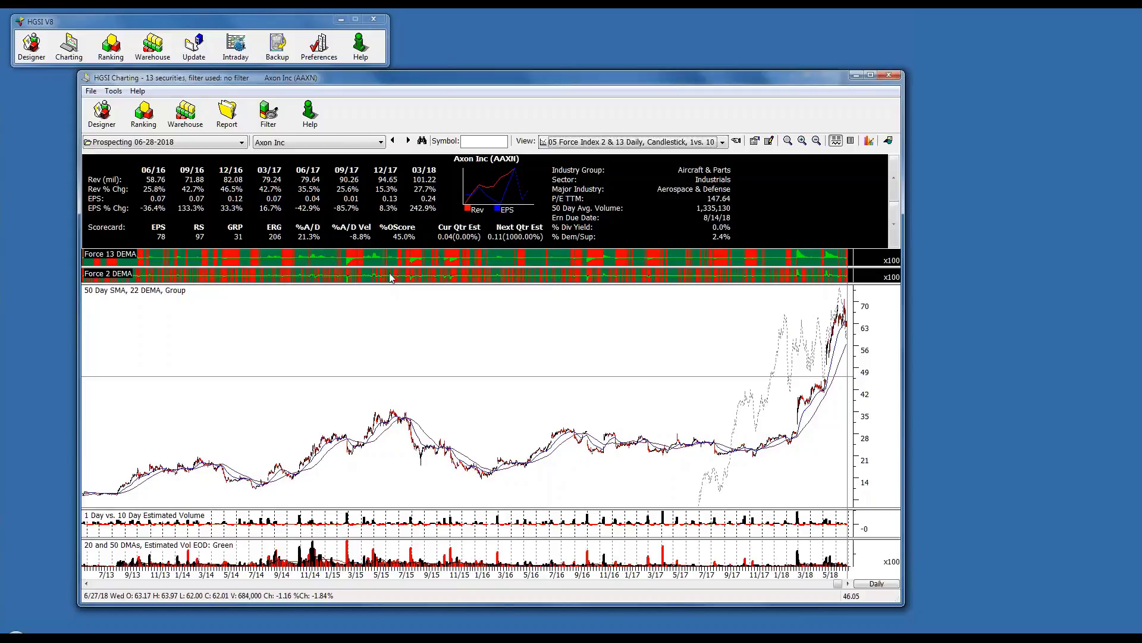
- Display Axon Inc in the "03 VPA Bars, Black Candles, Group Line" view from the 00 Favorite Top Down Charts folder
left_click(723, 142)
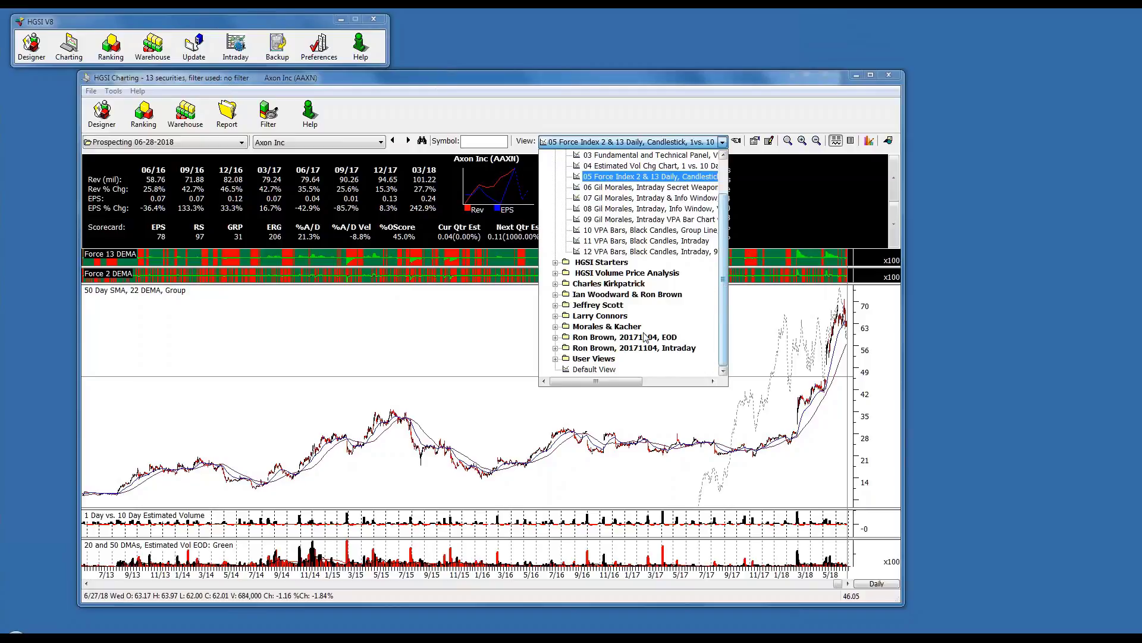
left_click(556, 296)
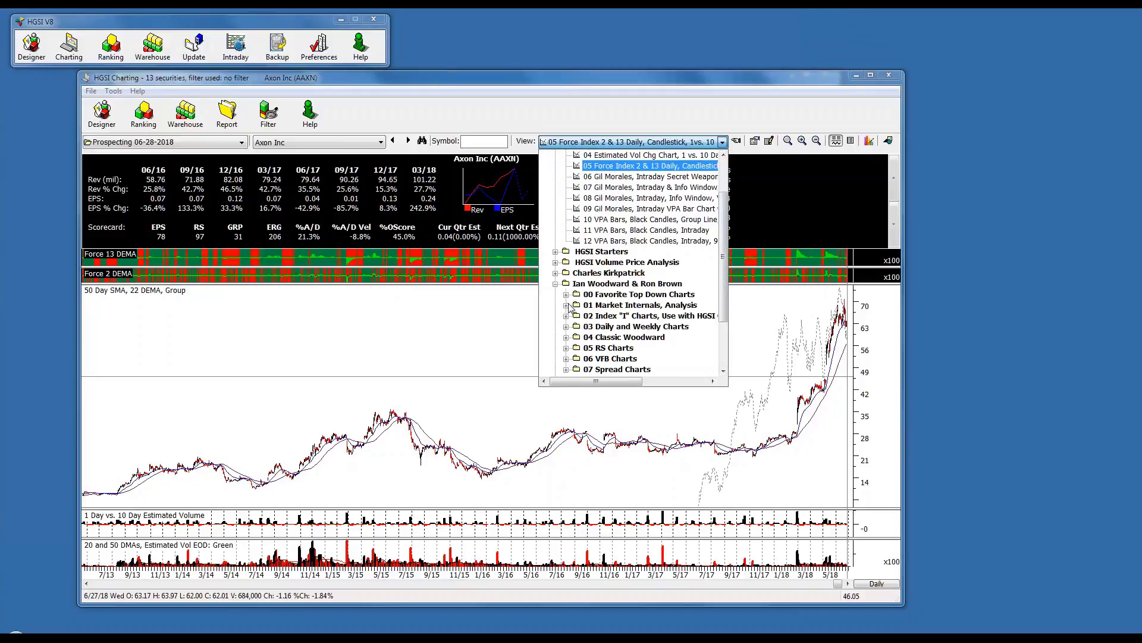
left_click(567, 294)
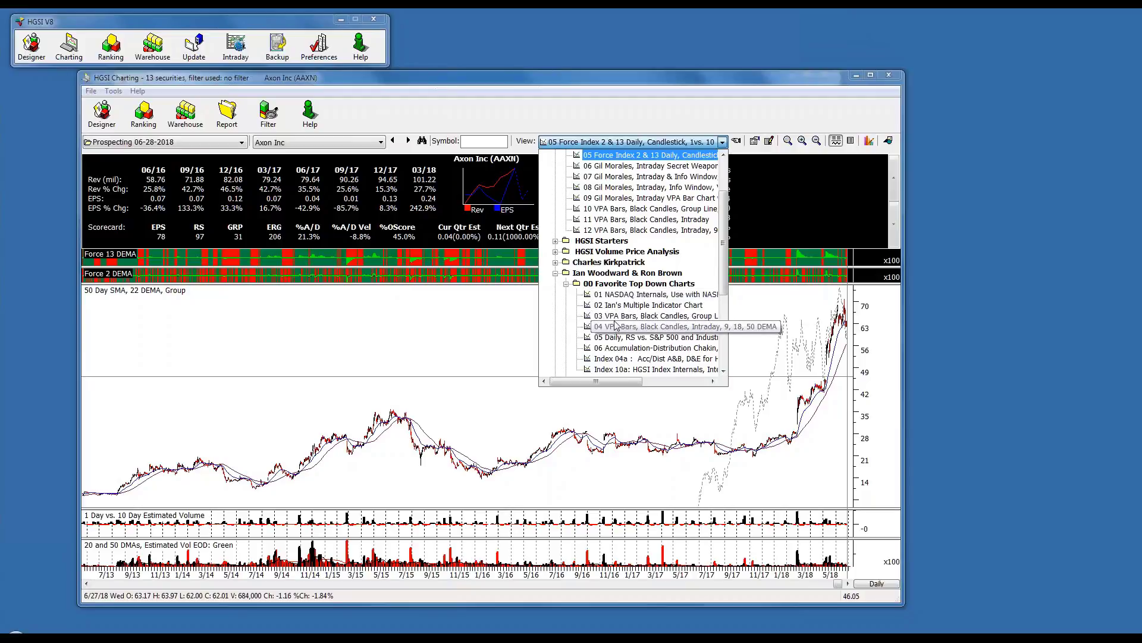
left_click(617, 322)
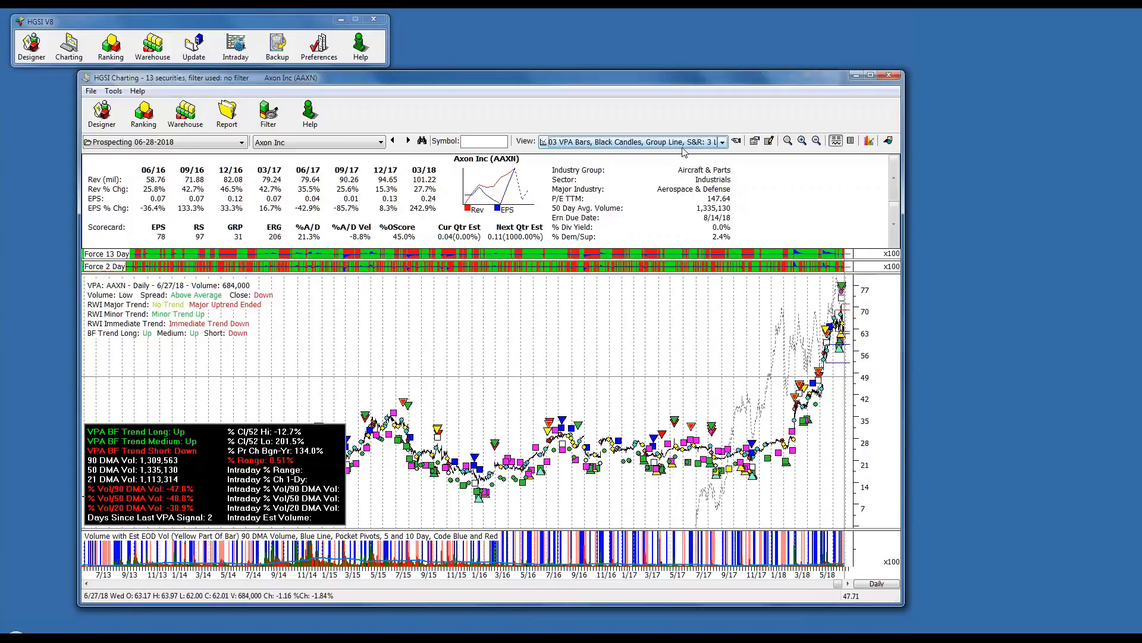
- Switch the Axon Inc chart to the Default View and make the charting window slightly wider
left_click(722, 142)
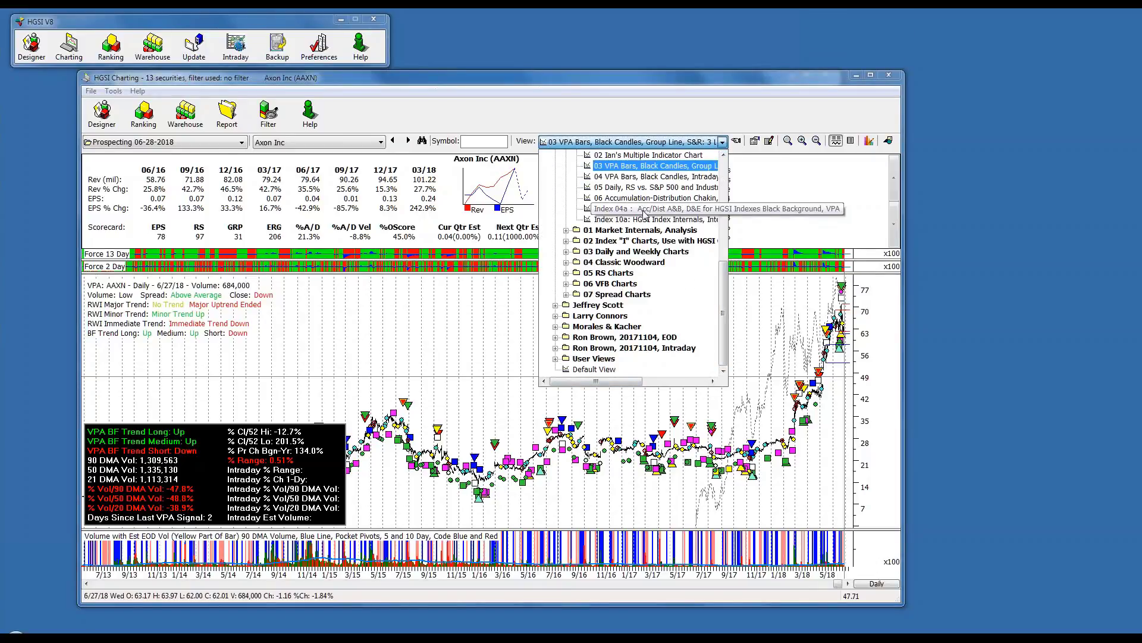
left_click(606, 372)
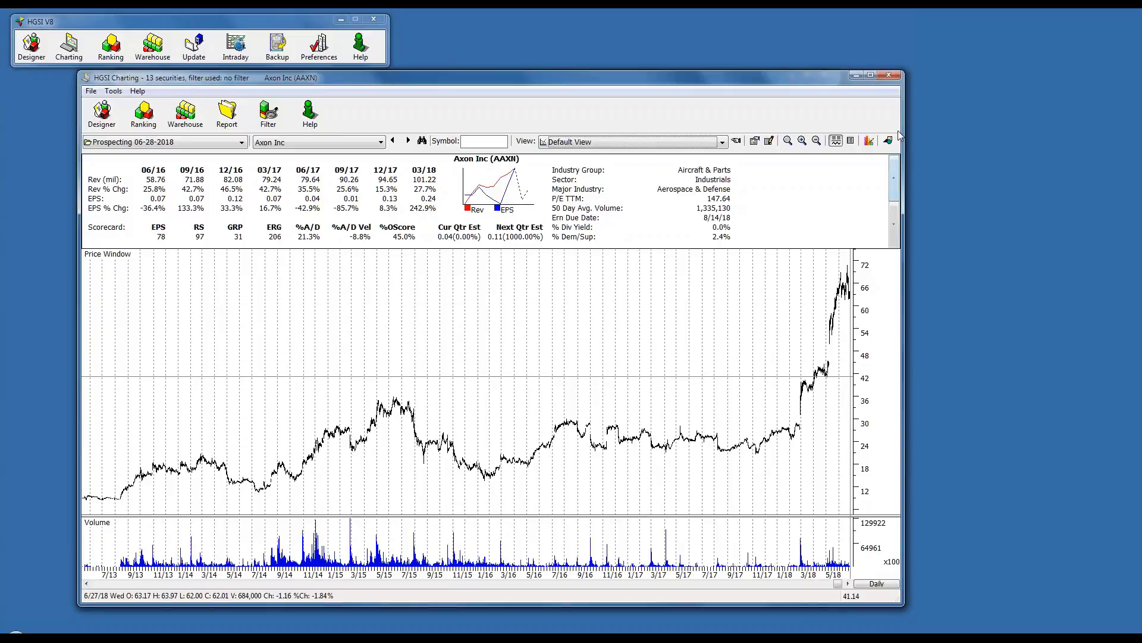
left_click_drag(905, 116, 912, 117)
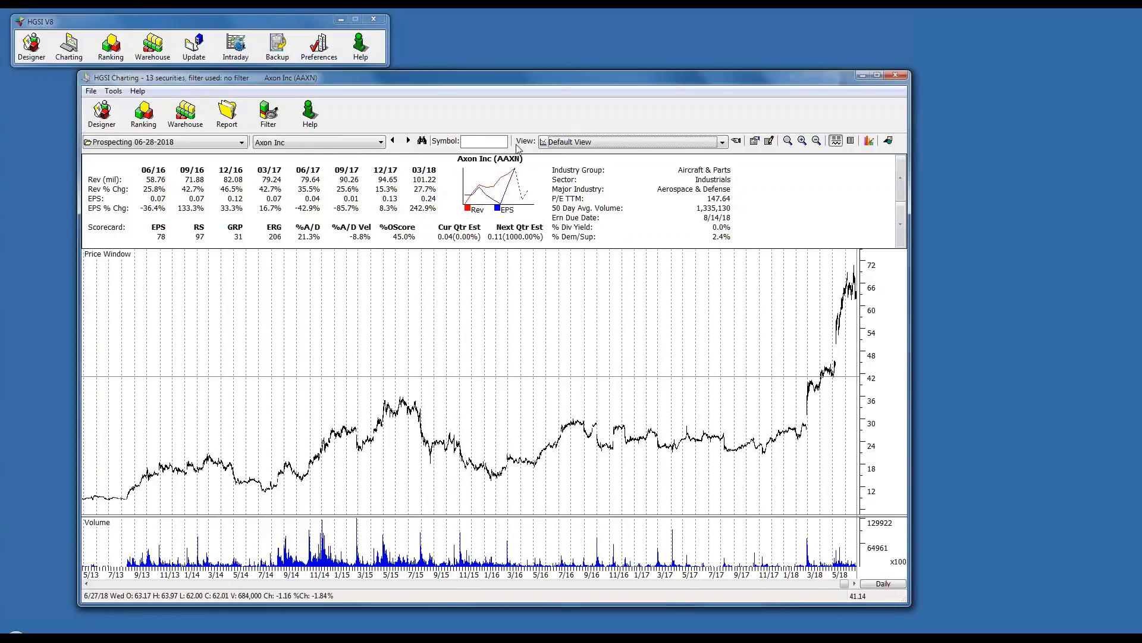
- Chart Apergy Corp. in the Simple View from User Views, with its individual price bars spread out for reading
left_click(315, 143)
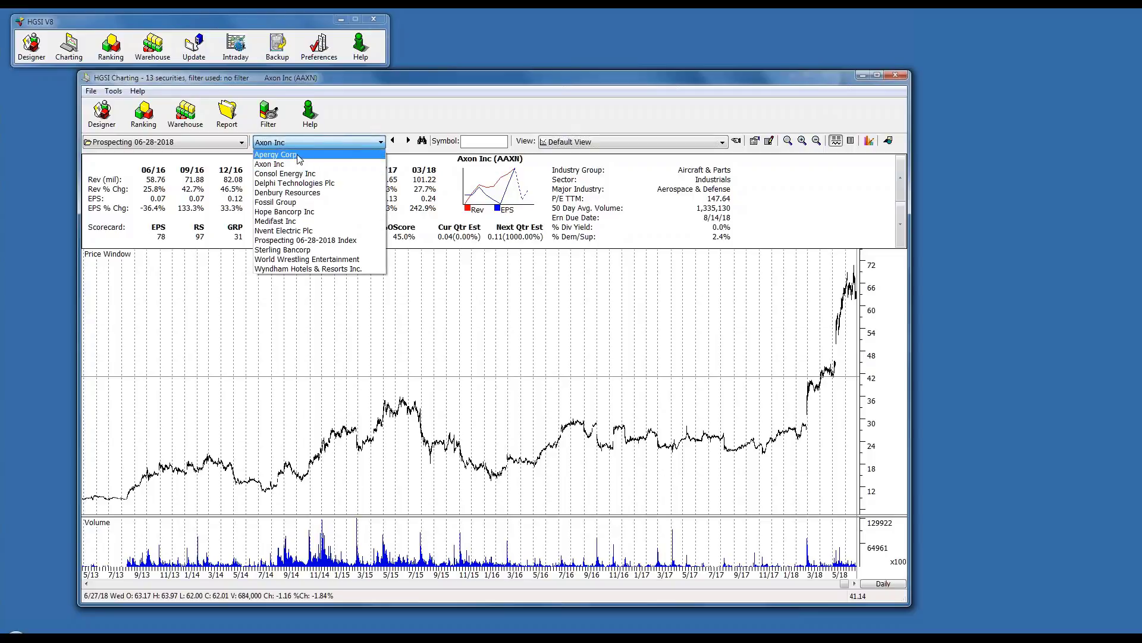
left_click(298, 156)
left_click(616, 142)
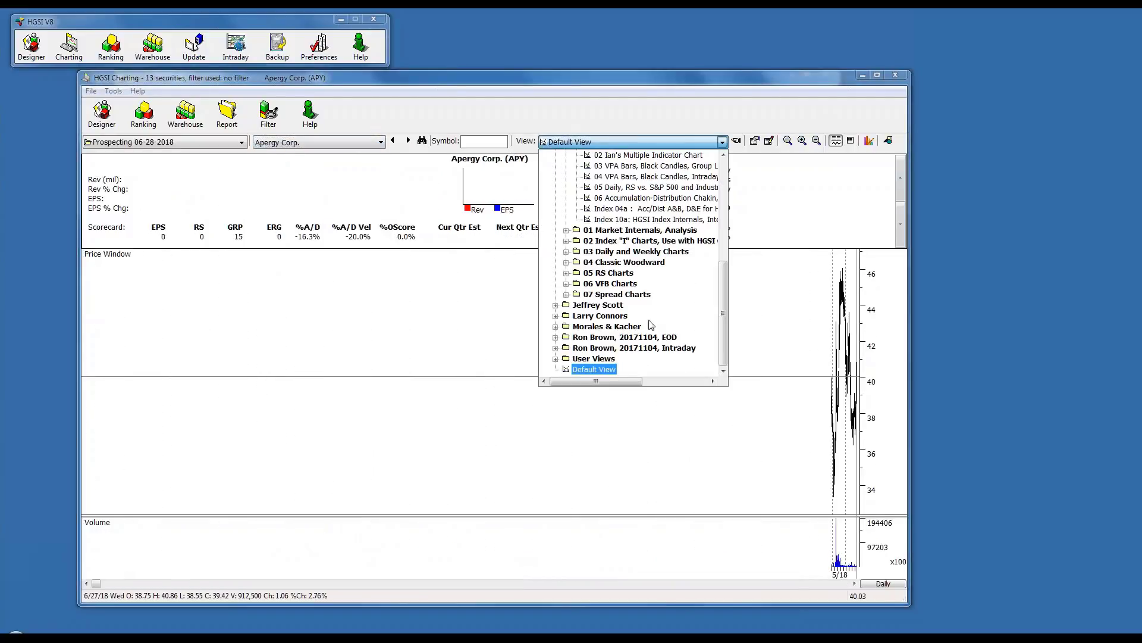
left_click(555, 358)
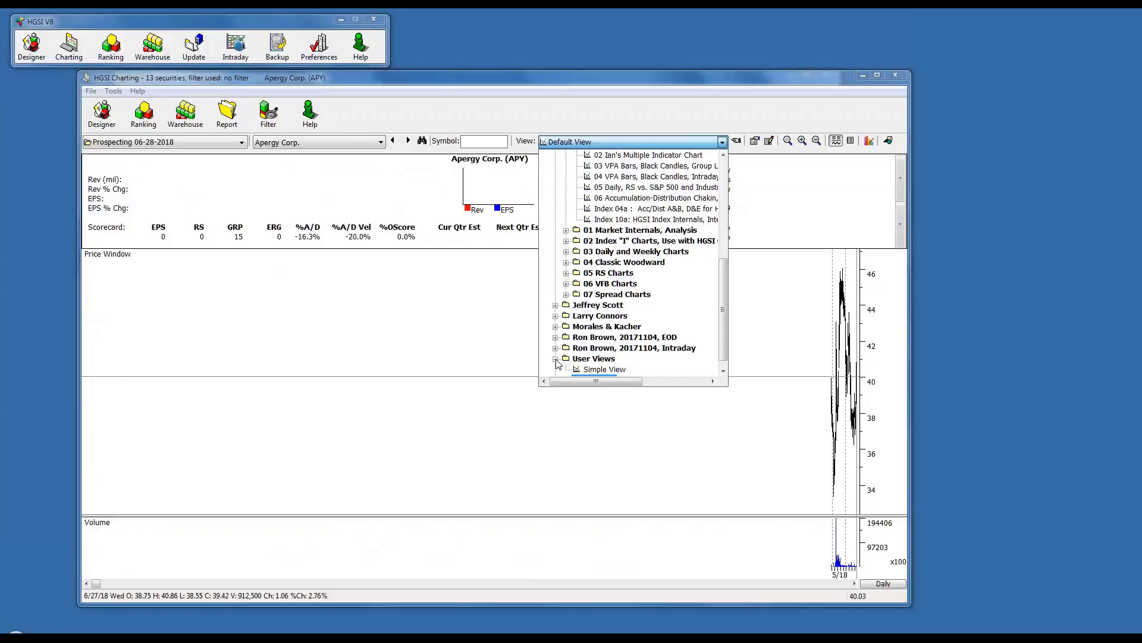
left_click(608, 375)
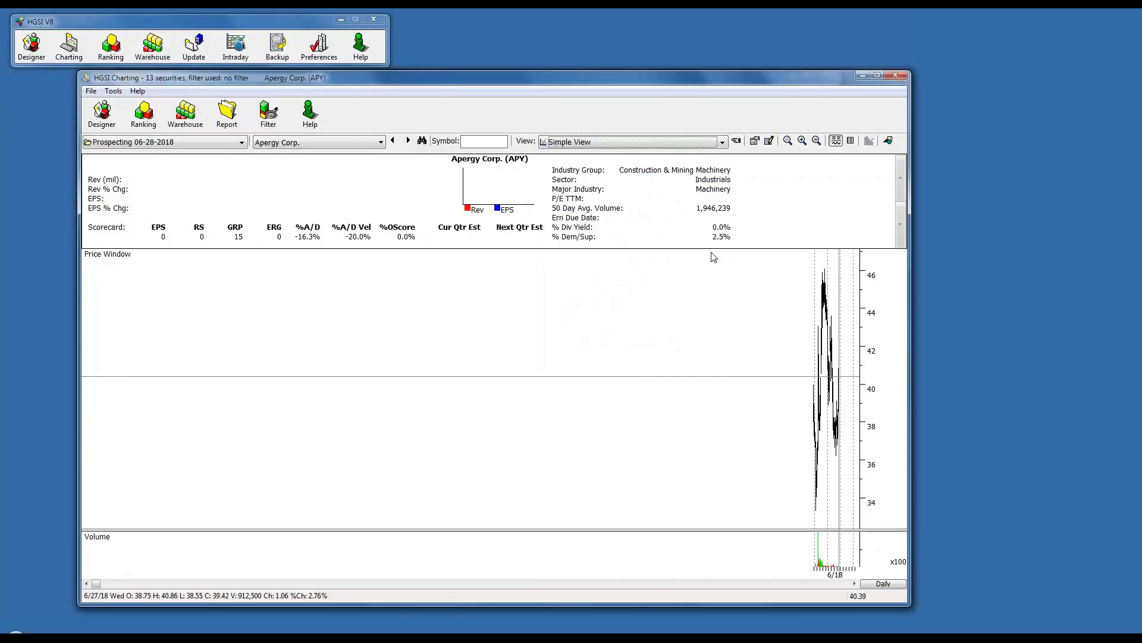
left_click(802, 141)
left_click(802, 141)
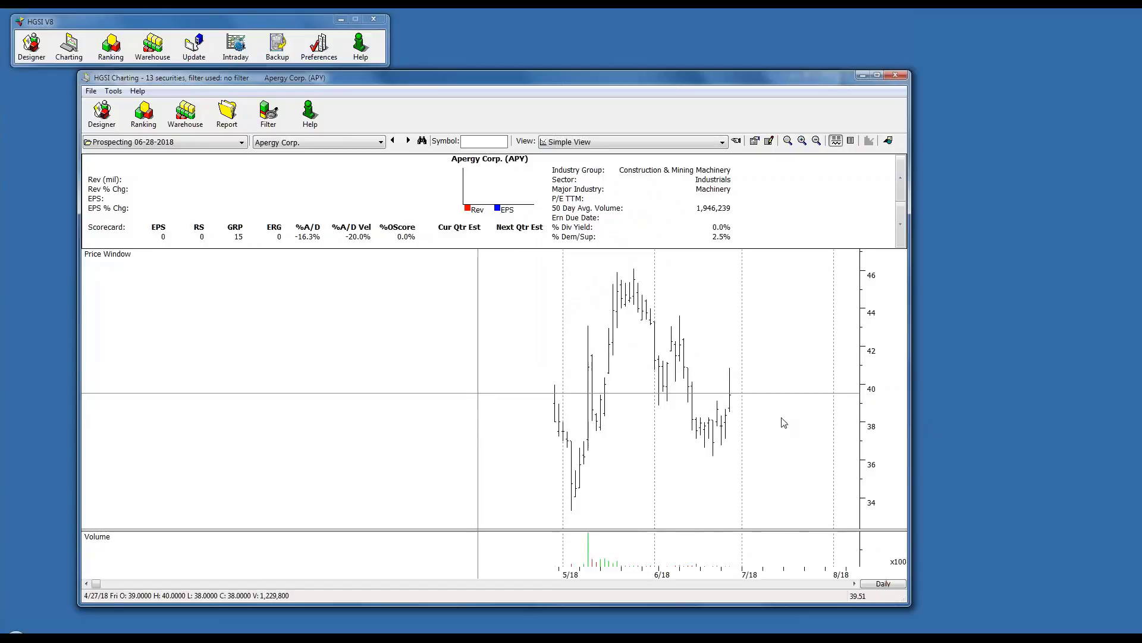
- Step forward through the Prospecting 06-28-2018 group's charts, one security at a time, from Apergy Corp. to Fossil Group
left_click(409, 141)
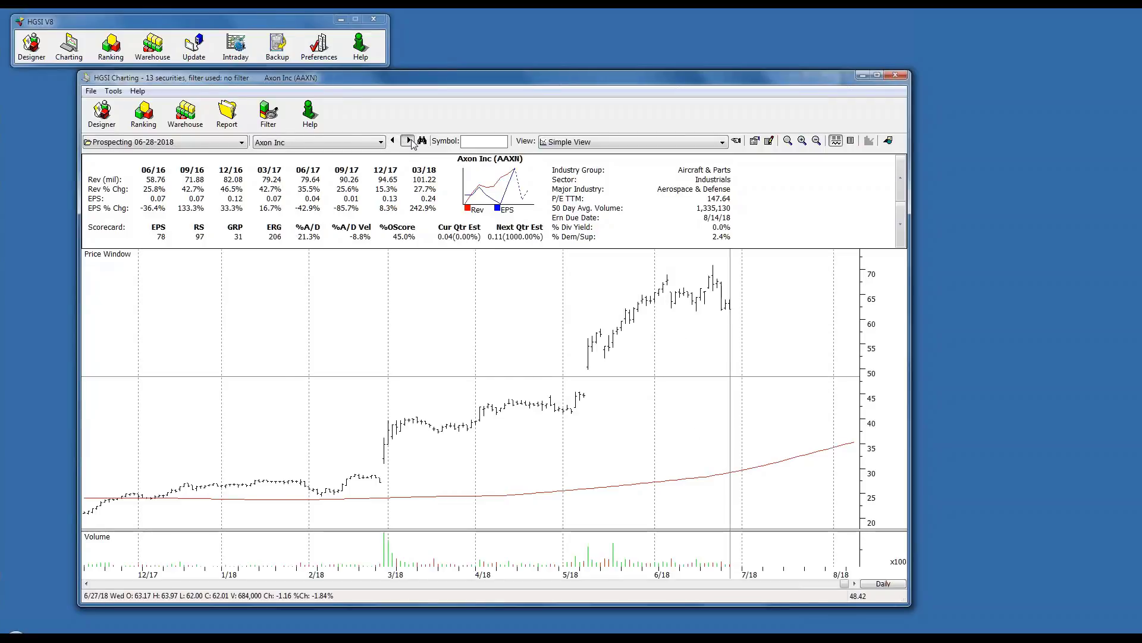
left_click(409, 141)
left_click(422, 140)
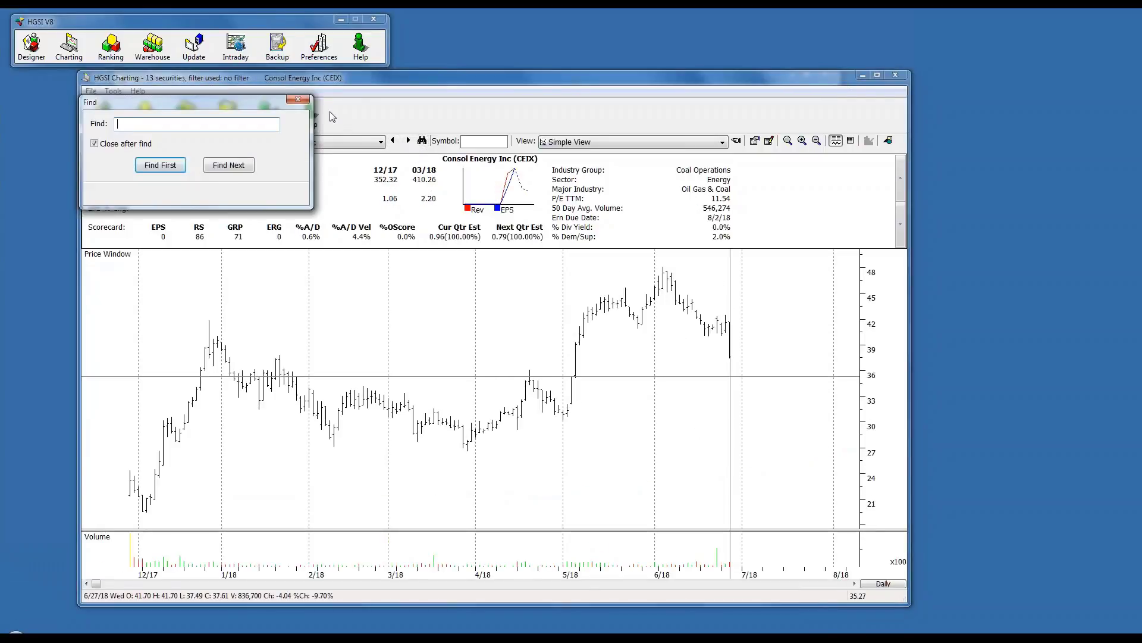
left_click(298, 99)
left_click(409, 141)
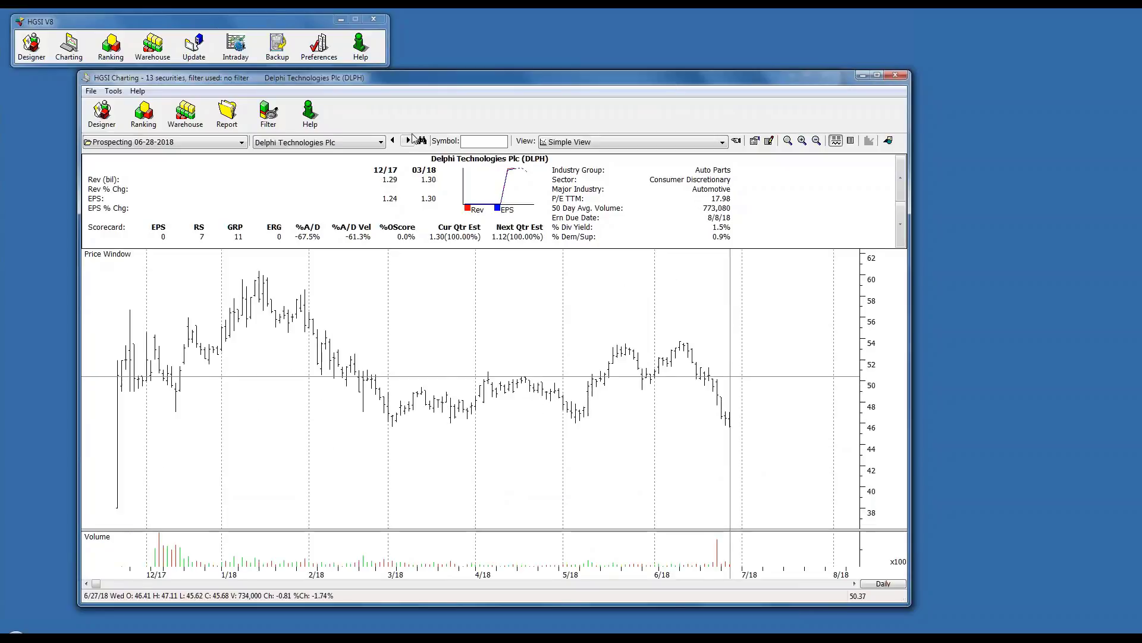
left_click(409, 141)
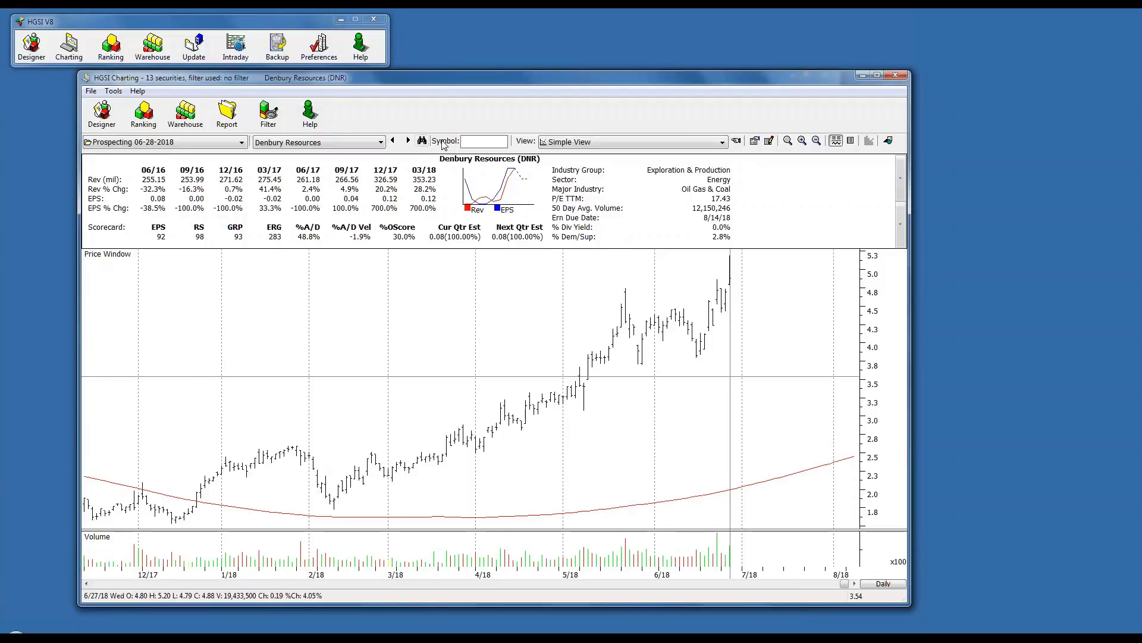
left_click(408, 140)
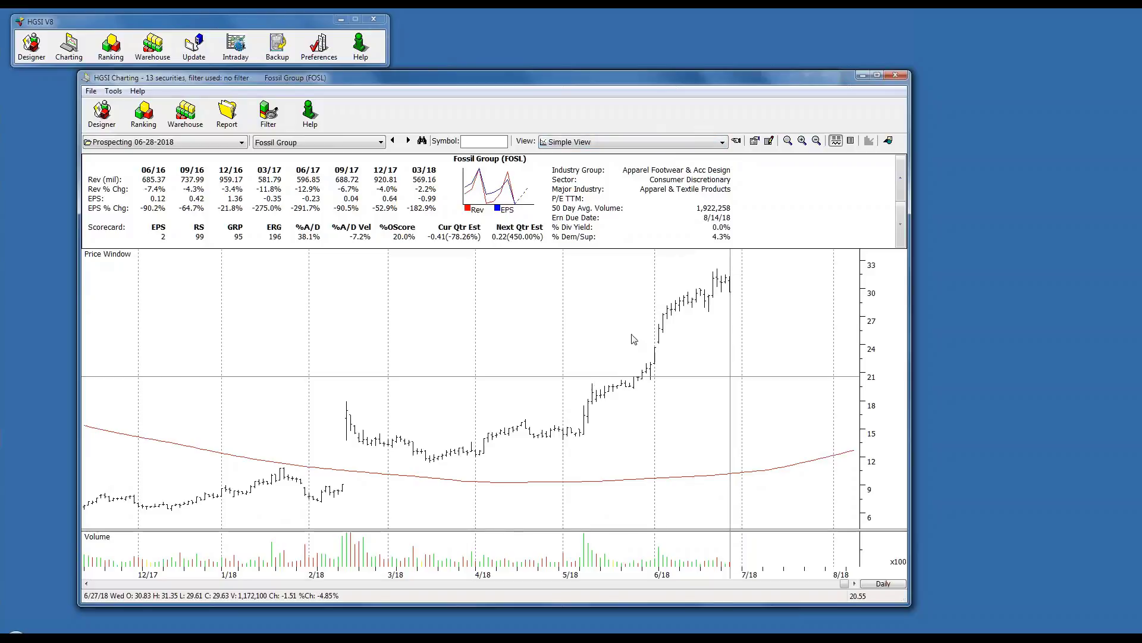
- Inspect Fossil Group's daily price data with the crosshair at several dates, including 1/17/18 and 4/11/18
left_click(706, 309)
left_click(267, 329)
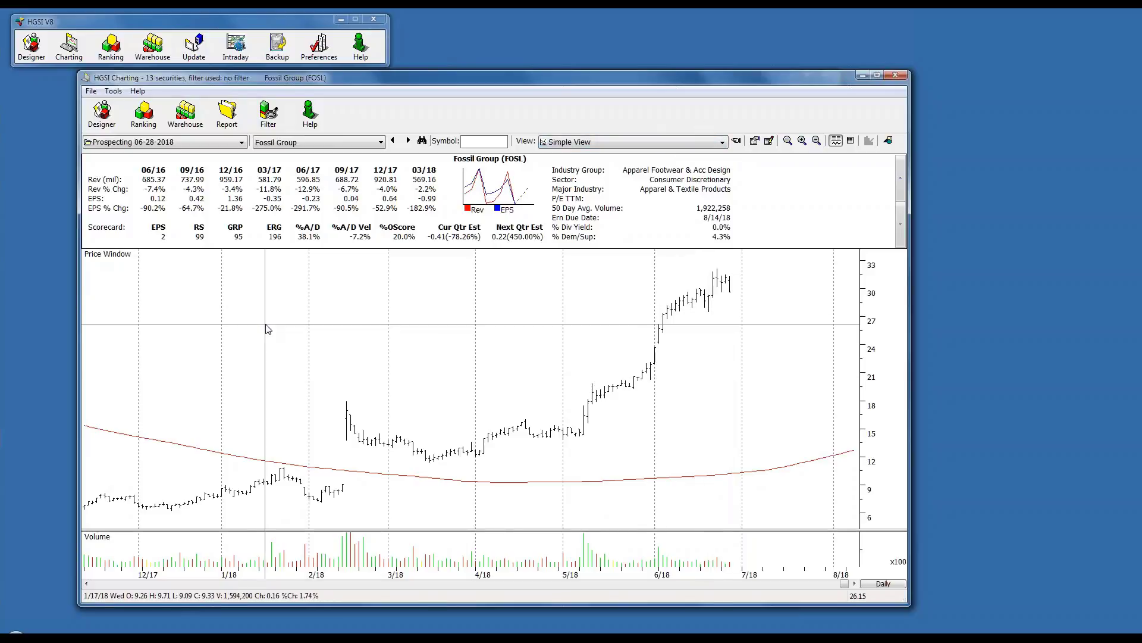
left_click(507, 344)
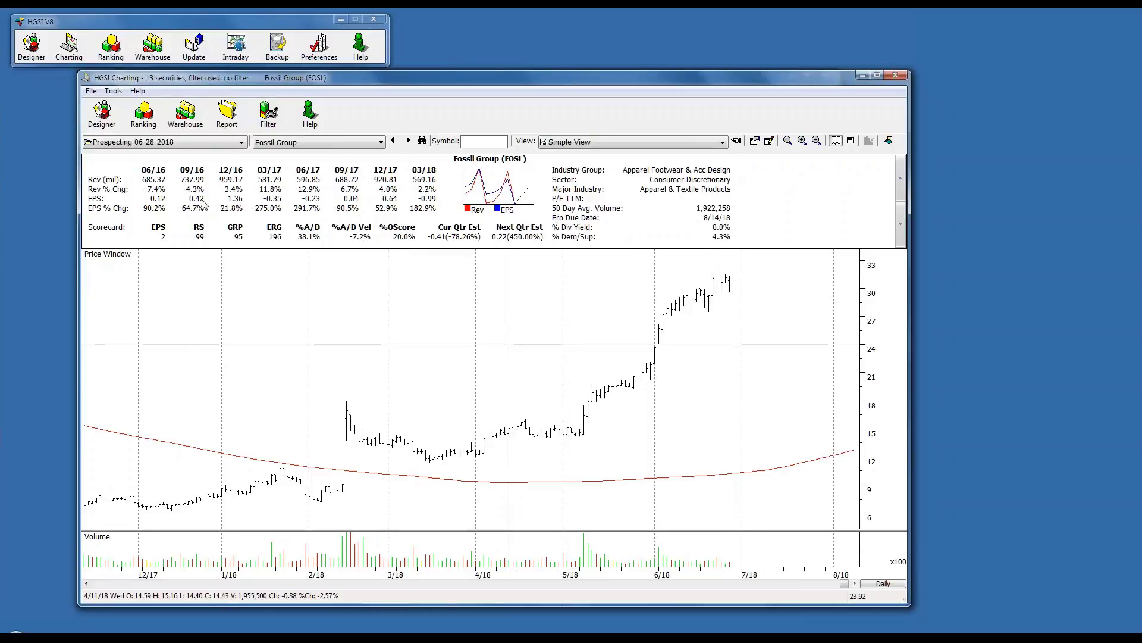
- Open the Warehouse for the Prospecting 06-28-2018 group, move its window over the chart, and review the available security groups
left_click(186, 113)
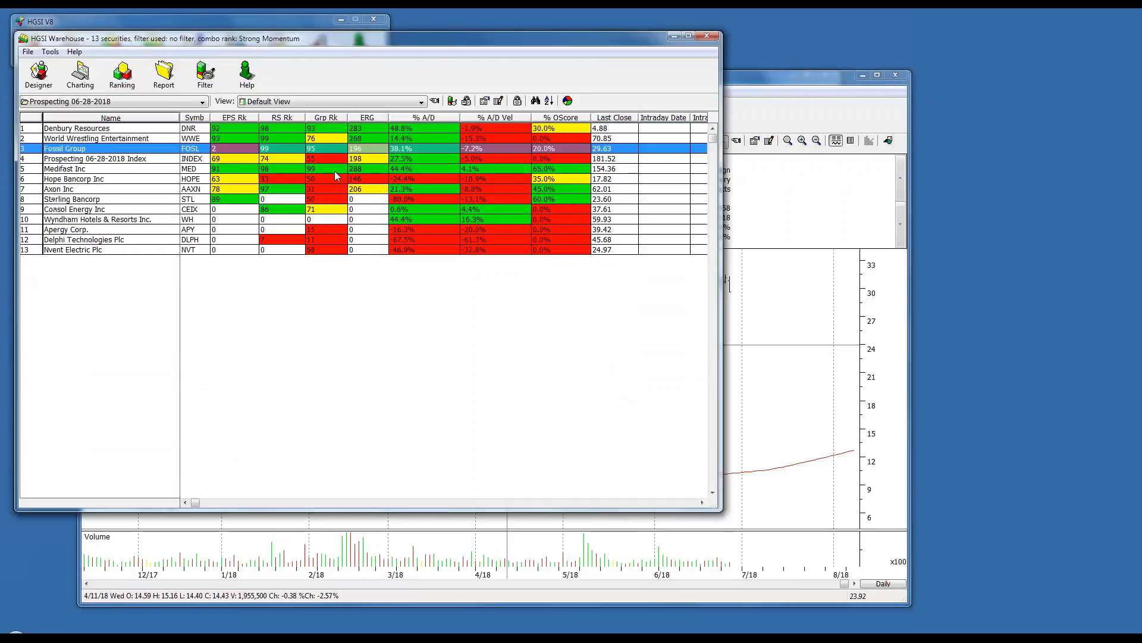
left_click_drag(367, 41, 489, 99)
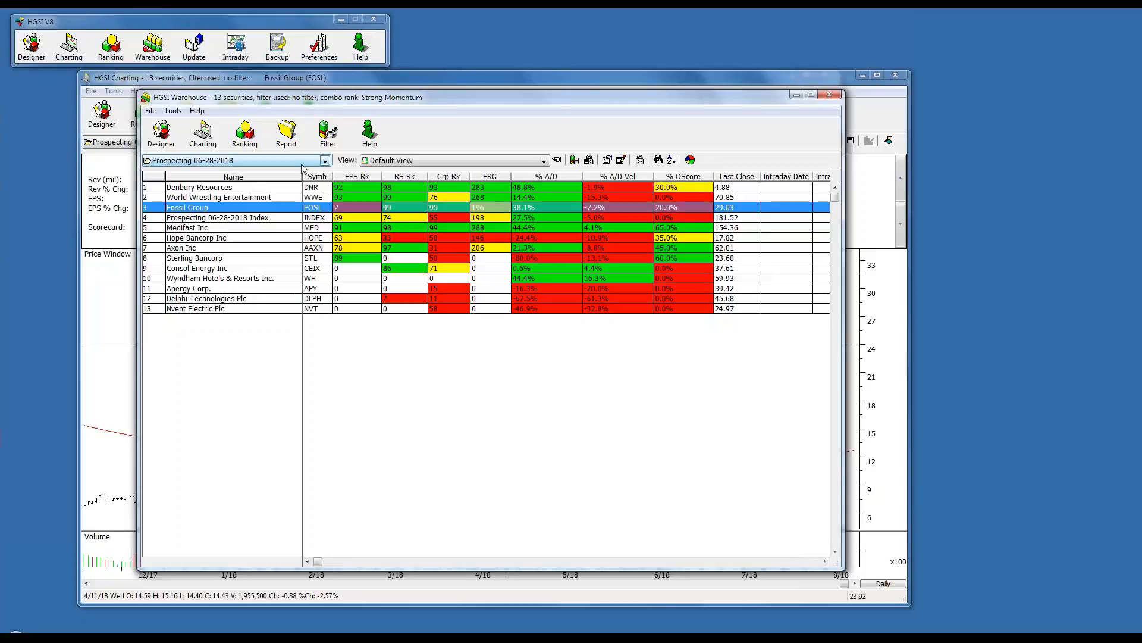
left_click(326, 161)
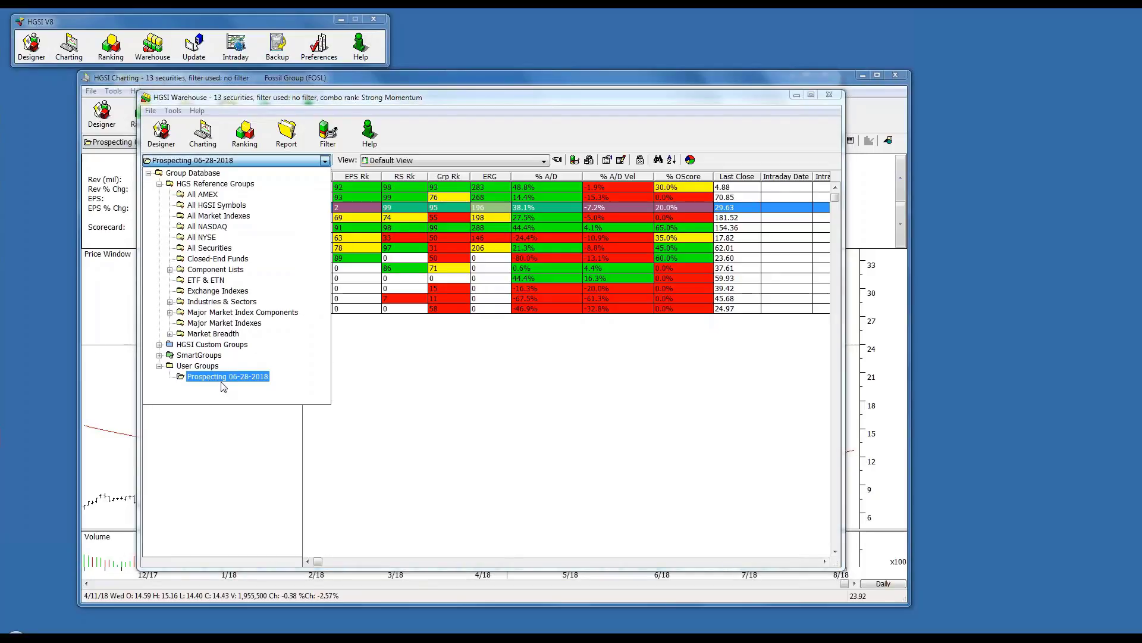
left_click(404, 369)
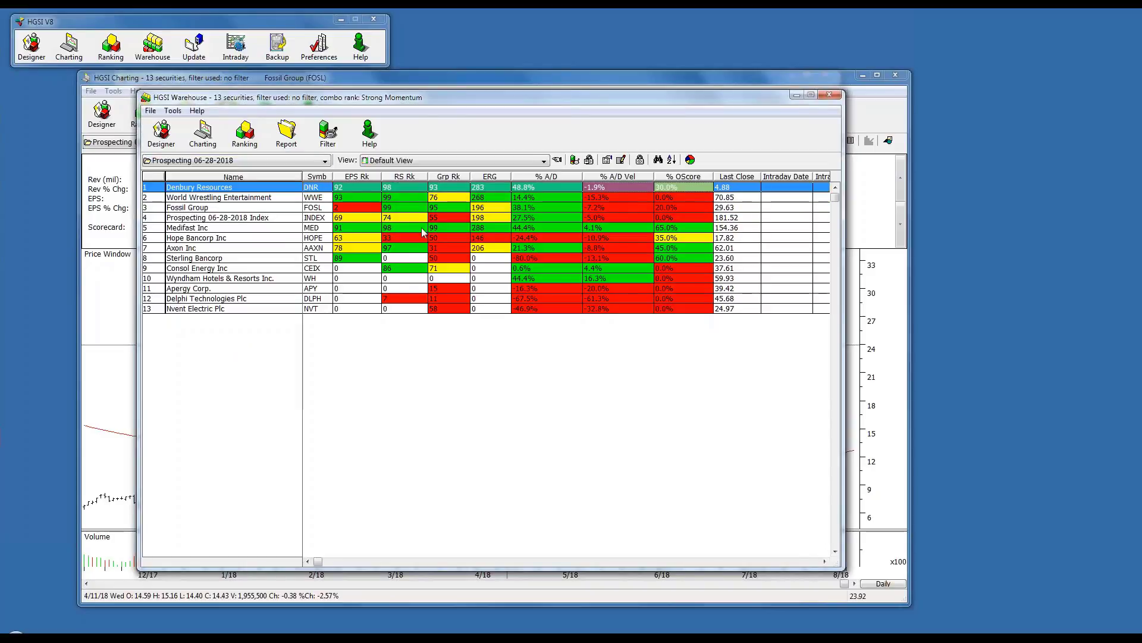
- Review the available warehouse views without changing the current one, and make the Warehouse window slightly wider
left_click(543, 160)
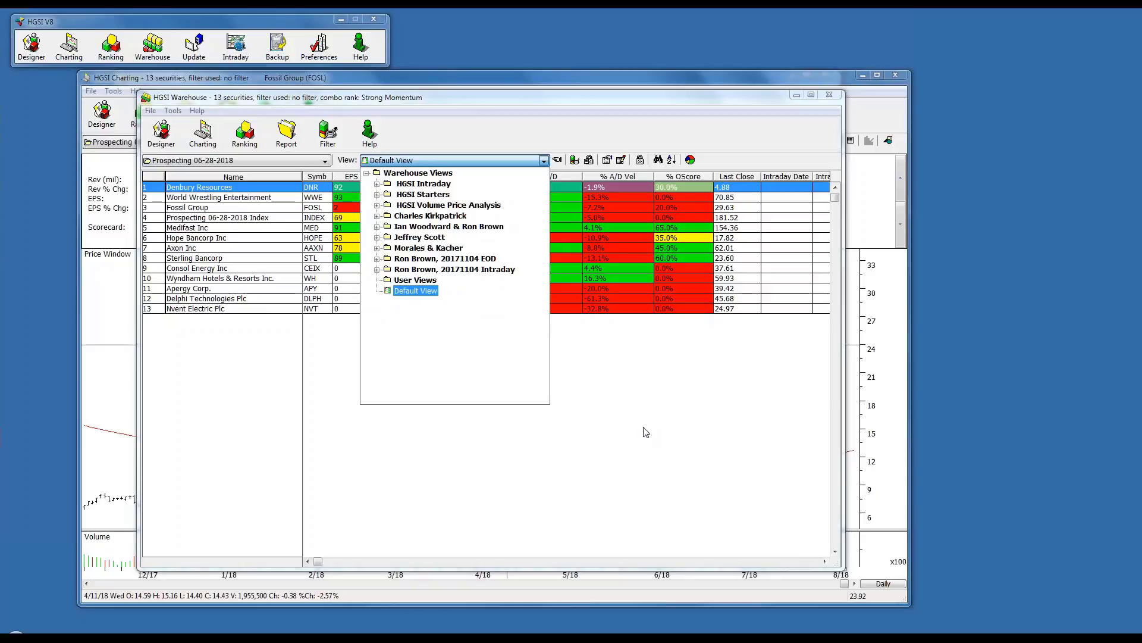
left_click(648, 411)
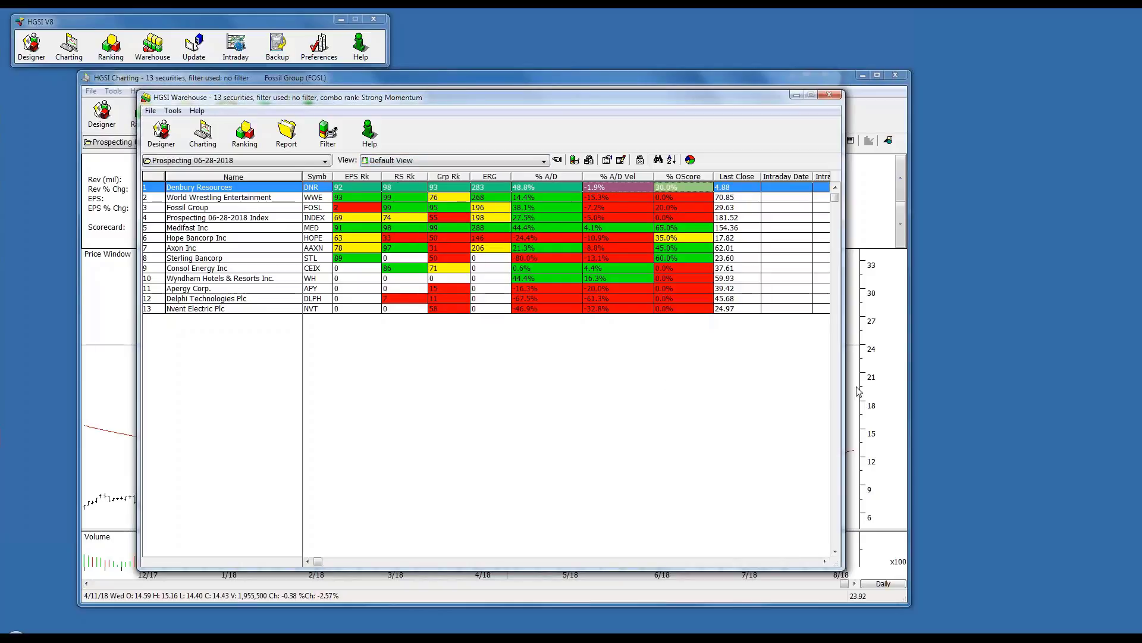
left_click_drag(843, 157, 892, 158)
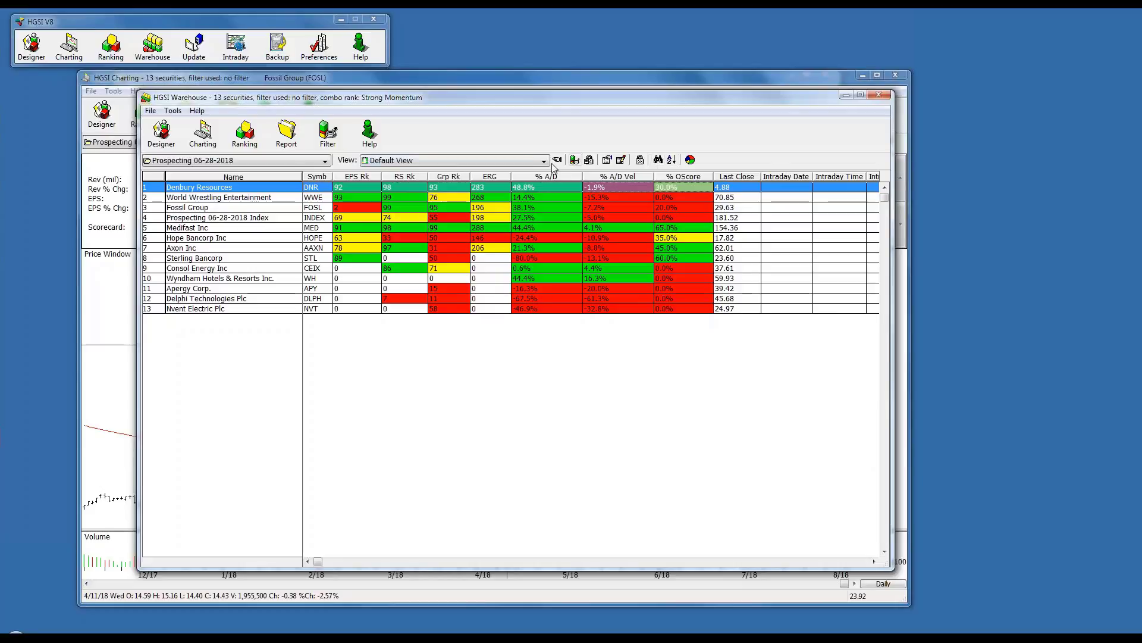
left_click(607, 160)
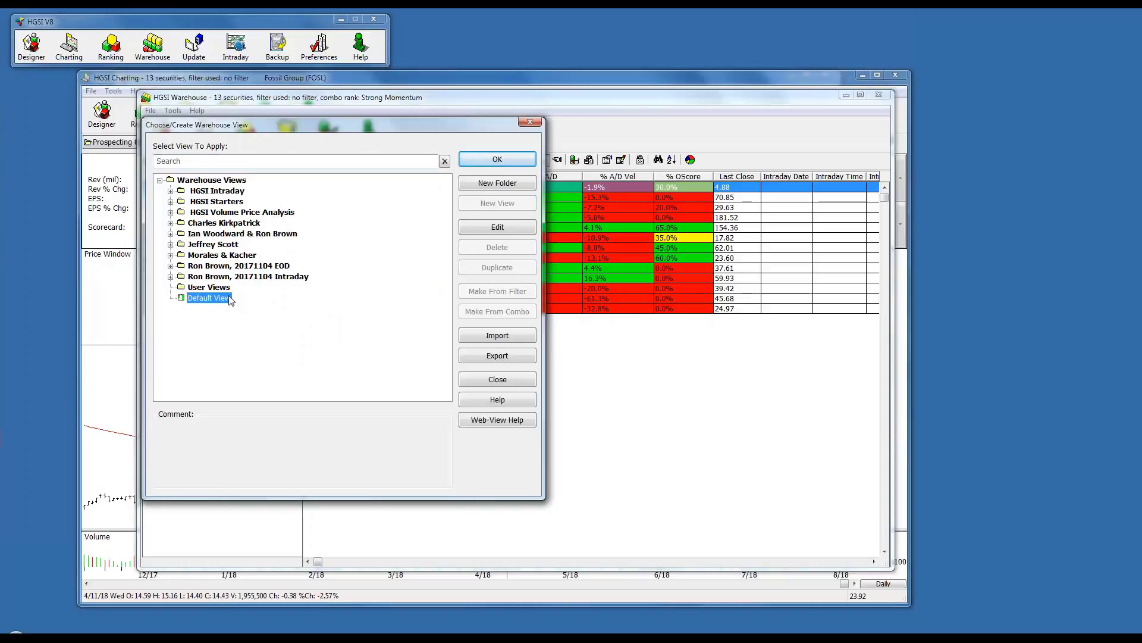
left_click(526, 380)
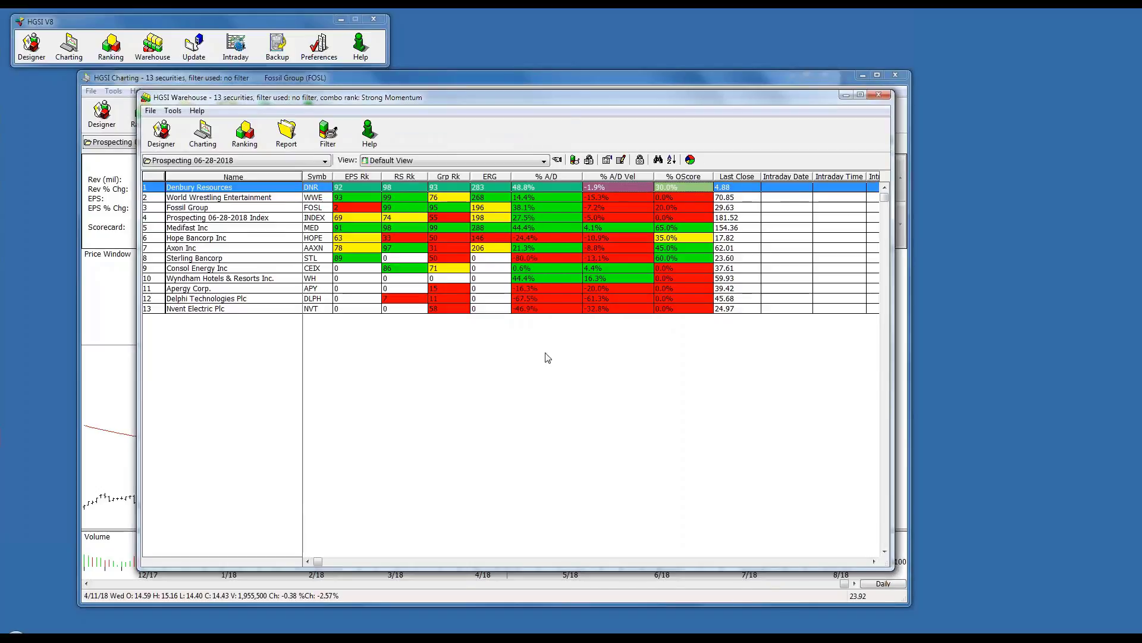
- Edit the warehouse Default View and add the Wilder RSI 14-Day column from the list of all available columns
left_click(620, 160)
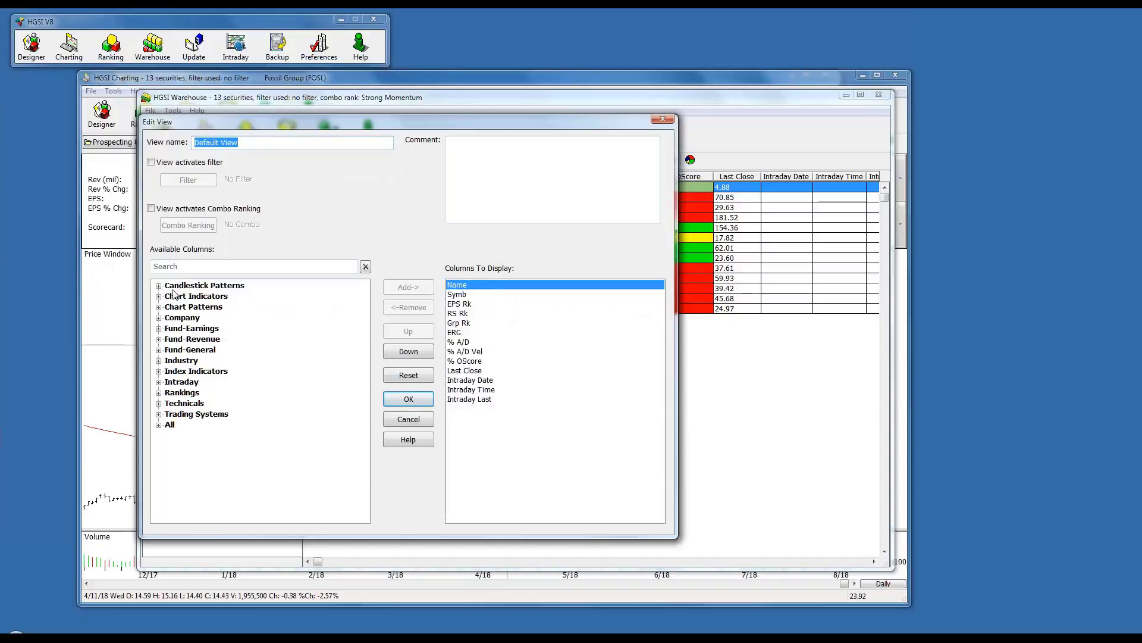
left_click(158, 425)
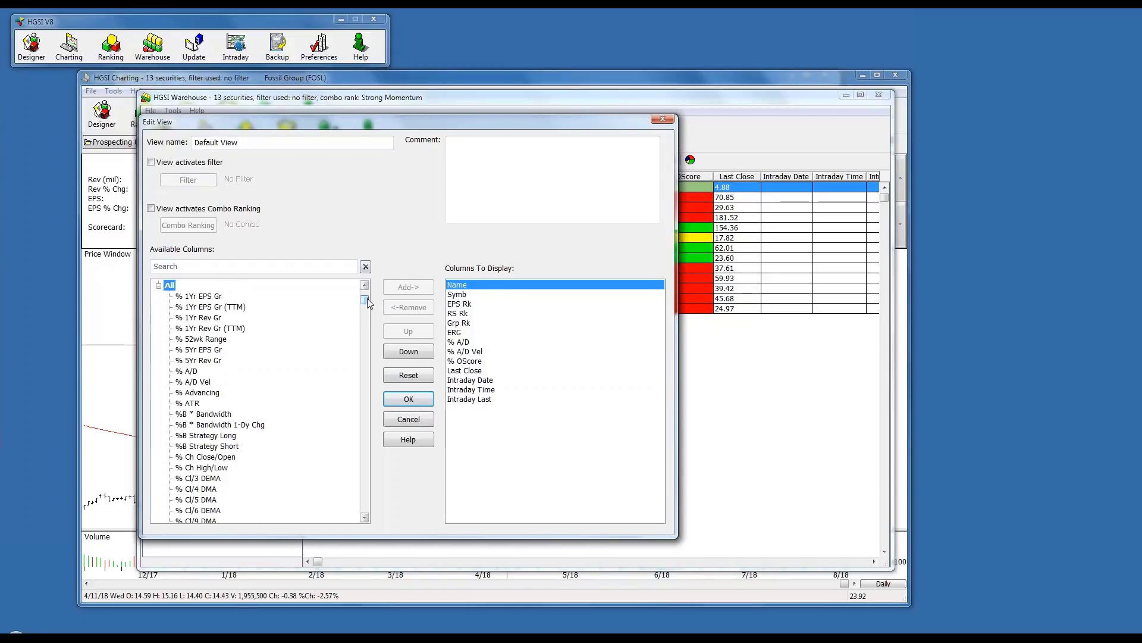
left_click_drag(364, 294, 375, 517)
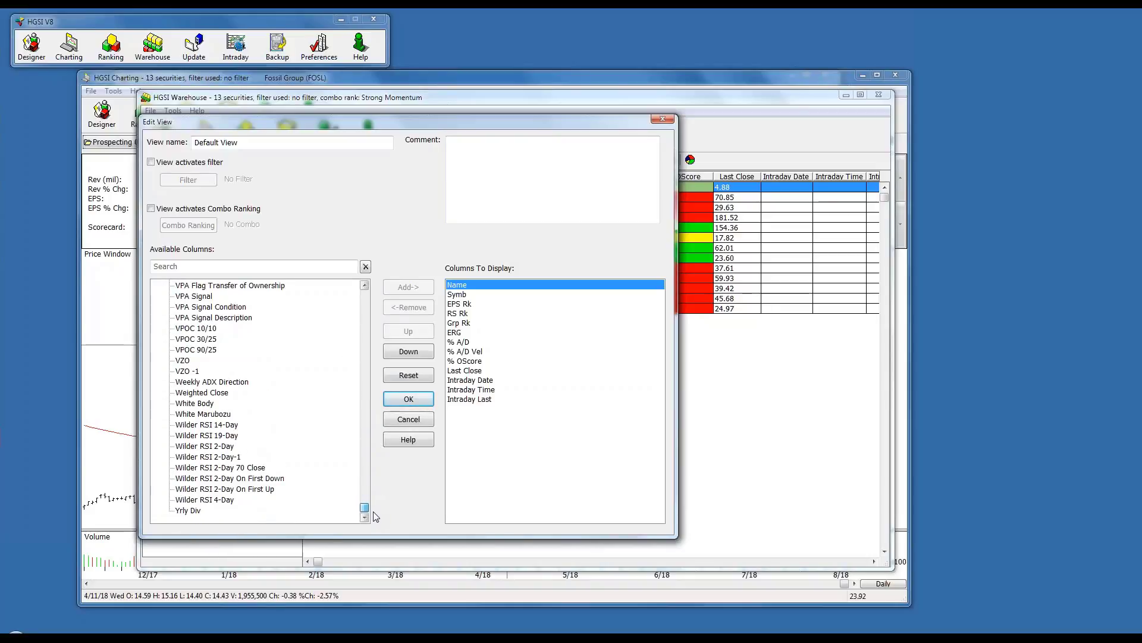
left_click(192, 424)
left_click(411, 288)
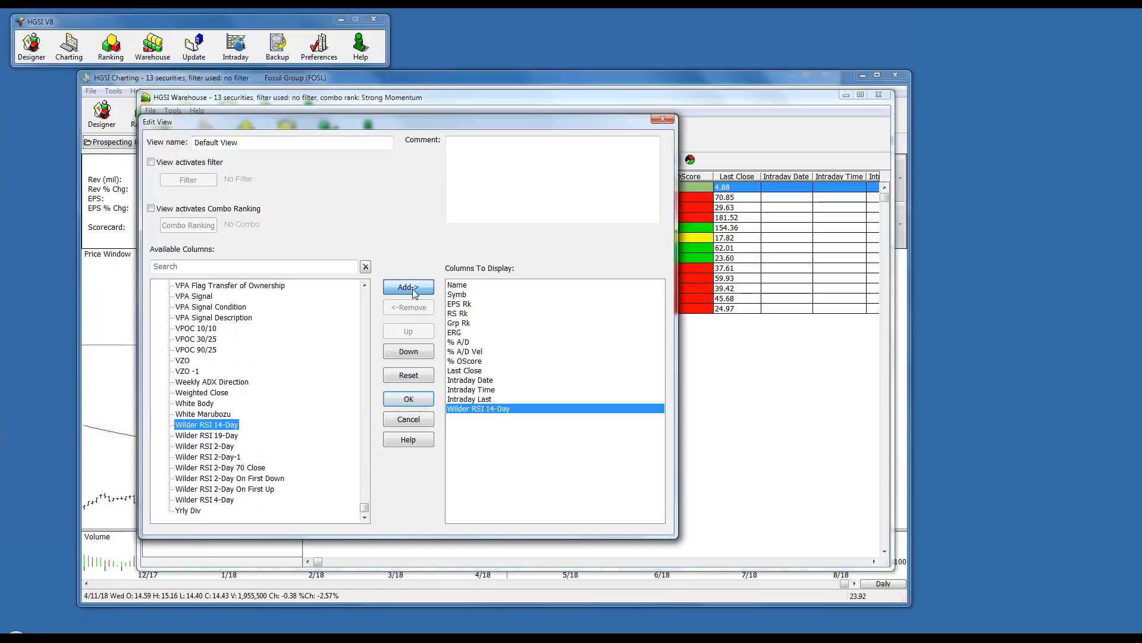
- Remove the Intraday Date, Intraday Time and Intraday Last columns from the Default View
left_click(482, 381)
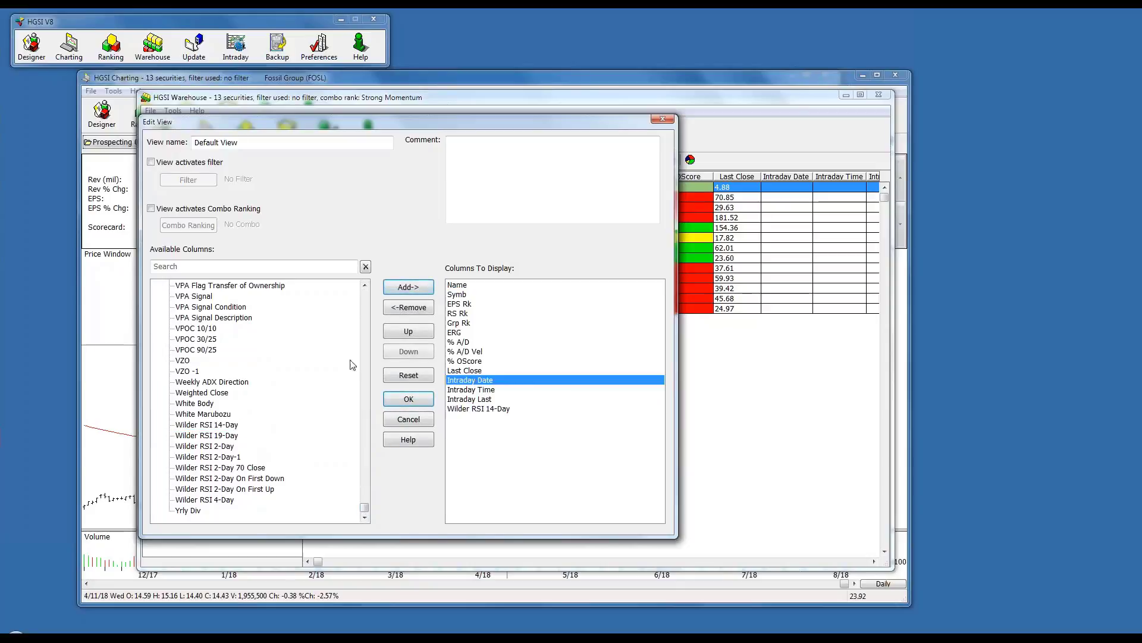
left_click(401, 310)
left_click(402, 310)
left_click(401, 310)
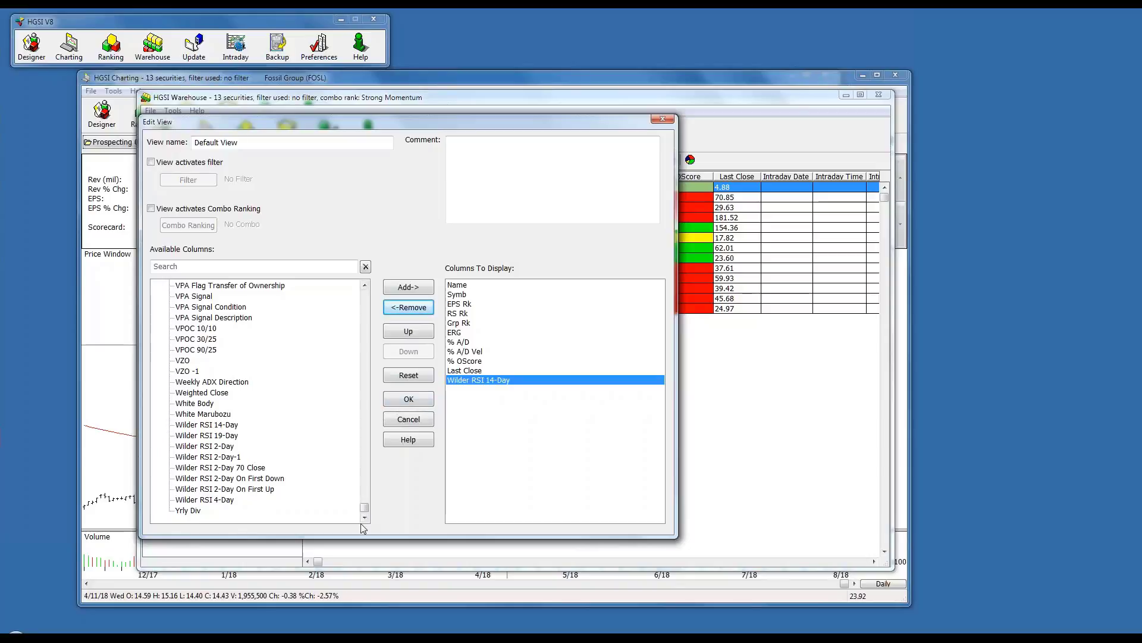
- Search the available columns for "50" and for "rsi", clear the search, and apply the edited Default View
left_click_drag(364, 507, 364, 266)
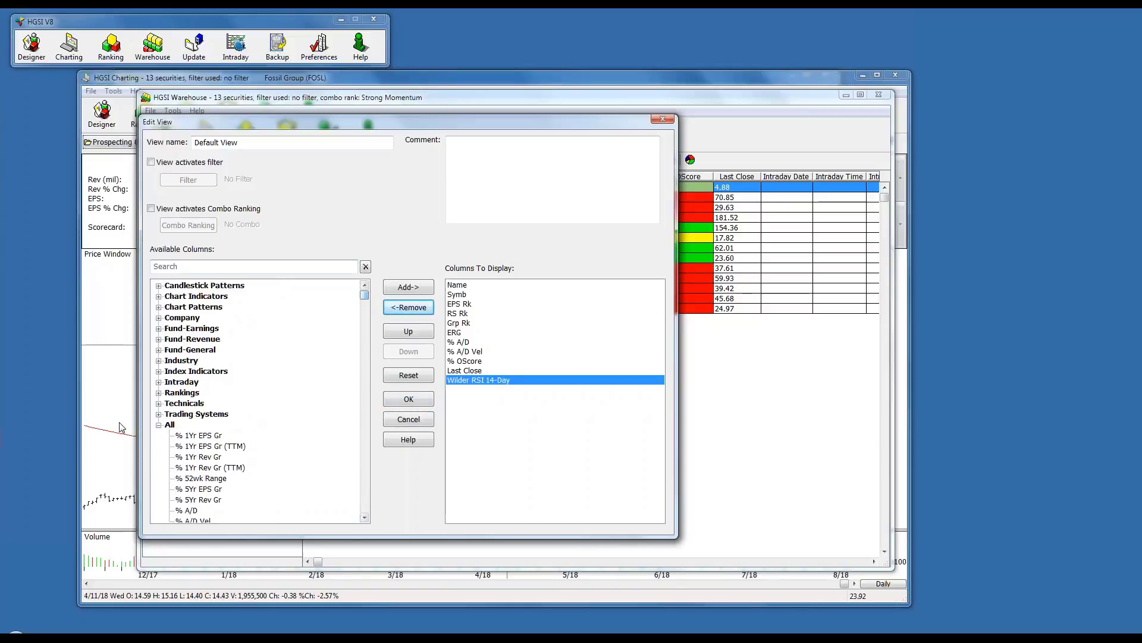
left_click(159, 425)
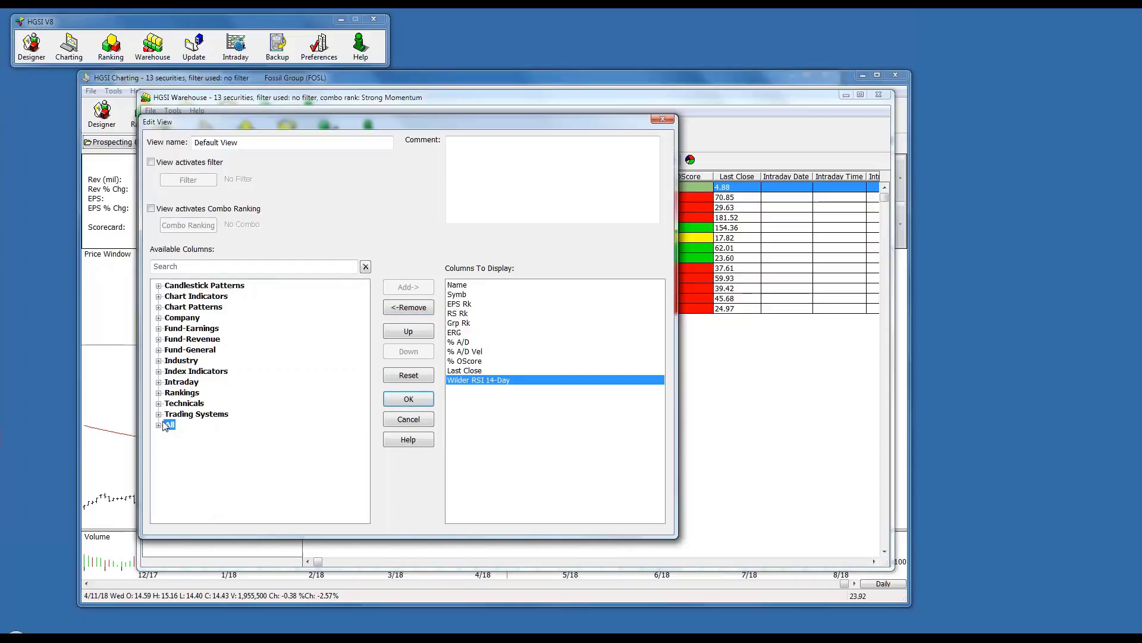
left_click(179, 265)
type("50")
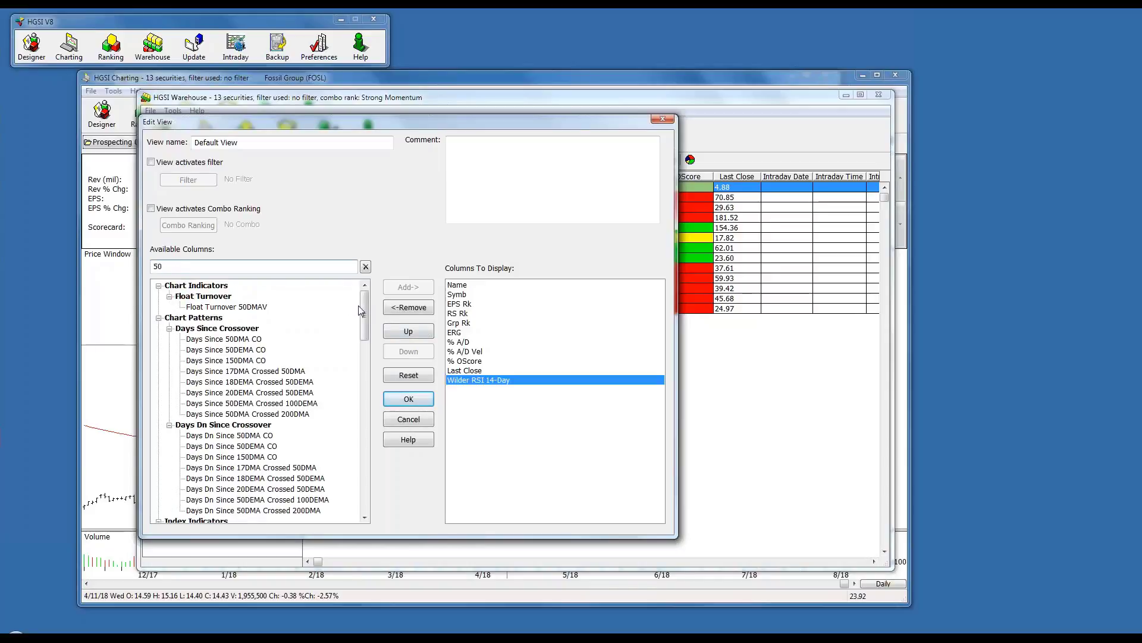
key("BackSpace")
key("BackSpace")
type("rsi")
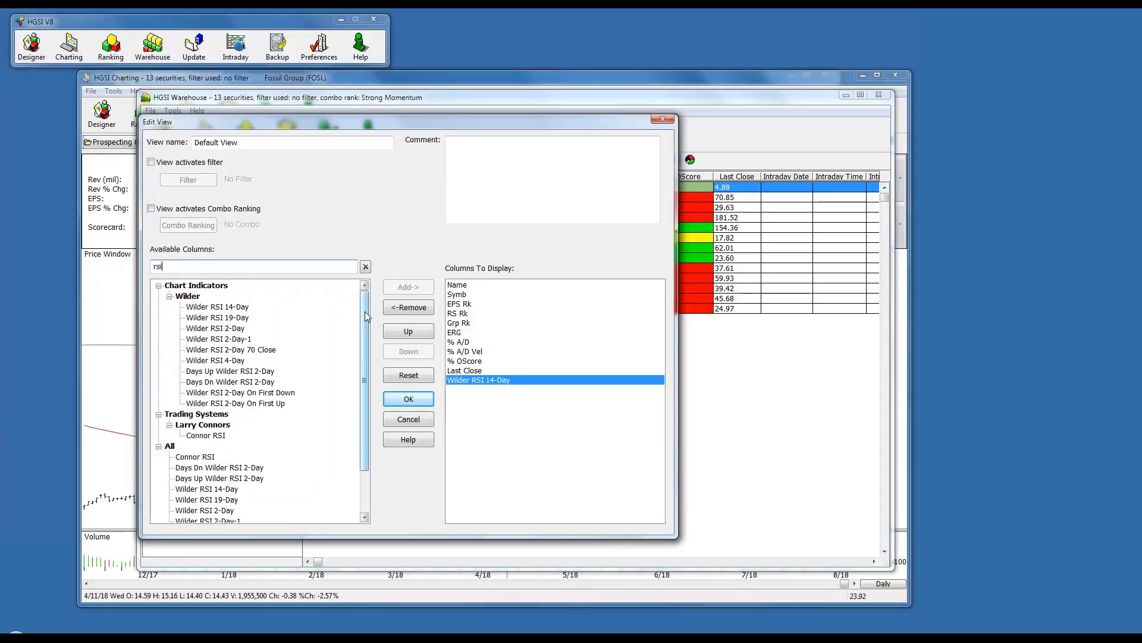
scroll(360, 314, "down", 1)
scroll(378, 325, "up", 1)
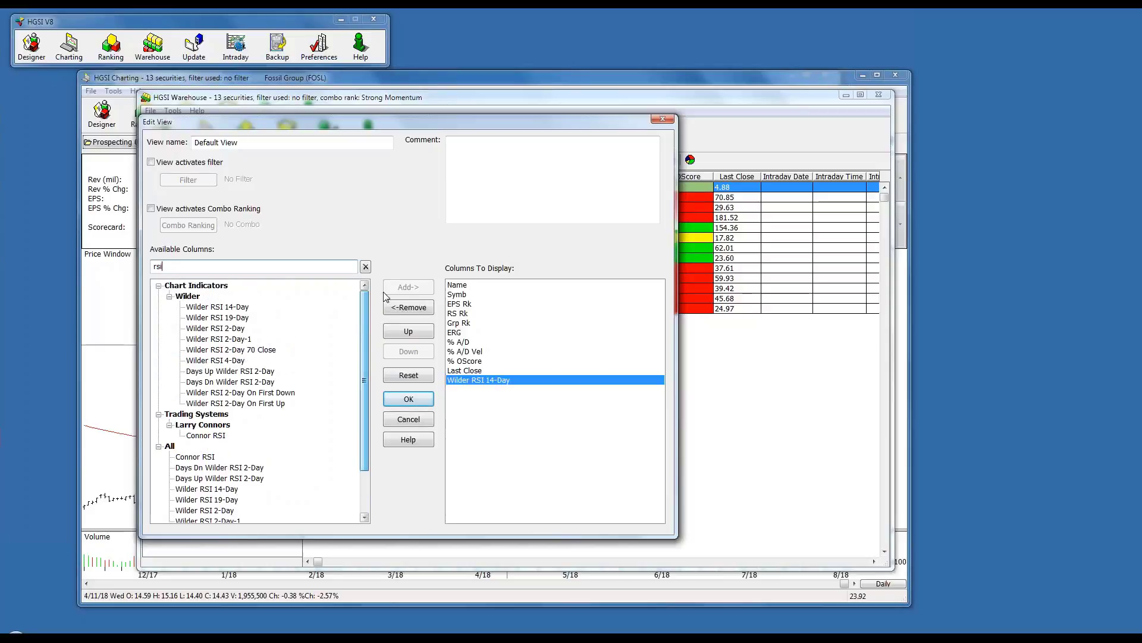
left_click(365, 267)
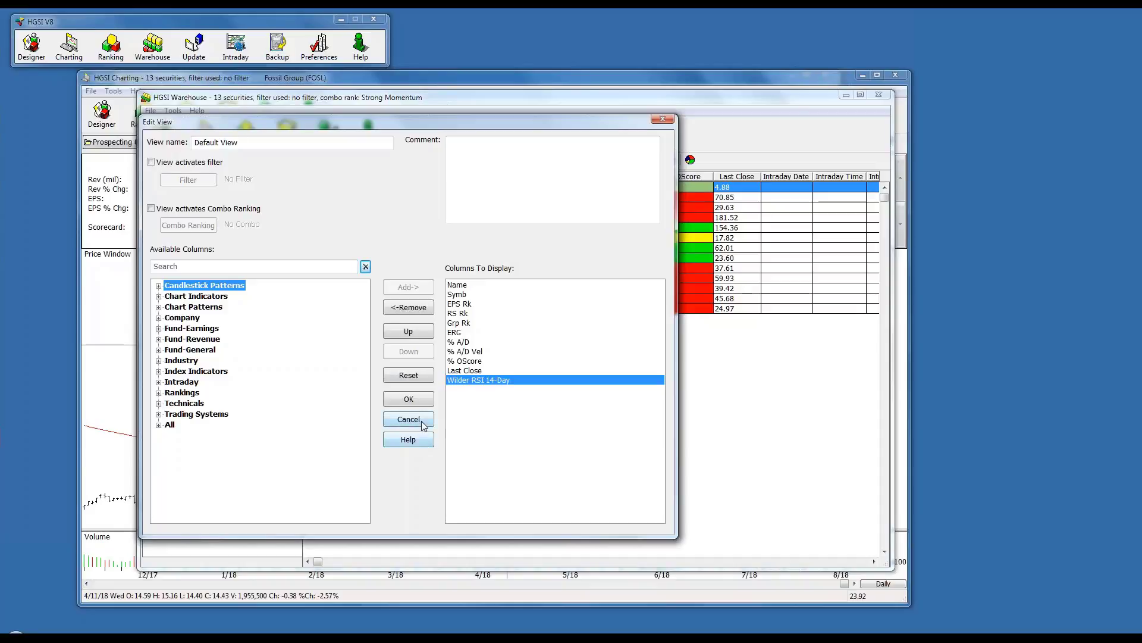
left_click(408, 399)
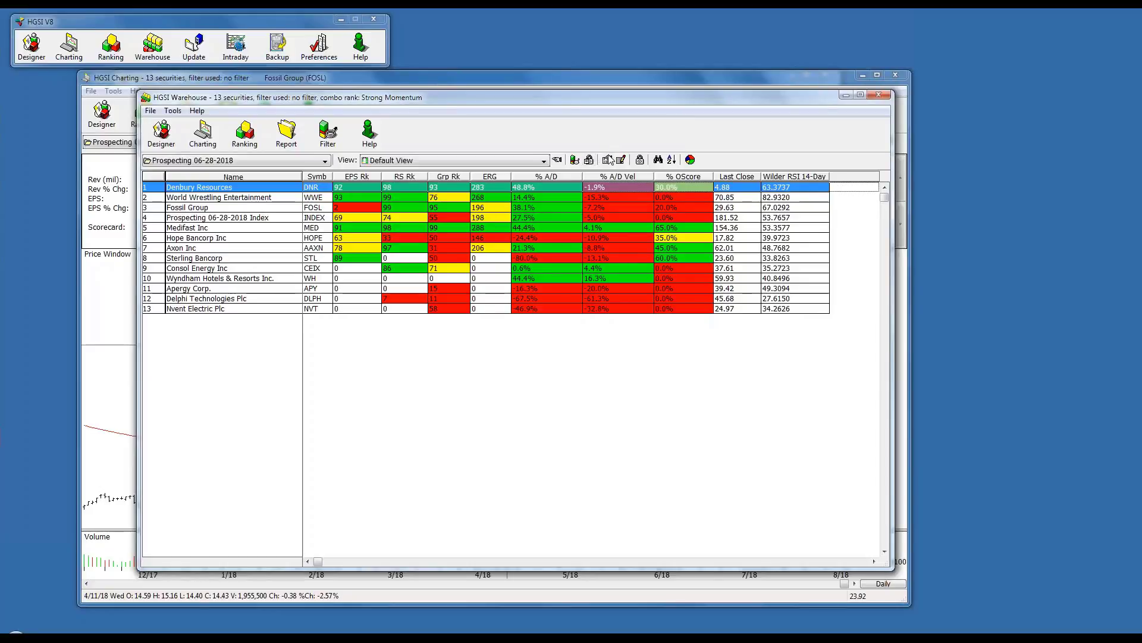
- Apply the "Chart Indicators - ADX" warehouse view from the All Data Fields folder in HGSI Starters
left_click(608, 160)
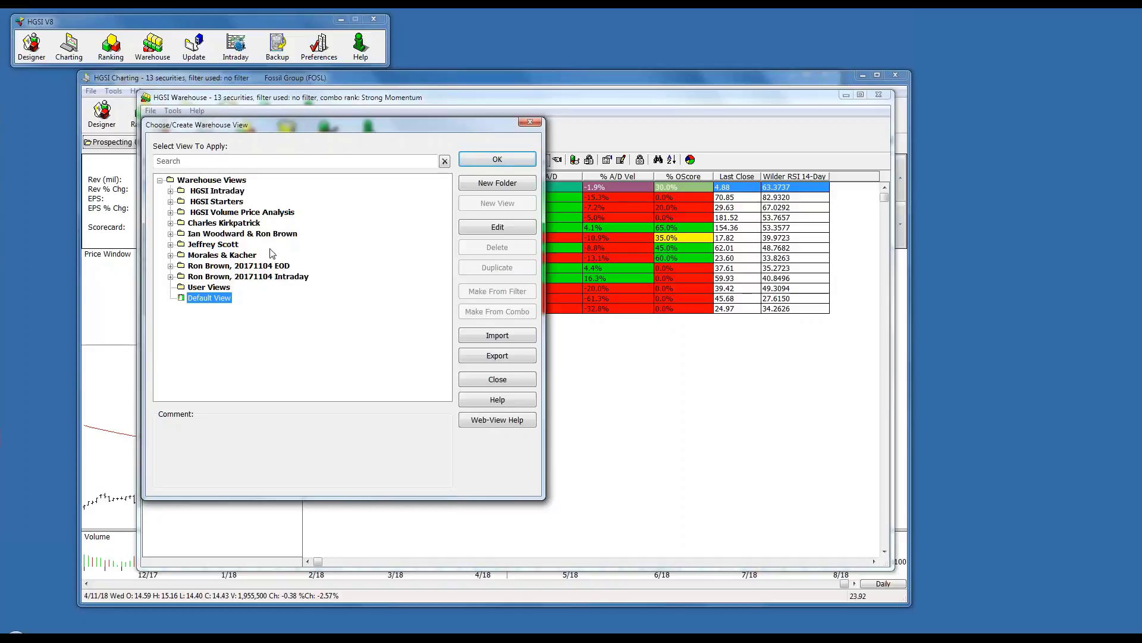
left_click(171, 201)
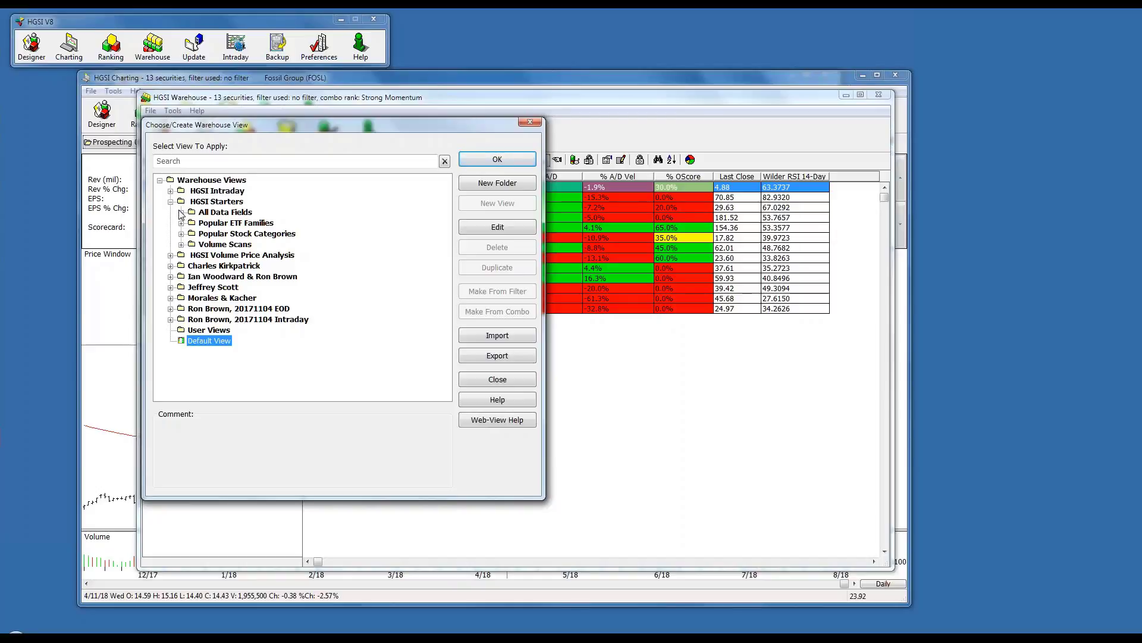
left_click(181, 212)
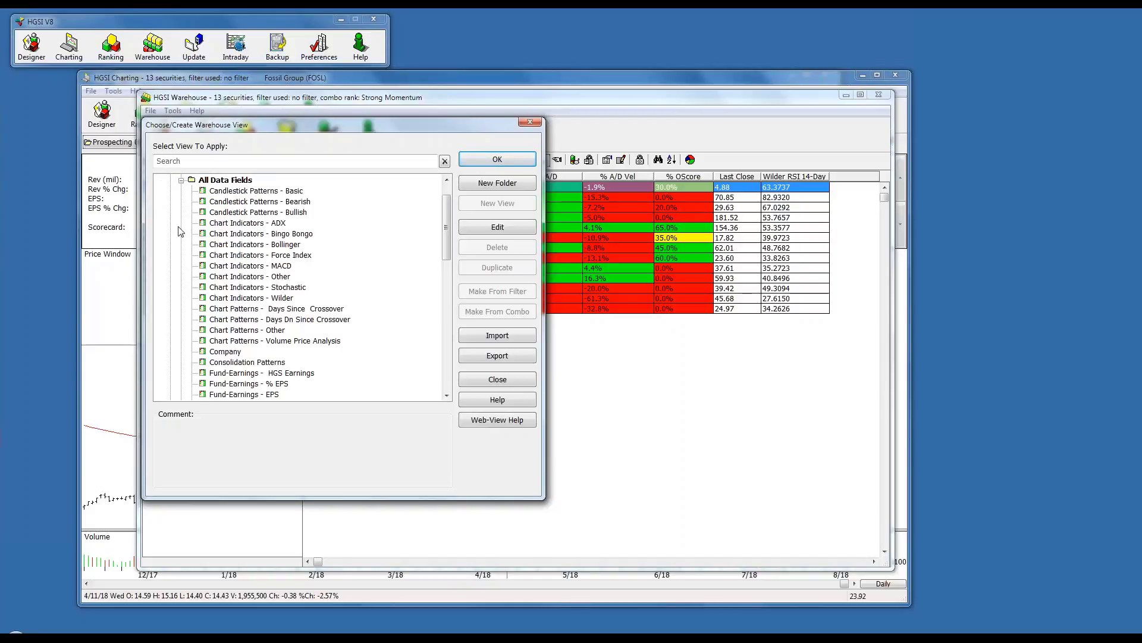
scroll(179, 218, "up", 1)
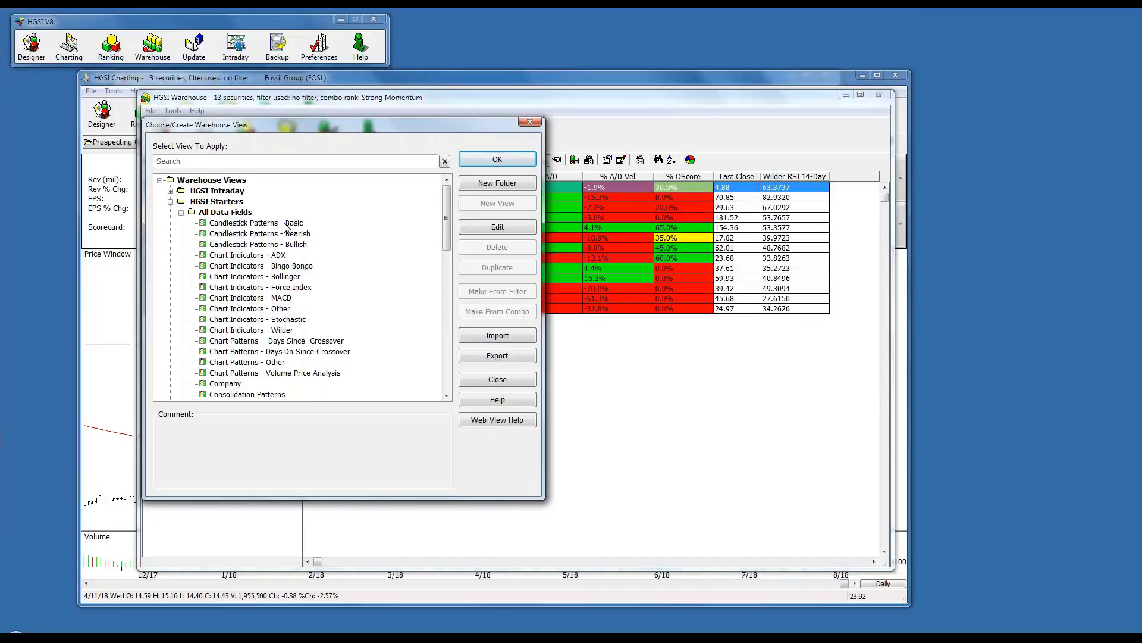
left_click(265, 255)
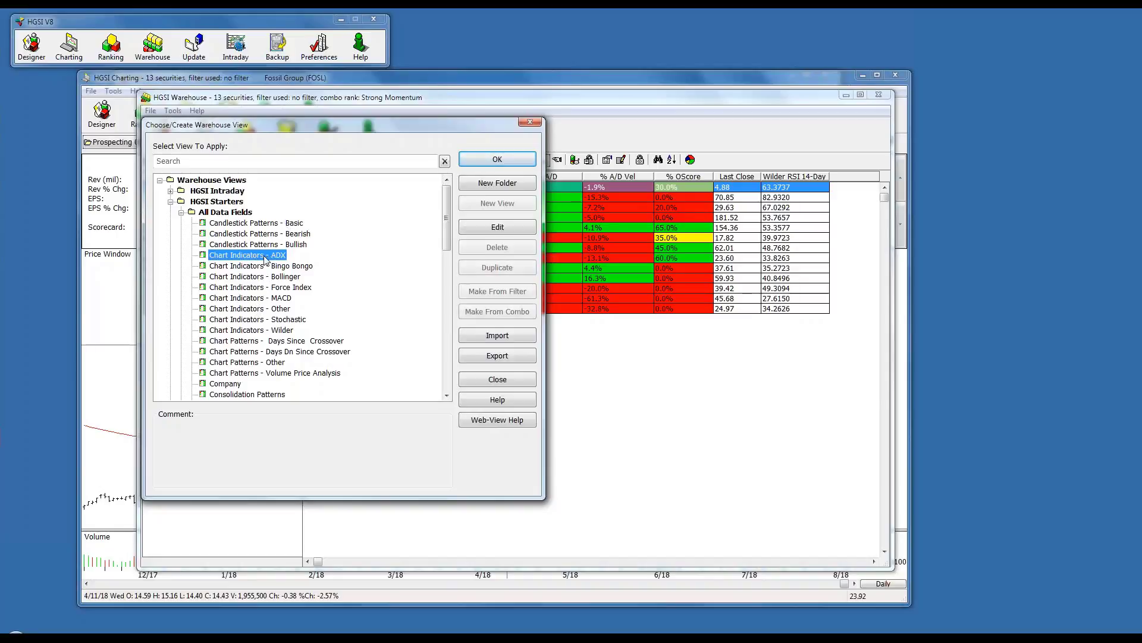
left_click(497, 160)
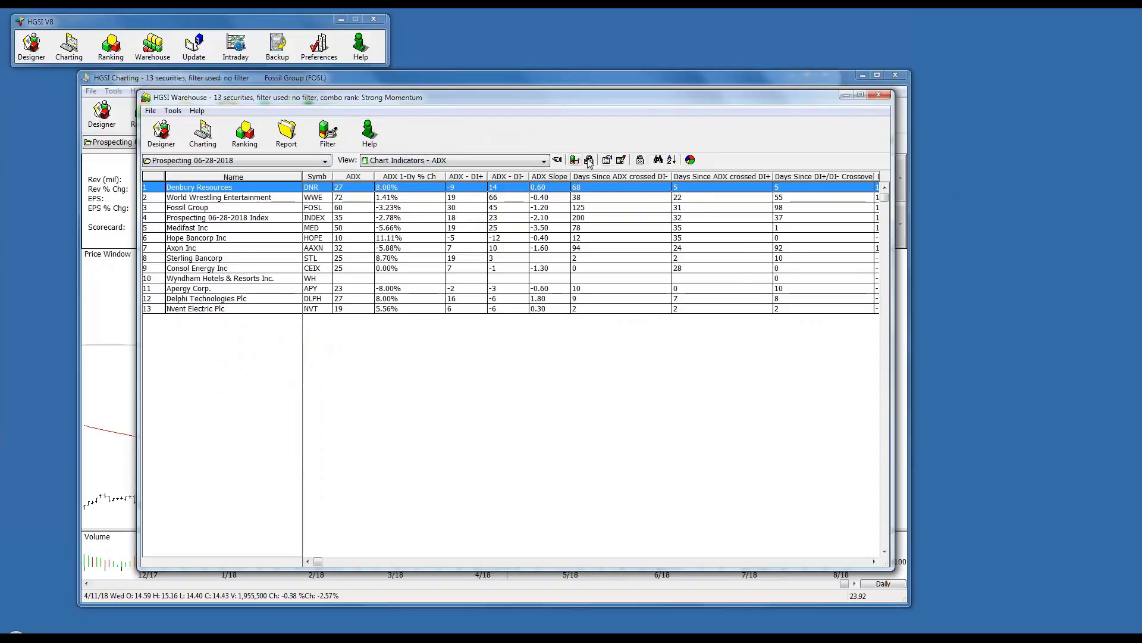
- Review the ADX view's column list without changing it, and sort the securities by ADX and by descending ADX - DI+
left_click(621, 160)
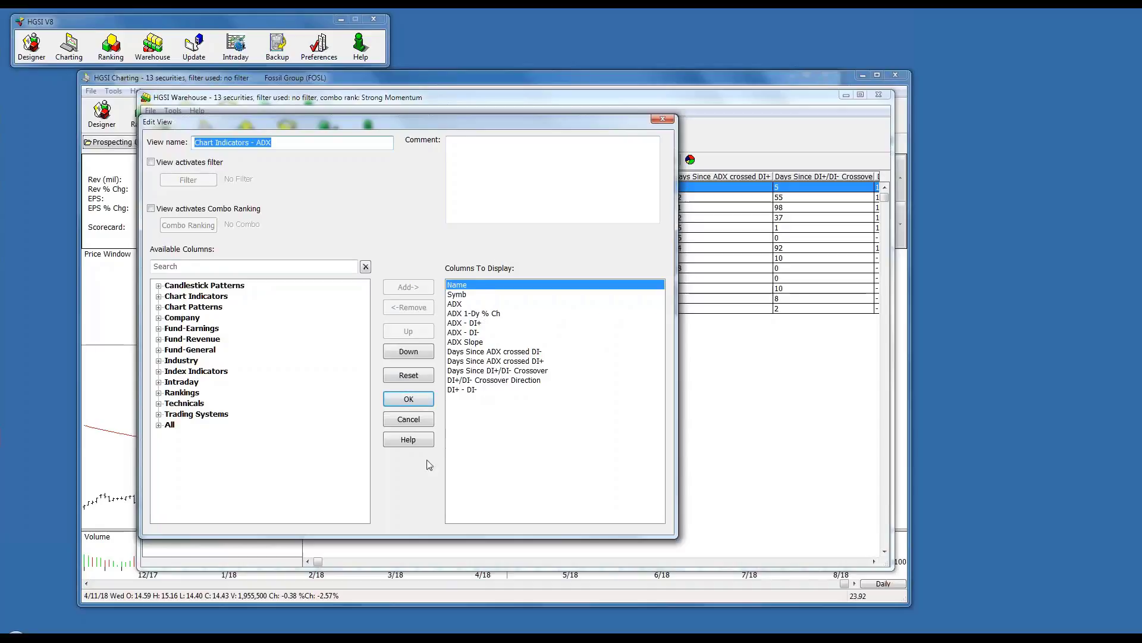
left_click(424, 419)
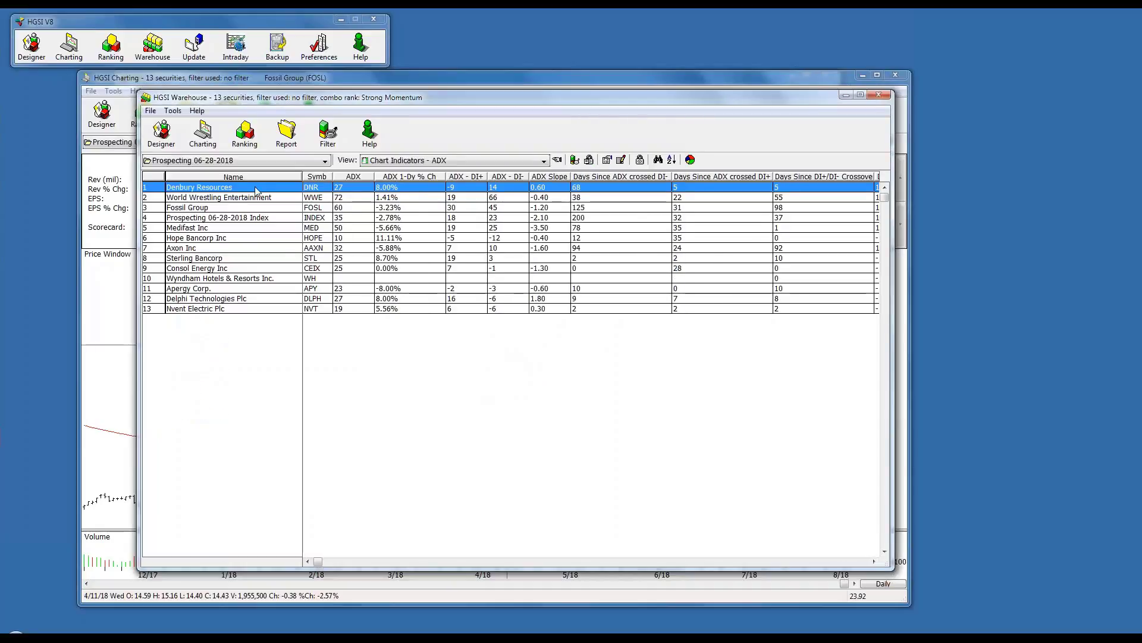
left_click(364, 178)
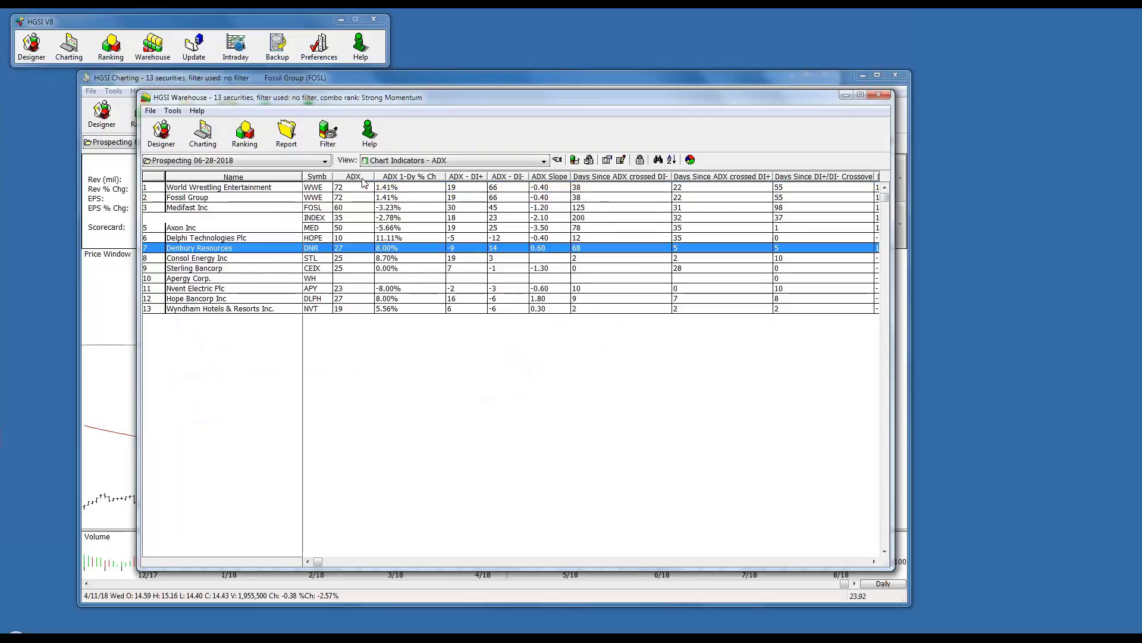
left_click(394, 177)
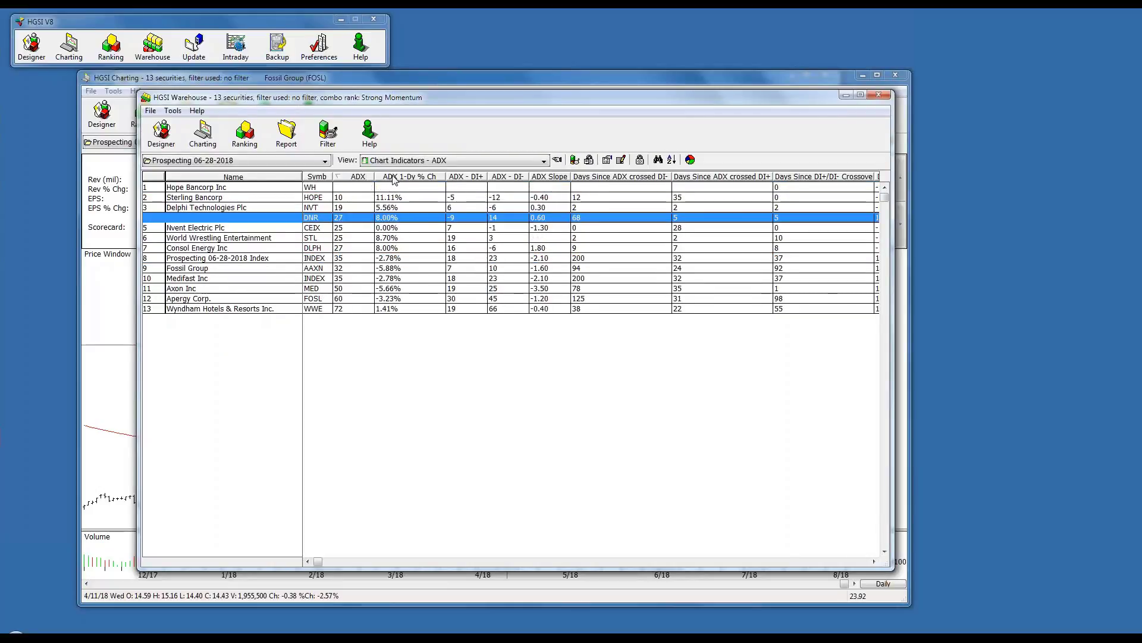
left_click(458, 177)
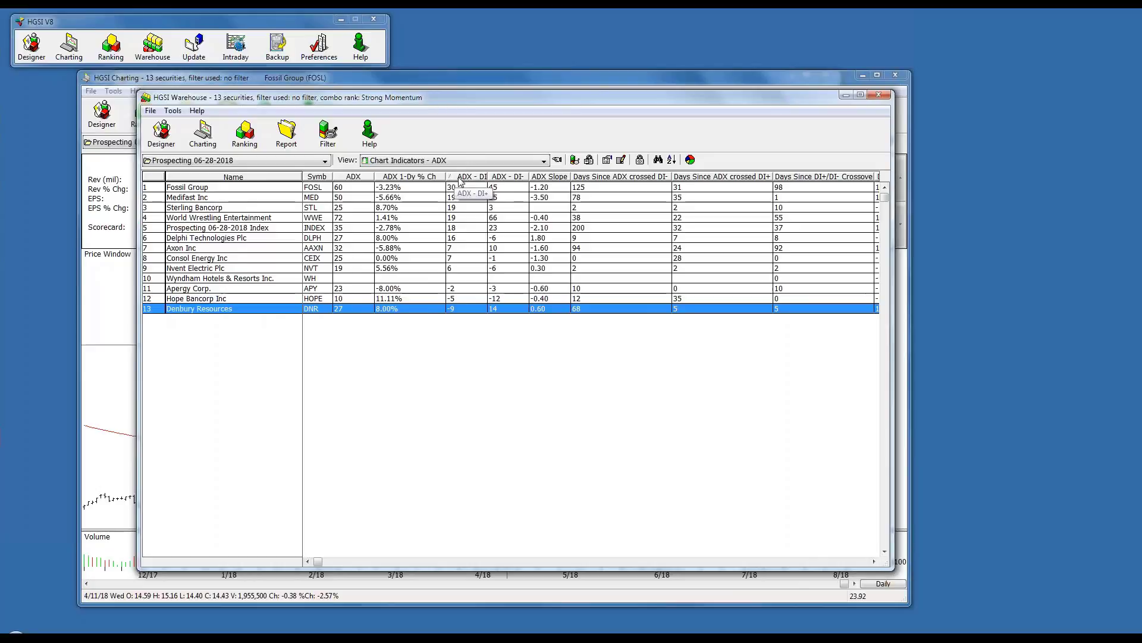
left_click(461, 177)
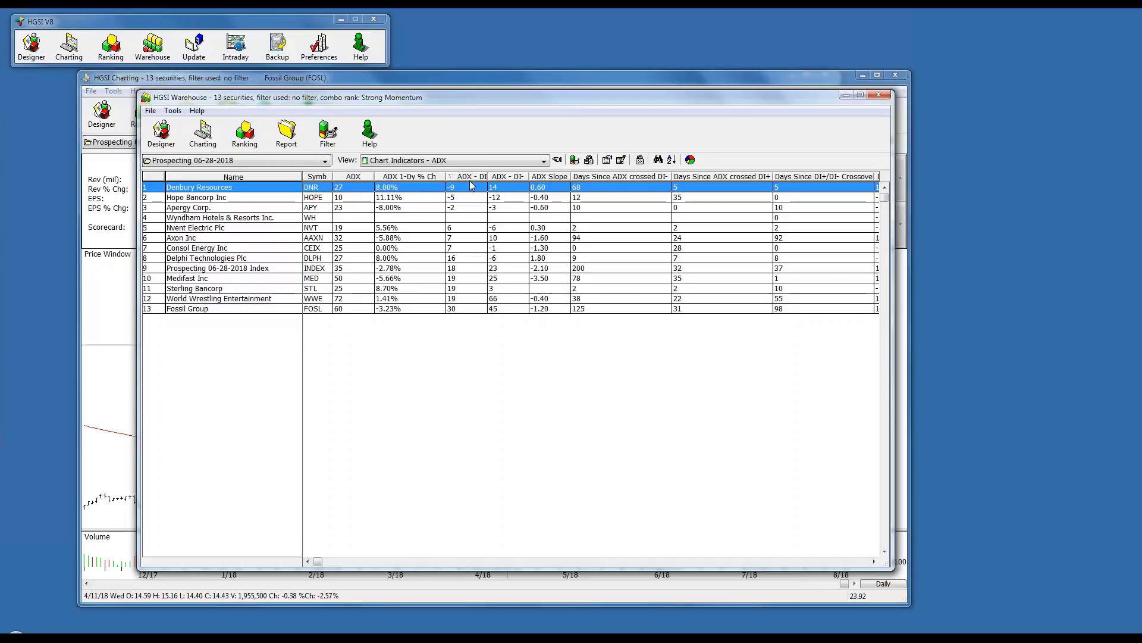
left_click(470, 177)
- Widen the ADX - DI+ column, keep the securities sorted by it in descending order, and narrow the Name column
left_click_drag(488, 176, 506, 176)
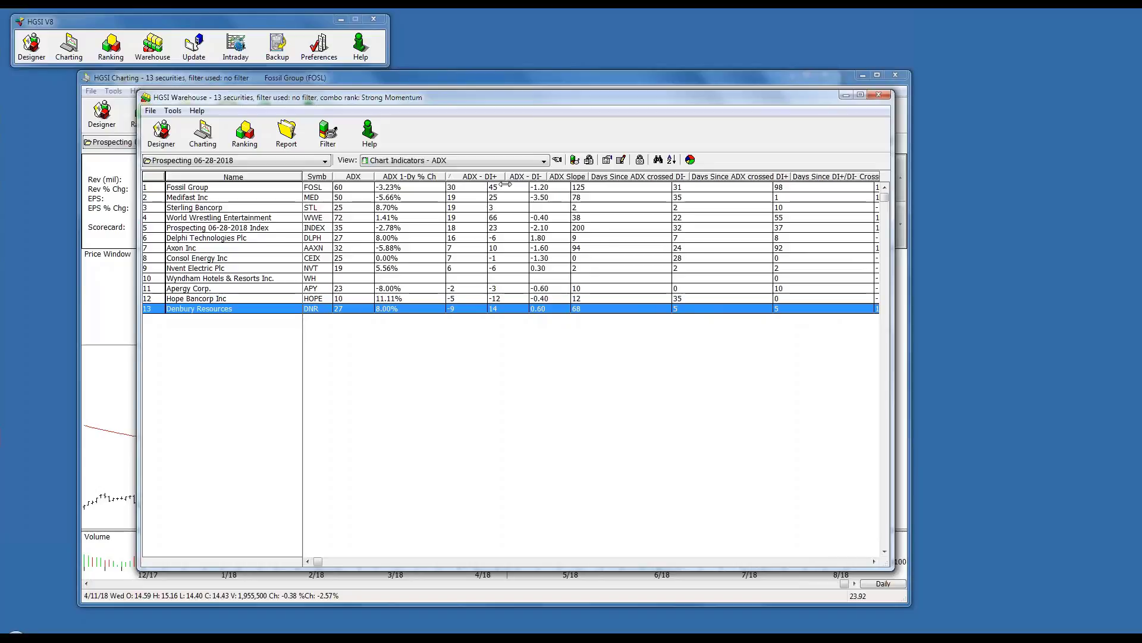
left_click(464, 178)
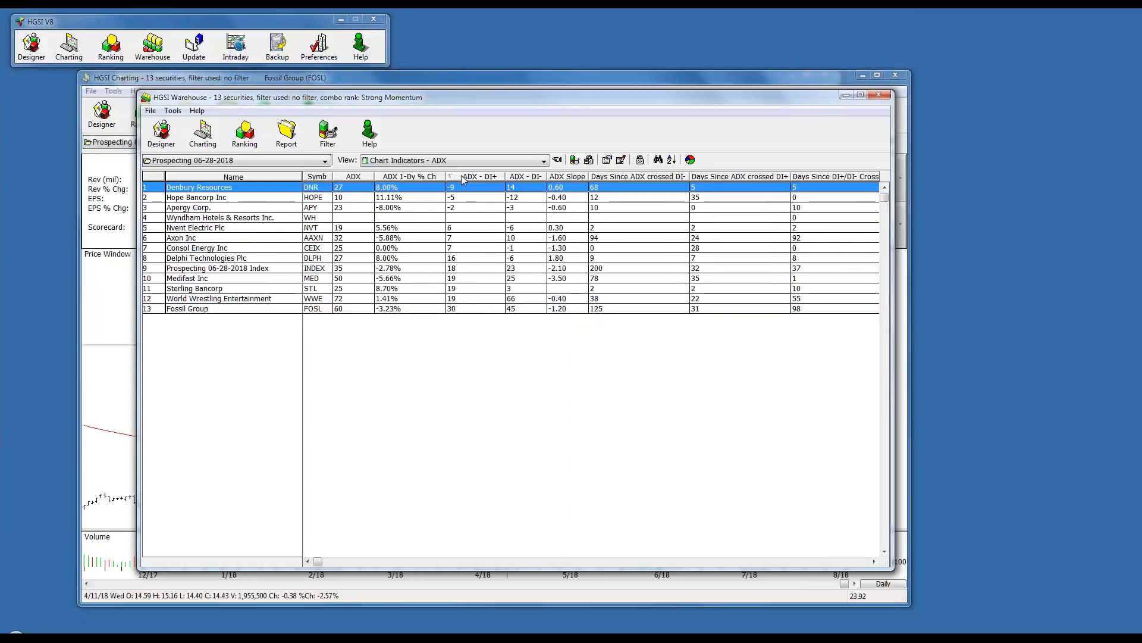
left_click(463, 179)
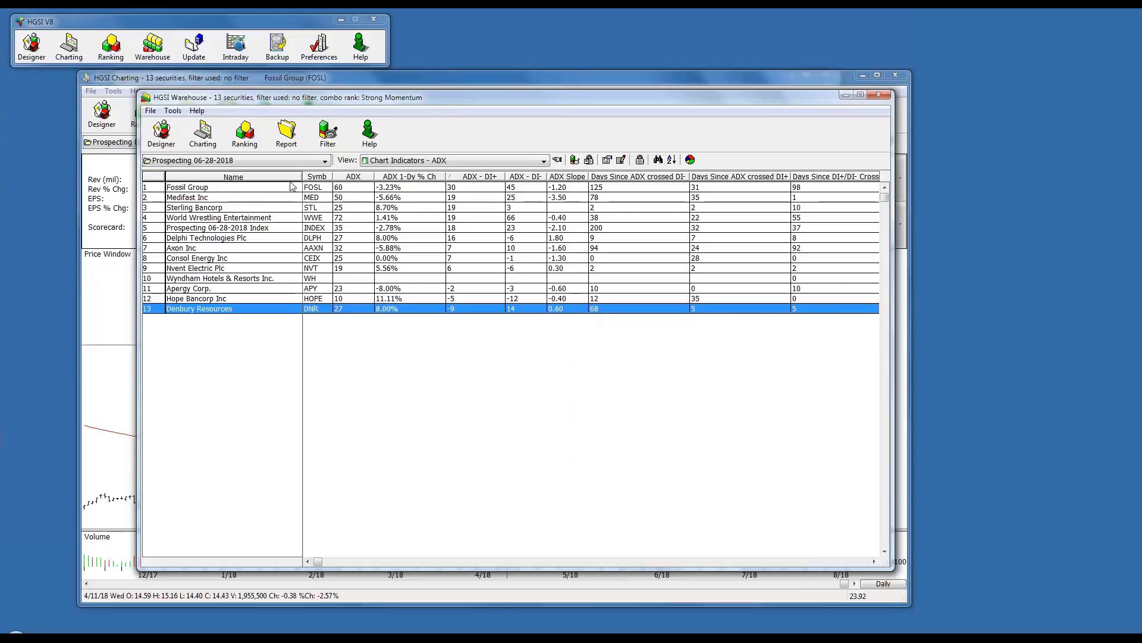
left_click_drag(301, 176, 278, 177)
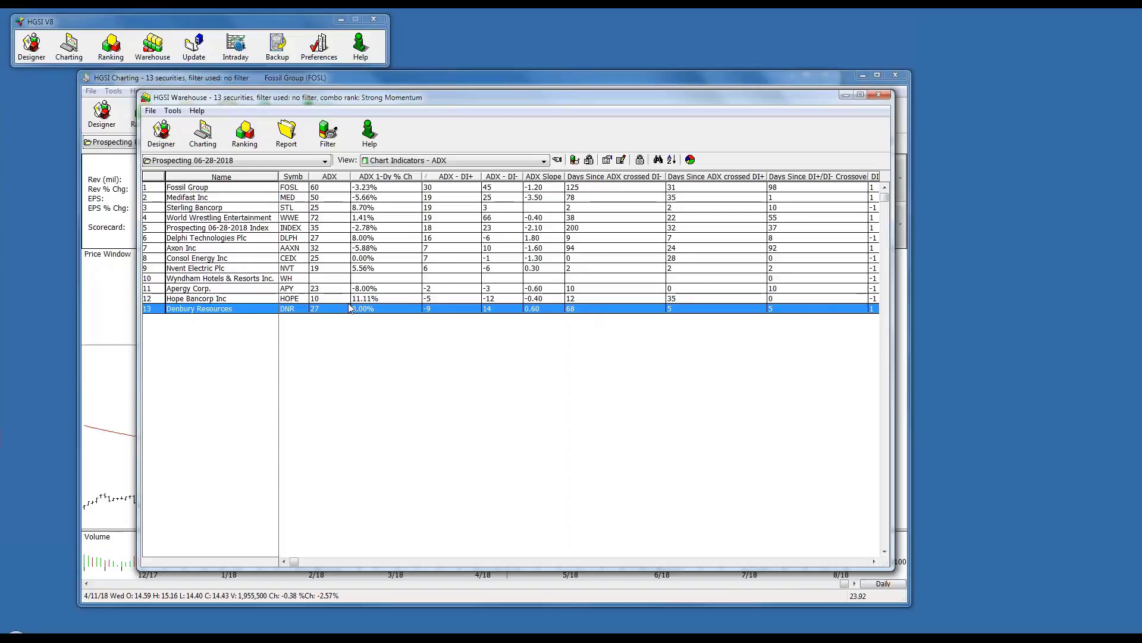
- Switch the warehouse group to All Securities in HGS Reference Groups and widen the Name column slightly
left_click(325, 161)
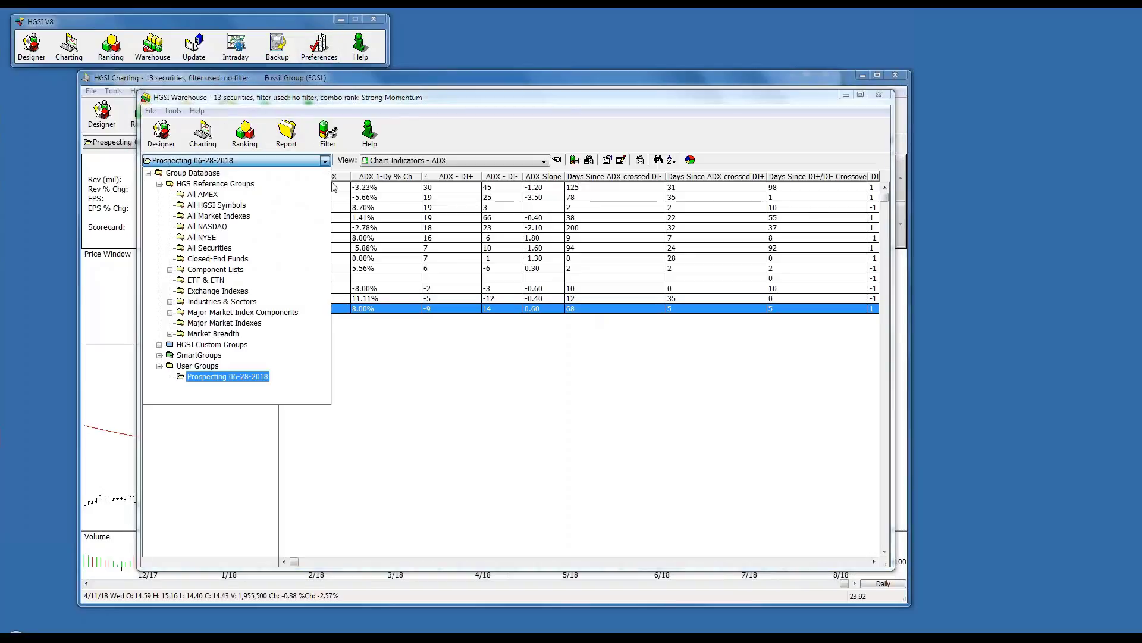
left_click(202, 248)
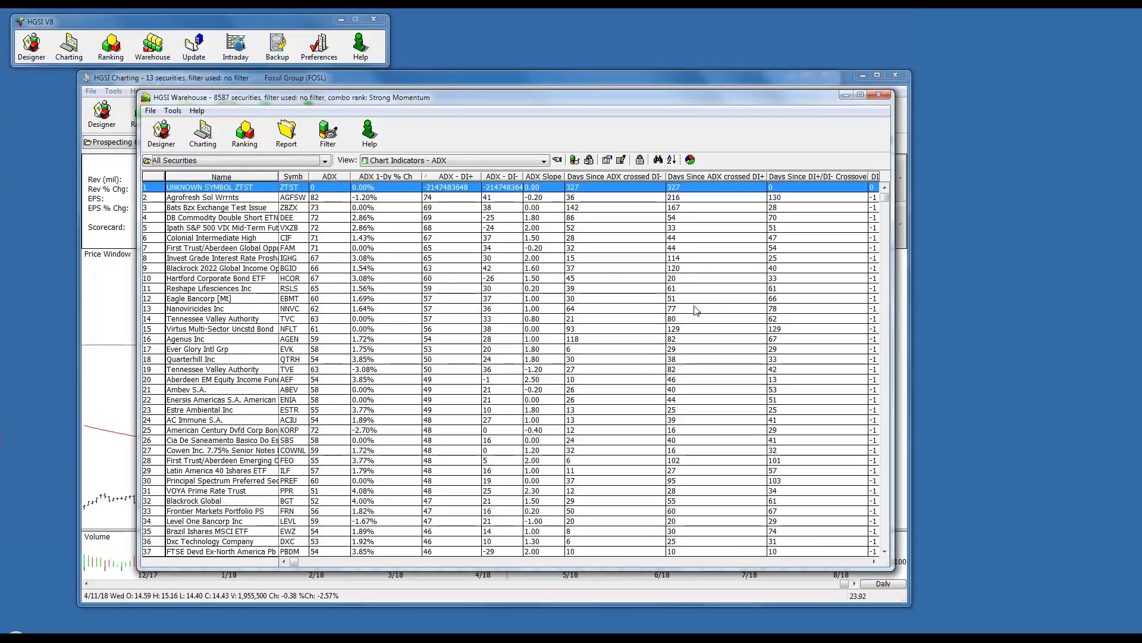
left_click_drag(280, 177, 294, 177)
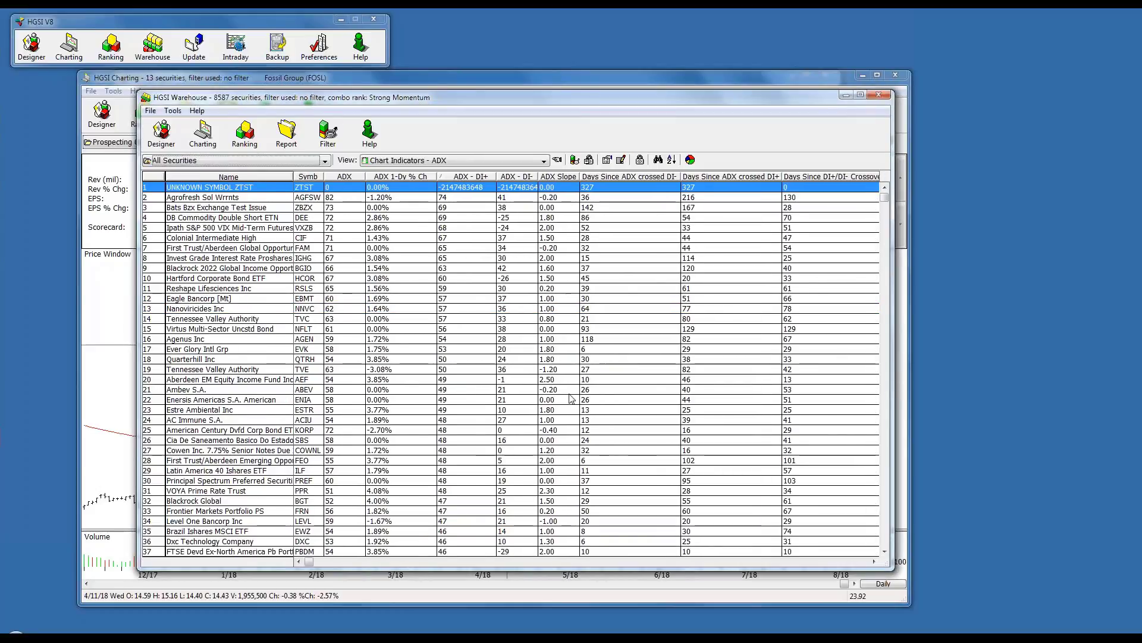
- Examine the ADX view's columns through DI+ - DI- for All Securities and check the view's list of displayed columns
scroll(556, 382, "down", 2)
scroll(557, 381, "up", 2)
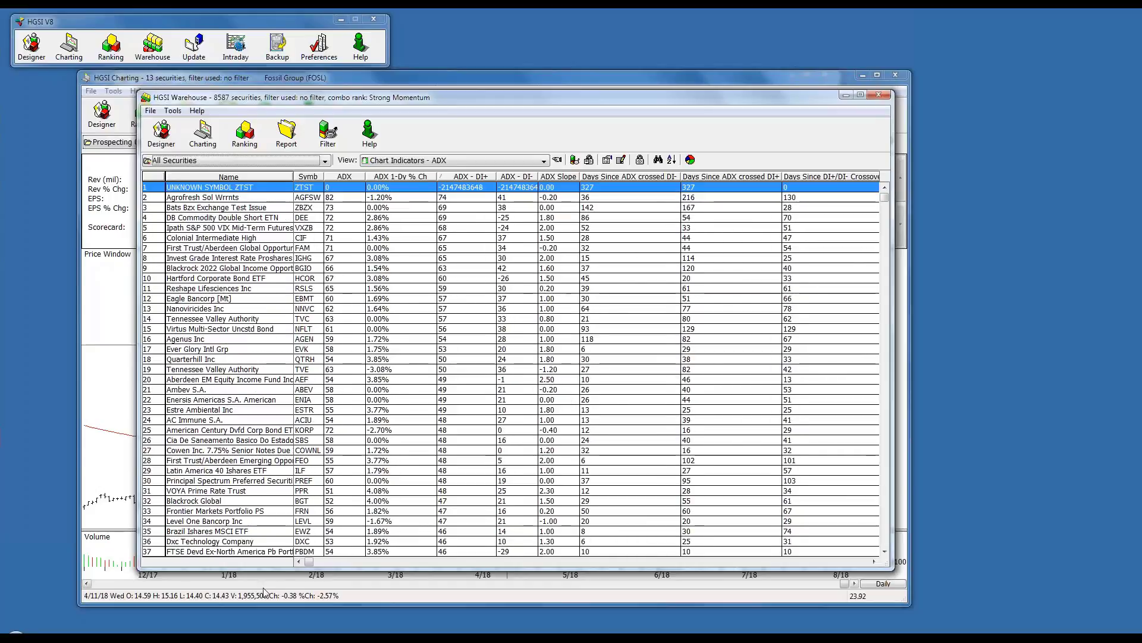
left_click(437, 564)
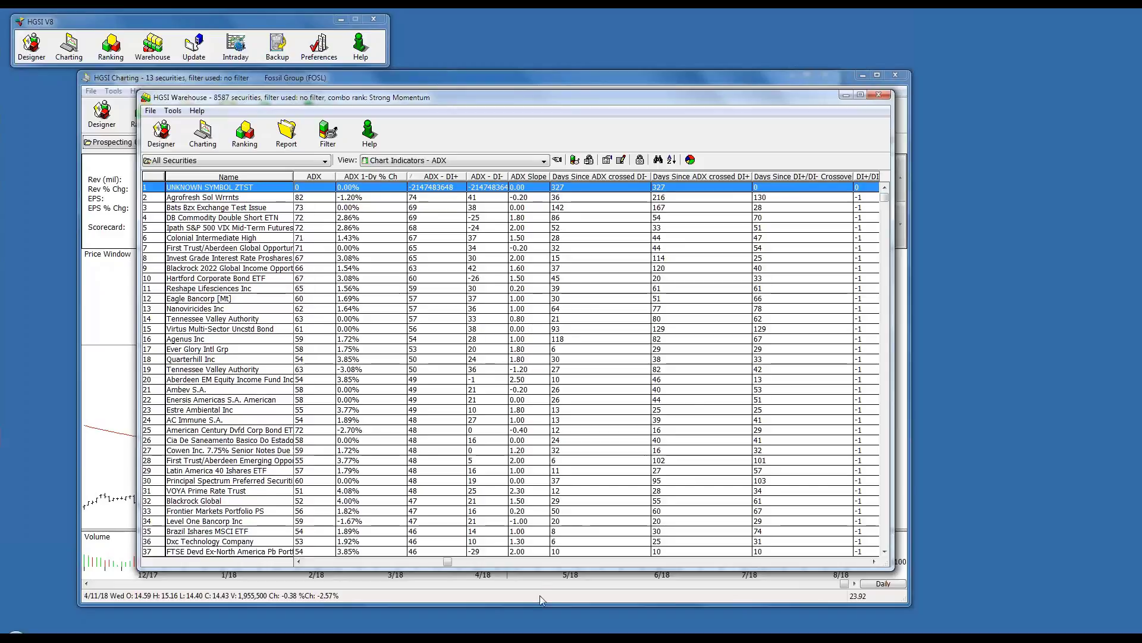
left_click(534, 563)
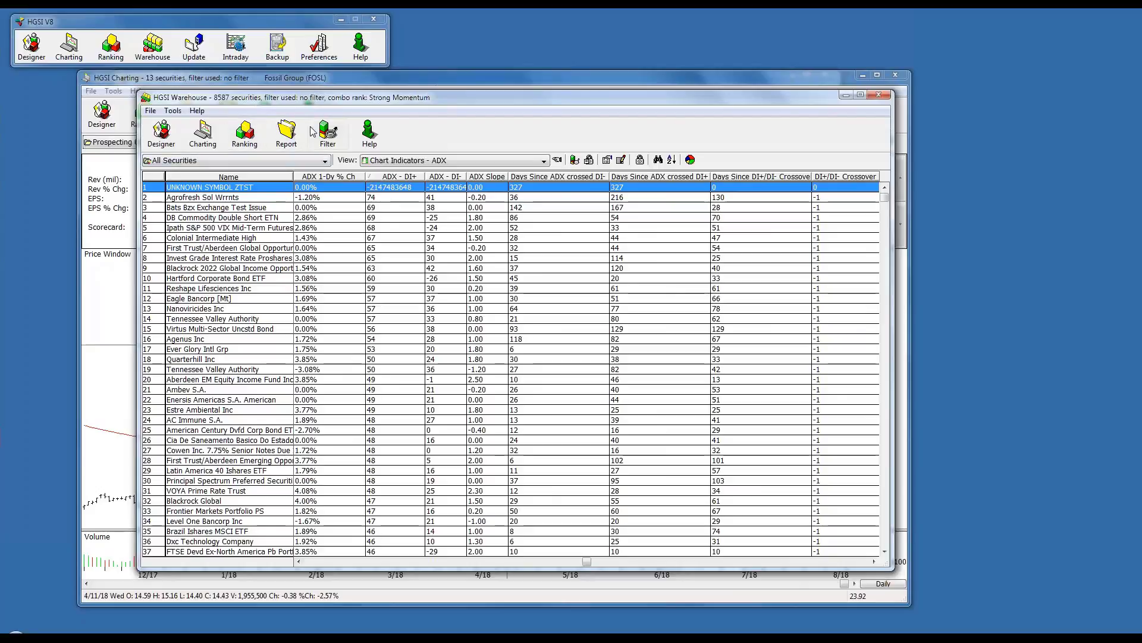
left_click_drag(586, 561, 672, 571)
left_click_drag(804, 571, 864, 562)
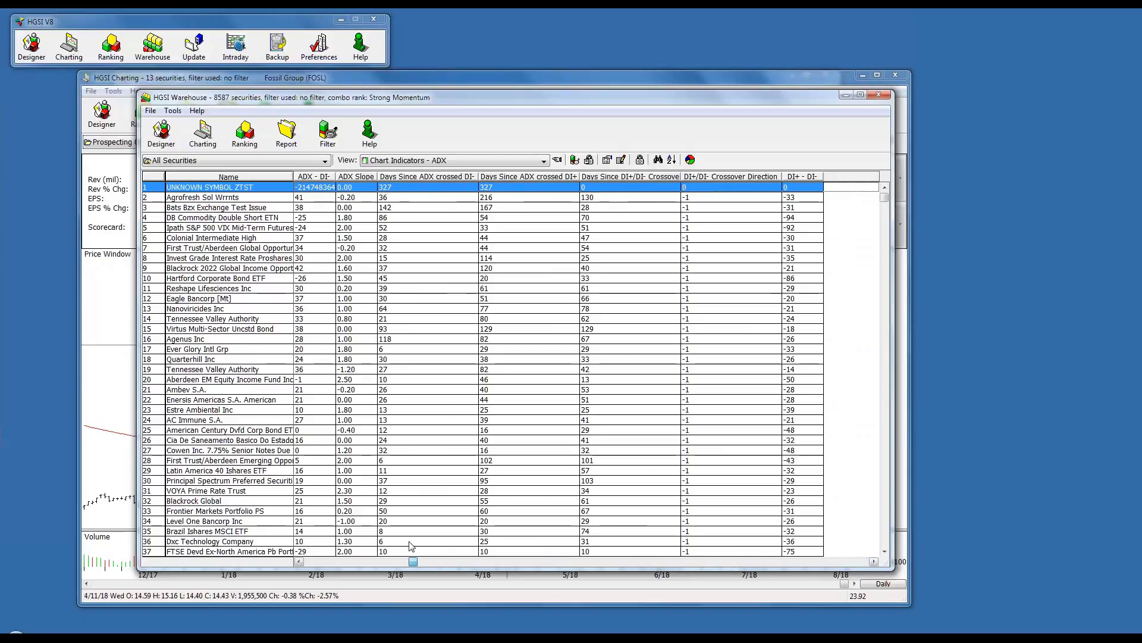
left_click(306, 561)
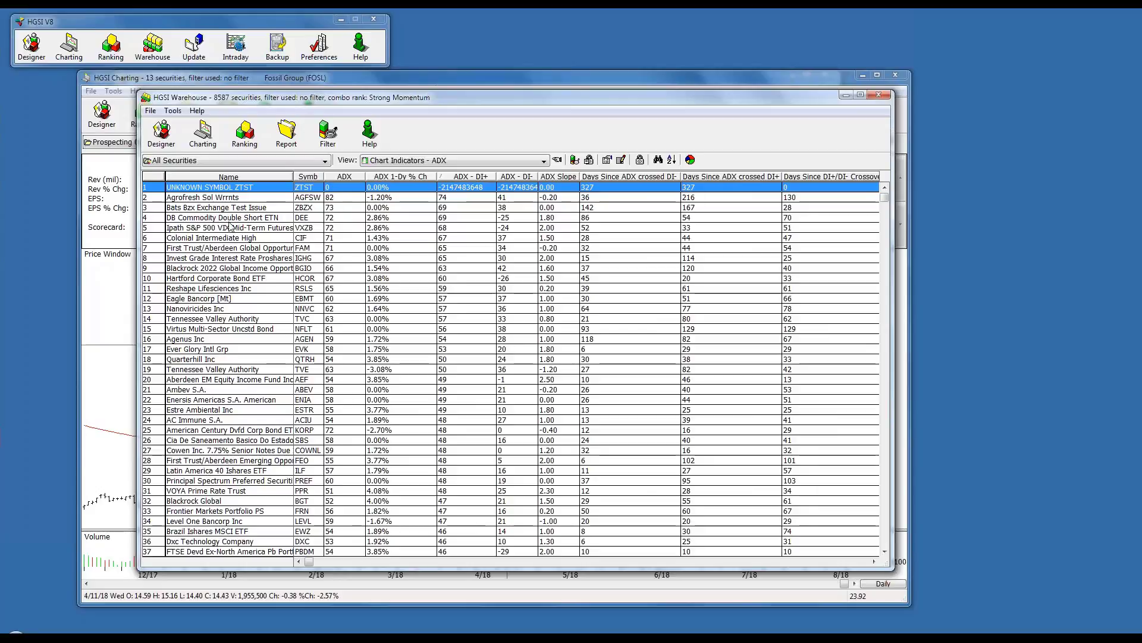
left_click(682, 562)
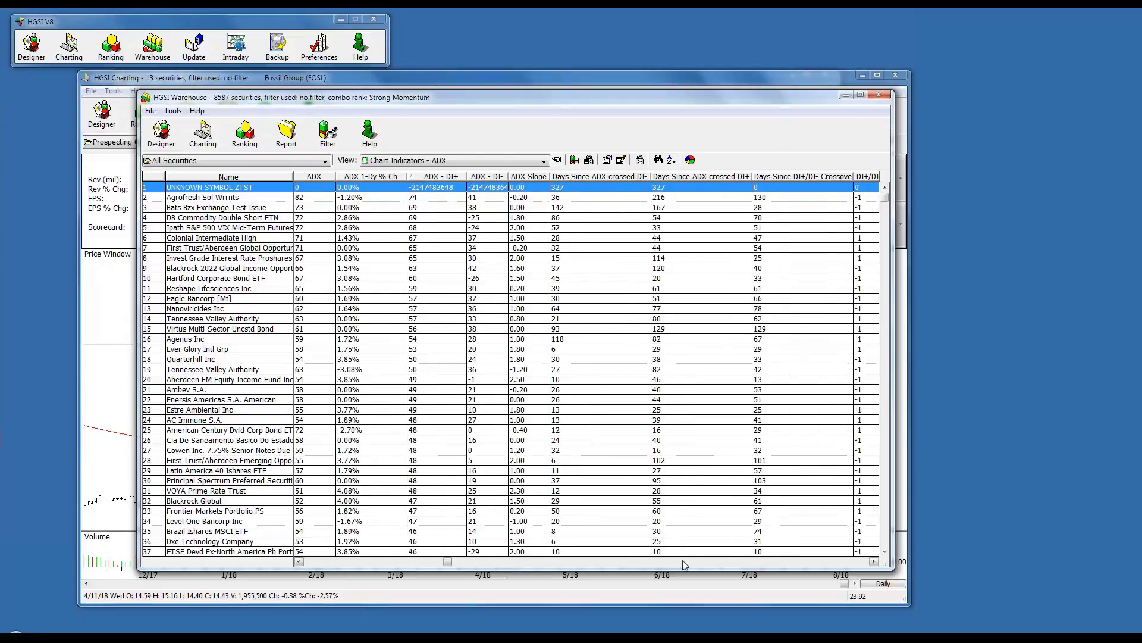
left_click(738, 562)
left_click(874, 562)
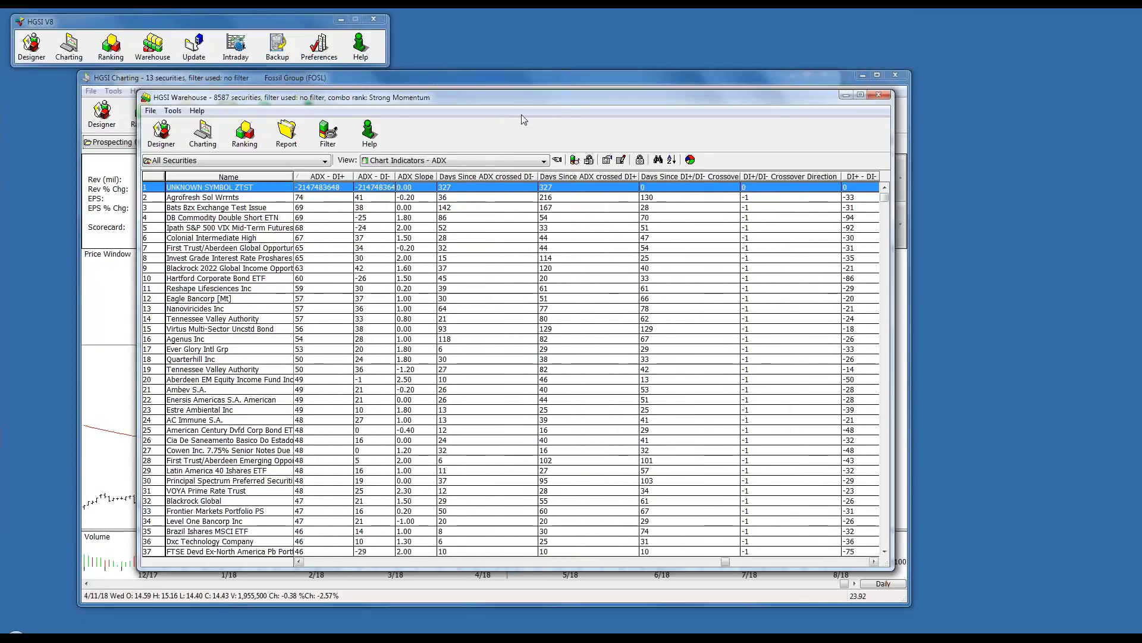
left_click(620, 159)
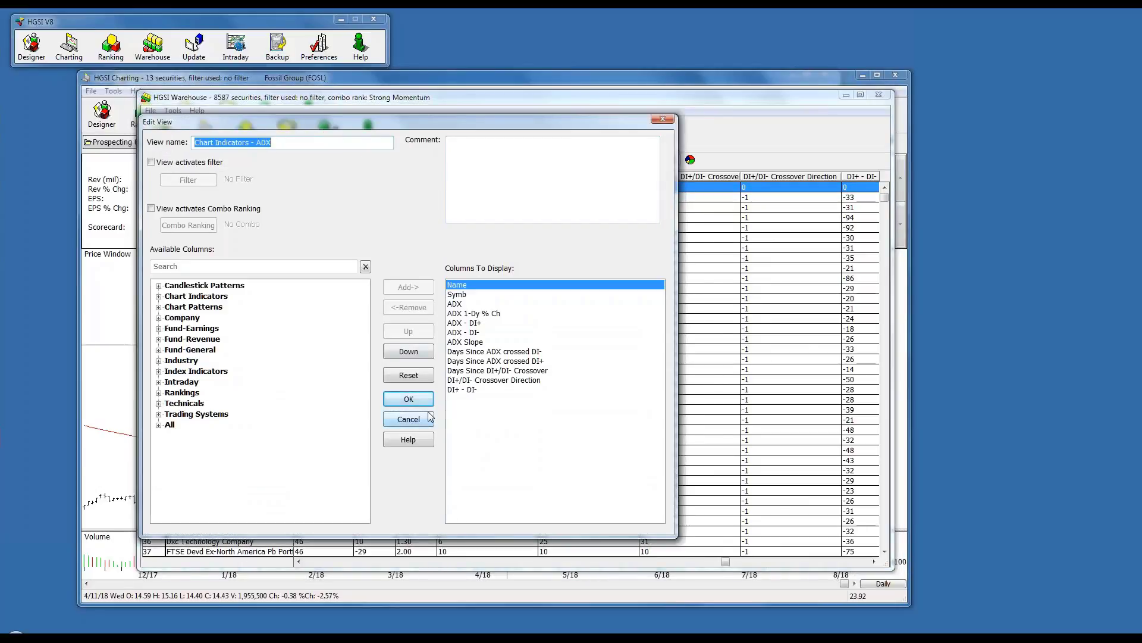
left_click(430, 415)
- Apply the "02 VPOC 10 /10 Positive, Down From Swing High, IR, Fan Uptrend" view from the 00 Featured Bullish Prospecting Scans folder
left_click(607, 159)
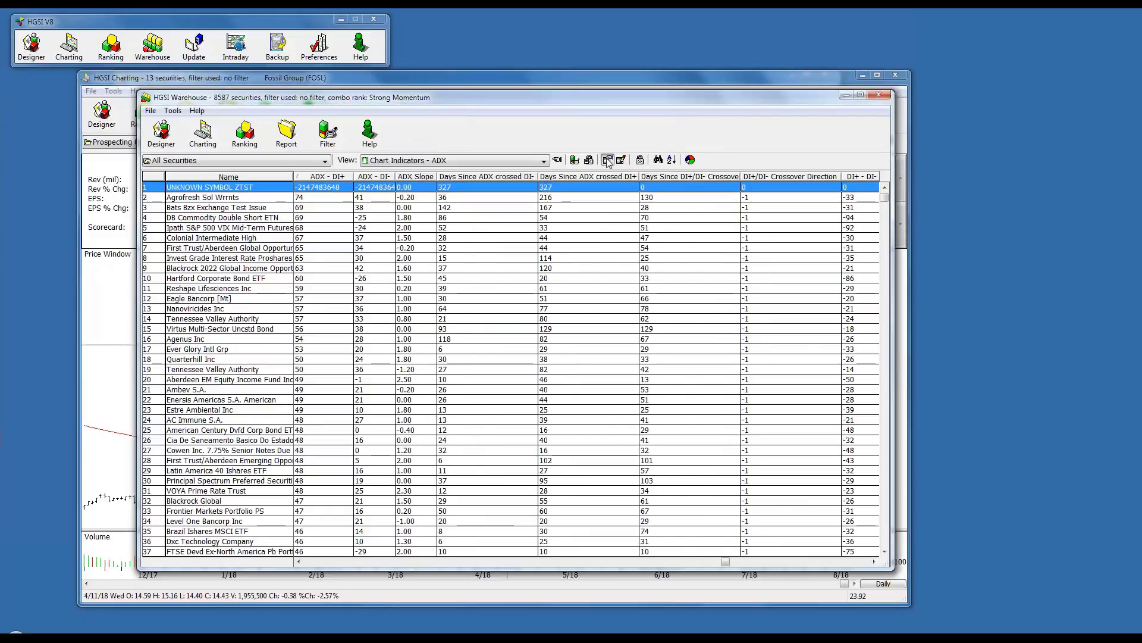
scroll(451, 250, "up", 3)
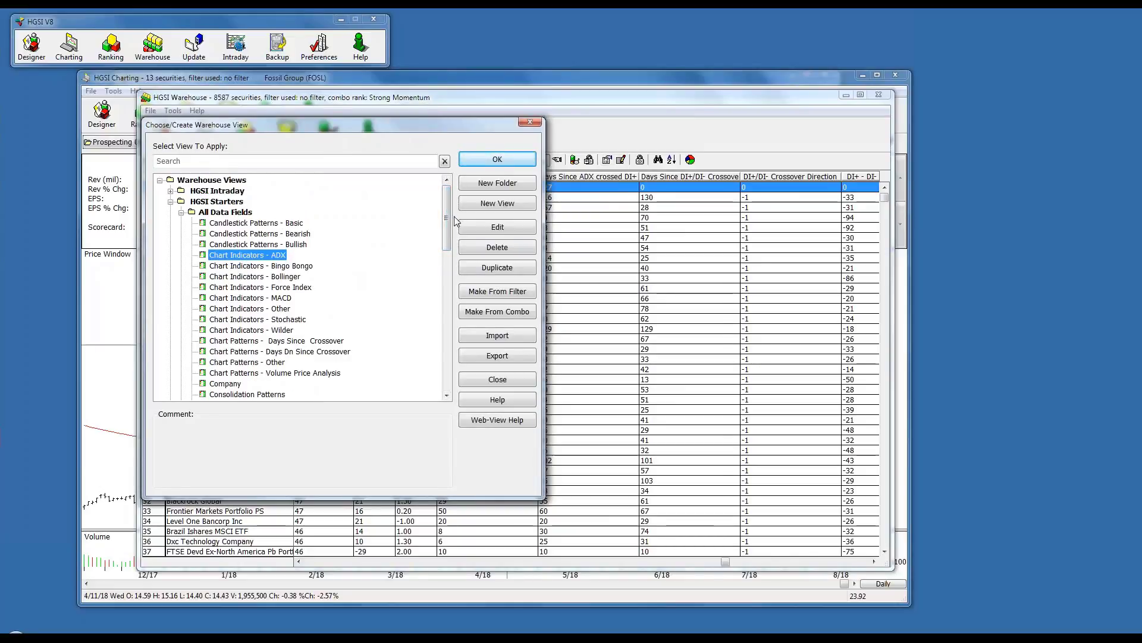
scroll(311, 359, "down", 3)
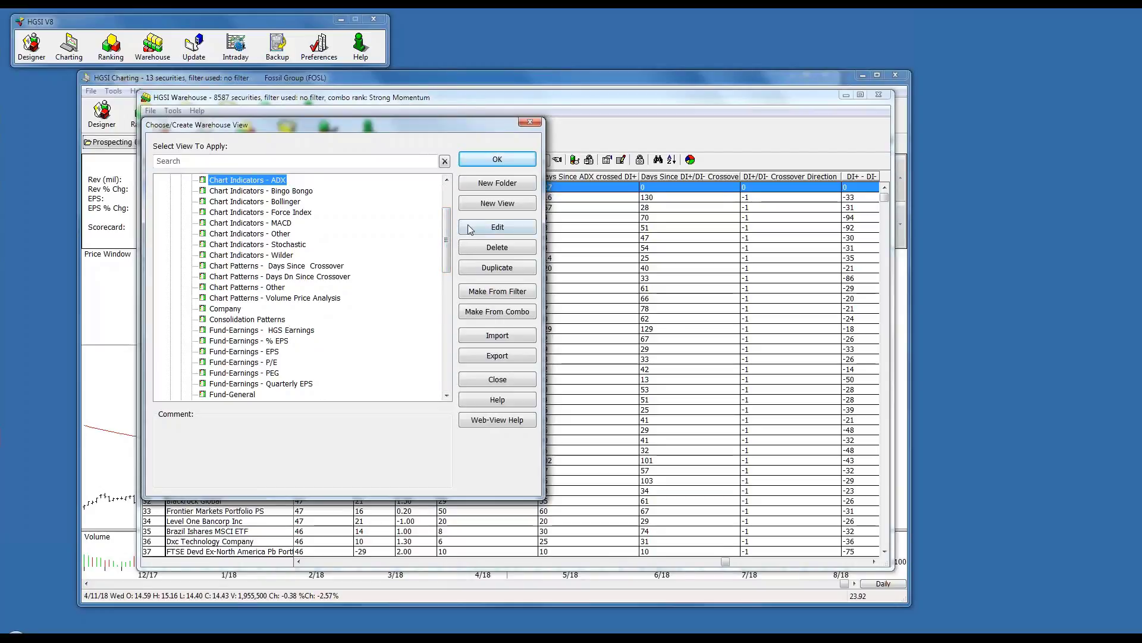
scroll(451, 249, "up", 3)
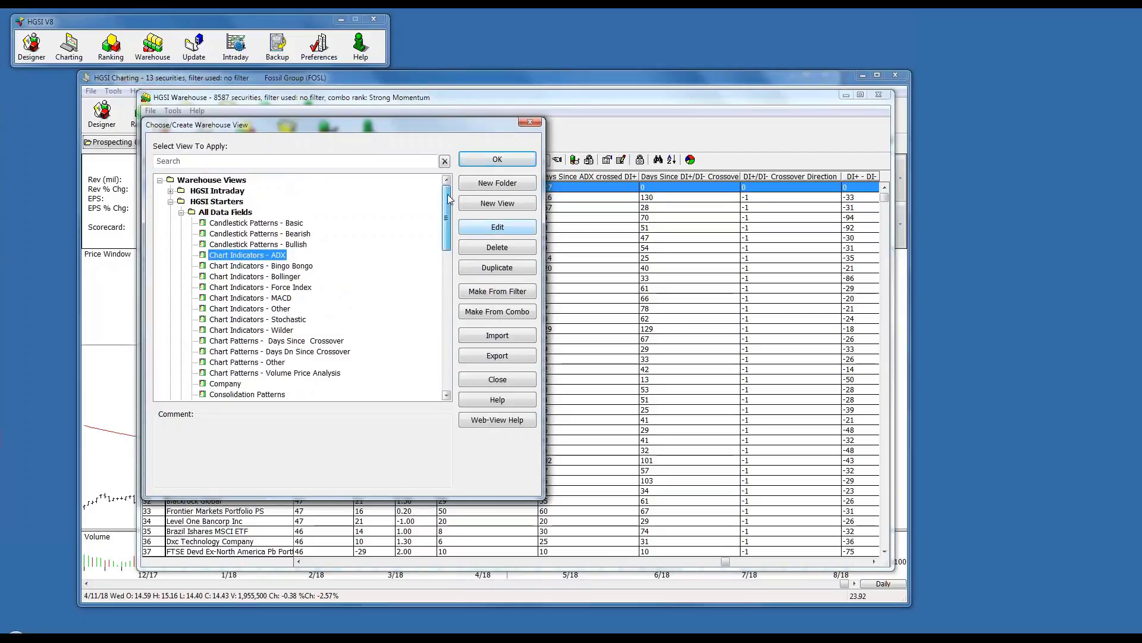
left_click(171, 201)
left_click(171, 265)
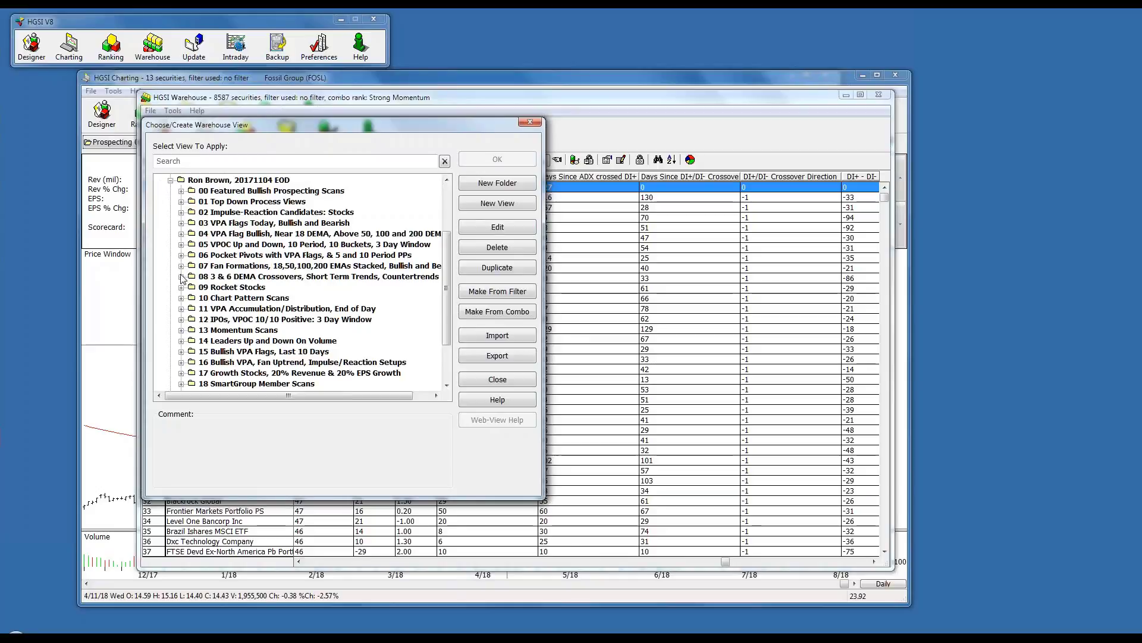
left_click(181, 191)
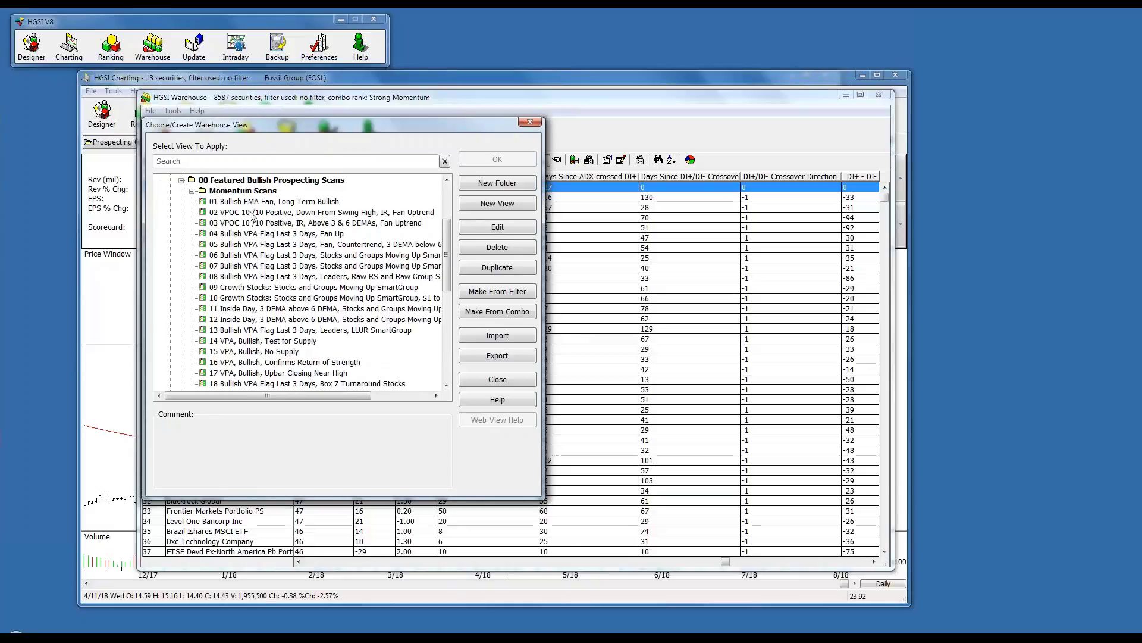
left_click(253, 213)
left_click(497, 159)
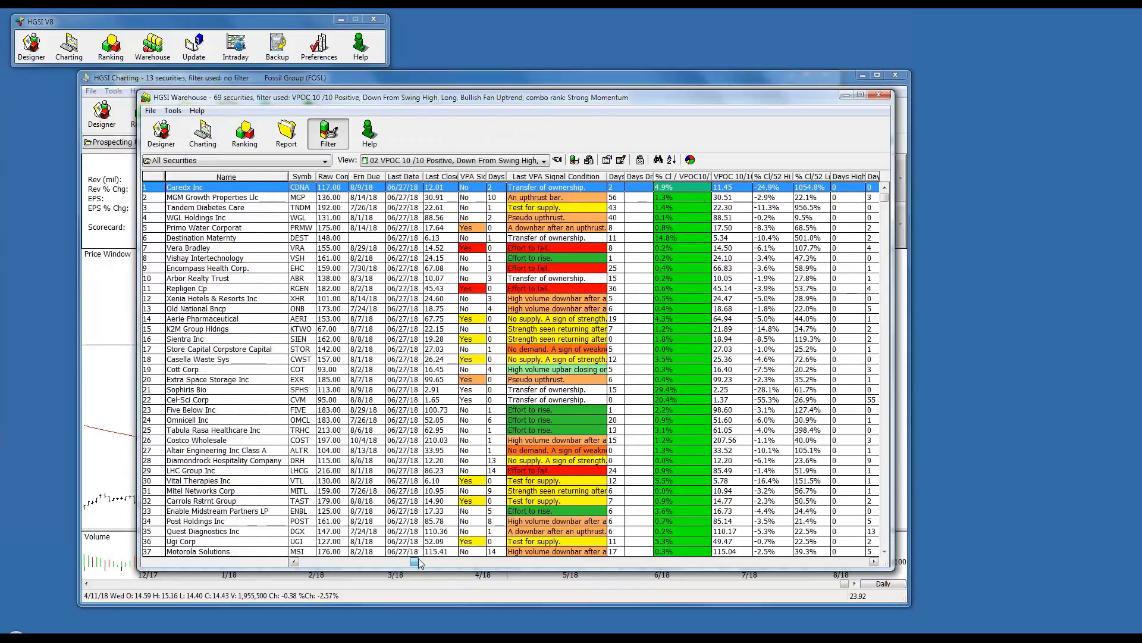
- Examine the filtered VPOC view's color-coded columns through market cap and dividend yield, down to the last security, returning to the first columns
left_click_drag(419, 562, 687, 580)
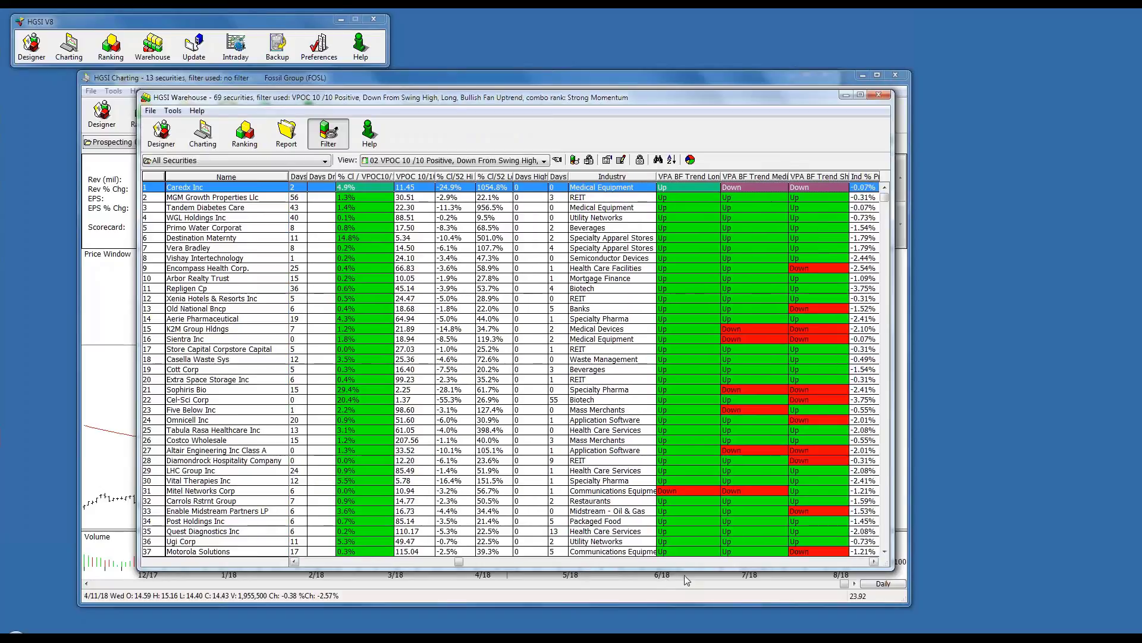
left_click(695, 562)
left_click(787, 565)
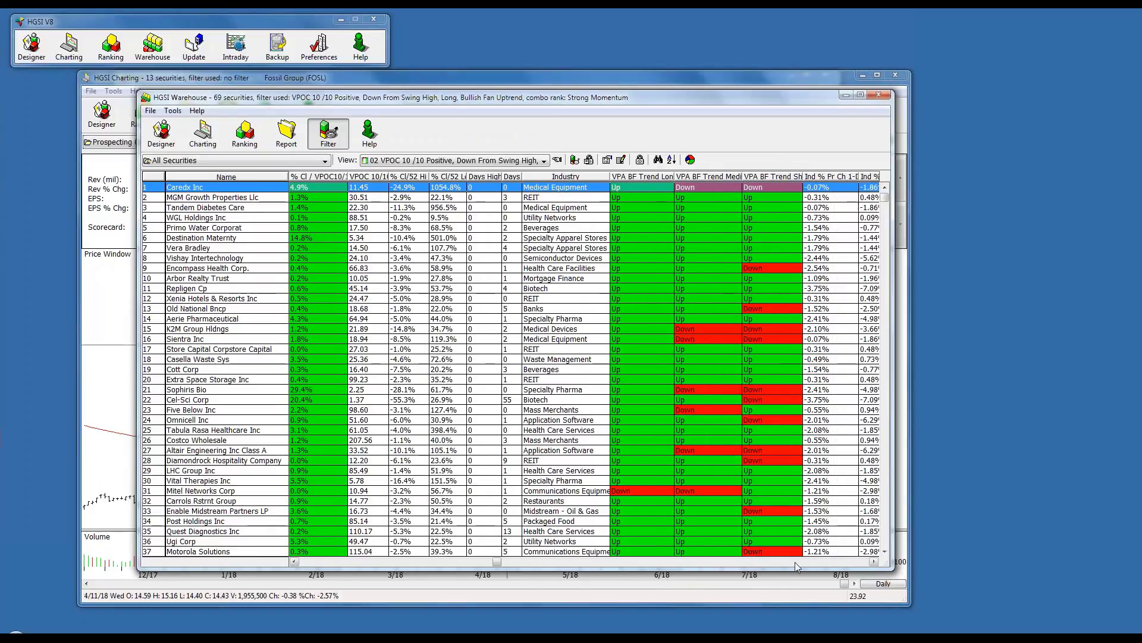
left_click(797, 565)
key("Page_Down")
key("Page_Down")
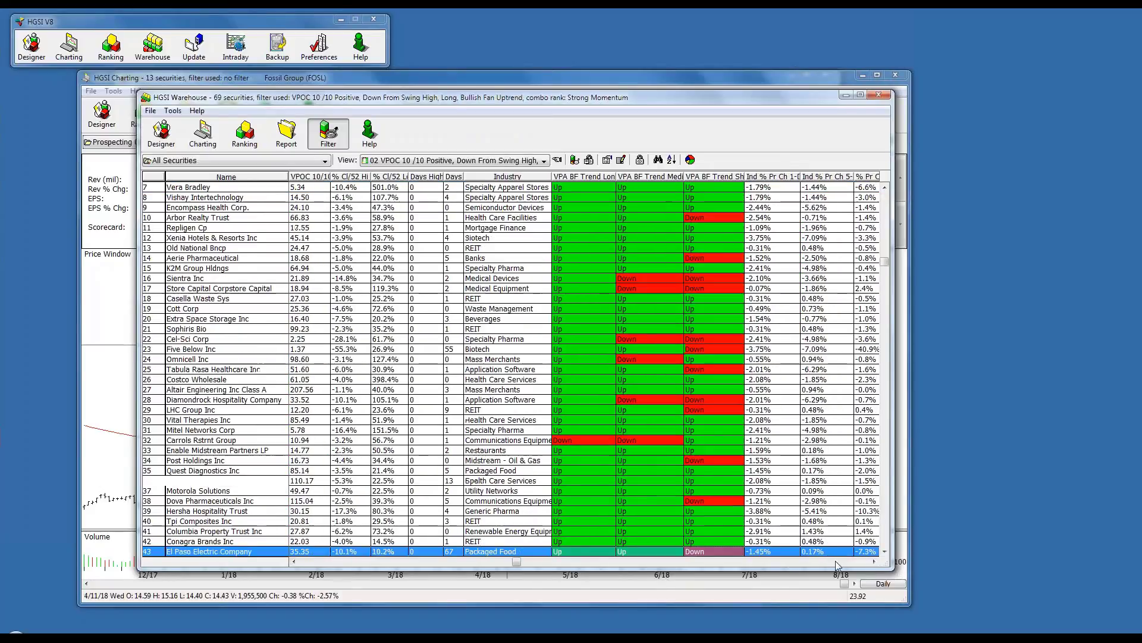
left_click(862, 563)
left_click(862, 563)
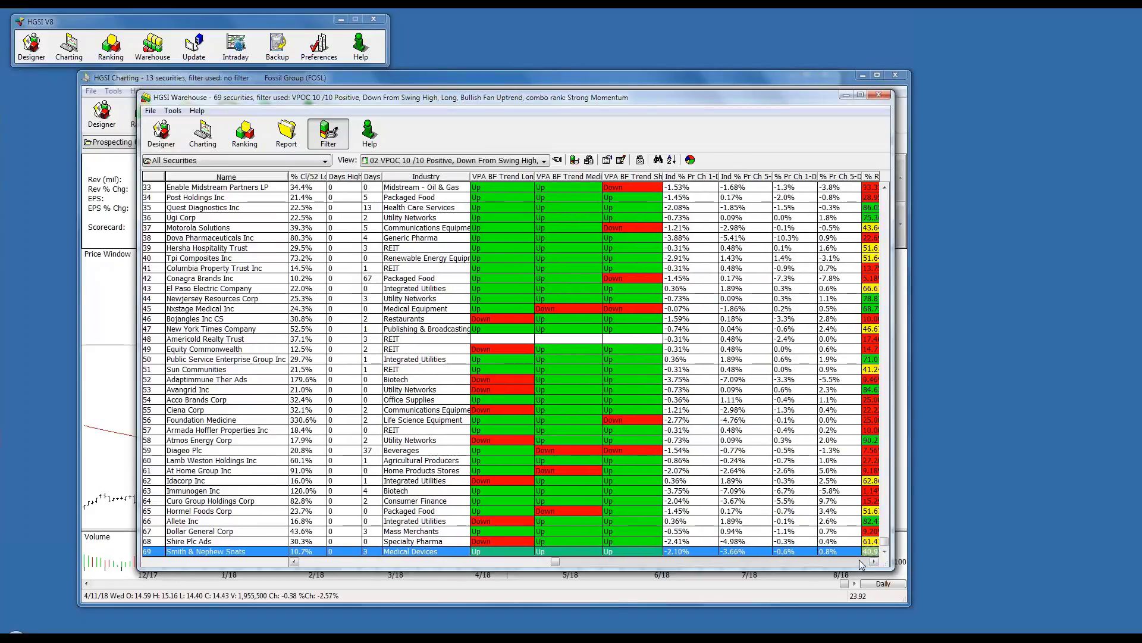
left_click(862, 563)
left_click(863, 564)
left_click(864, 565)
left_click(864, 565)
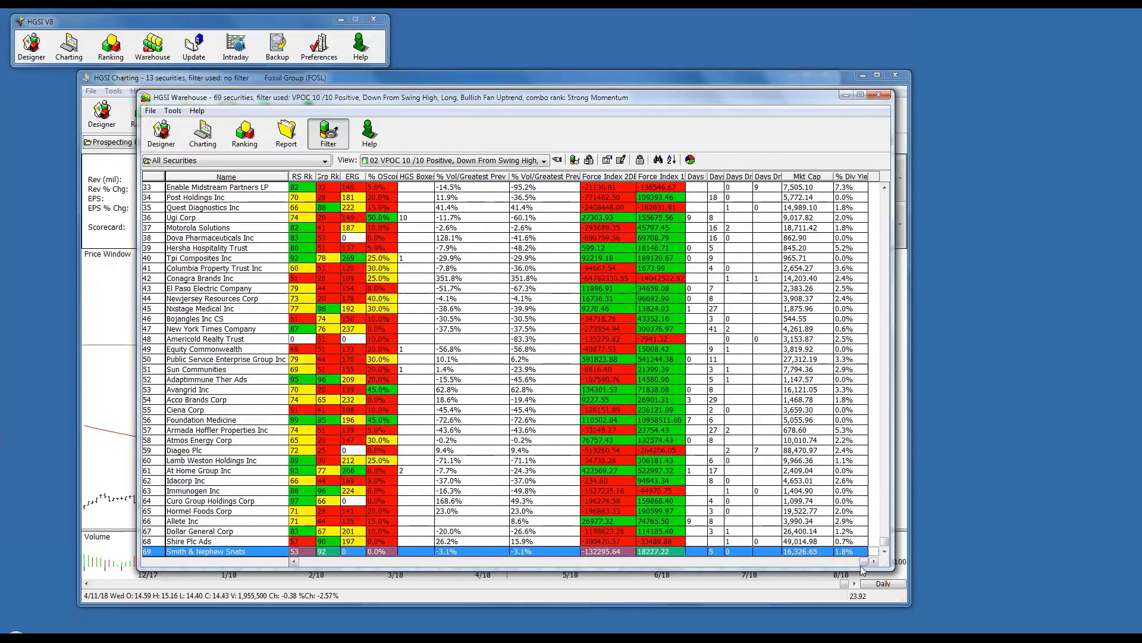
left_click_drag(864, 564, 288, 551)
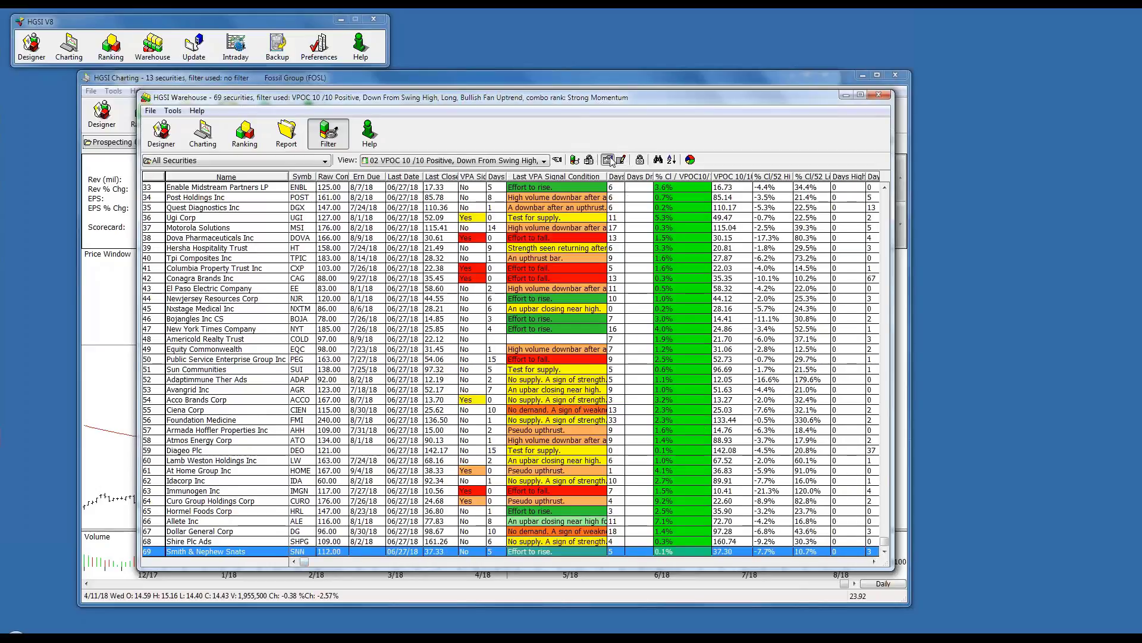
- Apply the "Chart Indicators - ADX" warehouse view from the All Data Fields folder under HGSI Starters
left_click(607, 160)
scroll(183, 195, "up", 4)
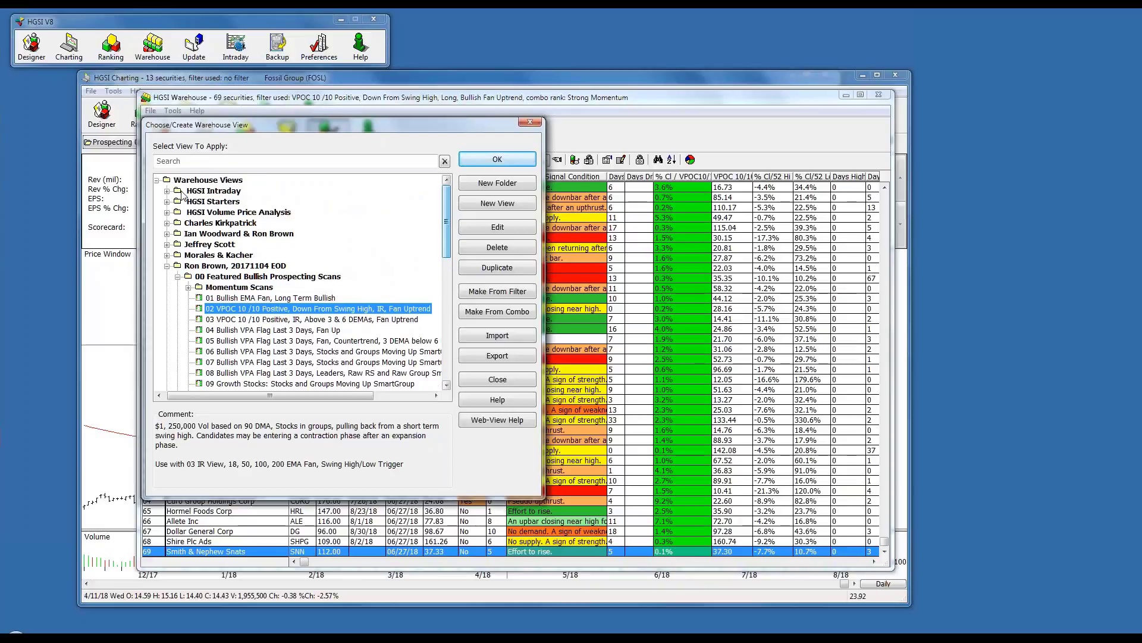
left_click(167, 202)
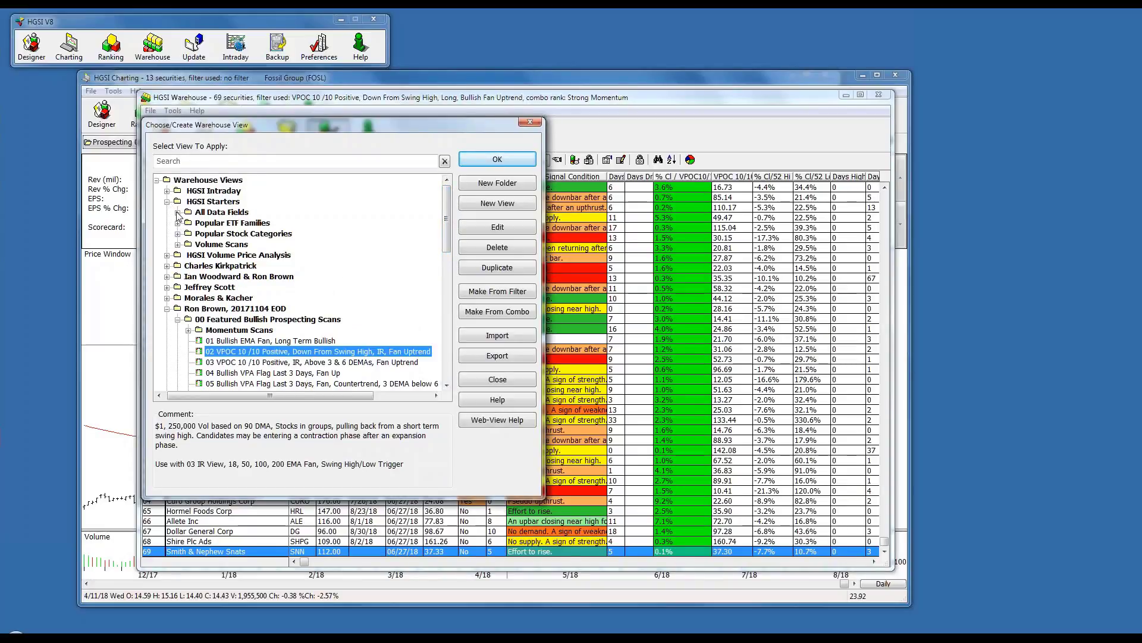
left_click(178, 213)
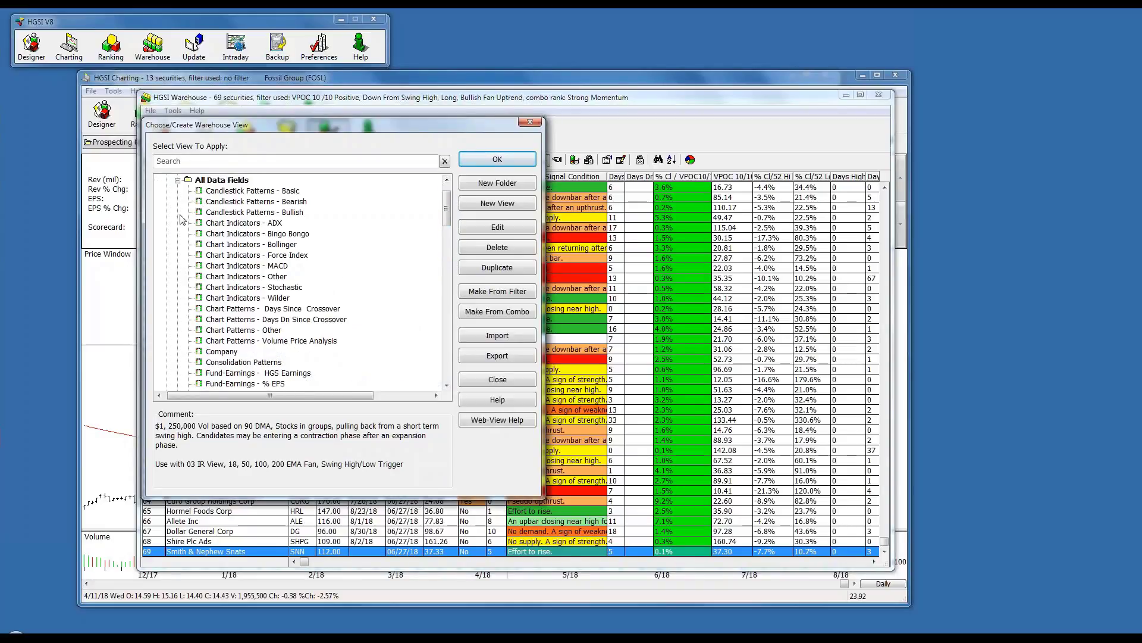
left_click(269, 223)
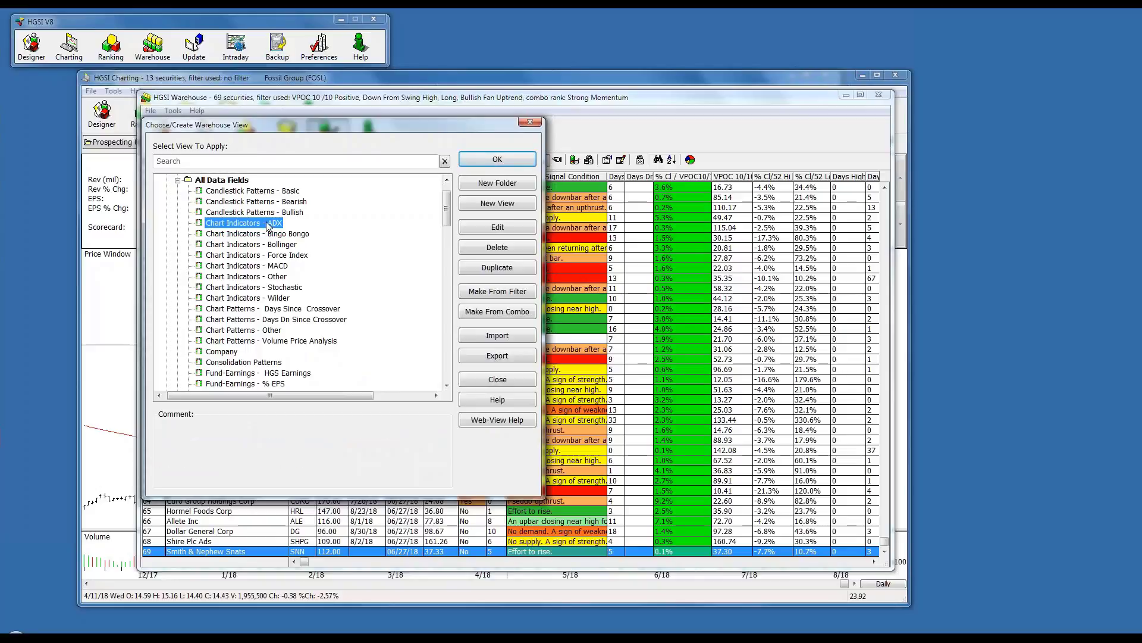
left_click(497, 159)
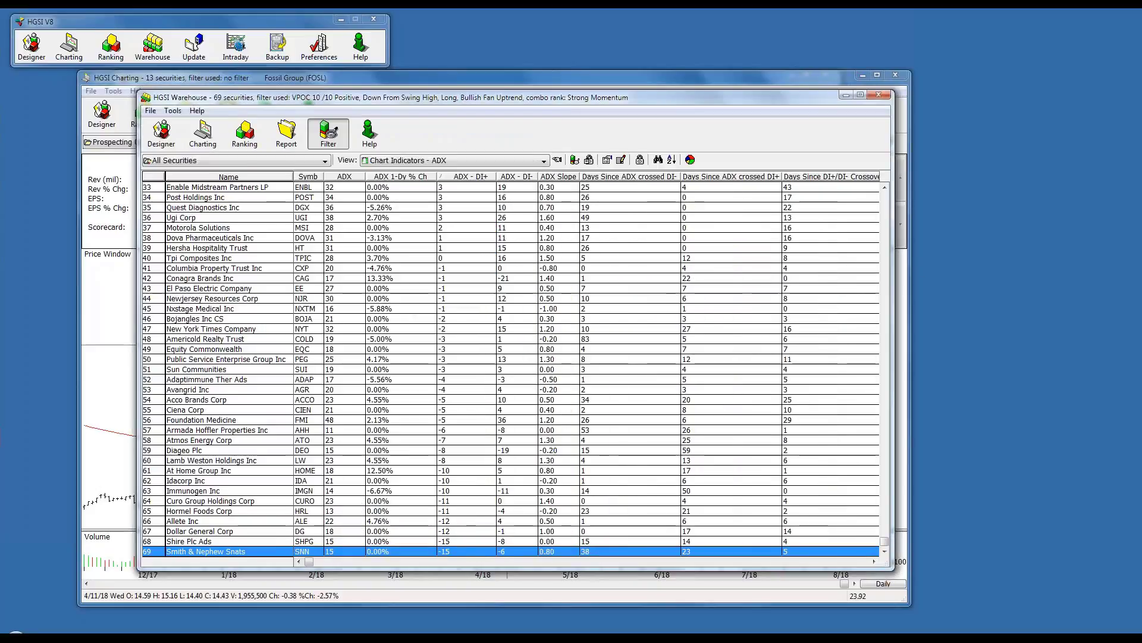
- Examine the ADX view's columns through DI+ - DI- and return to the first columns
left_click(342, 562)
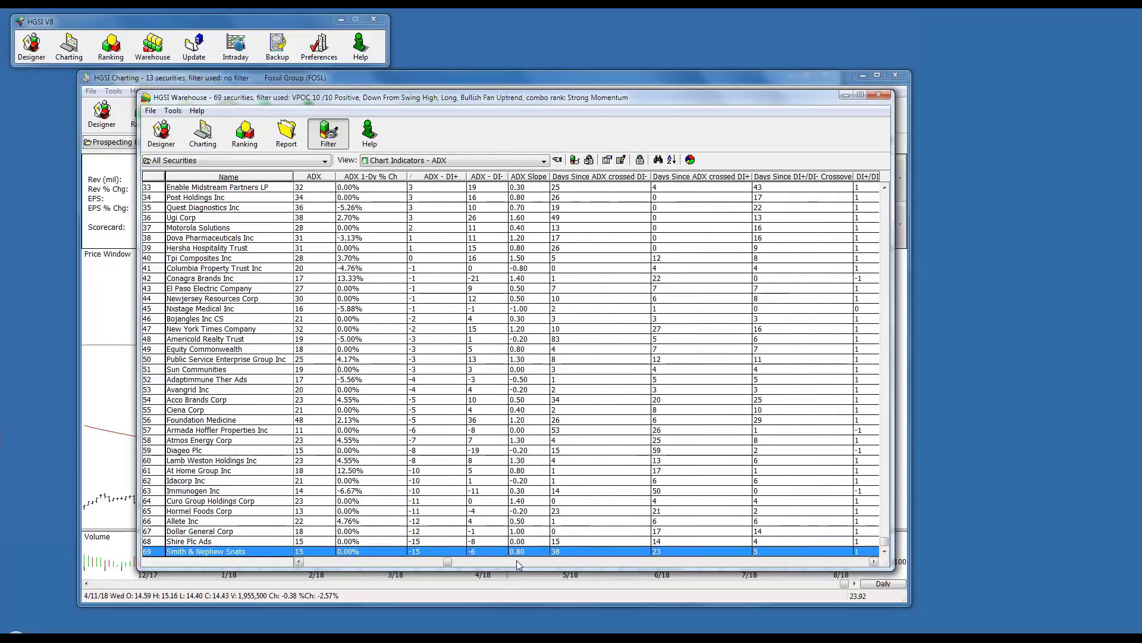
left_click(525, 562)
left_click(687, 562)
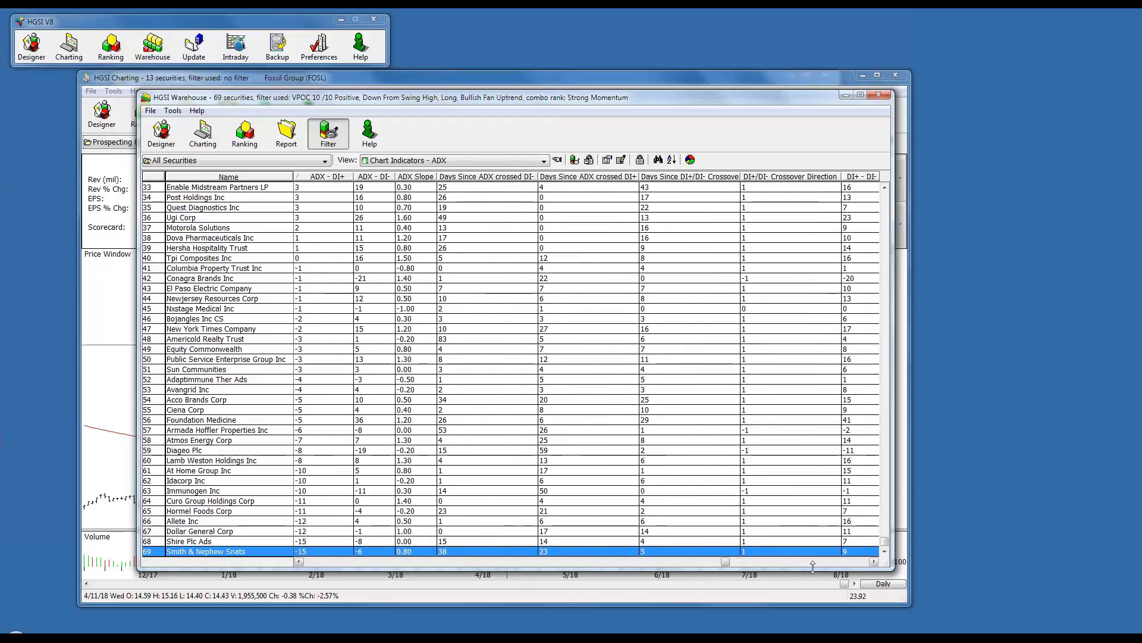
left_click(827, 563)
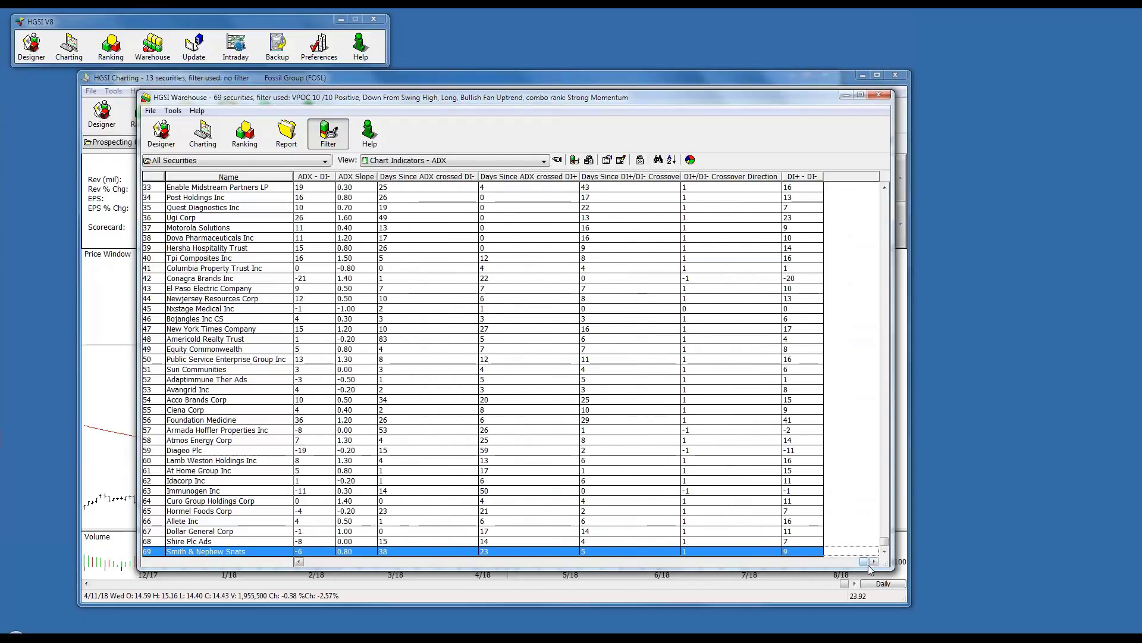
left_click(305, 560)
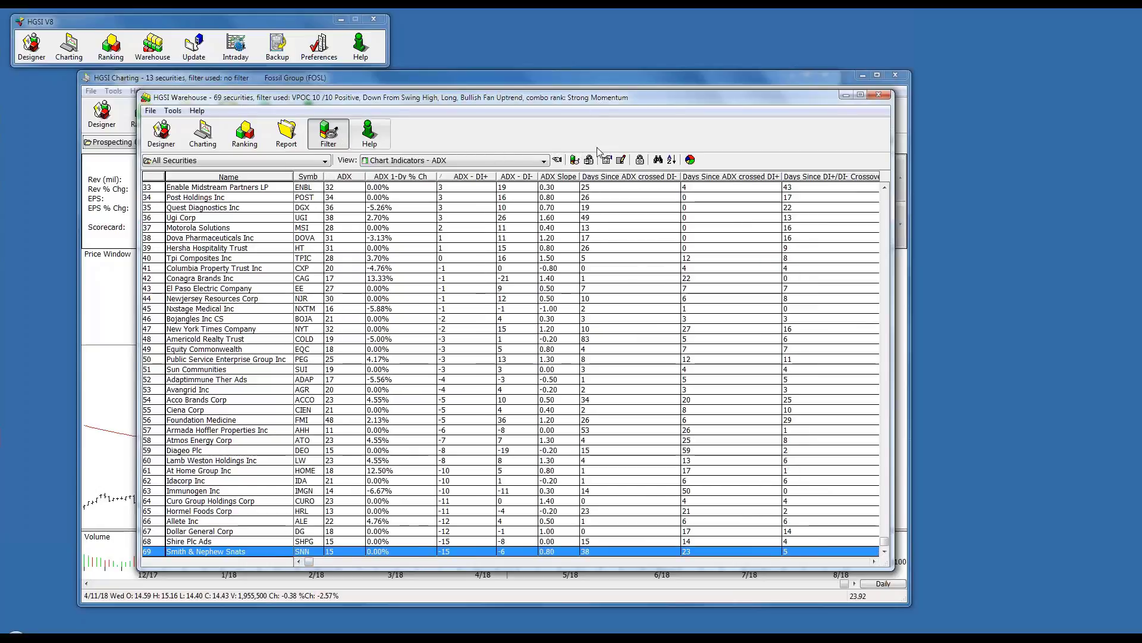
- Open the Quick Pick Warehouse Views window, place it below the main HGSI toolbar and make it narrower
left_click(558, 162)
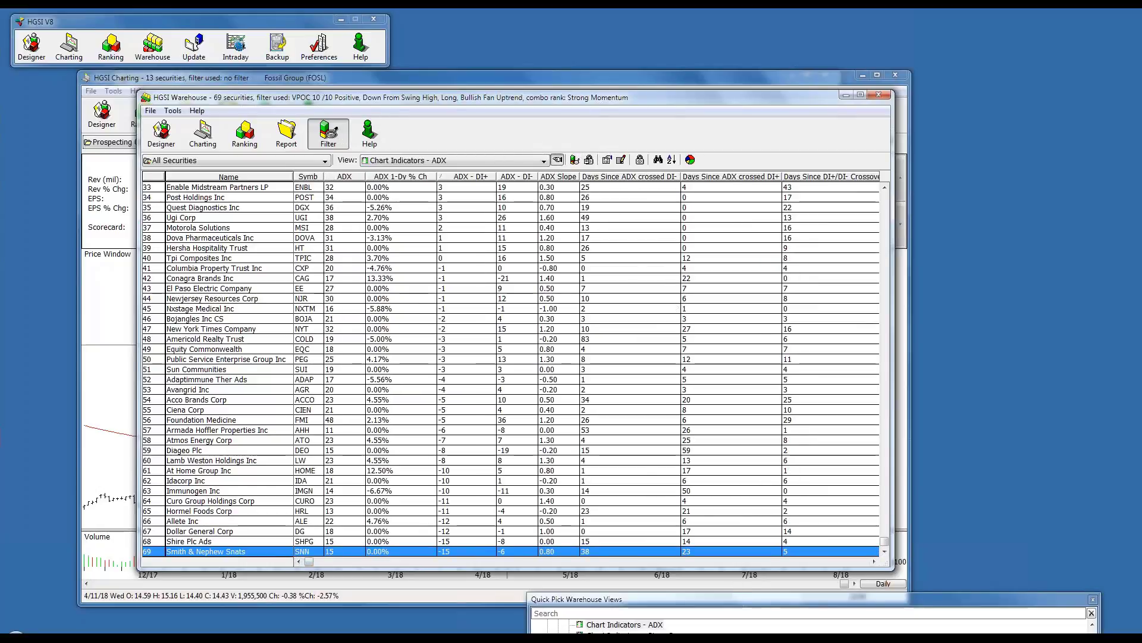
left_click_drag(721, 600, 217, 81)
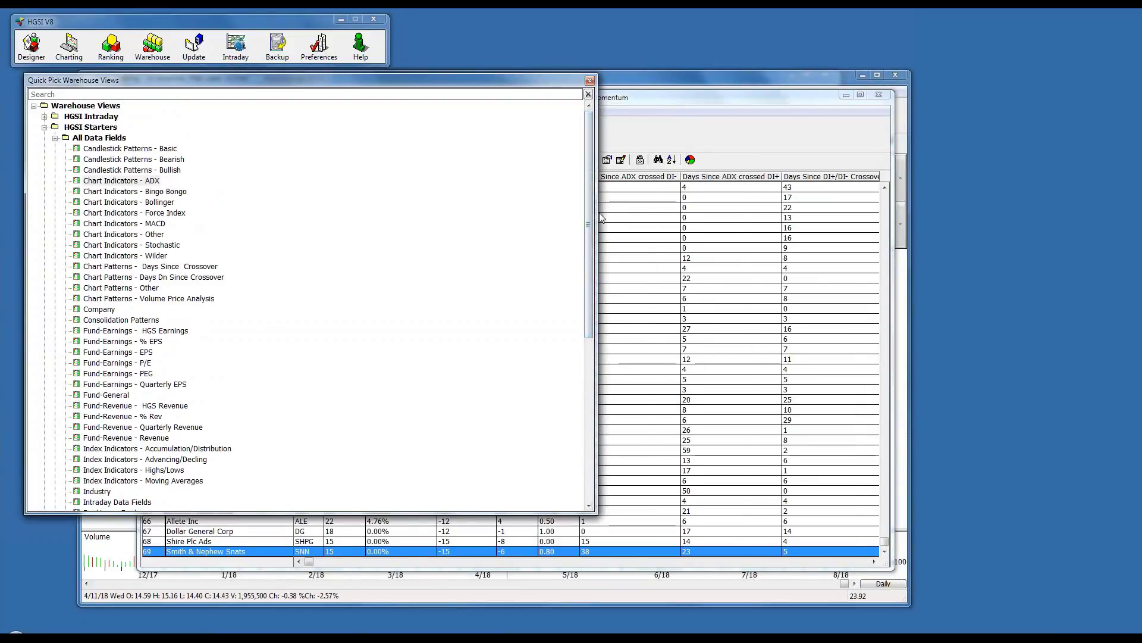
left_click_drag(597, 214, 265, 214)
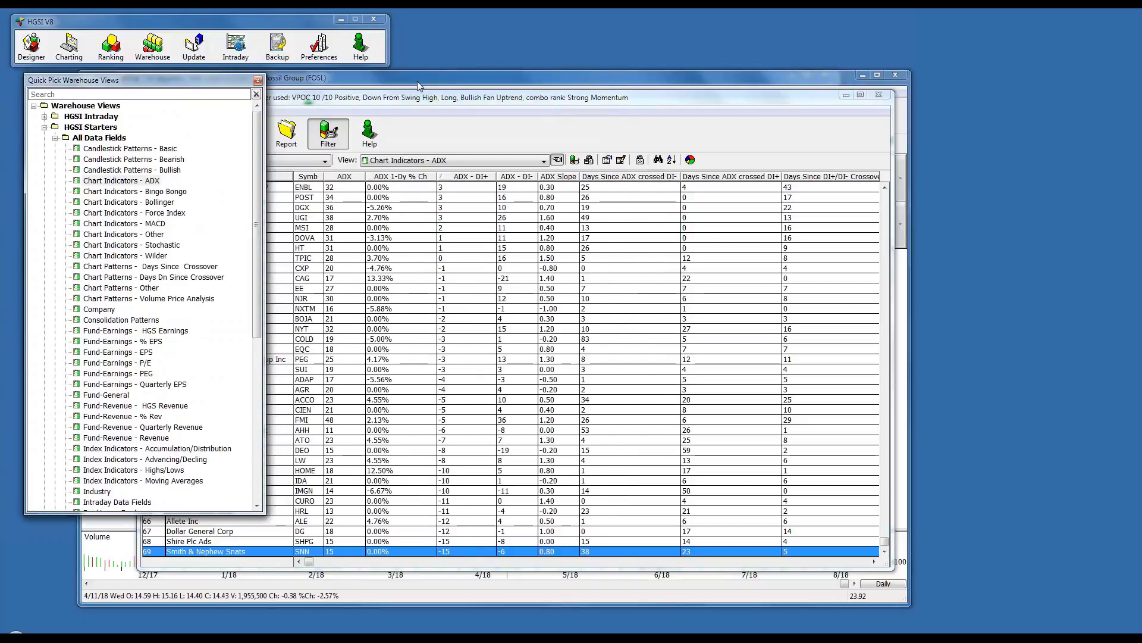
- Close the Fossil Group charting window and place the warehouse window beside the Quick Pick Warehouse Views window
left_click_drag(421, 78, 395, 82)
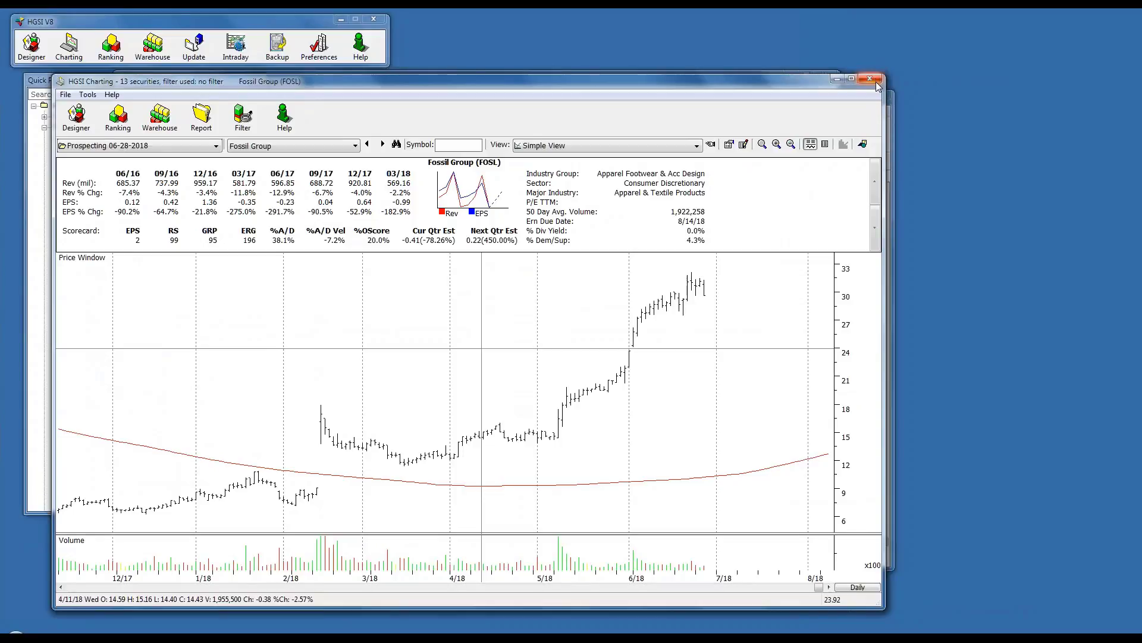
left_click(879, 81)
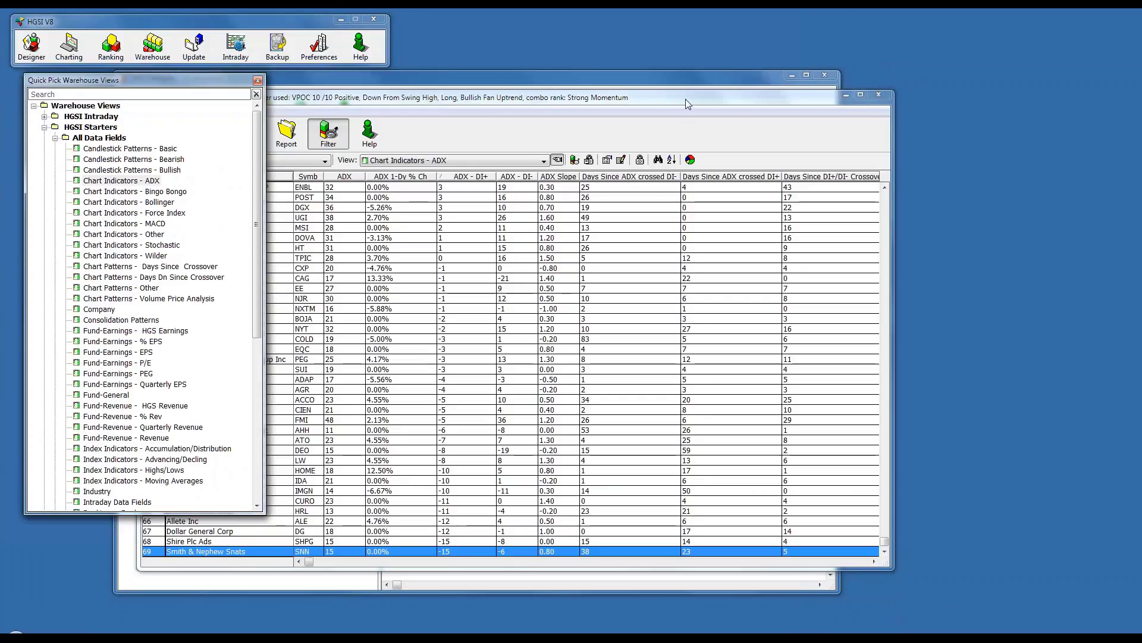
left_click_drag(685, 103, 831, 85)
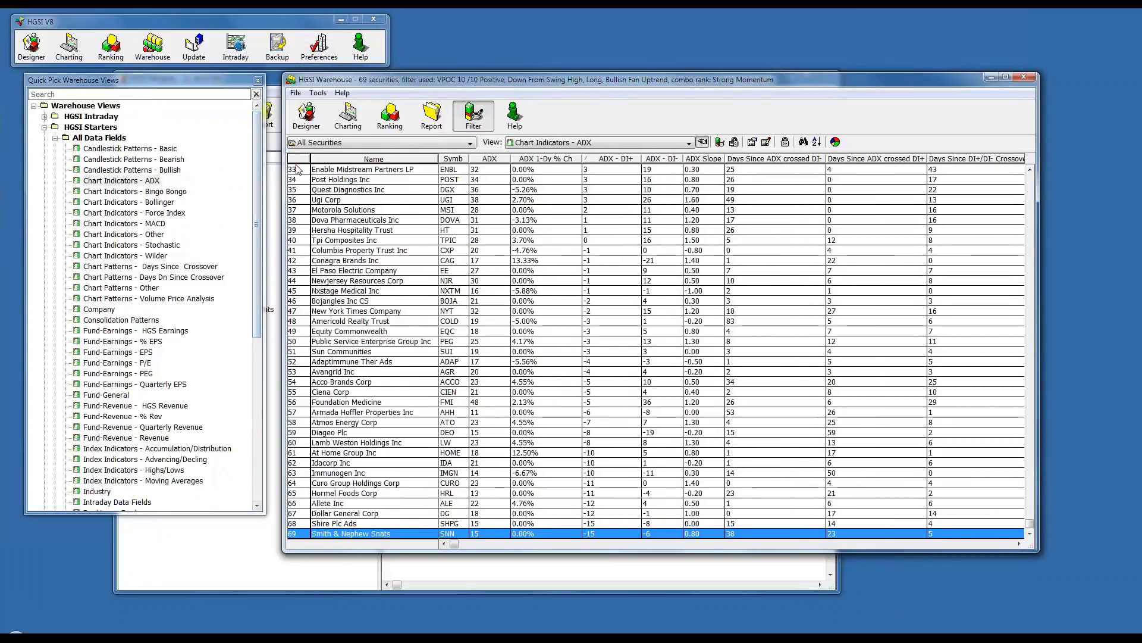
- Switch the warehouse group to Prospecting 06-28-2018 in User Groups and turn off the filter
left_click(470, 143)
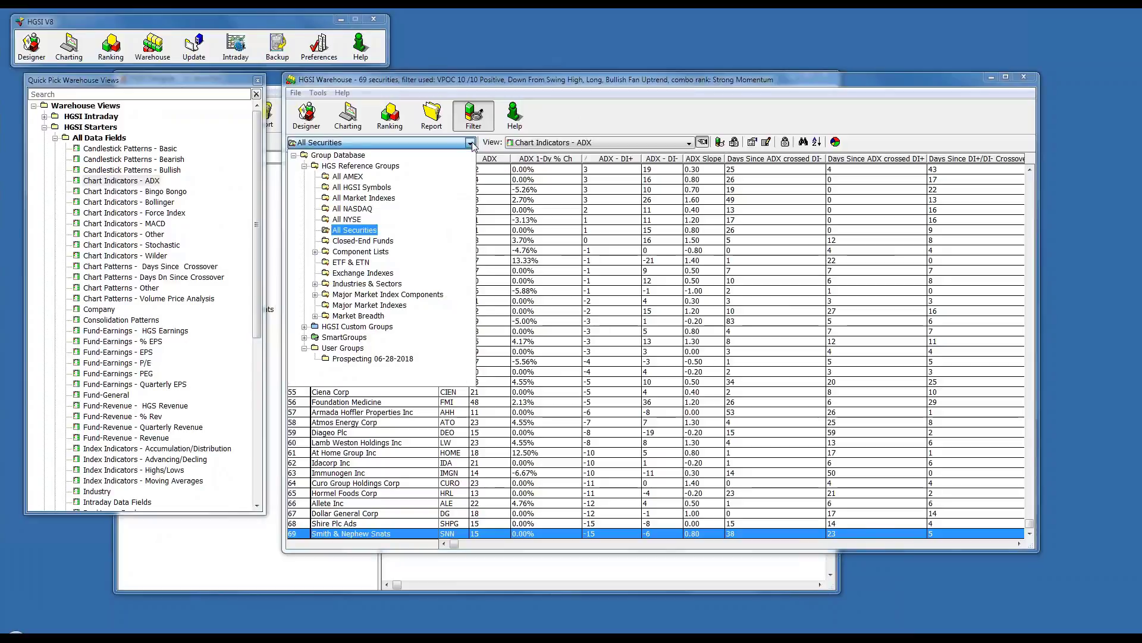
left_click(369, 358)
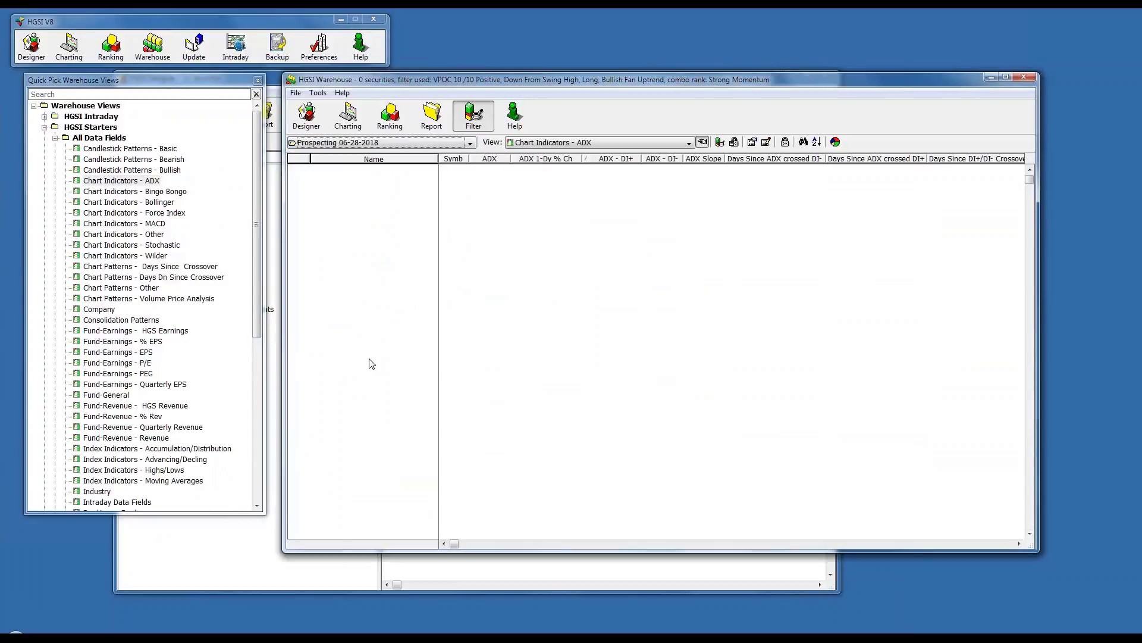
left_click(479, 116)
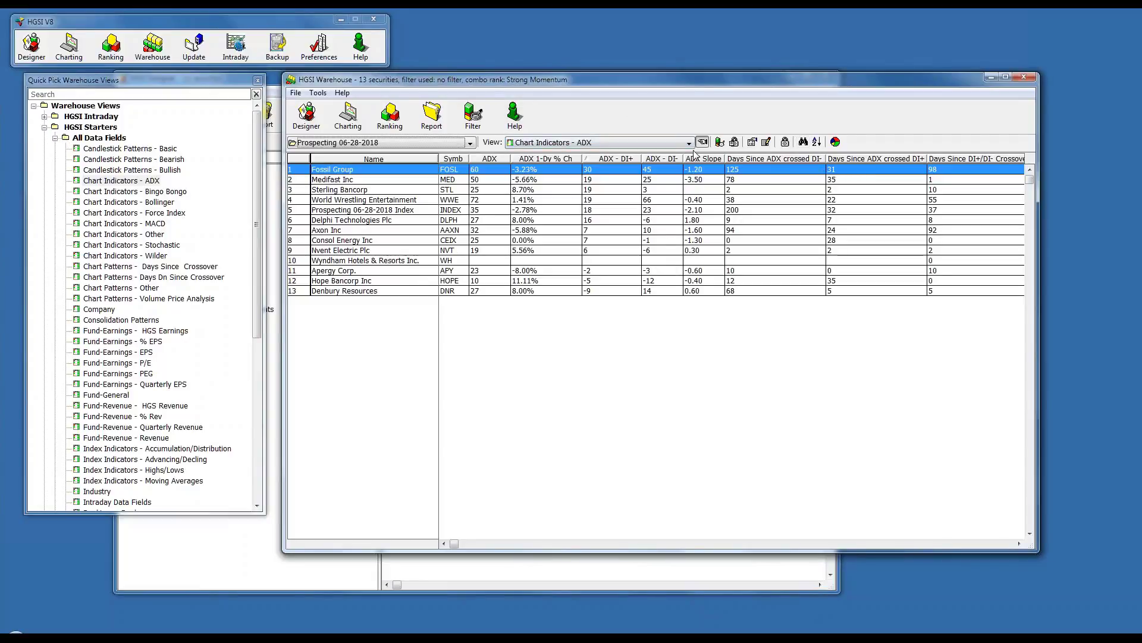
- Sample different All Data Fields views for the prospecting group, from the Candlestick Patterns views through MACD and P/E to Quarterly Revenue
left_click(110, 150)
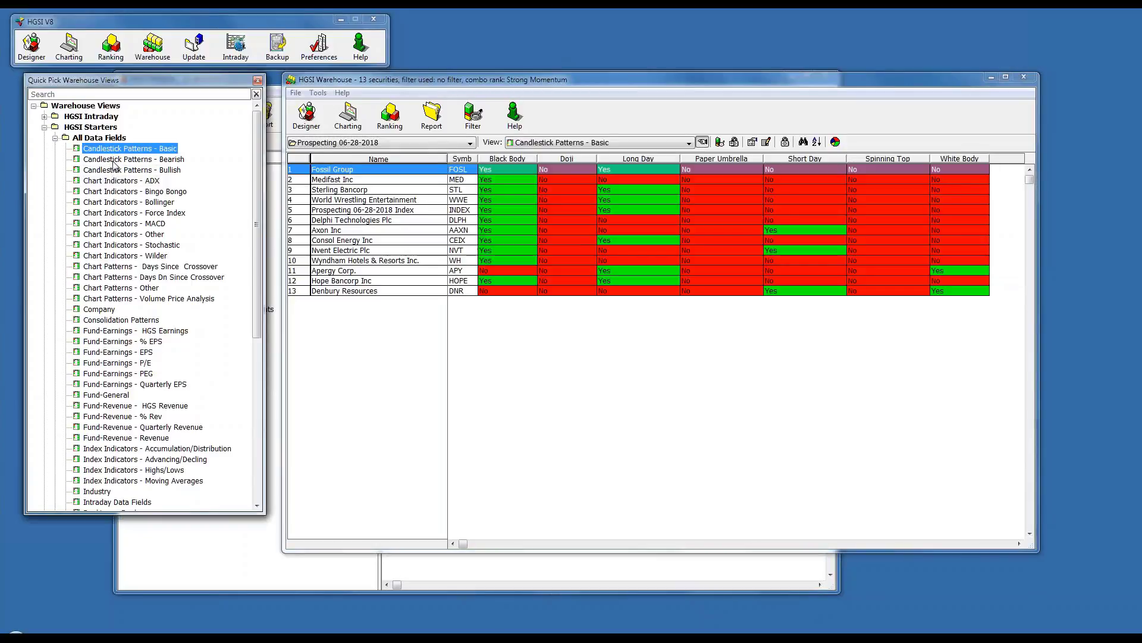
left_click(115, 159)
left_click(124, 170)
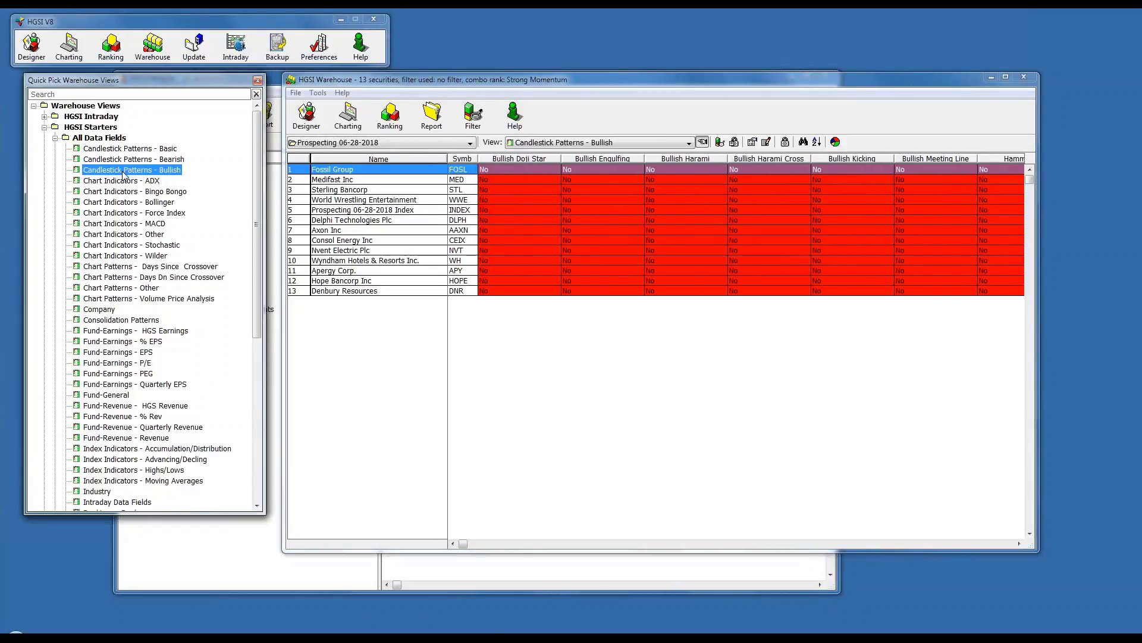
left_click(123, 225)
left_click(128, 288)
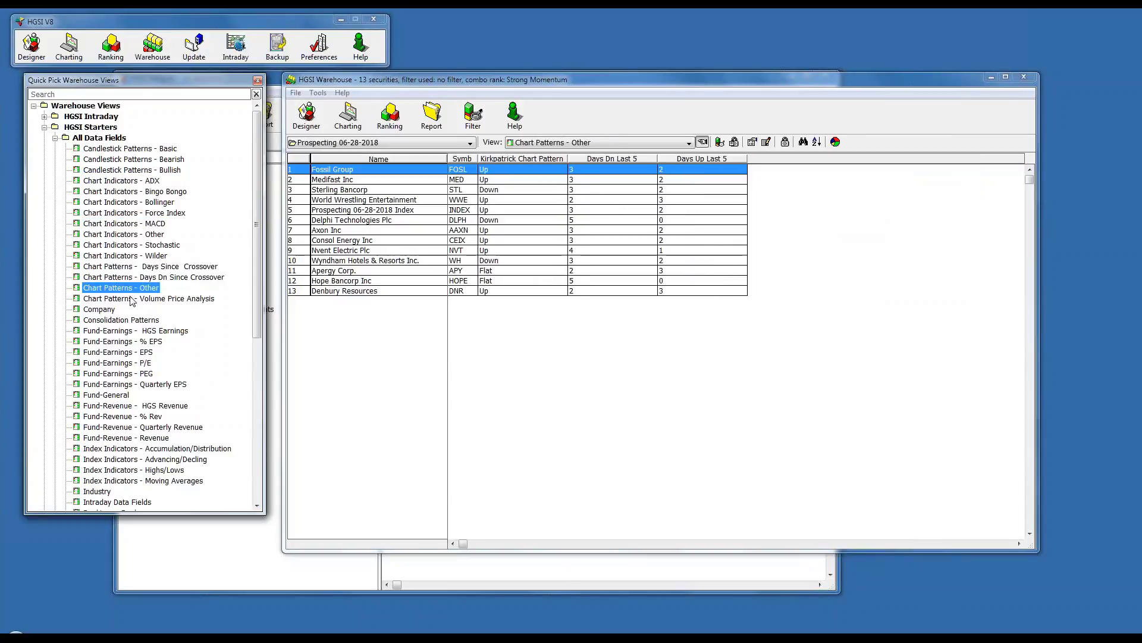
left_click(119, 364)
left_click(126, 428)
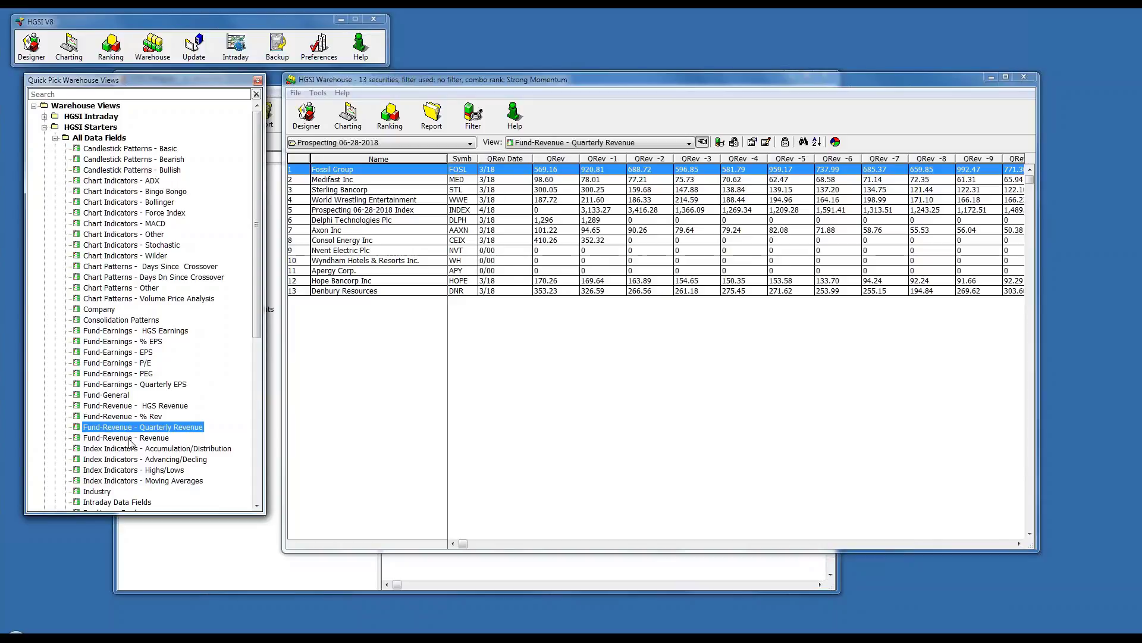
- Step back up through the quick pick views one by one to apply "Chart Indicators - Stochastic"
key("Up")
key("Up")
key("Up")
key("Up")
key("Up")
key("Up")
key("Up")
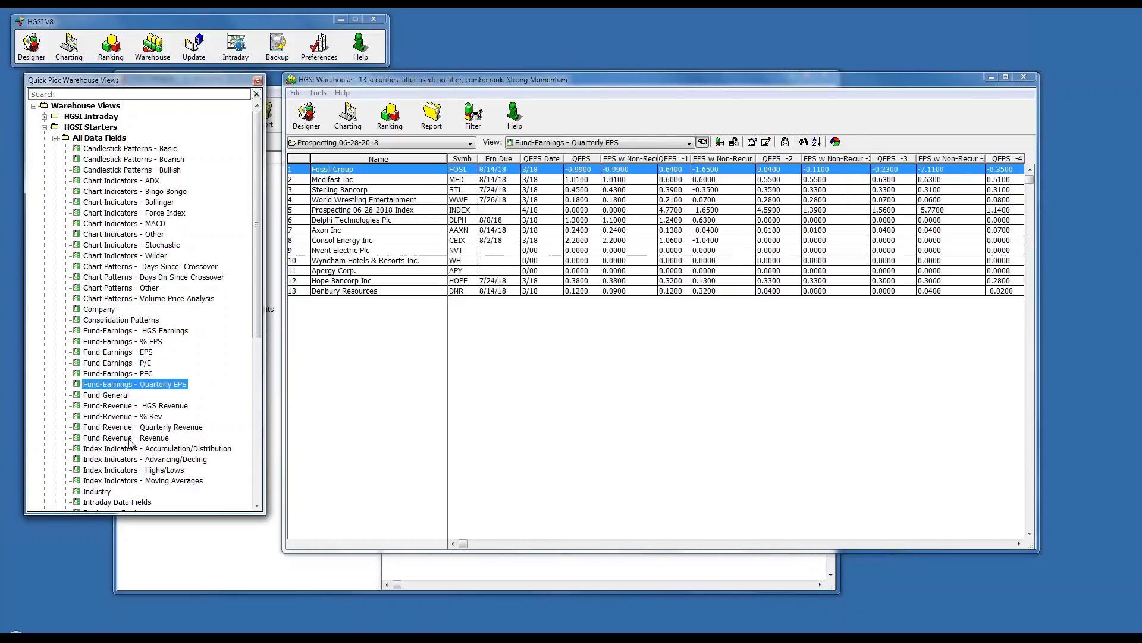
key("Up")
key("Up")
key("Up")
key("Up")
key("Up")
key("Up")
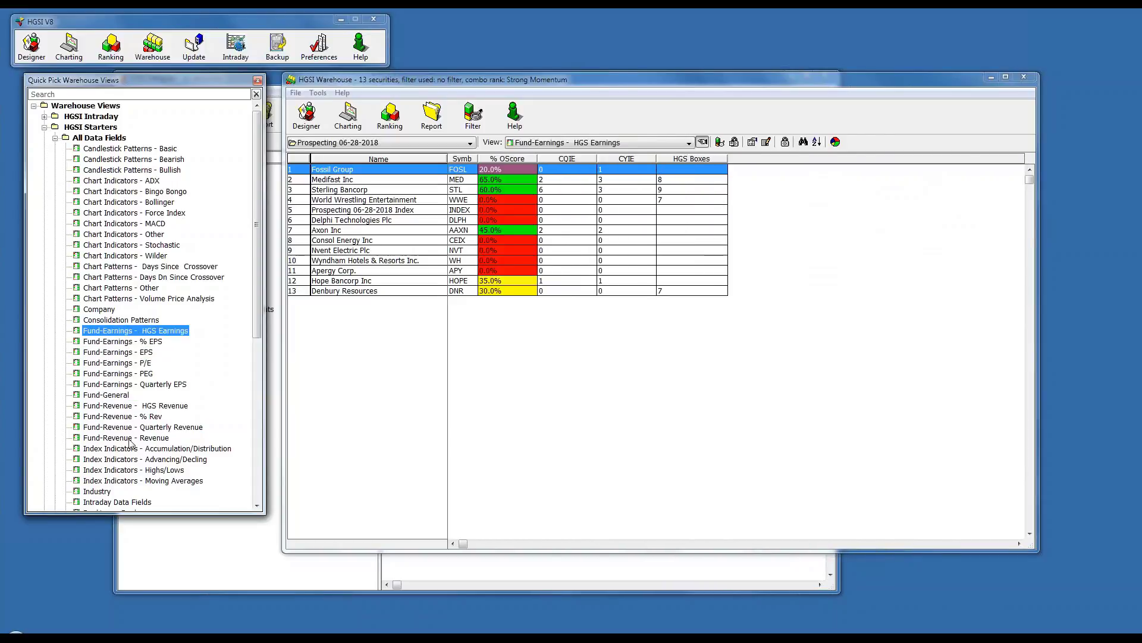
key("Up")
key("Up")
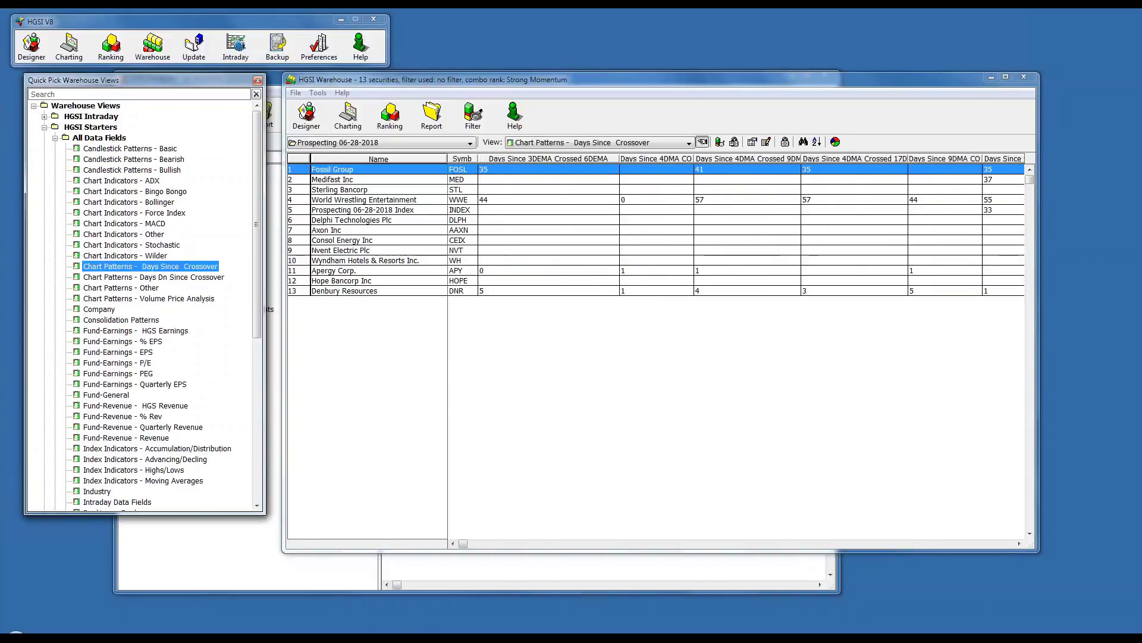
key("Up")
key("Up")
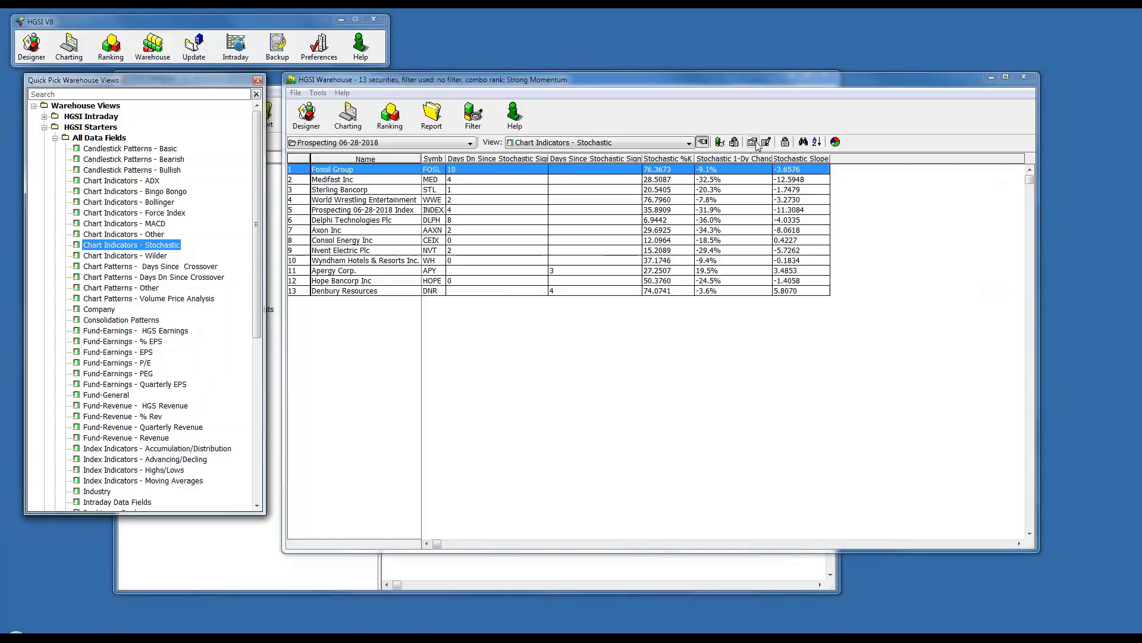
- Check the Stochastic view's list of columns to display and look over the first securities' Days Dn Since Stochastic Signal values
left_click(768, 141)
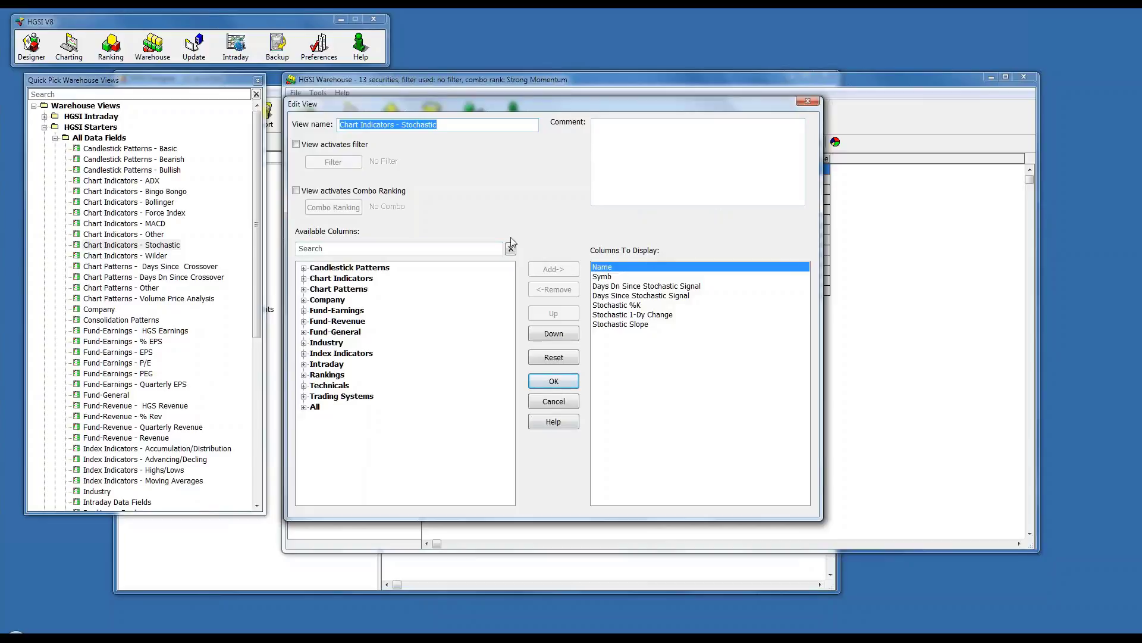
left_click(555, 402)
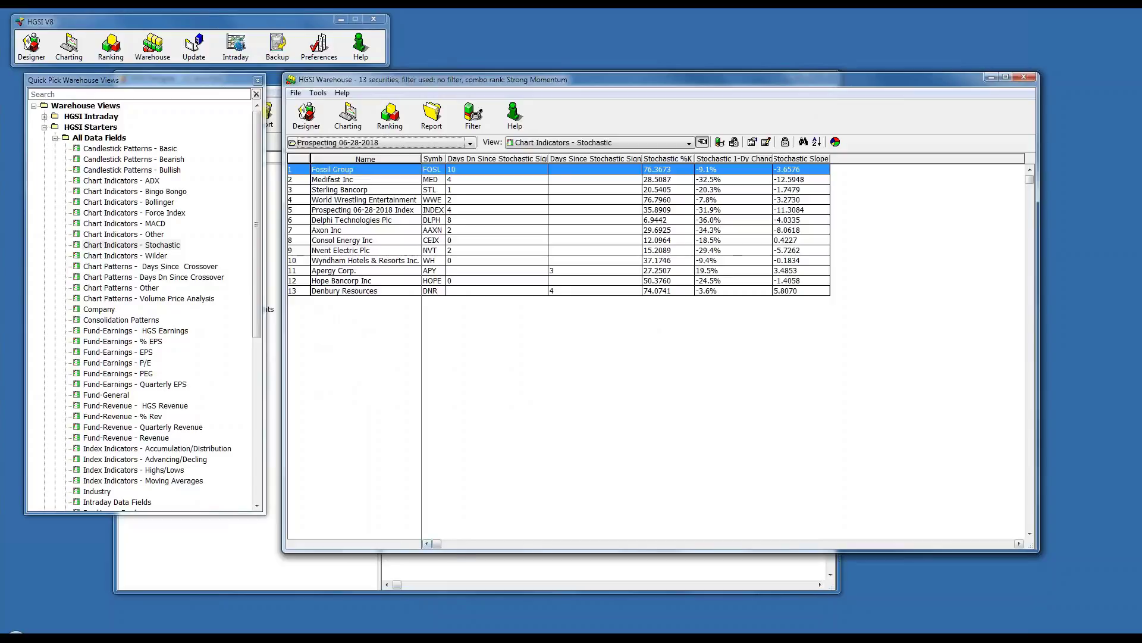
left_click(462, 543)
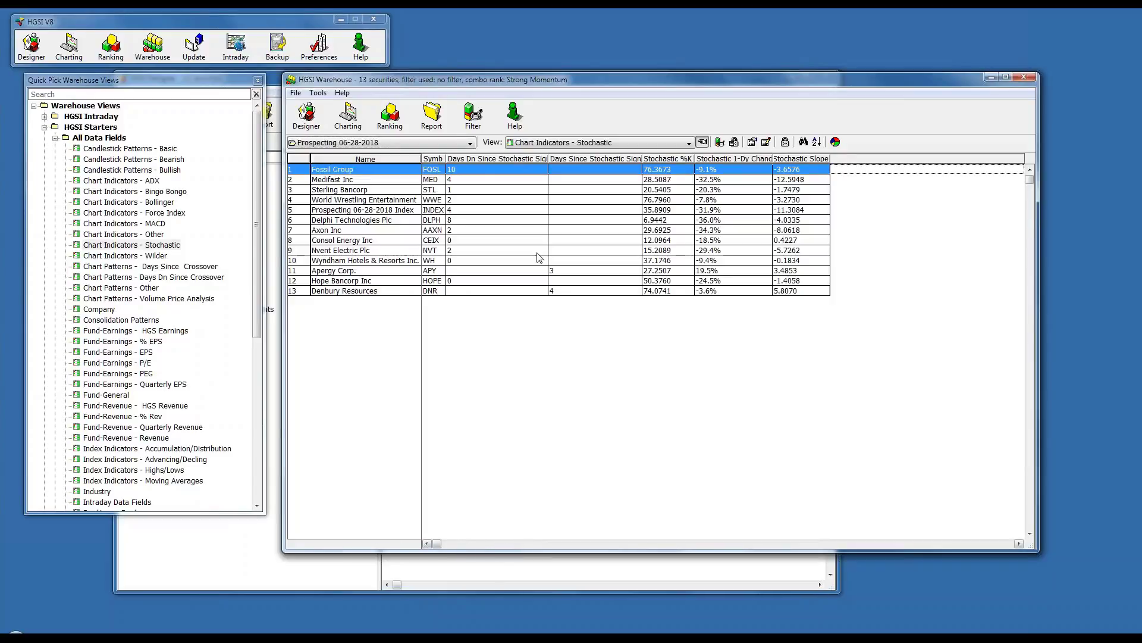
left_click(468, 181)
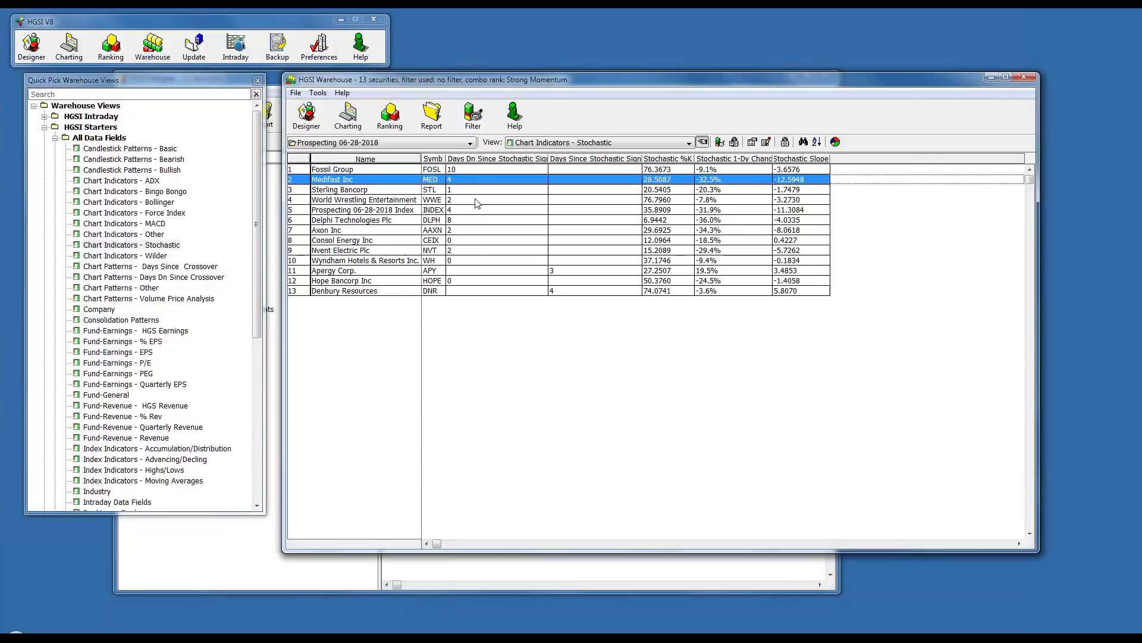
left_click(476, 200)
left_click(483, 171)
left_click(485, 191)
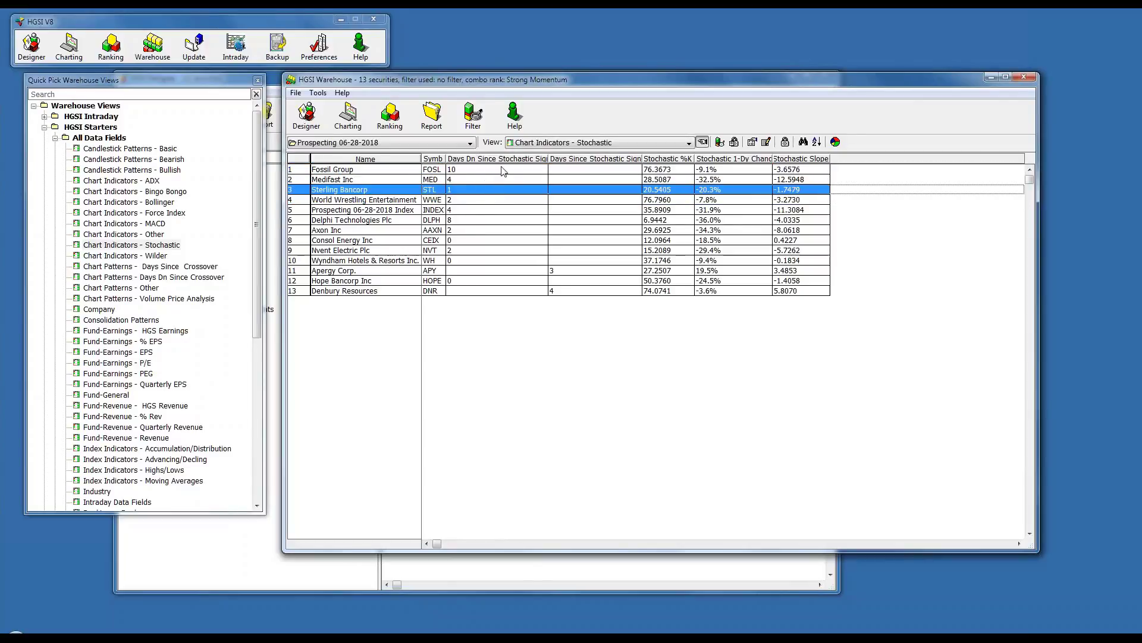
- Sort the securities by Days Dn Since Stochastic Signal in both directions, by Days Since Stochastic Signal, and finally by Stochastic %K descending
left_click(505, 159)
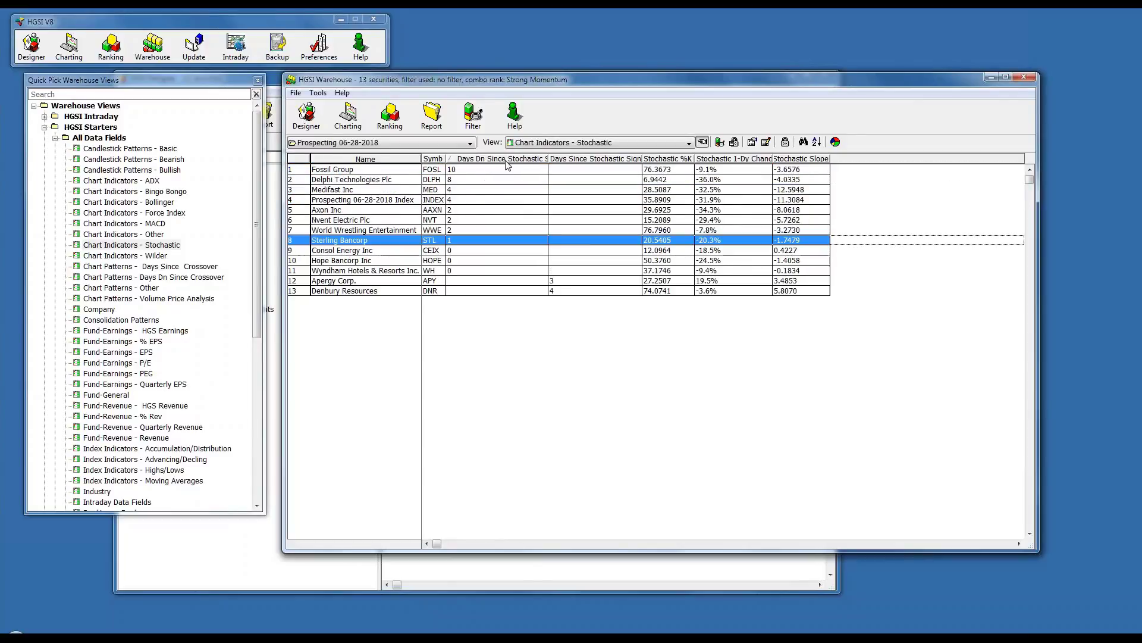
left_click(505, 160)
left_click(505, 160)
left_click(557, 174)
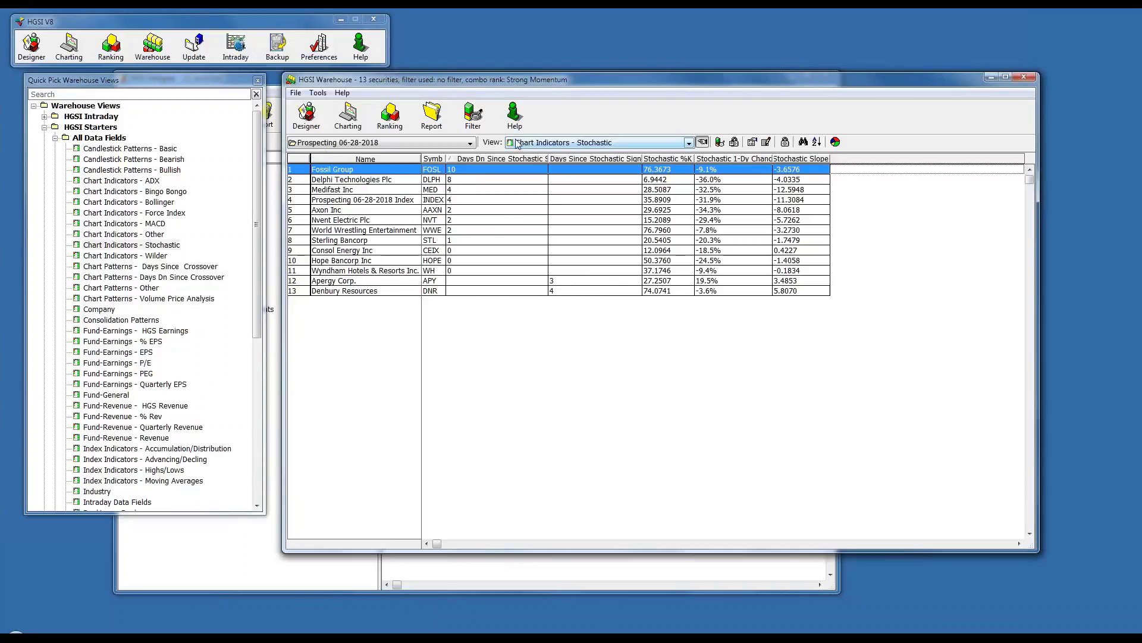
left_click(488, 159)
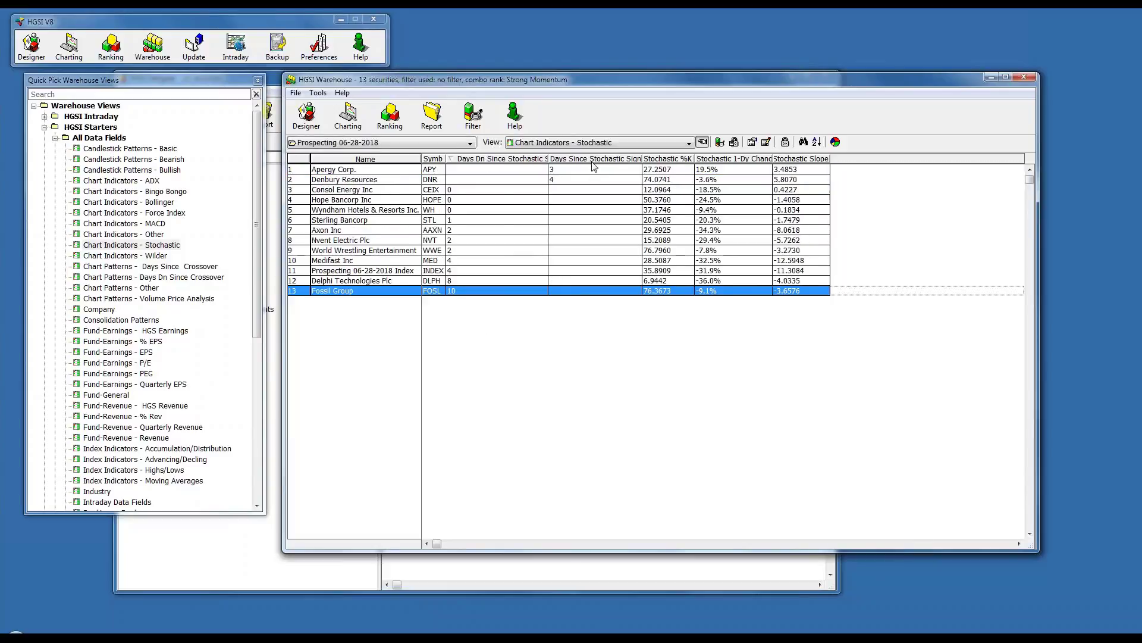
left_click(592, 160)
left_click(660, 158)
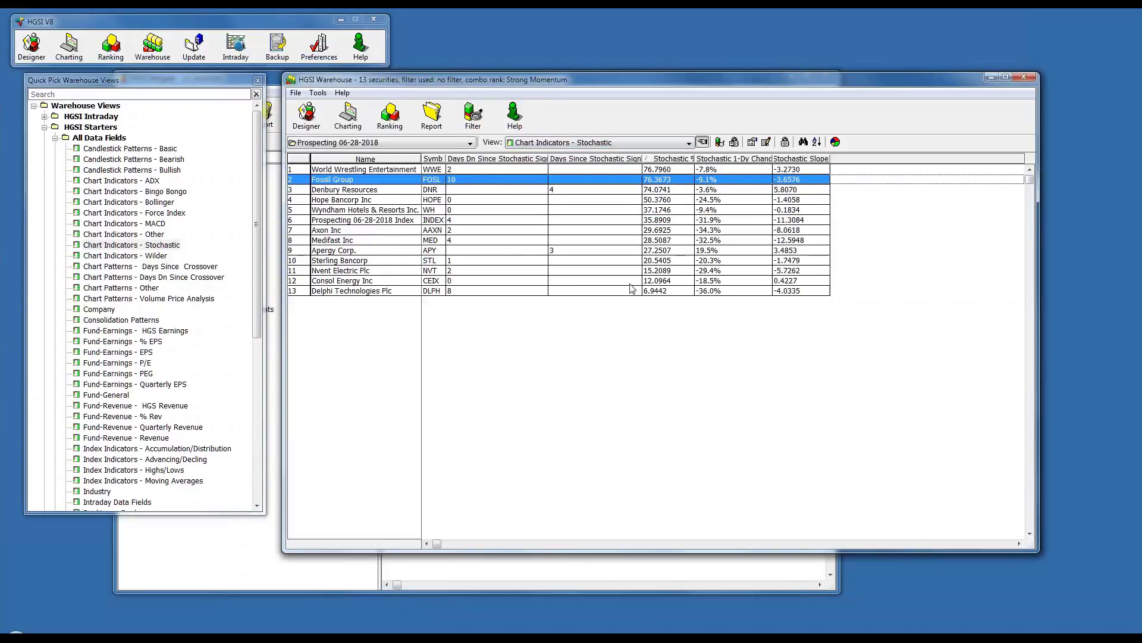
- Sort the securities by the Stochastic %K column in ascending order and back to descending
left_click(681, 158)
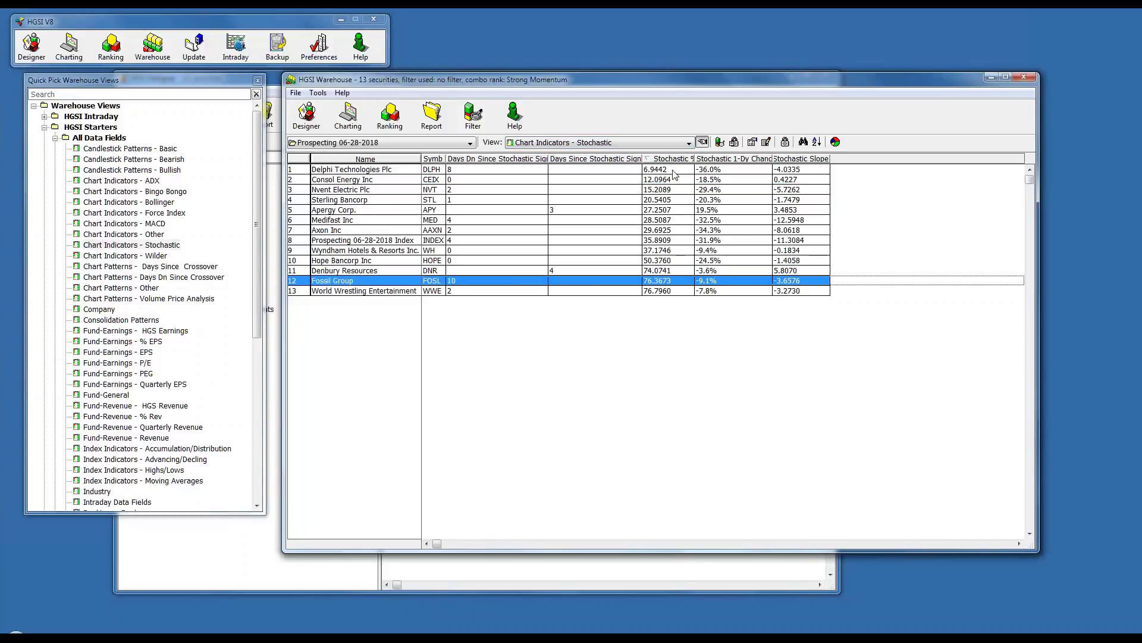
left_click(677, 159)
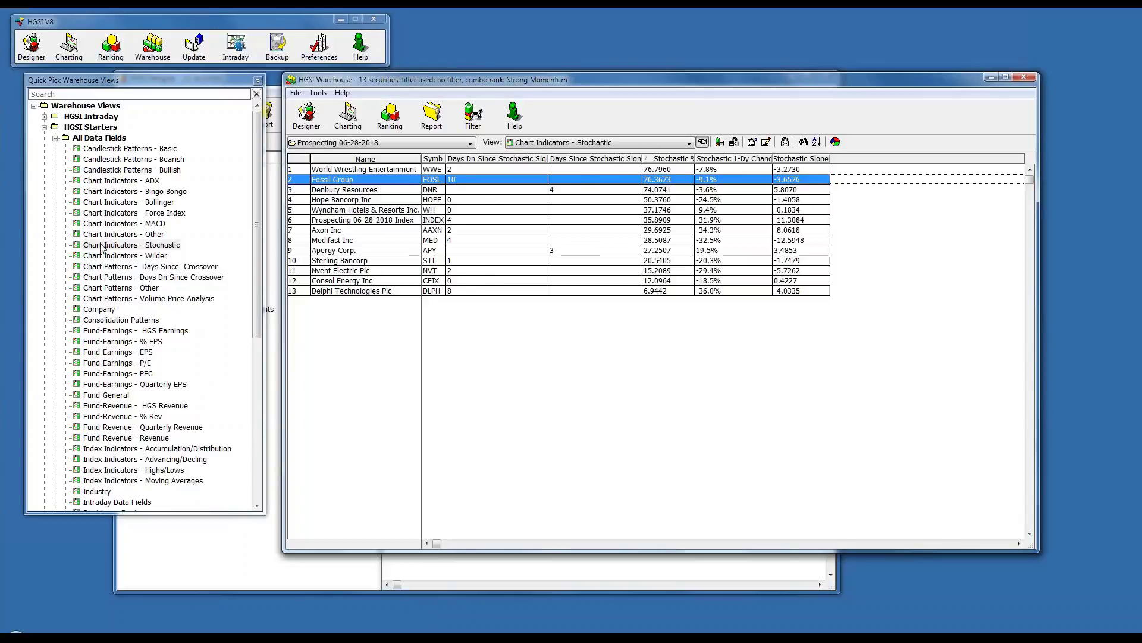
- Sample the All Data Fields views Days Dn Since Crossover, Fund-Earnings - PEG, Technicals - Price Change and Rankings - Rank
left_click(117, 278)
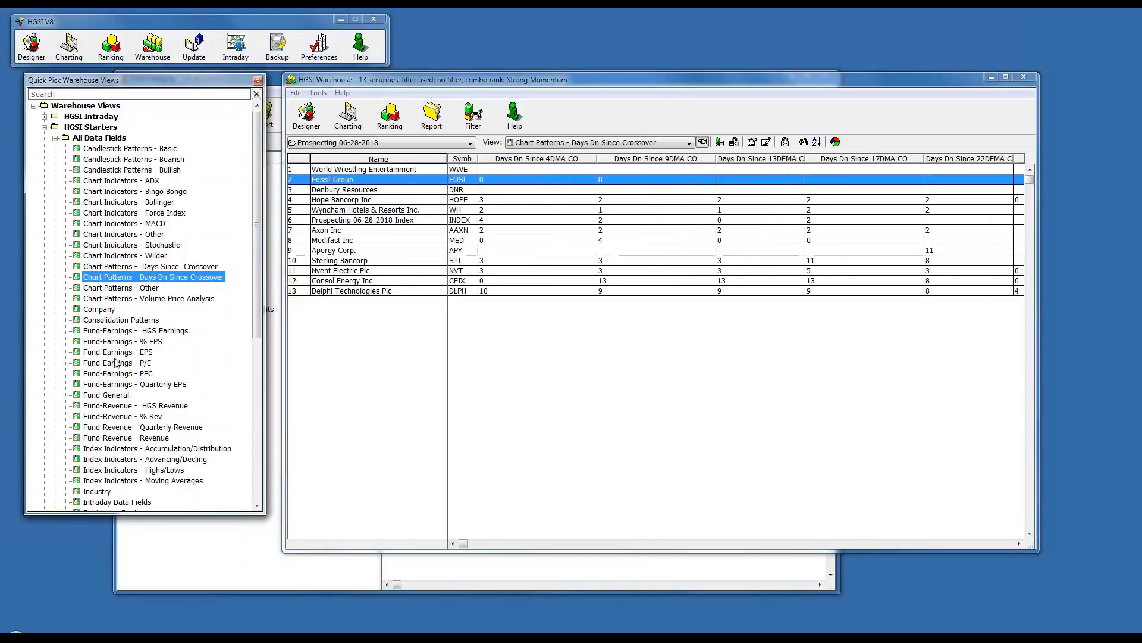
left_click(117, 373)
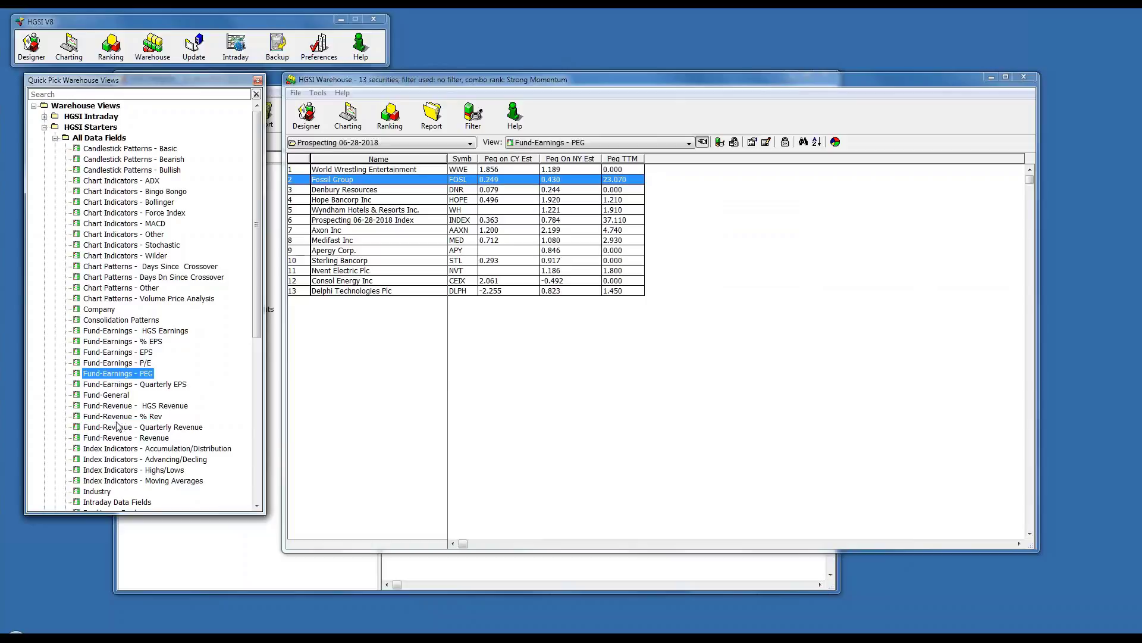
scroll(114, 423, "down", 1)
scroll(115, 423, "down", 5)
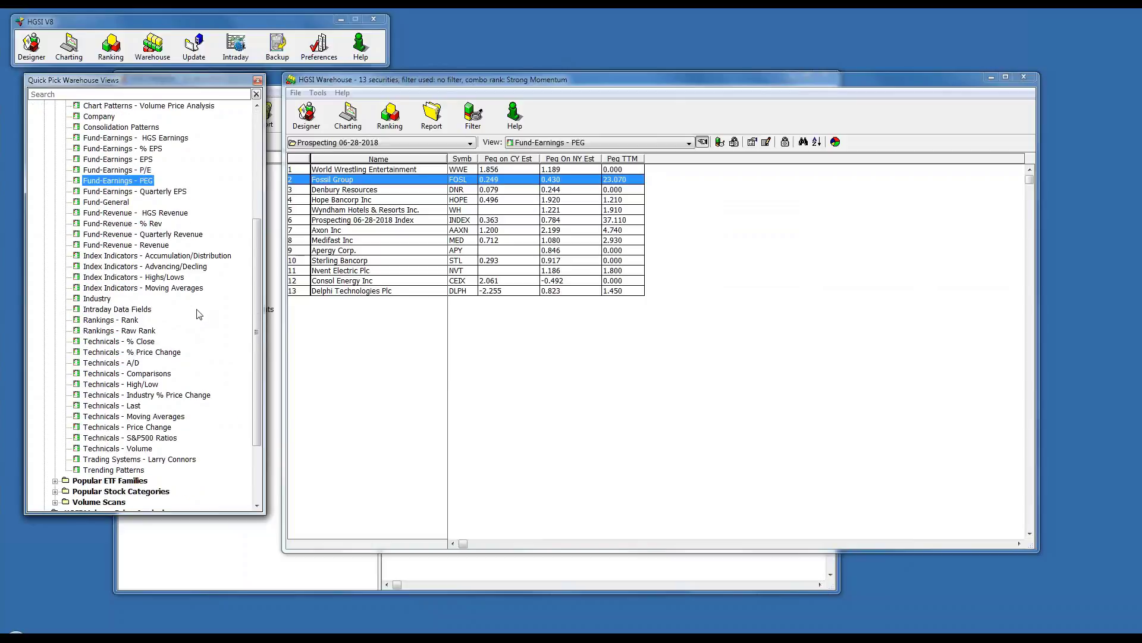
left_click(135, 428)
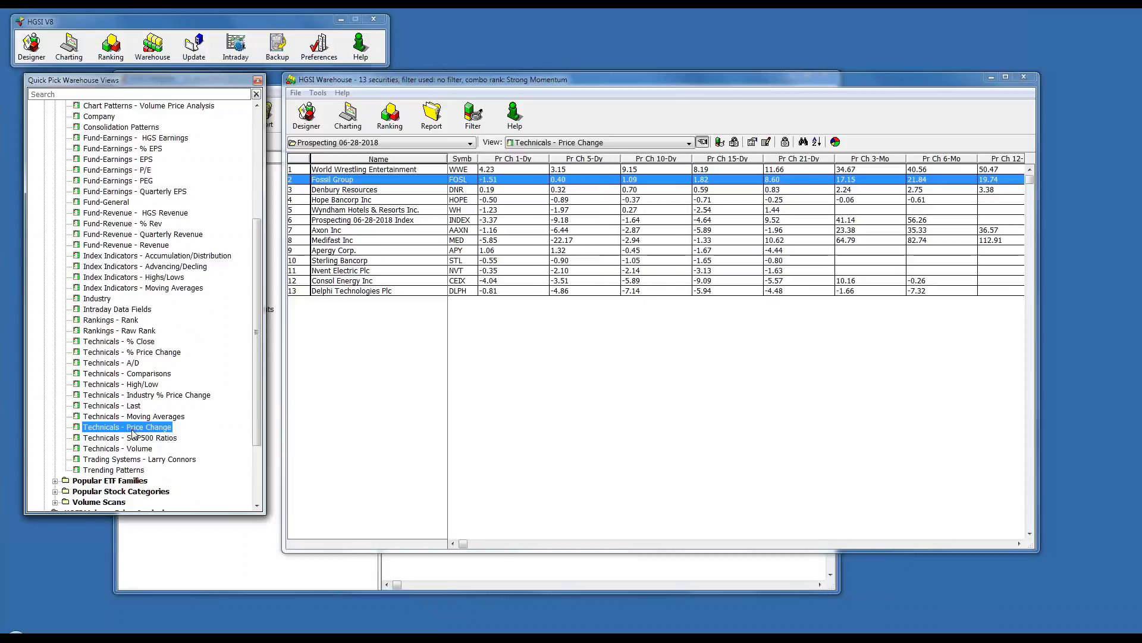
left_click(133, 321)
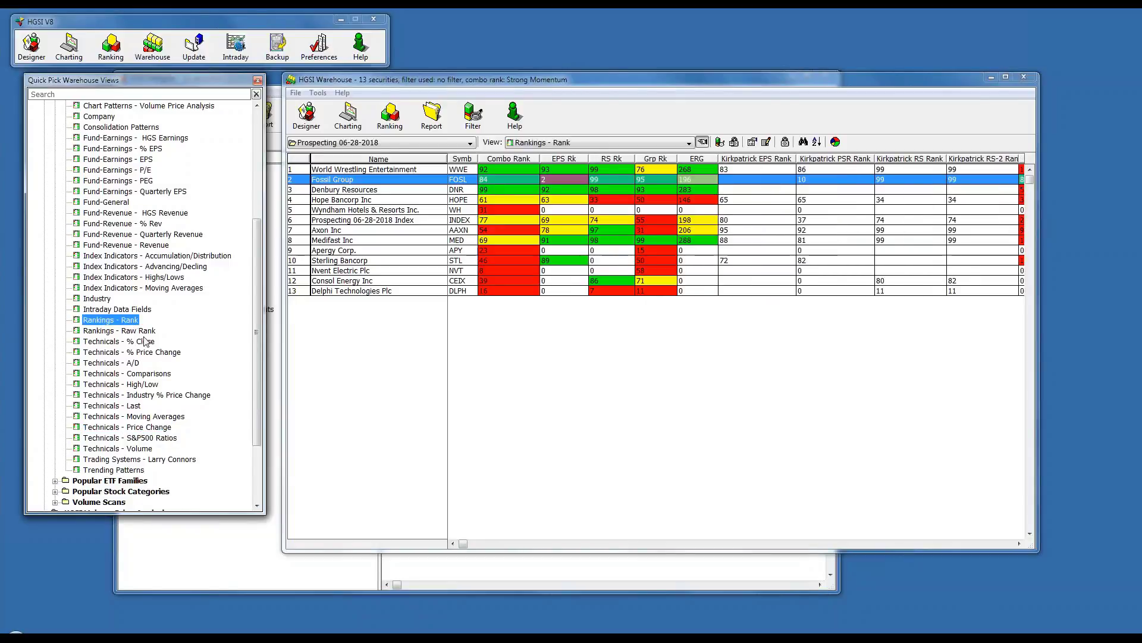
- View Quarterly Revenue and PEG, settle on "Chart Indicators - Bingo Bongo", and collapse the All Data Fields folder
left_click(121, 237)
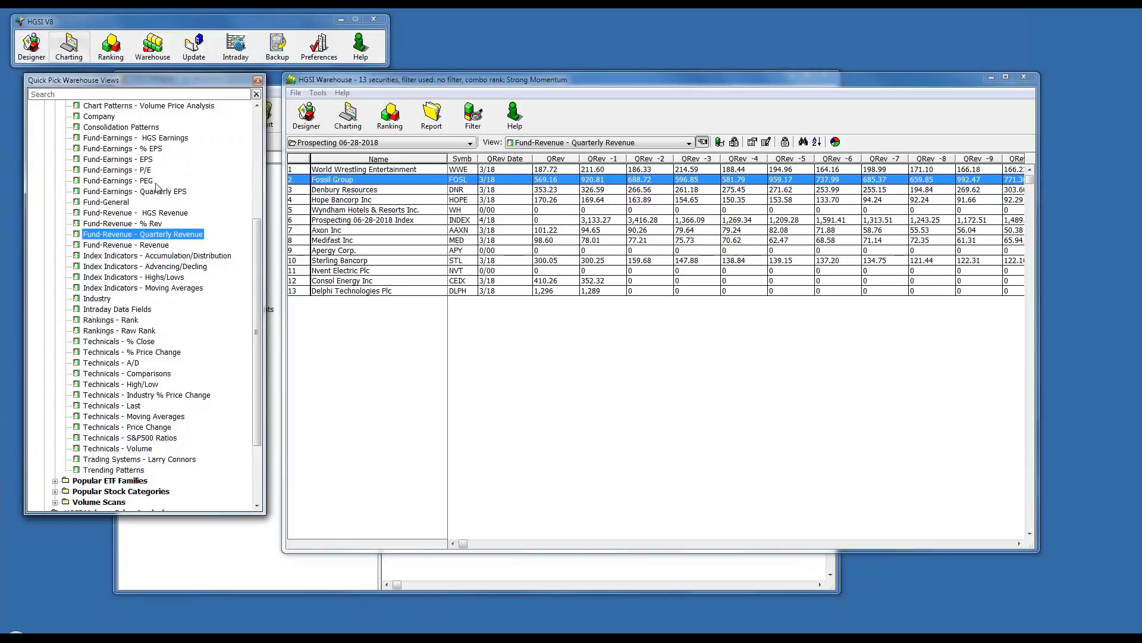
left_click(119, 182)
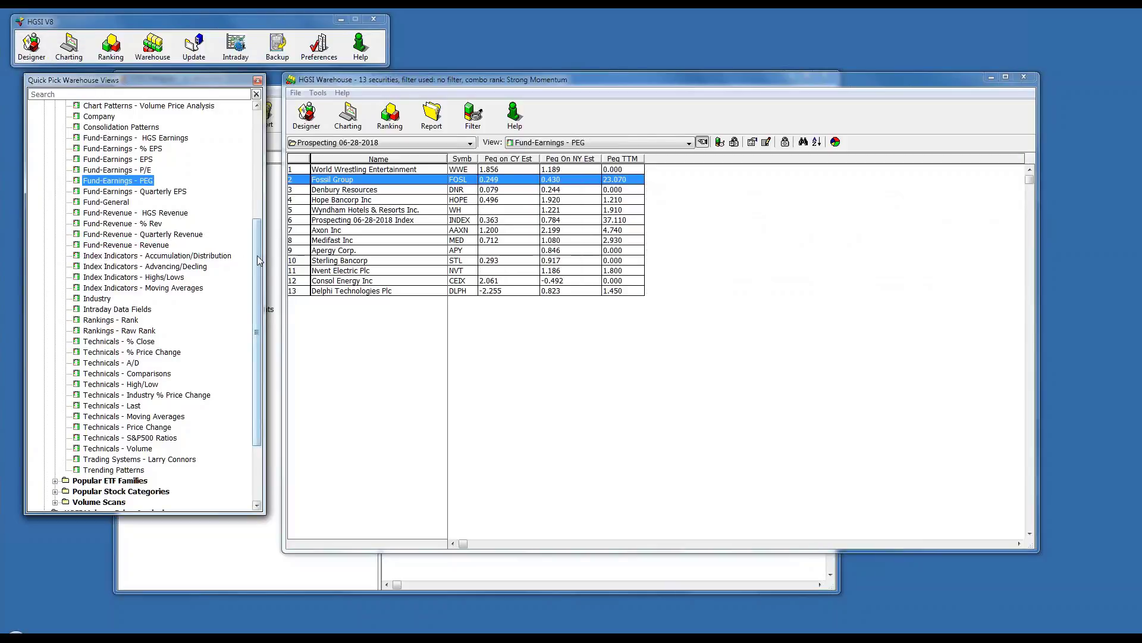
left_click_drag(257, 268, 258, 159)
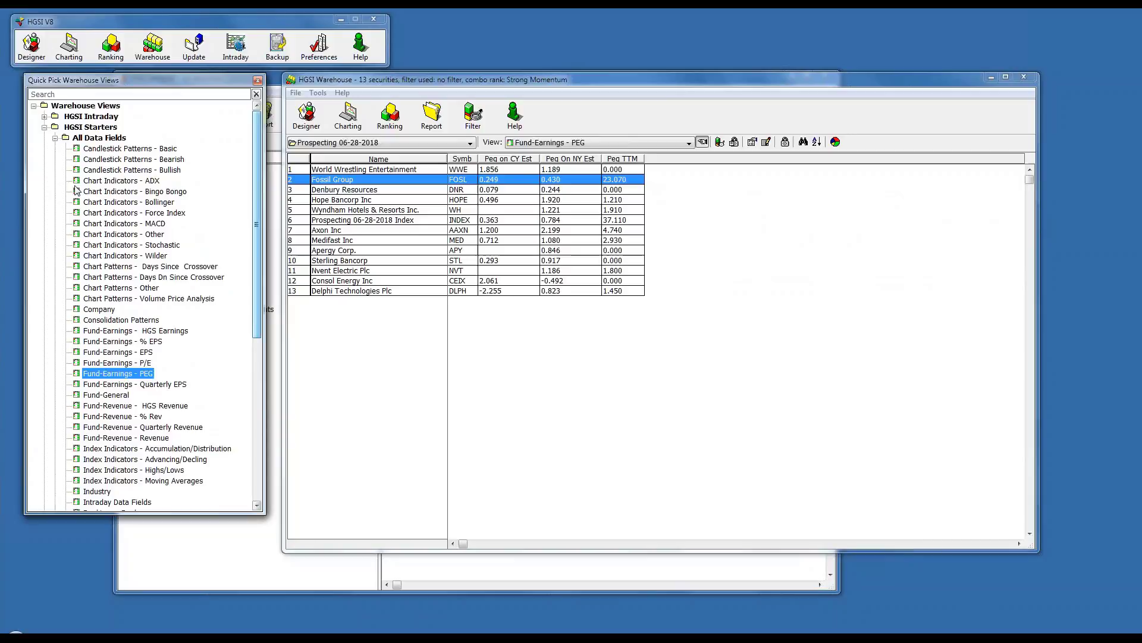
left_click(122, 192)
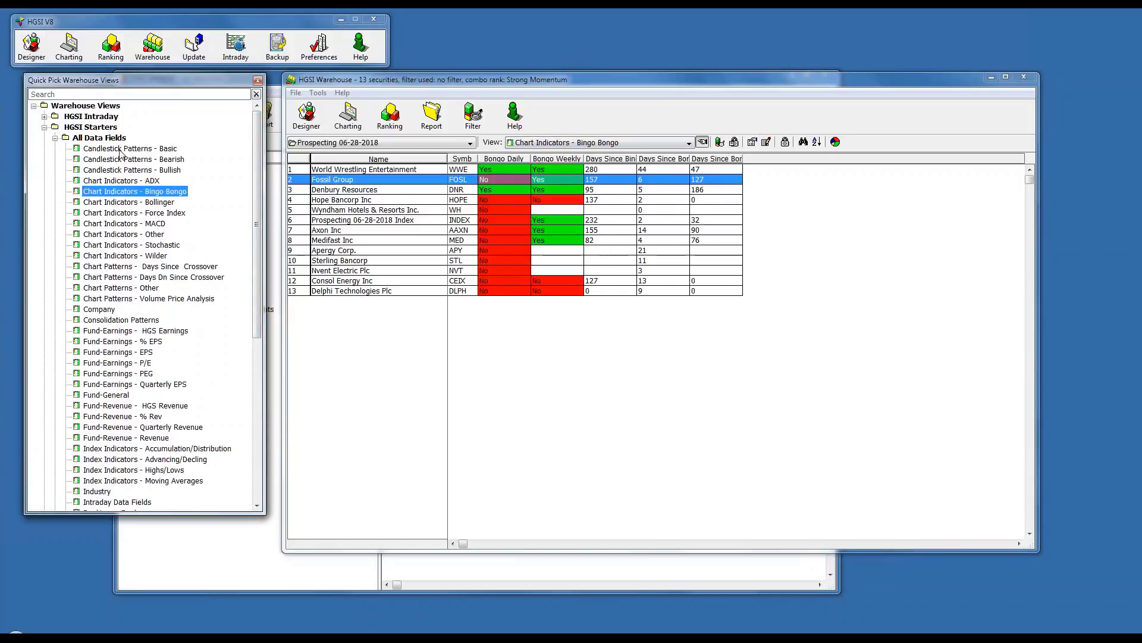
left_click(55, 138)
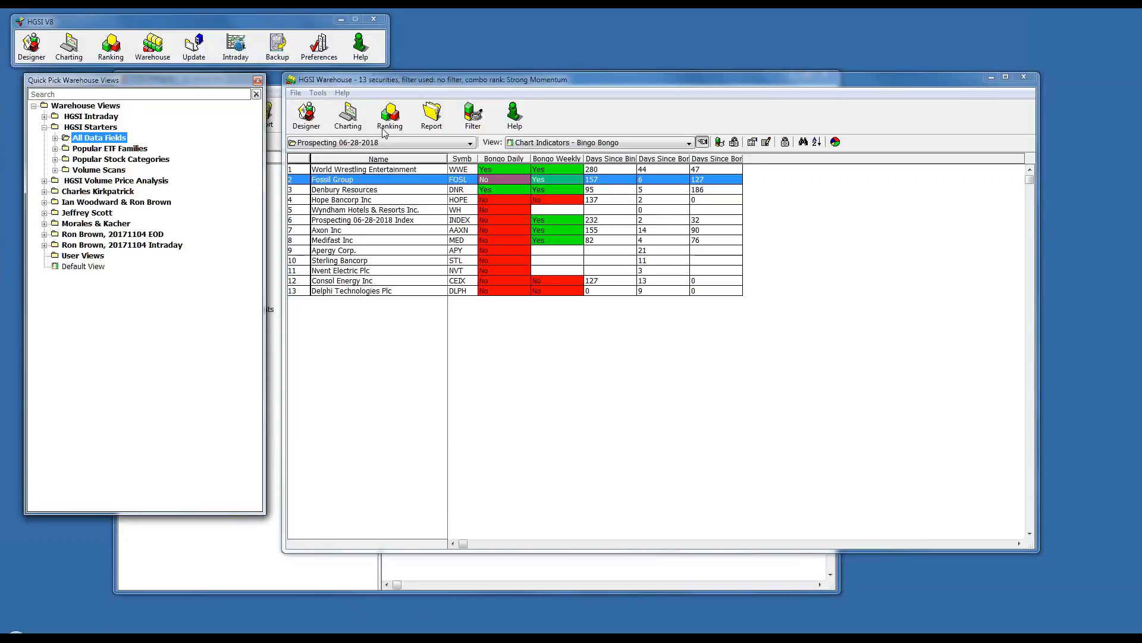
- Apply the user filter "Prospecting 06-28-2018" and switch the warehouse to the All Securities group
left_click(473, 116)
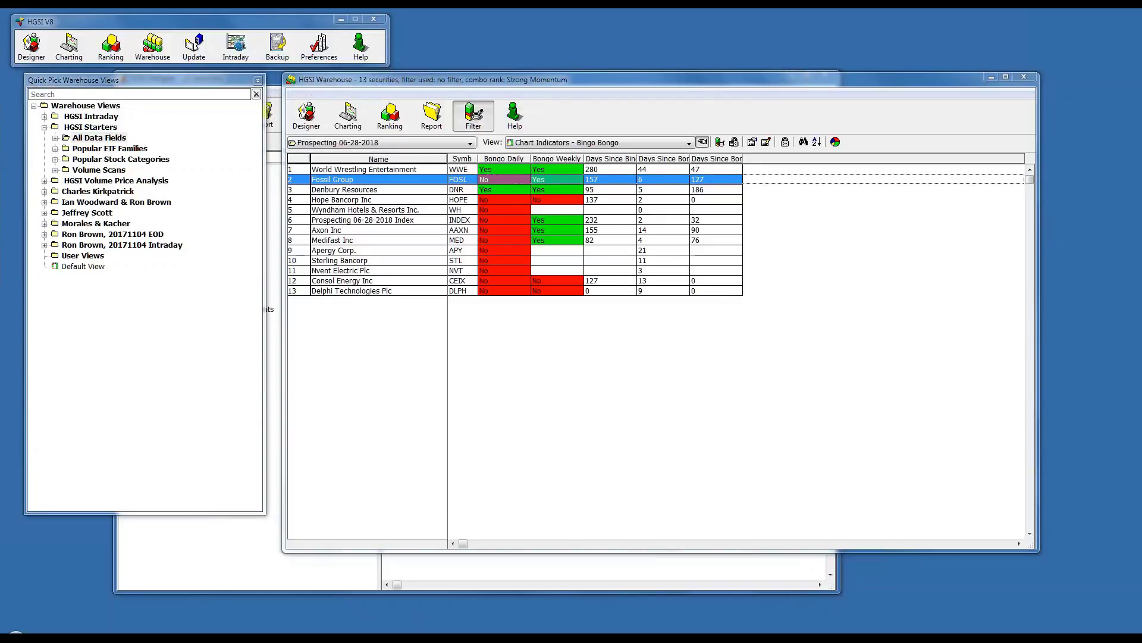
left_click(316, 269)
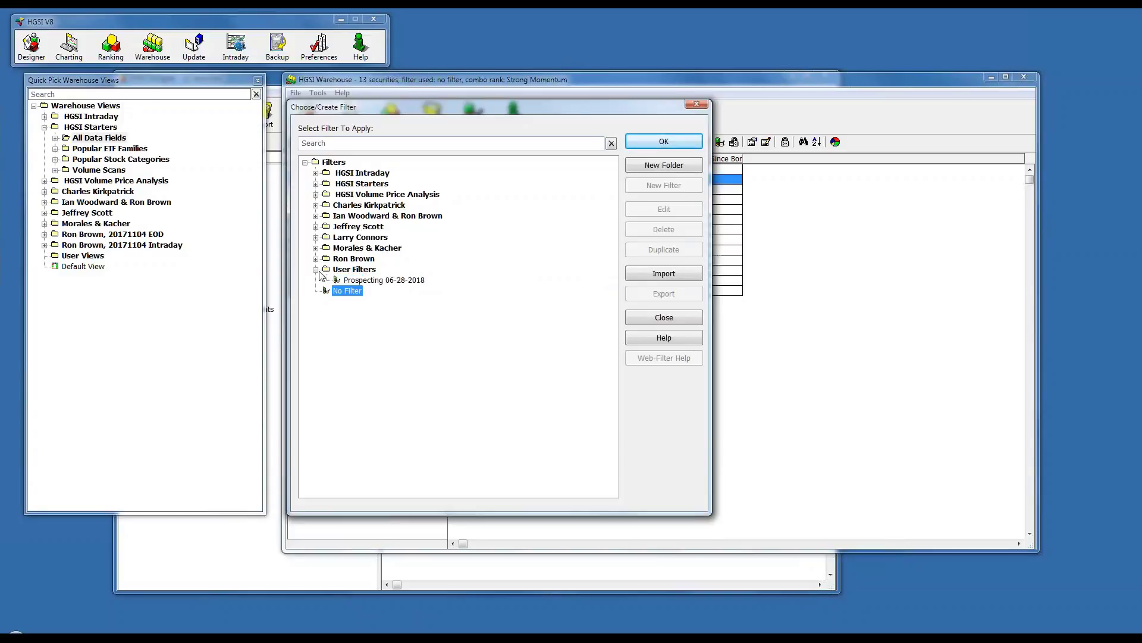
left_click(384, 280)
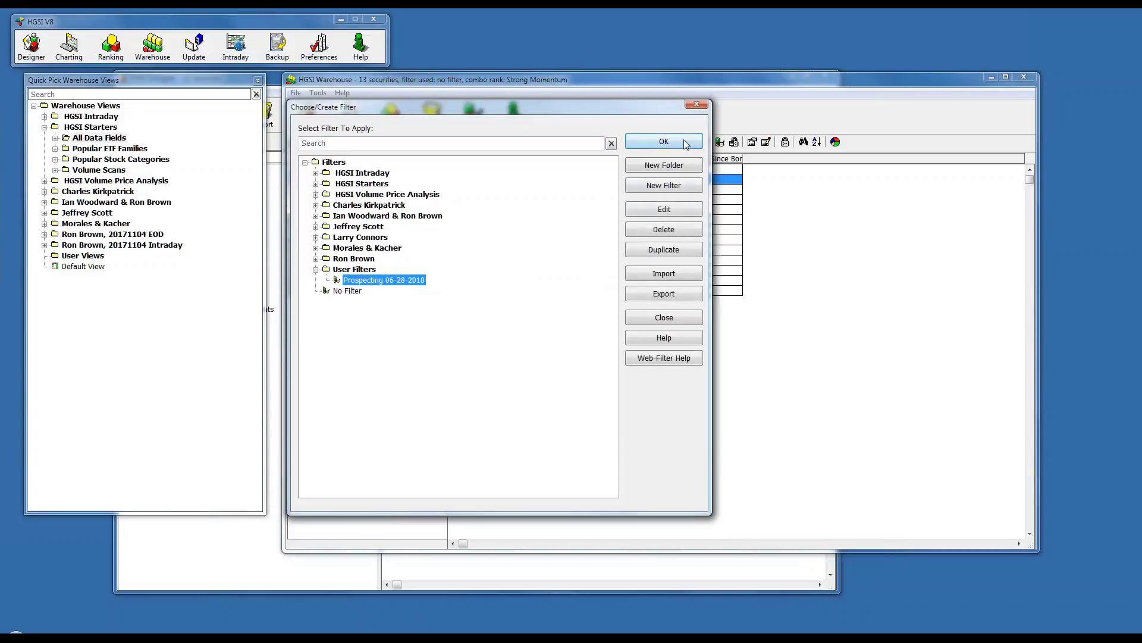
left_click(664, 141)
left_click(470, 143)
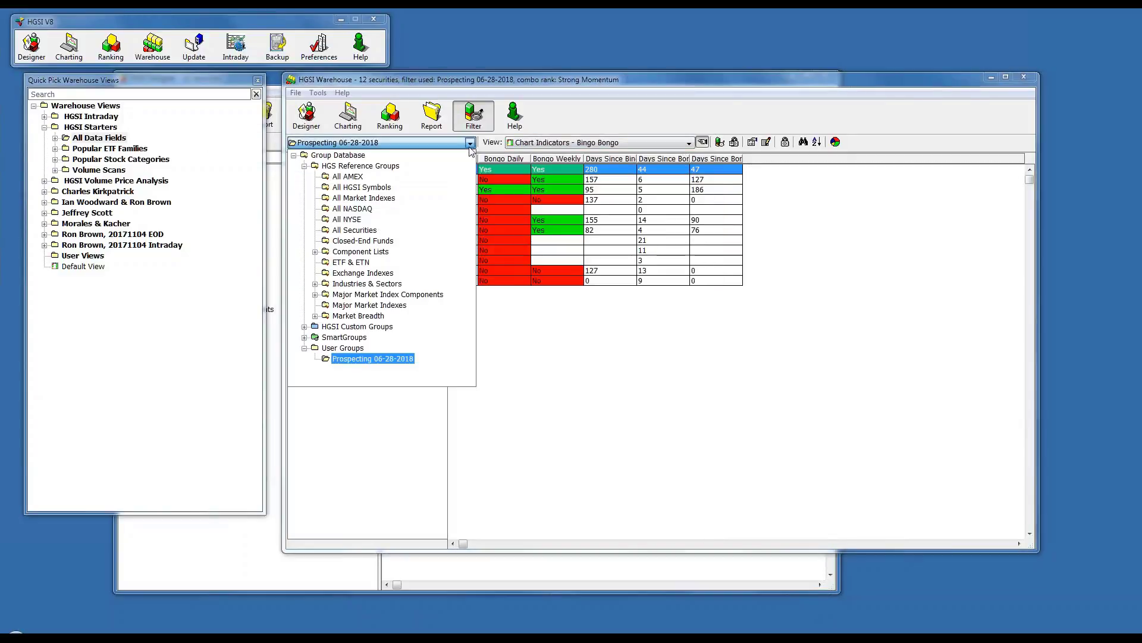
left_click(346, 231)
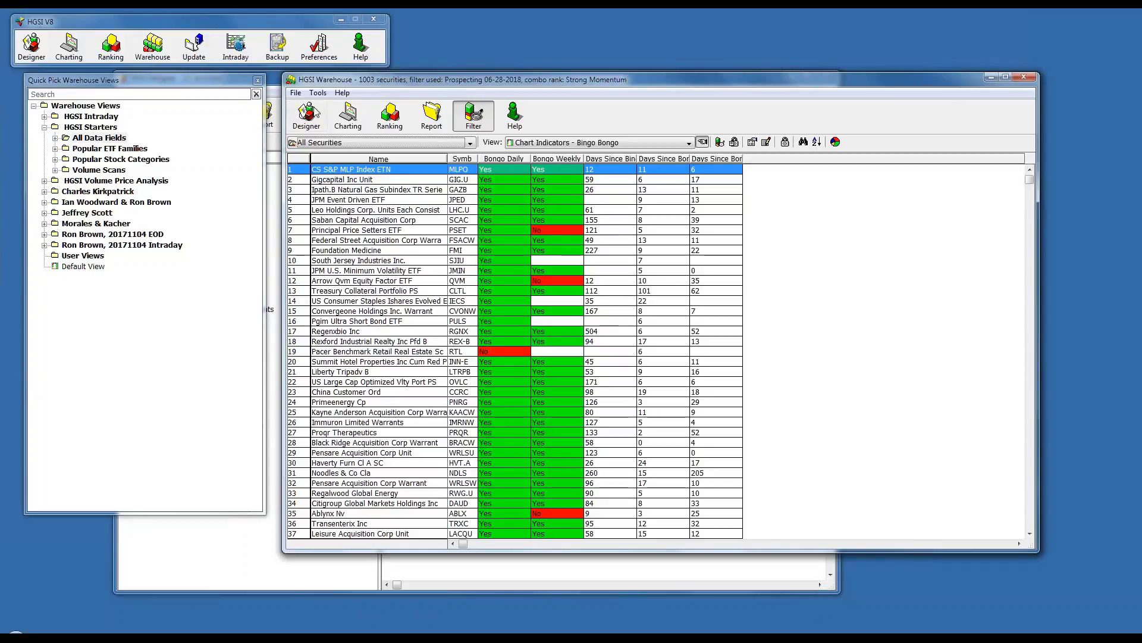
- Make a group named "All Securities Filtering" under User Groups from the filtered list and generate its index
left_click(296, 94)
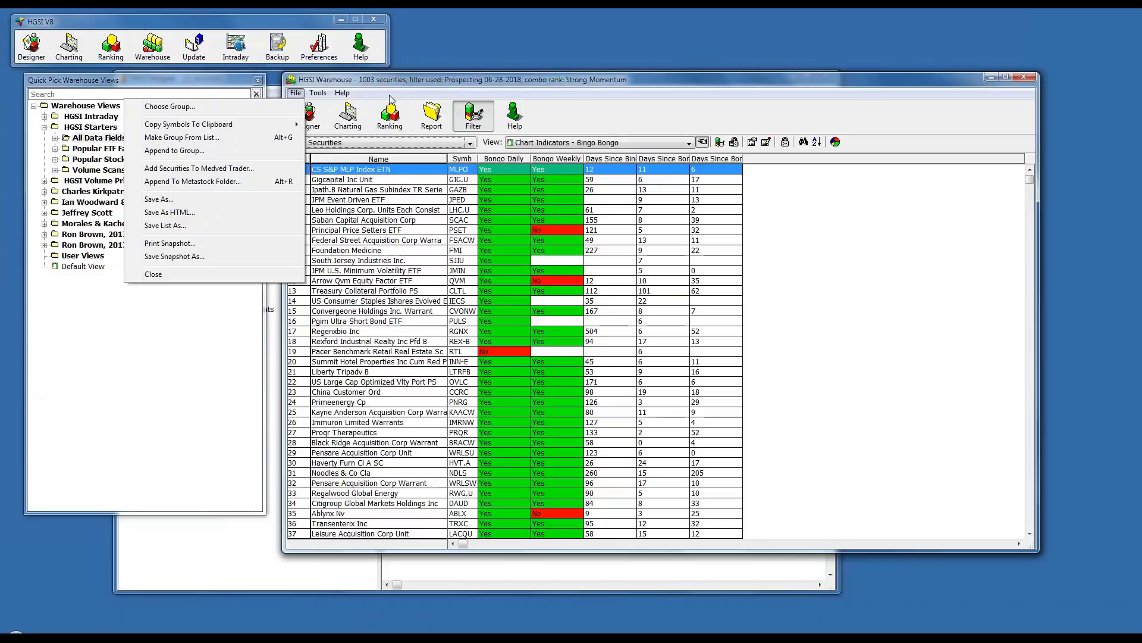
left_click(252, 141)
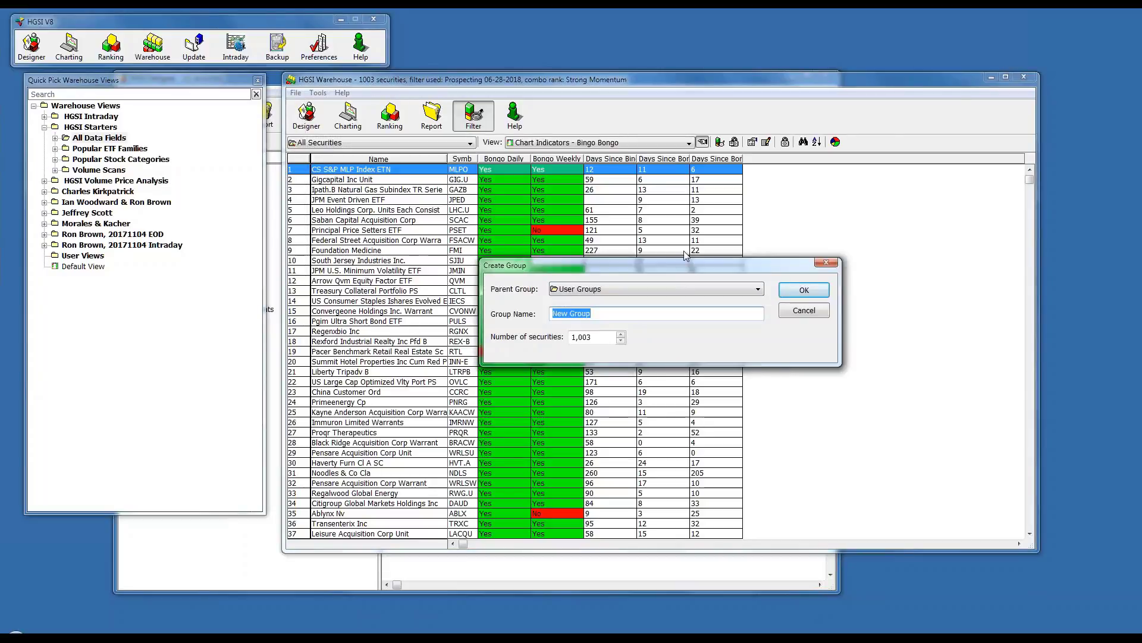
type("All S")
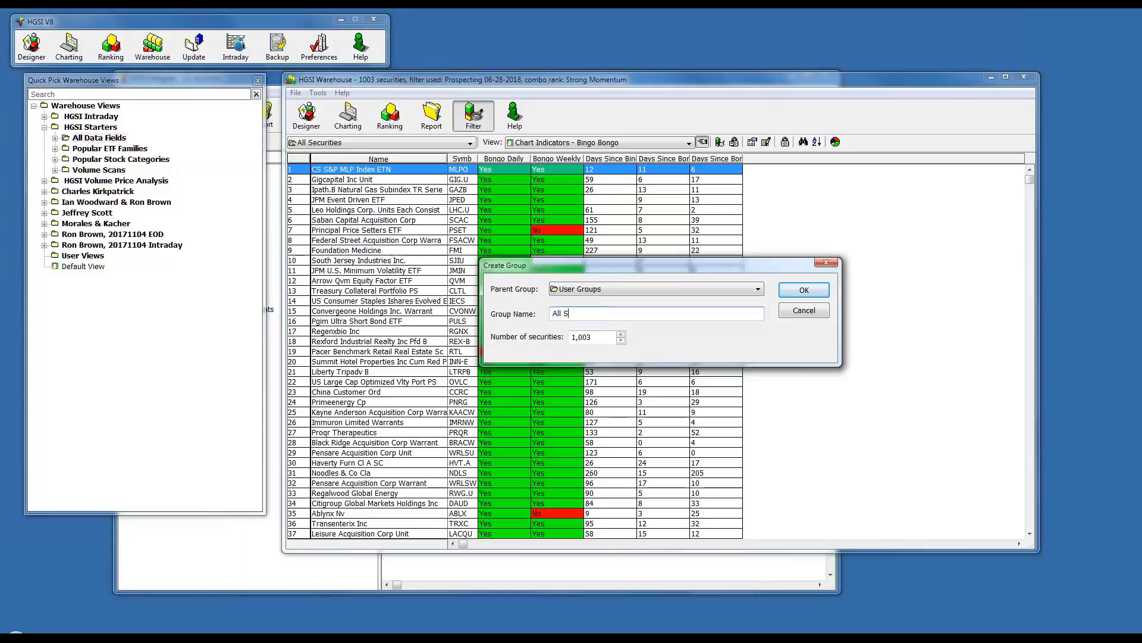
type("ecurities Filtering")
left_click(802, 290)
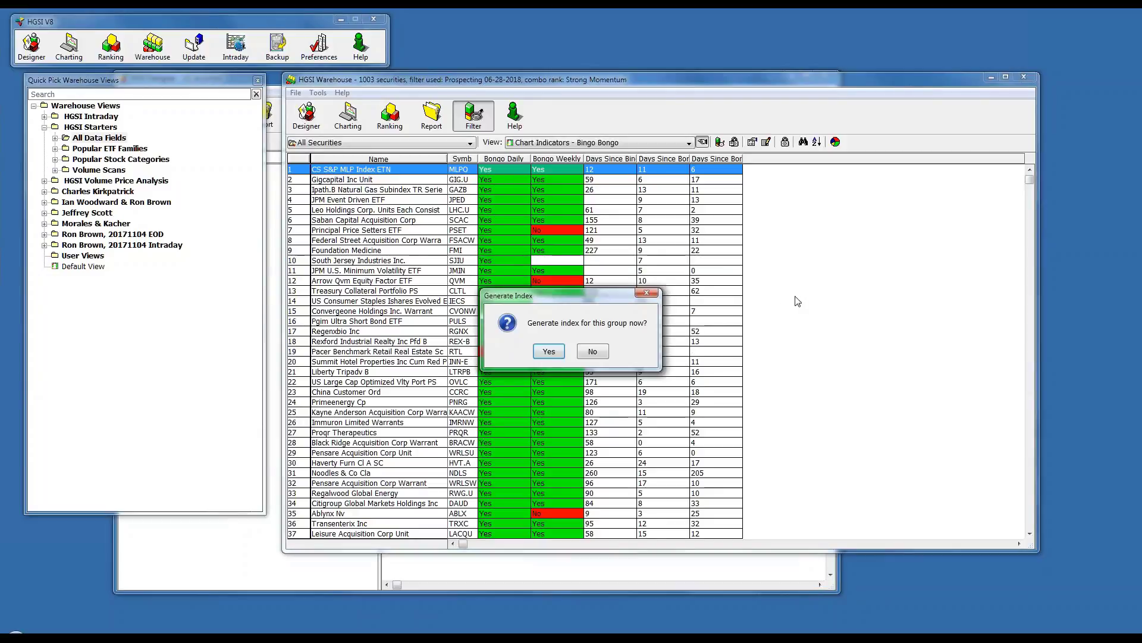
left_click(554, 352)
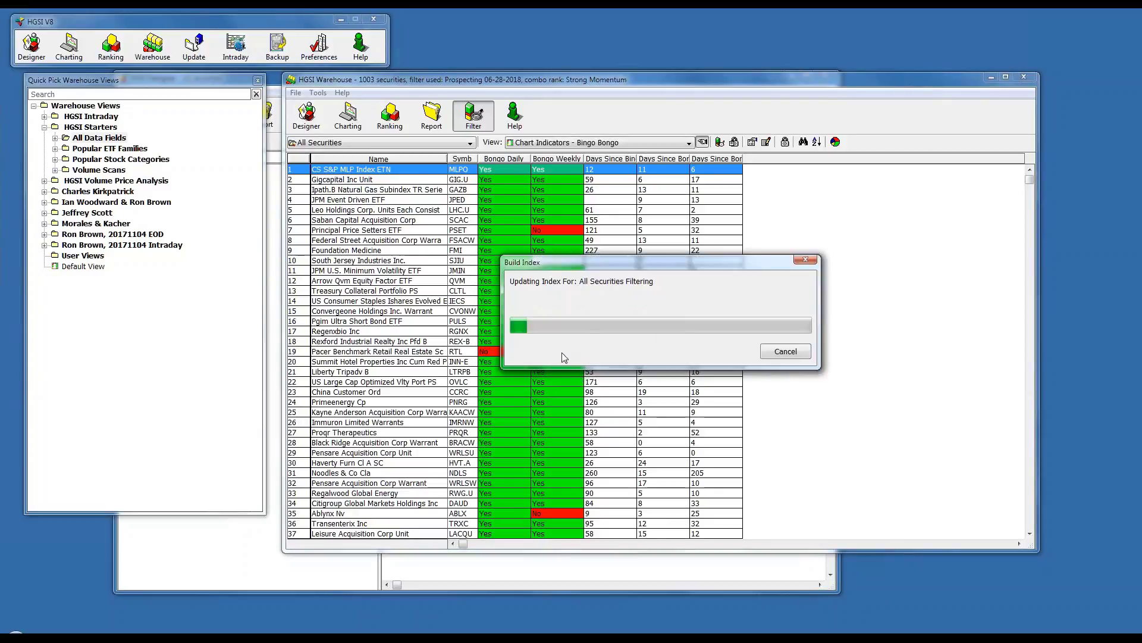
- Clear the current filter and apply the Volume Breakout filter from HGSI Starters' Volume Scans to the All Securities Filtering group
left_click(476, 119)
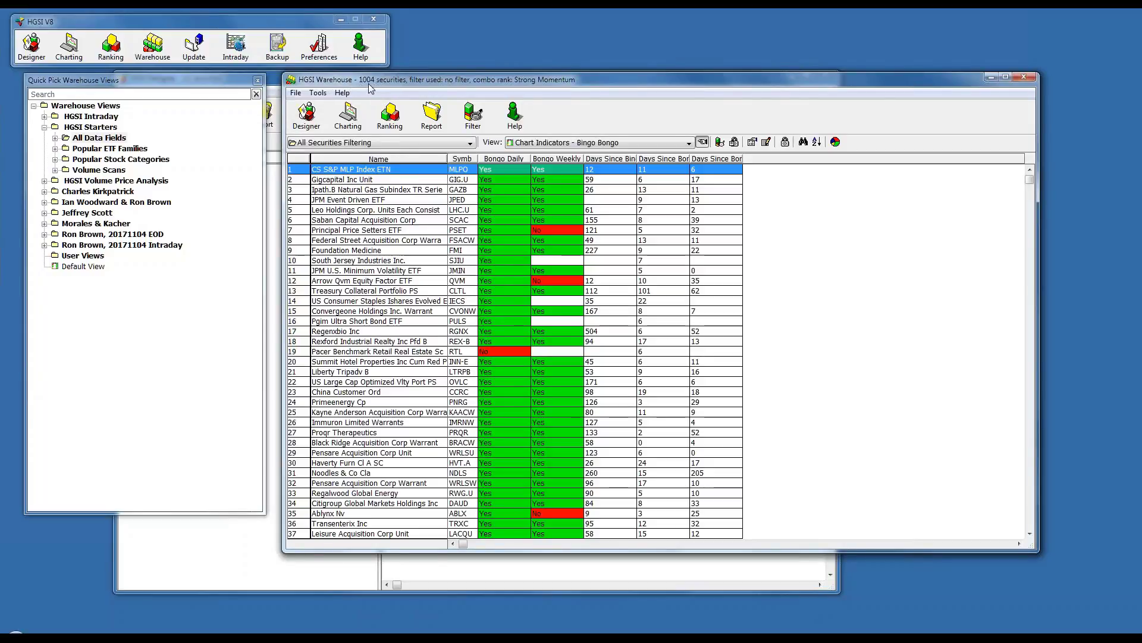
left_click(475, 115)
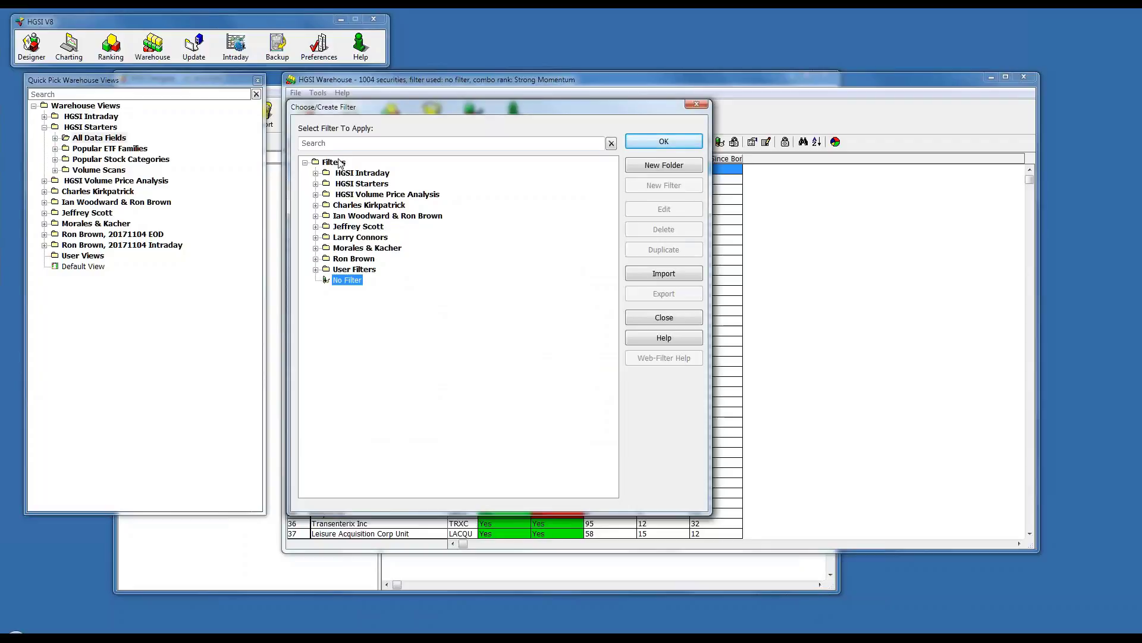
left_click(316, 184)
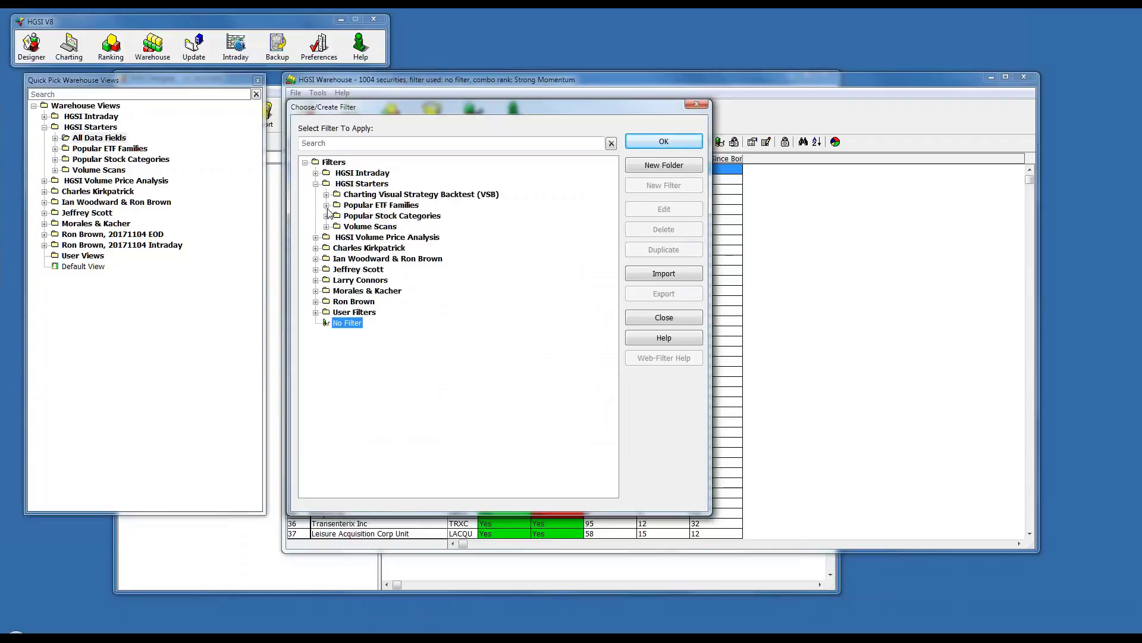
left_click(327, 226)
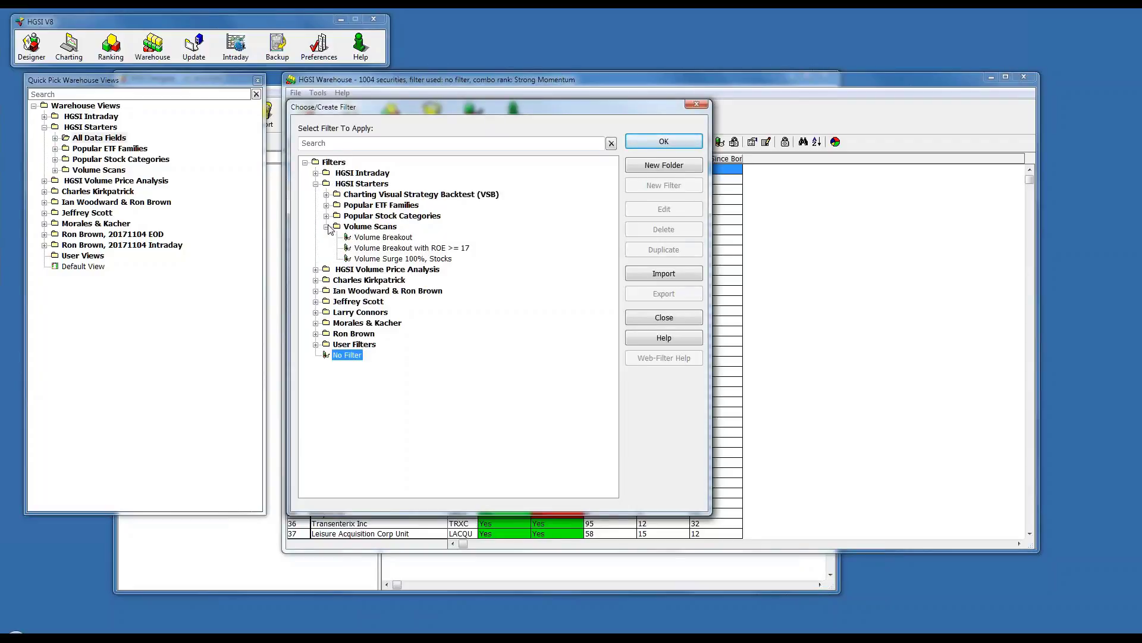
left_click(402, 239)
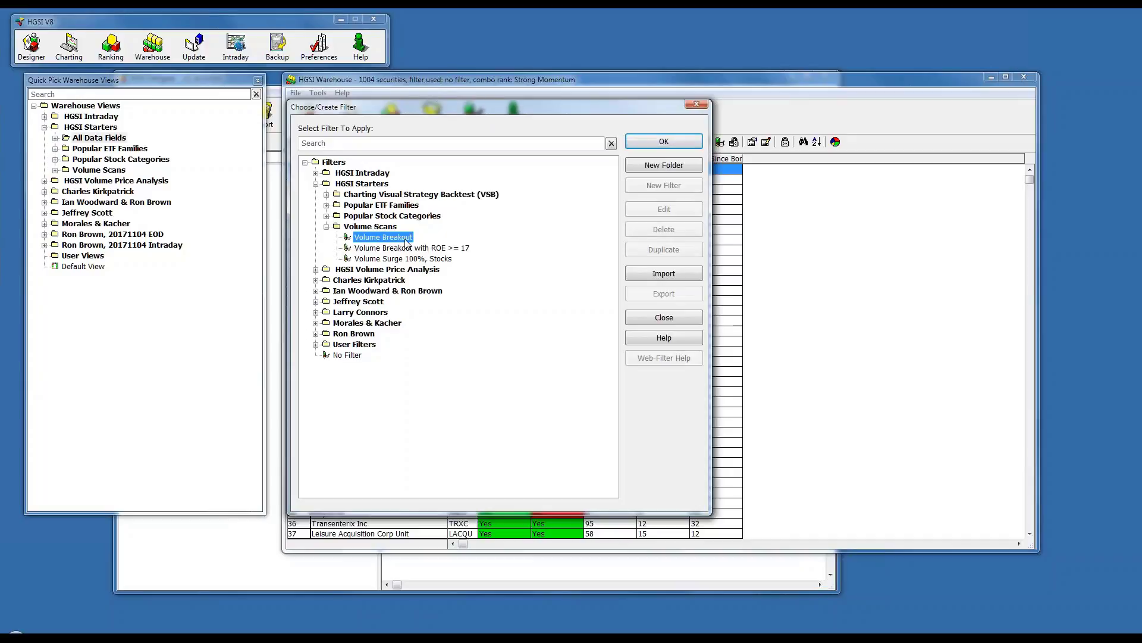
left_click(662, 143)
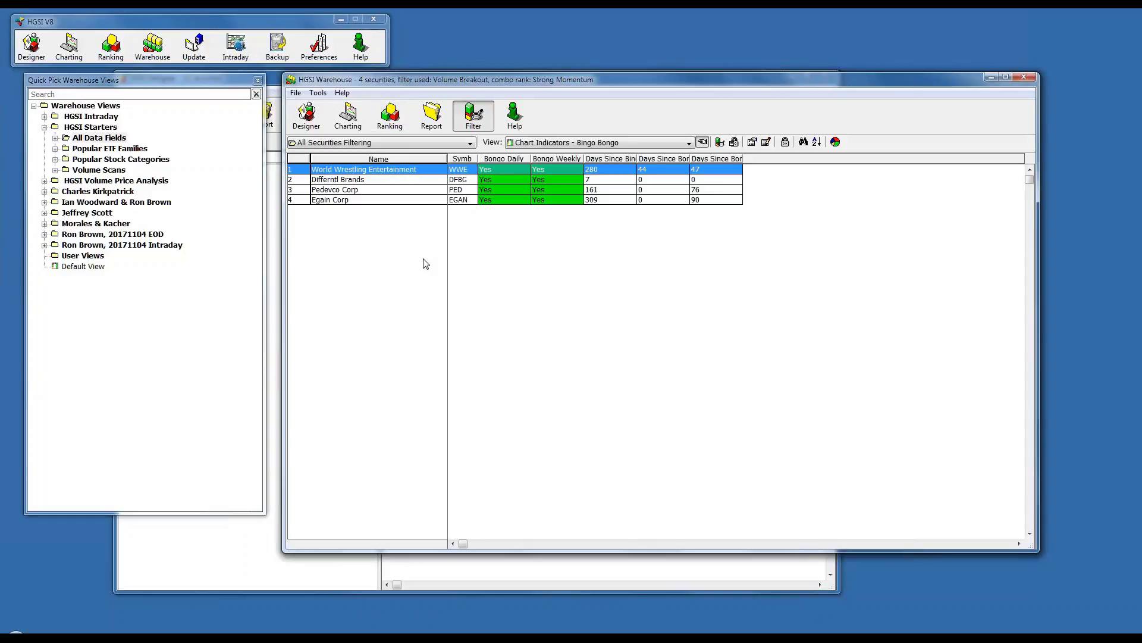
- Check the quick add to group options for World Wrestling Entertainment and Differntl Brands, and the commands for saving the filtered list as a group
right_click(391, 172)
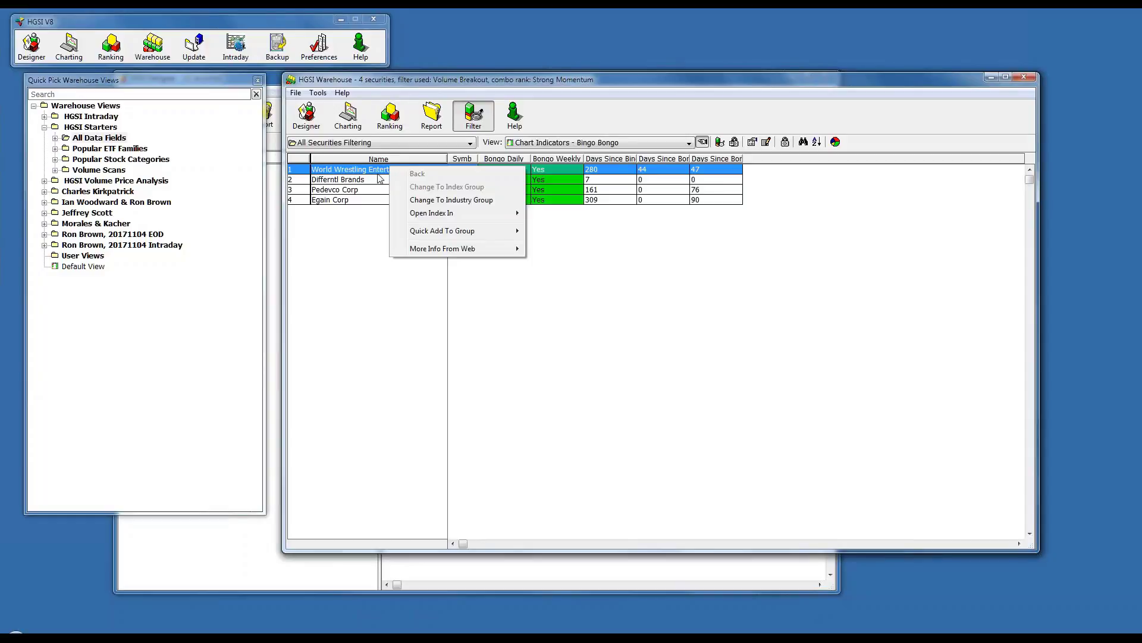
mouse_move(463, 236)
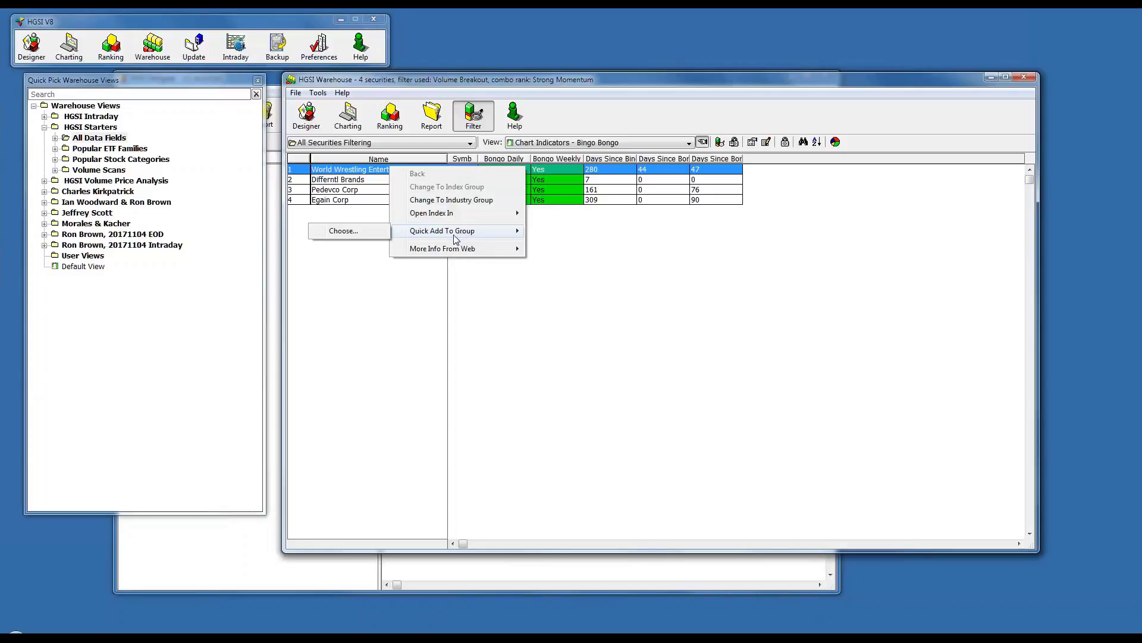
left_click(592, 249)
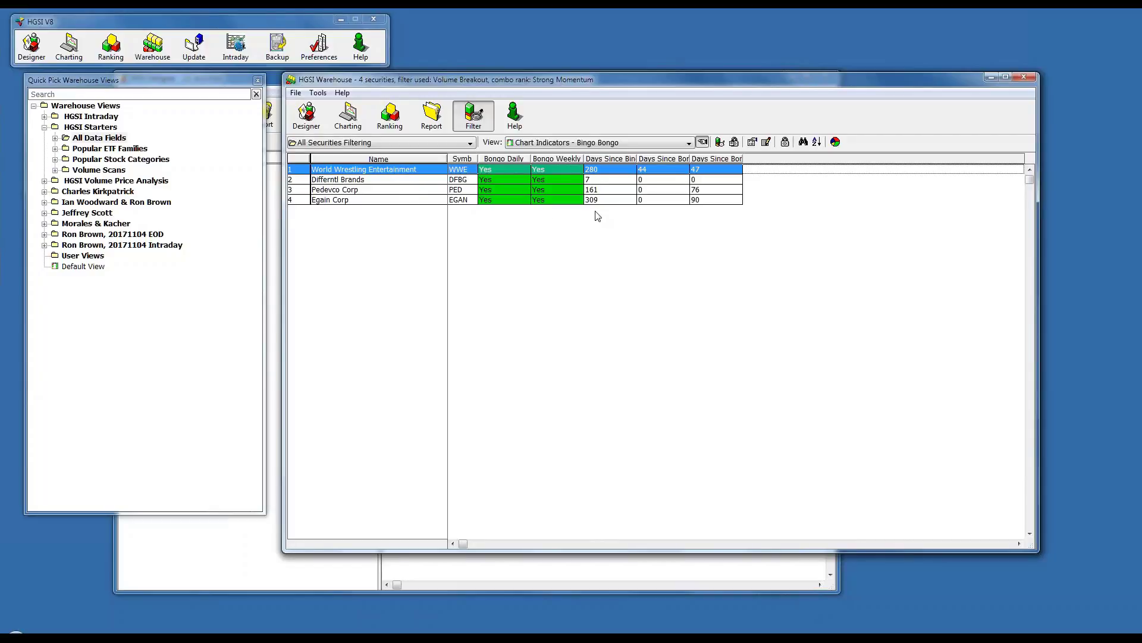
left_click(361, 180)
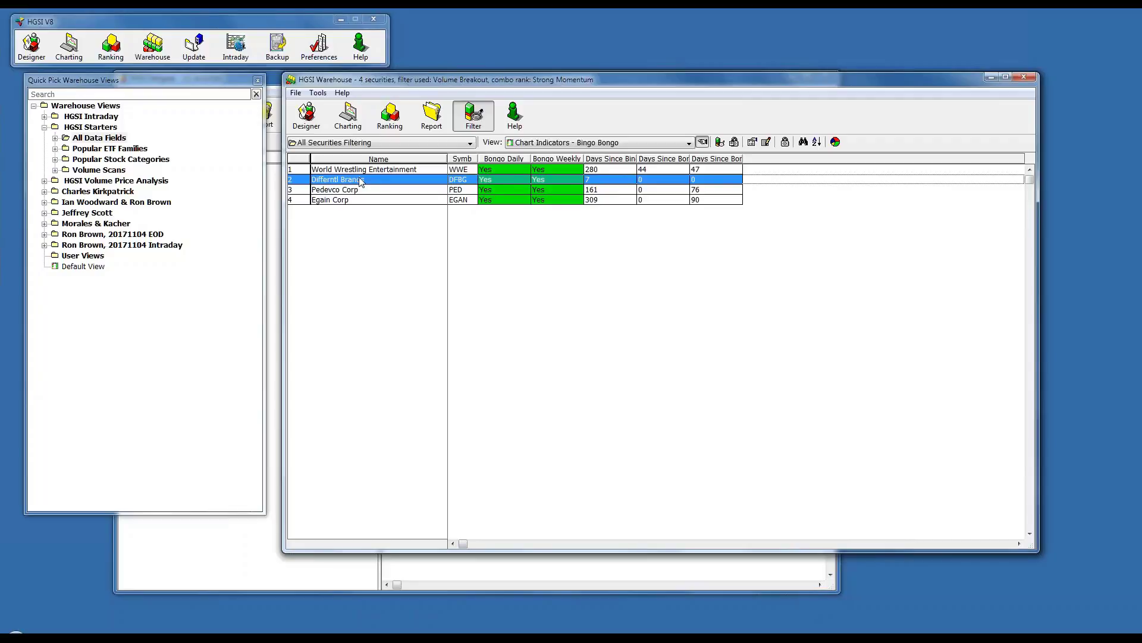
right_click(361, 181)
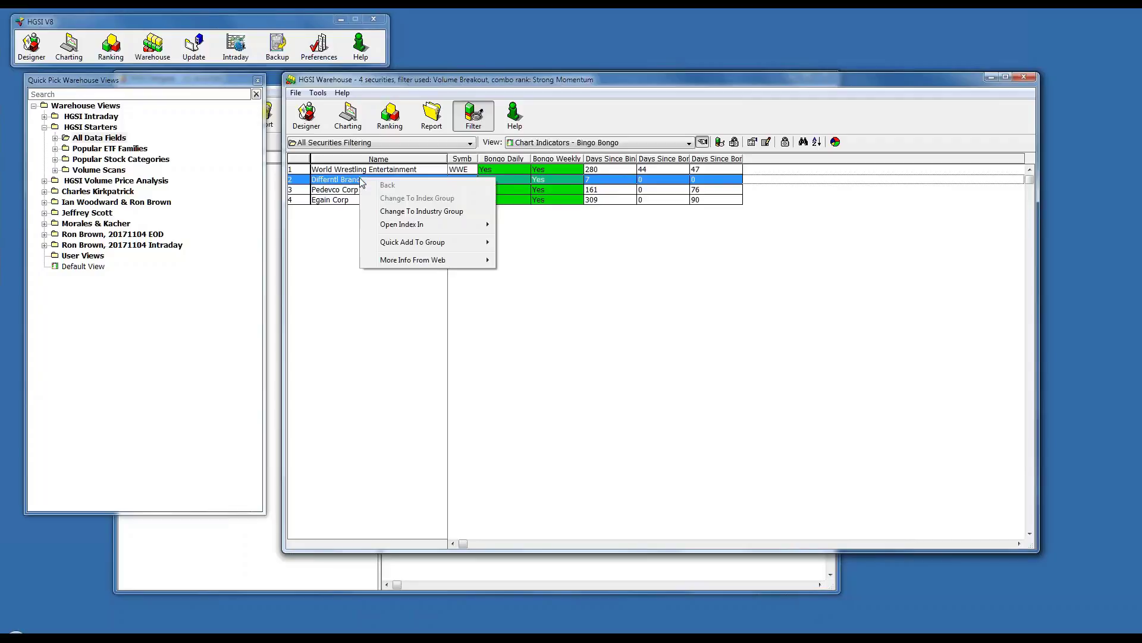
left_click(296, 93)
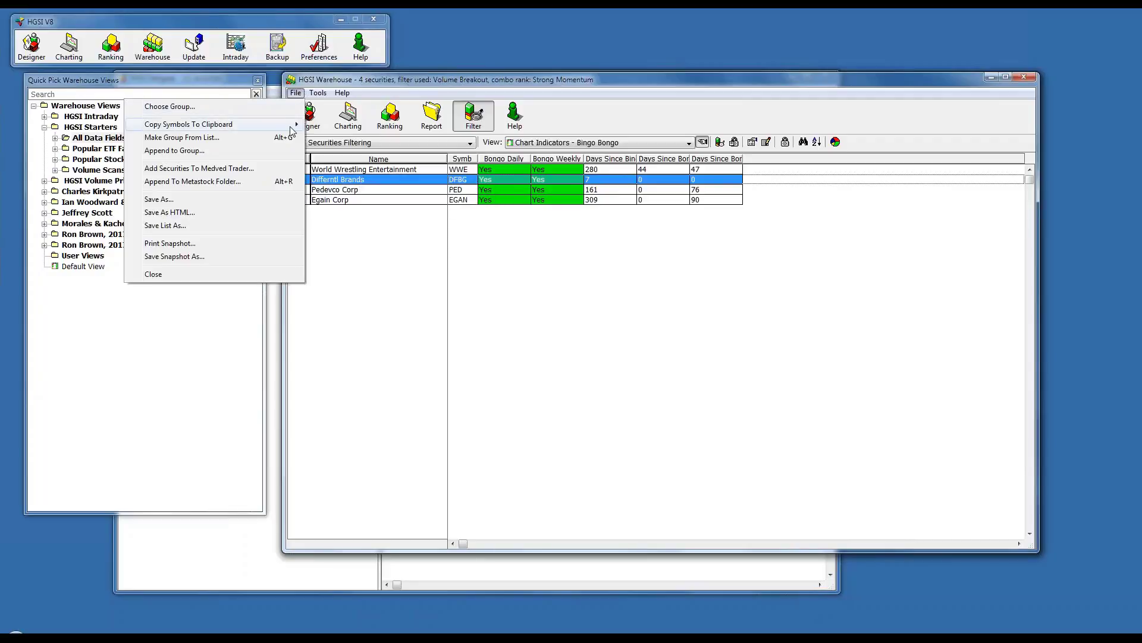
left_click(620, 297)
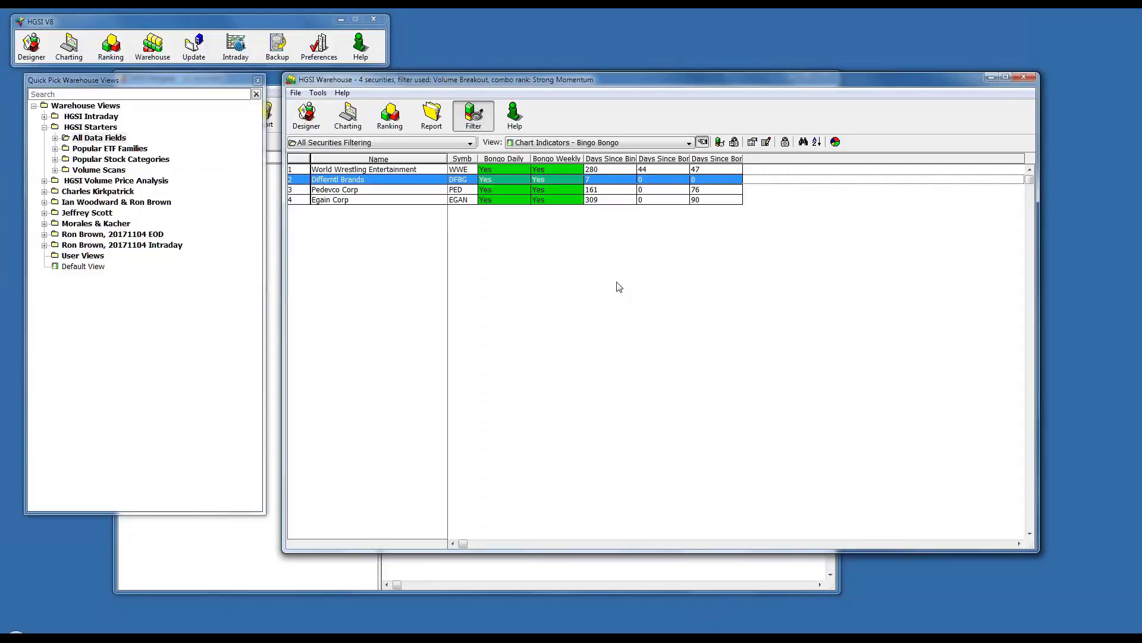
- Review the charts of World Wrestling Entertainment, Differntl Brands and Pedevco Corp from the filtered warehouse list
left_click(378, 200)
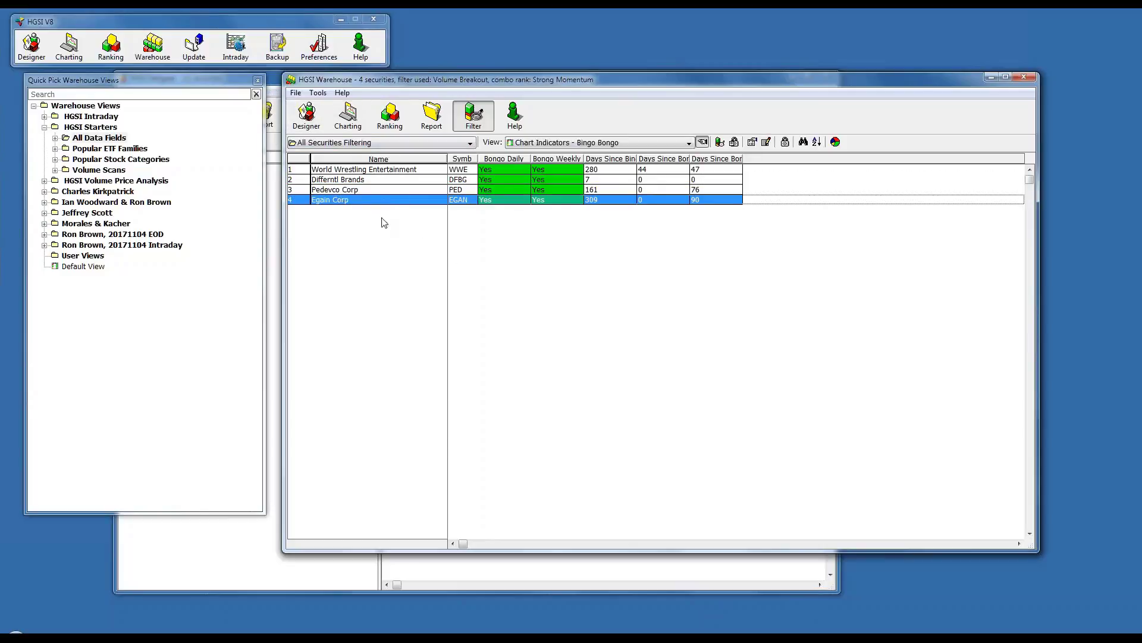
left_click(394, 170)
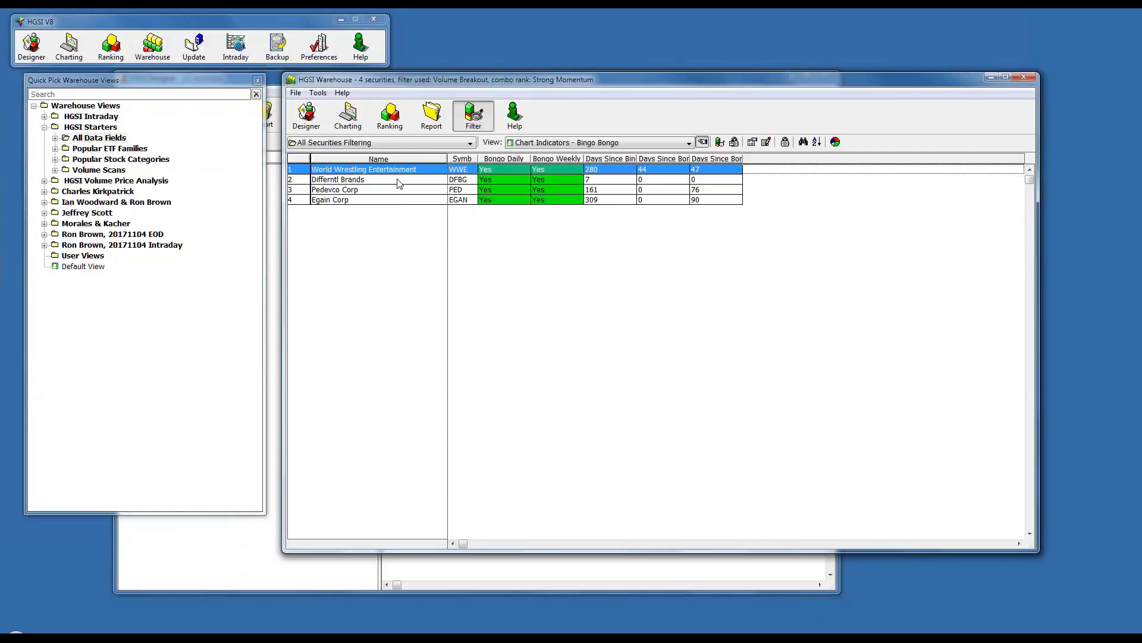
double_click(400, 172)
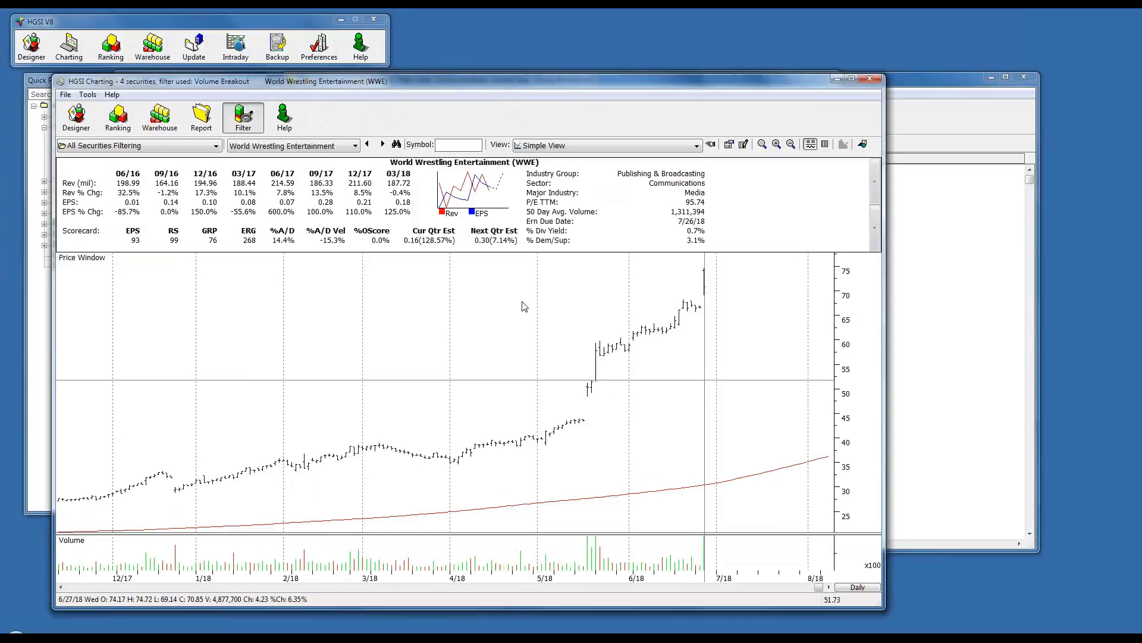
left_click(383, 144)
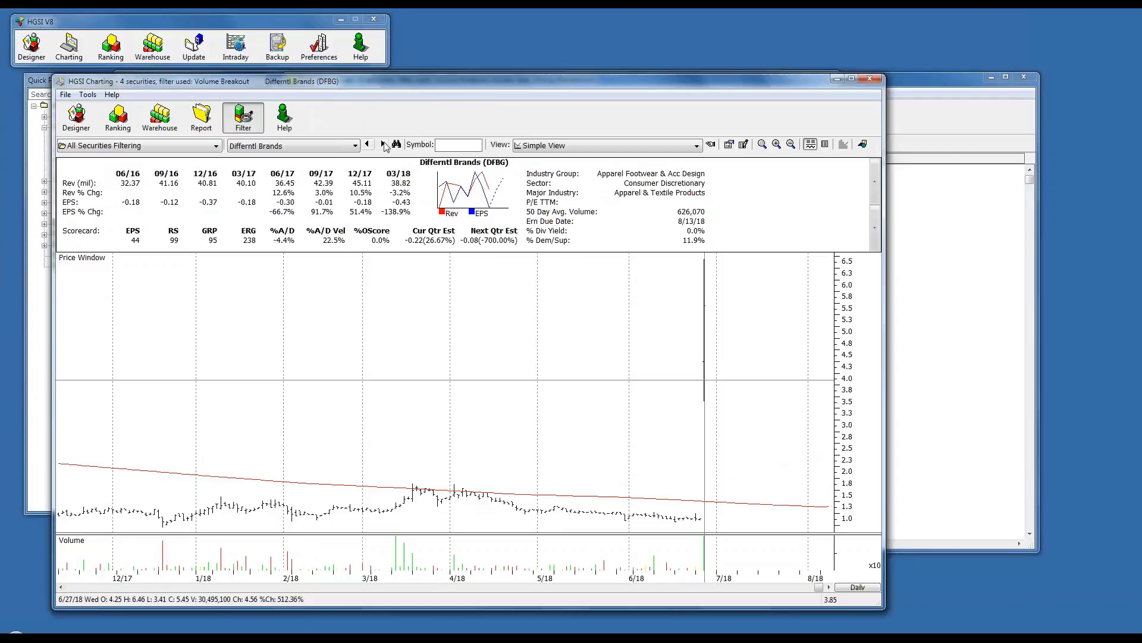
left_click(382, 144)
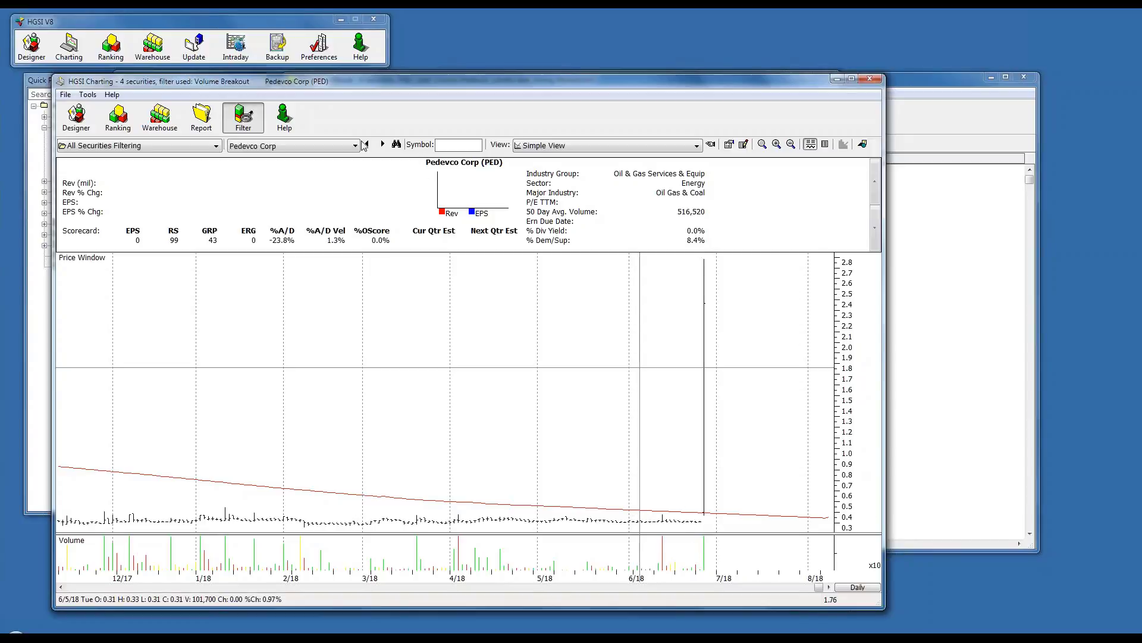
- Return to the World Wrestling Entertainment chart and quick add the stock to a new group named "Picks" under User Groups
left_click(274, 147)
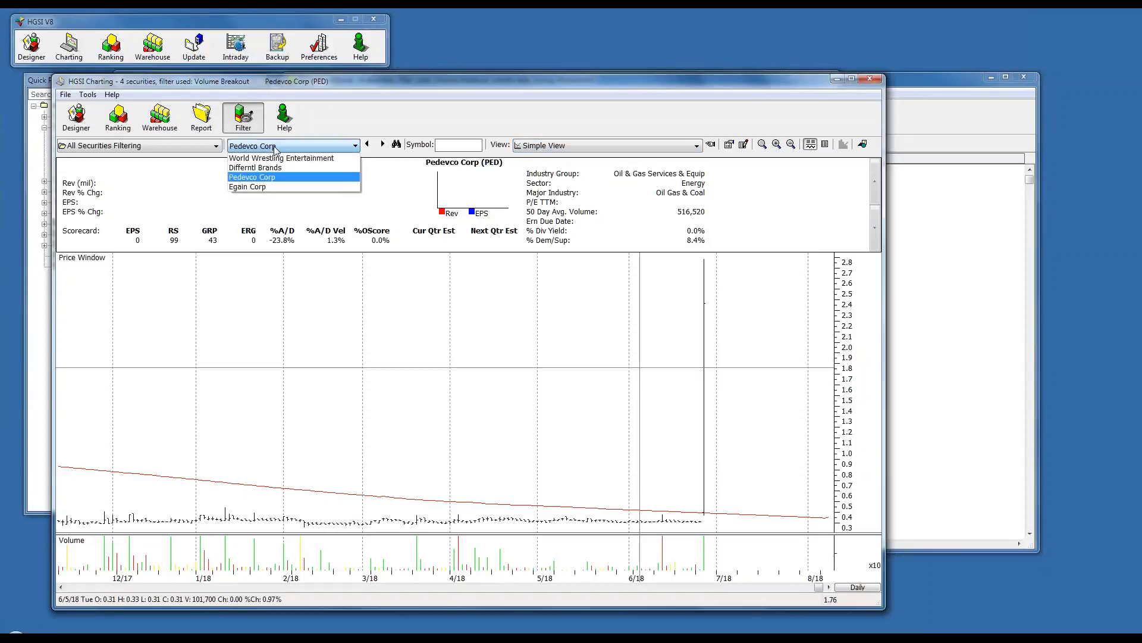
left_click(276, 158)
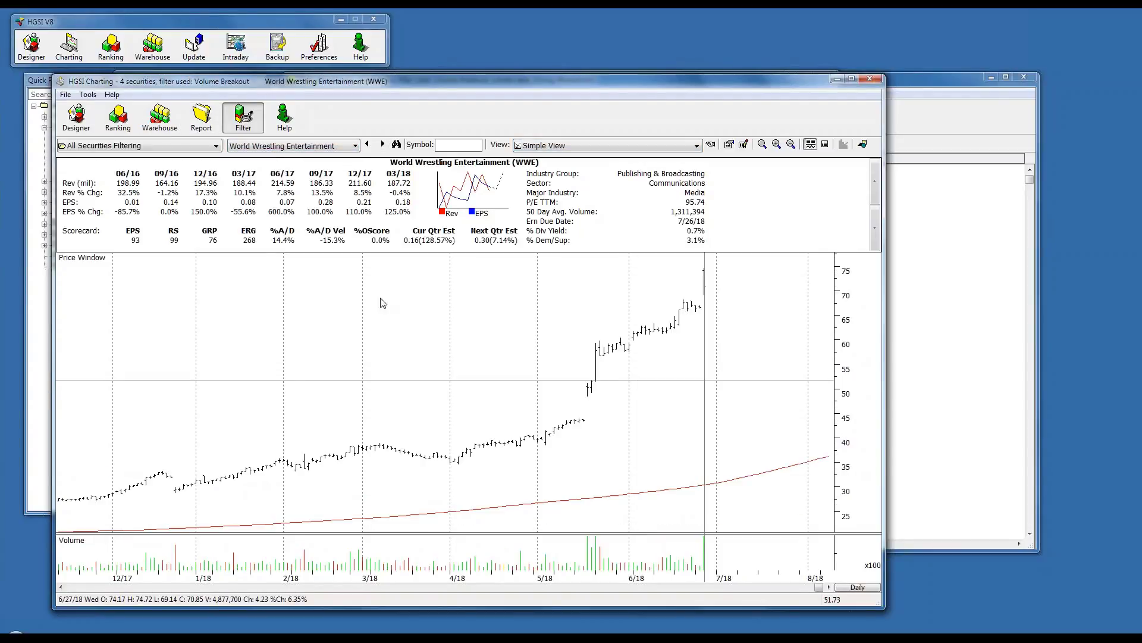
right_click(413, 281)
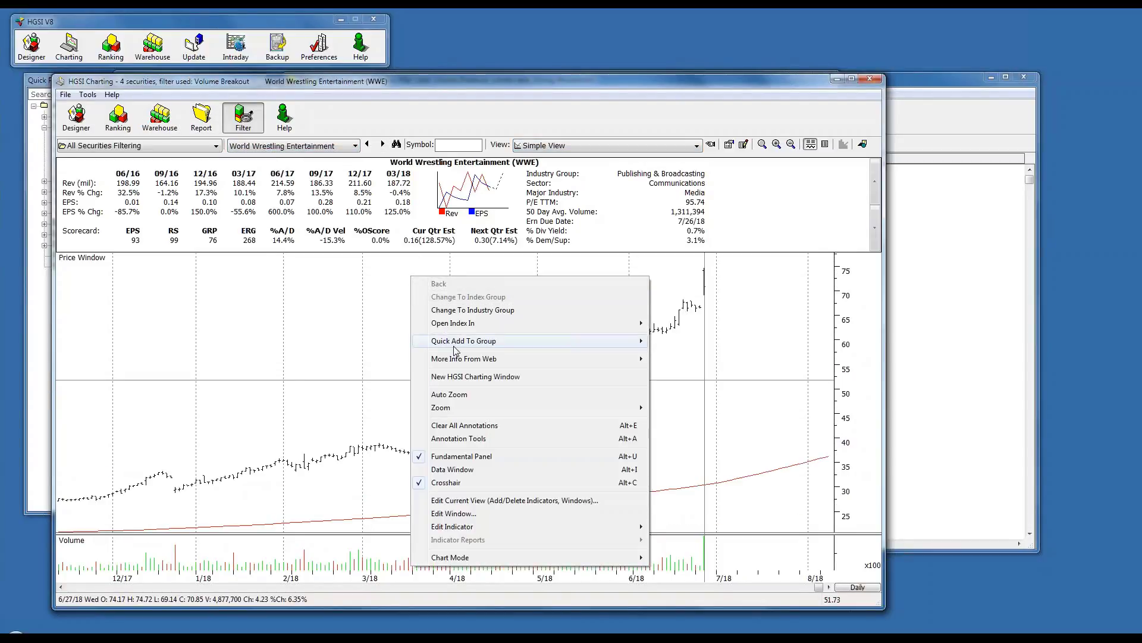
mouse_move(458, 342)
left_click(372, 340)
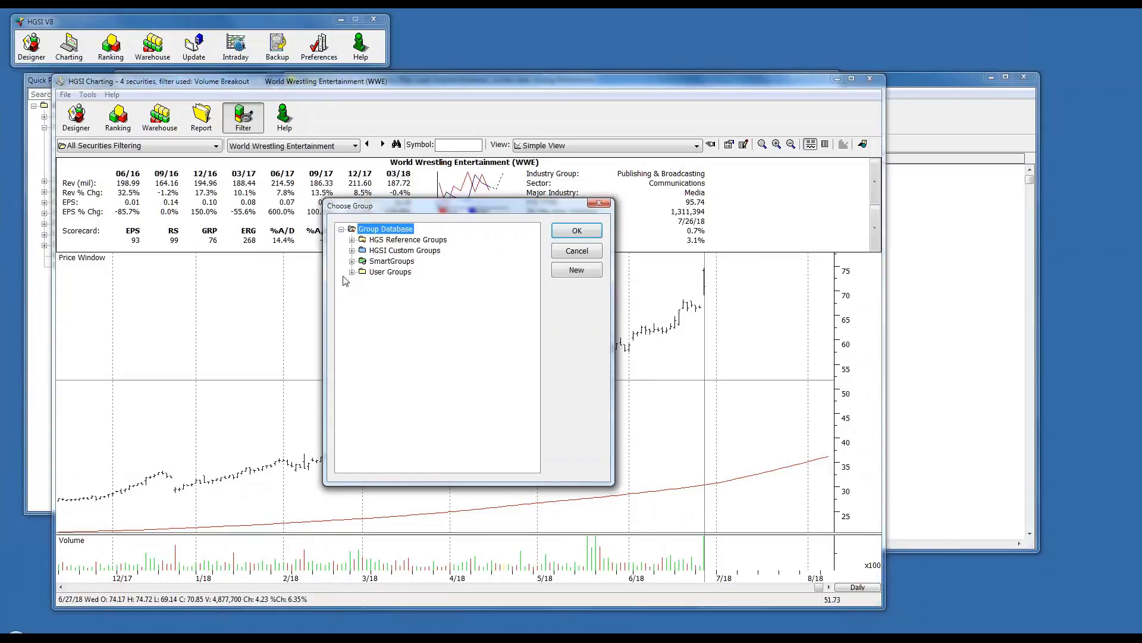
left_click(353, 272)
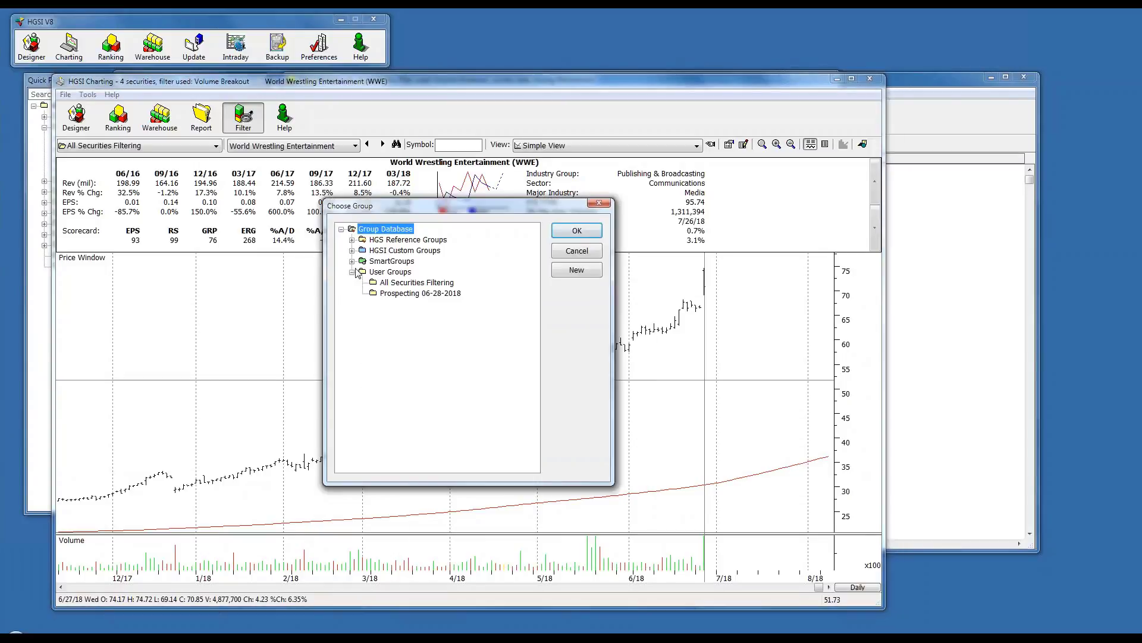
left_click(407, 273)
left_click(568, 271)
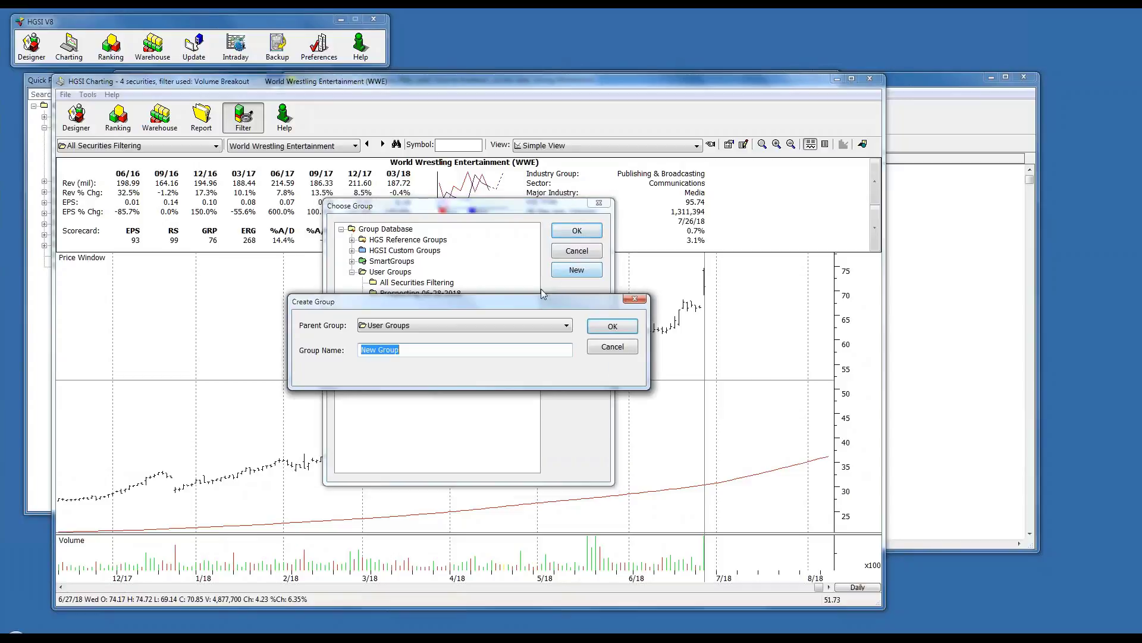
type("Picks")
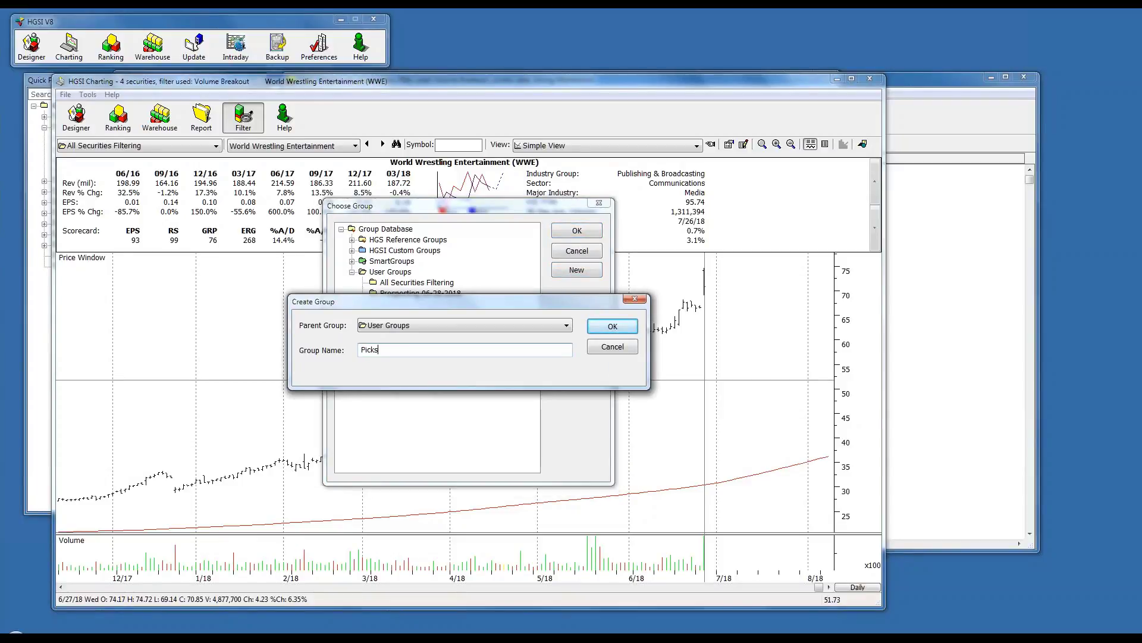
left_click(612, 328)
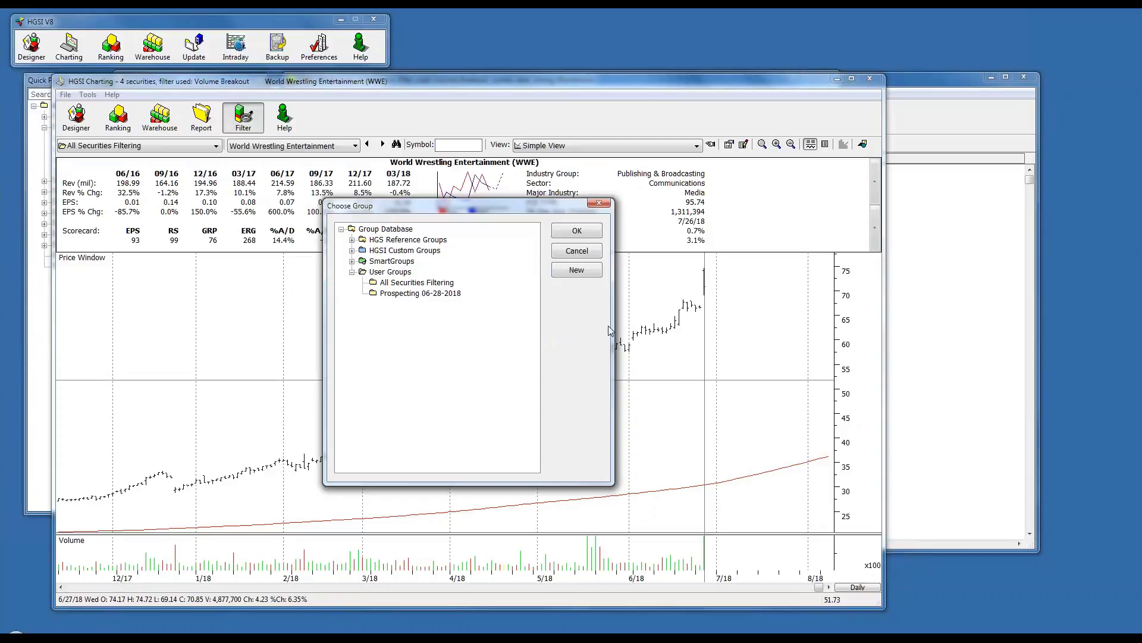
left_click(577, 235)
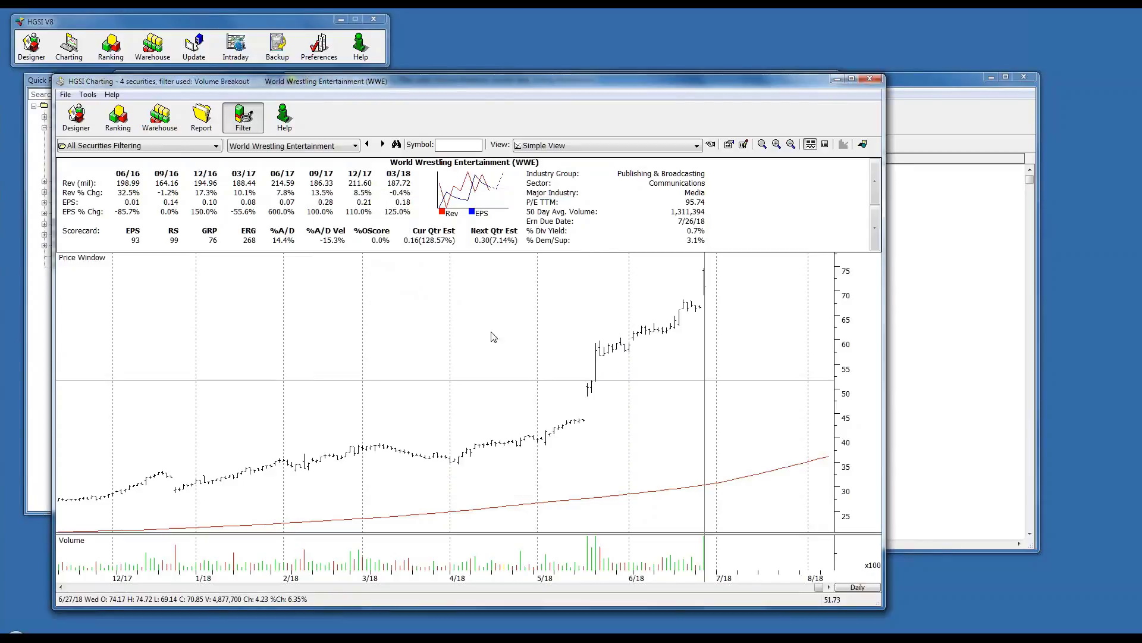
- Show the Picks group in the Designer with the Volume Breakout filter turned off, and return to the chart
left_click(76, 118)
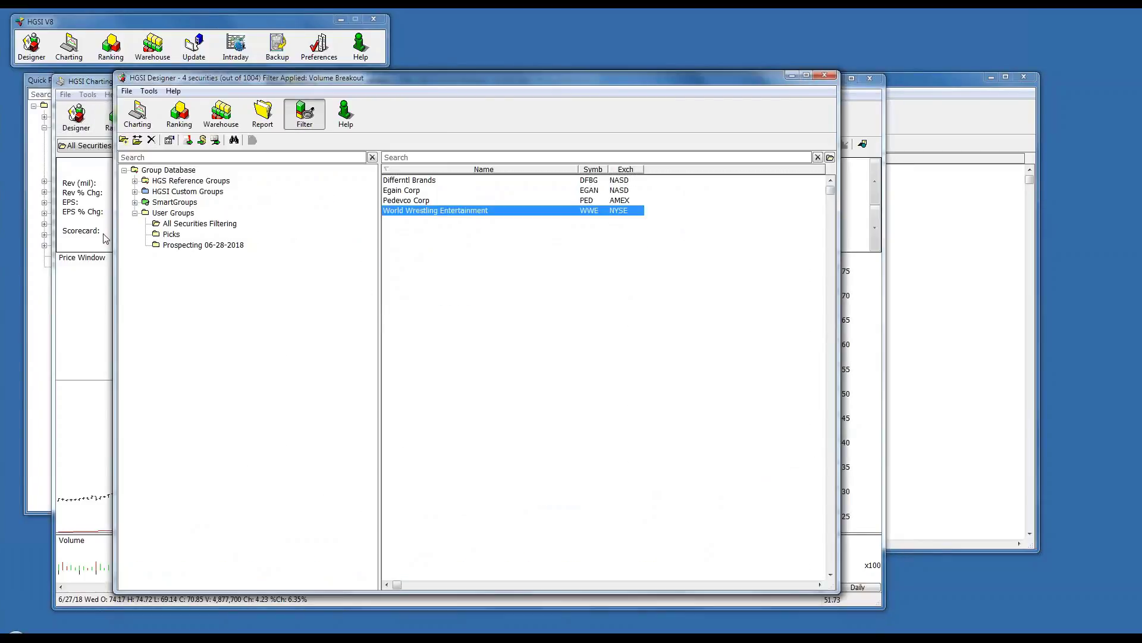
left_click(171, 235)
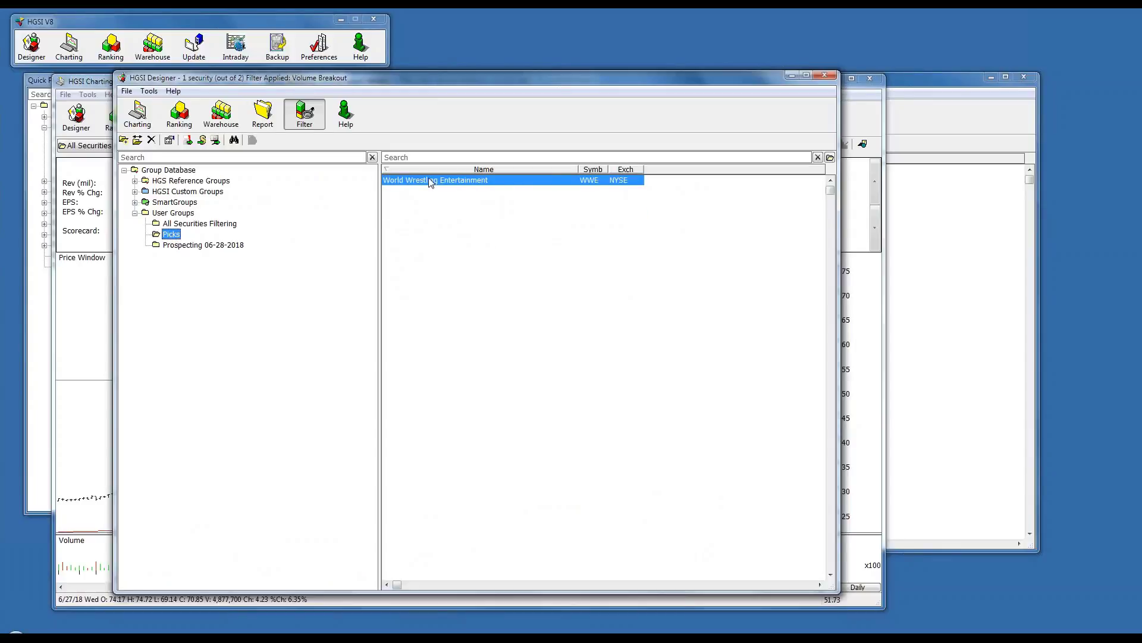
left_click(305, 118)
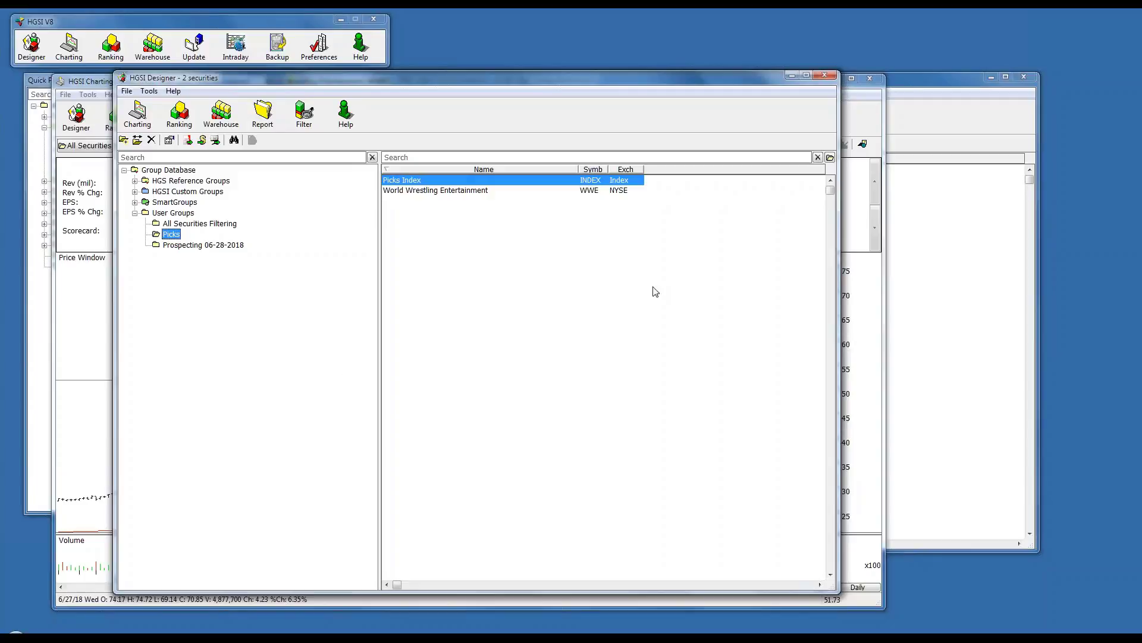
left_click(866, 119)
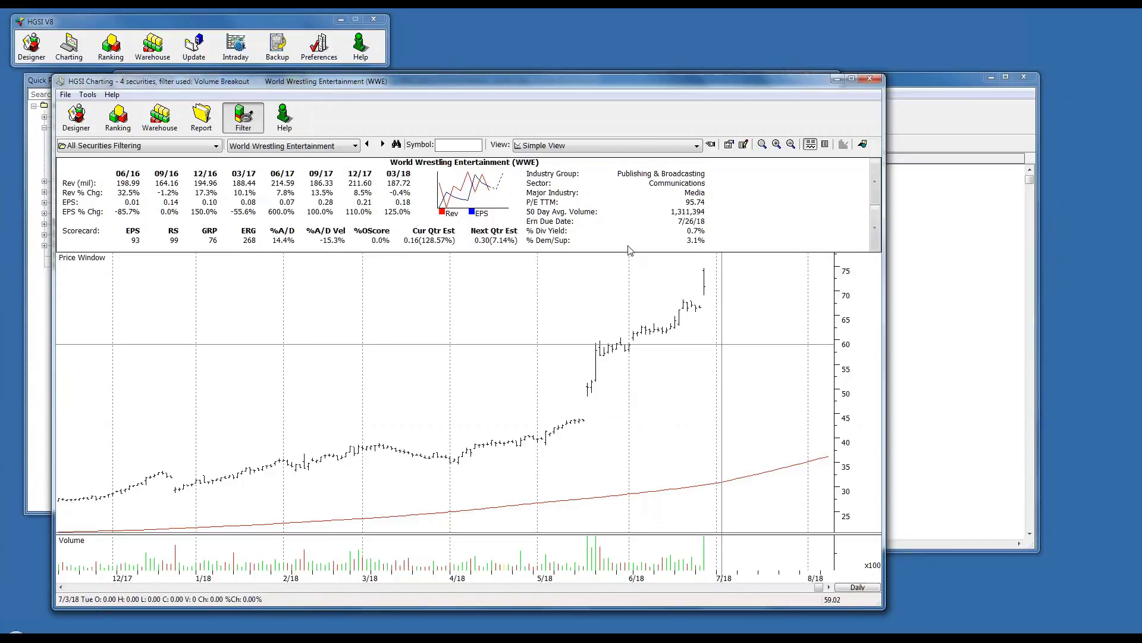
- Clear the chart filter, chart the Prospecting 06-28-2018 Index from its user group zoomed out to its full history, and close the charting window
left_click(242, 122)
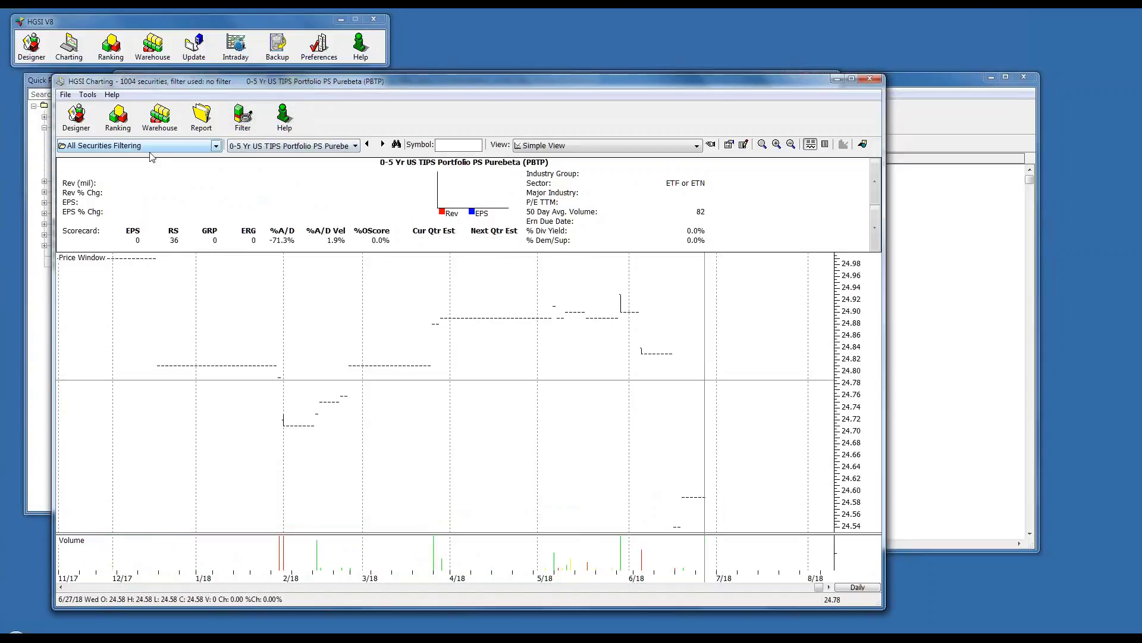
left_click(214, 147)
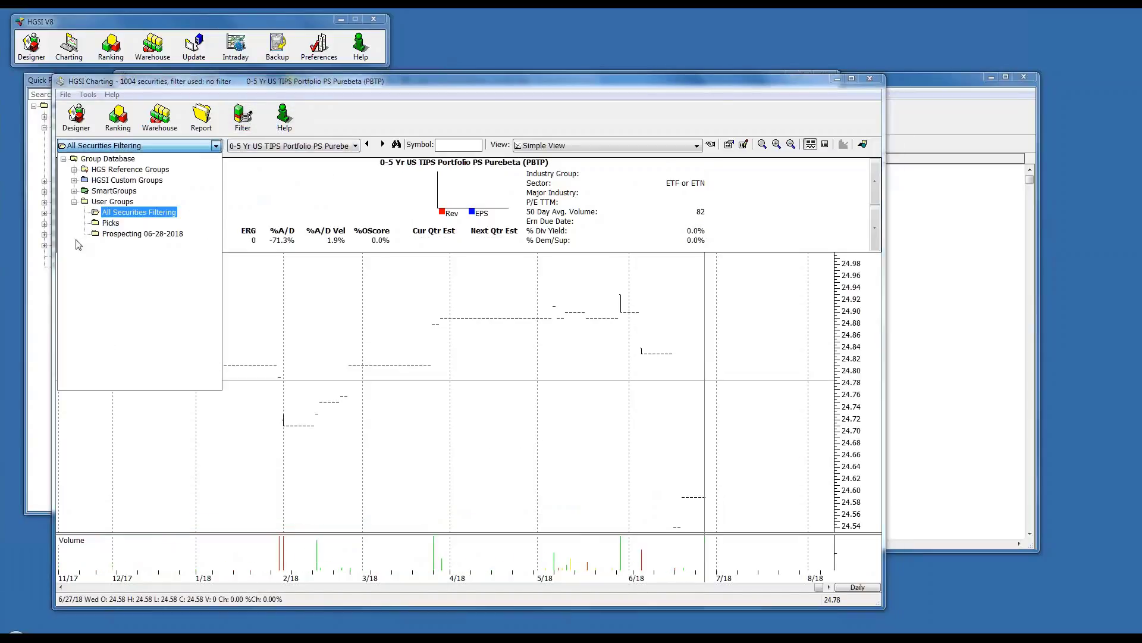
left_click(126, 237)
left_click(286, 149)
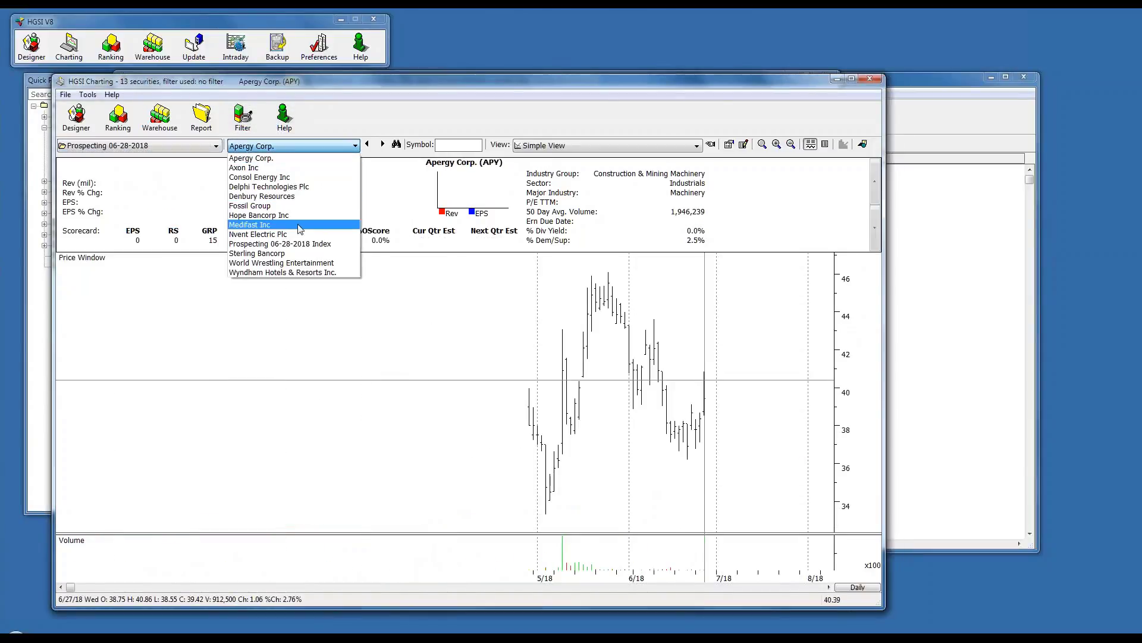
left_click(299, 244)
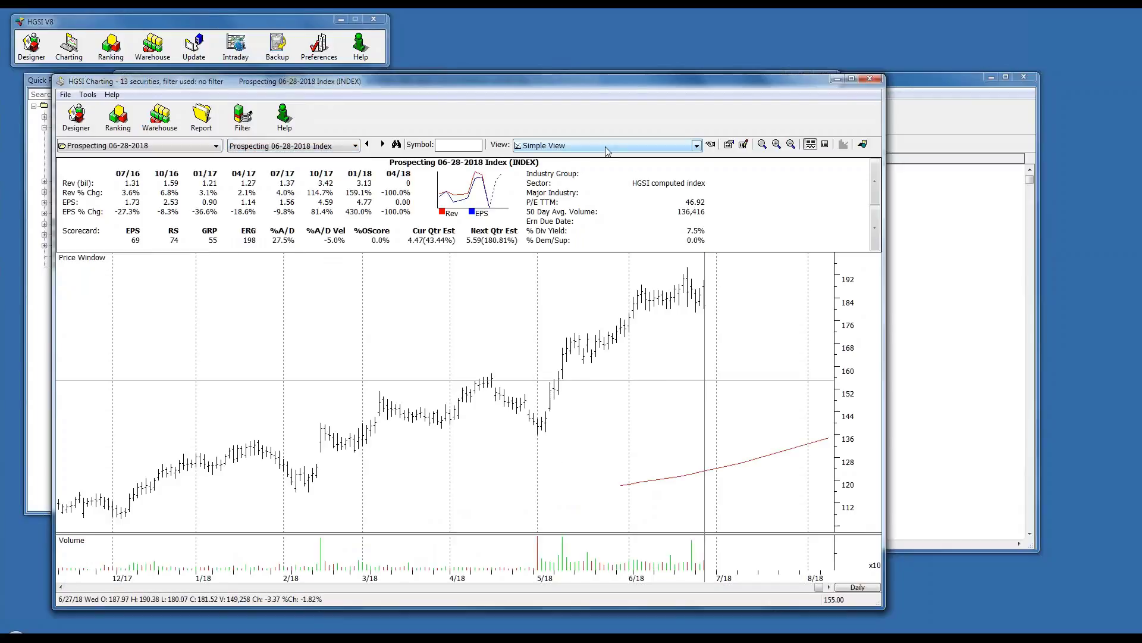
left_click(792, 144)
left_click(791, 145)
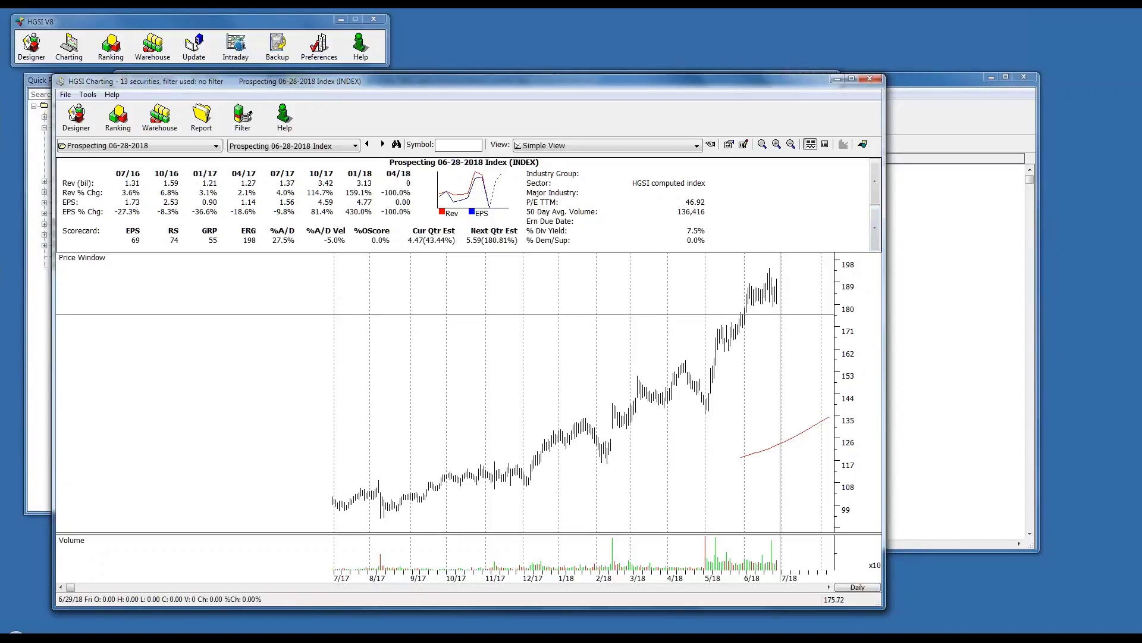
left_click(874, 79)
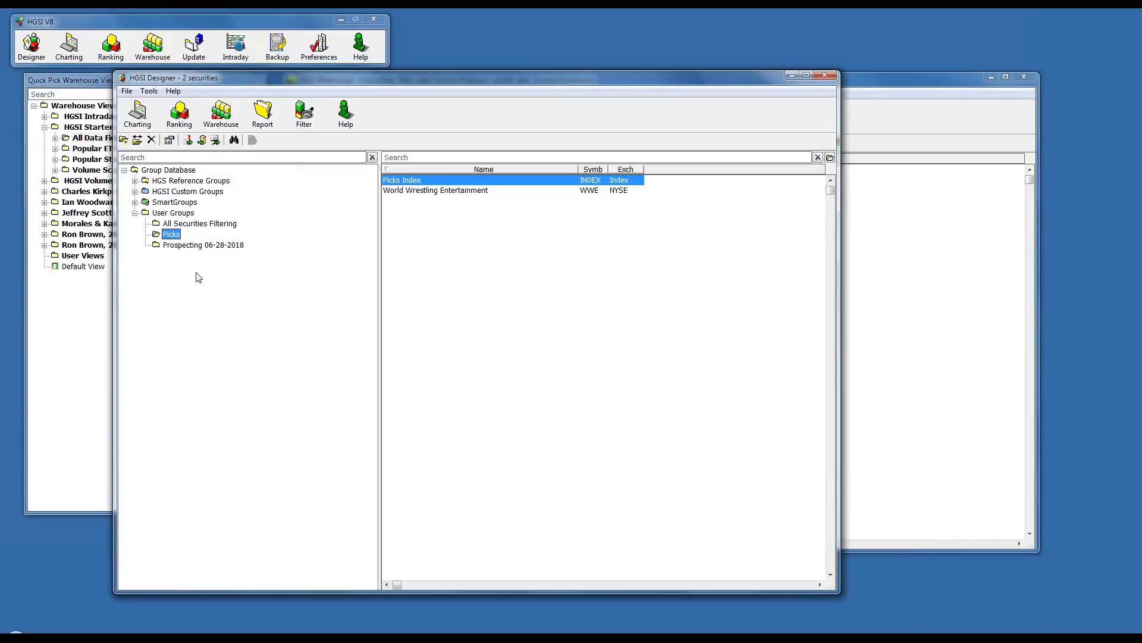
- View the Relative Strength ranking of the Prospecting 06-28-2018 group and close the ranking window
left_click(205, 246)
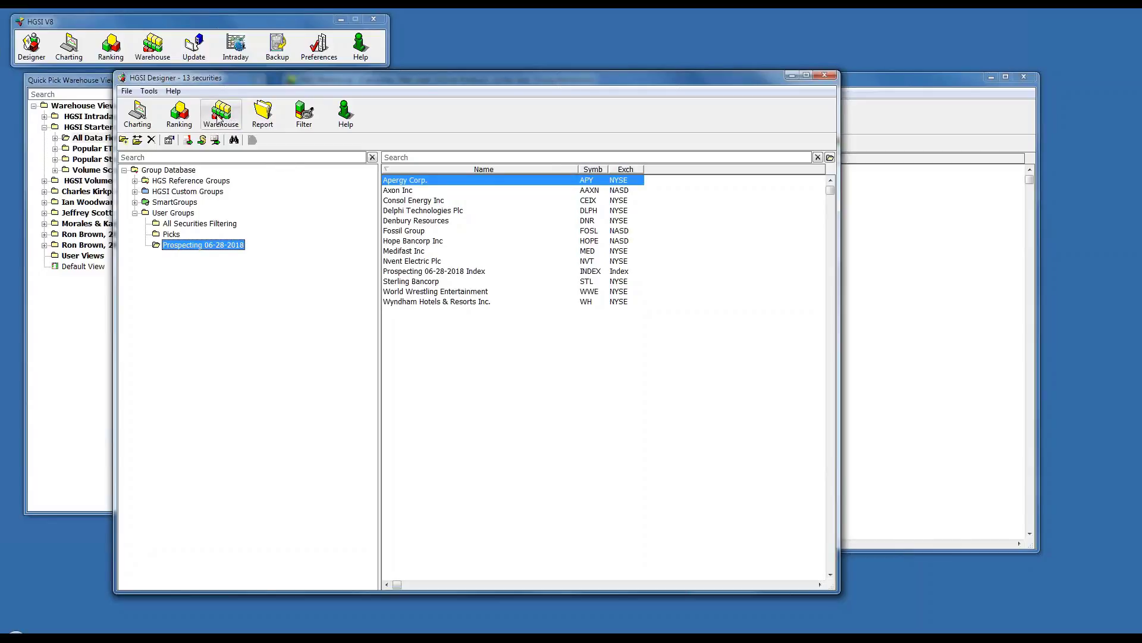
left_click(181, 112)
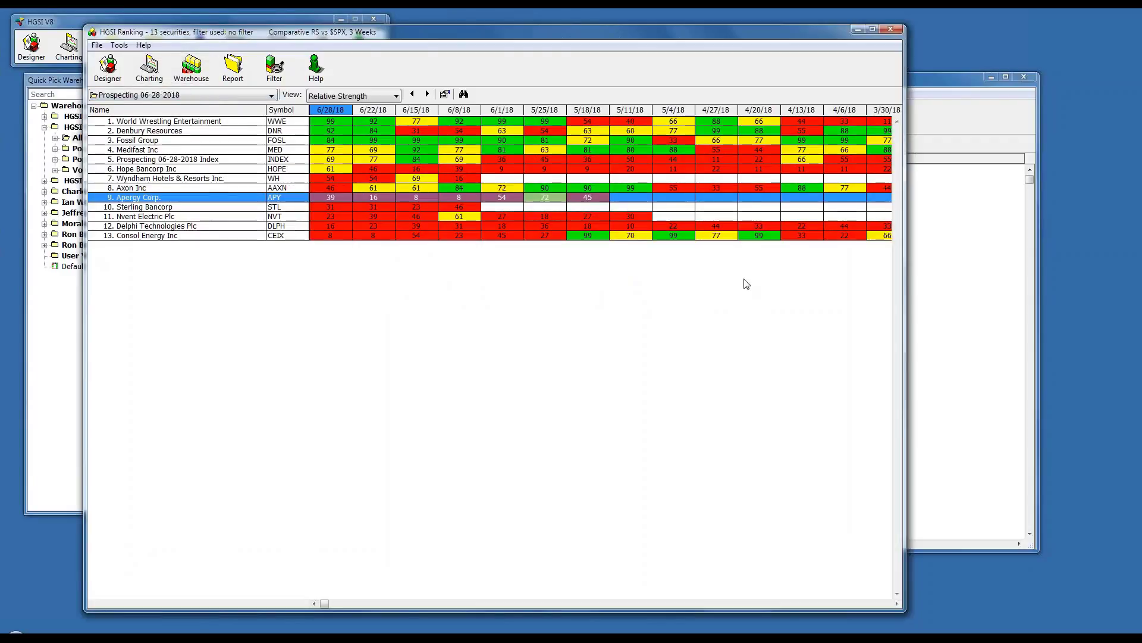
left_click(898, 30)
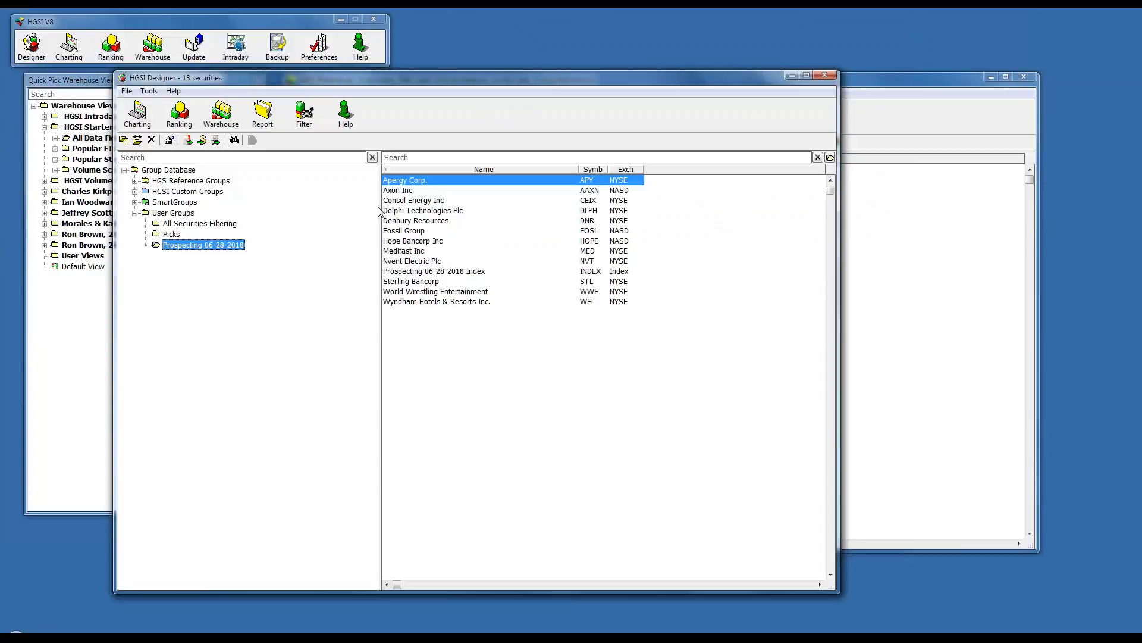
- Narrow the Designer's group tree and its window, reposition the window over the warehouse, and close it
left_click_drag(374, 211, 298, 210)
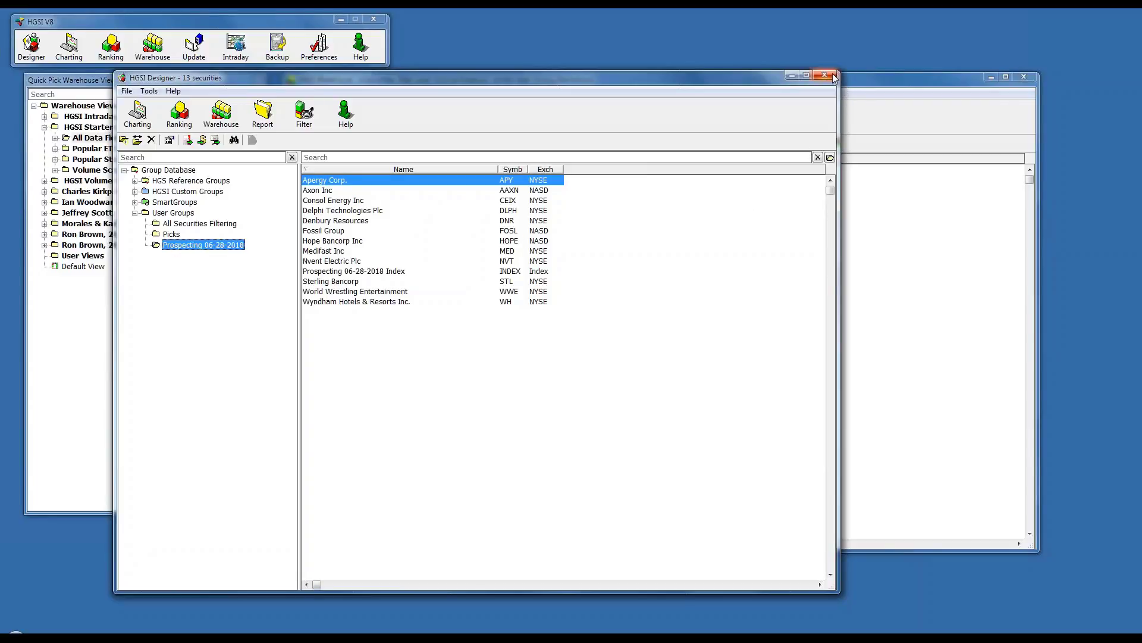
left_click_drag(839, 102, 757, 109)
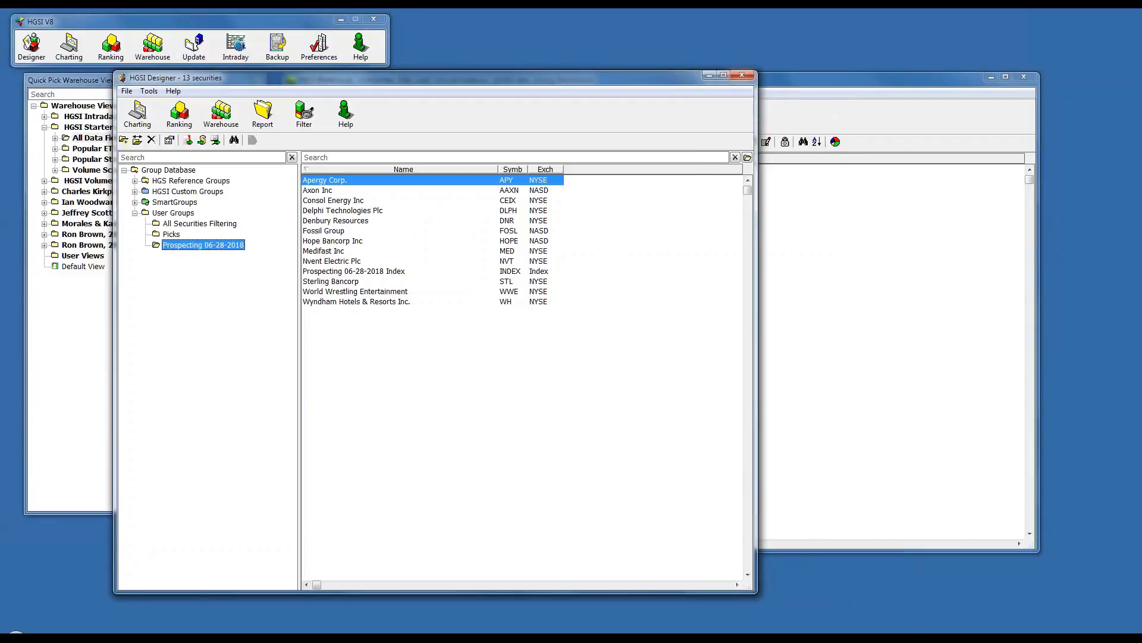
left_click_drag(597, 80, 604, 120)
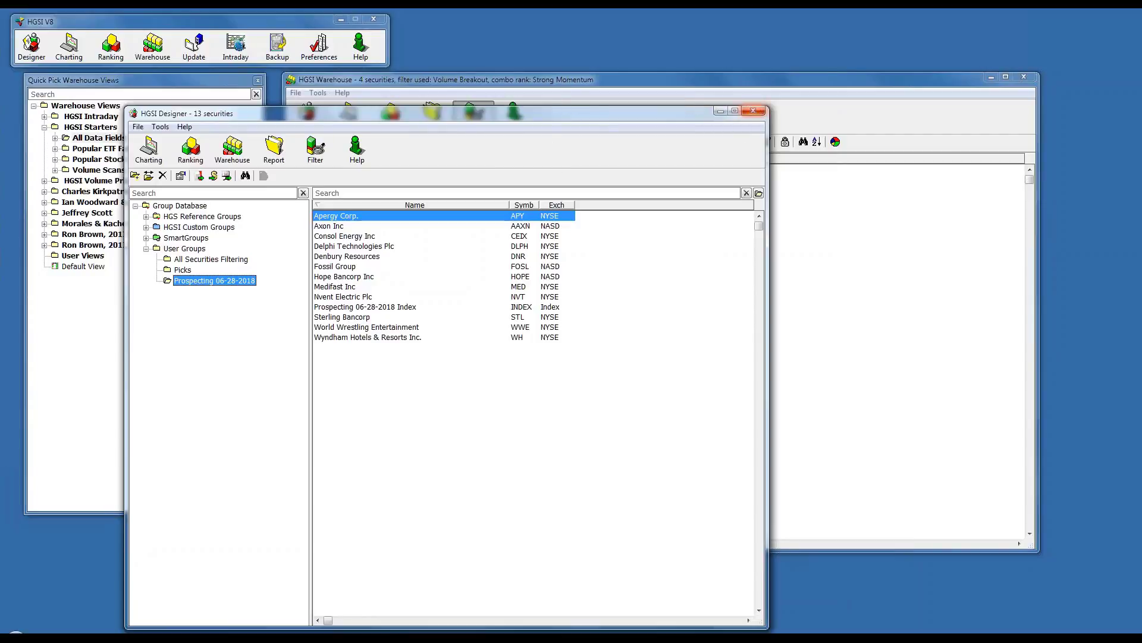
left_click(756, 114)
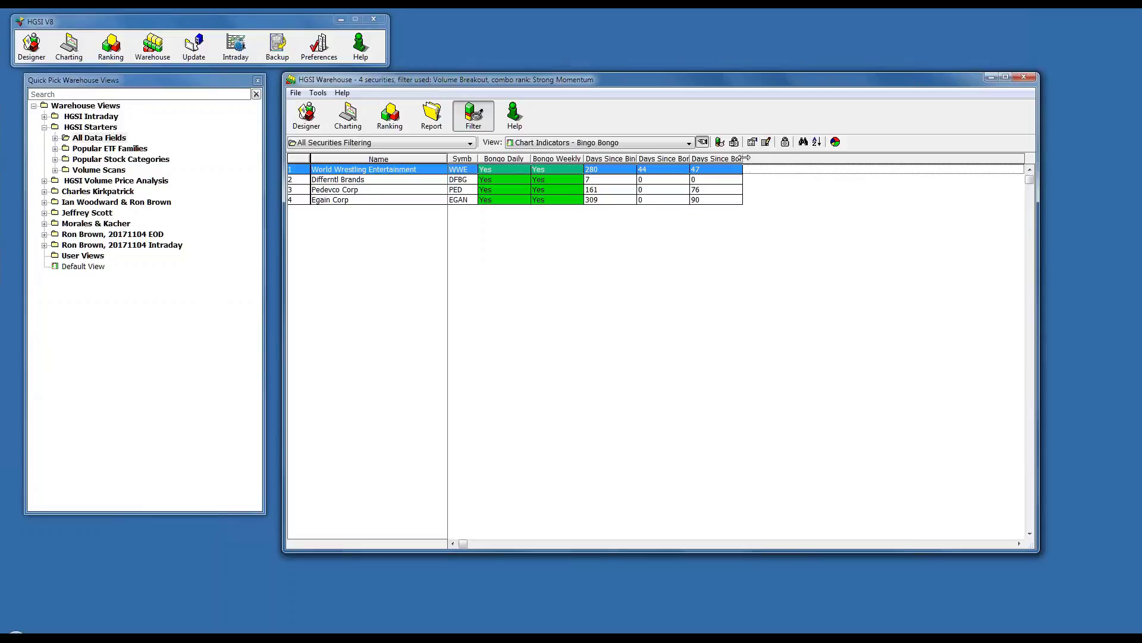
- Widen the Days Since Bongo Weekly column to fit its full heading, narrow the Name column, and select Differntl Brands
left_click_drag(743, 158, 802, 159)
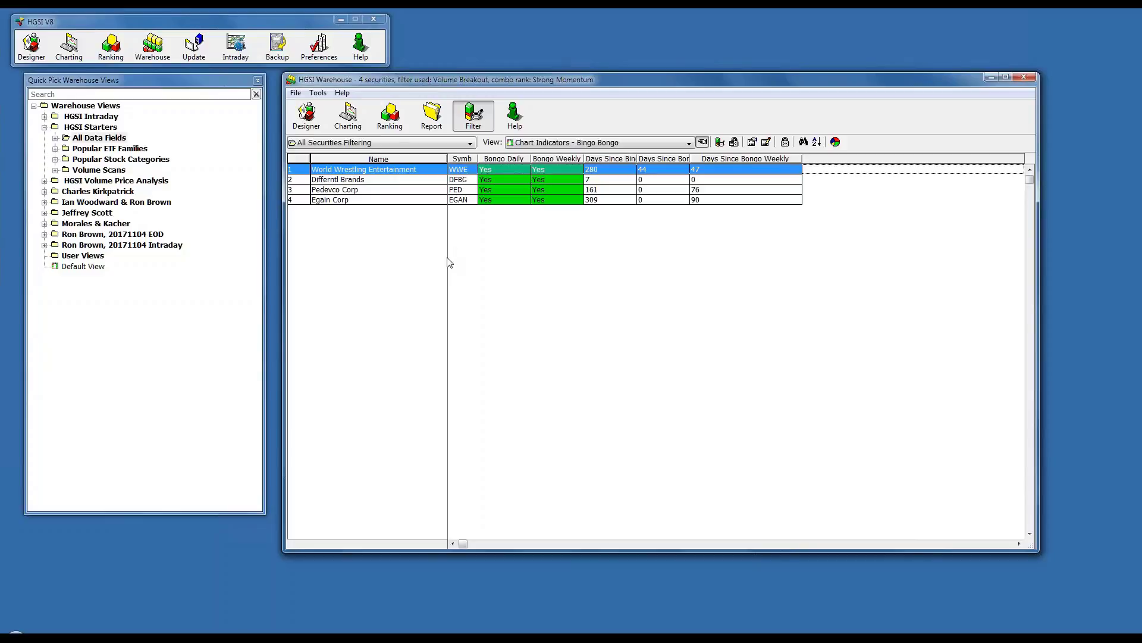
key("Down")
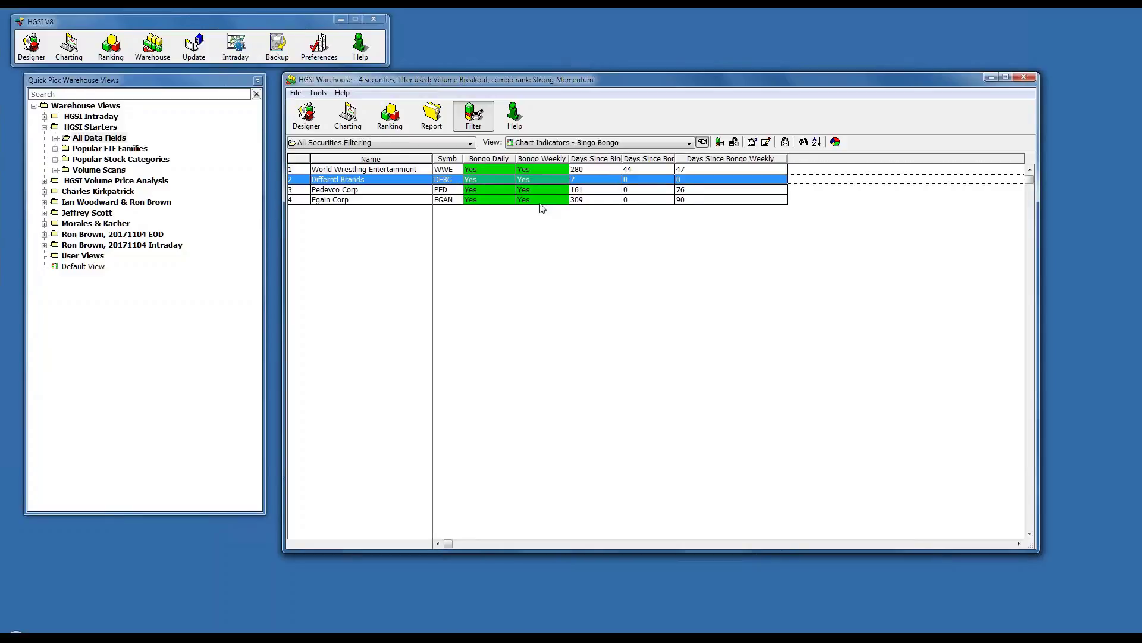